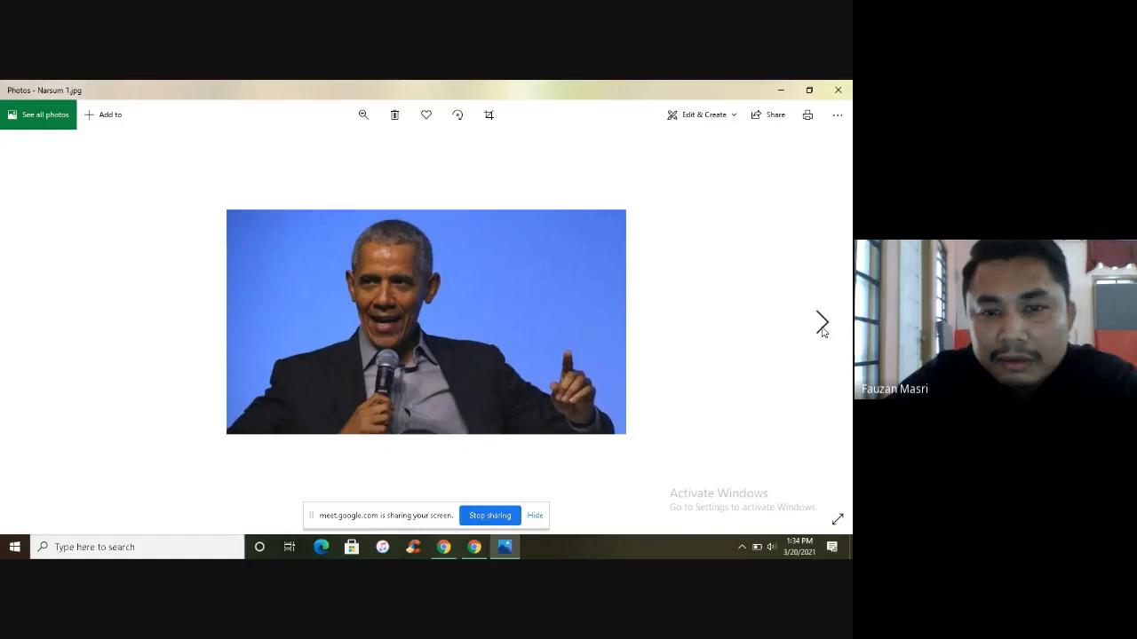
Step: Look through the desktop images from Narsum 1 to the Google Meet logo and back, and close the photo viewer
click(822, 325)
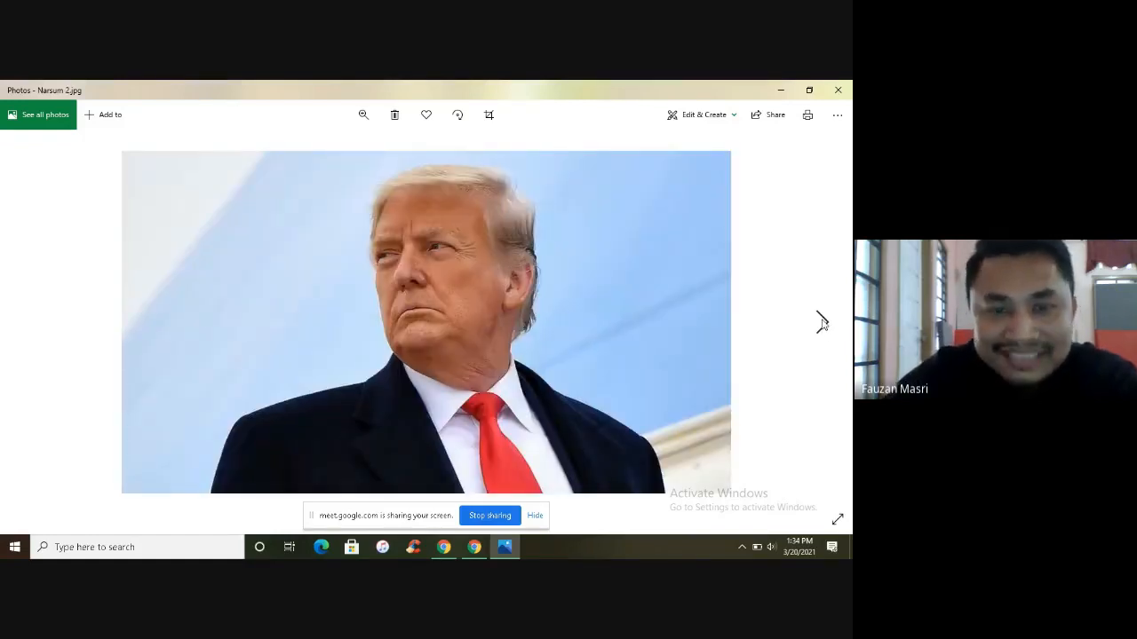
click(822, 324)
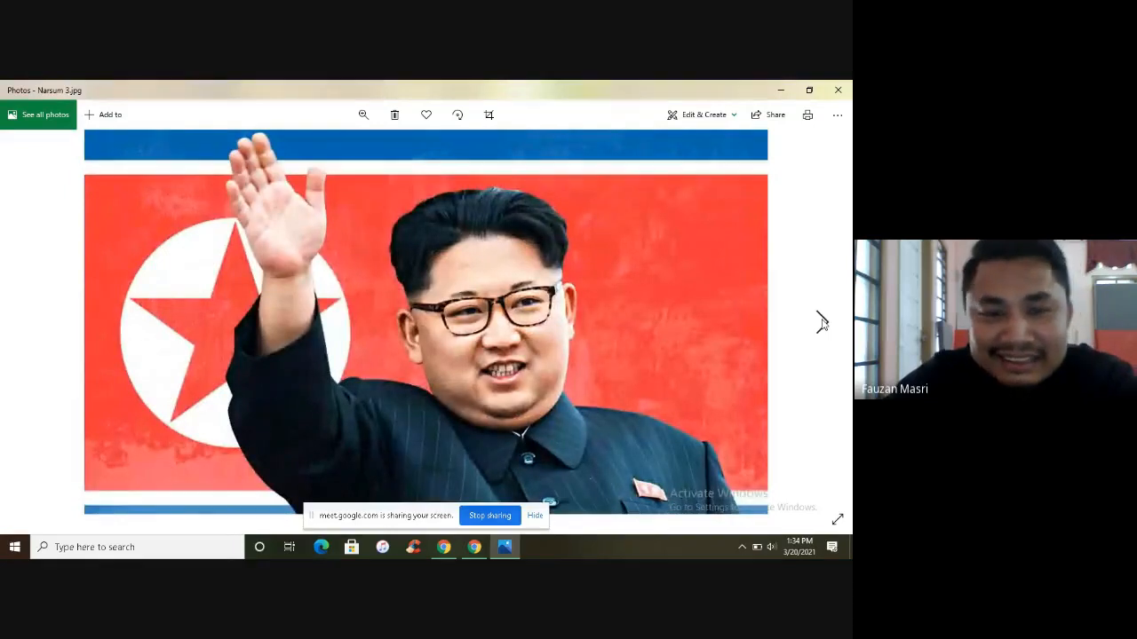
click(822, 324)
click(822, 324)
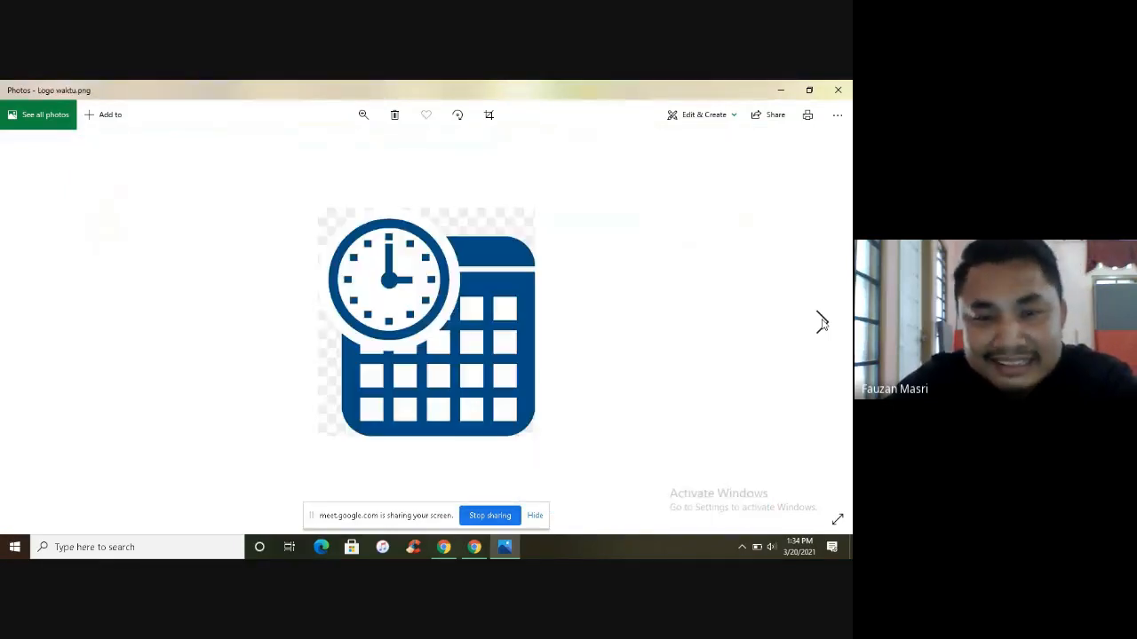
click(822, 325)
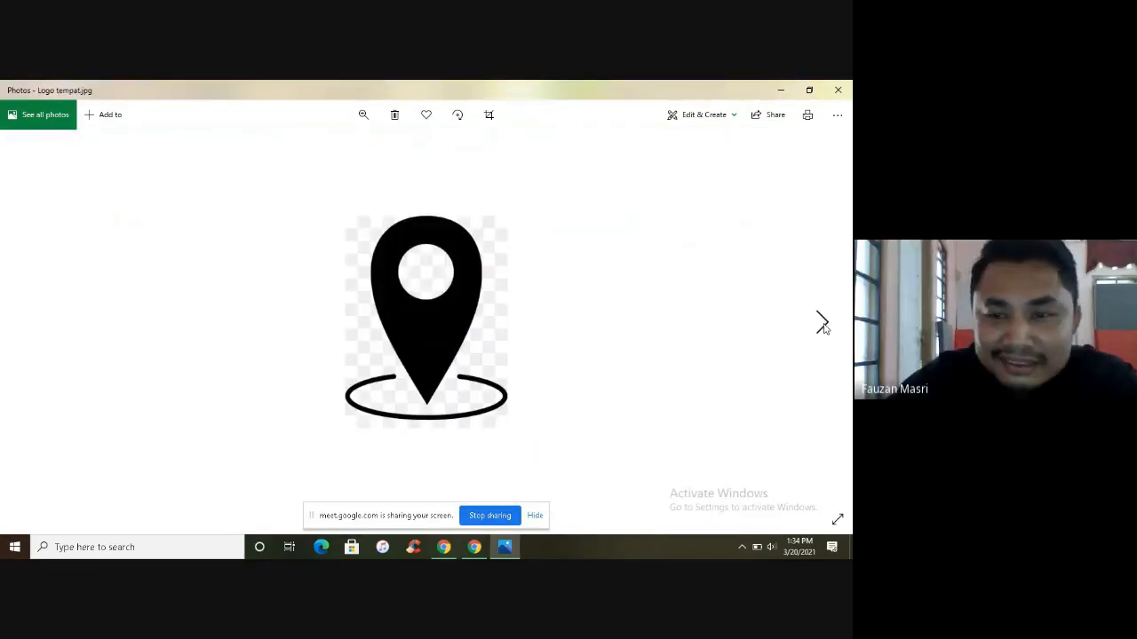
click(822, 325)
click(823, 327)
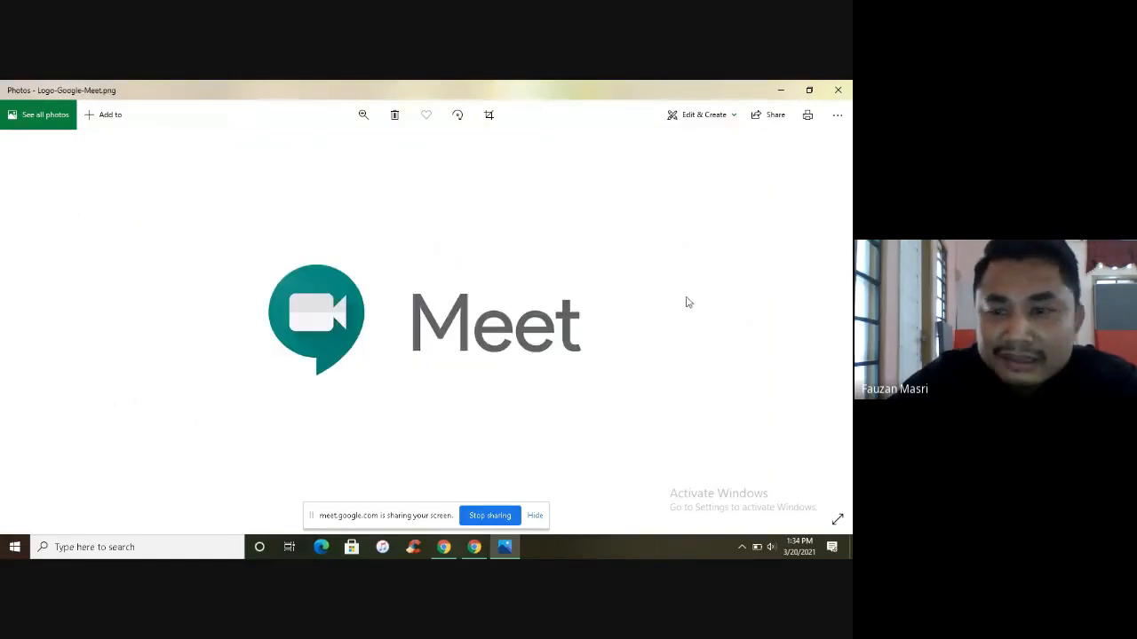
click(31, 325)
click(31, 325)
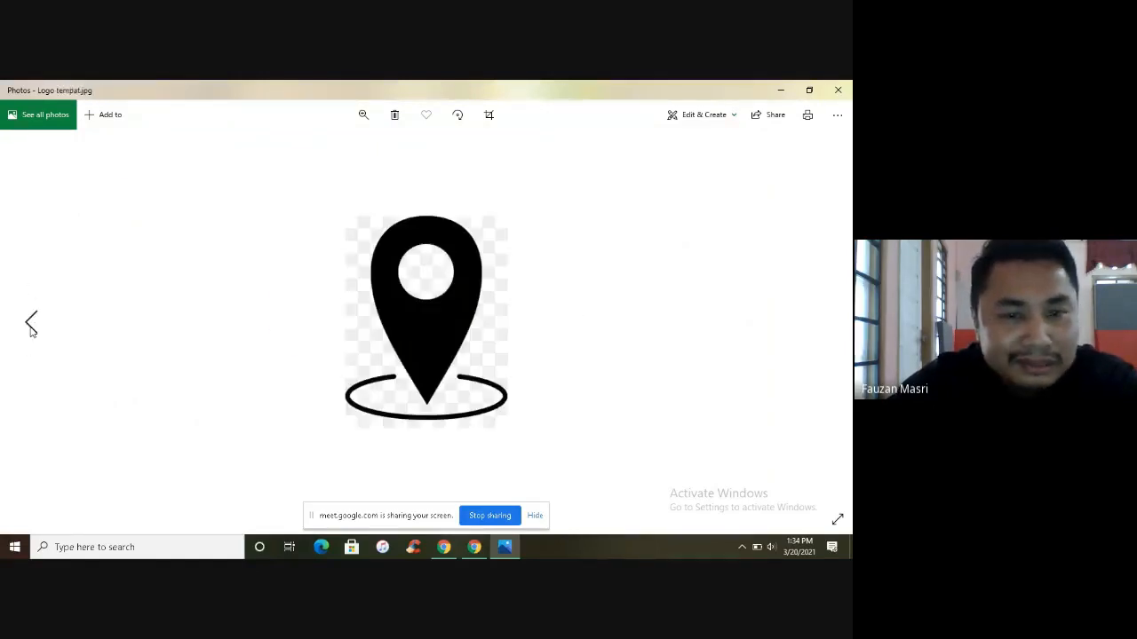
click(32, 325)
click(31, 325)
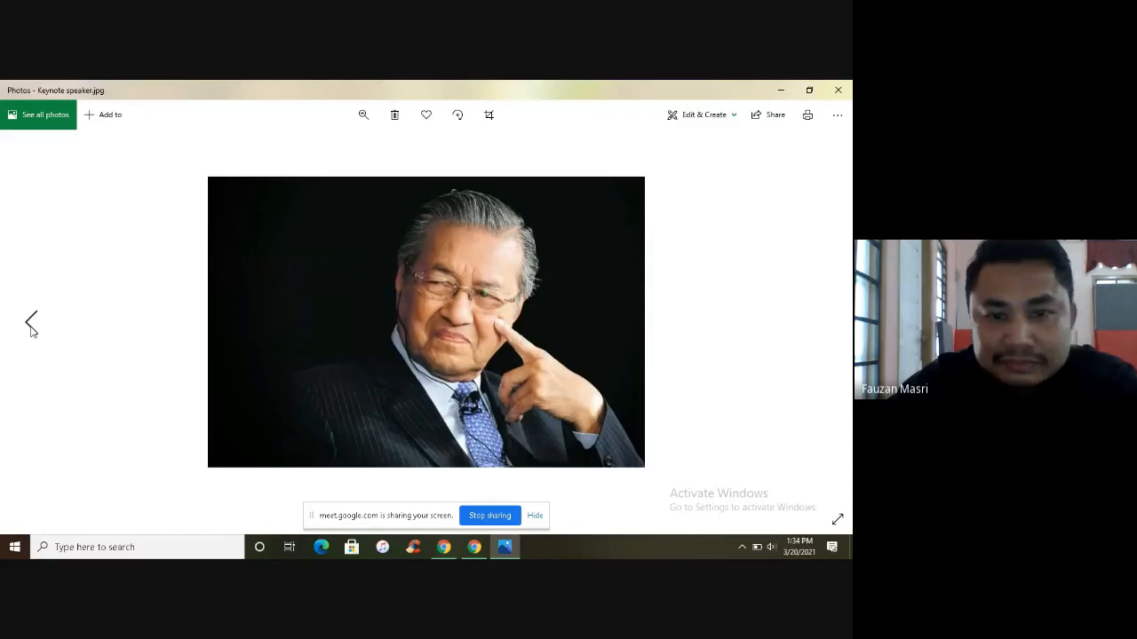
click(31, 325)
click(839, 90)
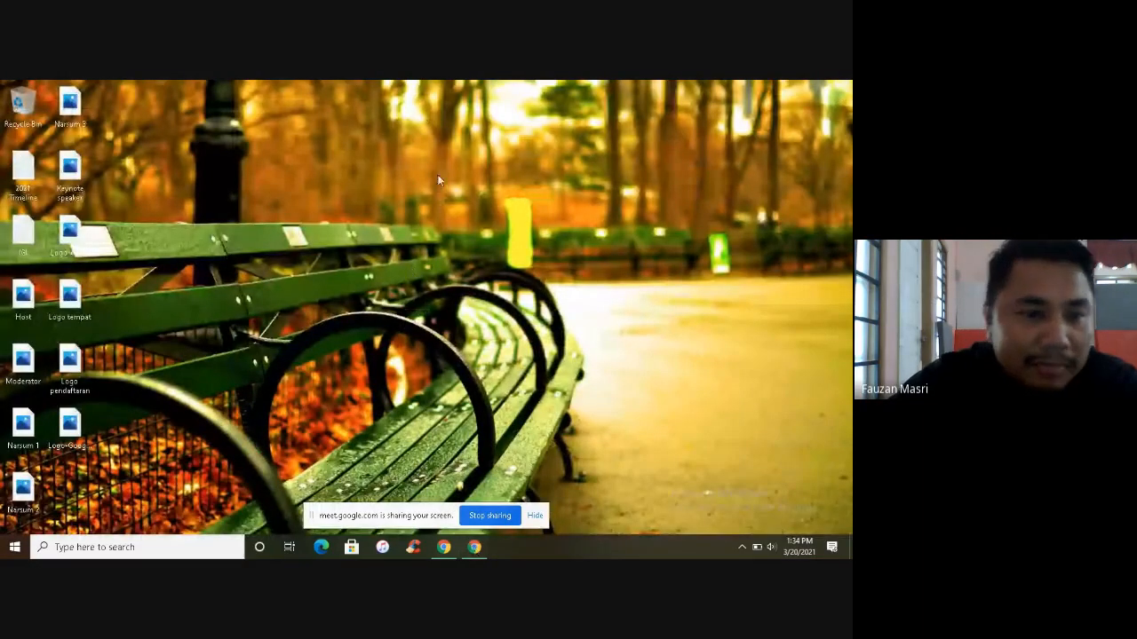
Step: Switch to Chrome, bring up the open remove.bg page and look over its image upload area
click(471, 545)
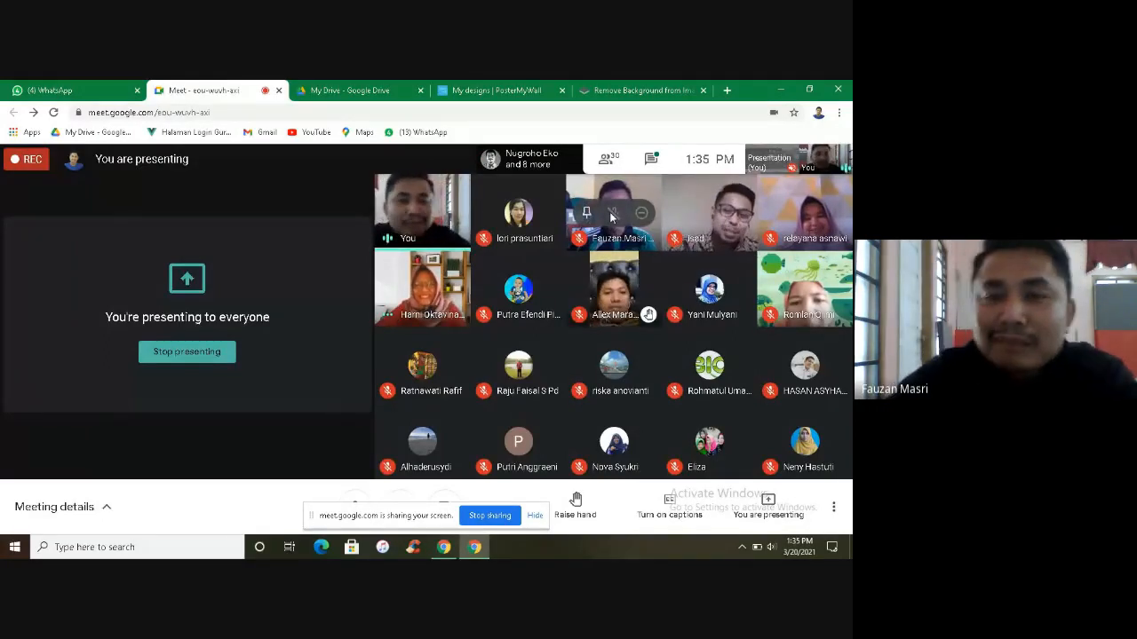
click(633, 88)
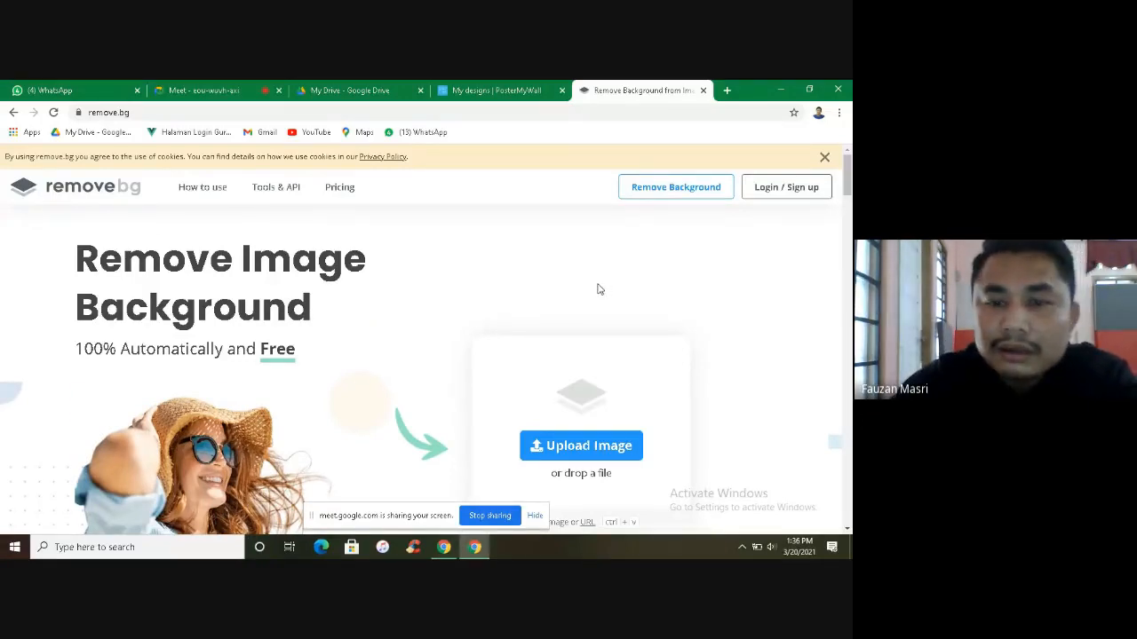
scroll(597, 289, down, 1)
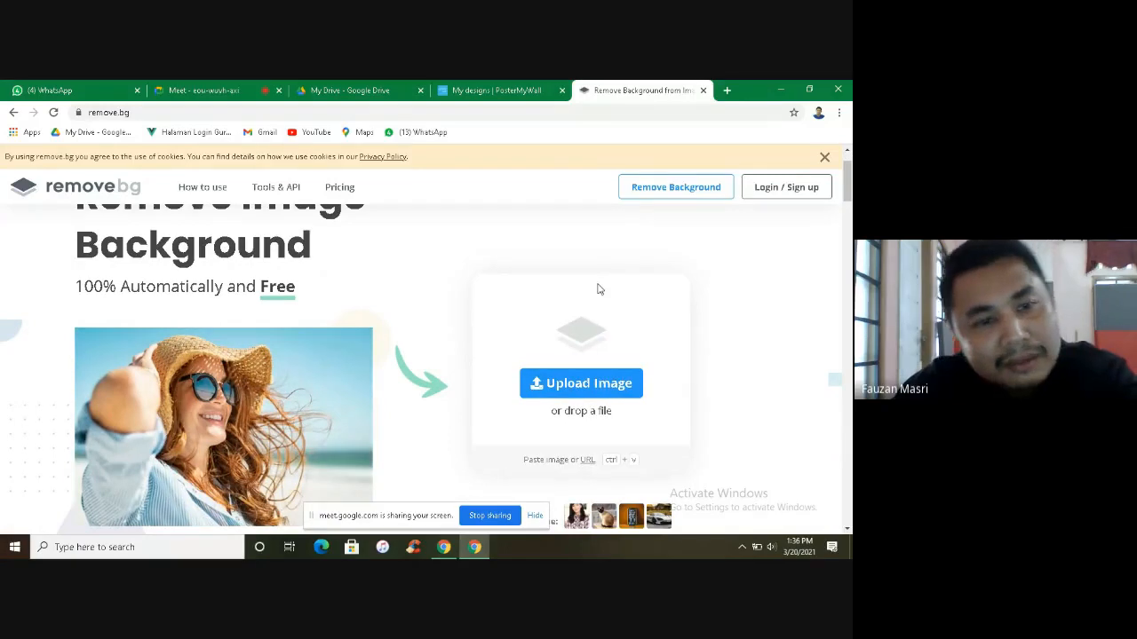
scroll(593, 290, up, 1)
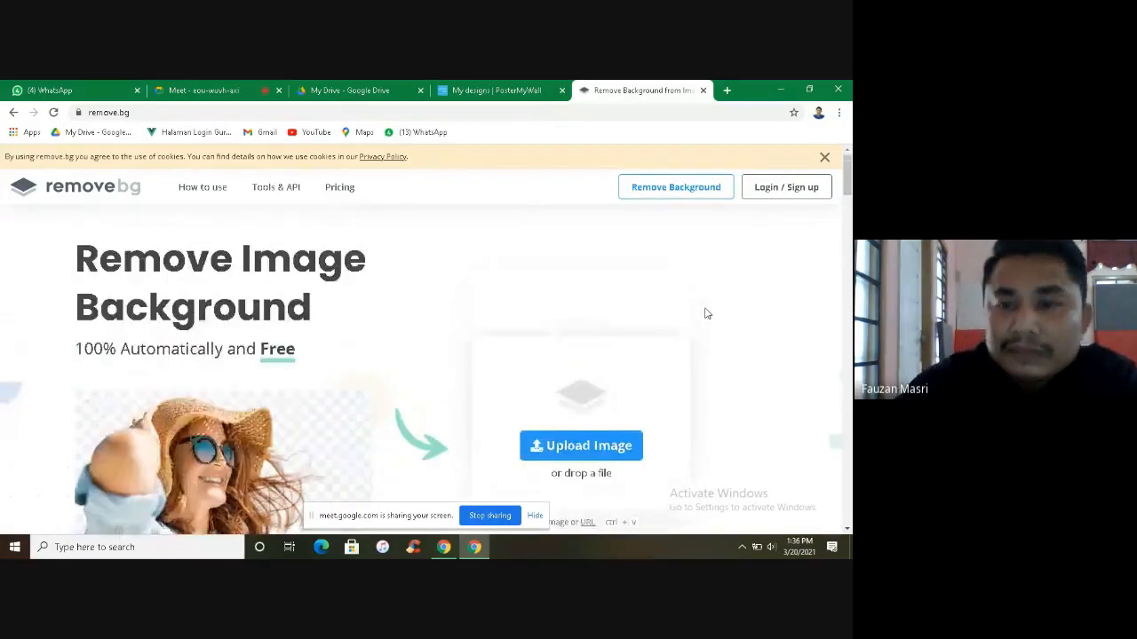
scroll(649, 322, down, 2)
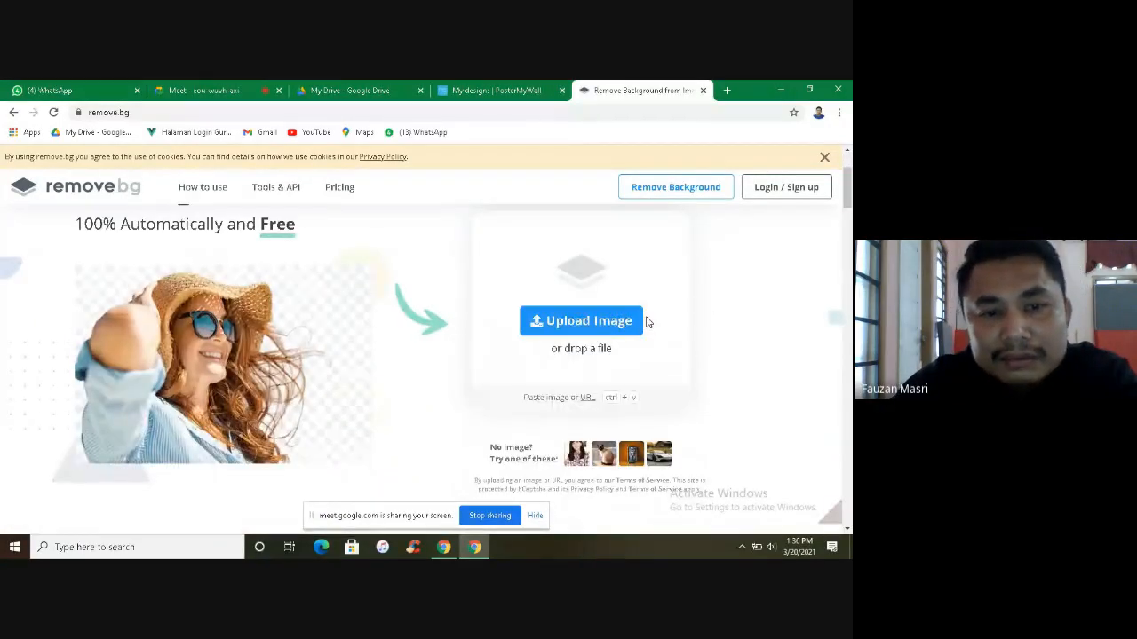
scroll(730, 324, up, 2)
scroll(730, 324, down, 2)
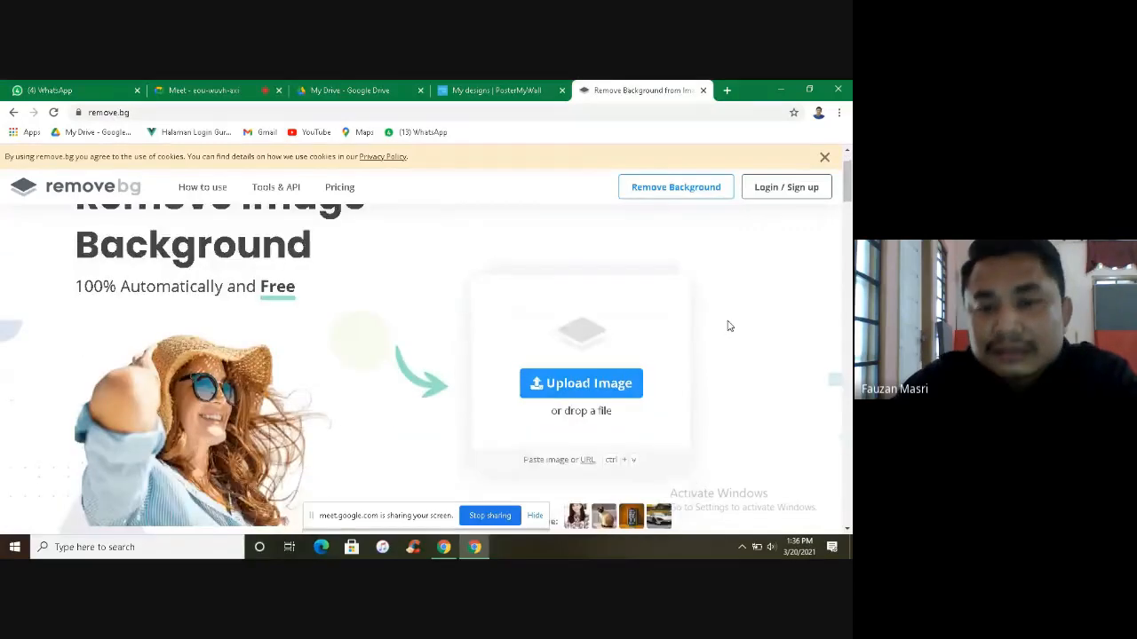
scroll(762, 301, up, 1)
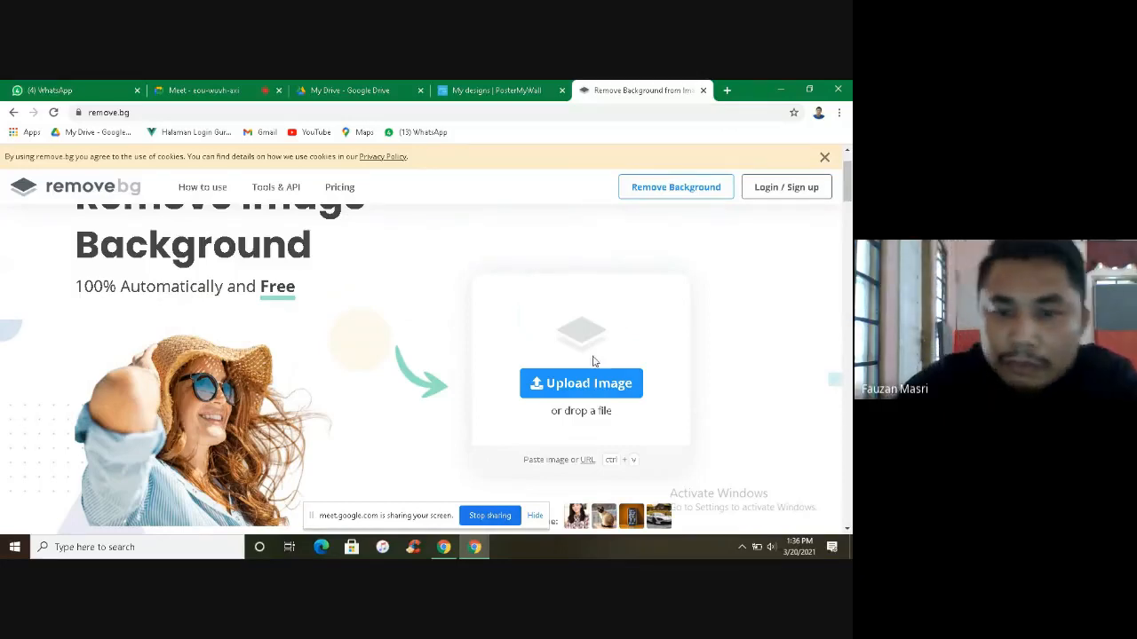
Step: Upload the Narsum 1 image from the Desktop for background removal and download the preview-size result
click(573, 392)
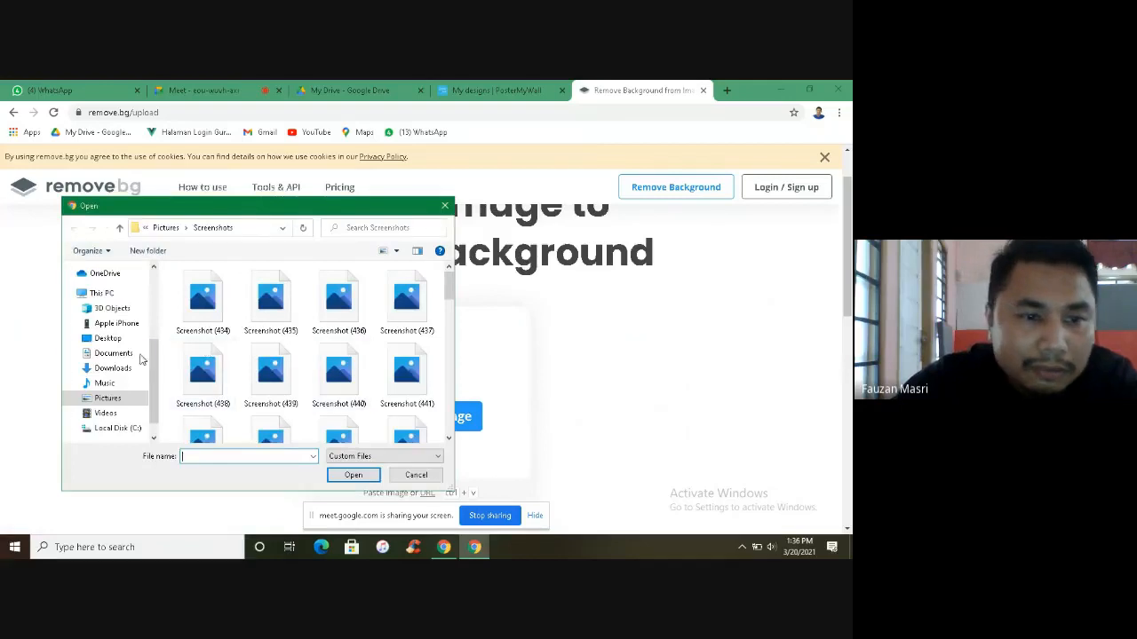
click(107, 339)
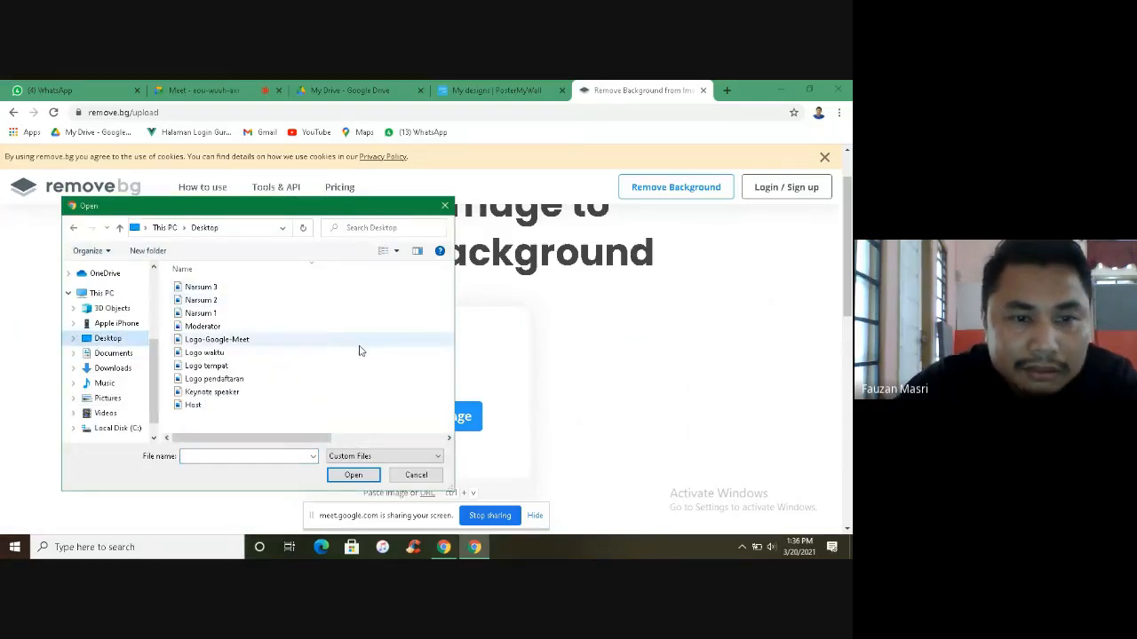
click(209, 315)
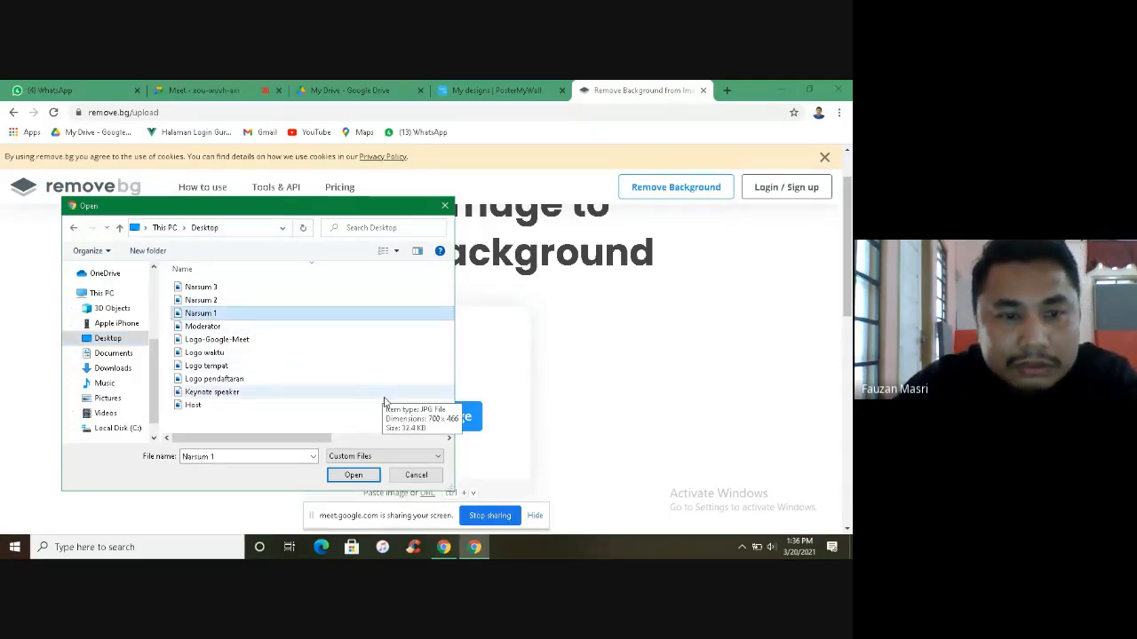
click(353, 476)
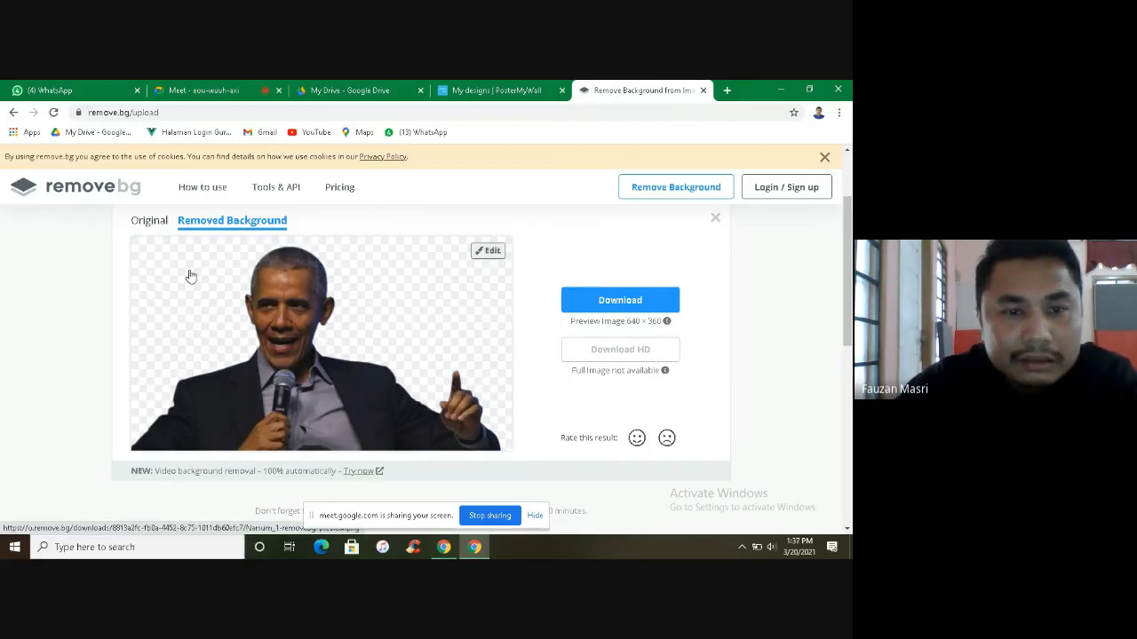
click(608, 302)
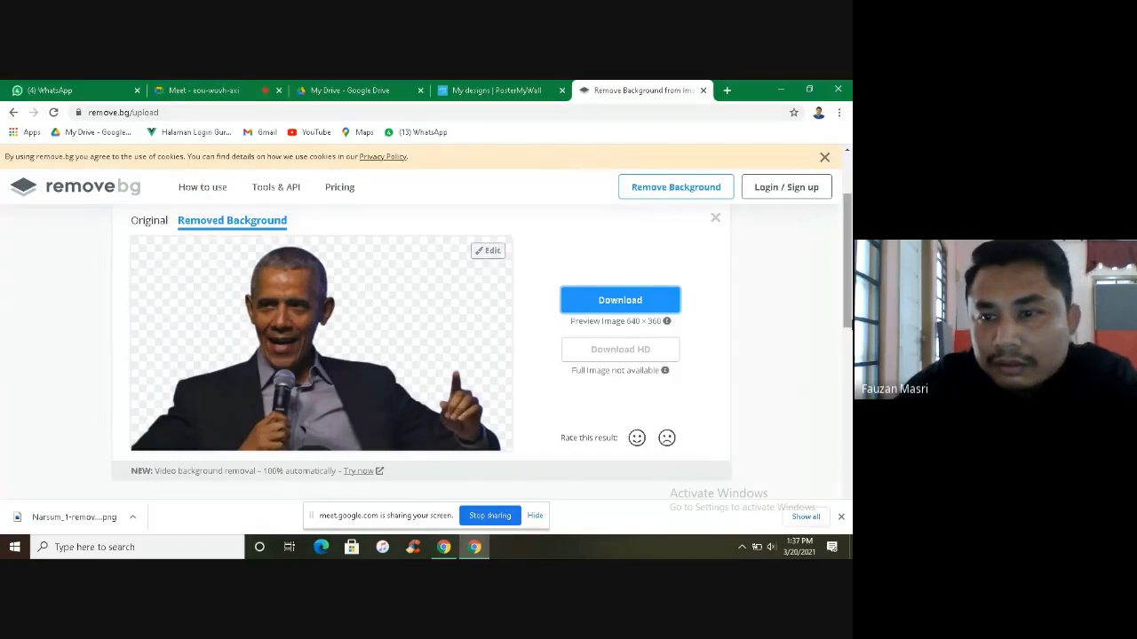
Step: Upload the Narsum 2 image from the Desktop and download its preview-size version without the background
drag(849, 324, 847, 283)
click(421, 247)
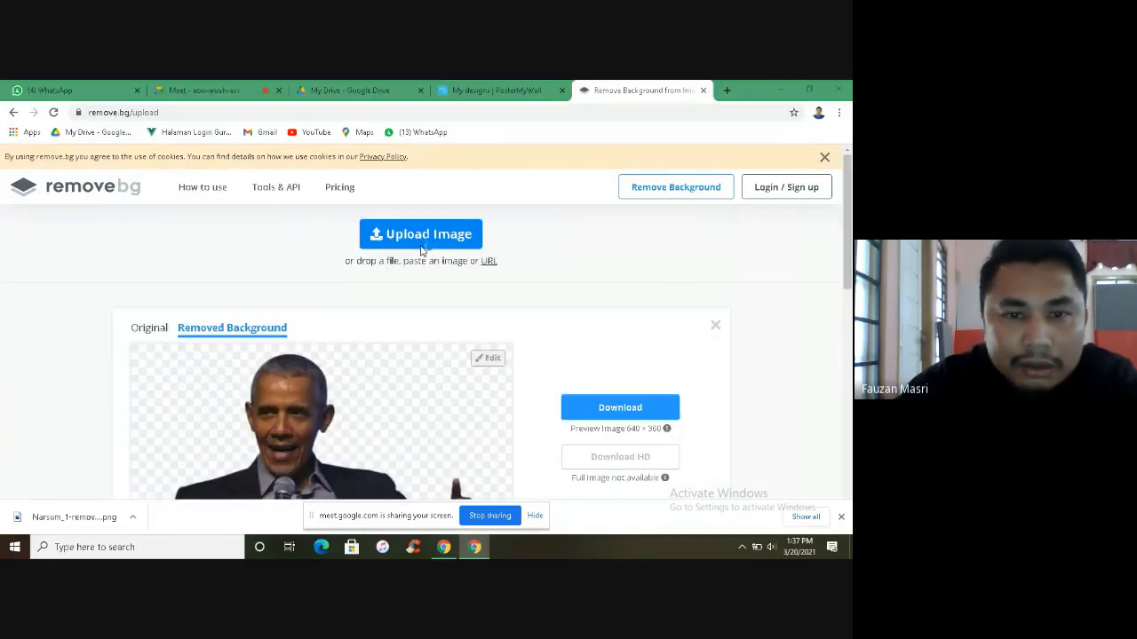
click(212, 302)
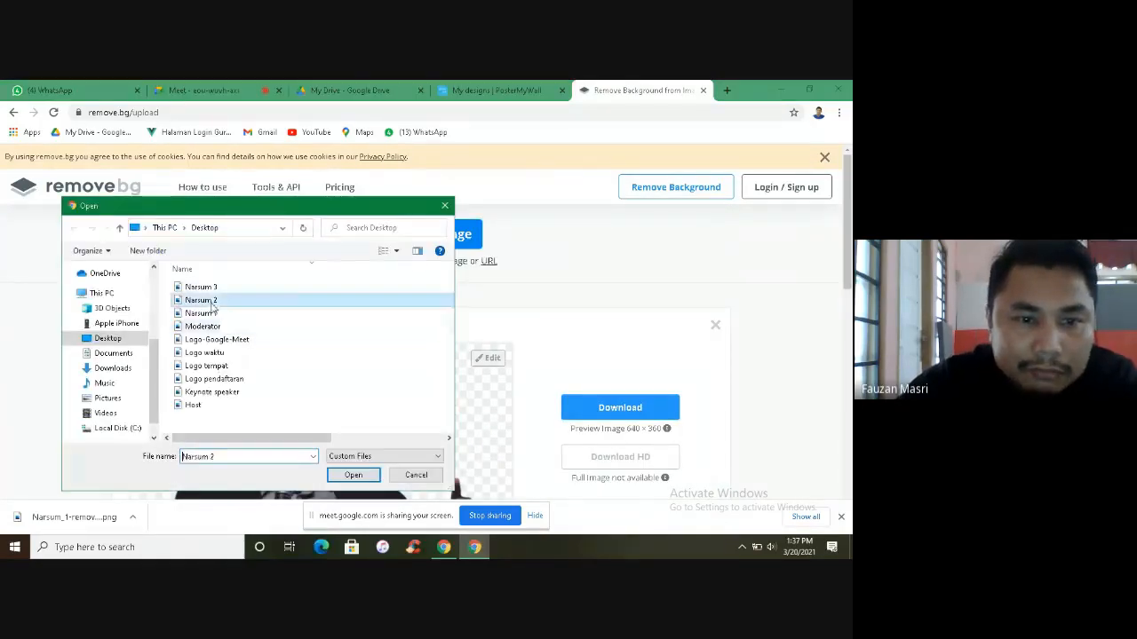
click(353, 474)
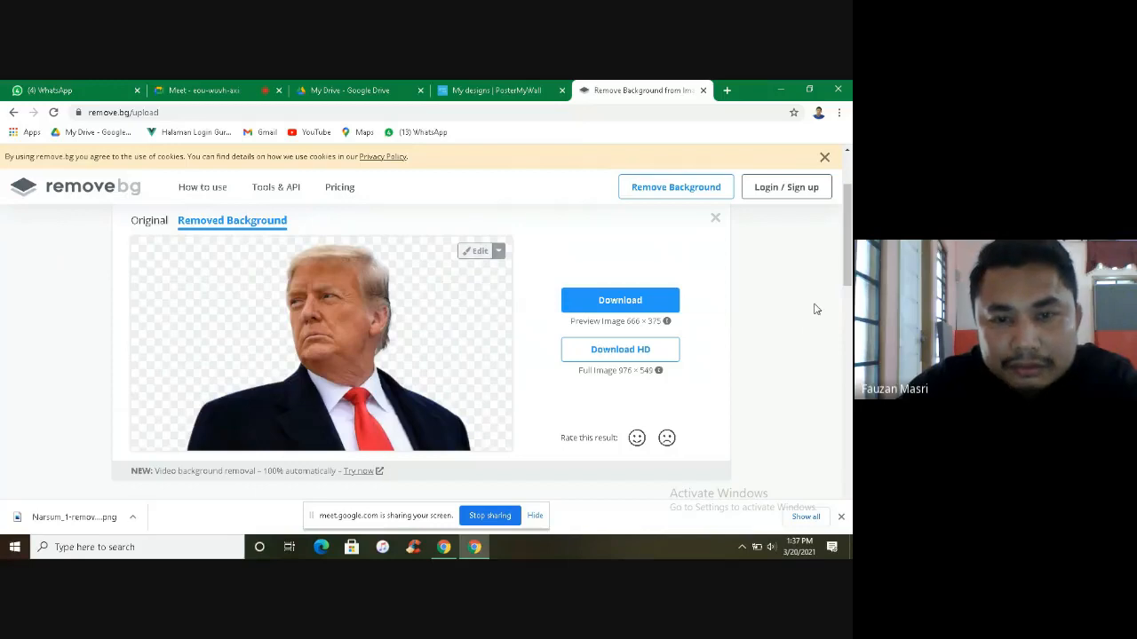
drag(851, 275, 851, 269)
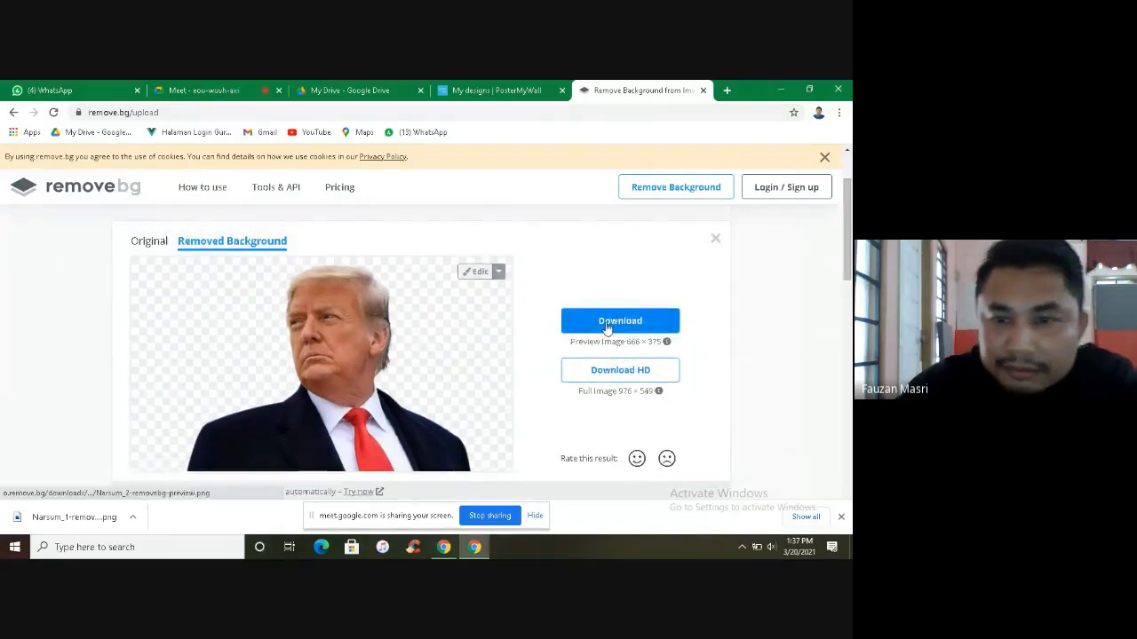
click(644, 325)
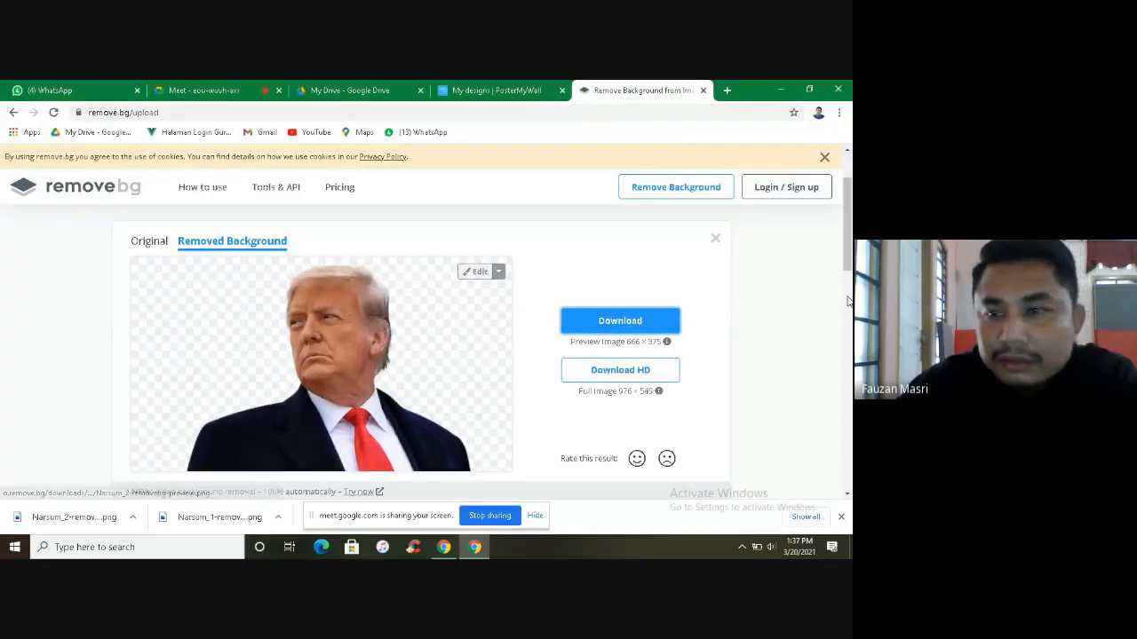
Step: Upload the Narsum 3 image from the Desktop and download its preview-size background-free cutout
scroll(424, 242, up, 1)
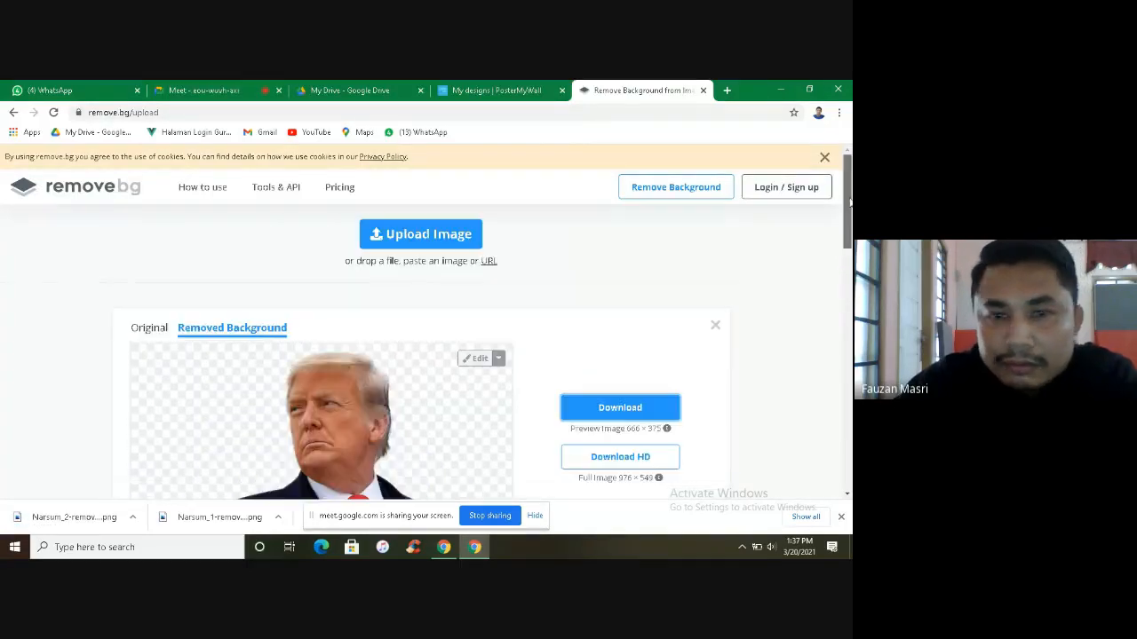
click(420, 236)
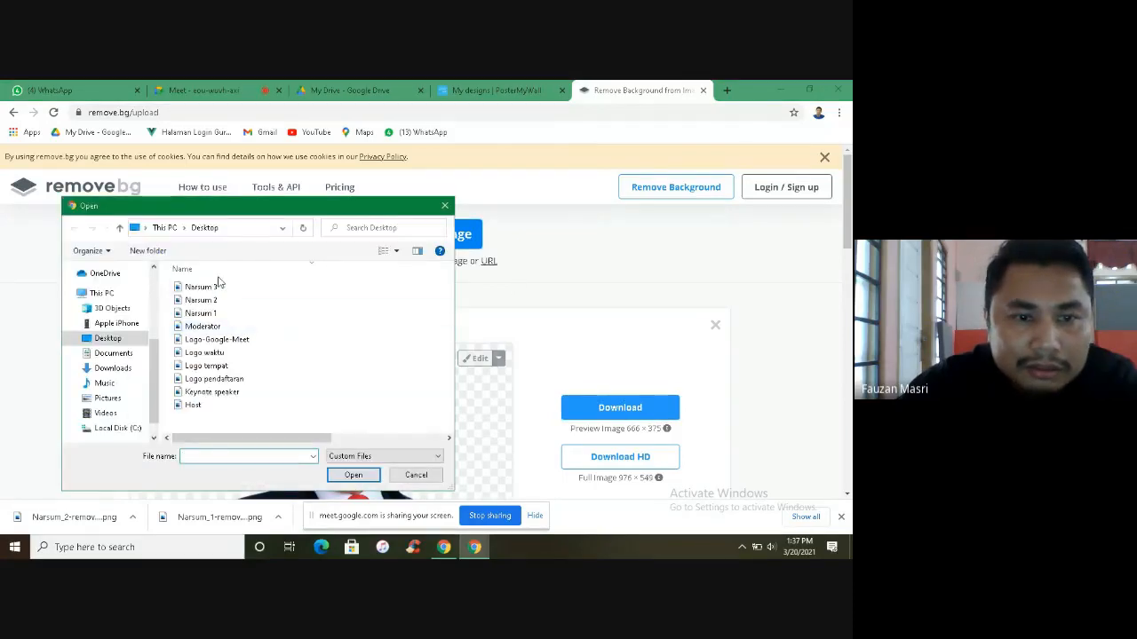
click(219, 285)
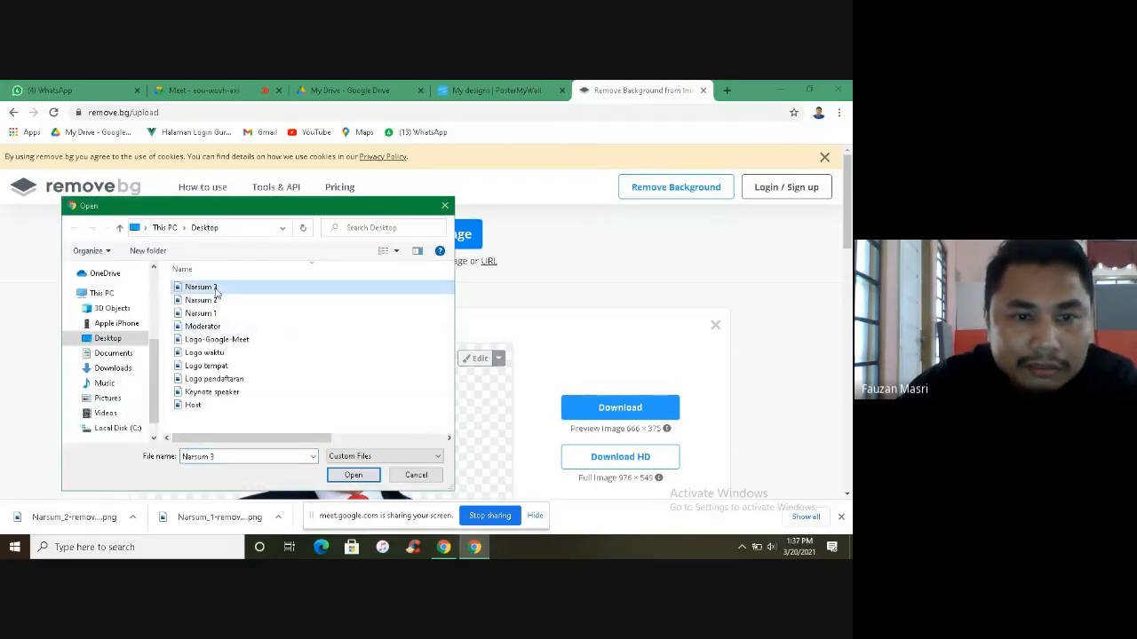
click(353, 476)
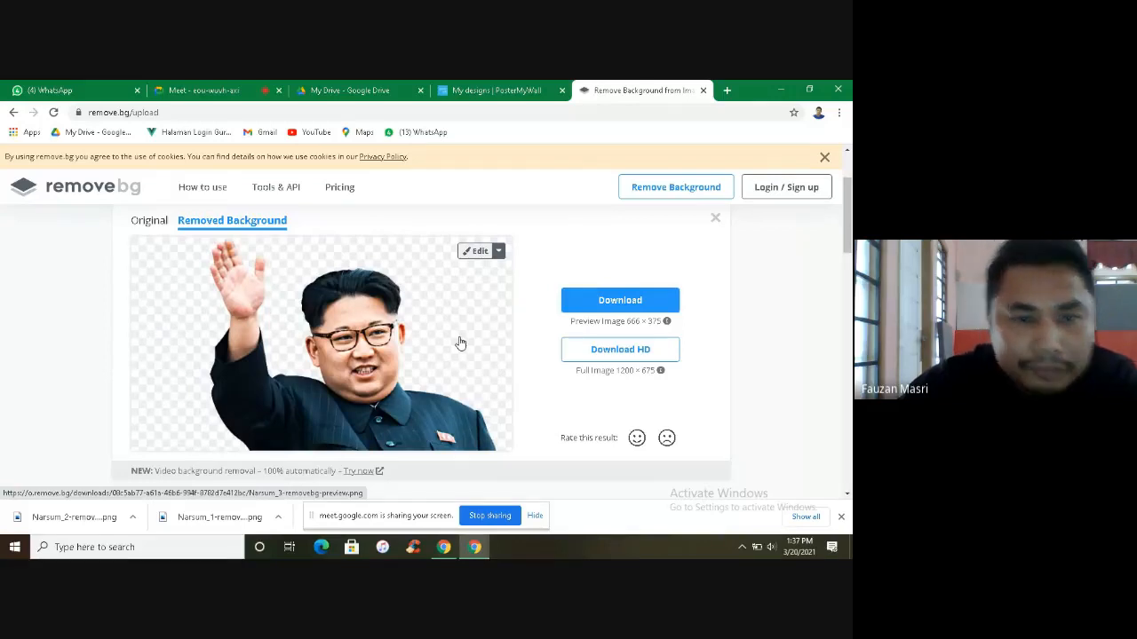
click(609, 302)
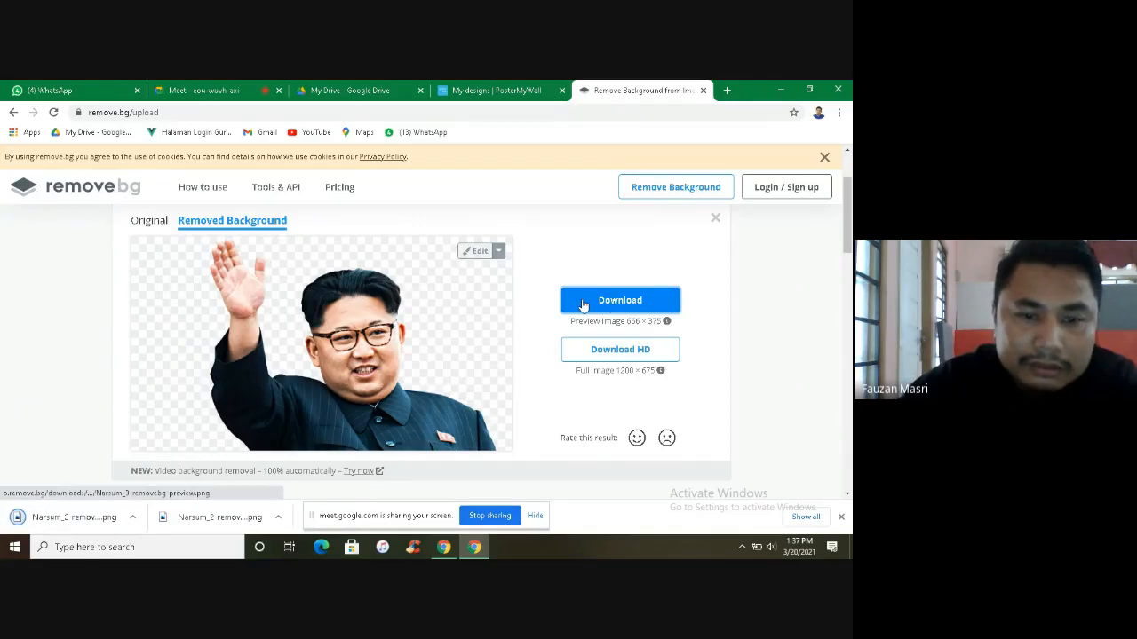
Step: Upload the Moderator image from the Desktop and download its preview-size cutout with the background removed
scroll(846, 214, up, 1)
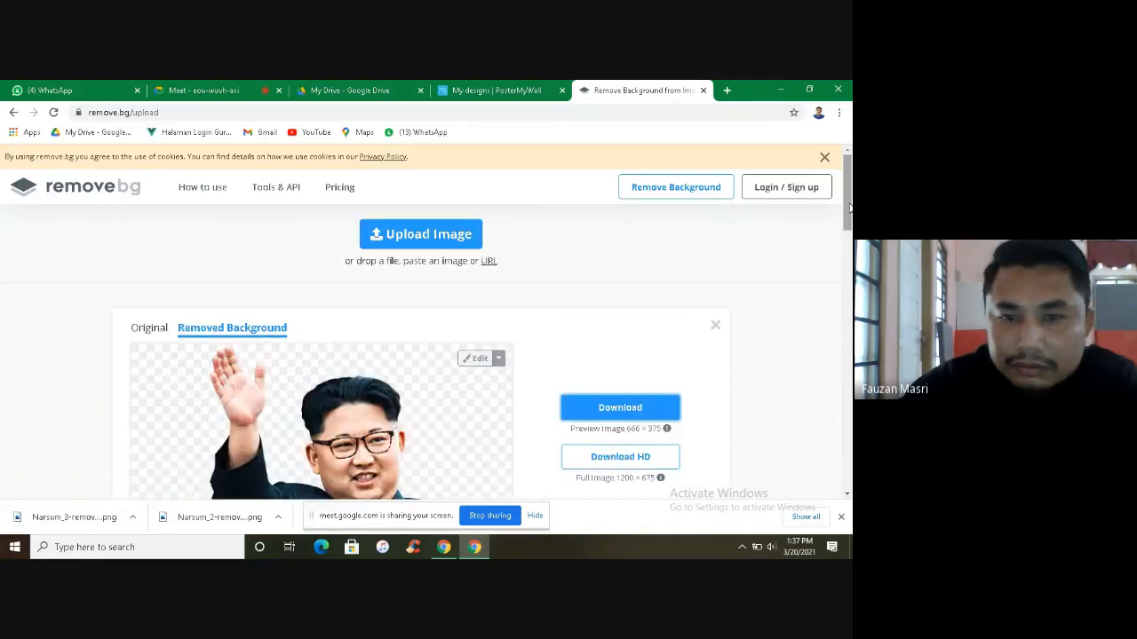
click(424, 234)
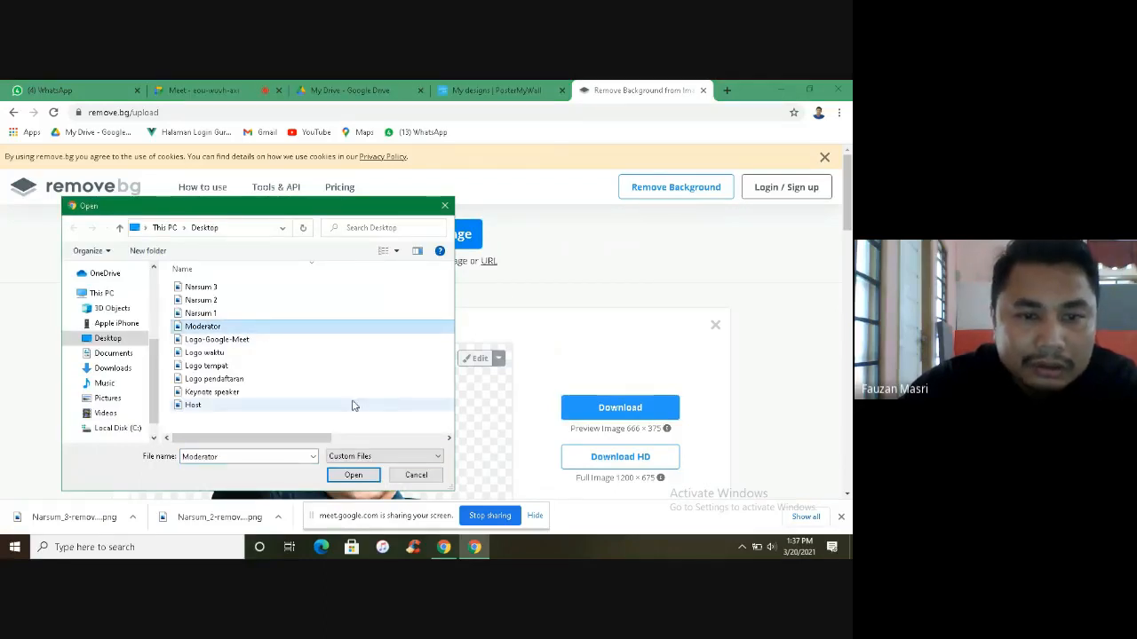
click(353, 475)
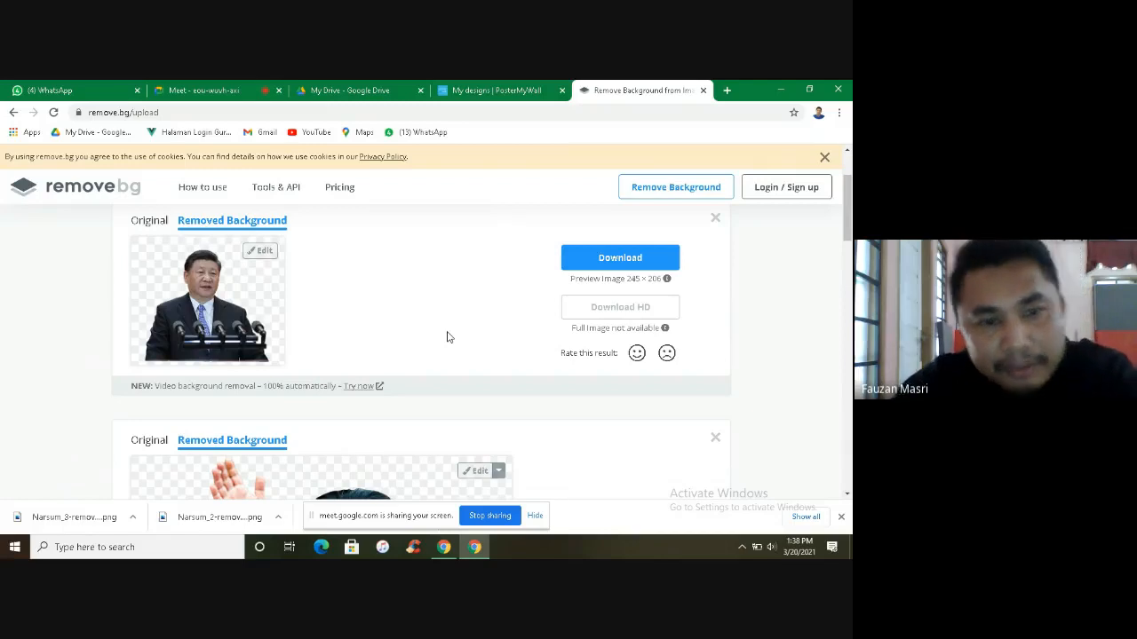
click(563, 258)
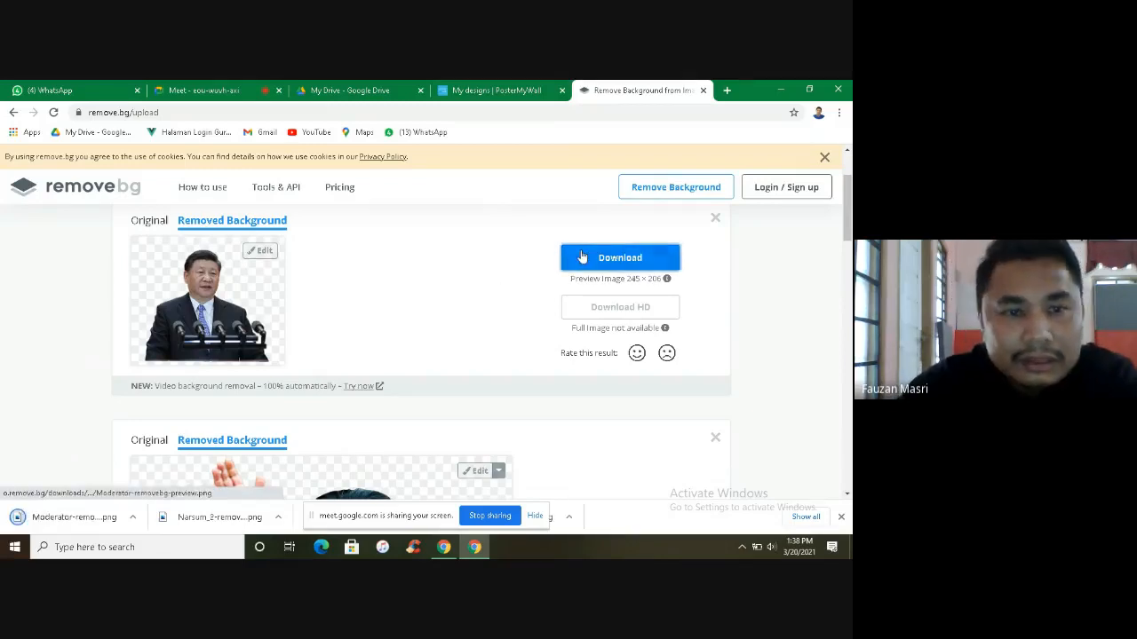
scroll(769, 263, up, 2)
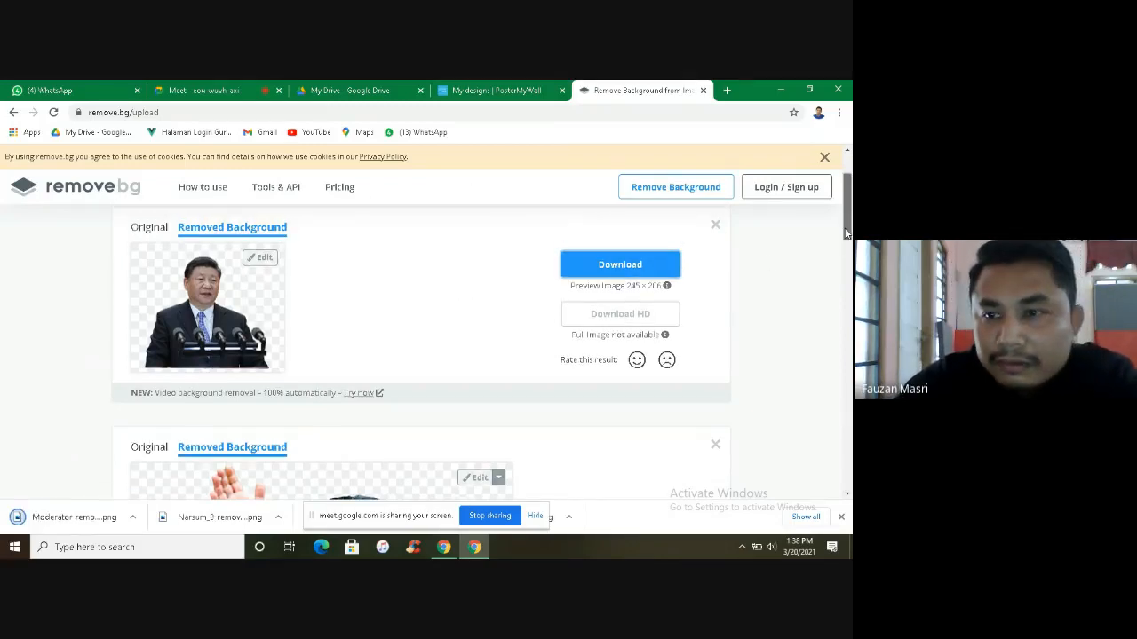
Step: Upload the Host image from the Desktop and download its preview-size version with the background removed
click(454, 238)
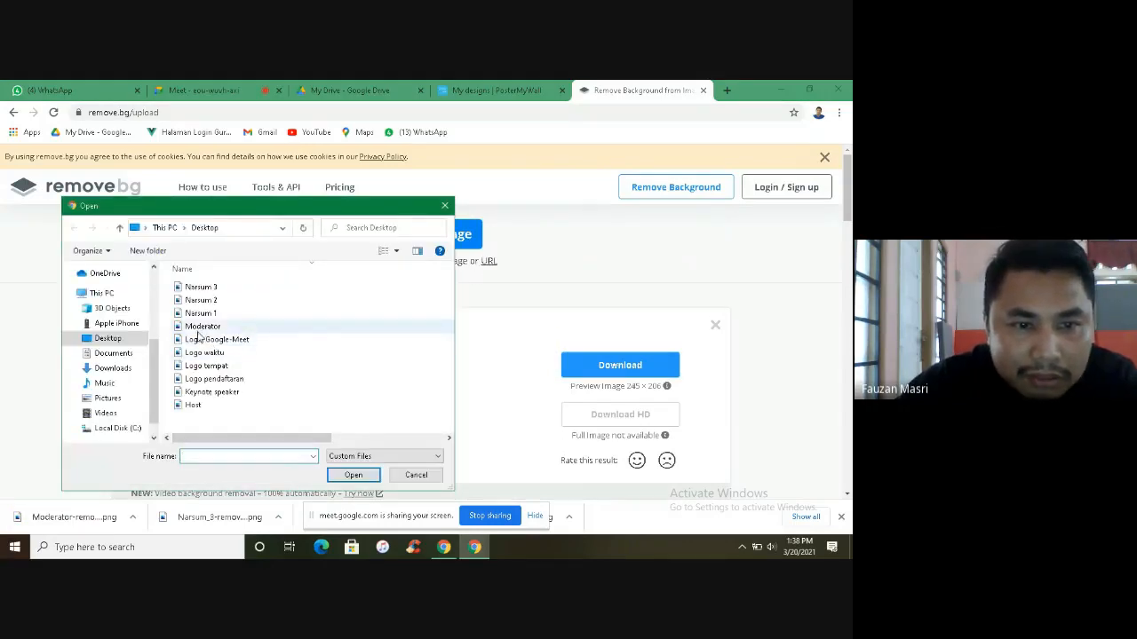
click(213, 409)
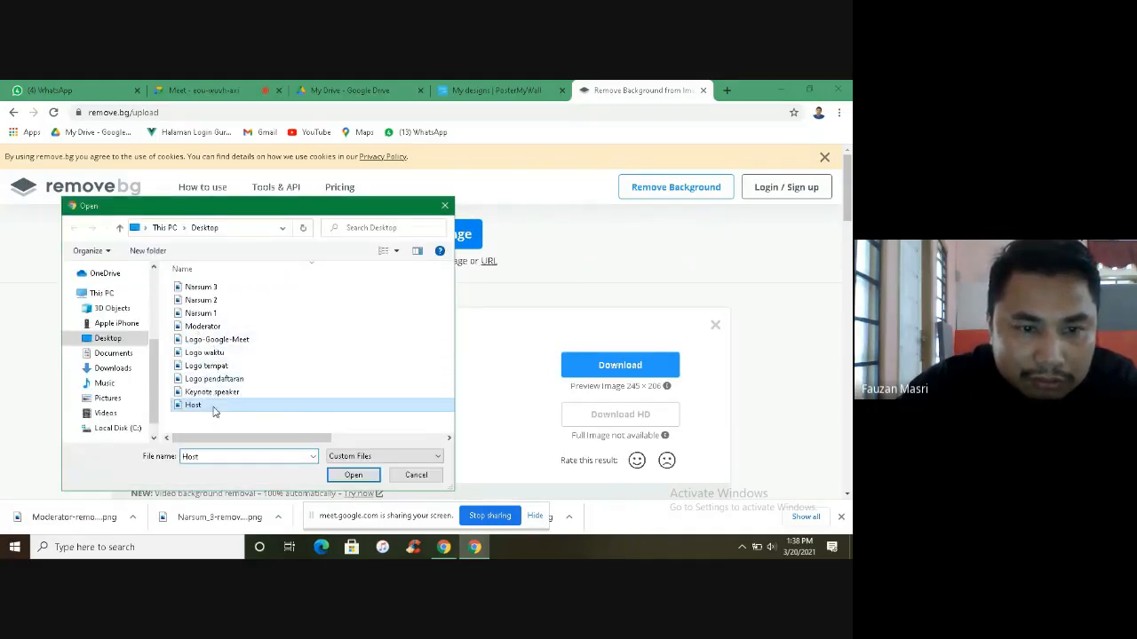
click(350, 477)
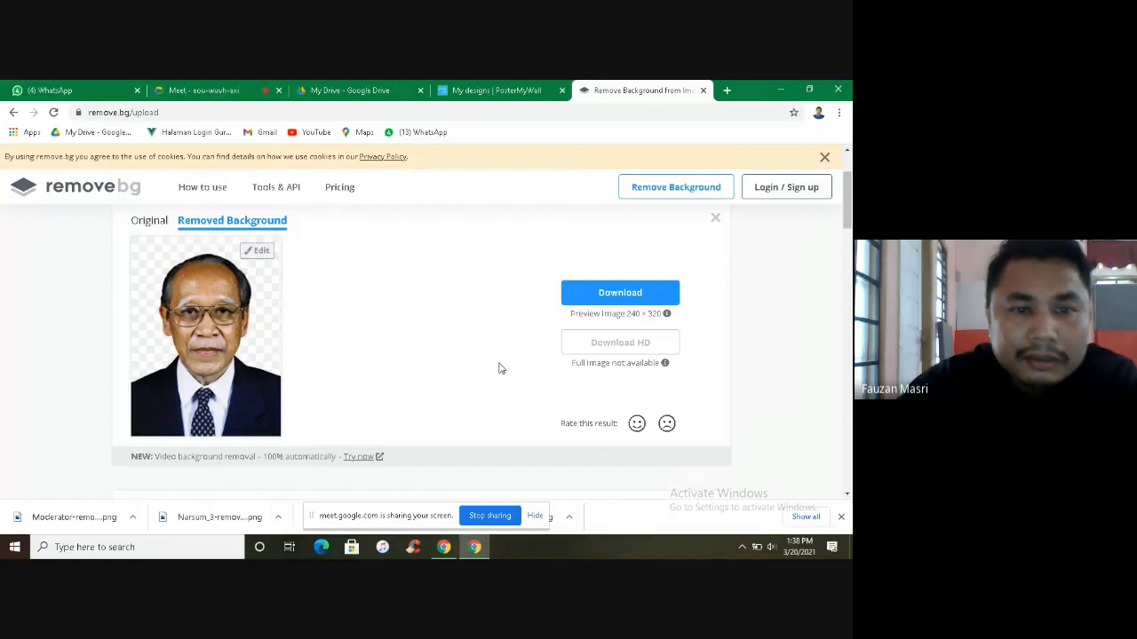
click(619, 293)
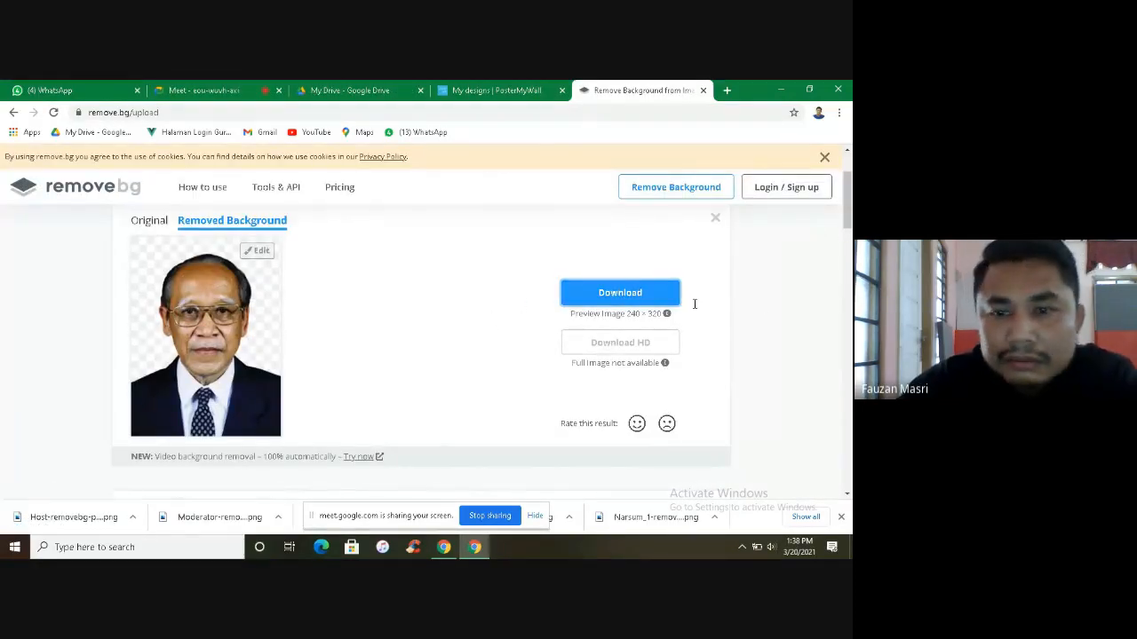
Step: Review the processed images on the results page to check which ones have had their backgrounds removed
scroll(780, 339, up, 1)
scroll(768, 346, down, 3)
scroll(765, 347, up, 3)
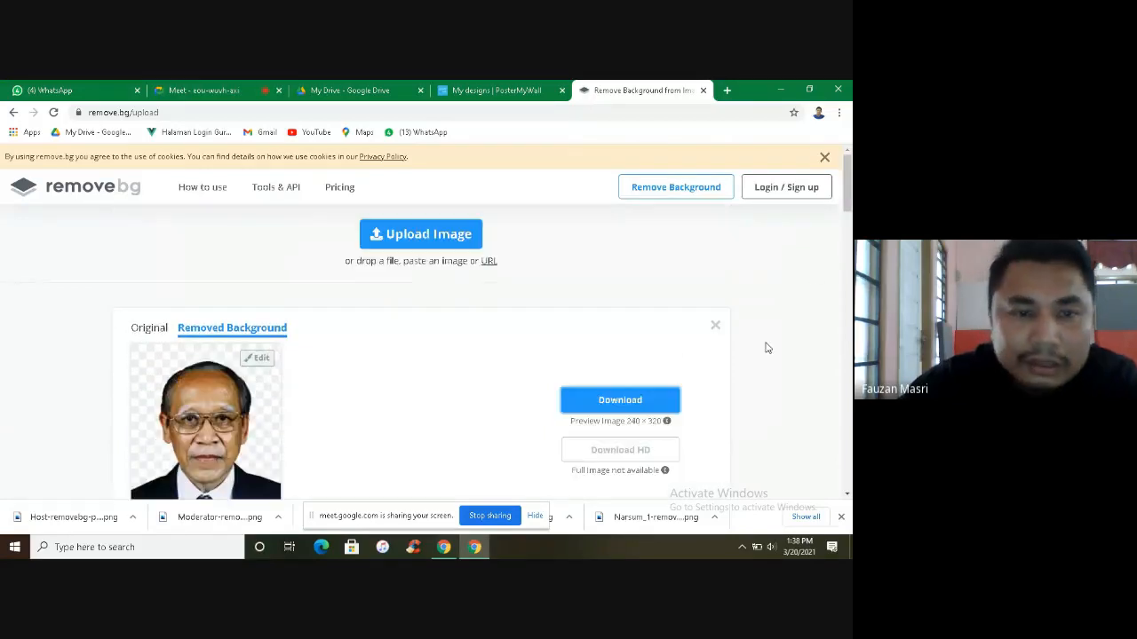
scroll(765, 348, down, 2)
scroll(768, 348, up, 2)
scroll(768, 348, down, 2)
scroll(767, 347, down, 5)
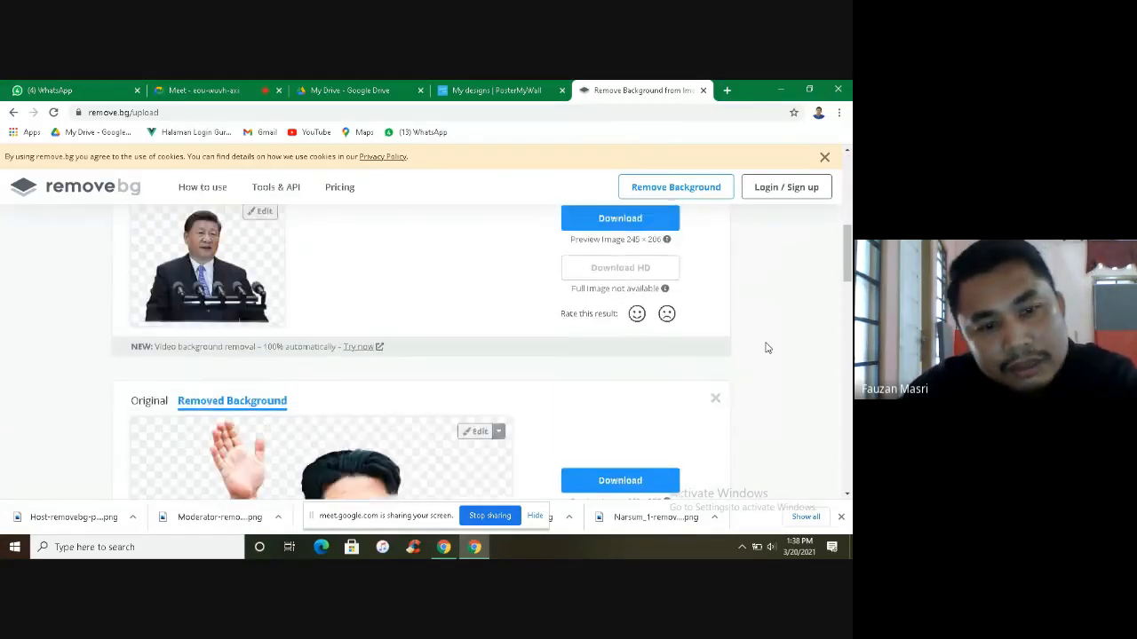
scroll(767, 348, up, 4)
scroll(767, 347, down, 4)
scroll(767, 347, up, 7)
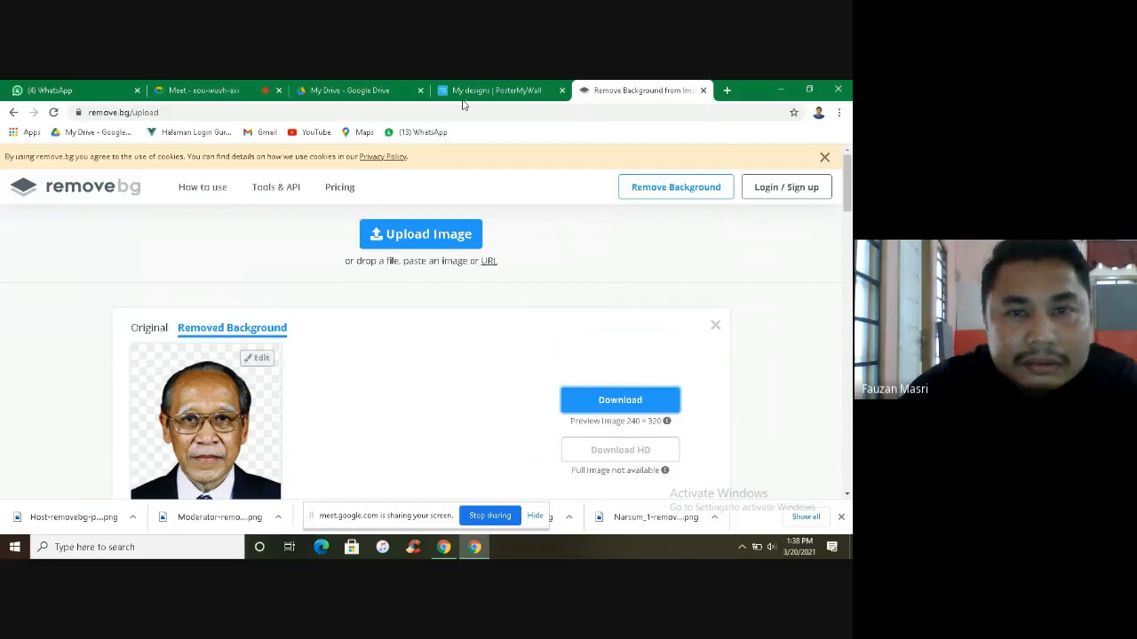
click(46, 90)
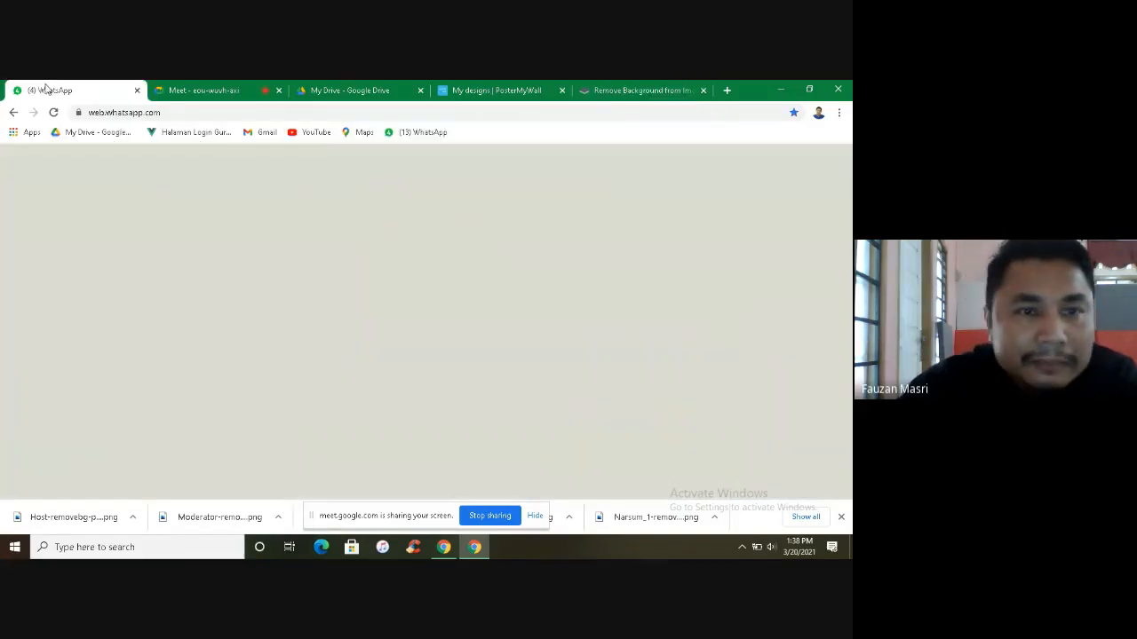
click(632, 89)
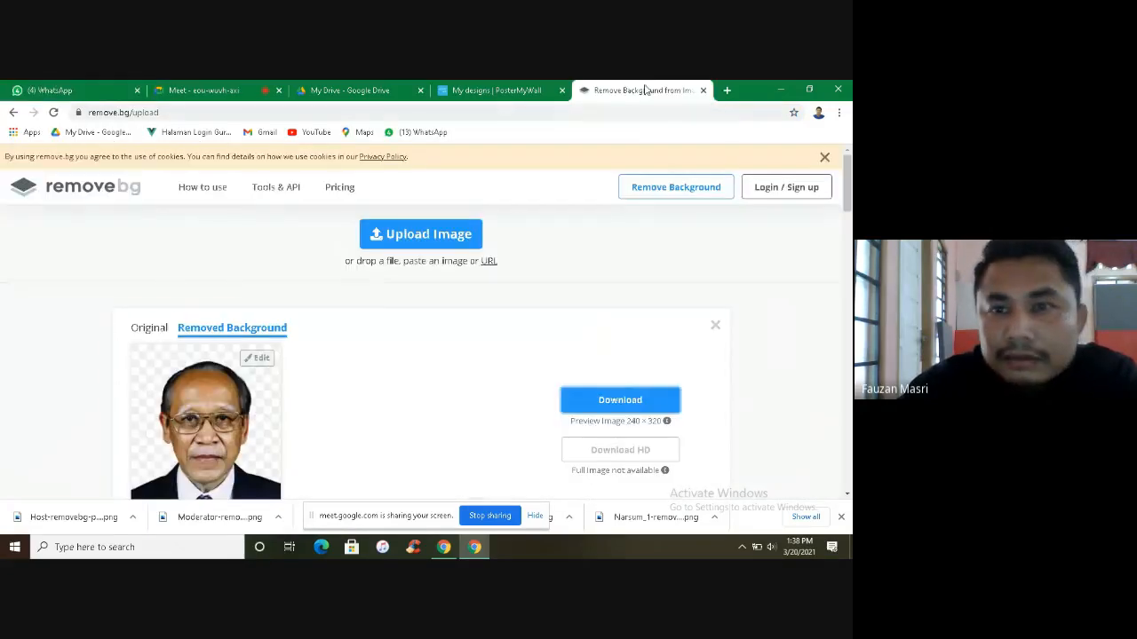
Step: Upload the Logo-Google-Meet image from the Desktop and download its preview-size background-free version
click(409, 236)
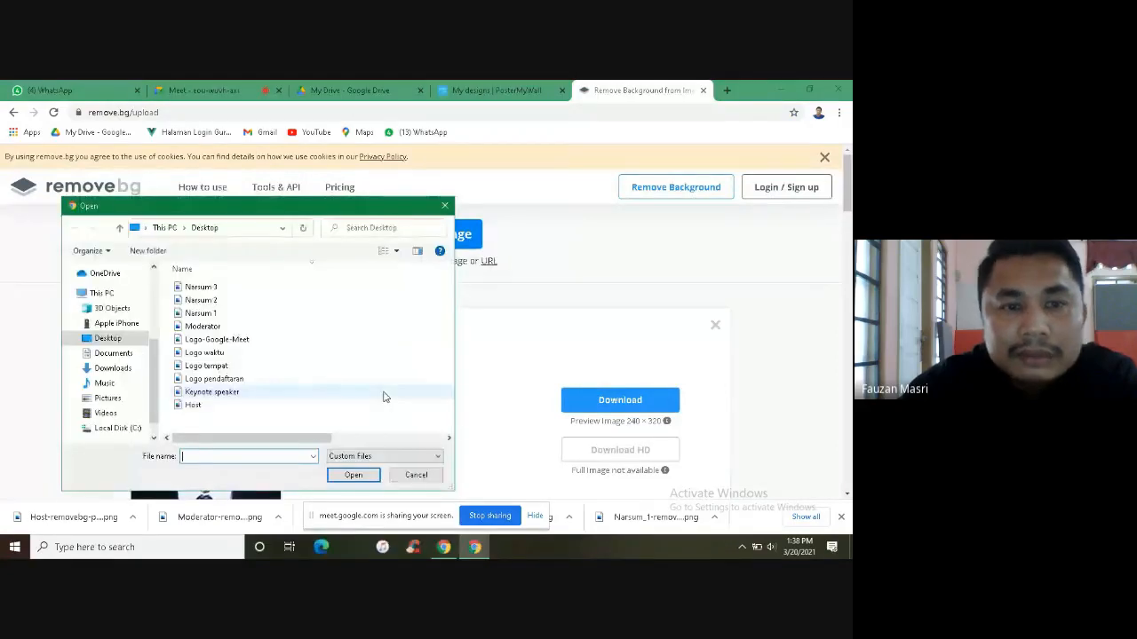
click(238, 338)
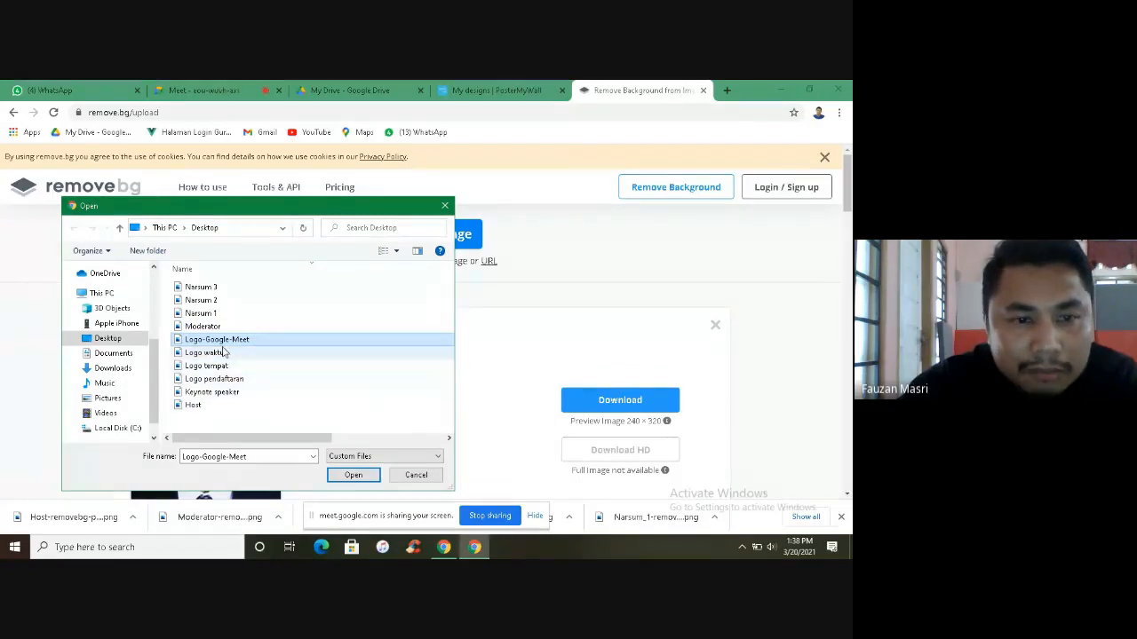
click(364, 476)
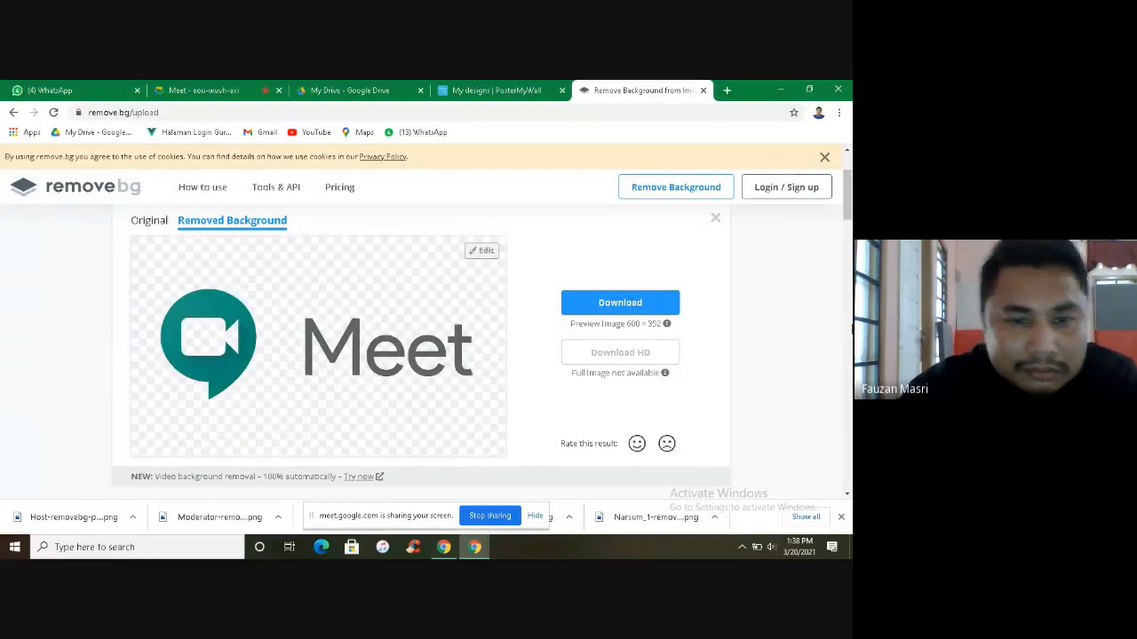
click(613, 306)
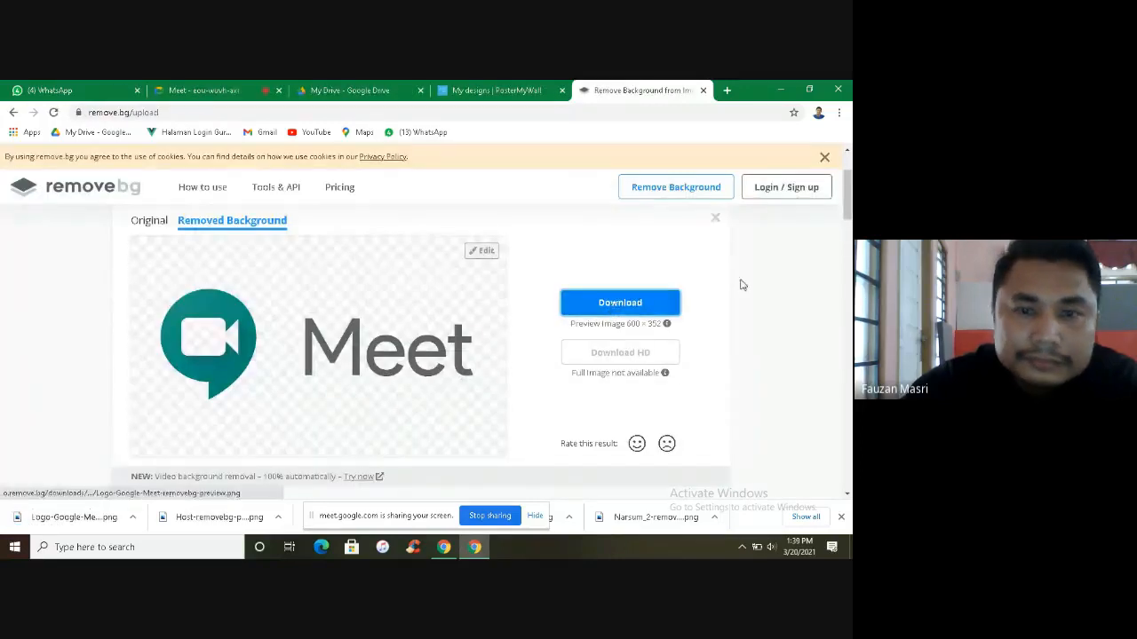
Step: Upload the Logo waktu image from the Desktop for background removal and download the preview-size result
scroll(644, 206, up, 2)
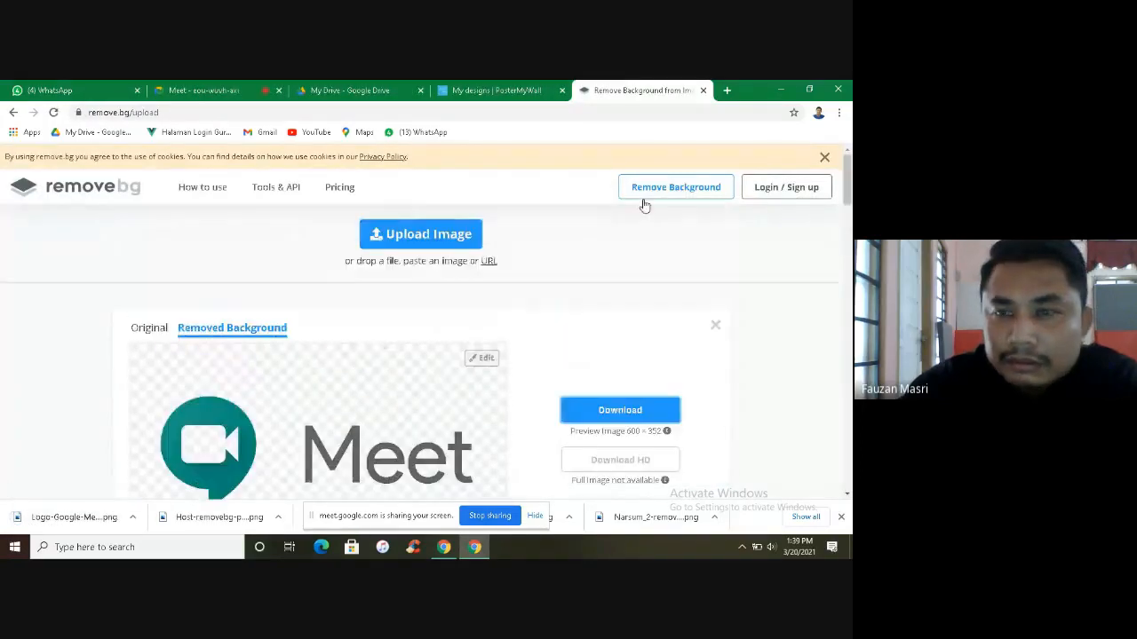
click(419, 235)
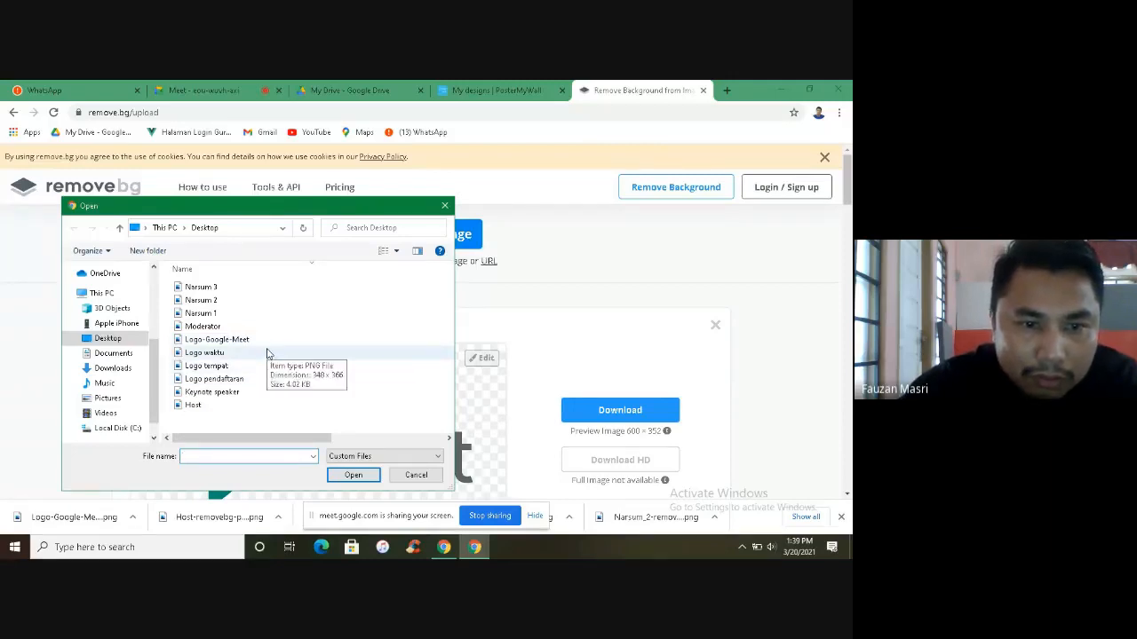
click(206, 353)
click(348, 478)
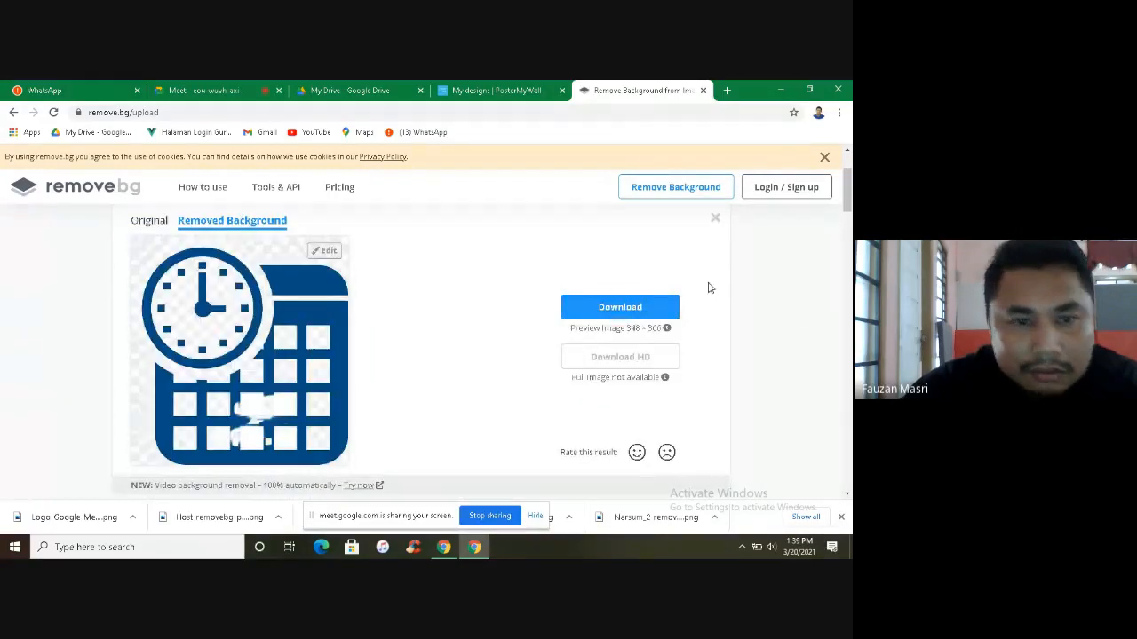
click(621, 323)
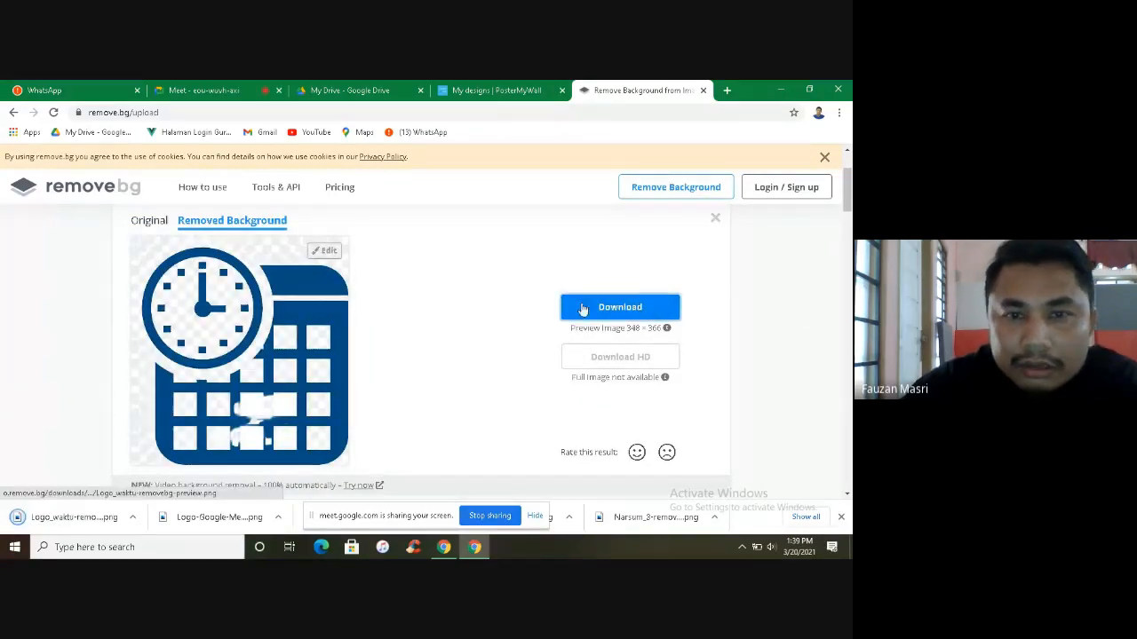
Step: Upload the Logo tempat image from the Desktop and download its preview-size cutout without the background
scroll(844, 207, up, 2)
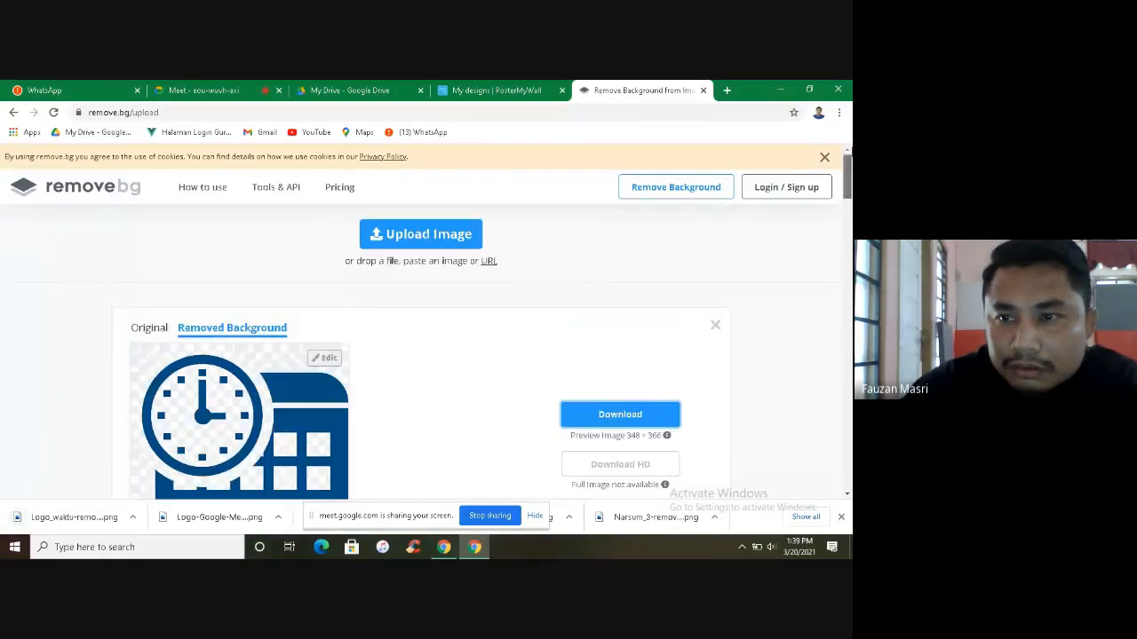
click(450, 240)
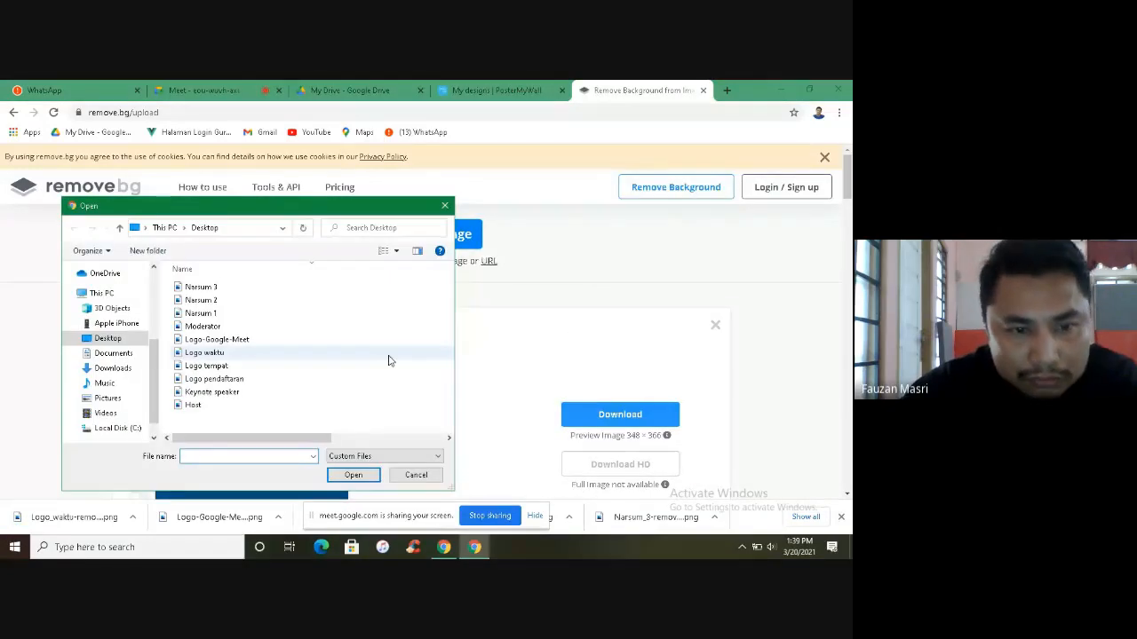
click(305, 366)
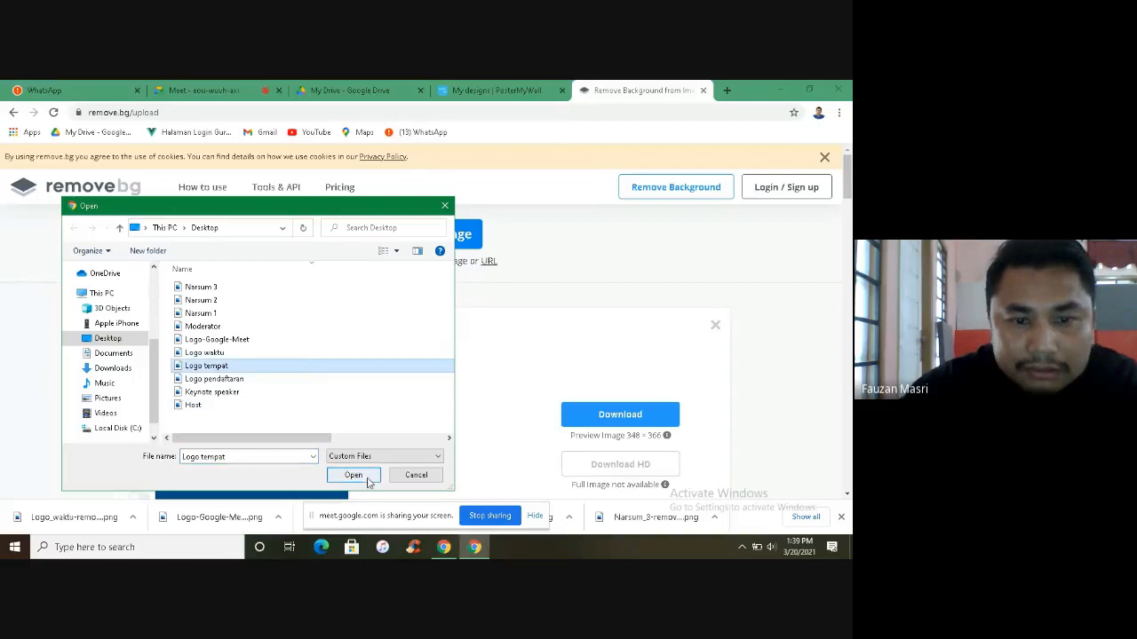
click(366, 480)
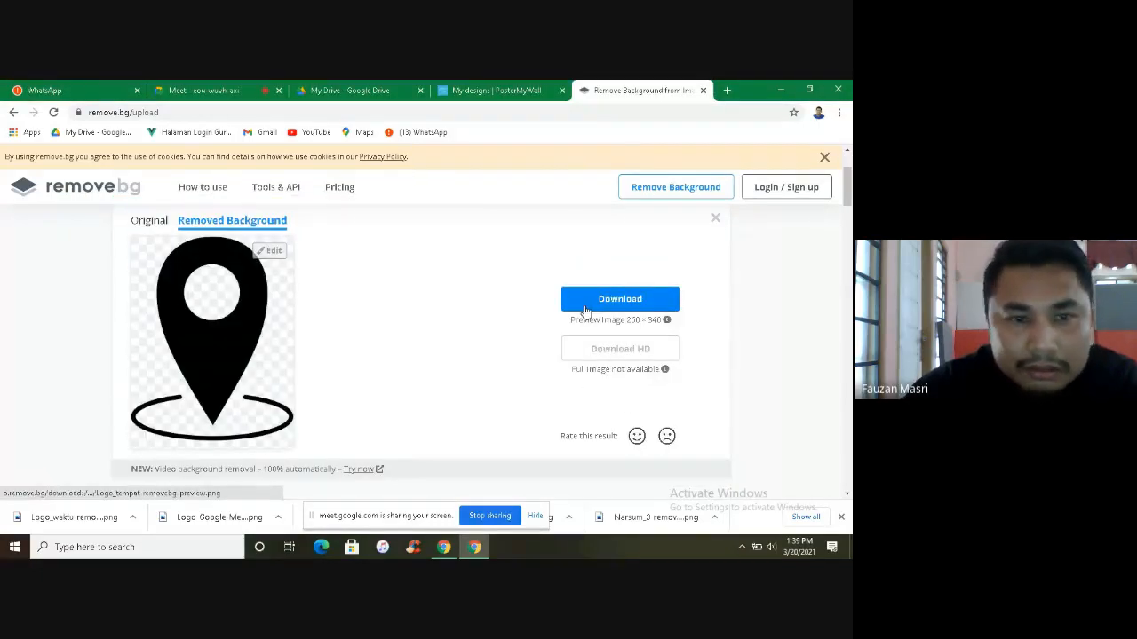
click(585, 310)
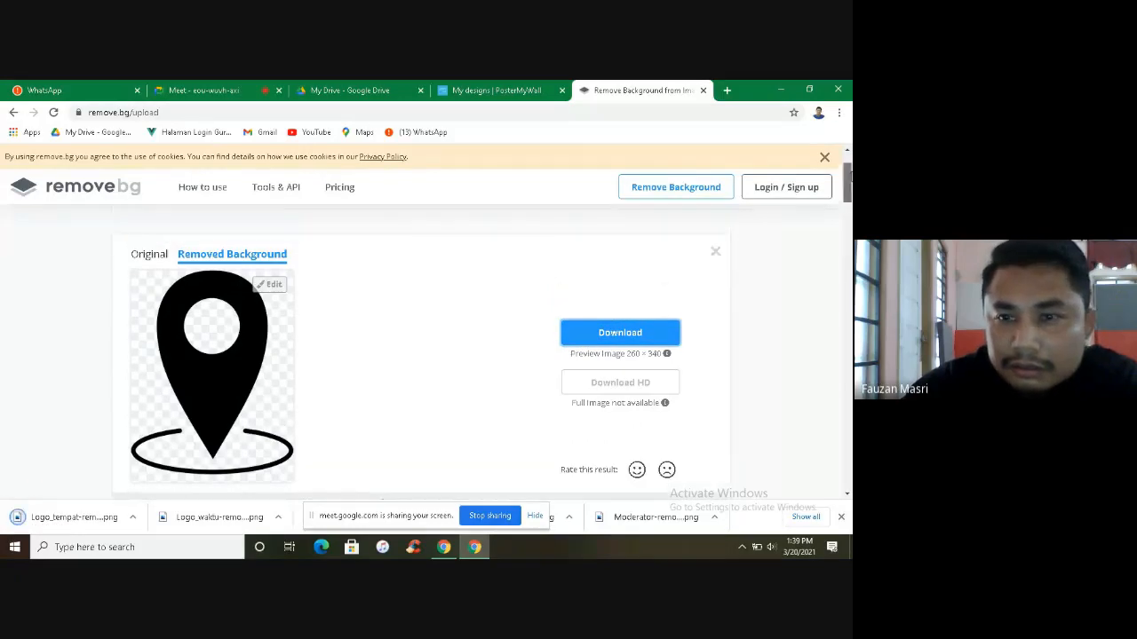
Step: Upload the Logo pendaftaran image from the Desktop and download its preview-size version with no background
click(419, 240)
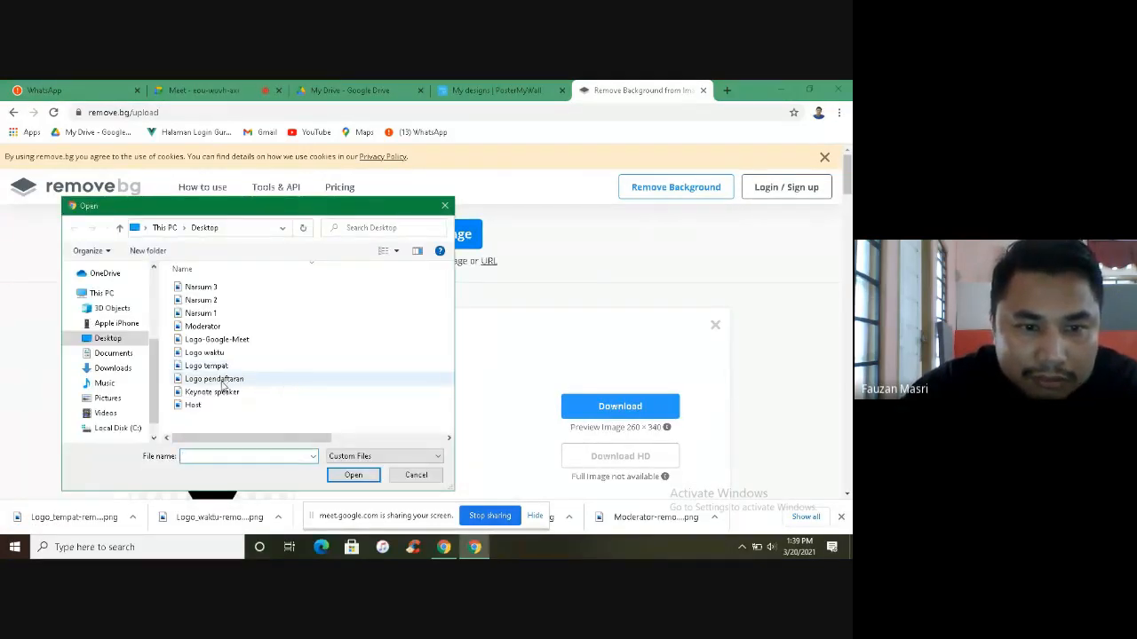
click(222, 381)
click(353, 475)
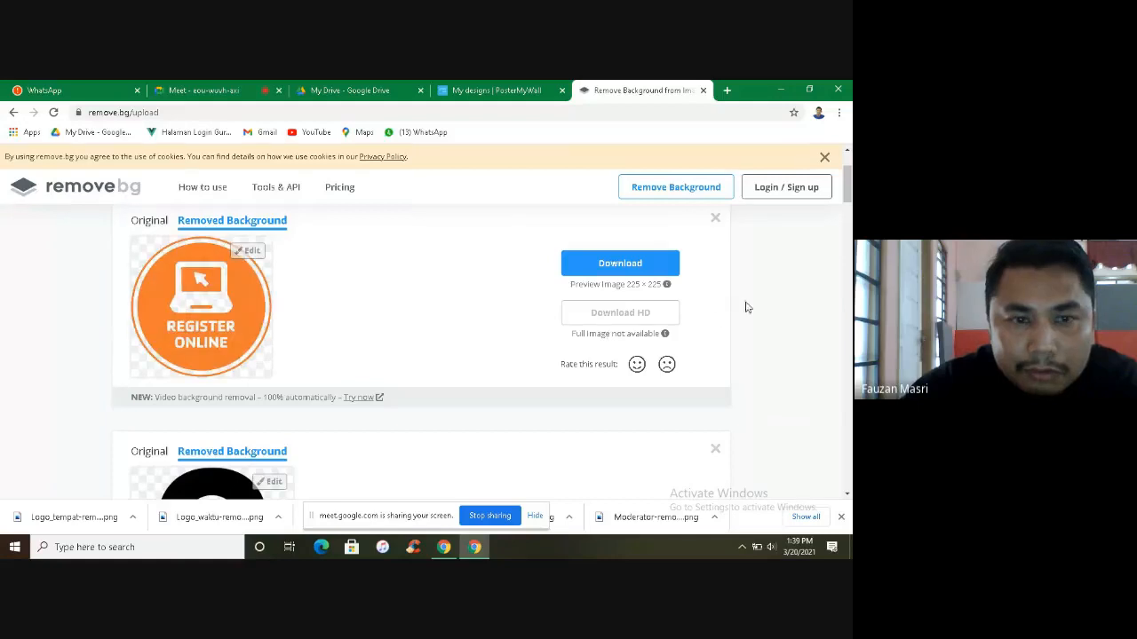
click(625, 264)
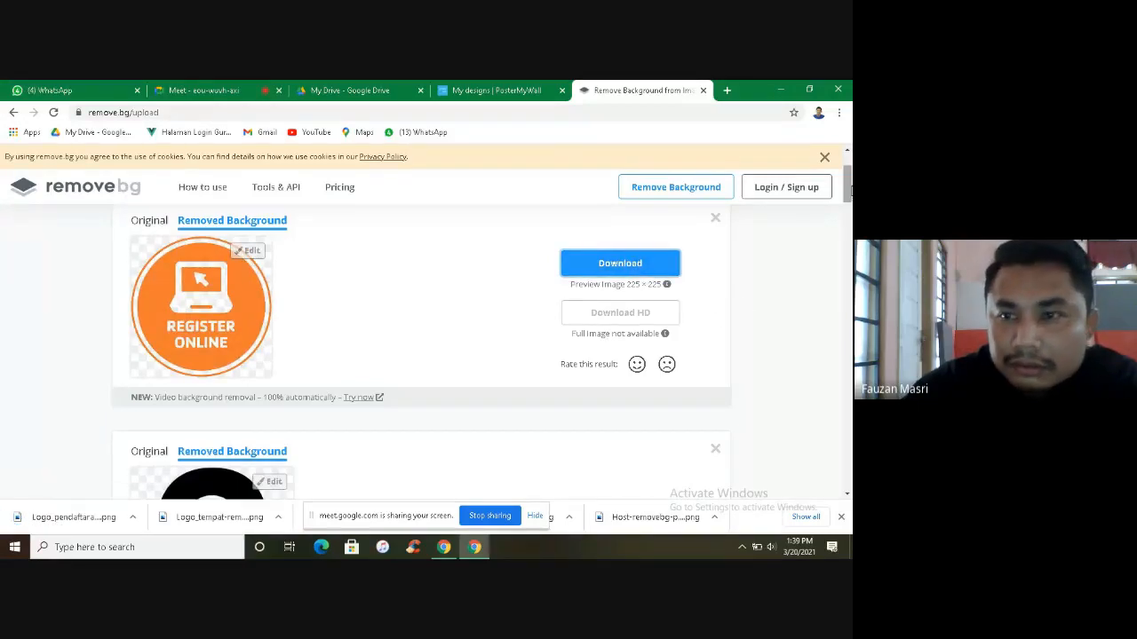
Step: Upload the Keynote speaker image from the Desktop and download the preview-size cutout rather than the HD version
scroll(485, 364, up, 1)
click(423, 250)
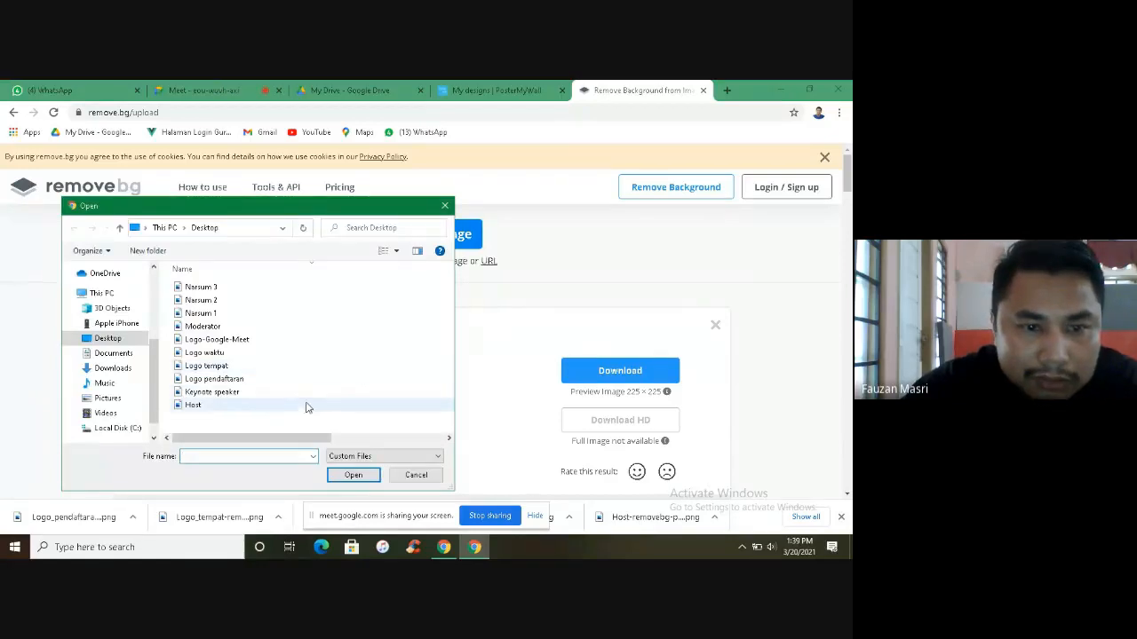
click(275, 394)
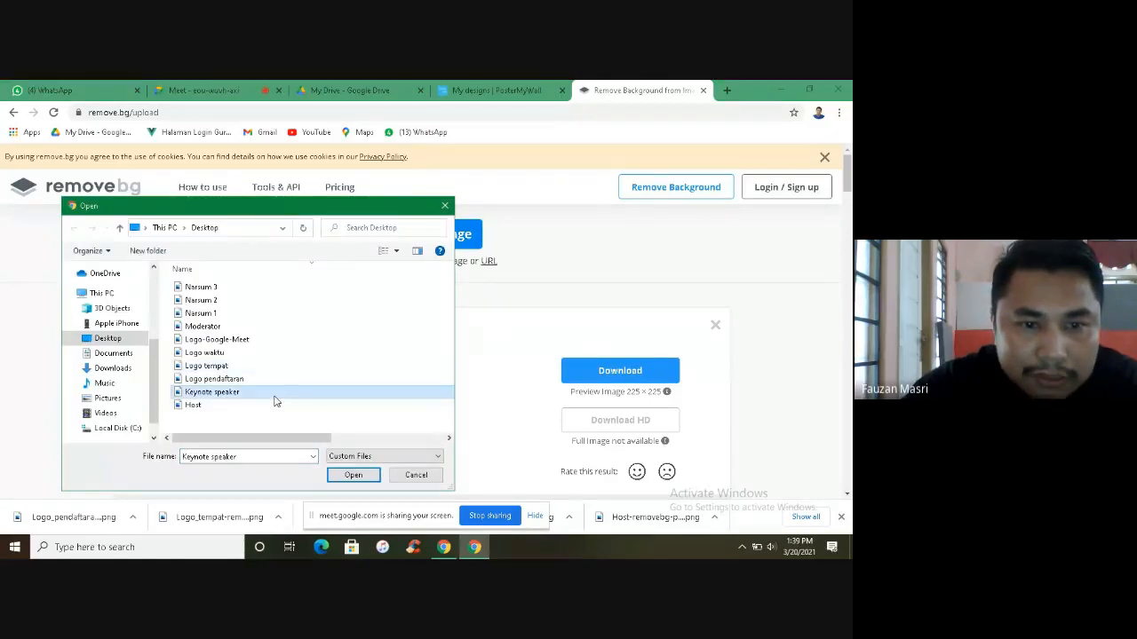
click(352, 475)
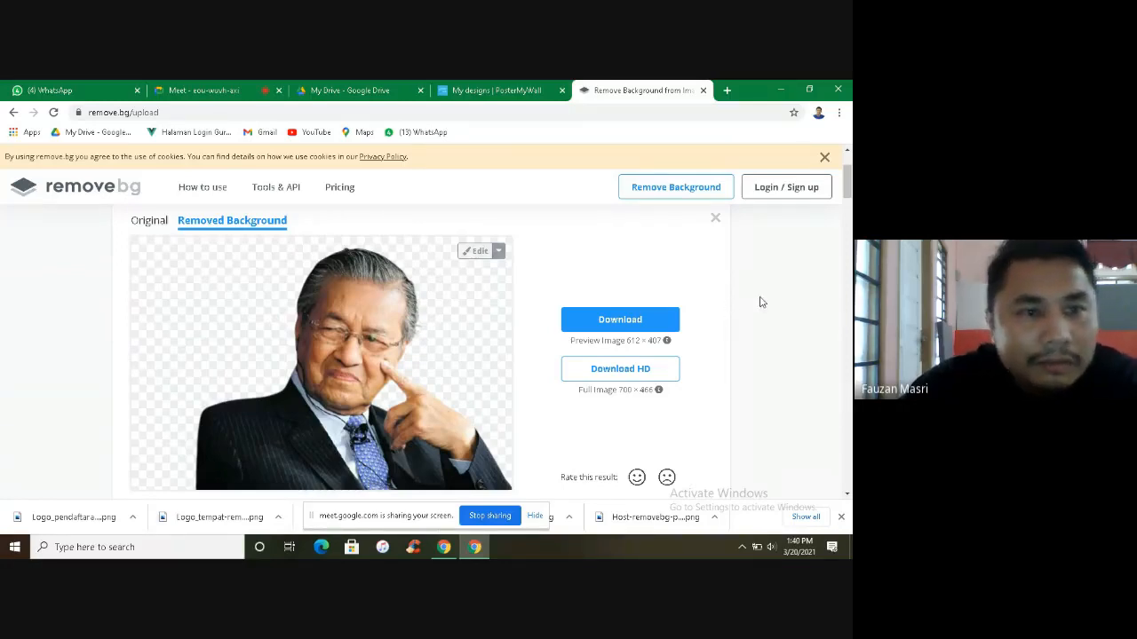
click(628, 322)
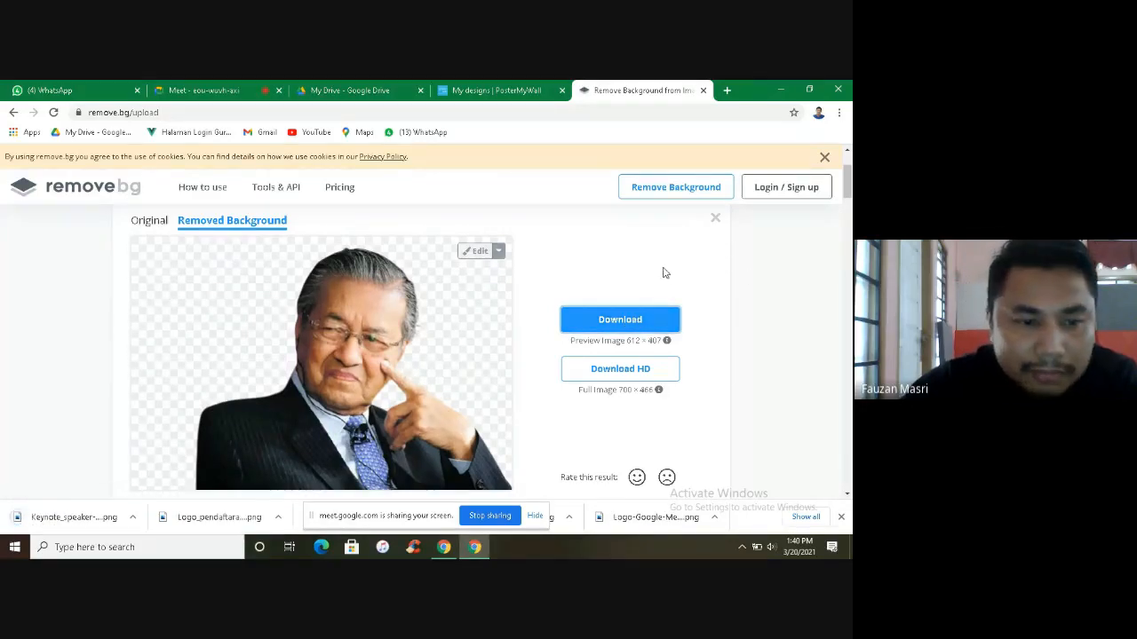
Step: Look over the keynote speaker cutout and close the remove.bg page
scroll(848, 194, up, 2)
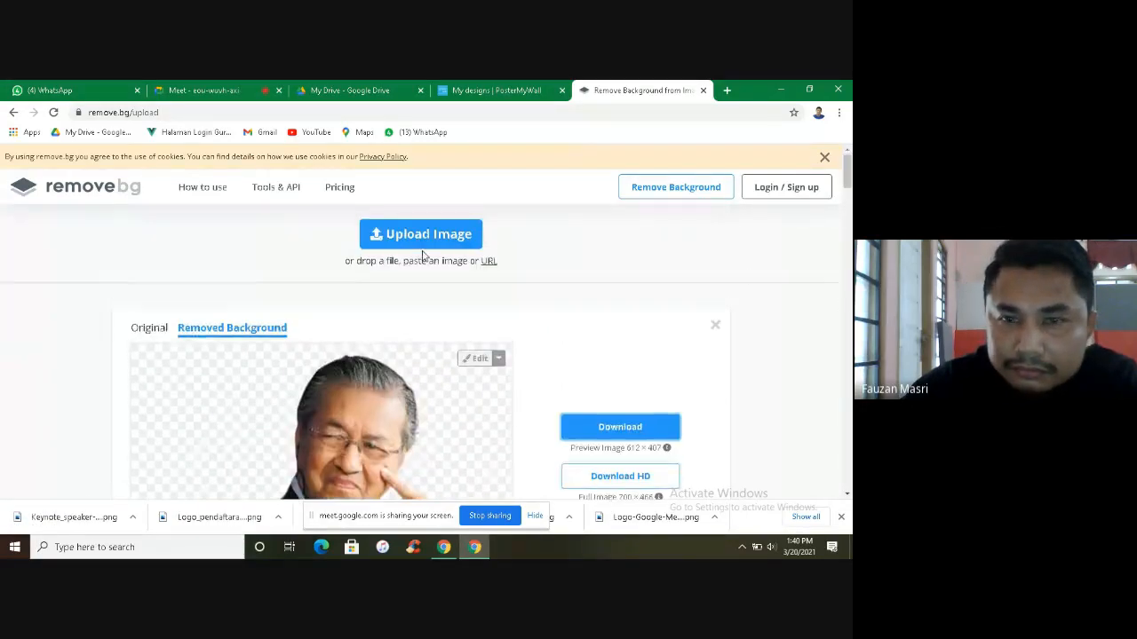
scroll(755, 257, down, 3)
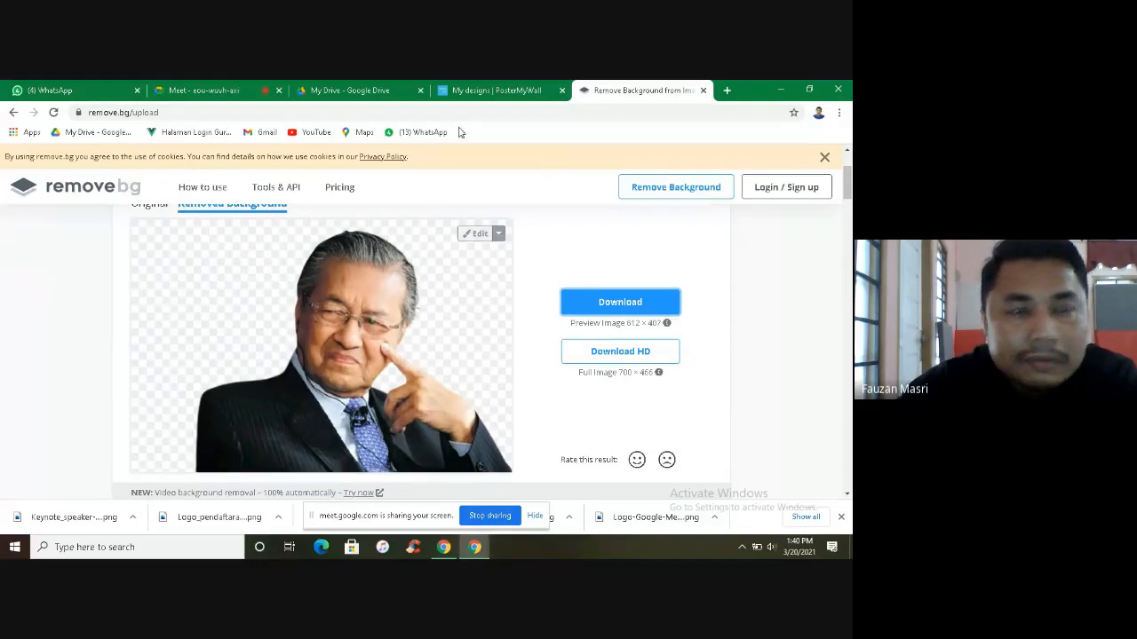
click(703, 90)
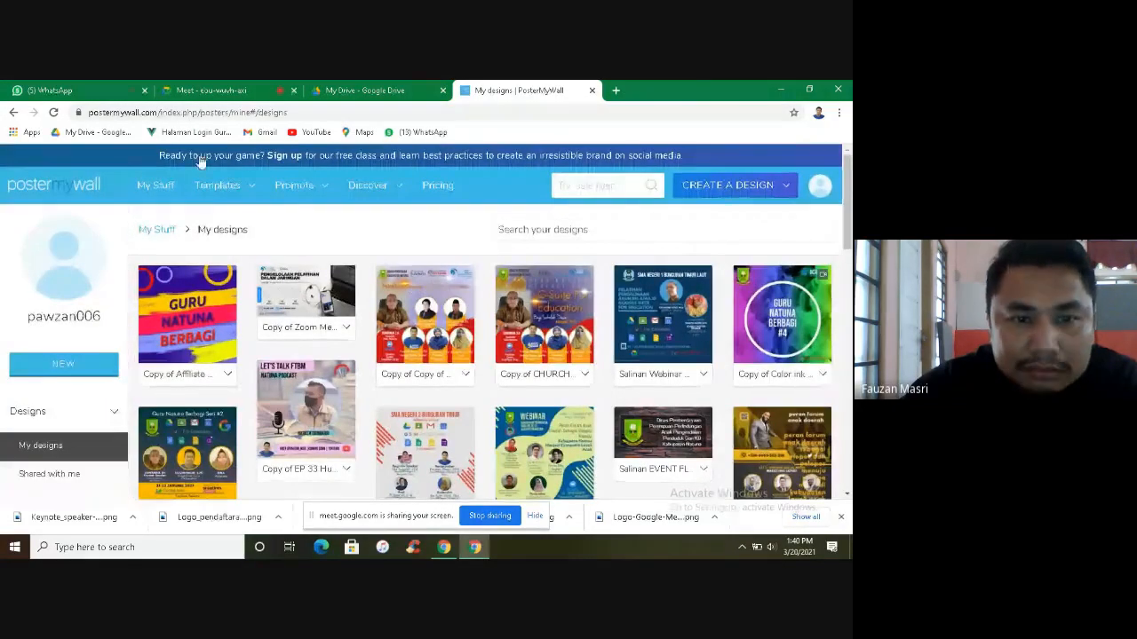
Step: Switch to the Google Meet call and open its chat to read the participants' messages
click(211, 90)
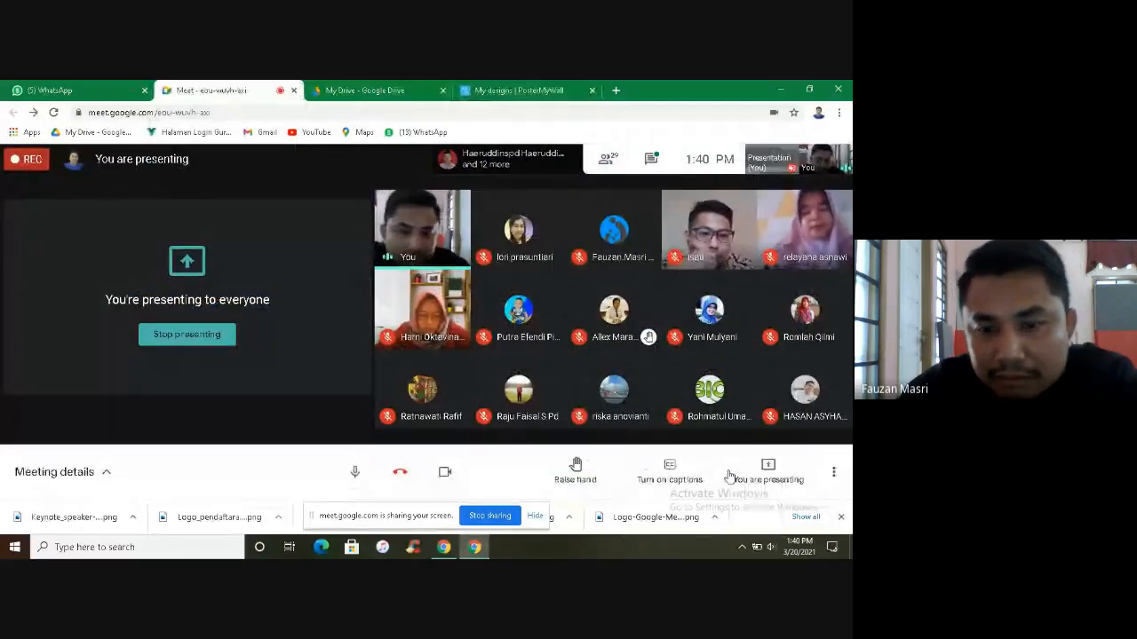
click(653, 162)
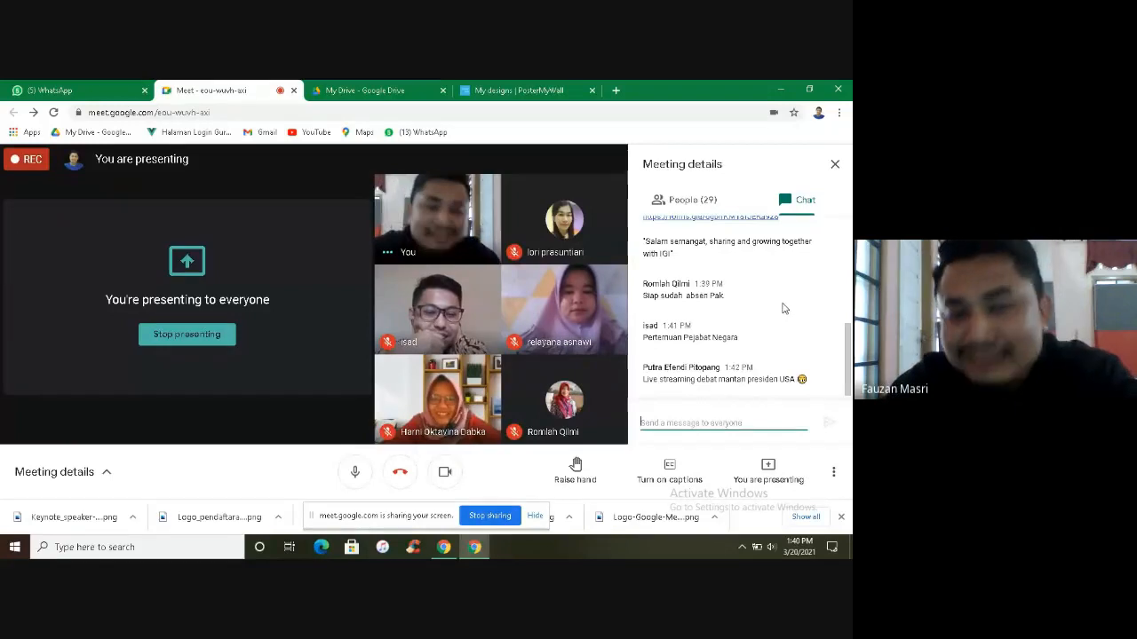
Step: Switch to PosterMyWall and look through the saved posters and flyers in My designs
click(384, 89)
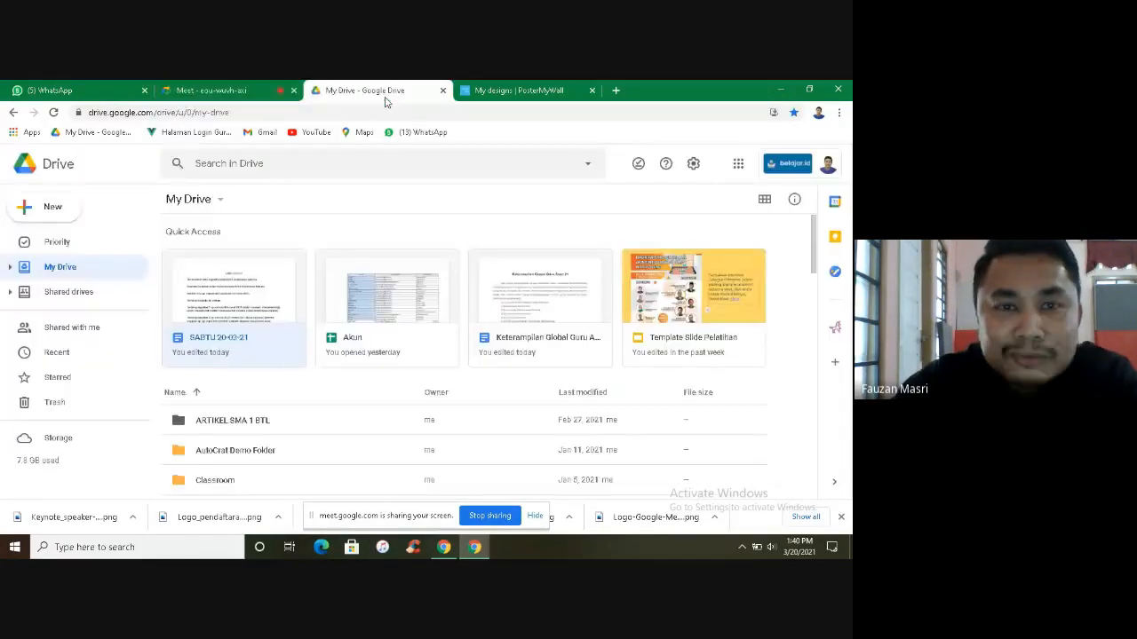
click(206, 90)
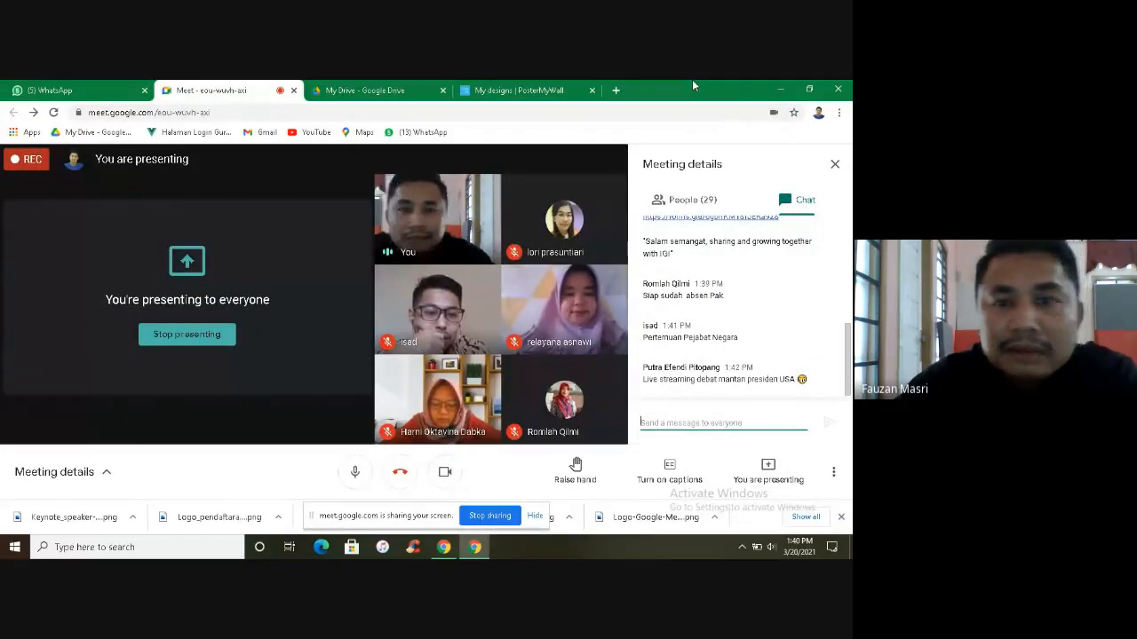
click(542, 89)
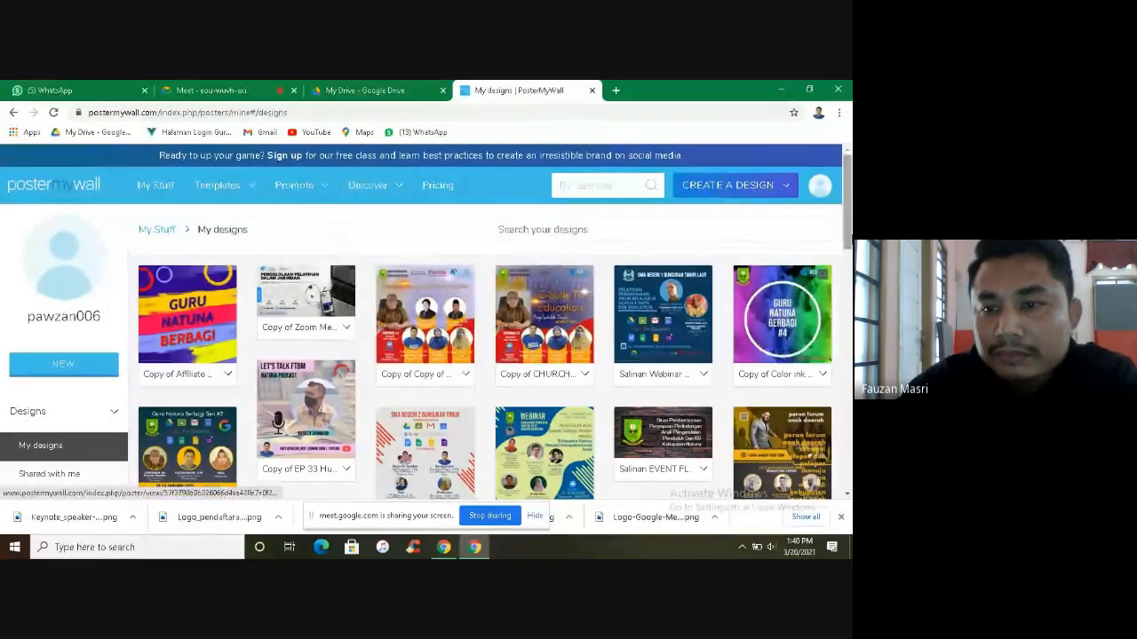
scroll(620, 319, down, 5)
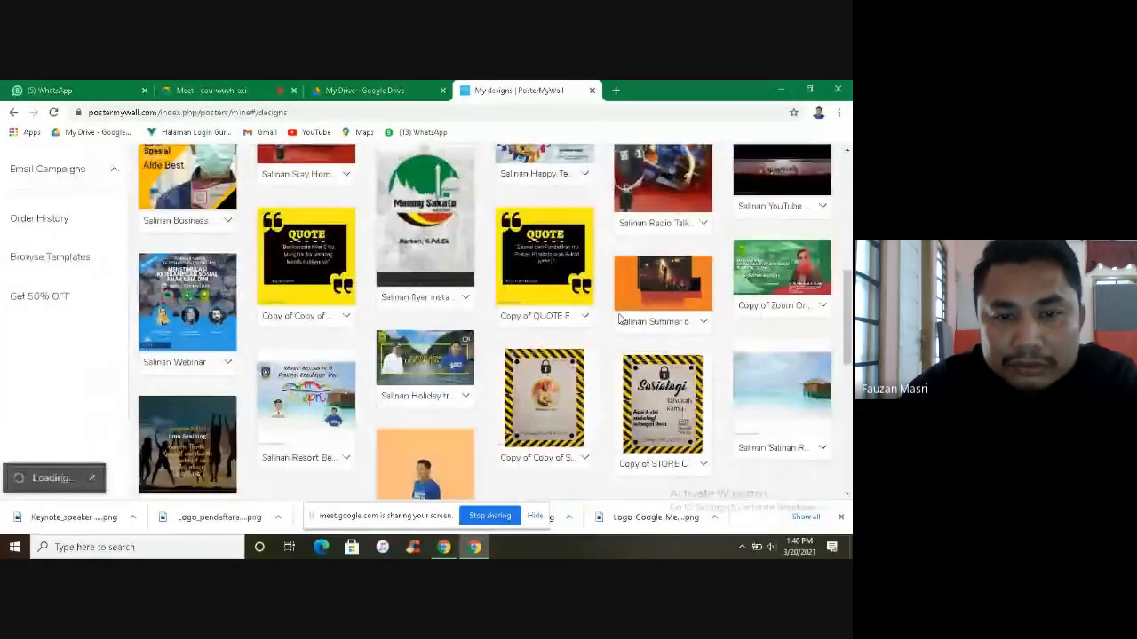
scroll(620, 319, down, 5)
scroll(620, 320, up, 15)
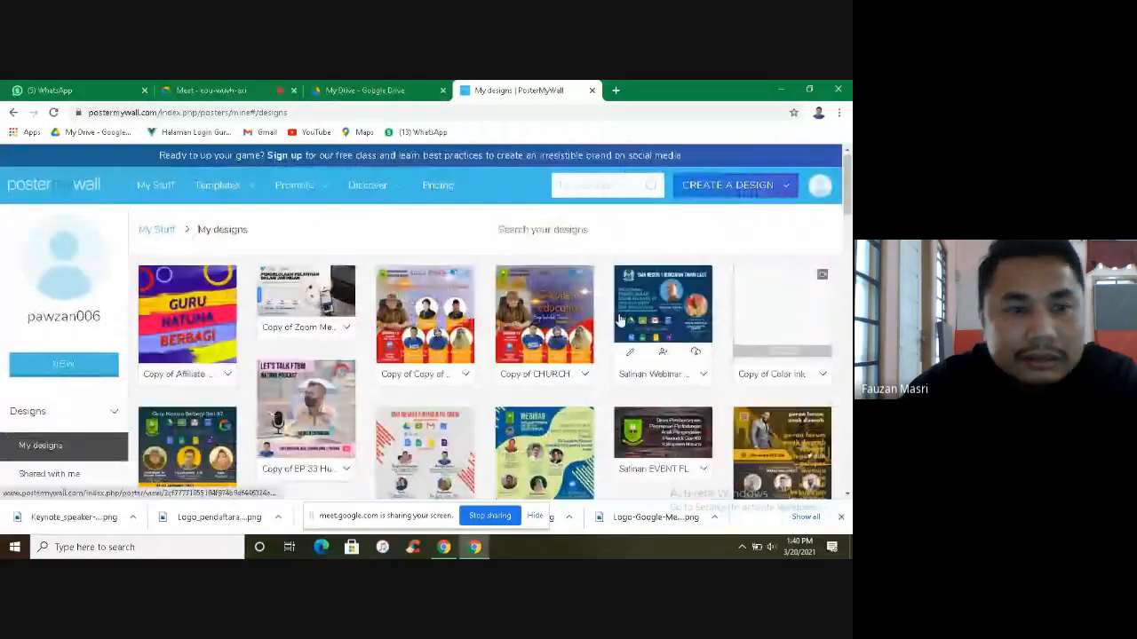
scroll(485, 324, down, 8)
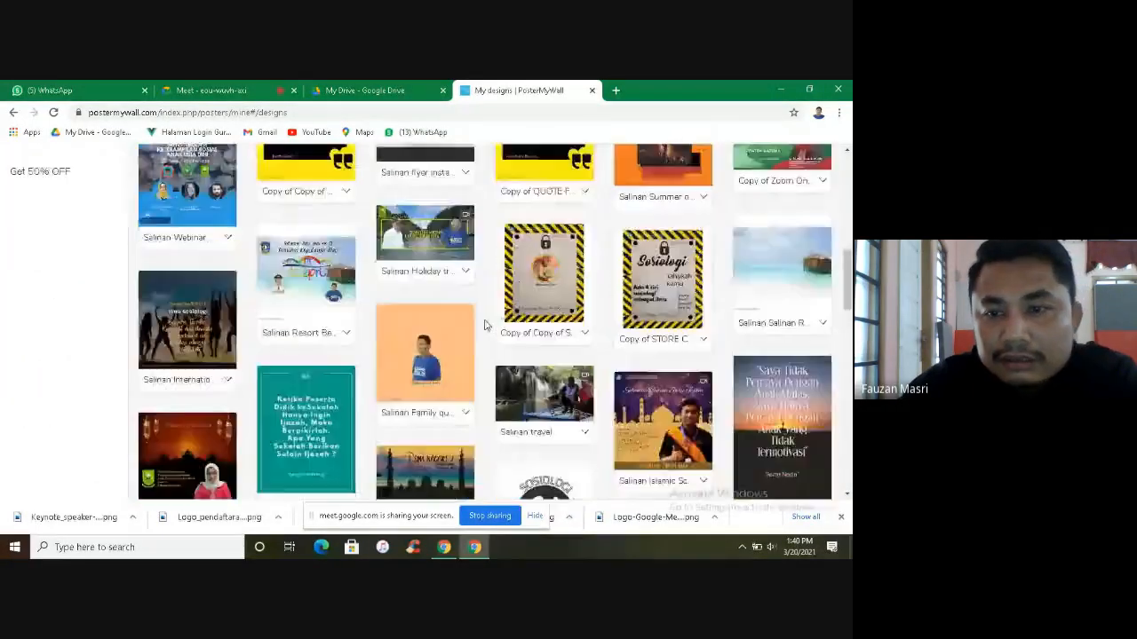
scroll(484, 325, down, 5)
scroll(485, 324, up, 15)
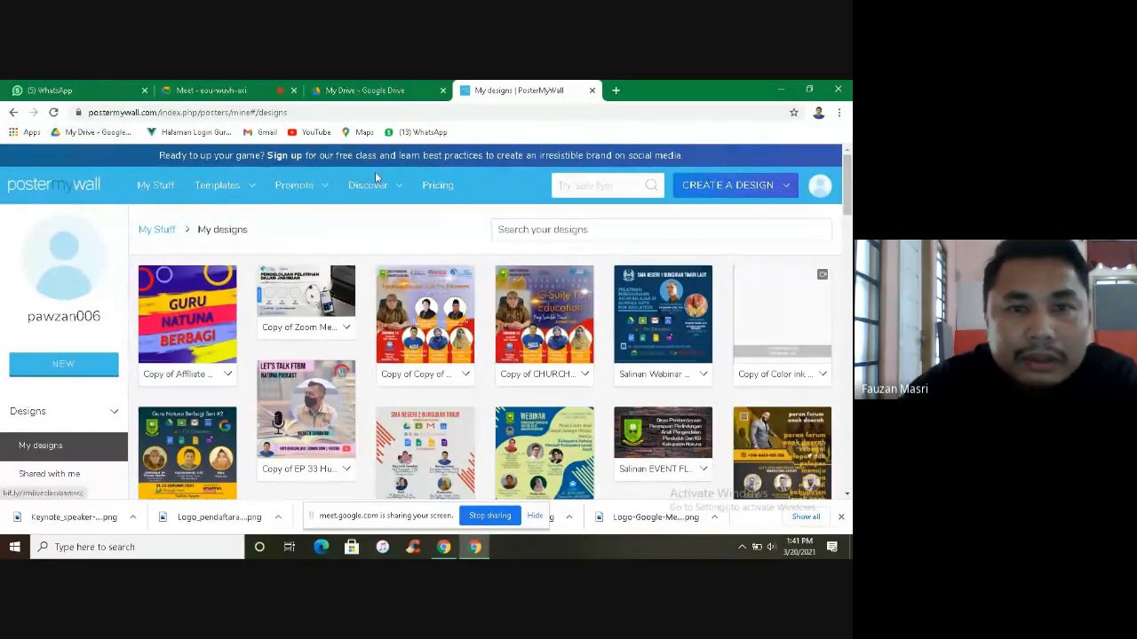
Step: Search Google for "remove background" in a new browser tab and open the remove.bg site
click(617, 91)
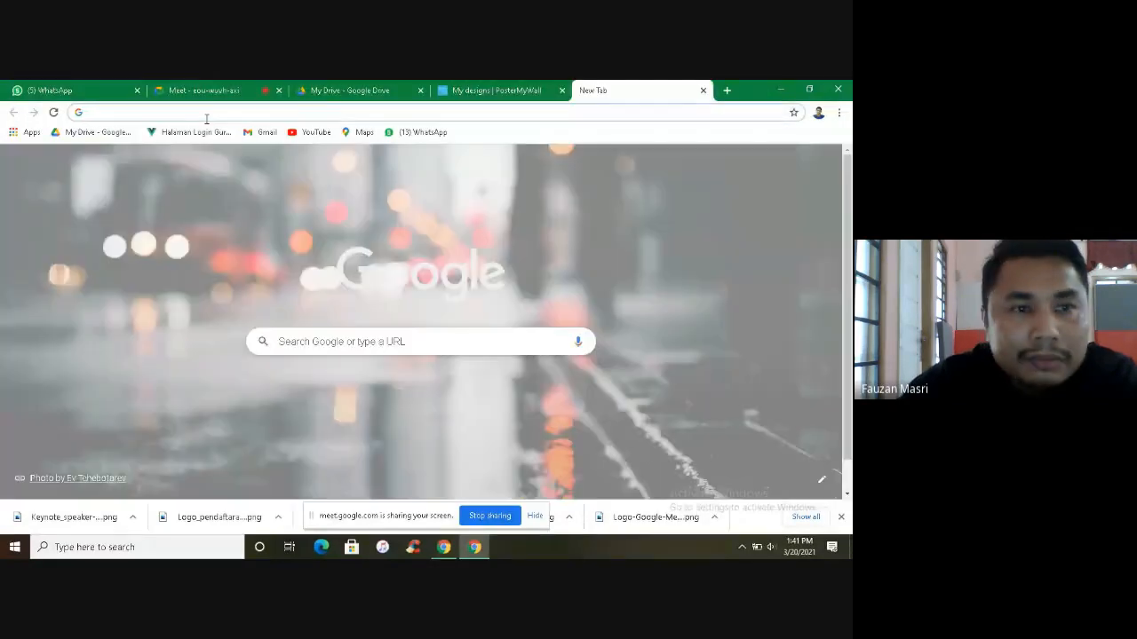
click(202, 116)
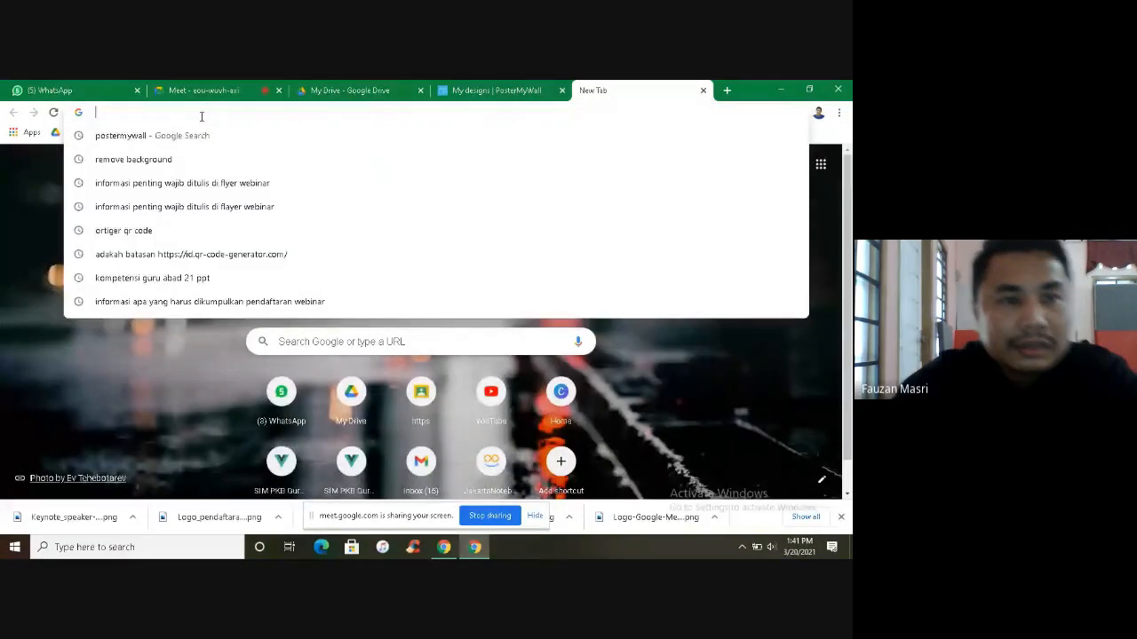
click(165, 169)
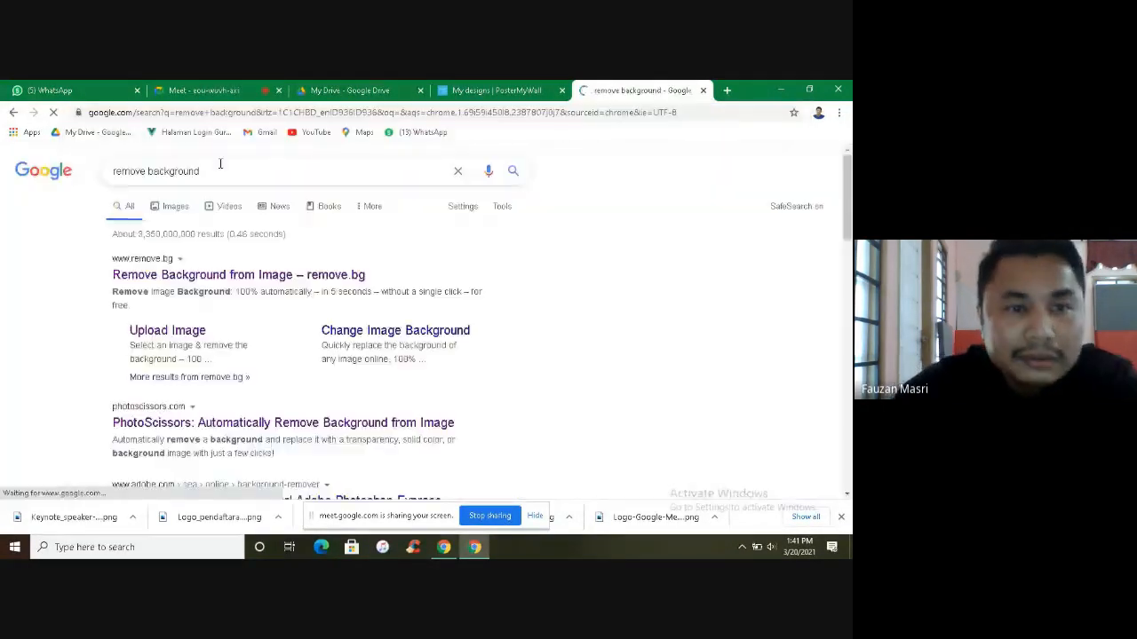
click(163, 274)
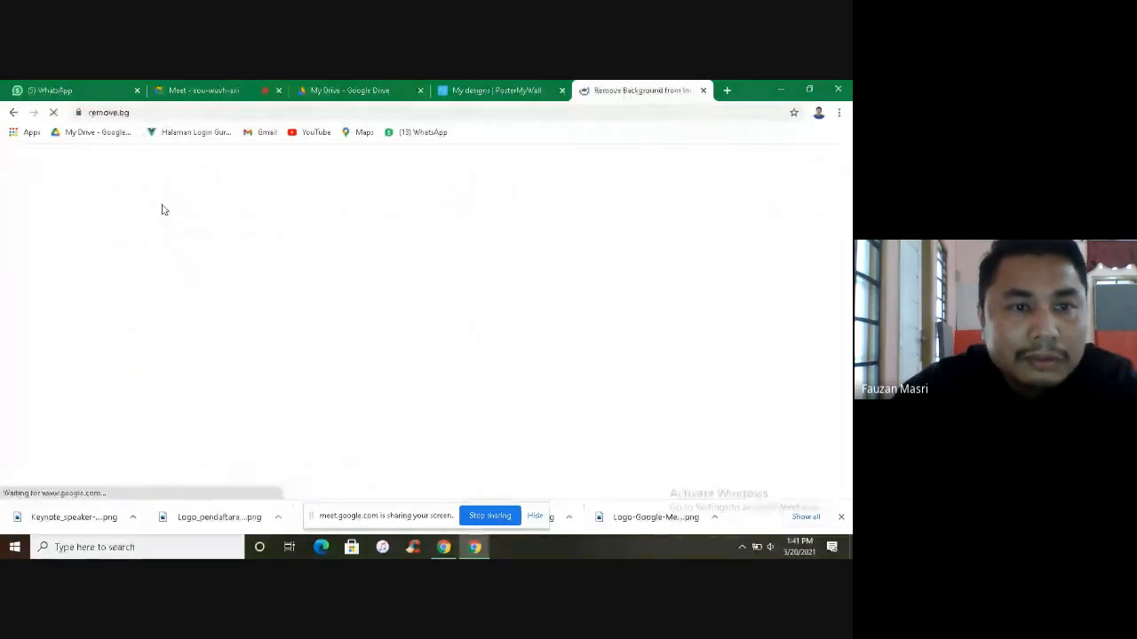
click(116, 113)
key(ctrl+c)
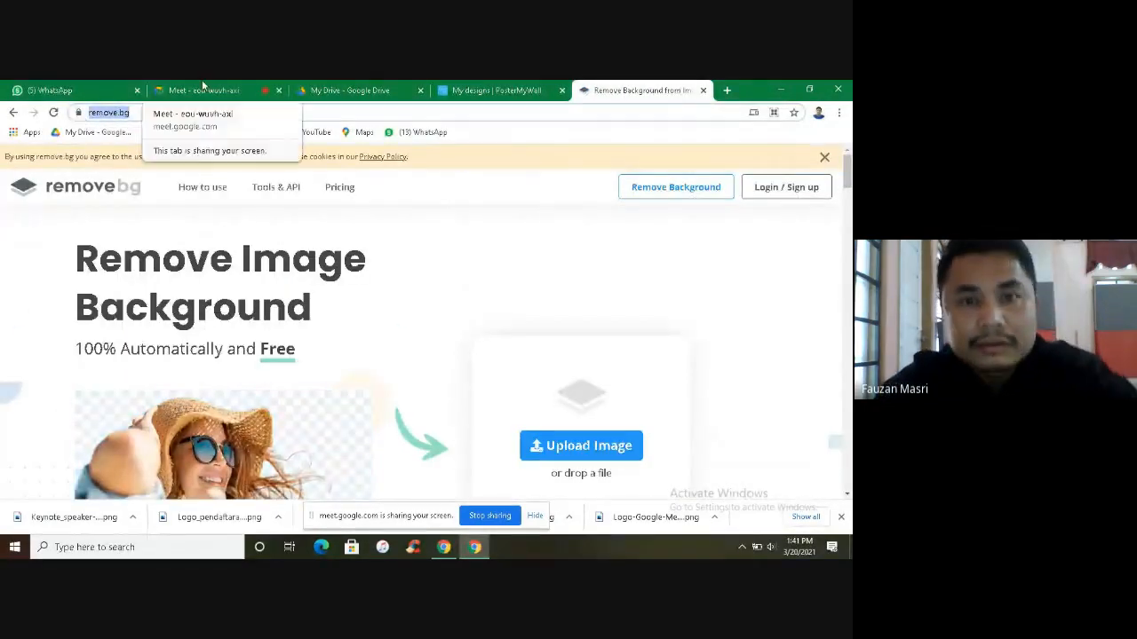
click(227, 96)
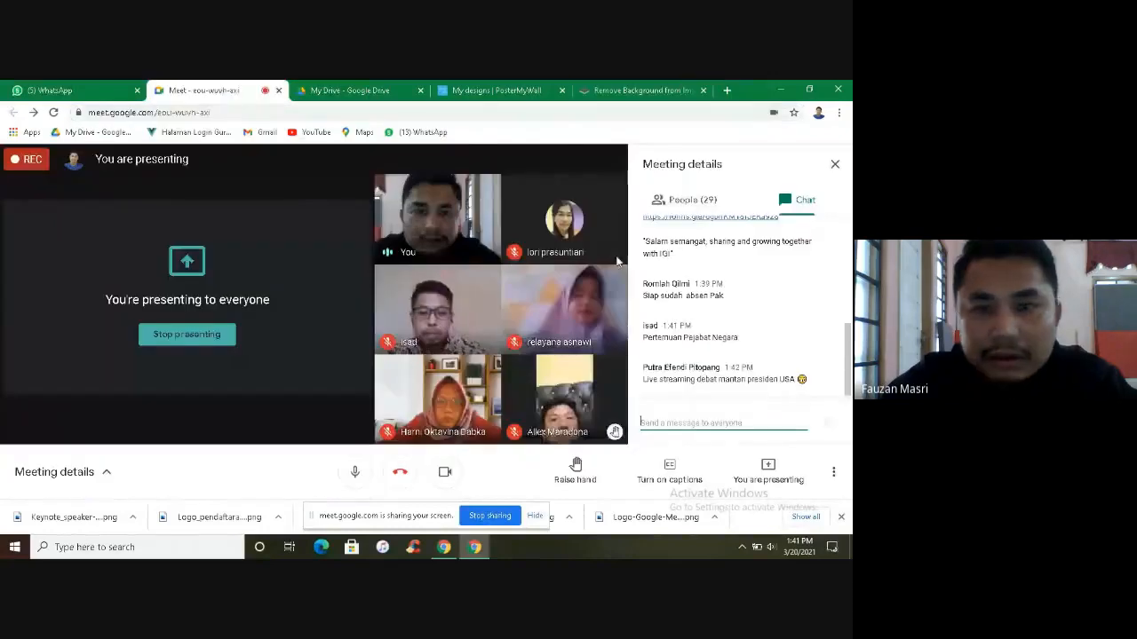
key(ctrl+v)
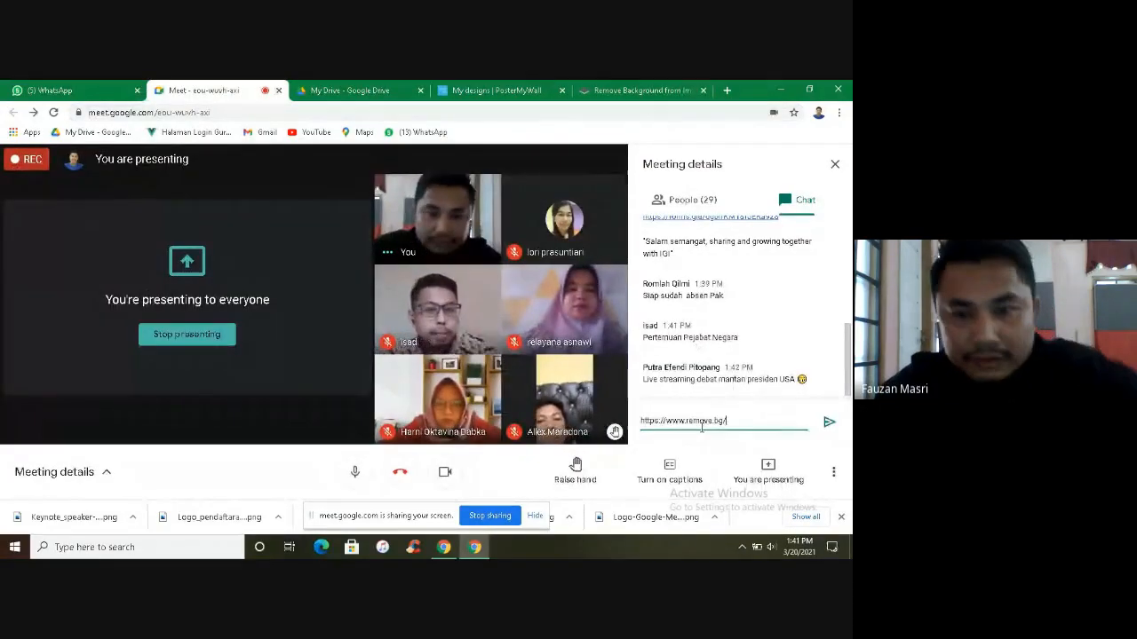
key(Return)
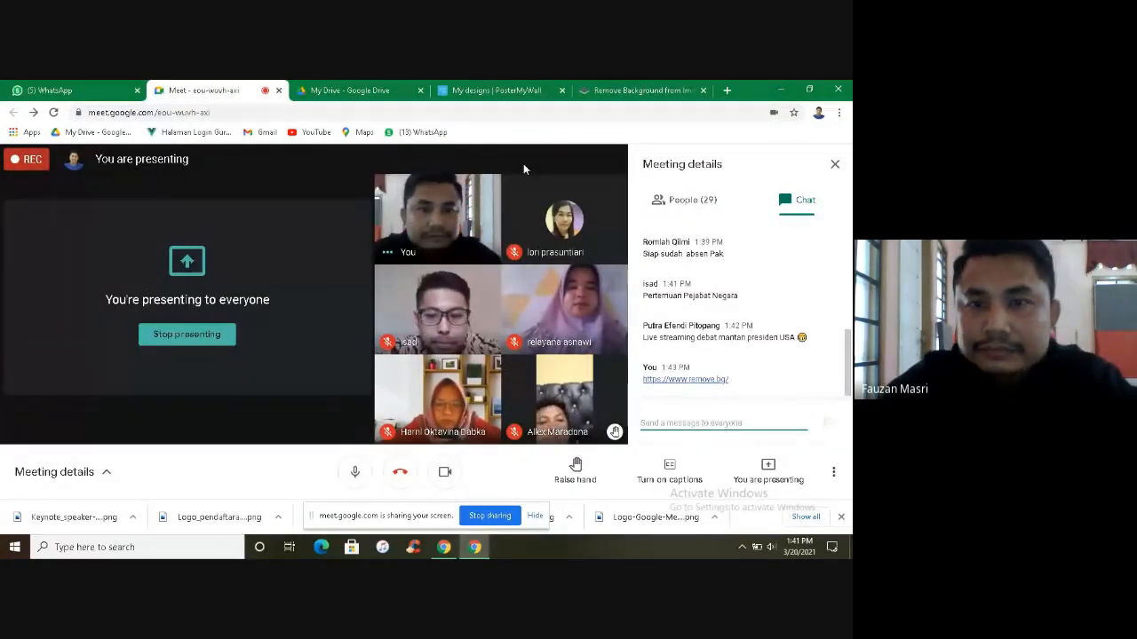
click(494, 90)
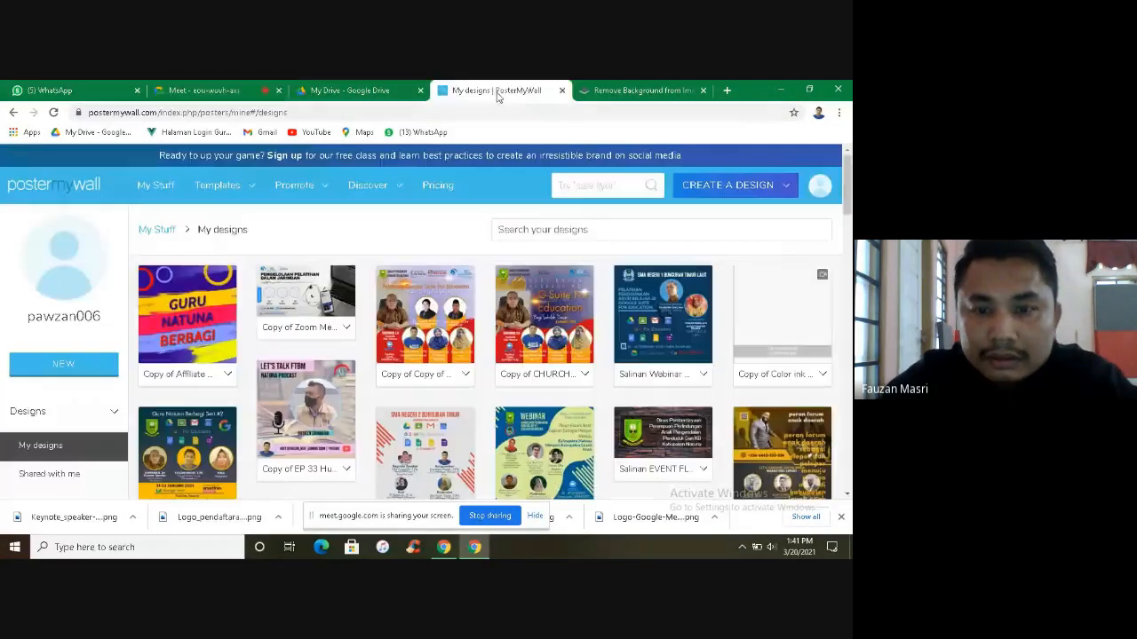
click(113, 113)
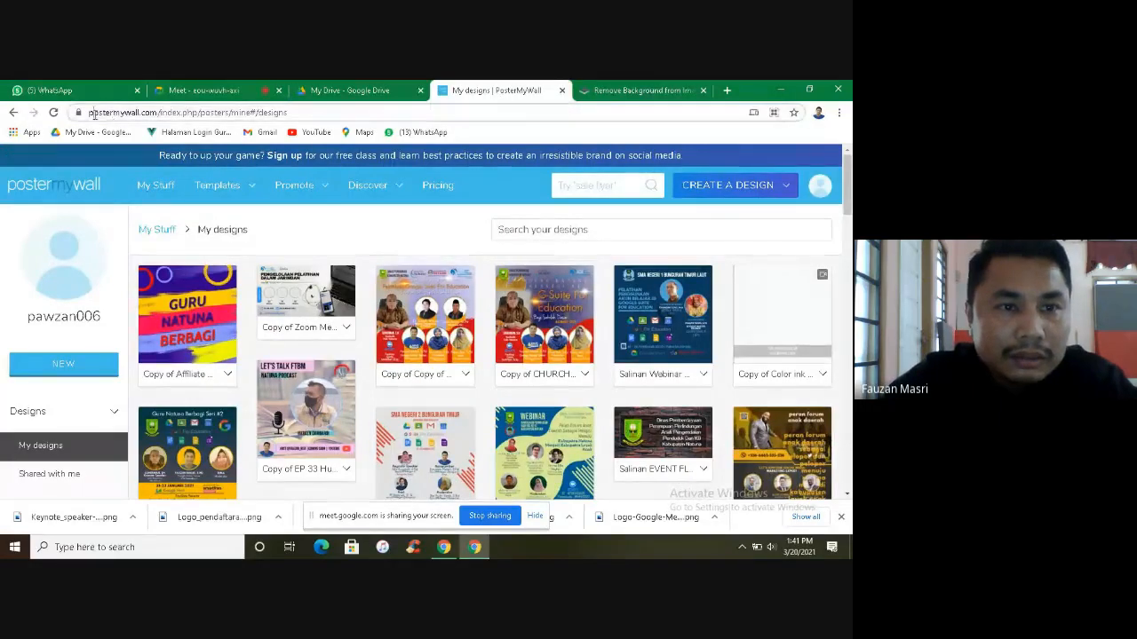
click(157, 113)
drag(206, 112, 87, 113)
key(ctrl+c)
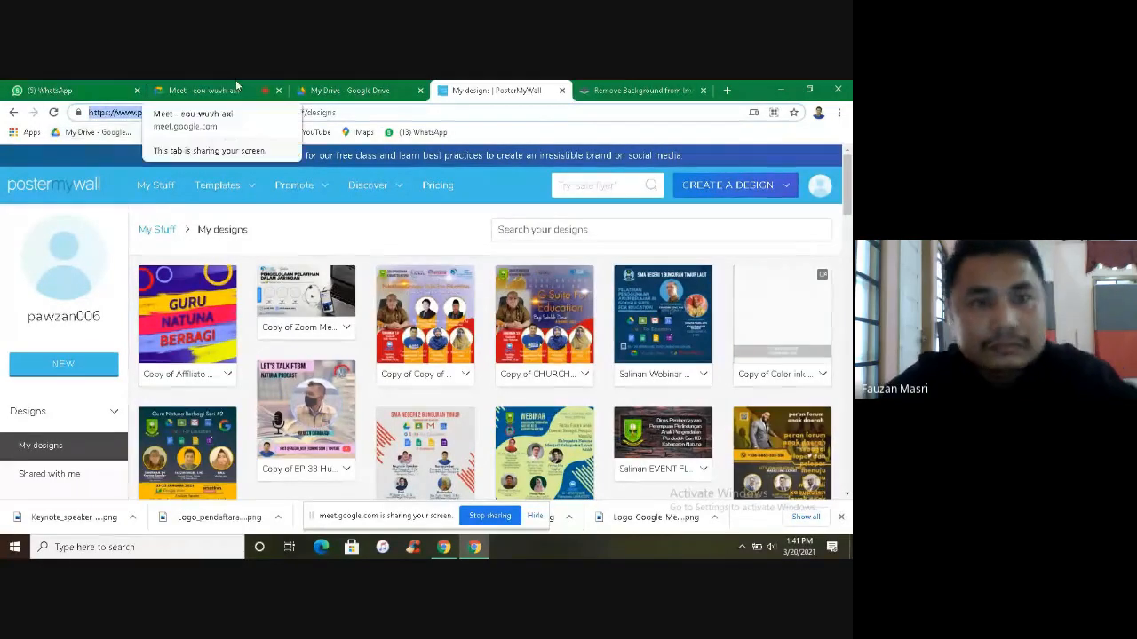
click(203, 89)
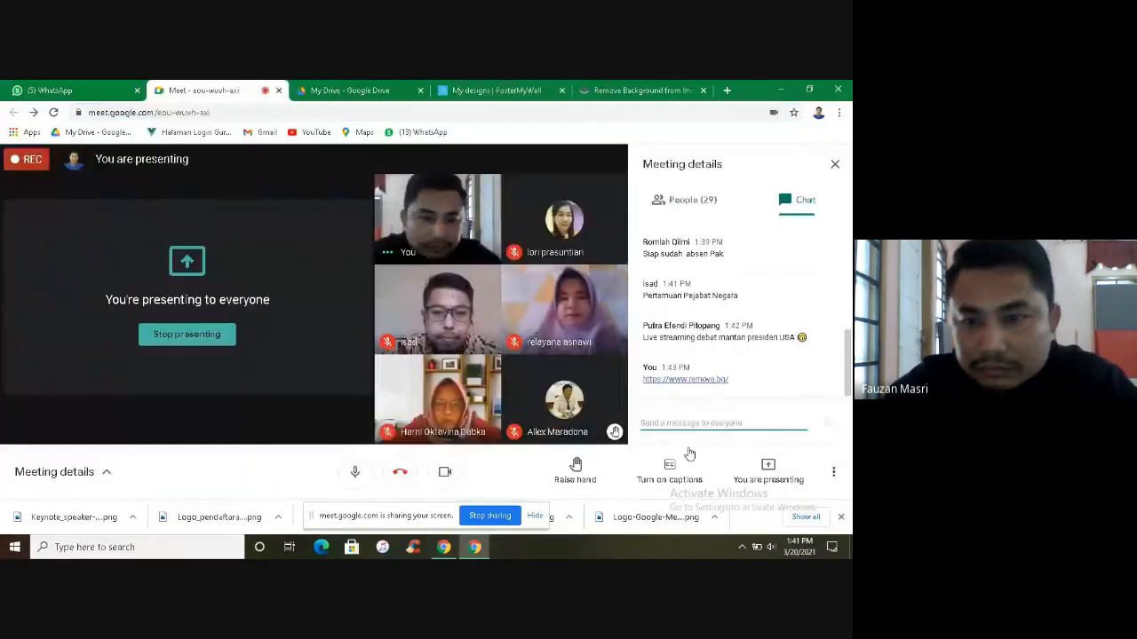
key(ctrl+v)
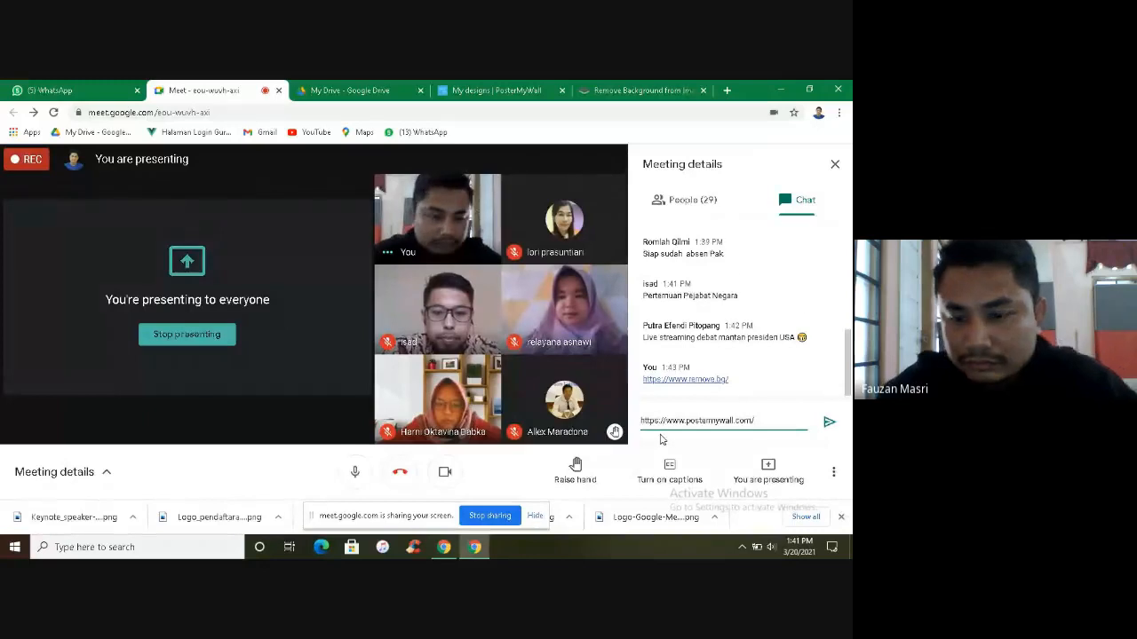
key(Return)
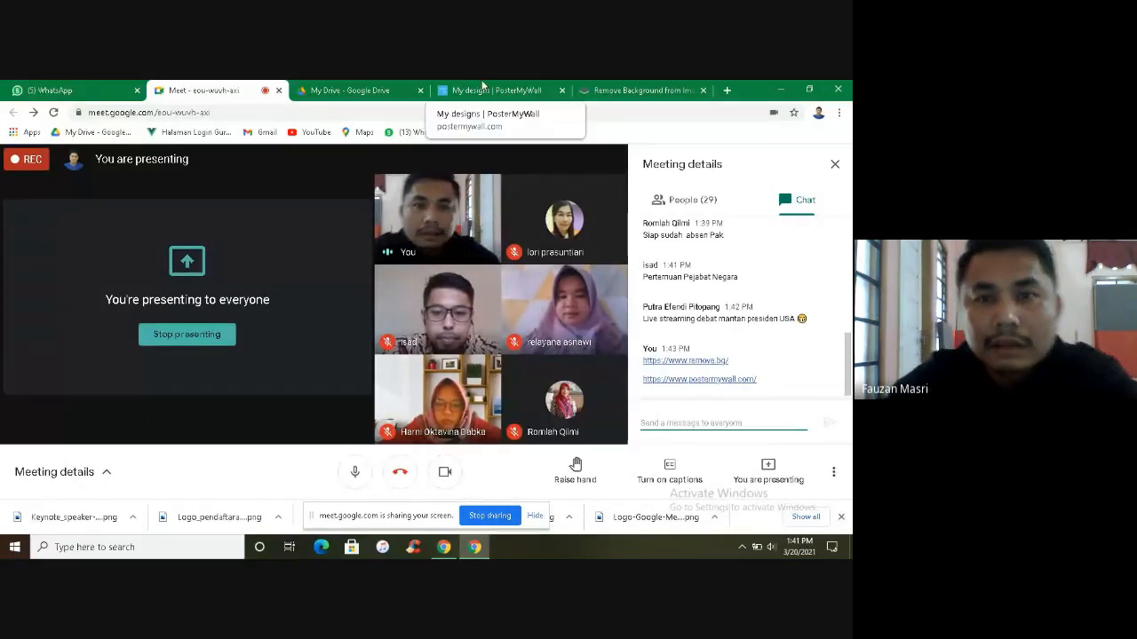
Step: Return to PosterMyWall and log out of the current account
click(484, 86)
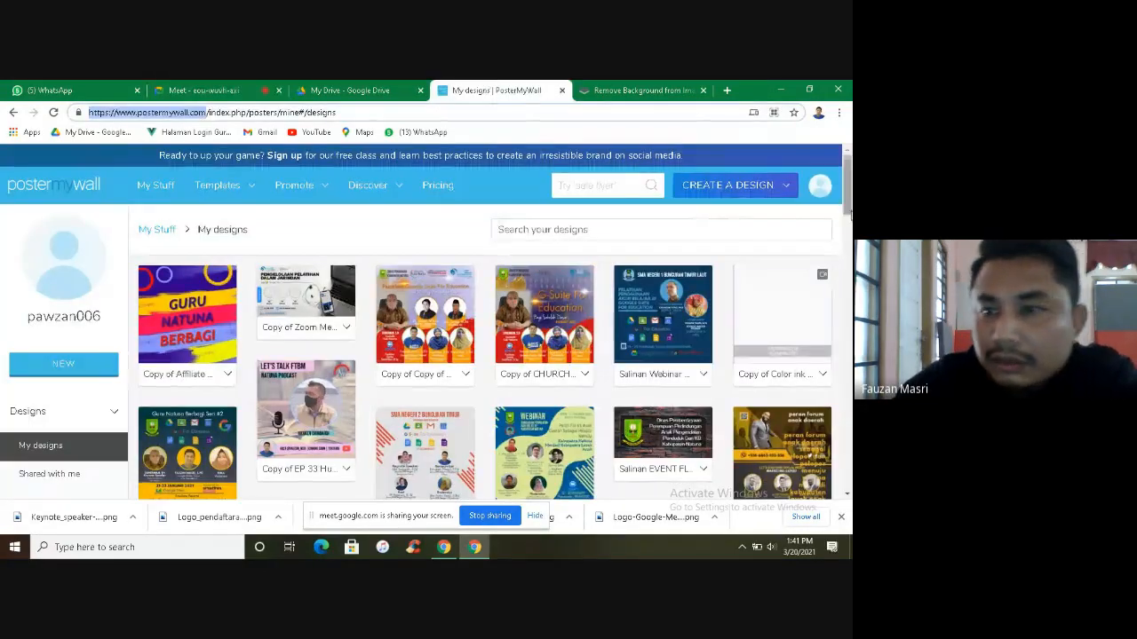
mouse_move(847, 177)
mouse_down()
mouse_move(846, 210)
mouse_move(845, 176)
mouse_up()
mouse_move(820, 185)
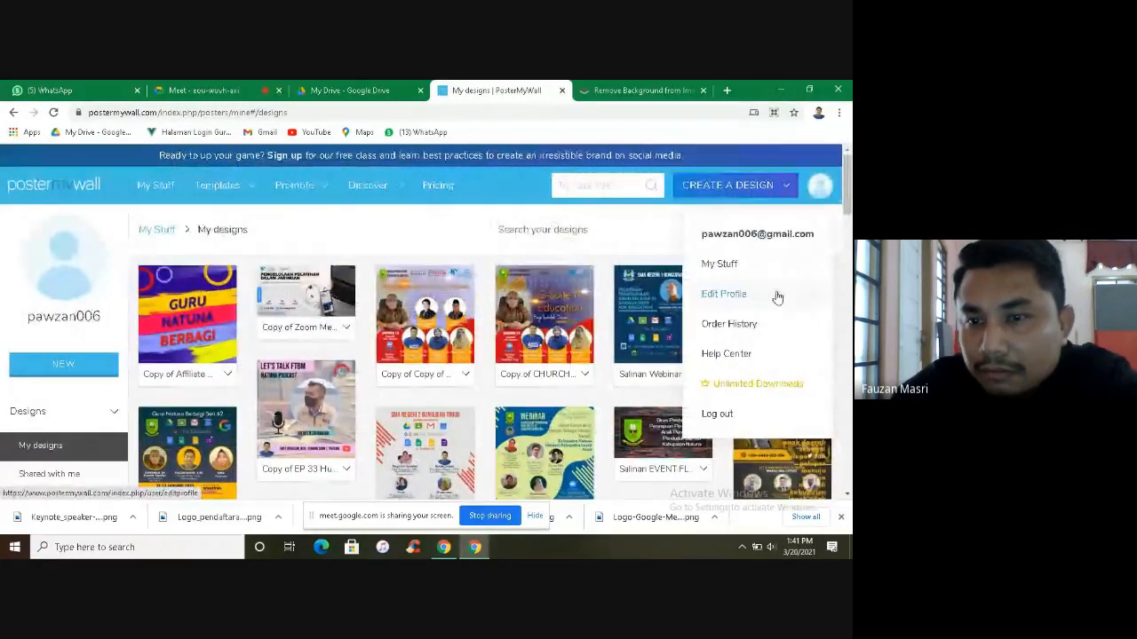
click(727, 416)
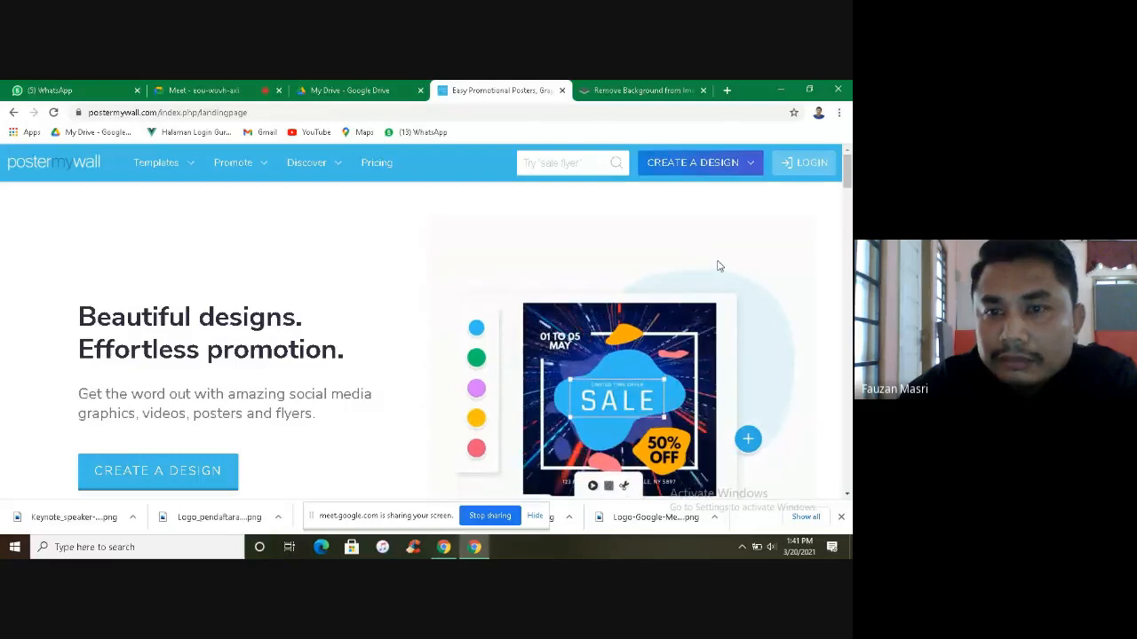
Step: Log in to PosterMyWall through Google, choosing the NATUNA PODCAST account
click(807, 165)
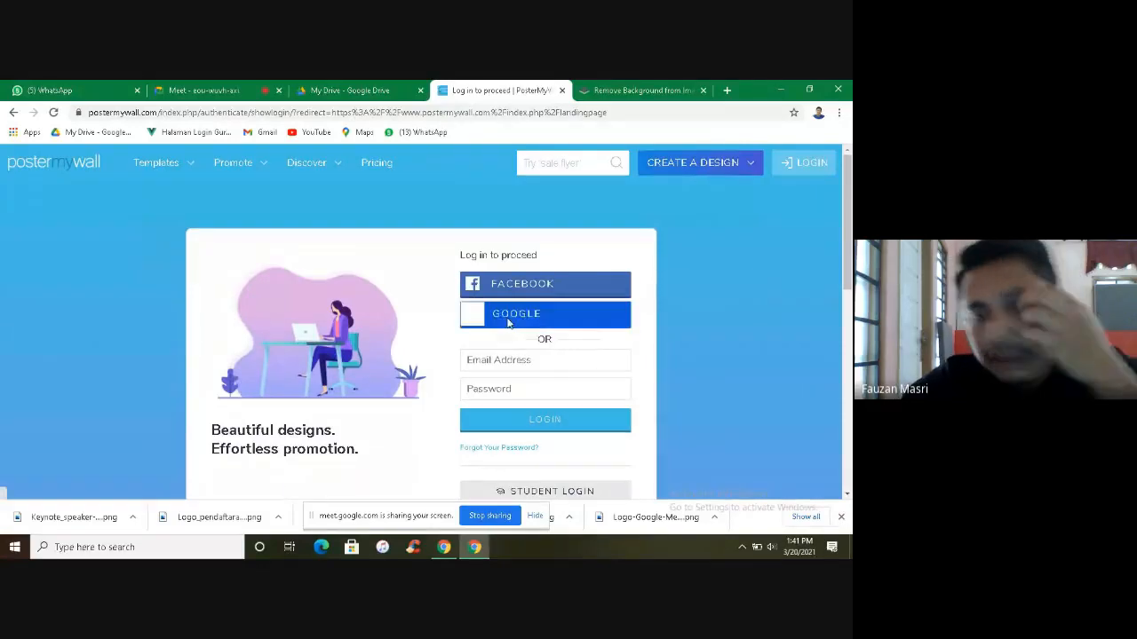
click(549, 316)
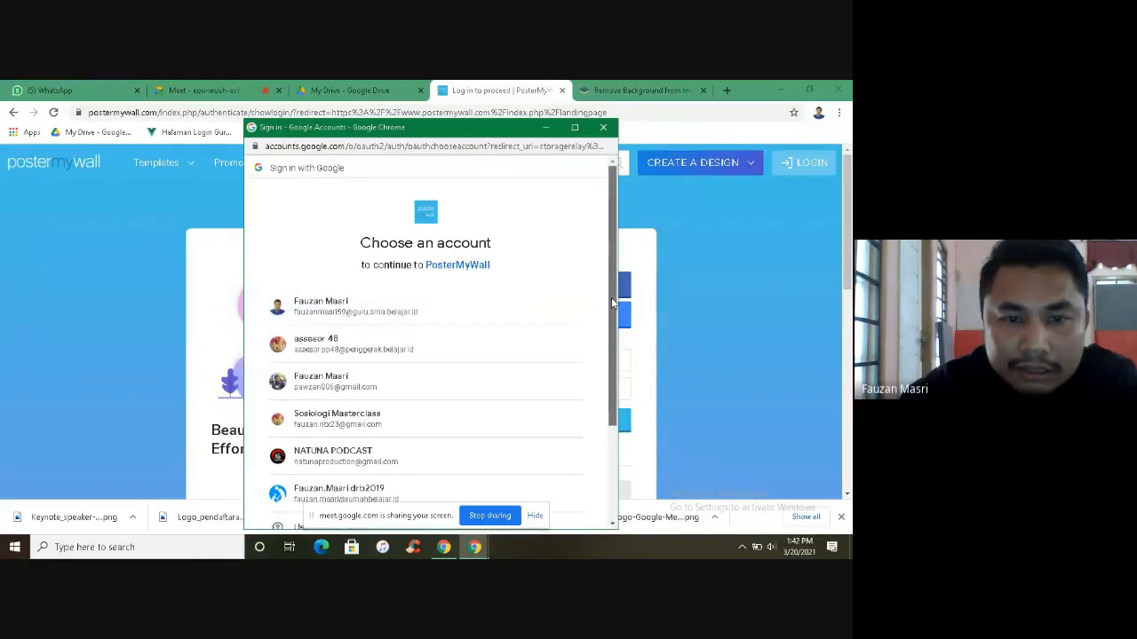
drag(611, 297, 604, 338)
scroll(604, 339, down, 3)
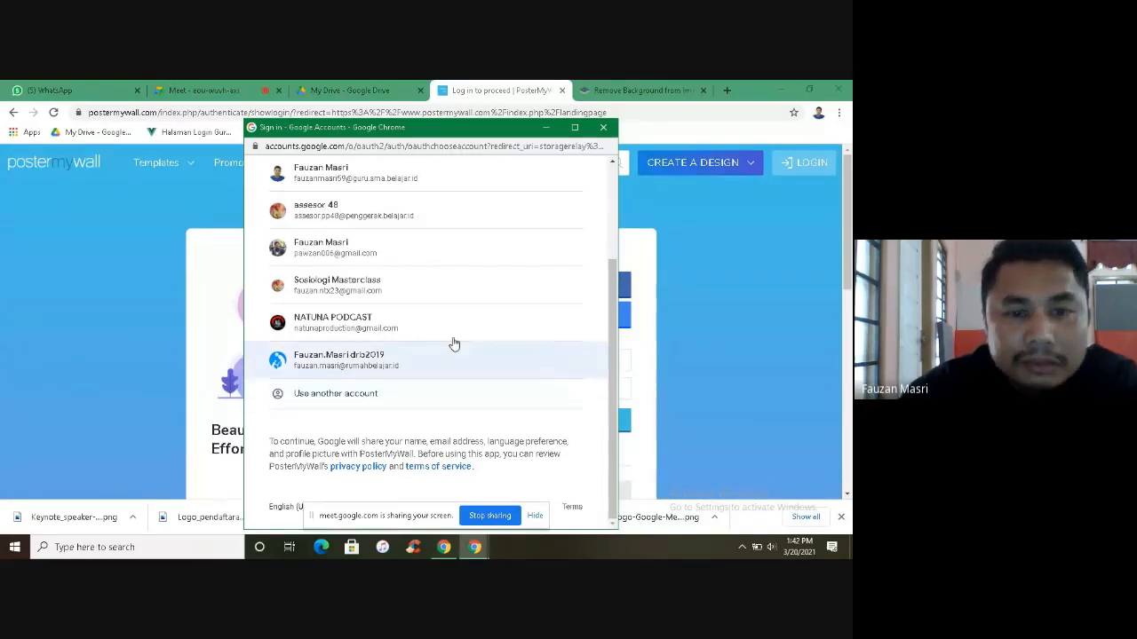
click(352, 322)
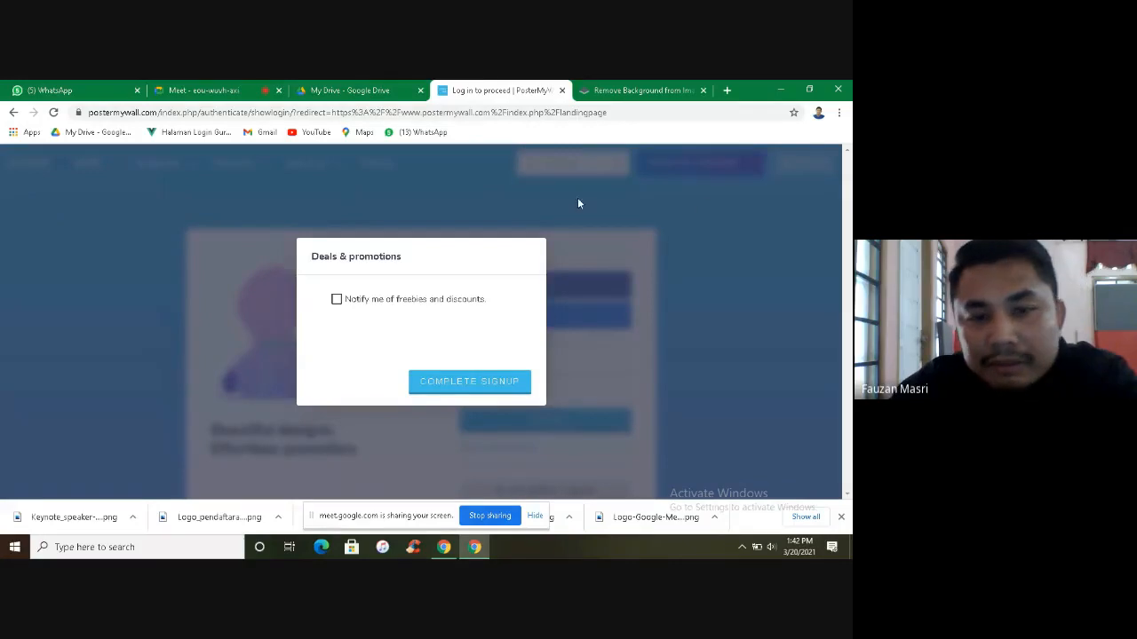
Step: Complete the signup without promotional notifications, skipping the user-type question and the Premium trial offer
click(434, 386)
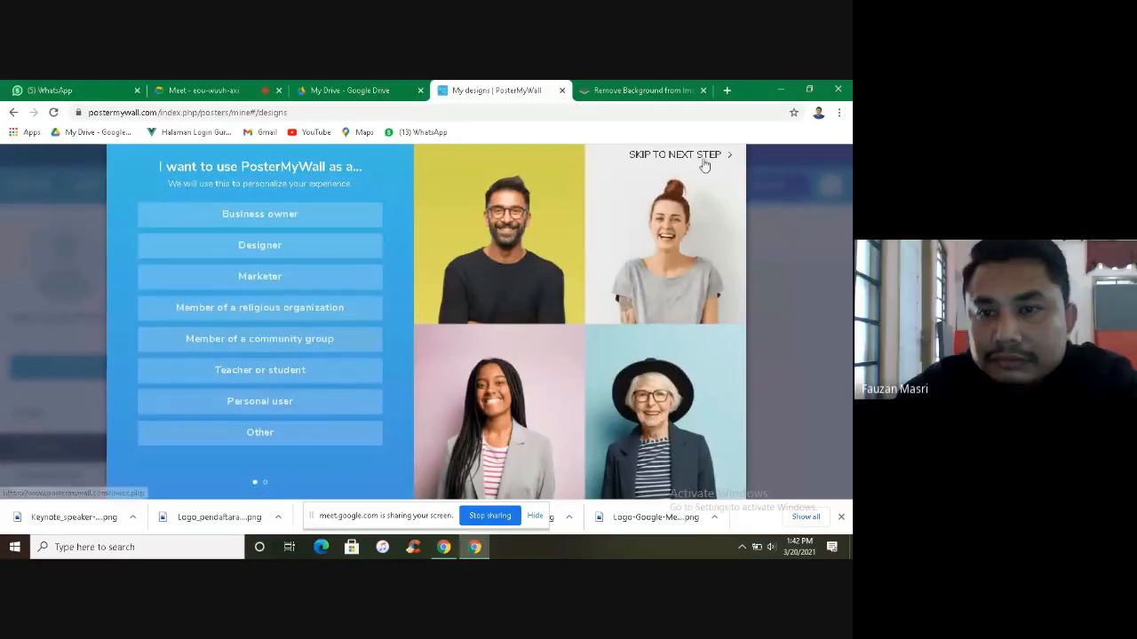
click(641, 158)
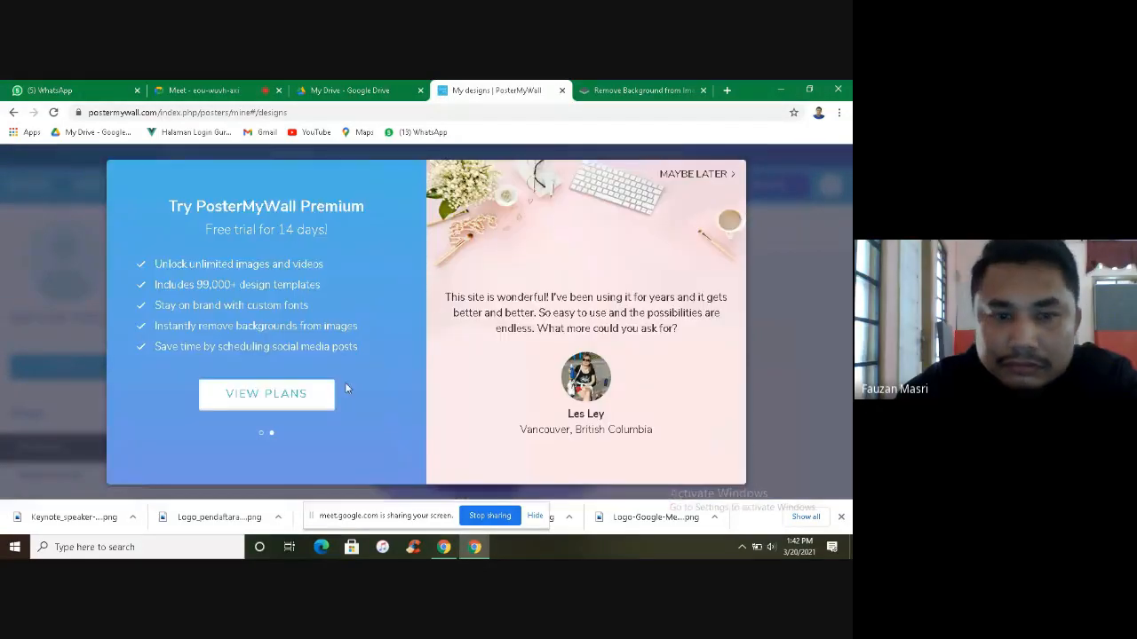
click(711, 174)
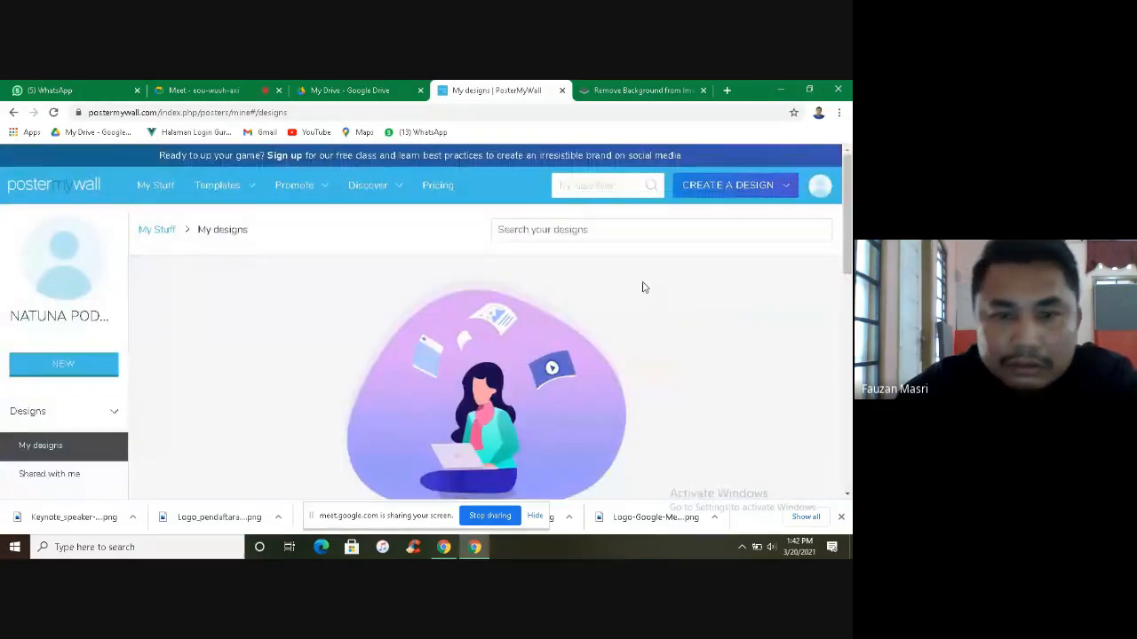
Step: Look over the My designs page of the newly registered account, including its options for creating an image or video
scroll(359, 281, down, 3)
scroll(359, 281, up, 3)
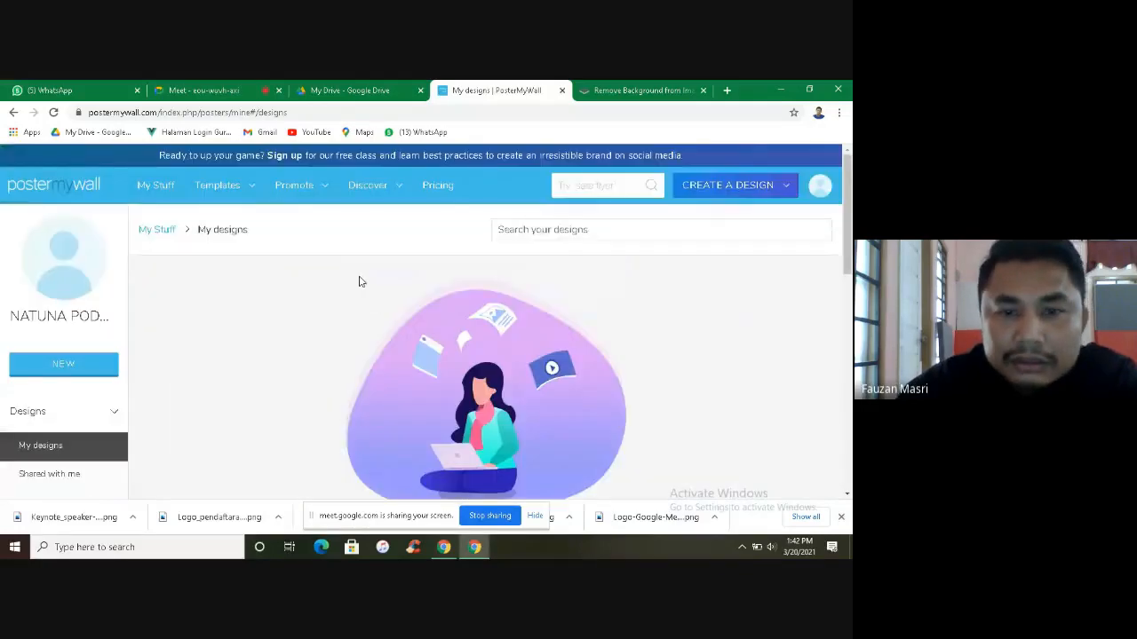
scroll(359, 282, down, 3)
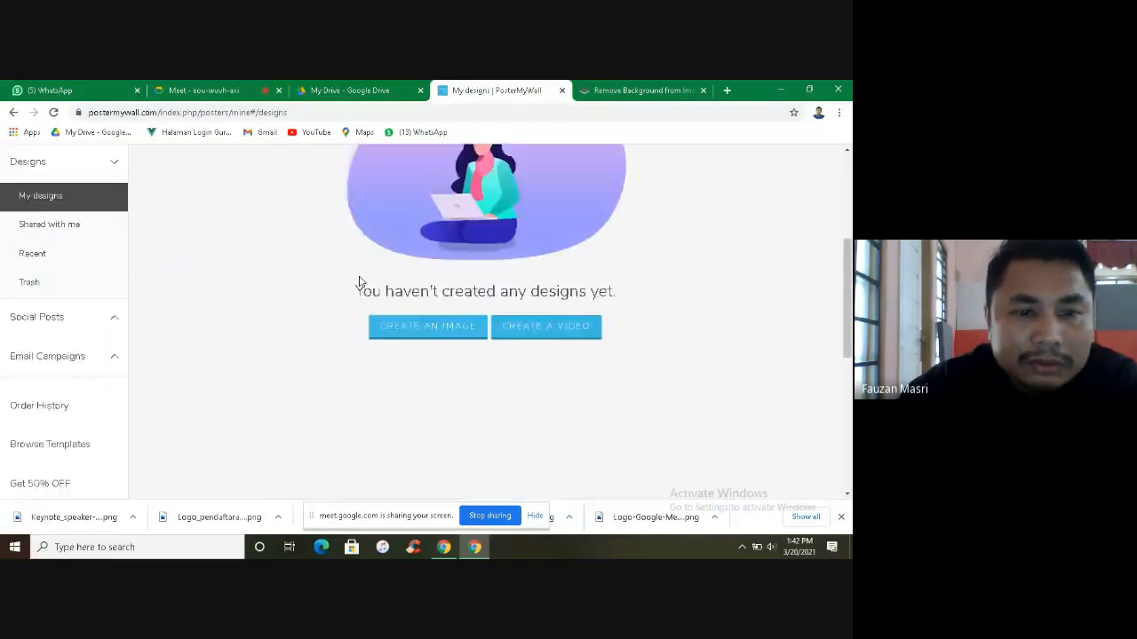
scroll(359, 282, up, 3)
scroll(358, 282, down, 3)
scroll(359, 282, up, 3)
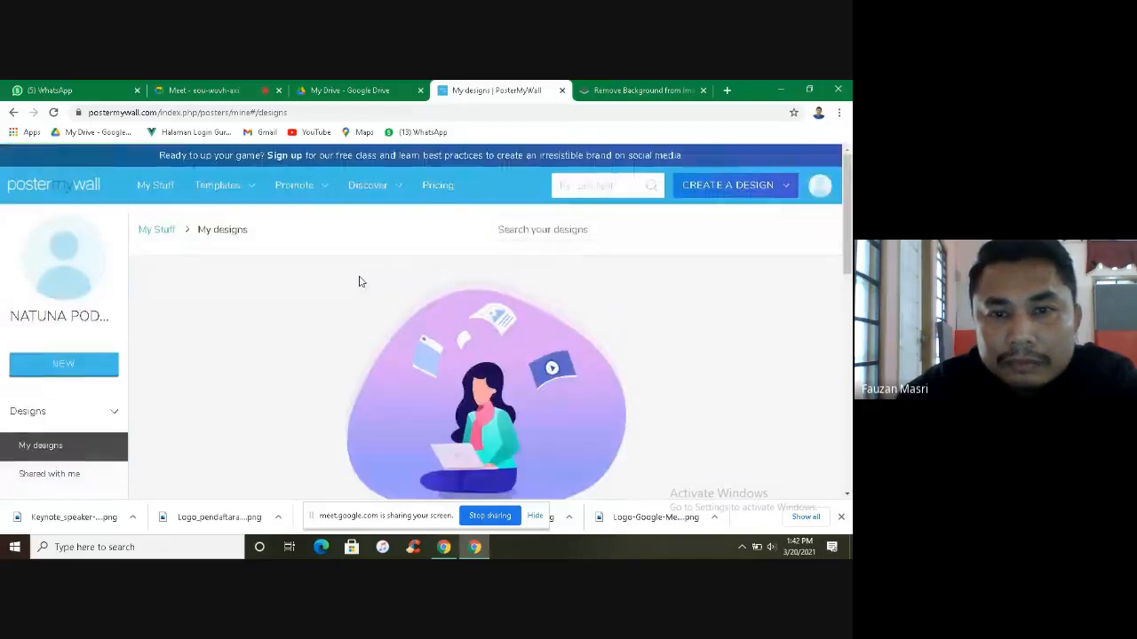
scroll(359, 282, down, 5)
scroll(359, 281, up, 5)
scroll(359, 281, down, 1)
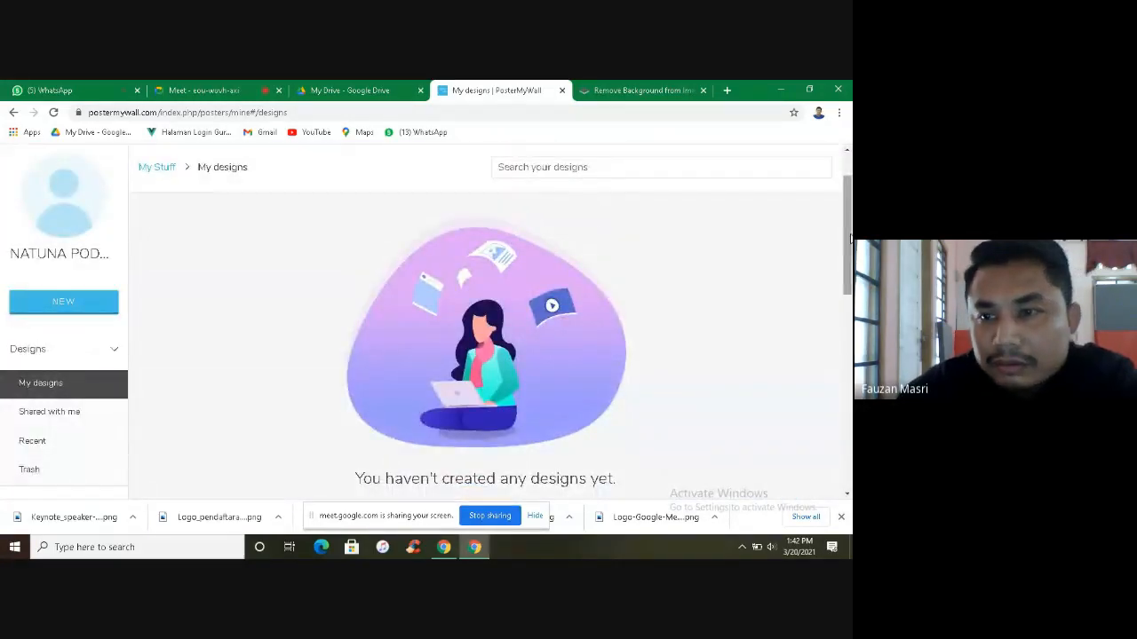
scroll(787, 277, up, 1)
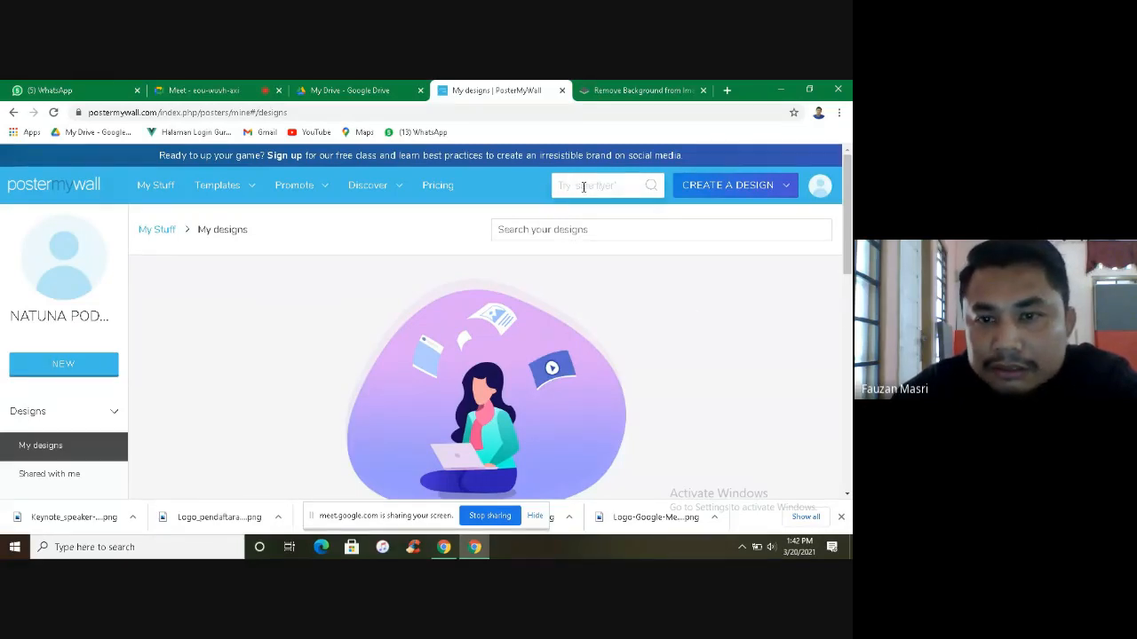
click(627, 187)
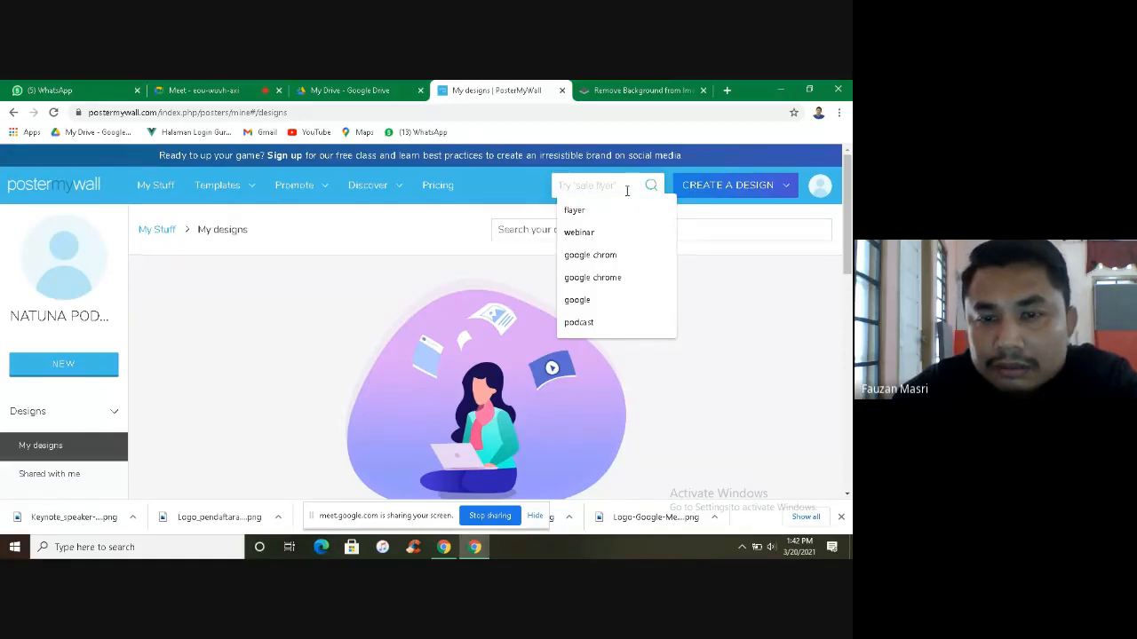
key(Down)
key(Down)
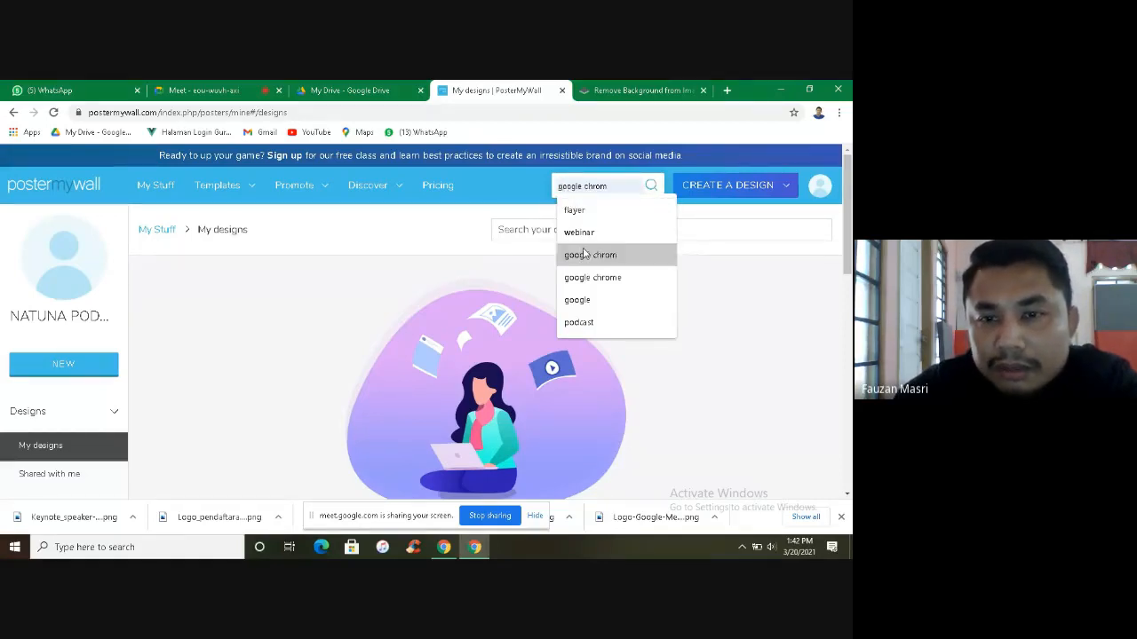
key(Up)
key(Up)
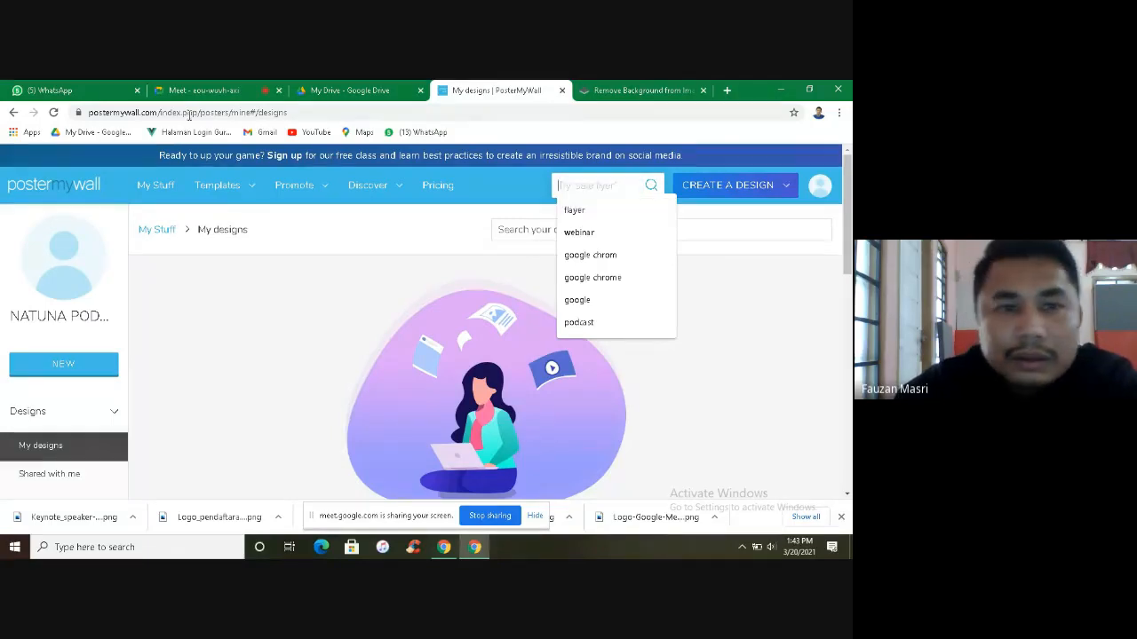
Step: Check the Google Meet chat for the shared tool links and return to PosterMyWall
click(217, 89)
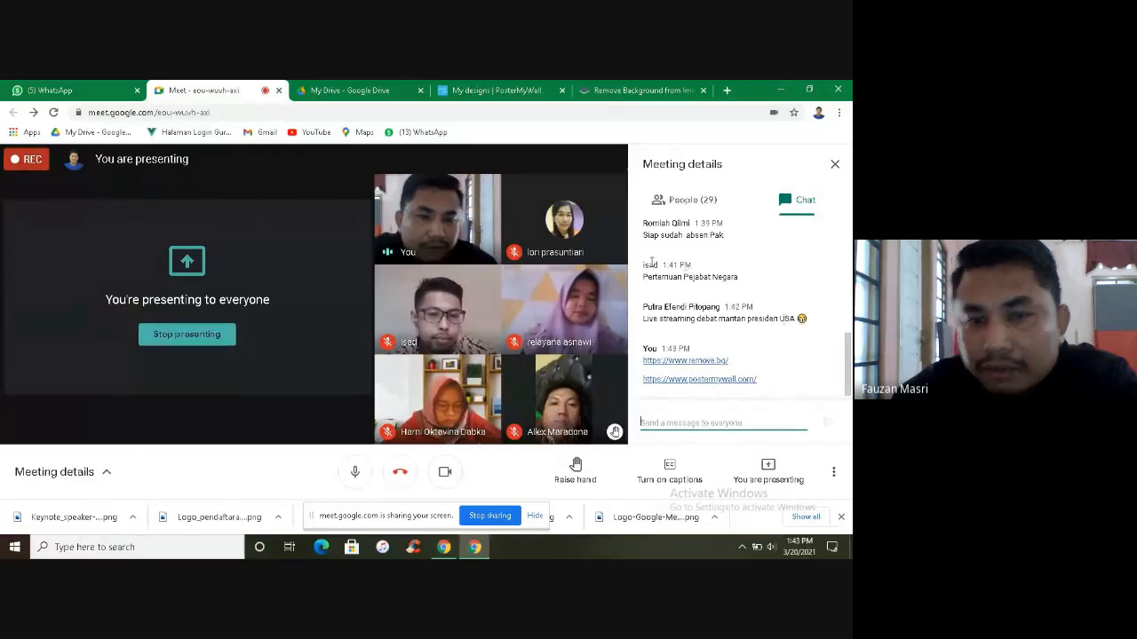
click(497, 89)
Step: Search the PosterMyWall design templates for "webinar" using the earlier search term
click(597, 187)
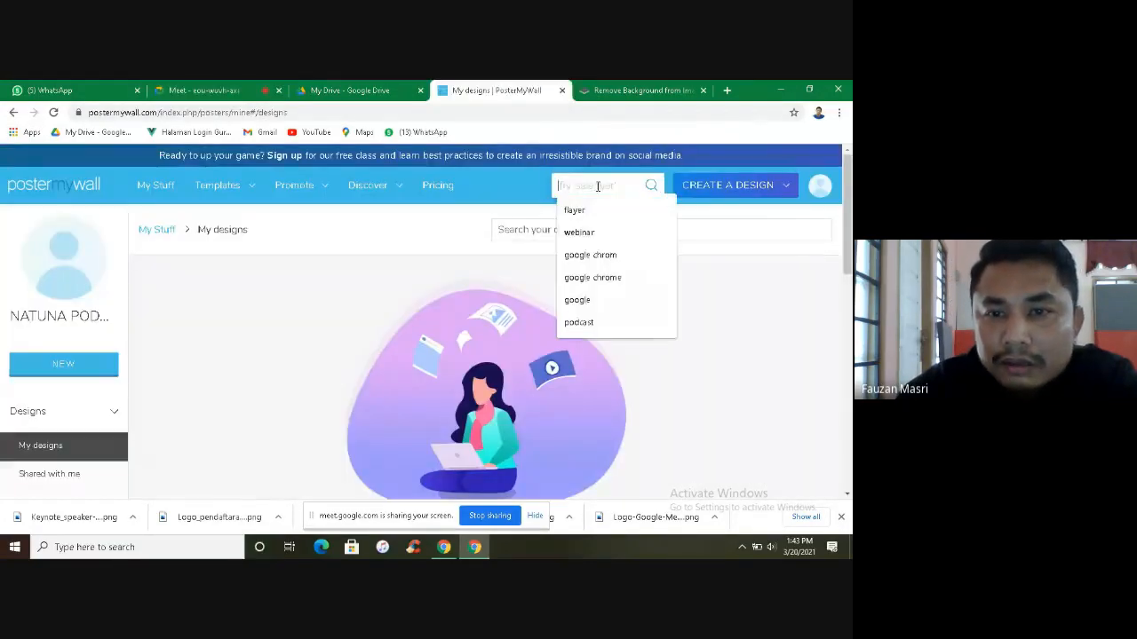
click(582, 234)
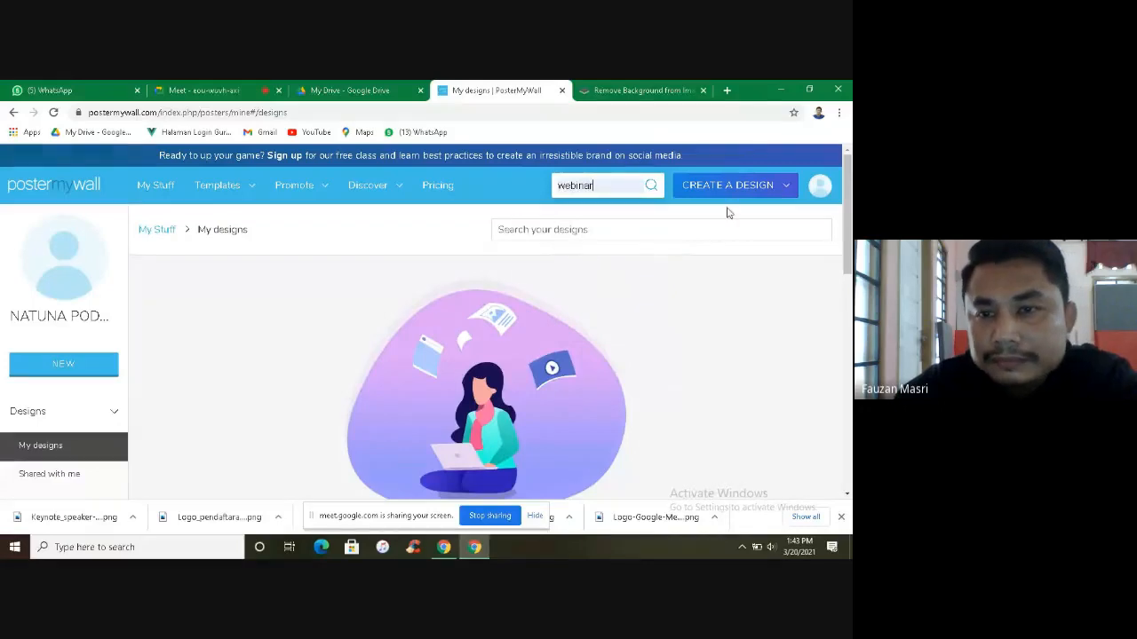
click(651, 187)
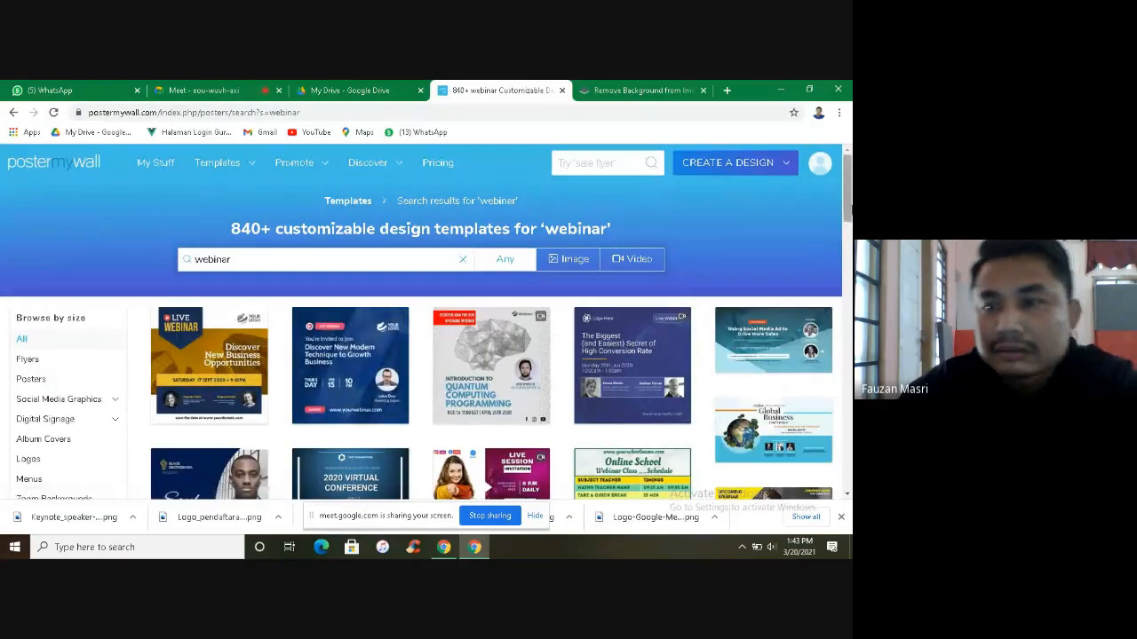
Step: Browse the webinar search results to examine the range of flyer and social media template designs
scroll(611, 361, down, 1)
scroll(611, 361, down, 3)
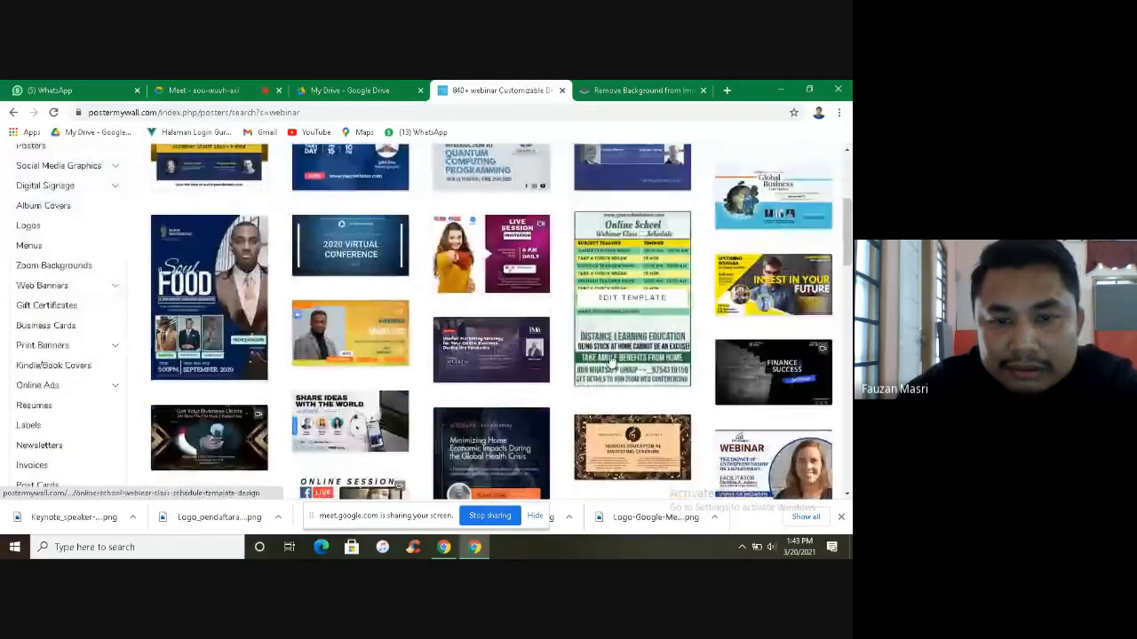
scroll(611, 361, up, 4)
scroll(611, 362, down, 10)
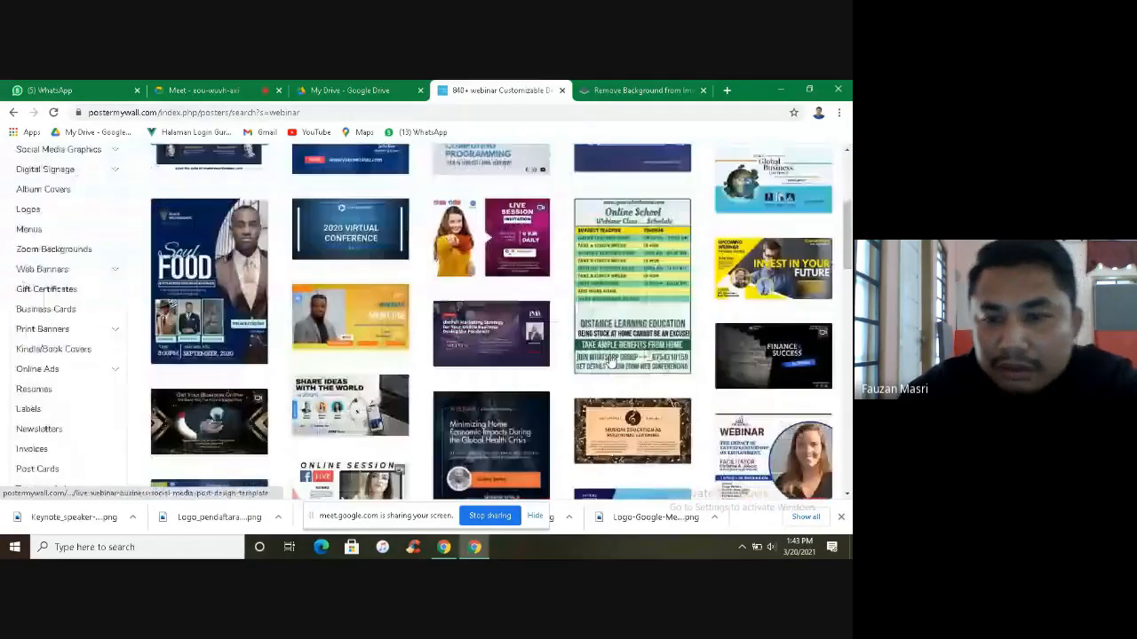
scroll(612, 361, down, 10)
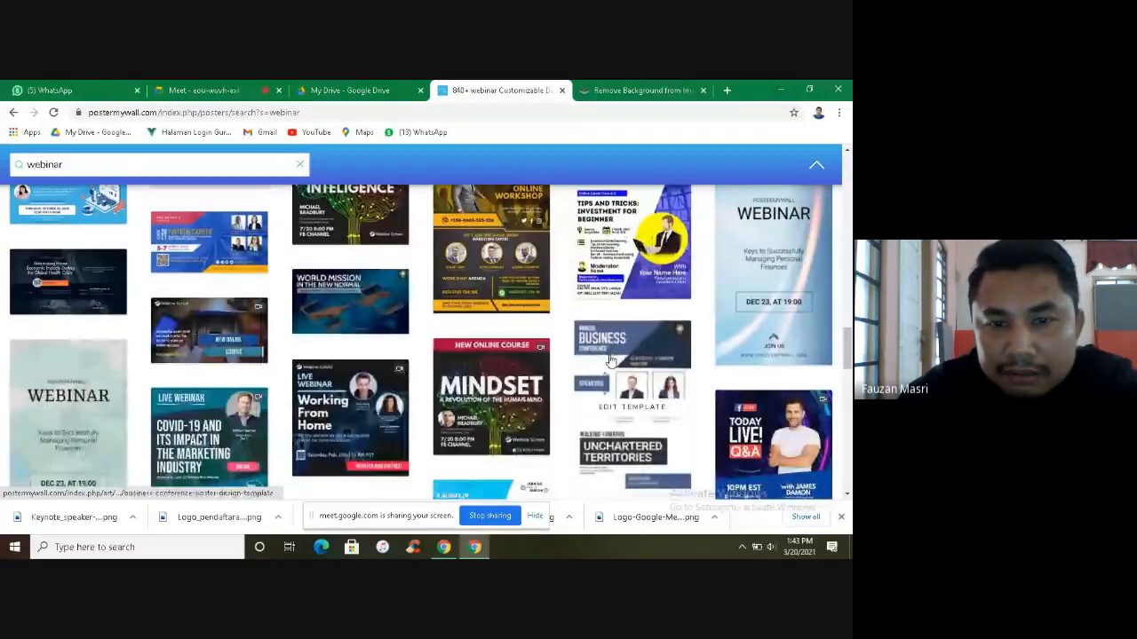
scroll(611, 361, down, 8)
scroll(611, 361, up, 20)
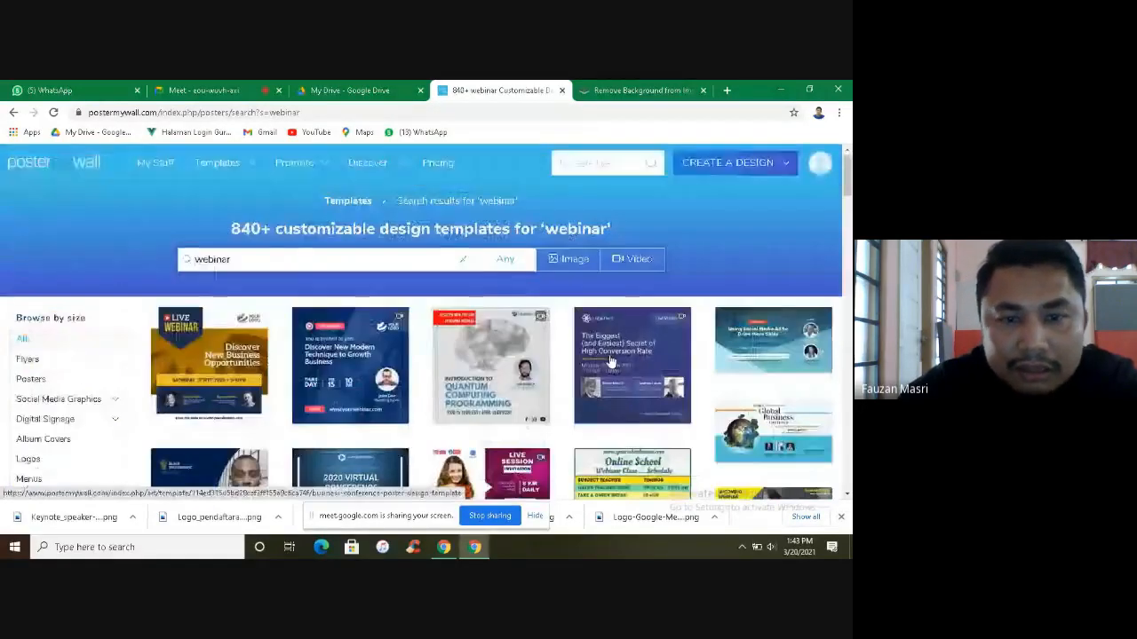
scroll(611, 362, down, 10)
scroll(609, 362, down, 6)
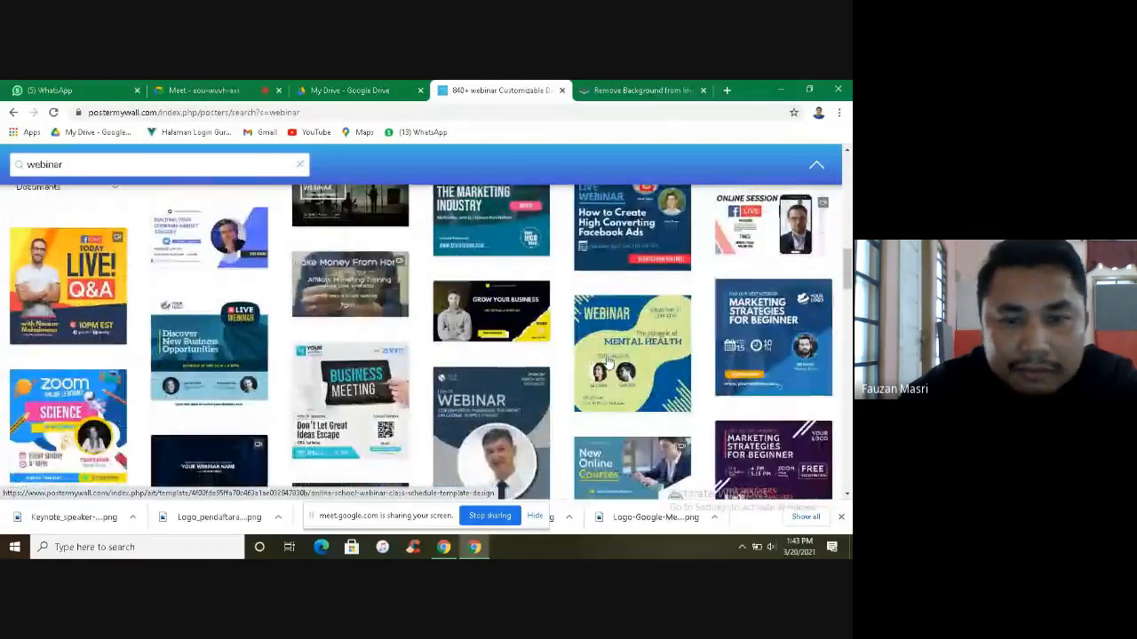
scroll(609, 362, down, 3)
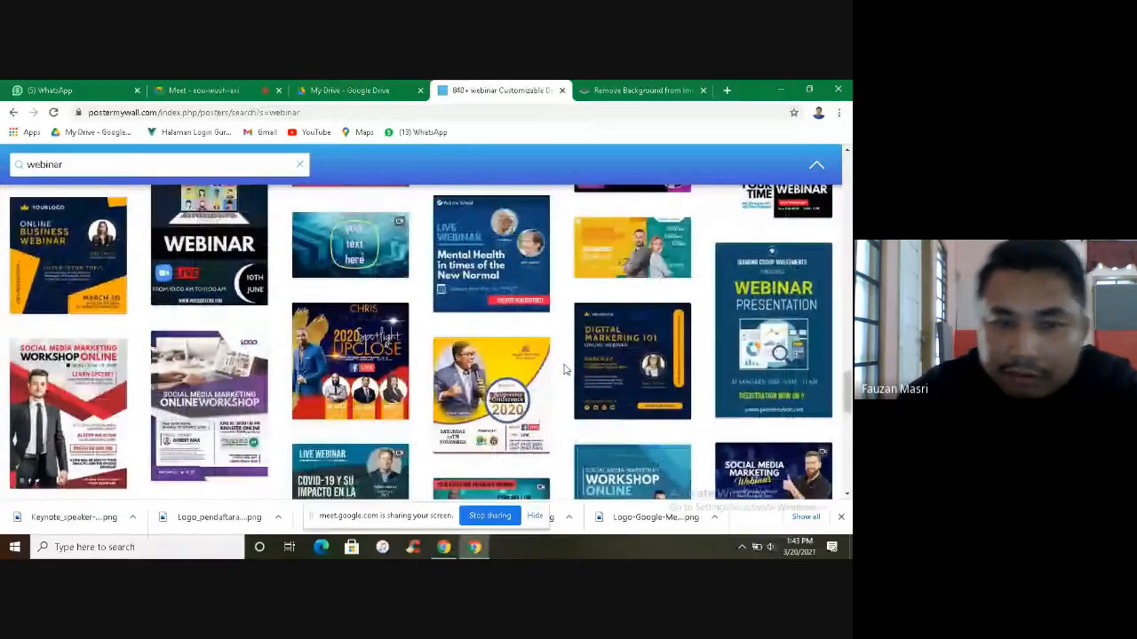
scroll(564, 370, down, 3)
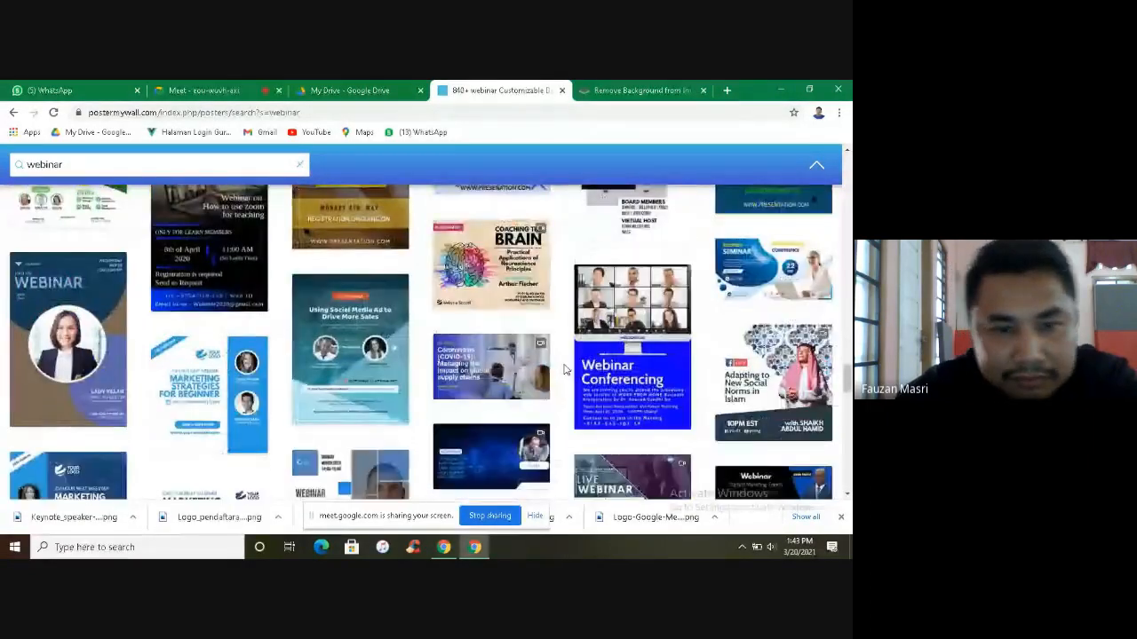
scroll(565, 371, down, 3)
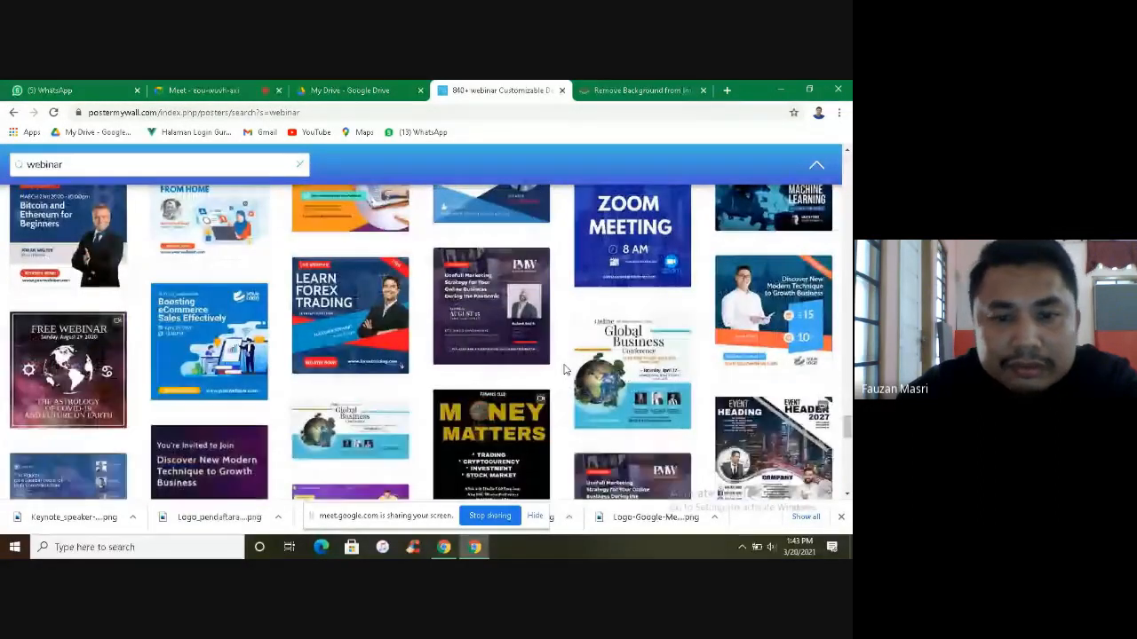
scroll(565, 370, down, 2)
scroll(565, 371, down, 4)
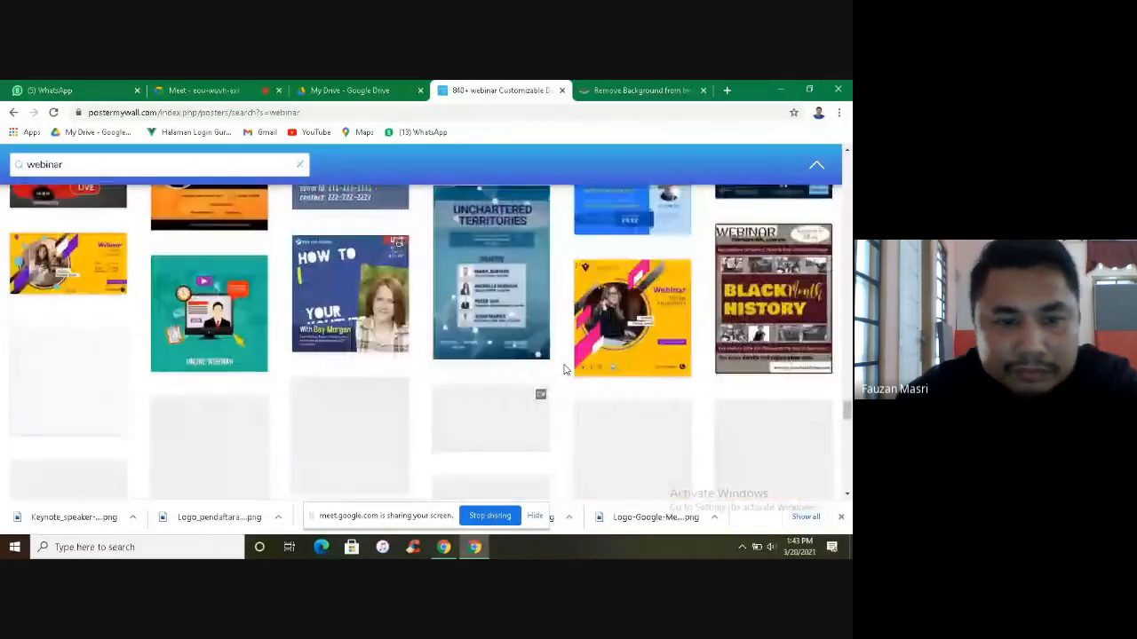
scroll(564, 370, down, 4)
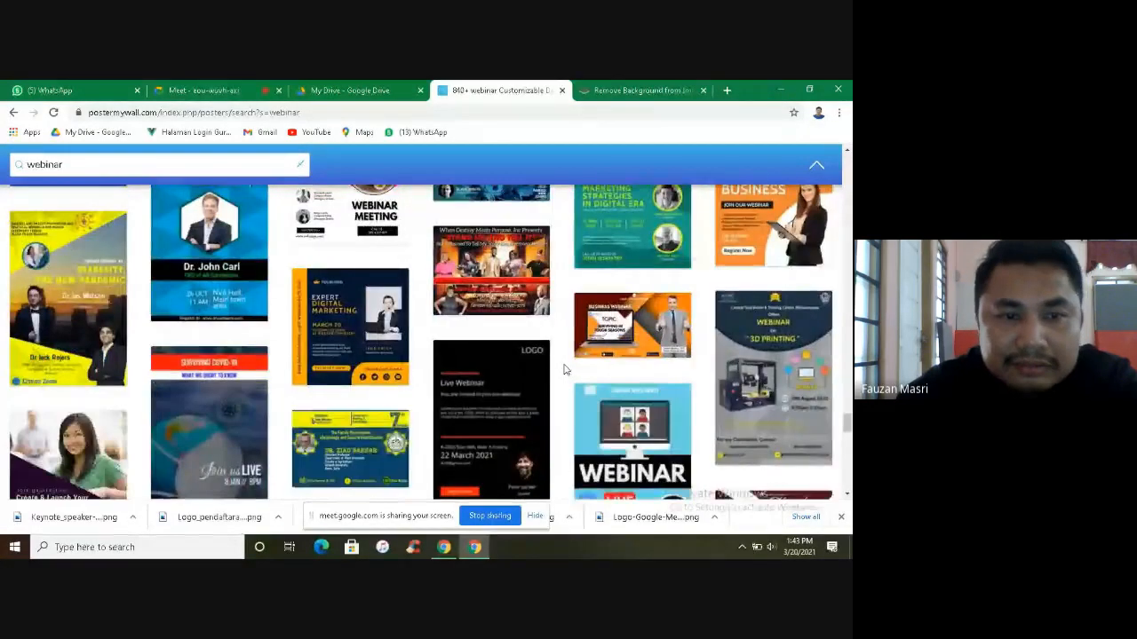
scroll(565, 370, down, 4)
scroll(565, 370, down, 3)
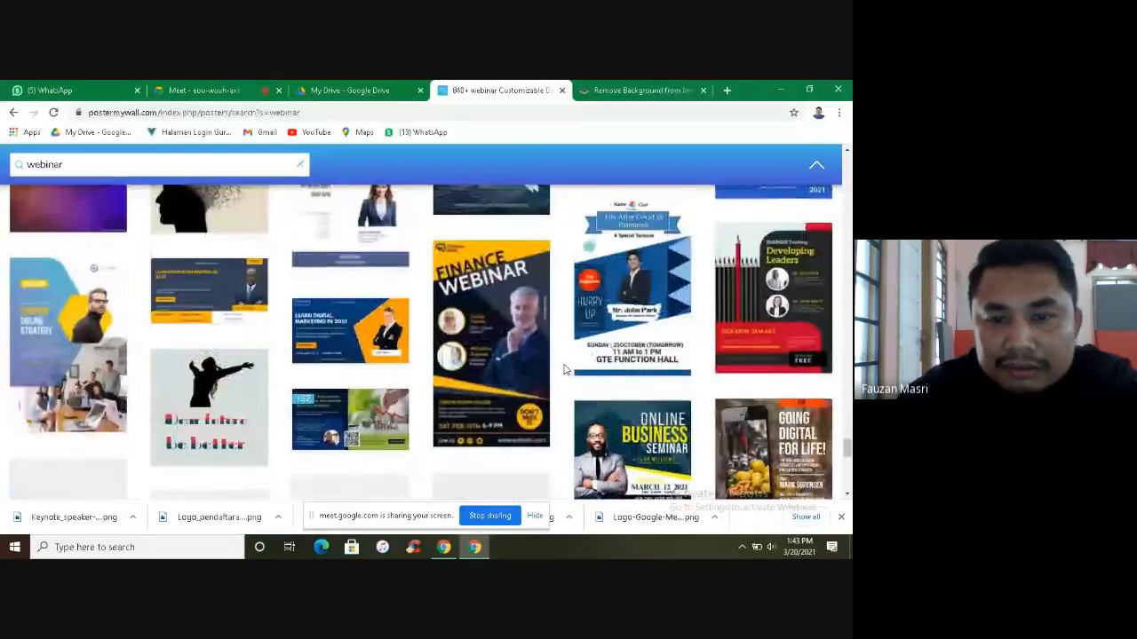
scroll(565, 371, down, 3)
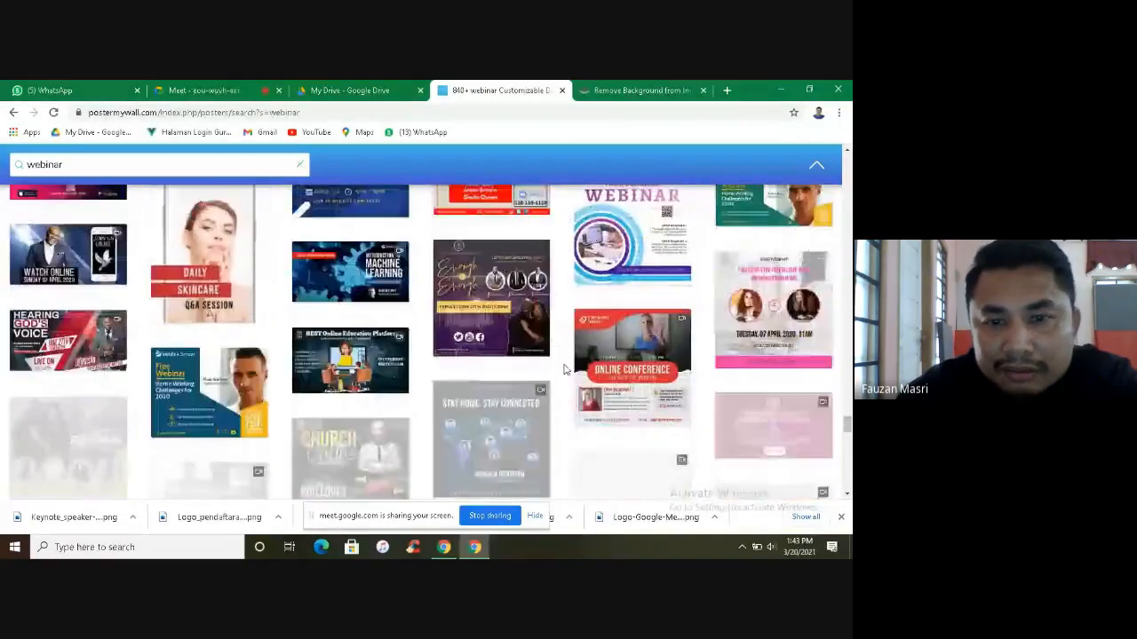
scroll(563, 370, up, 5)
scroll(563, 368, down, 3)
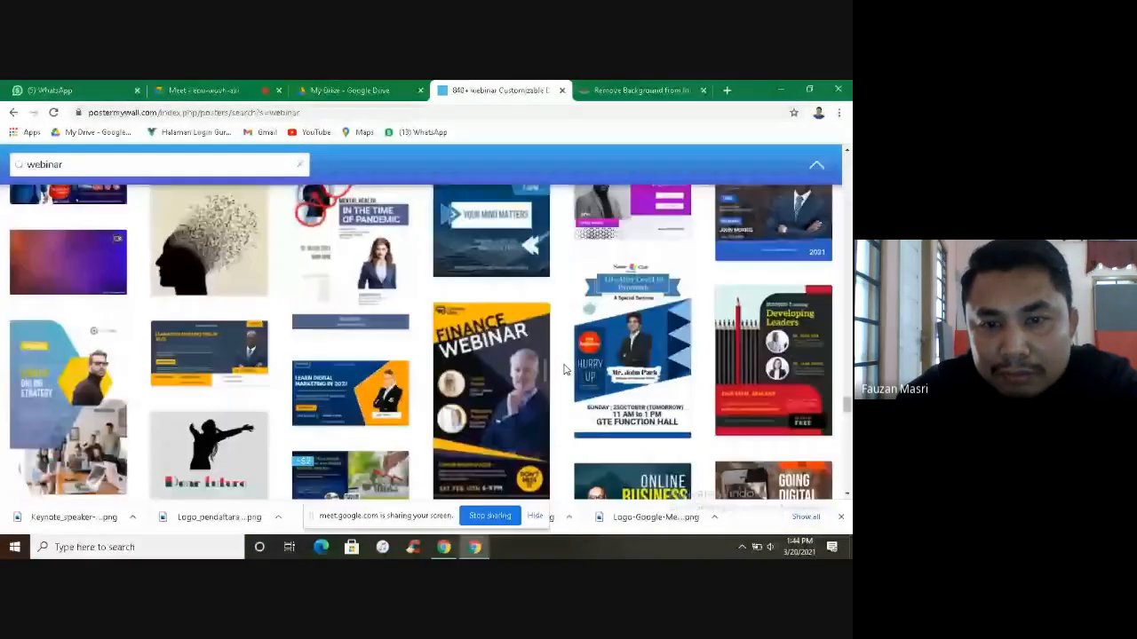
Step: Preview the Finance Webinar template from the results and close its preview
scroll(502, 311, up, 1)
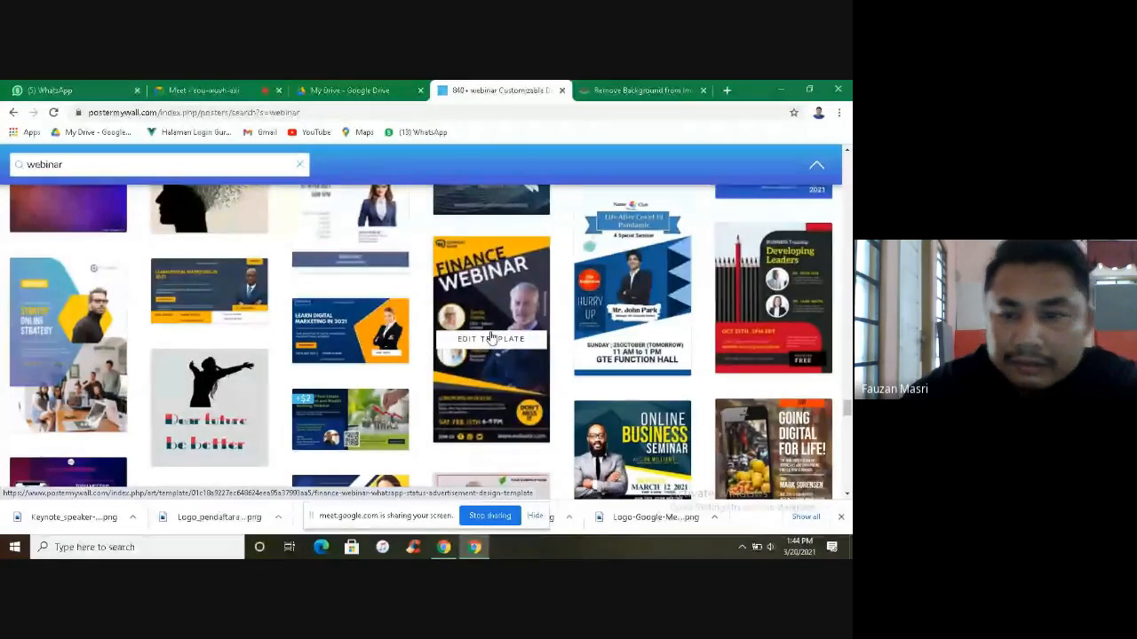
click(491, 338)
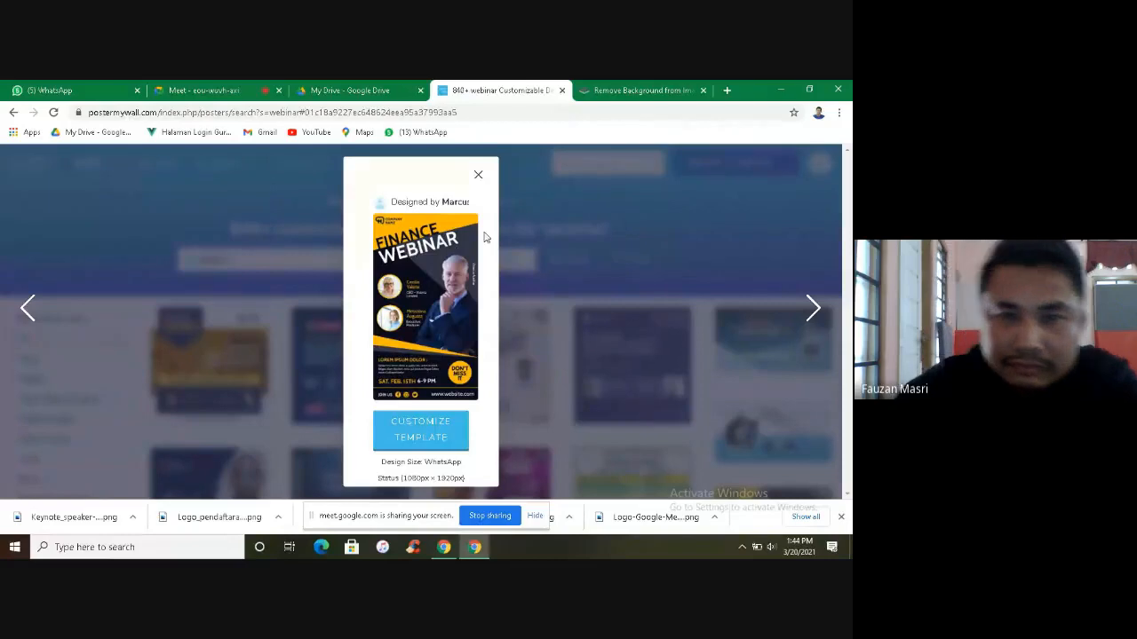
click(485, 174)
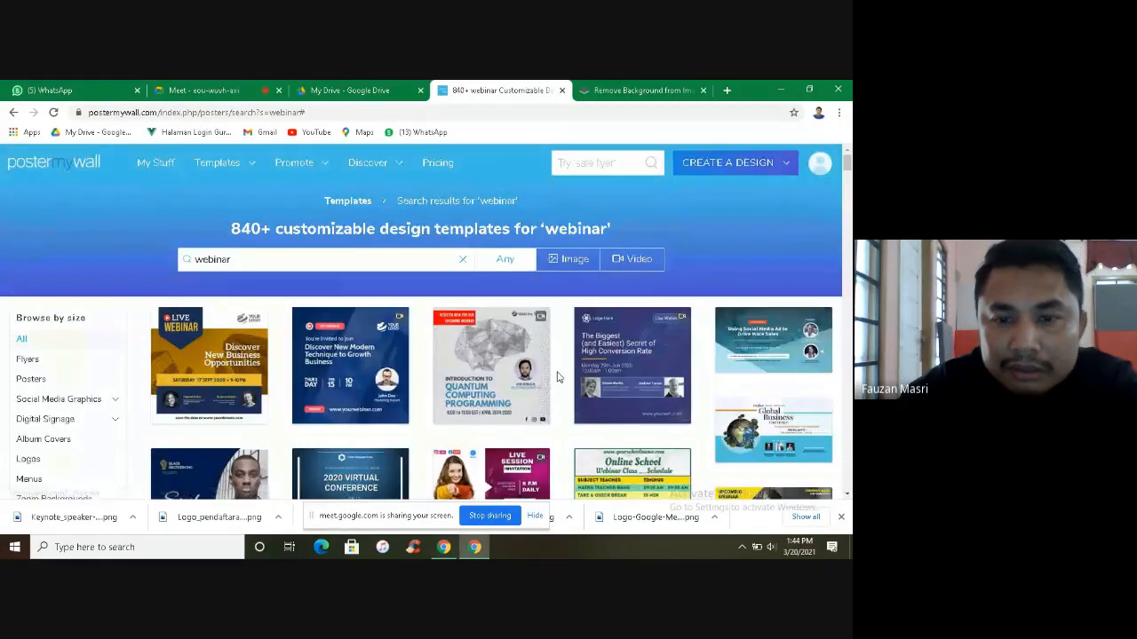
Step: Go through the webinar templates from the beginning of the results to compare alternative designs
scroll(558, 378, down, 2)
scroll(558, 378, down, 2)
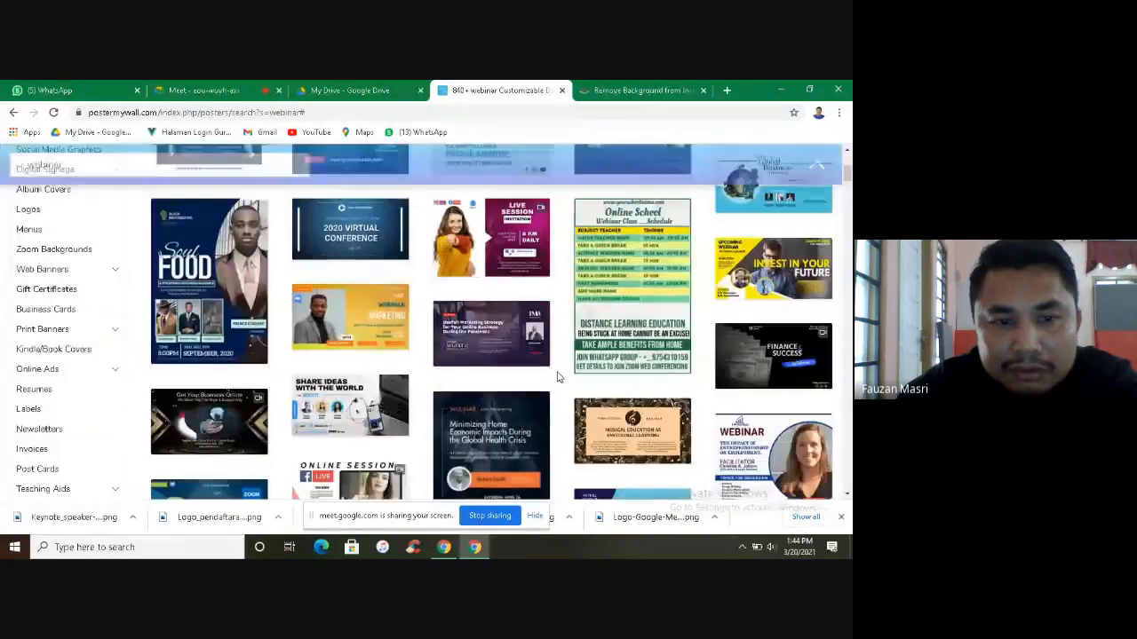
scroll(558, 377, up, 2)
scroll(558, 377, down, 5)
scroll(558, 377, down, 5)
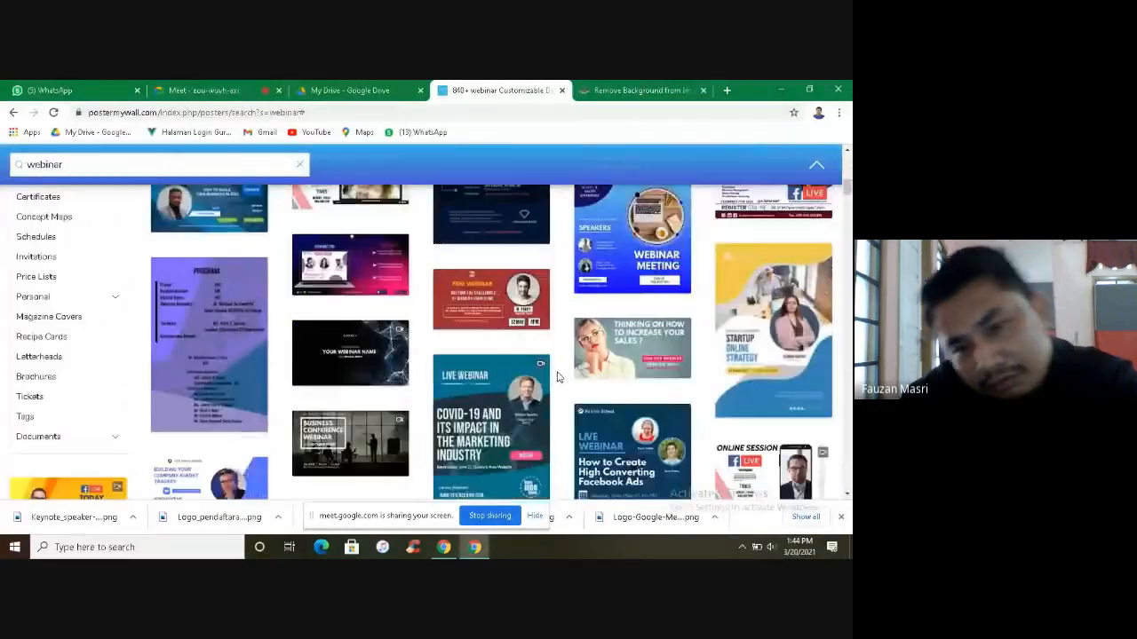
scroll(558, 377, down, 3)
scroll(558, 378, down, 4)
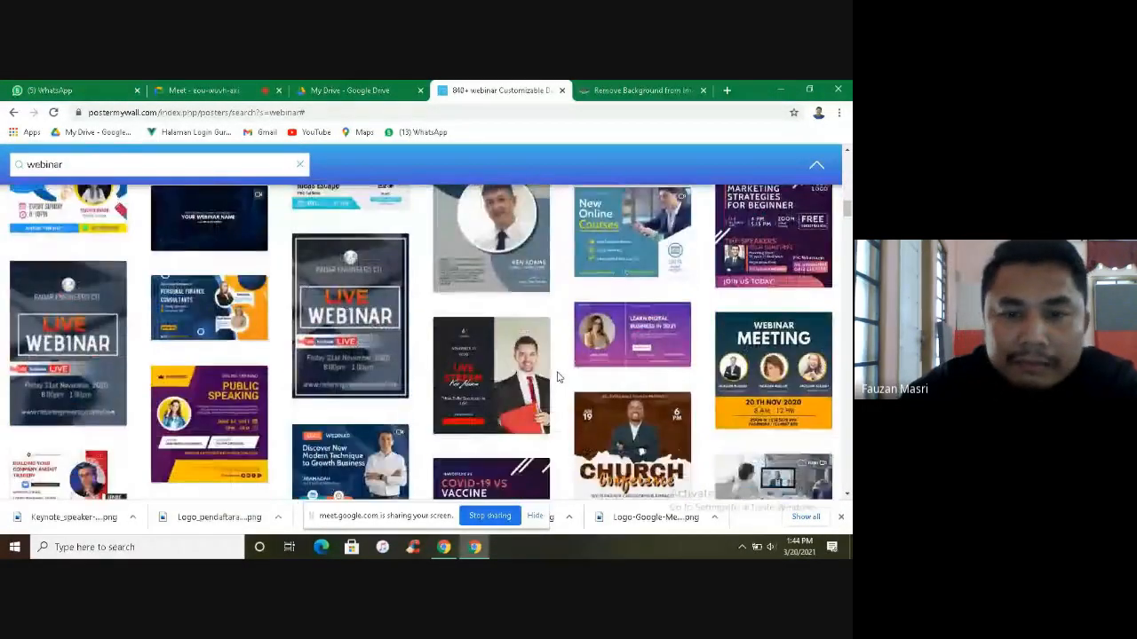
scroll(557, 377, up, 2)
scroll(557, 378, down, 3)
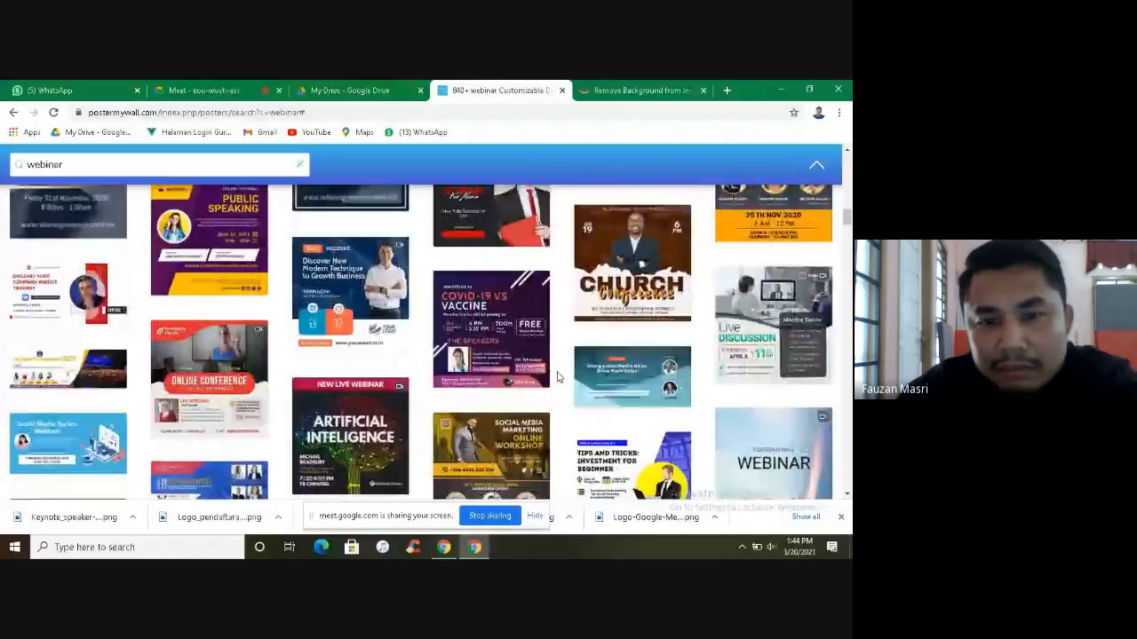
scroll(558, 378, up, 2)
scroll(558, 377, down, 2)
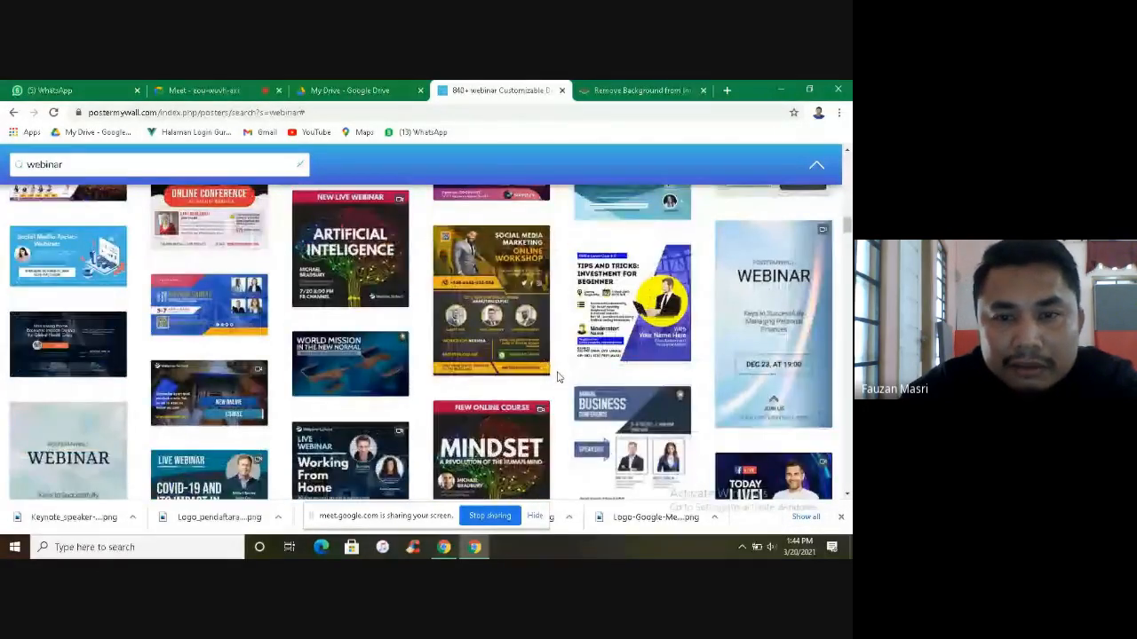
scroll(558, 377, down, 3)
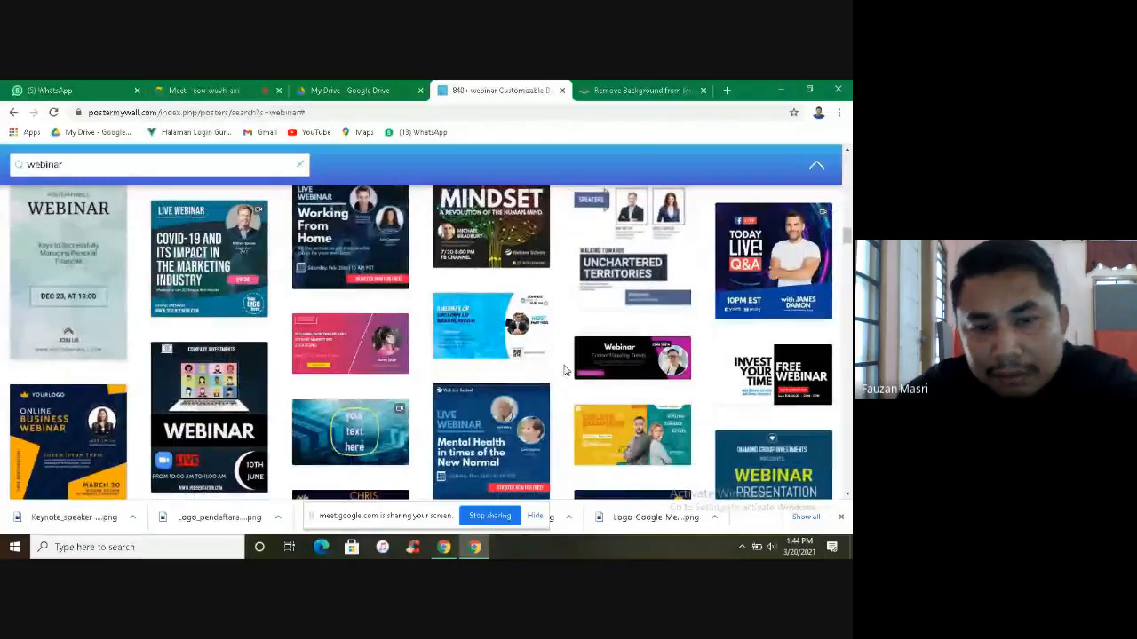
scroll(513, 363, down, 10)
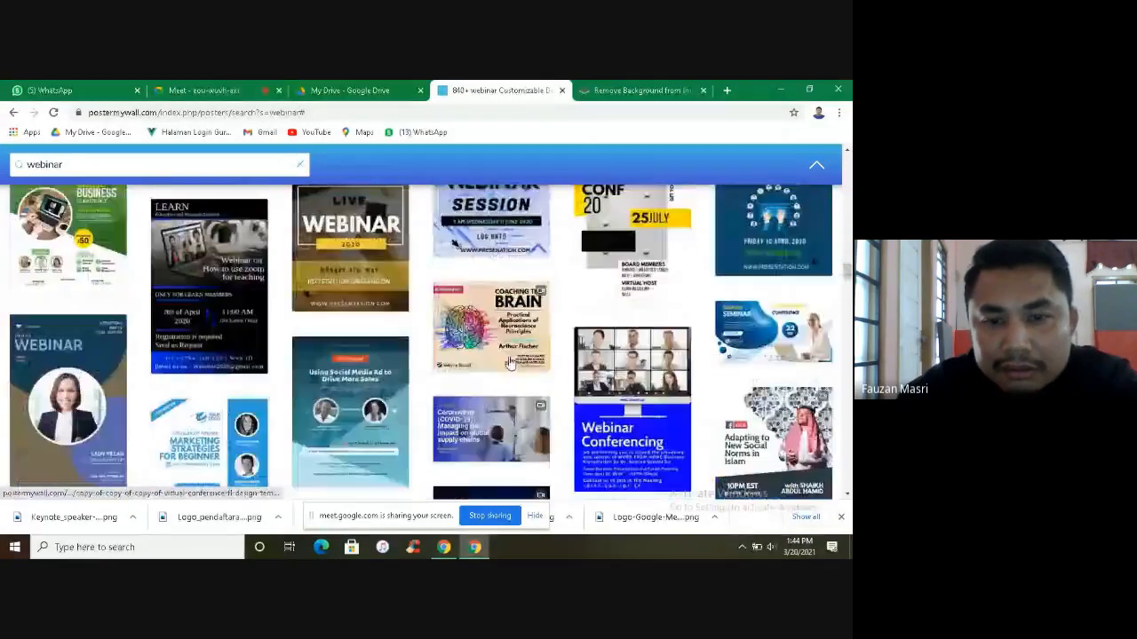
scroll(511, 362, down, 2)
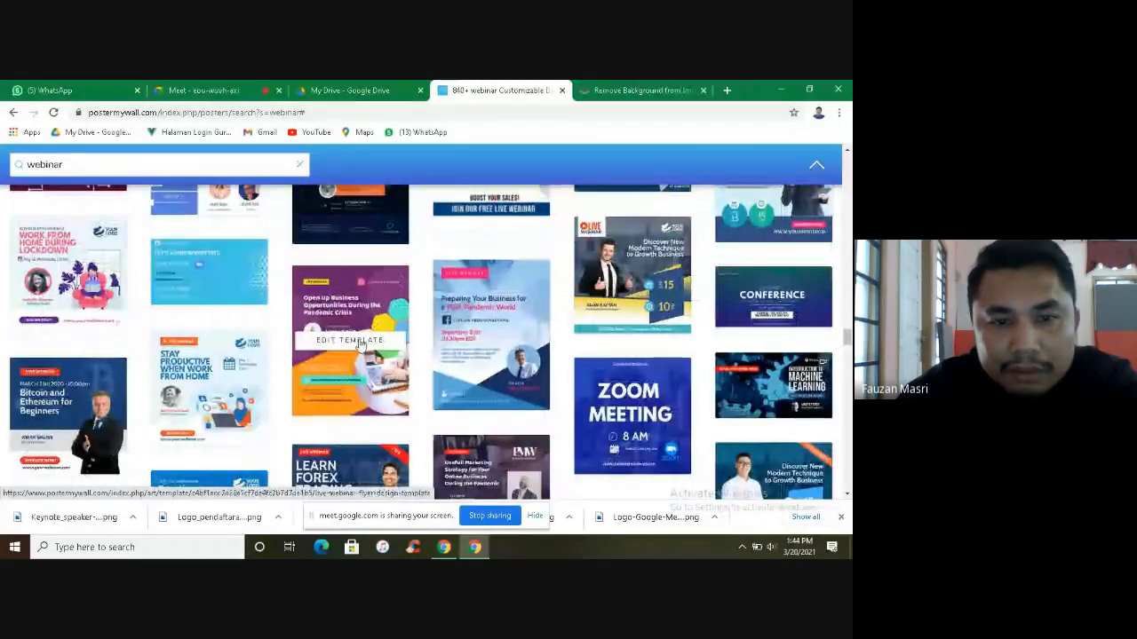
Step: Choose the black and yellow Finance Webinar template in the results and open its details for customizing
scroll(500, 356, down, 10)
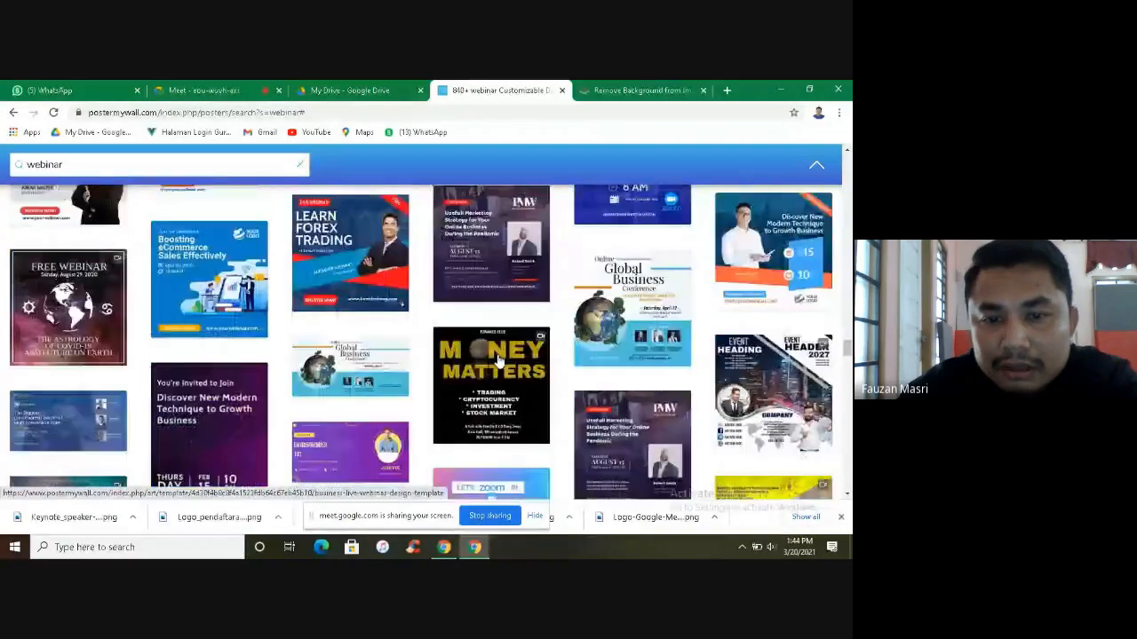
scroll(500, 360, up, 5)
scroll(500, 360, down, 10)
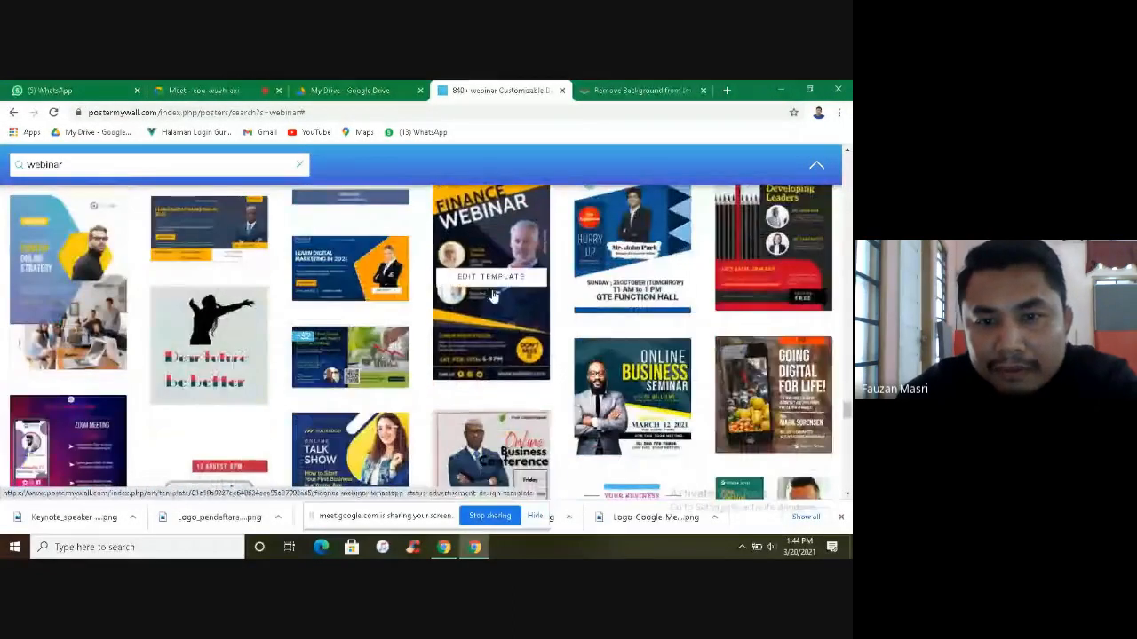
click(497, 276)
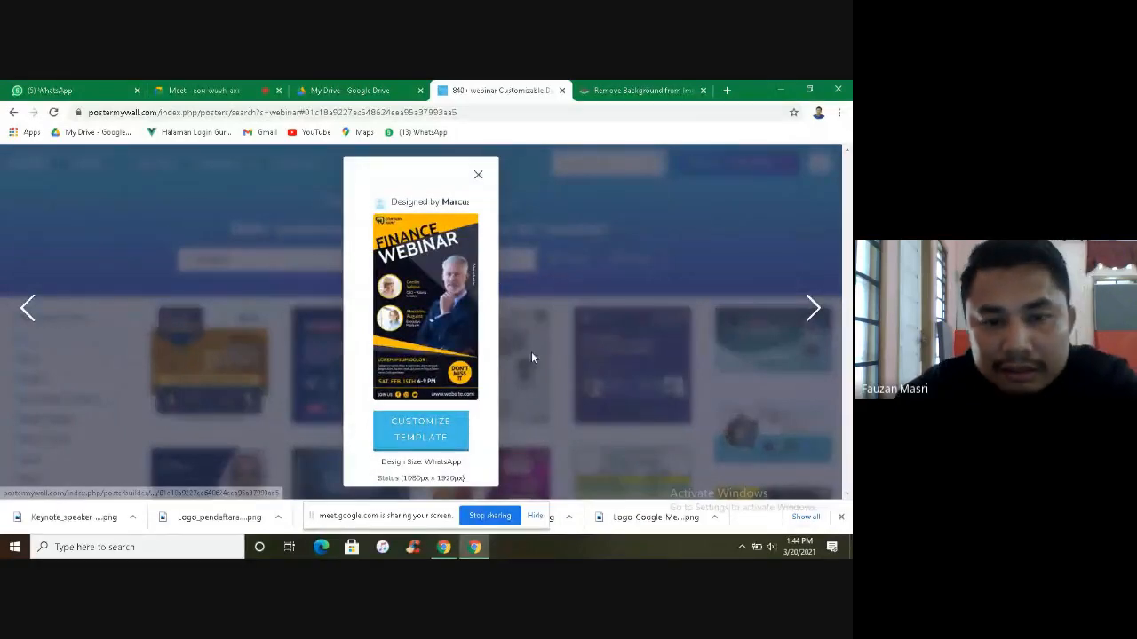
Step: Open the Finance Webinar template for customizing in the PosterMyWall editor
click(417, 439)
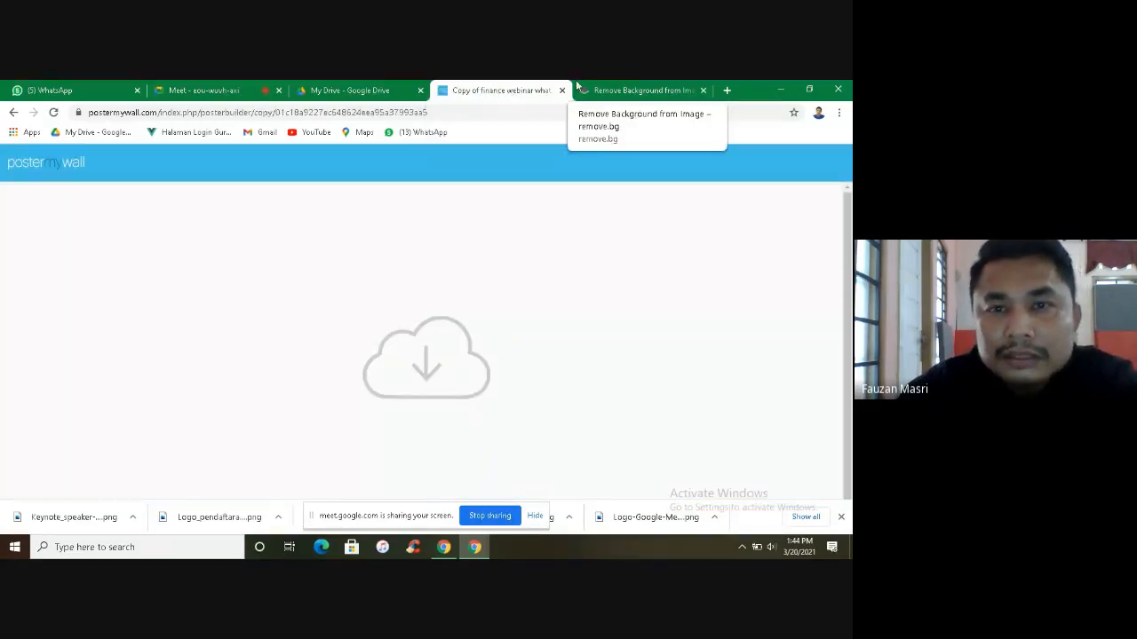
click(637, 88)
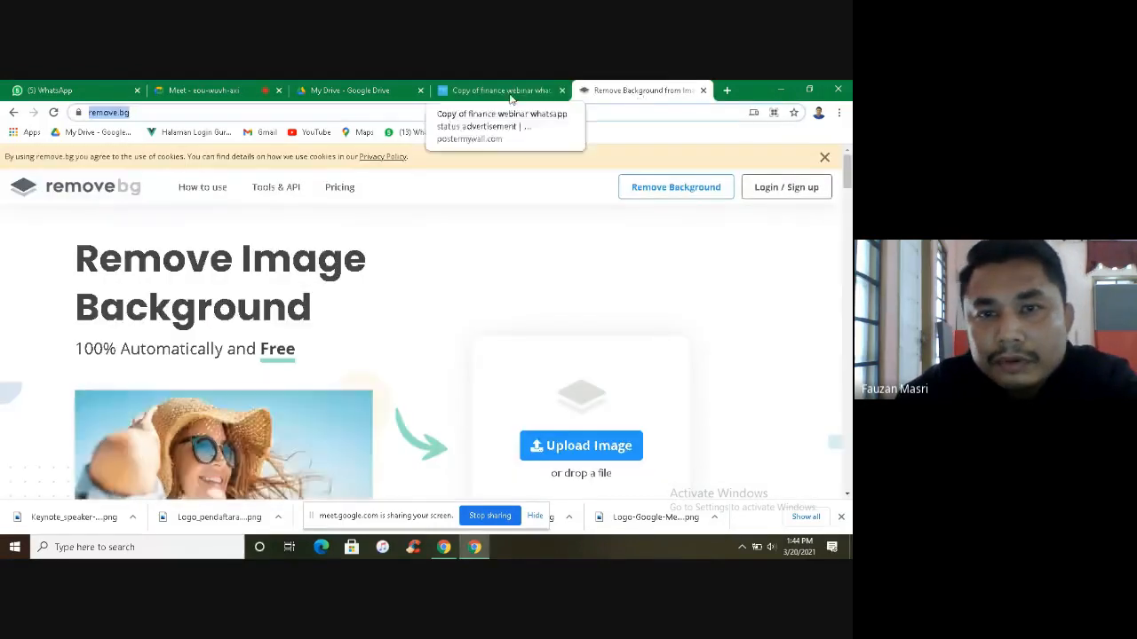
click(510, 94)
click(637, 88)
click(497, 92)
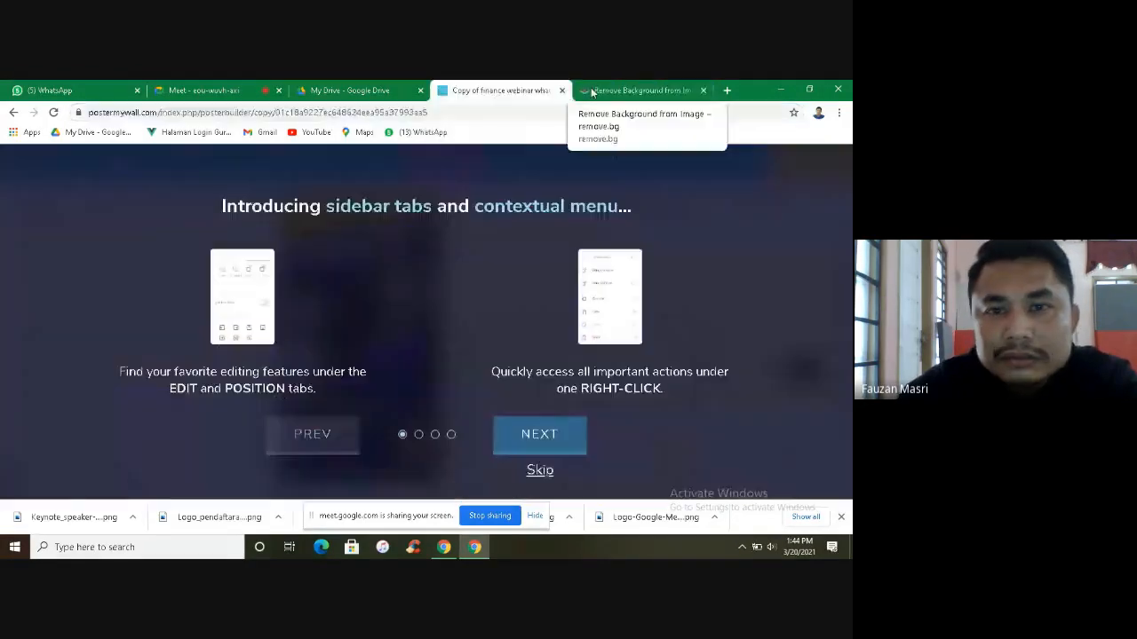
click(637, 90)
click(498, 92)
click(637, 90)
click(498, 92)
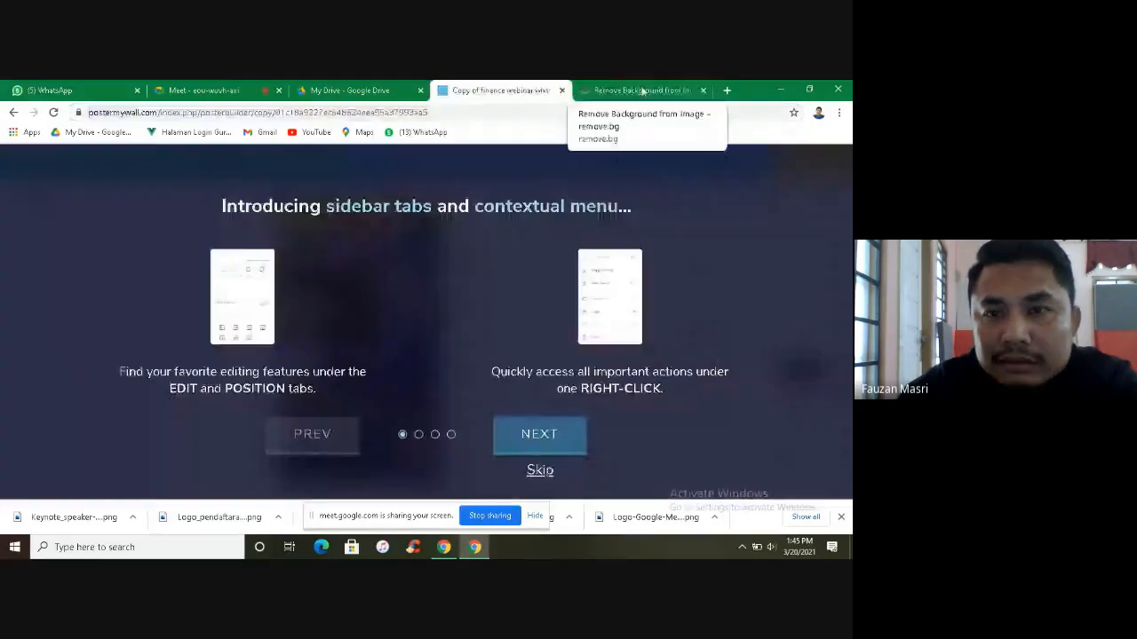
click(637, 90)
click(553, 90)
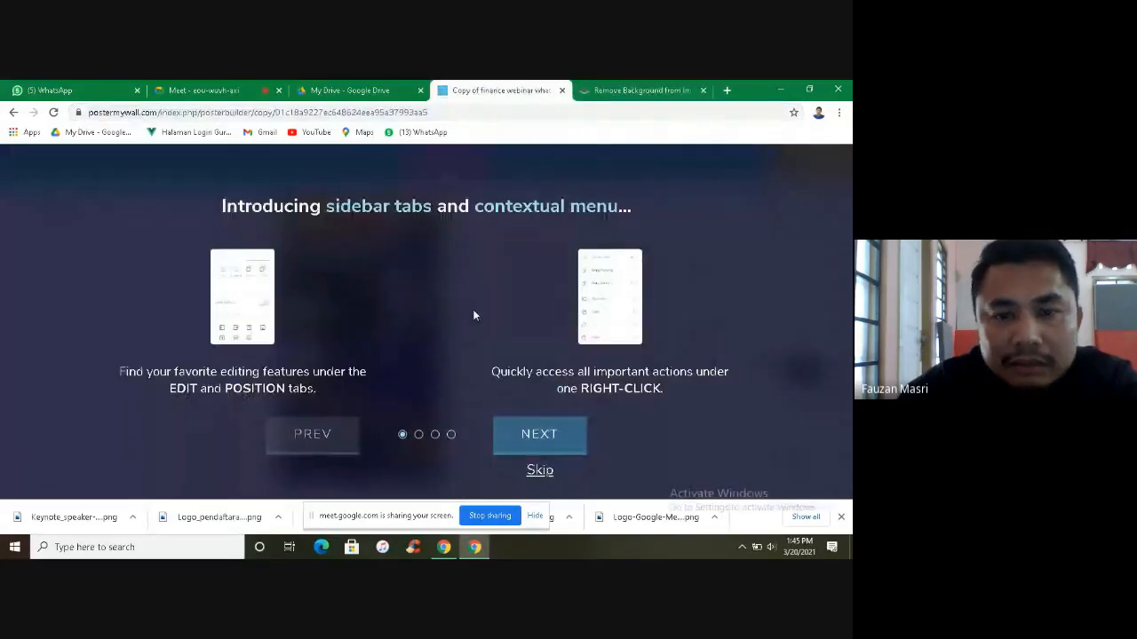
Step: Go past the opening page of the editor's feature introduction and skip the rest
click(528, 434)
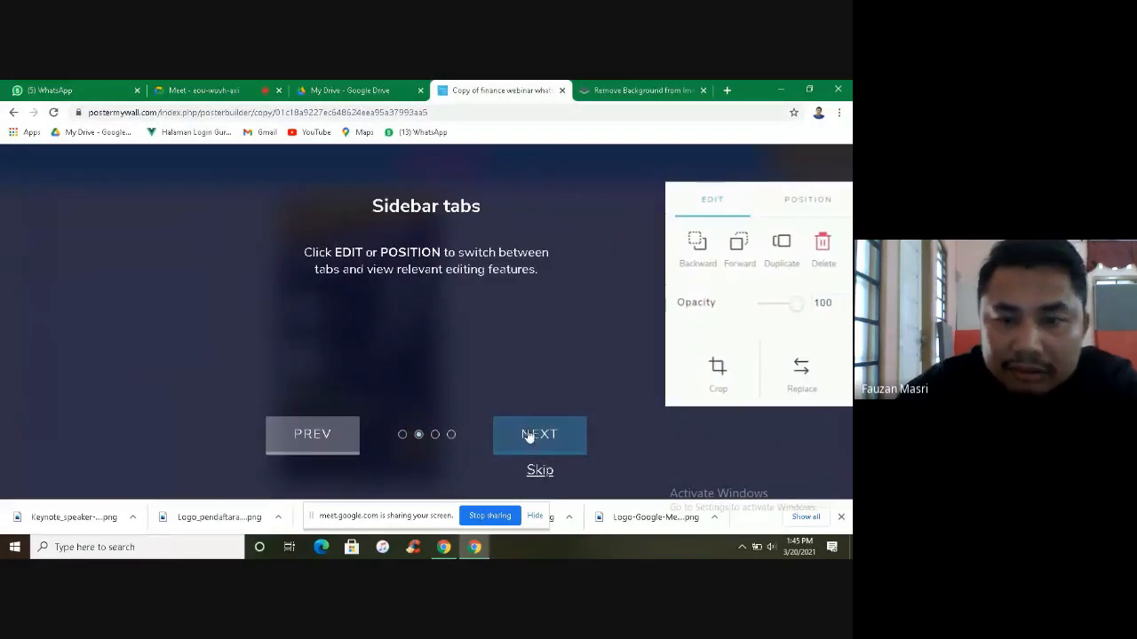
click(528, 435)
click(530, 471)
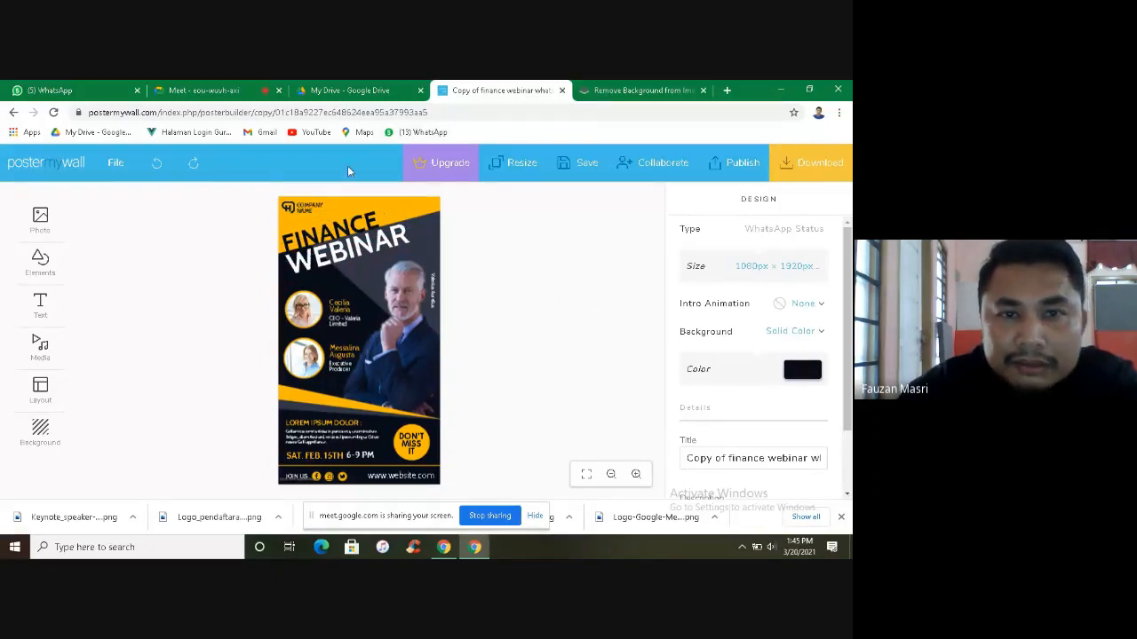
Step: Check the Meet chat for the participants' suggested event topics and return to the flyer in PosterMyWall
click(206, 94)
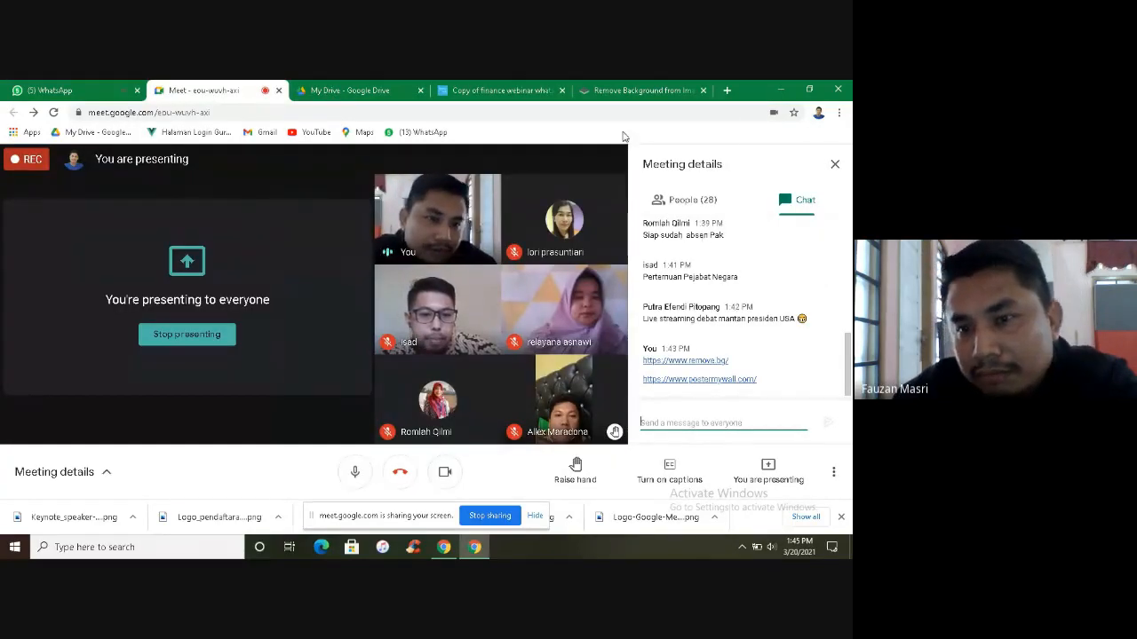
click(593, 90)
click(486, 92)
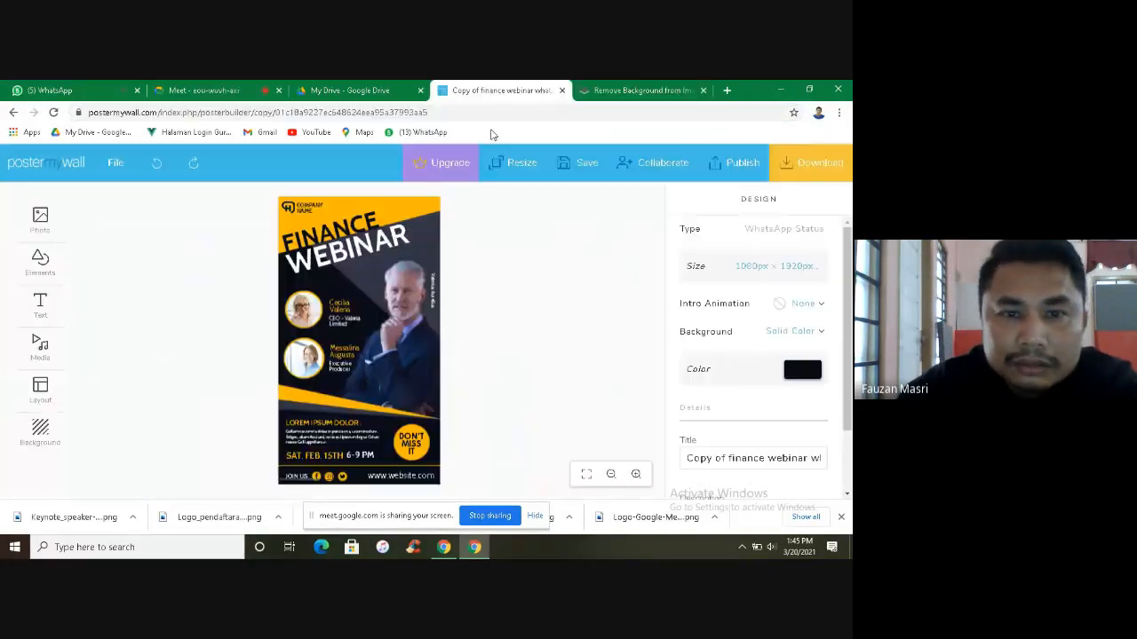
Step: Replace the word FINANCE in the flyer's upper heading line with DEBAT
click(327, 229)
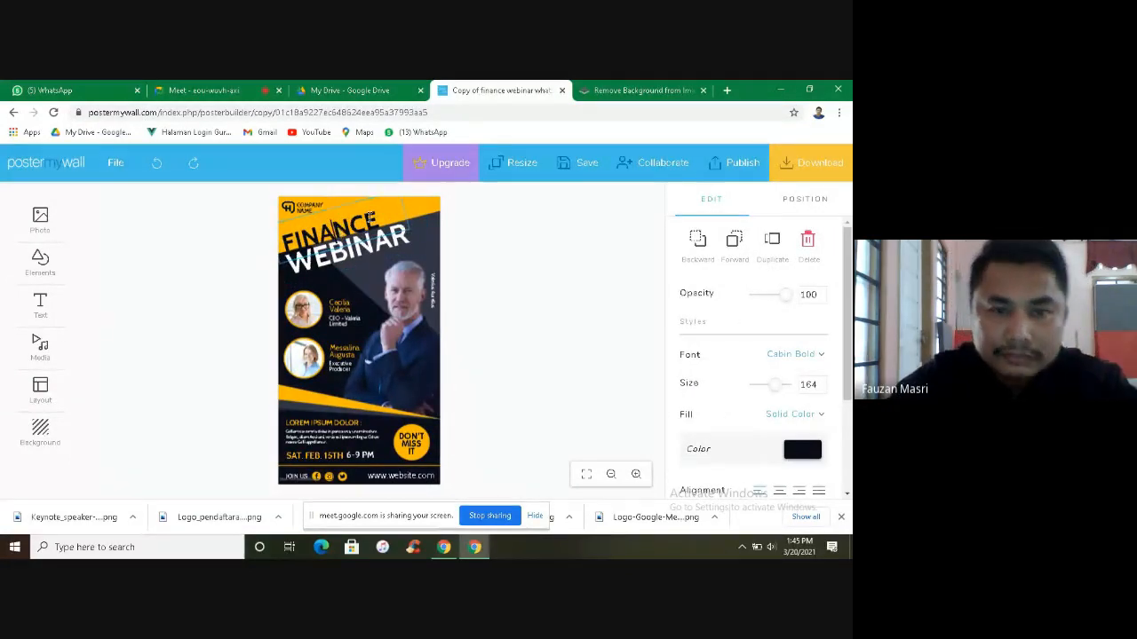
key(BackSpace)
key(BackSpace)
key(BackSpace)
key(BackSpace)
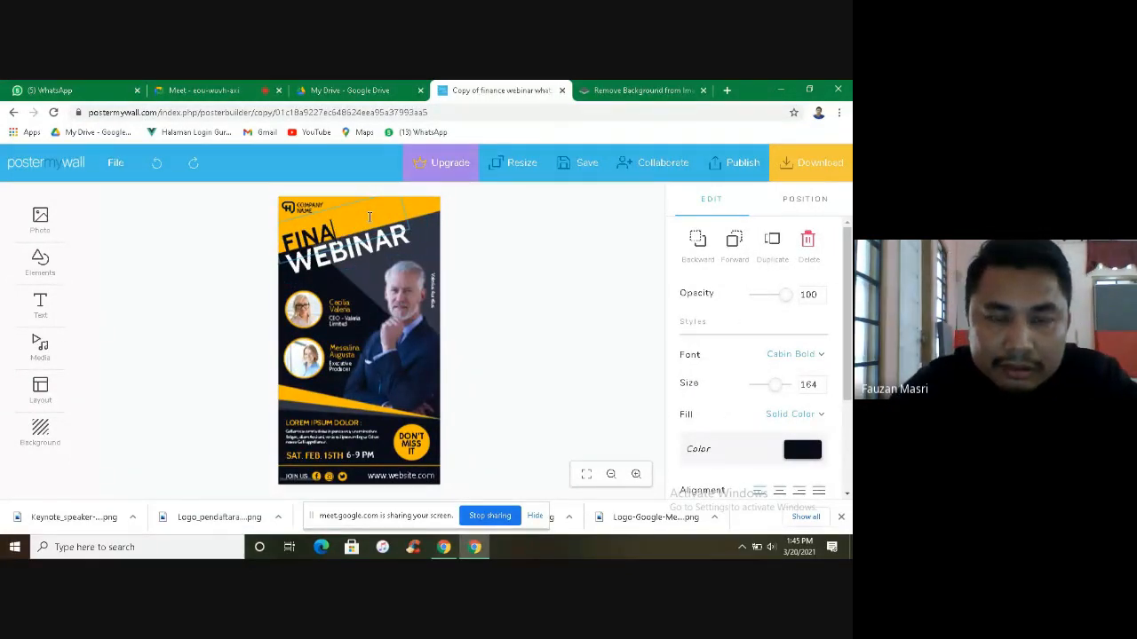
key(BackSpace)
key(BackSpace)
key(BackSpace)
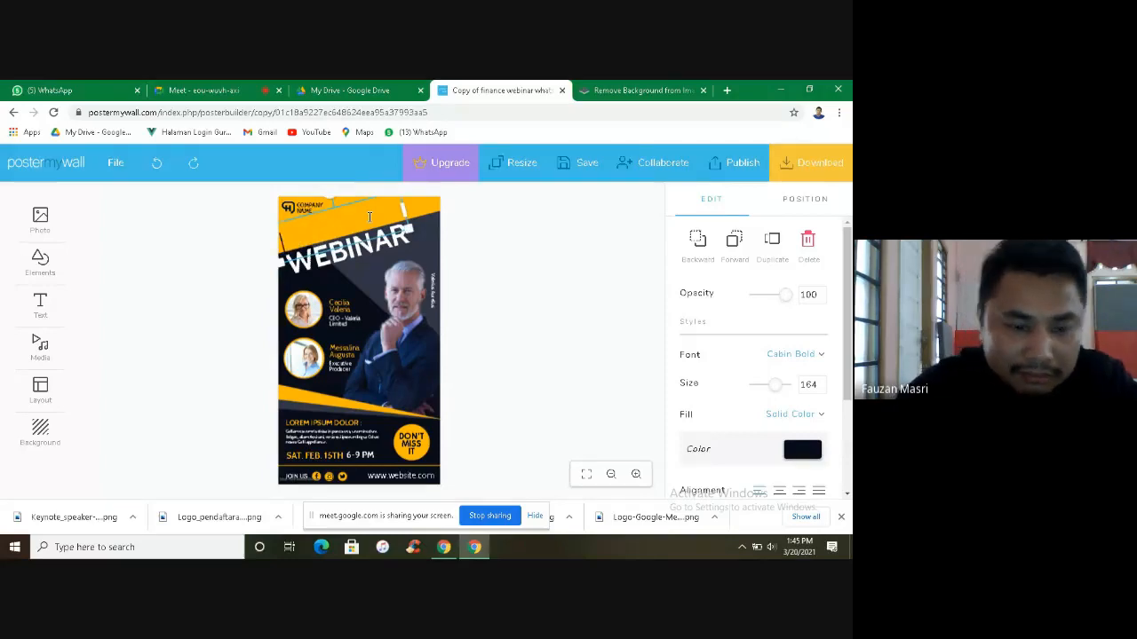
text(DEBAT)
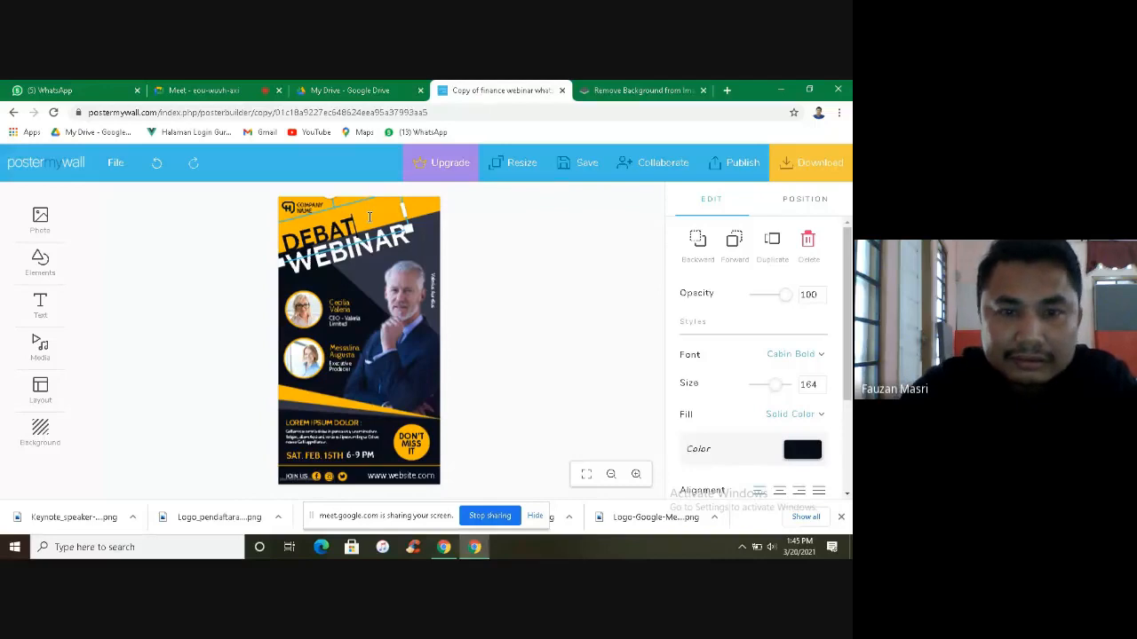
text( M)
key(BackSpace)
key(BackSpace)
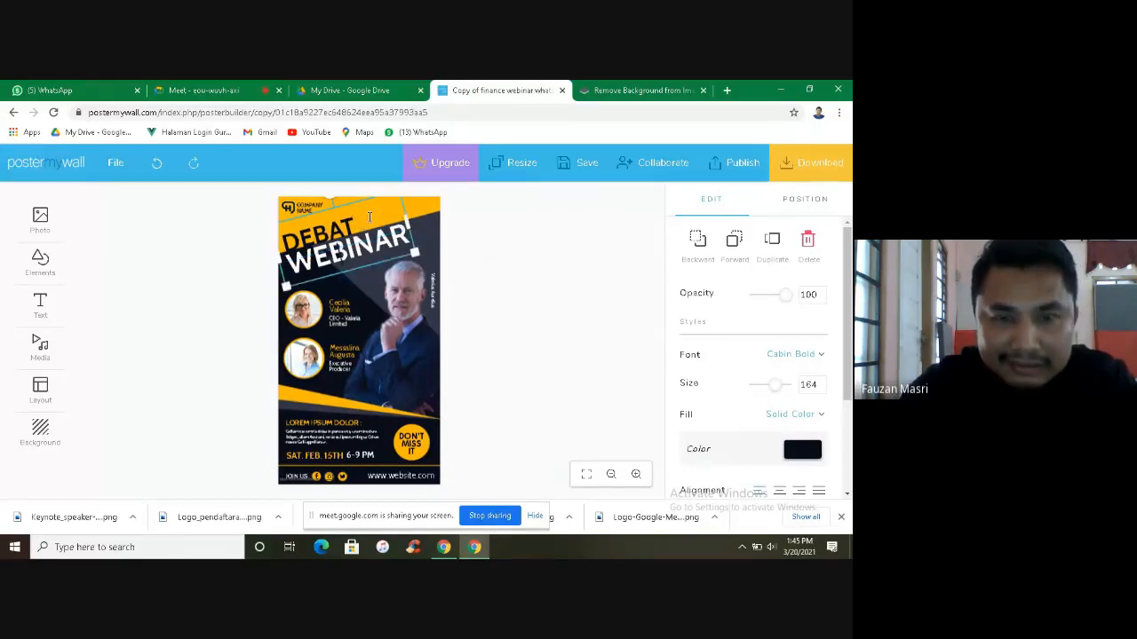
Step: Reduce the font size of the DEBAT heading line to 121
click(821, 389)
click(822, 391)
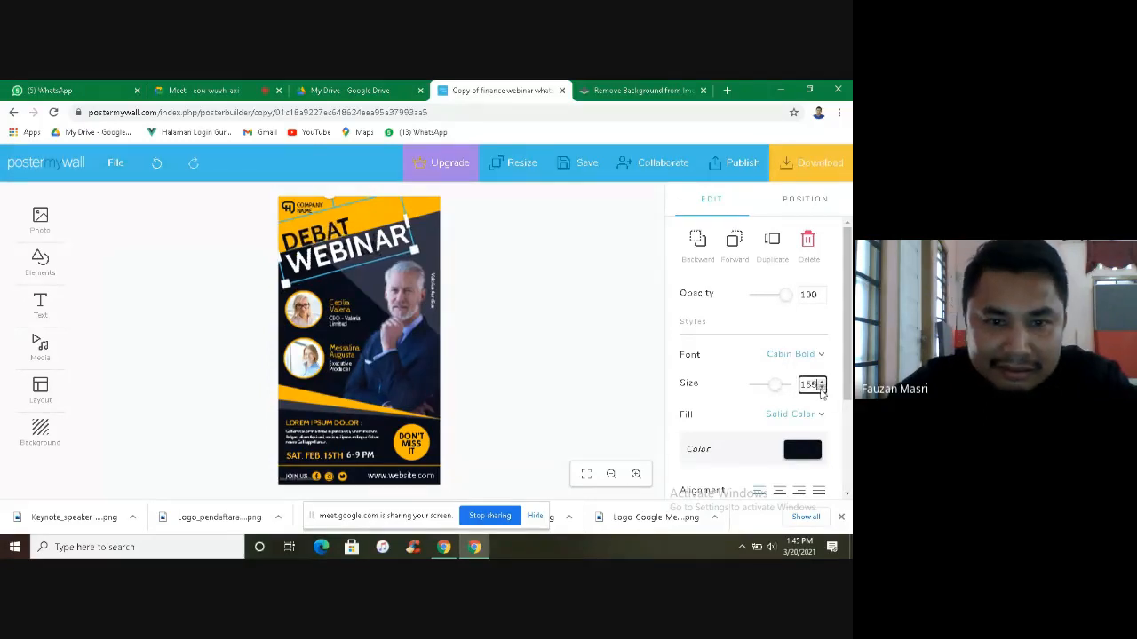
click(821, 390)
click(822, 390)
click(822, 391)
click(822, 391)
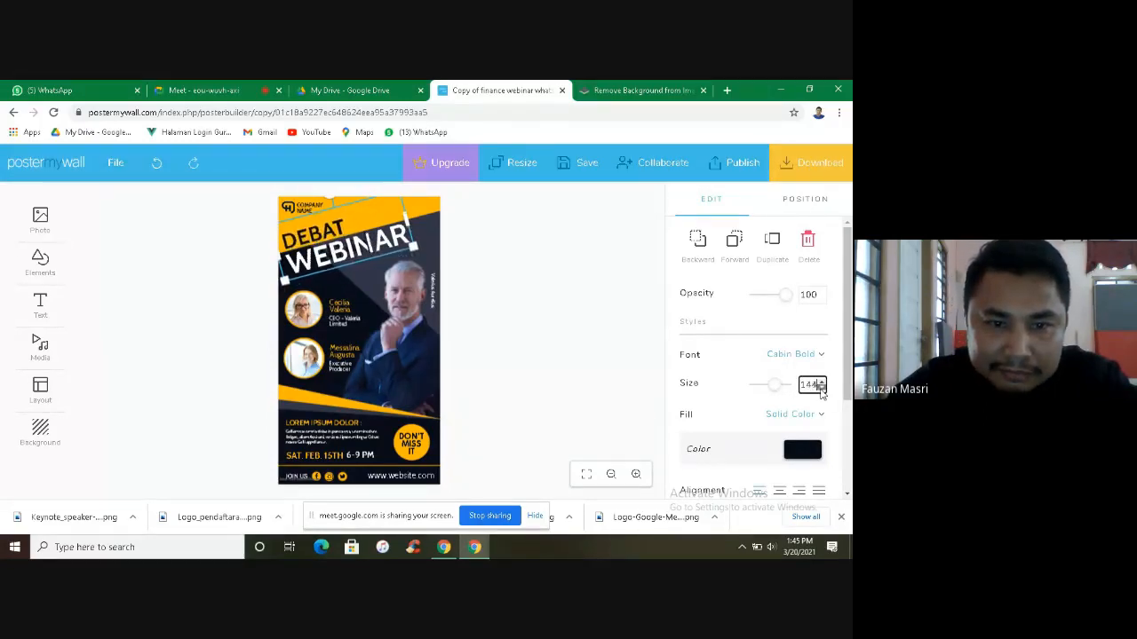
click(822, 391)
click(821, 391)
click(821, 391)
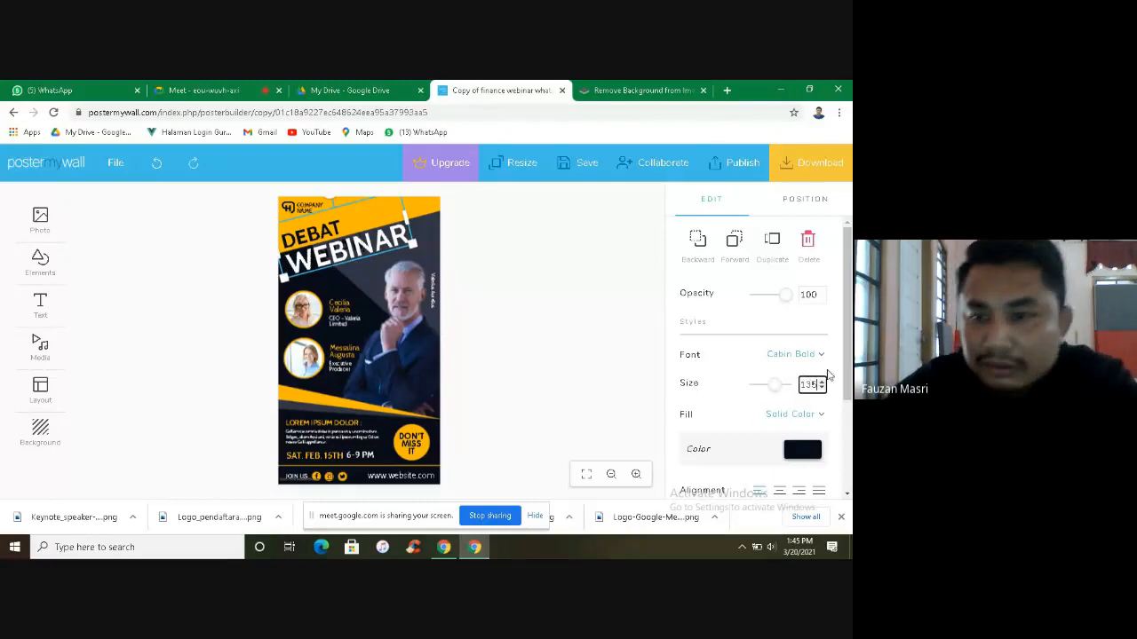
click(824, 389)
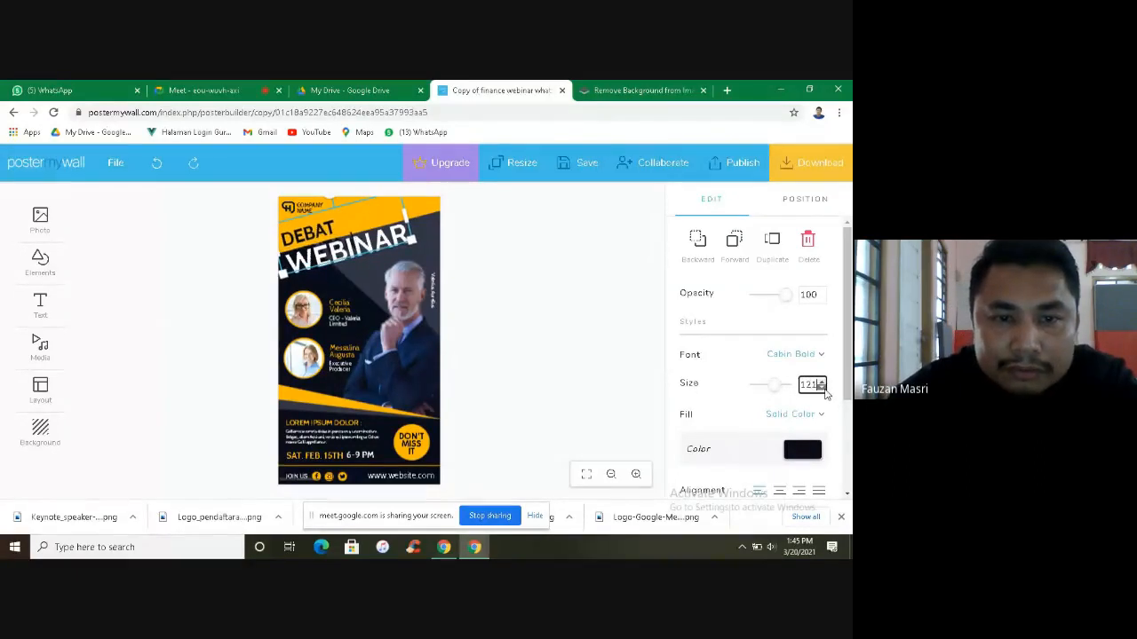
Step: Widen the DEBAT text box towards the flyer's edge and extend its text to DEBAT MANTAN
drag(850, 267, 849, 265)
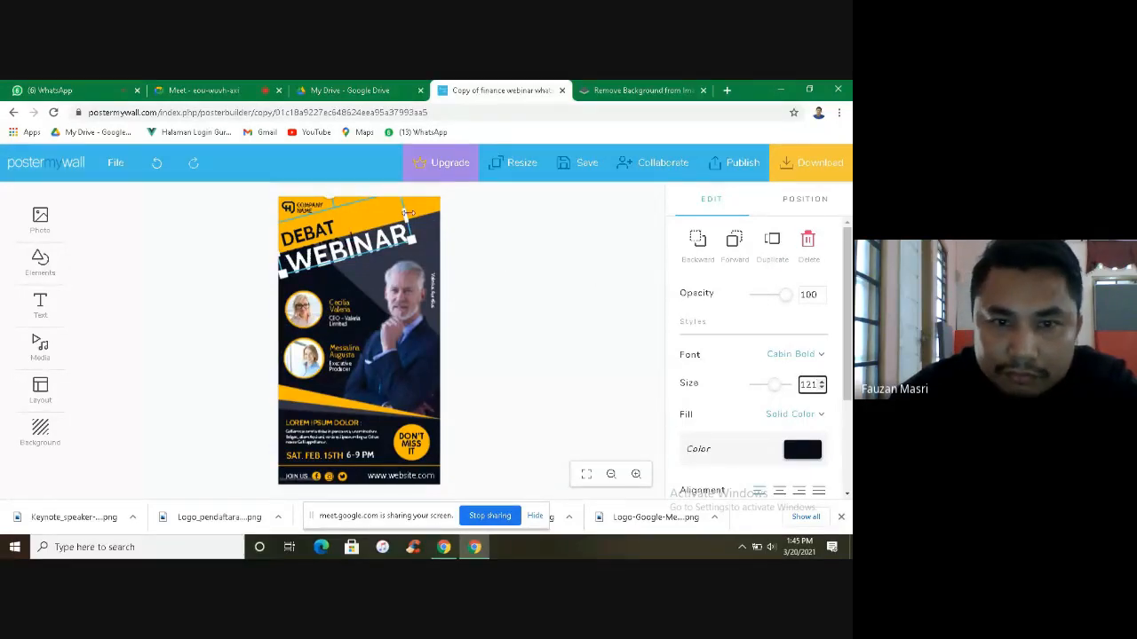
drag(408, 214, 432, 206)
click(414, 206)
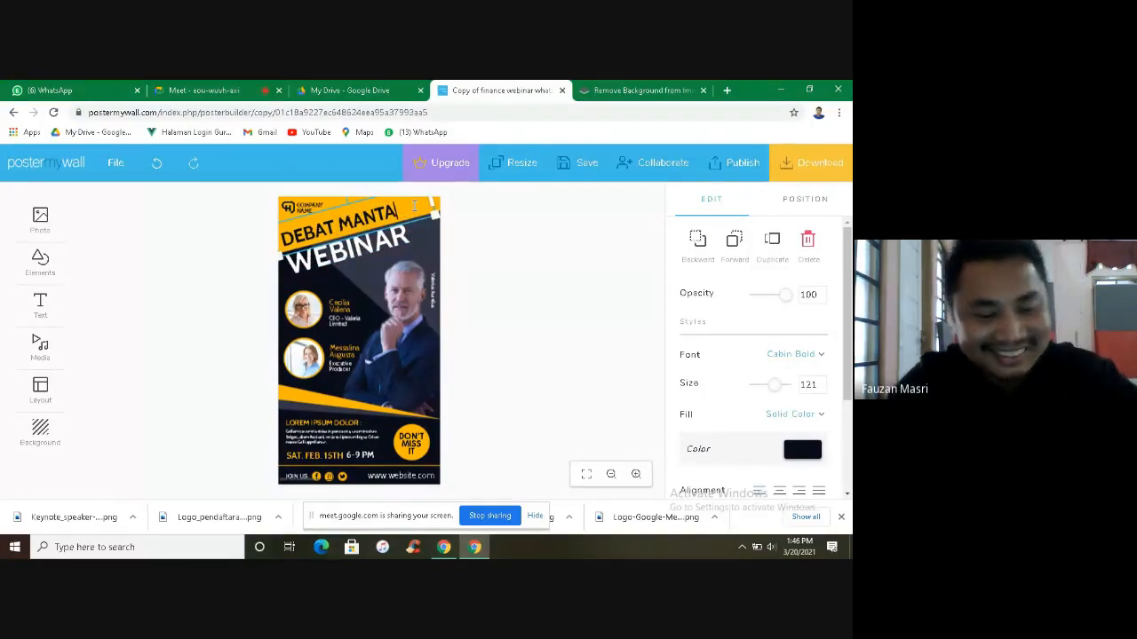
text(N)
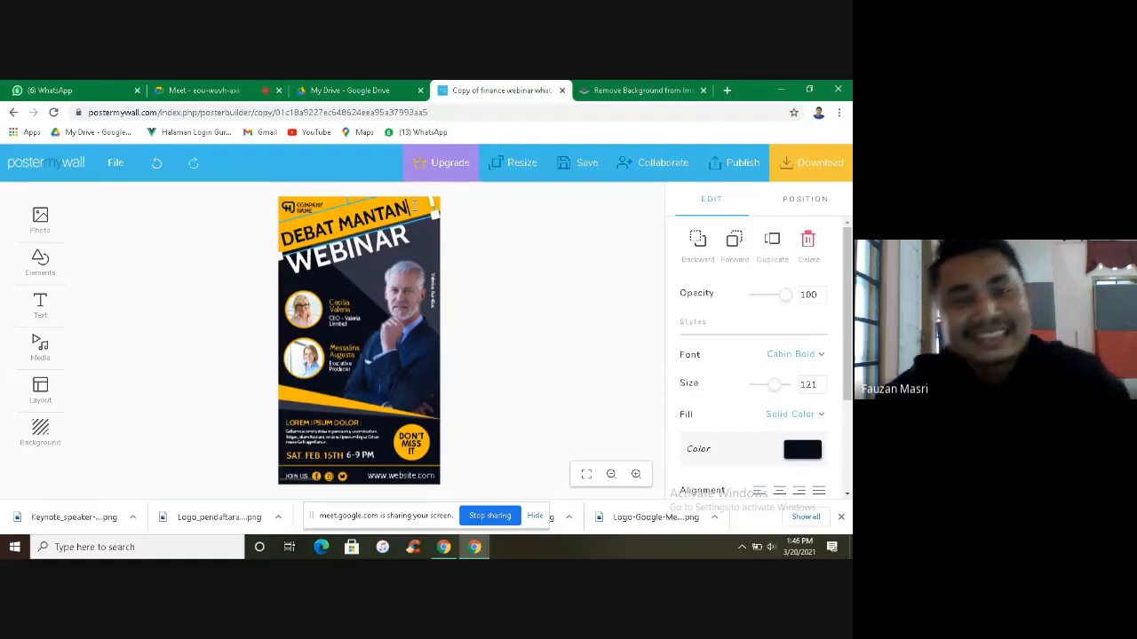
Step: Replace the word WEBINAR in the white second heading line with PRESIDEN USA
click(302, 264)
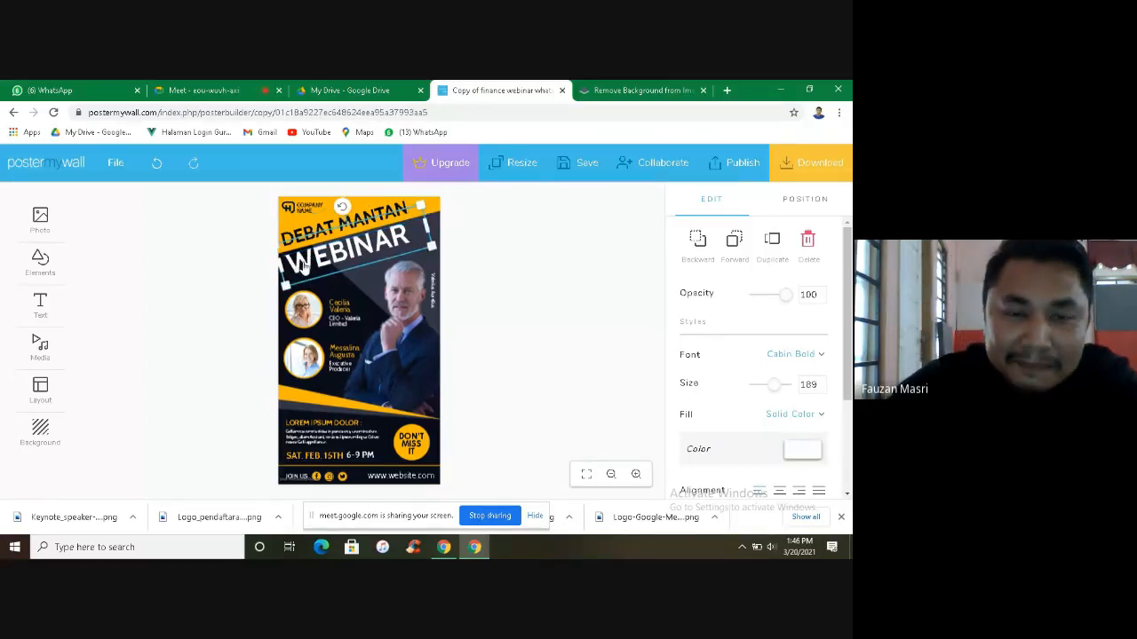
click(402, 243)
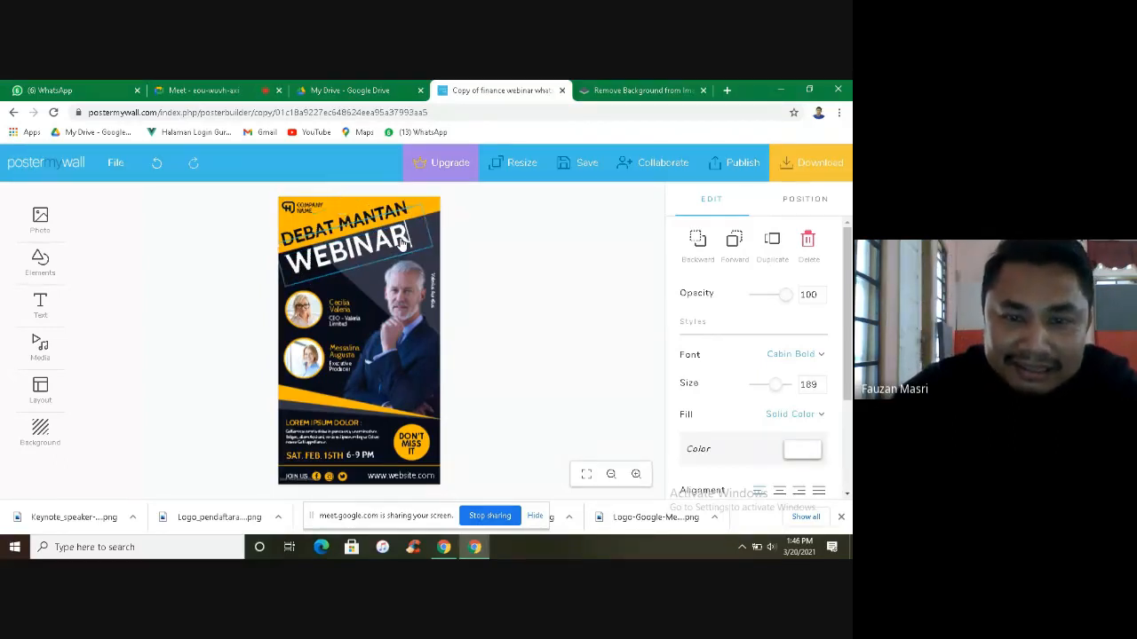
key(BackSpace)
key(BackSpace)
key(BackSpace)
key(BackSpace)
key(BackSpace)
key(BackSpace)
key(BackSpace)
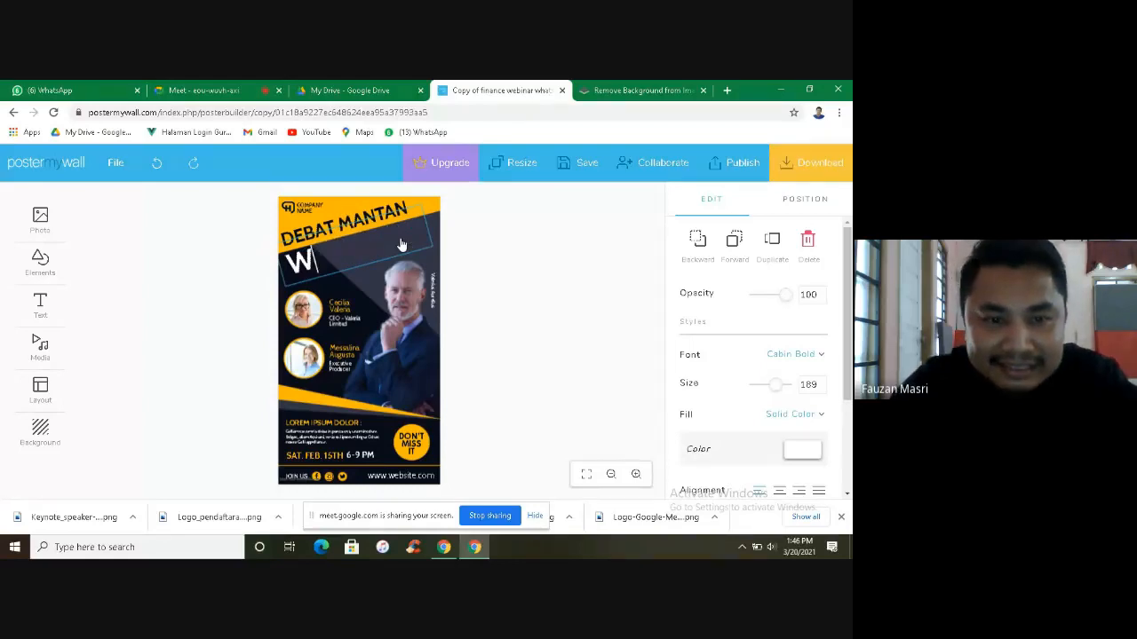
text(PRE)
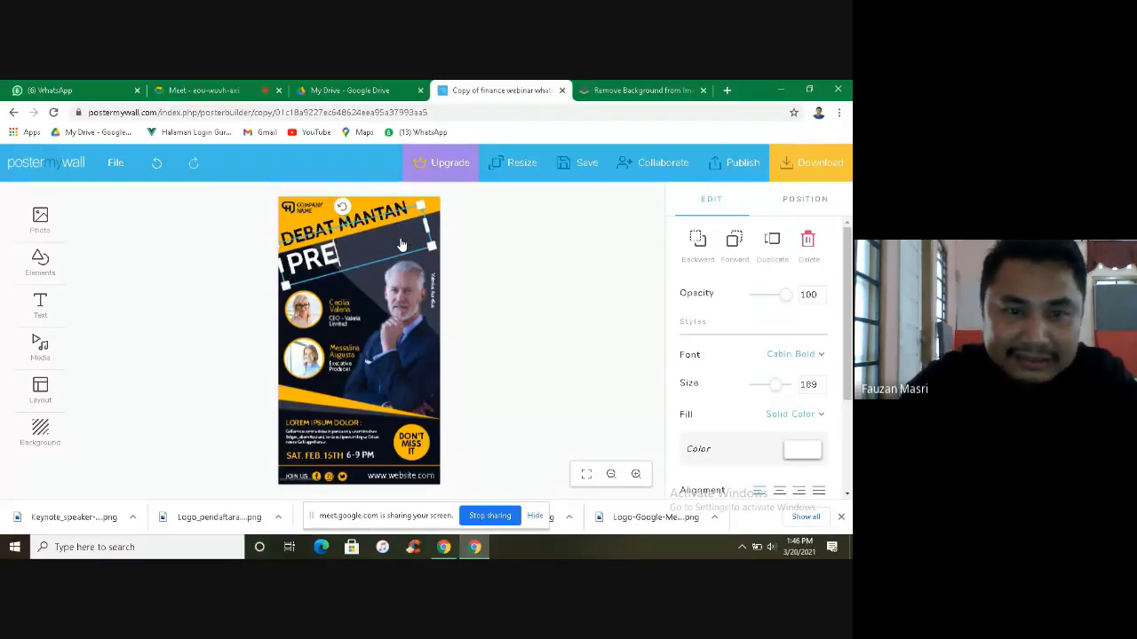
text(SIDEN)
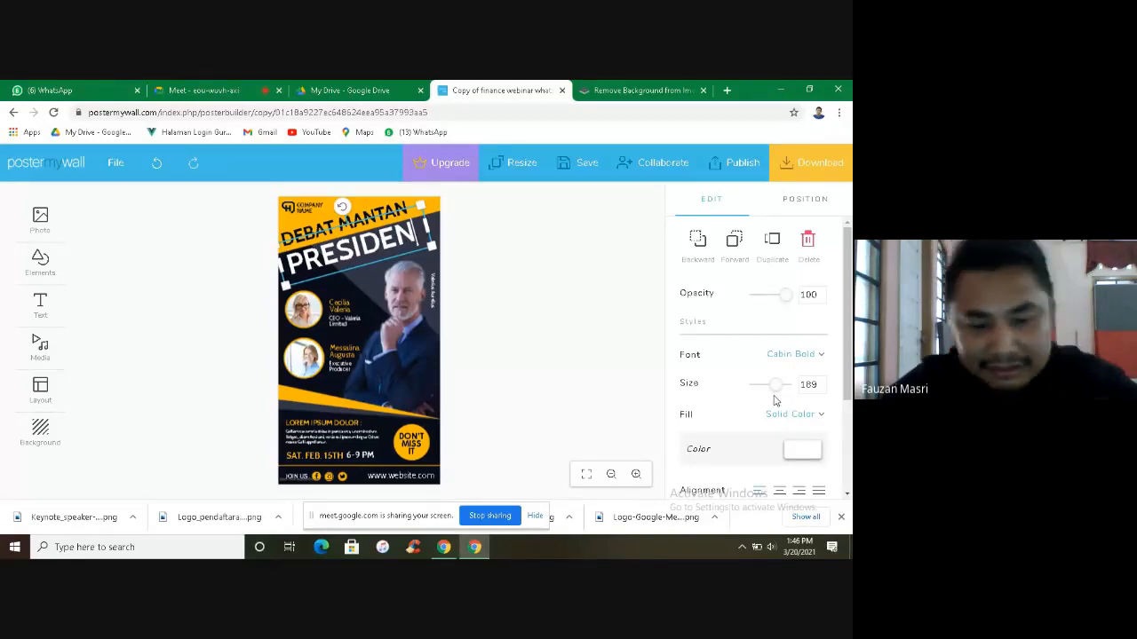
text( USA)
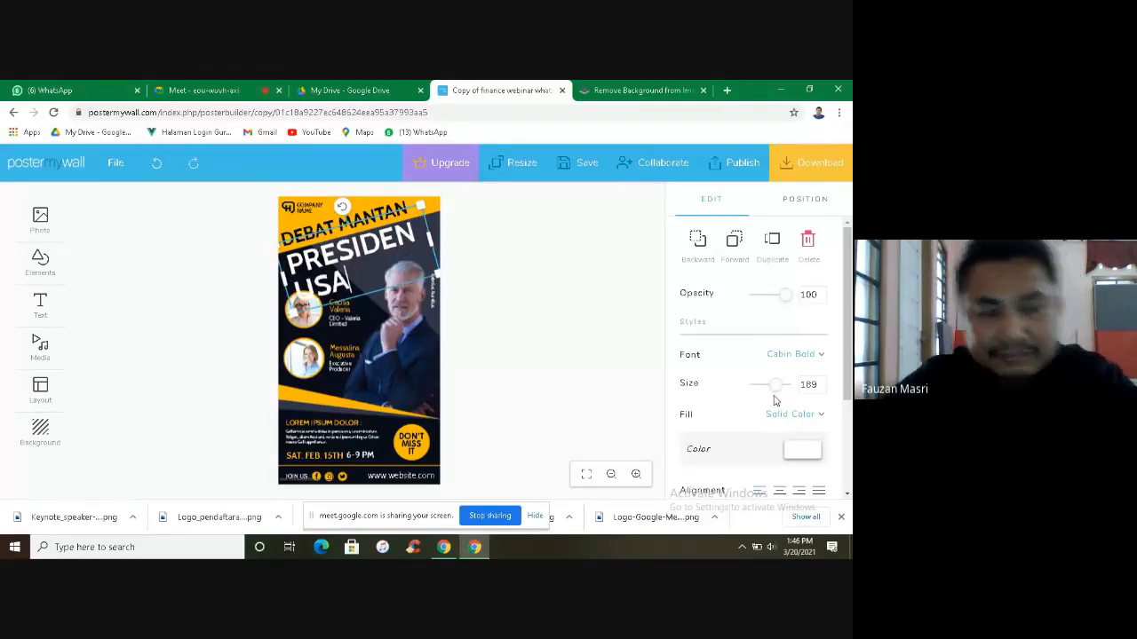
Step: Reduce the font size of the white PRESIDEN USA heading to 139
click(819, 389)
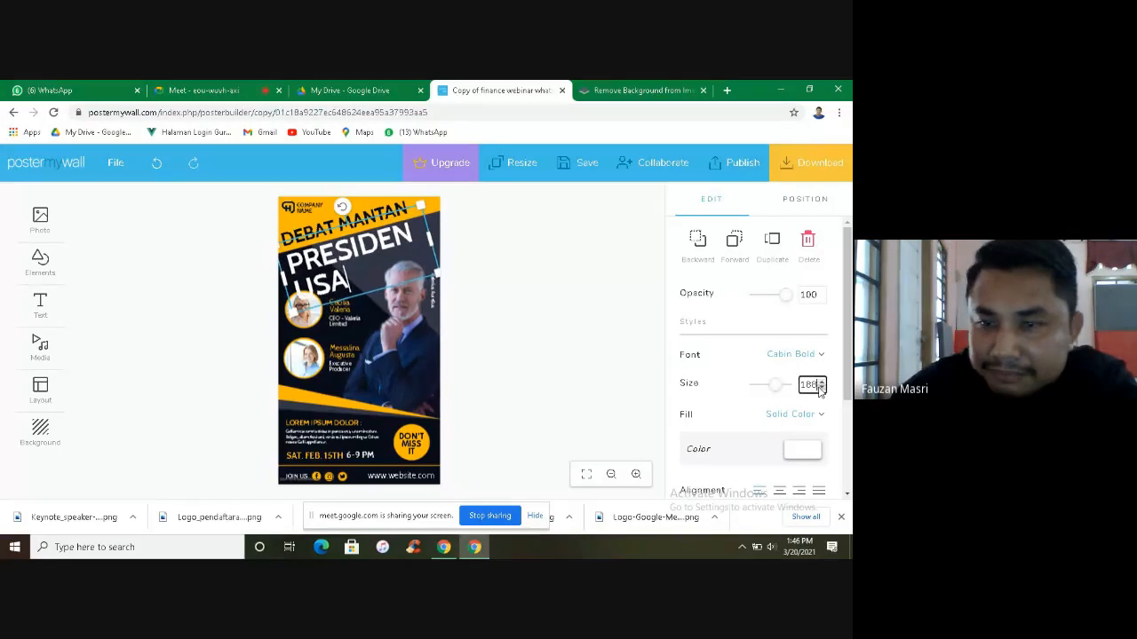
click(819, 389)
click(819, 389)
click(820, 389)
click(820, 389)
click(820, 389)
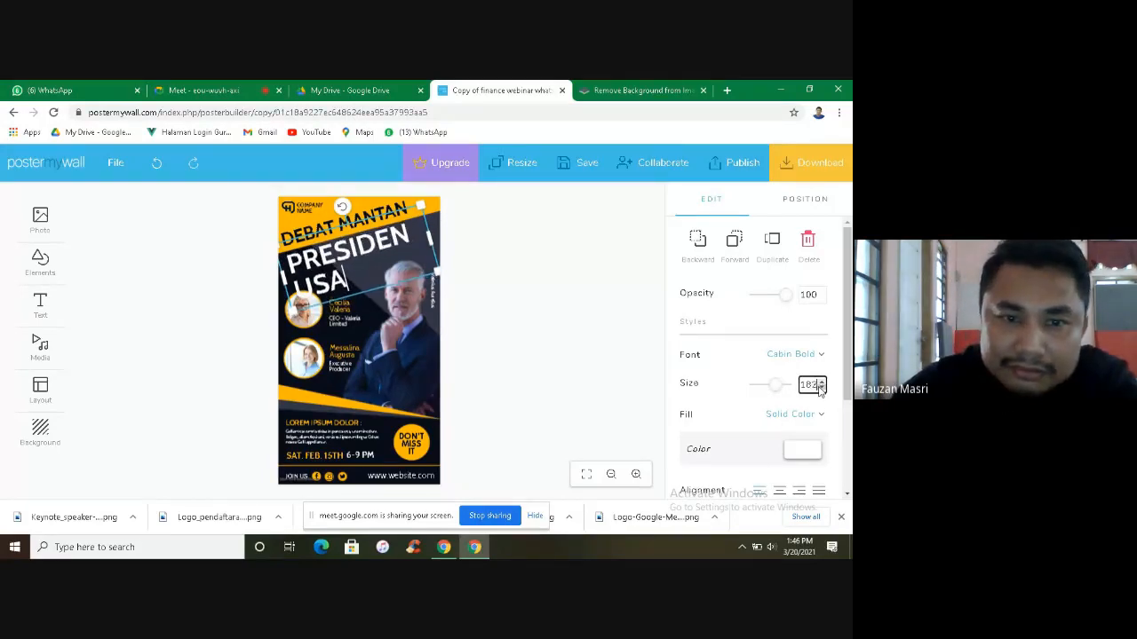
click(820, 389)
click(820, 389)
click(819, 389)
click(819, 389)
click(820, 389)
click(820, 389)
click(820, 389)
click(820, 389)
click(820, 389)
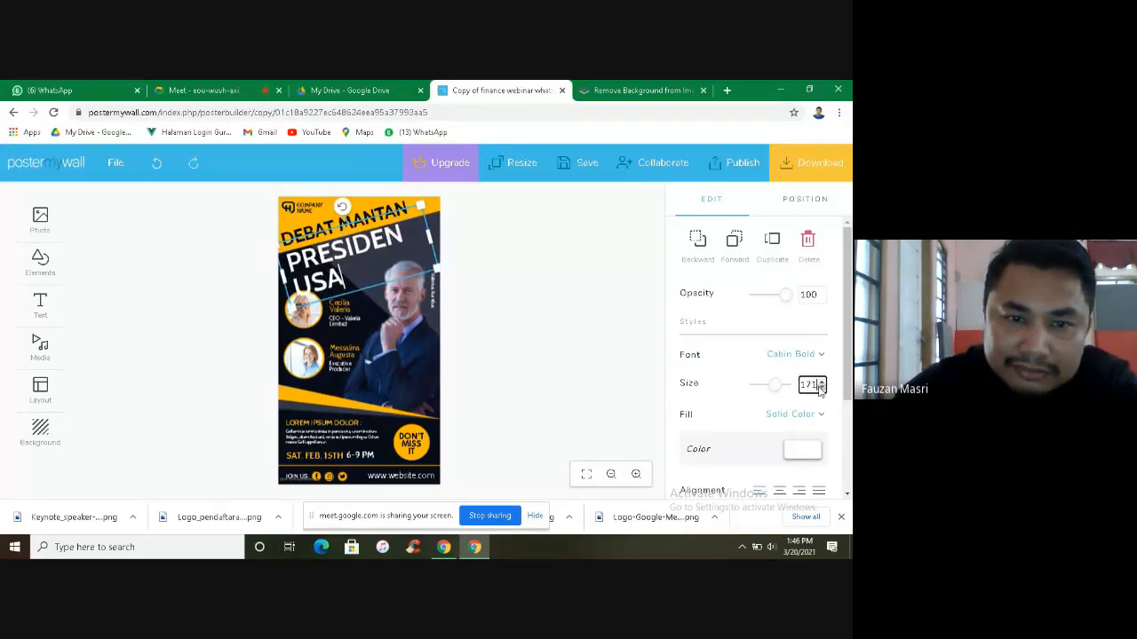
click(820, 389)
click(820, 389)
click(820, 389)
click(820, 389)
click(819, 389)
click(820, 389)
click(819, 389)
click(820, 389)
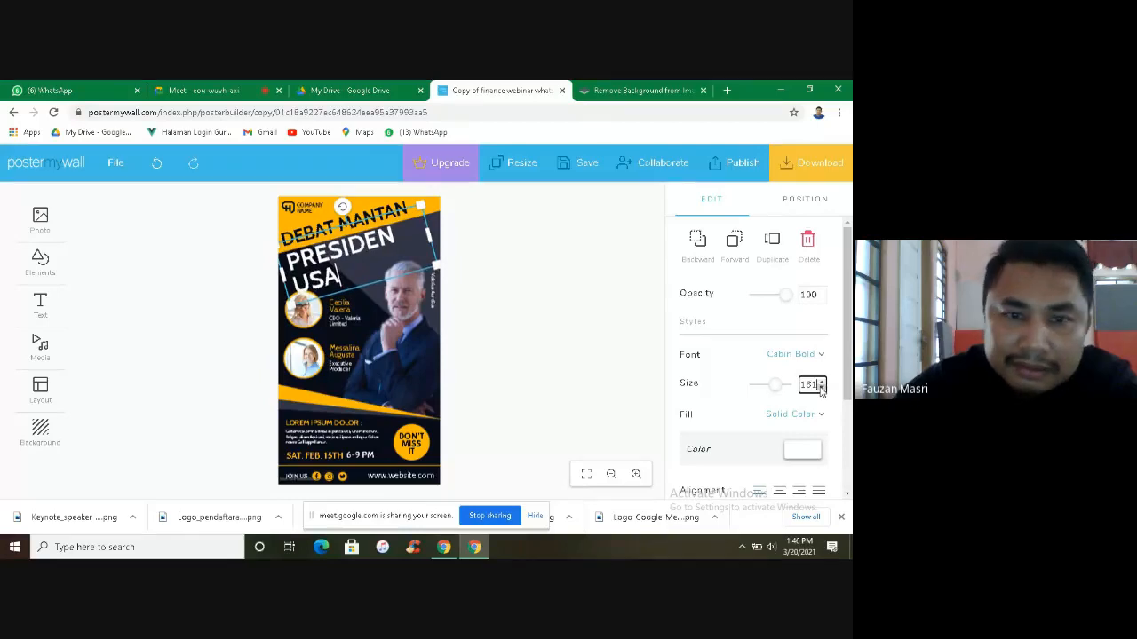
click(820, 389)
click(820, 389)
click(820, 389)
click(820, 389)
click(820, 389)
click(820, 389)
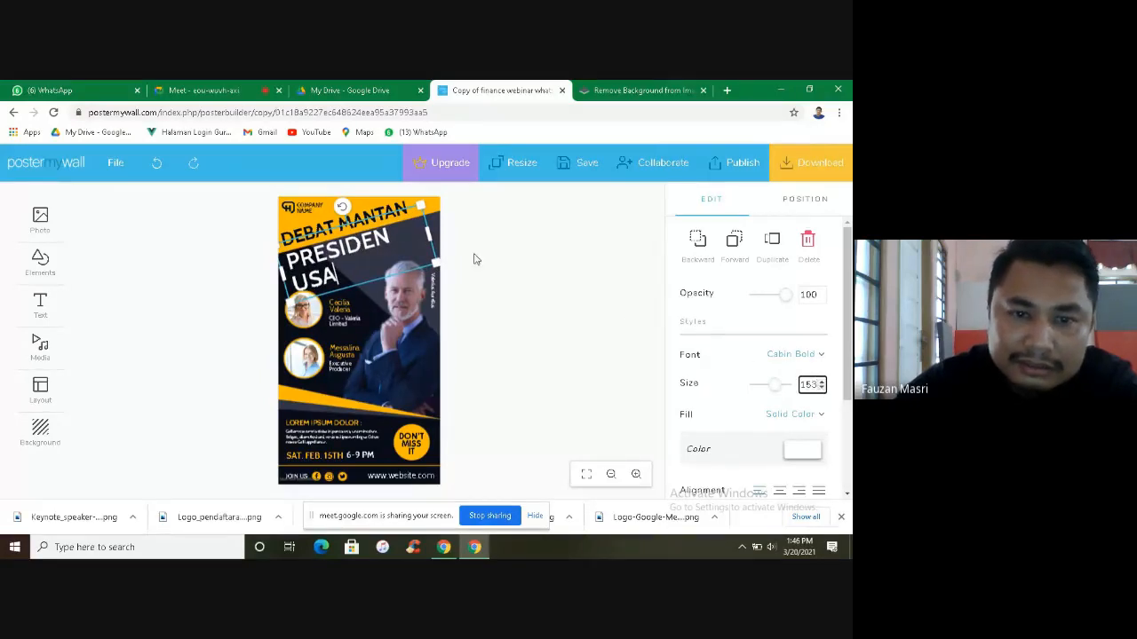
click(819, 389)
click(819, 389)
click(820, 389)
click(819, 389)
click(820, 389)
click(820, 389)
click(820, 389)
click(819, 389)
click(820, 389)
click(820, 389)
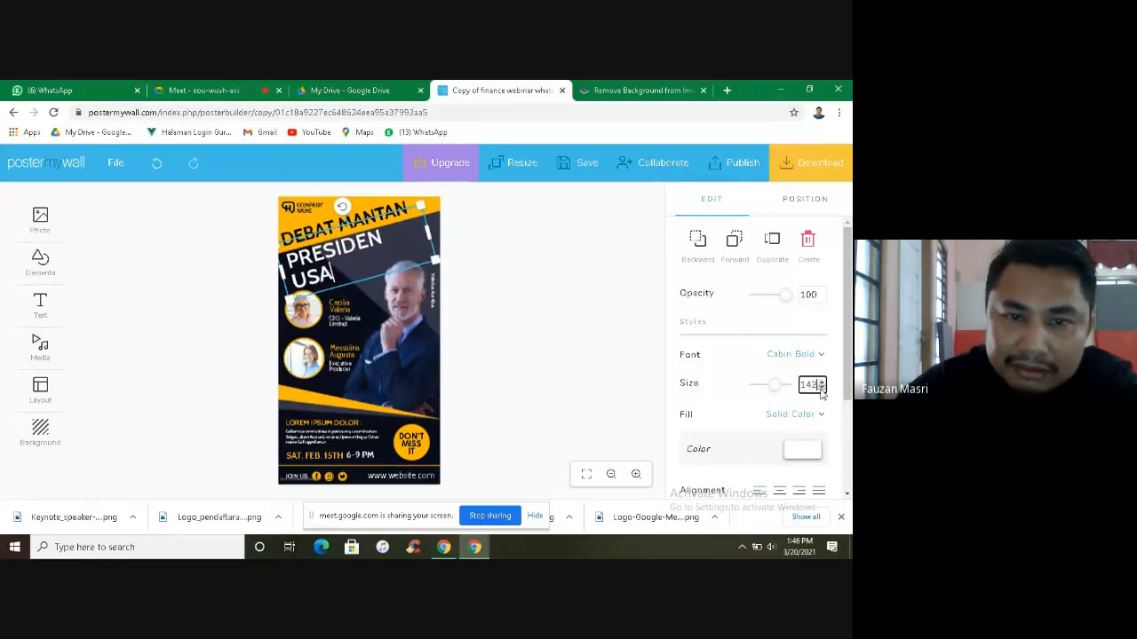
click(820, 389)
click(819, 389)
click(820, 389)
click(819, 389)
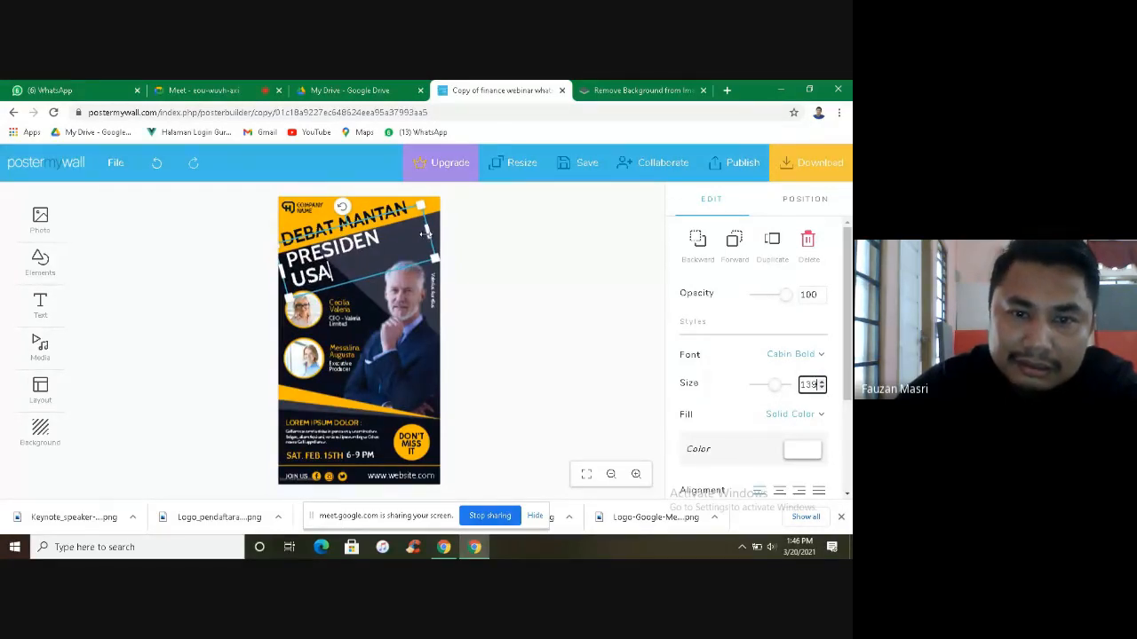
Step: Widen the PRESIDEN USA text box so that the heading fits on a single line below DEBAT MANTAN
drag(427, 232, 452, 232)
click(453, 231)
drag(347, 249, 347, 252)
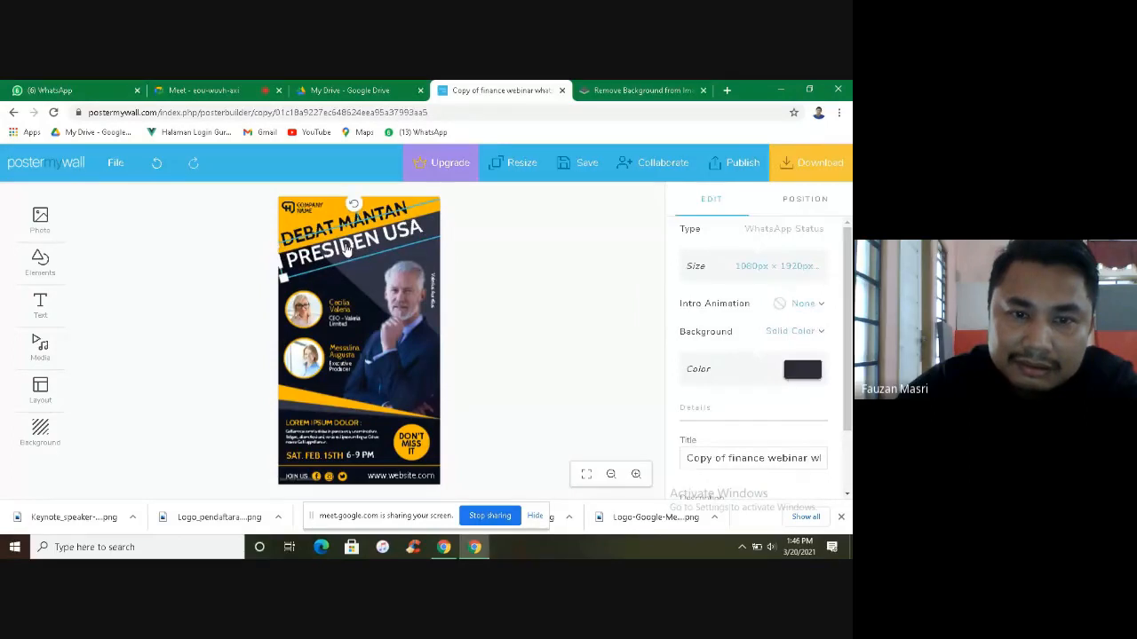
Step: Nudge the DEBAT MANTAN heading slightly so that it lines up above PRESIDEN USA
click(503, 248)
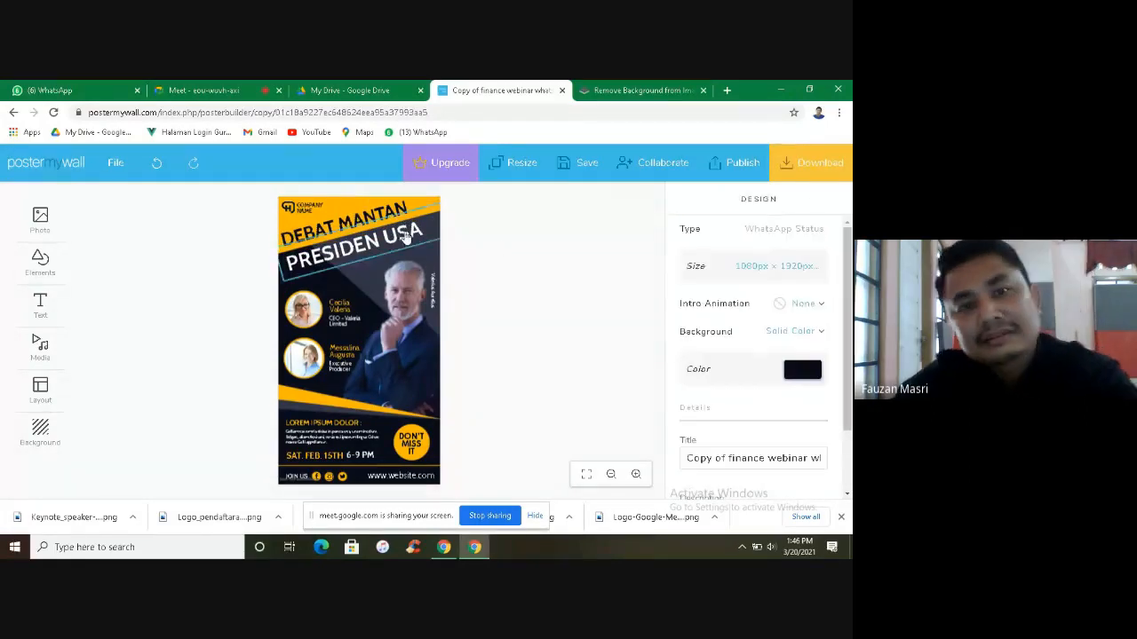
click(351, 224)
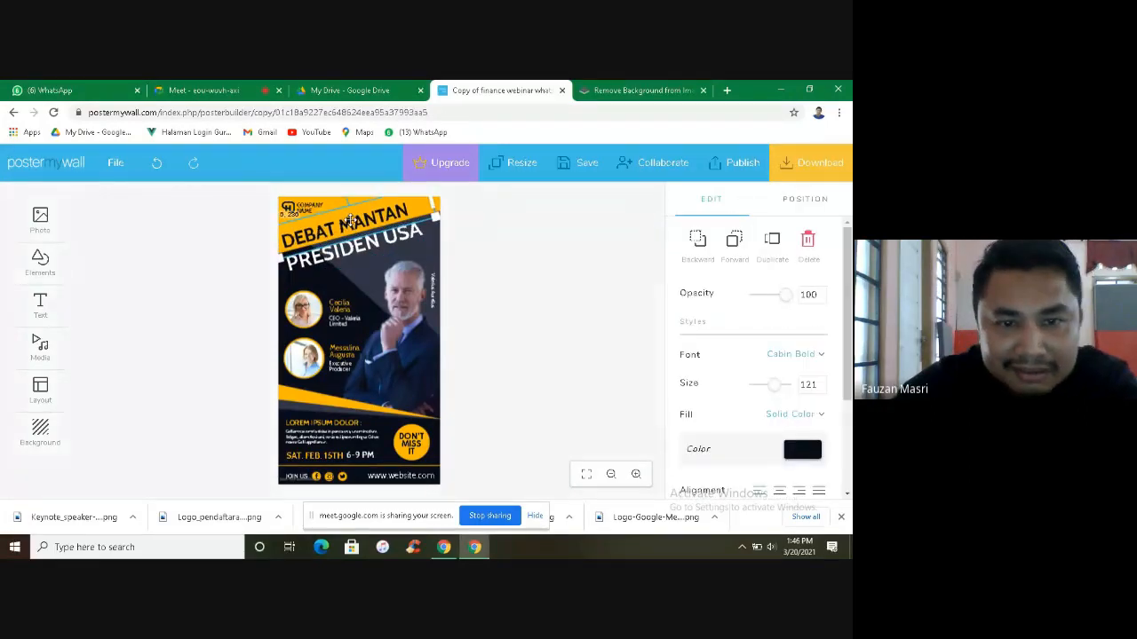
click(558, 266)
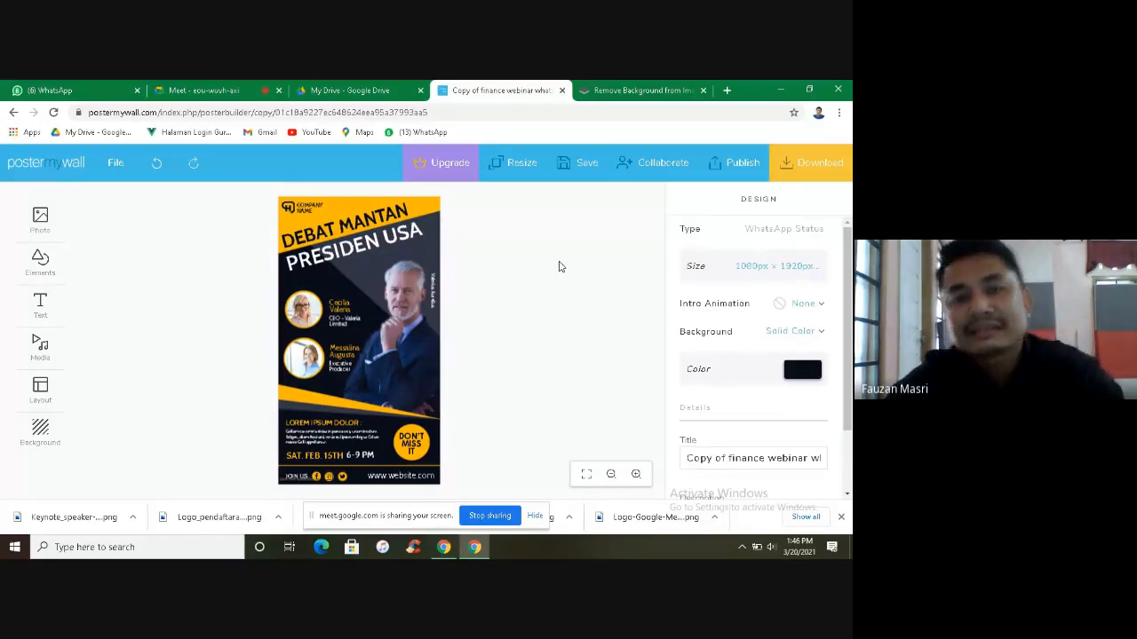
Step: Shrink the large photo of the man in the suit so that it sits below the PRESIDEN USA heading
click(398, 329)
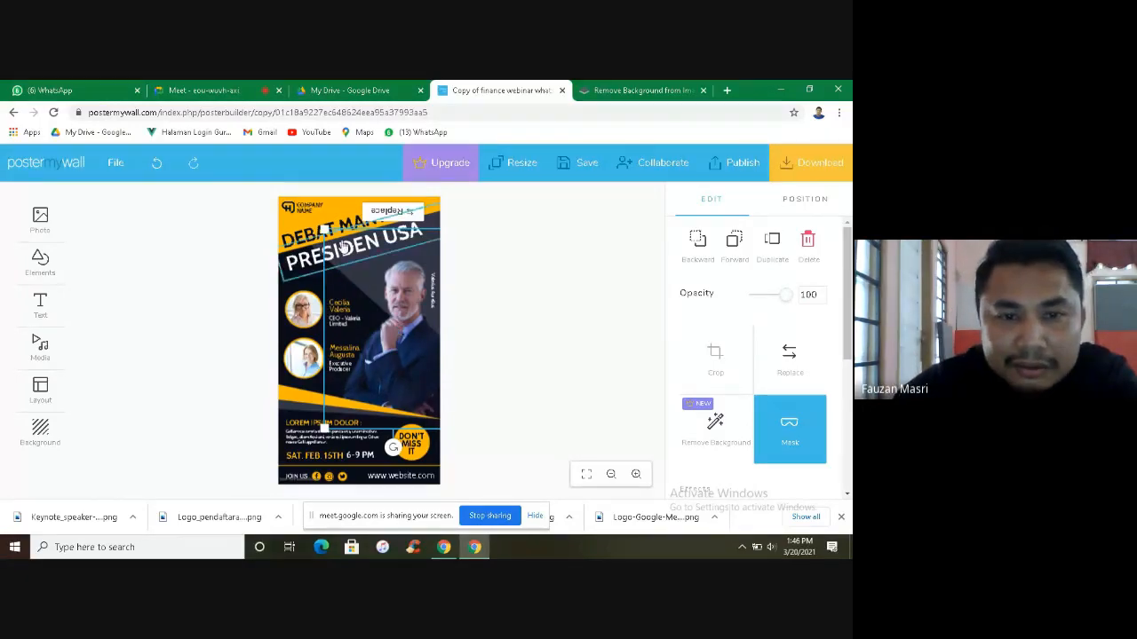
drag(324, 228, 354, 275)
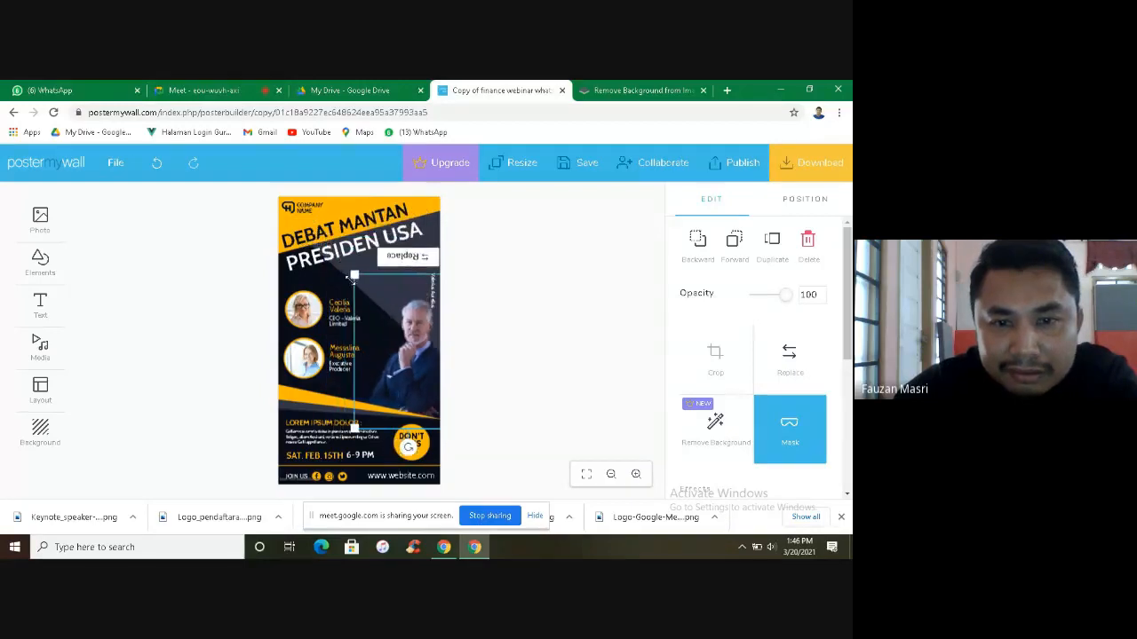
click(434, 303)
click(432, 304)
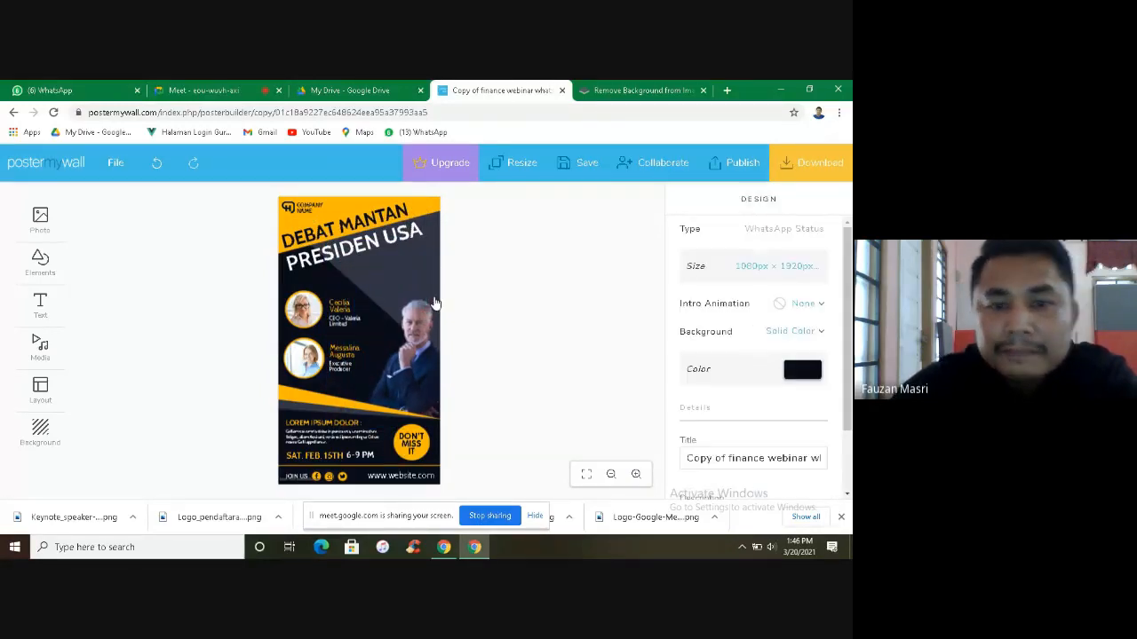
click(430, 370)
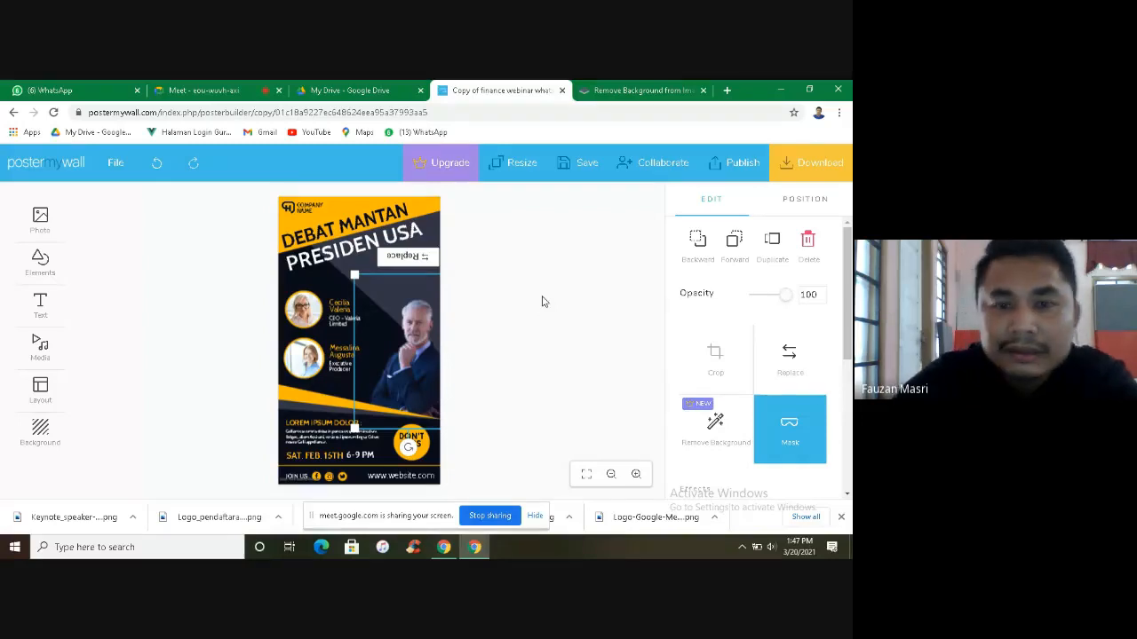
click(502, 305)
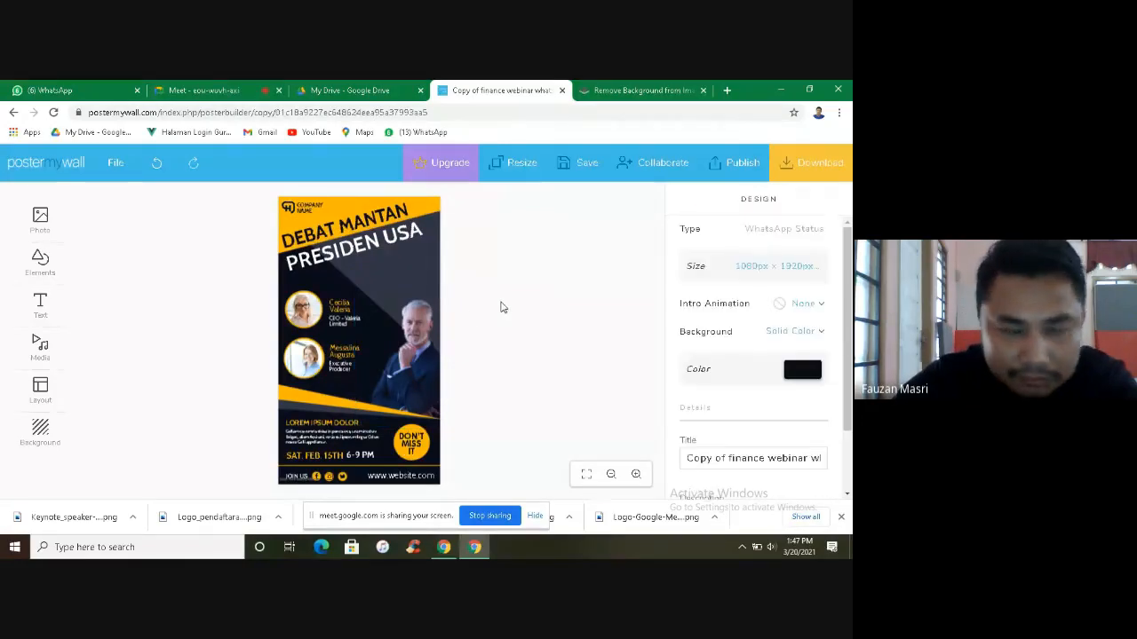
Step: Preview the downloaded Keynote_speaker-removebg-preview.png image and return to the flyer
click(402, 342)
click(62, 518)
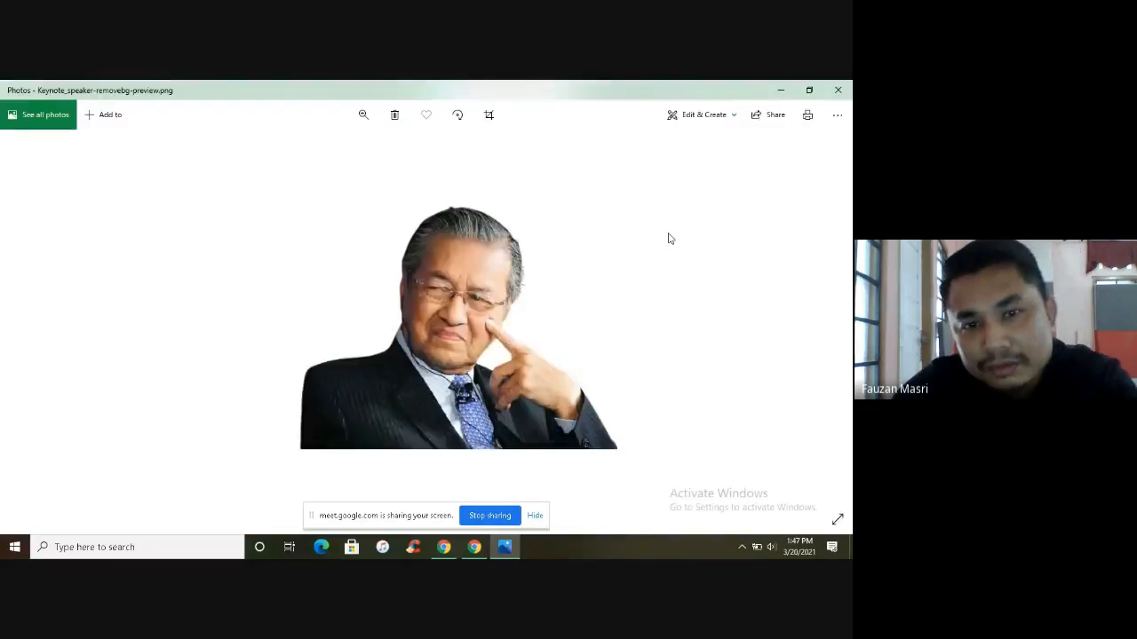
click(846, 91)
click(514, 355)
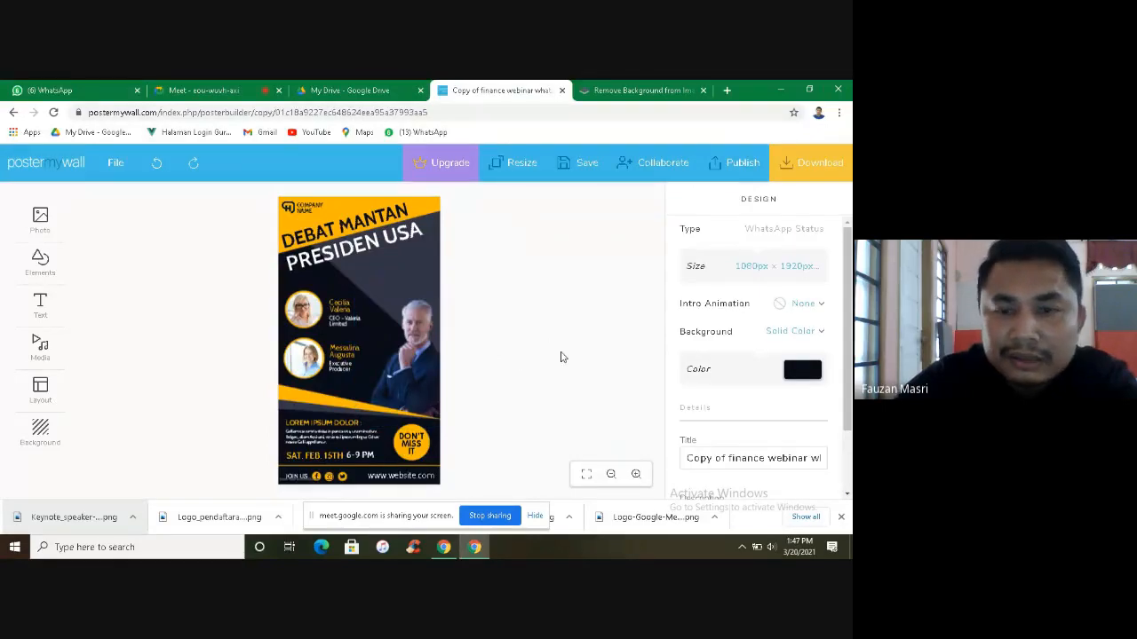
Step: Replace the large speaker photo with Keynote_speaker-removebg-preview uploaded from Downloads to My Photos, leaving the mask editor without applying a new mask
click(418, 364)
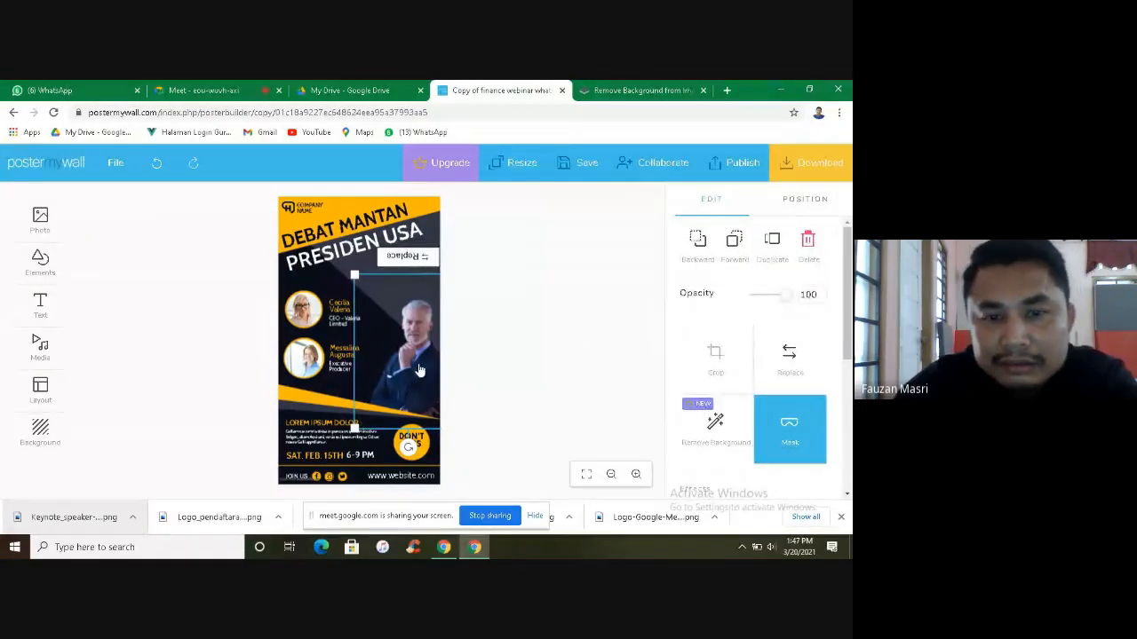
click(527, 317)
click(415, 361)
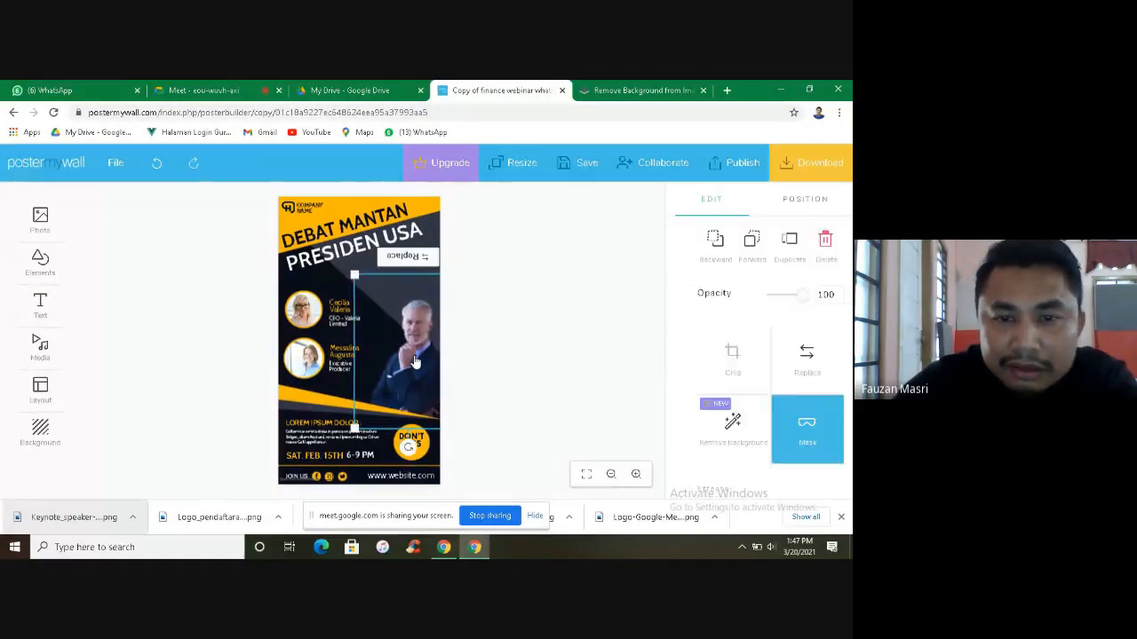
click(786, 354)
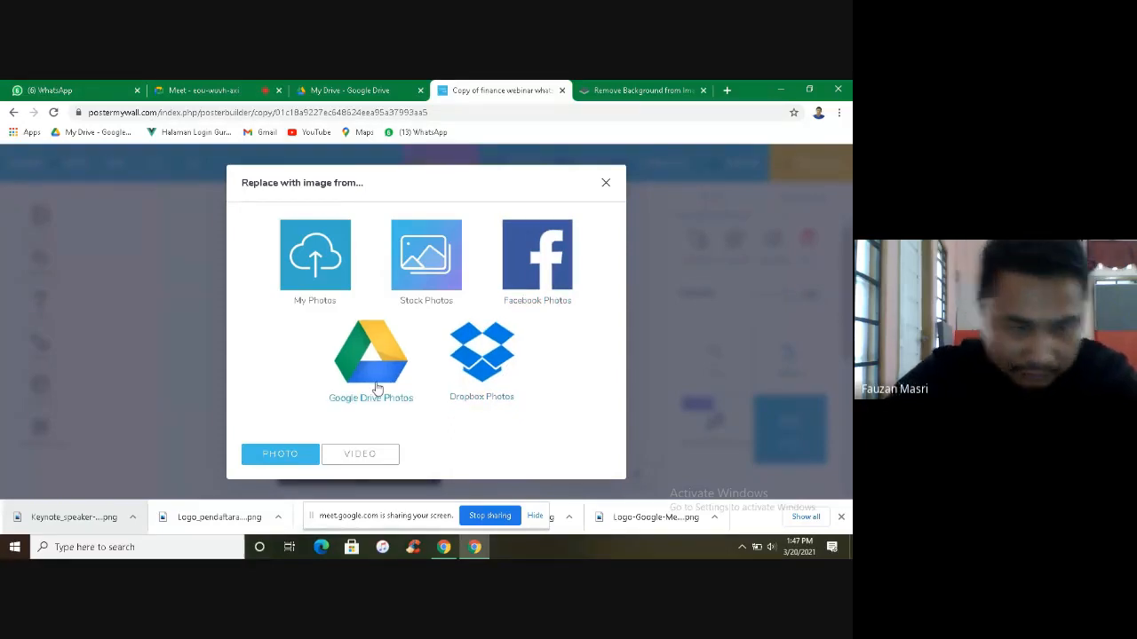
click(308, 285)
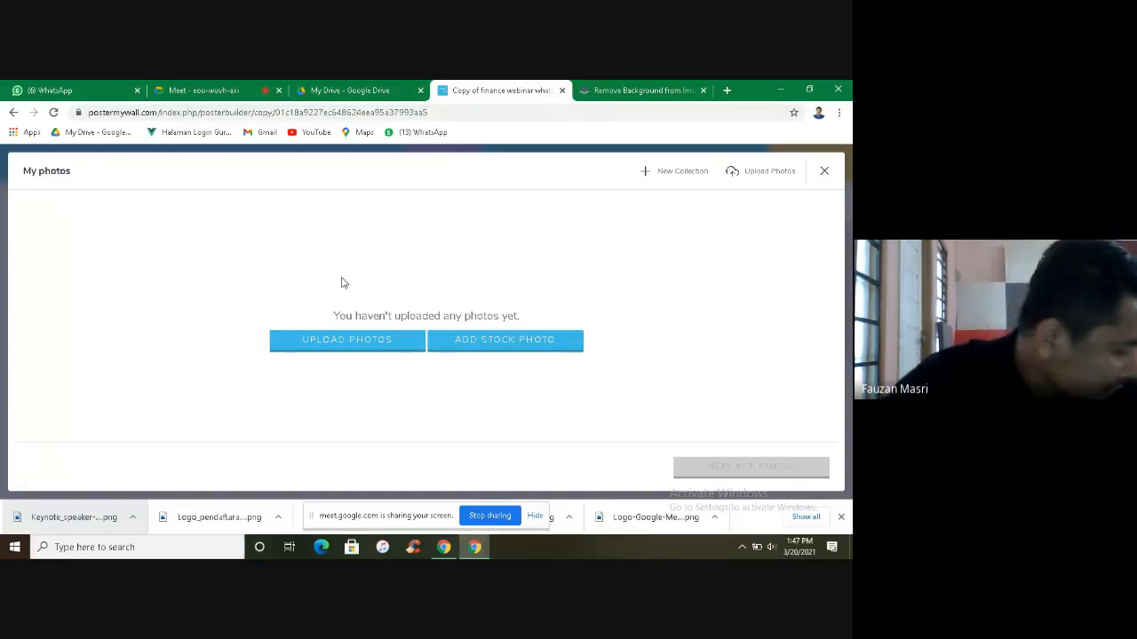
click(345, 343)
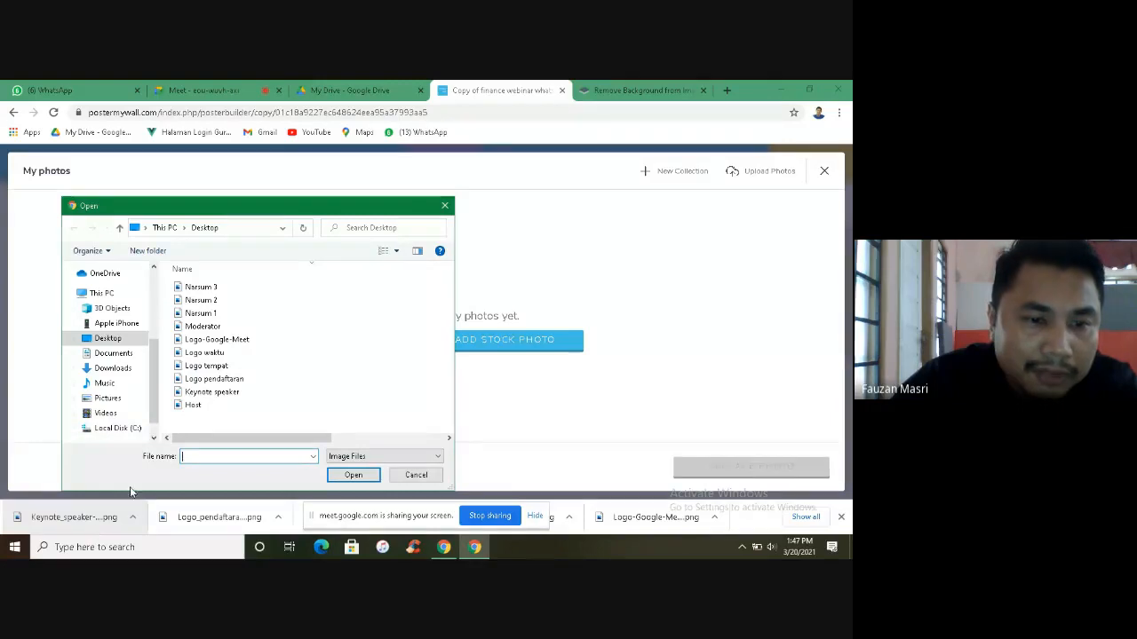
drag(155, 410, 155, 409)
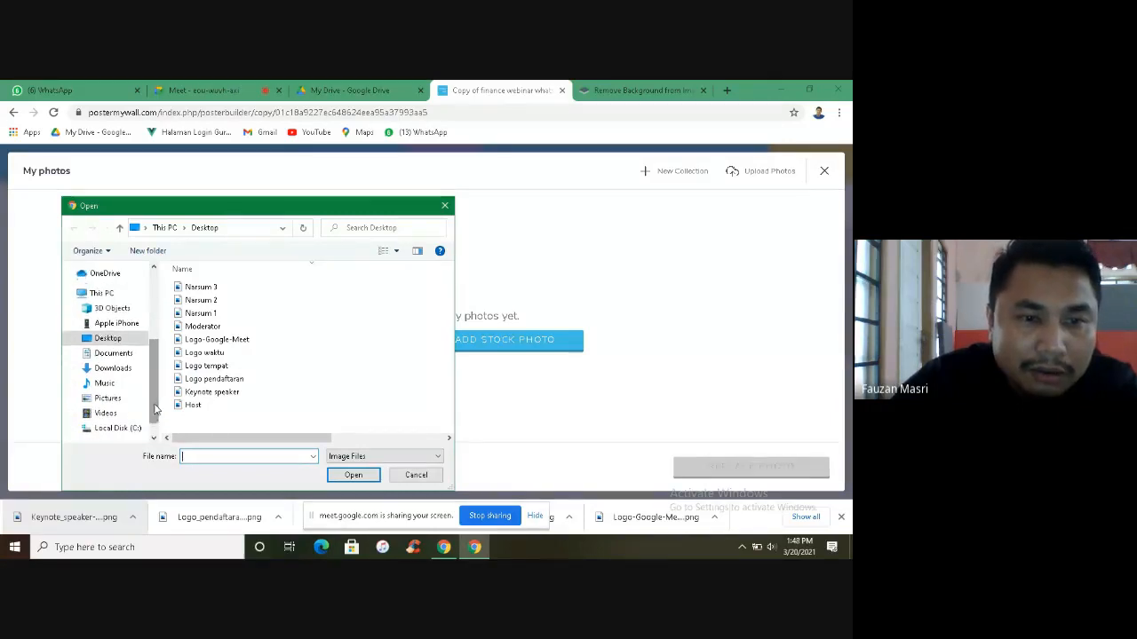
click(112, 370)
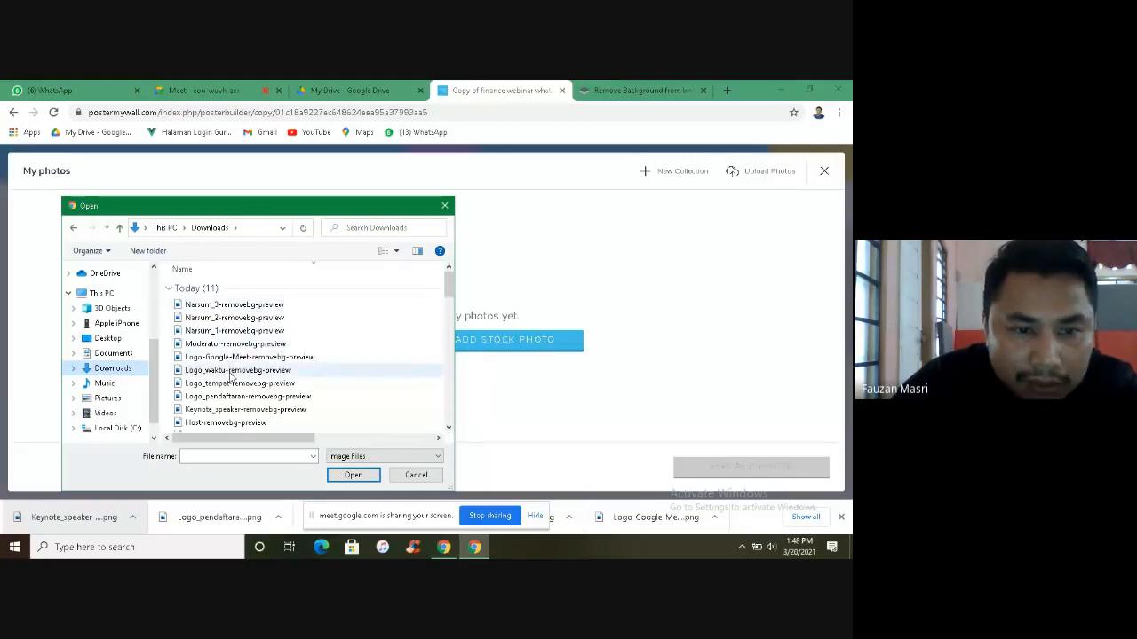
click(228, 410)
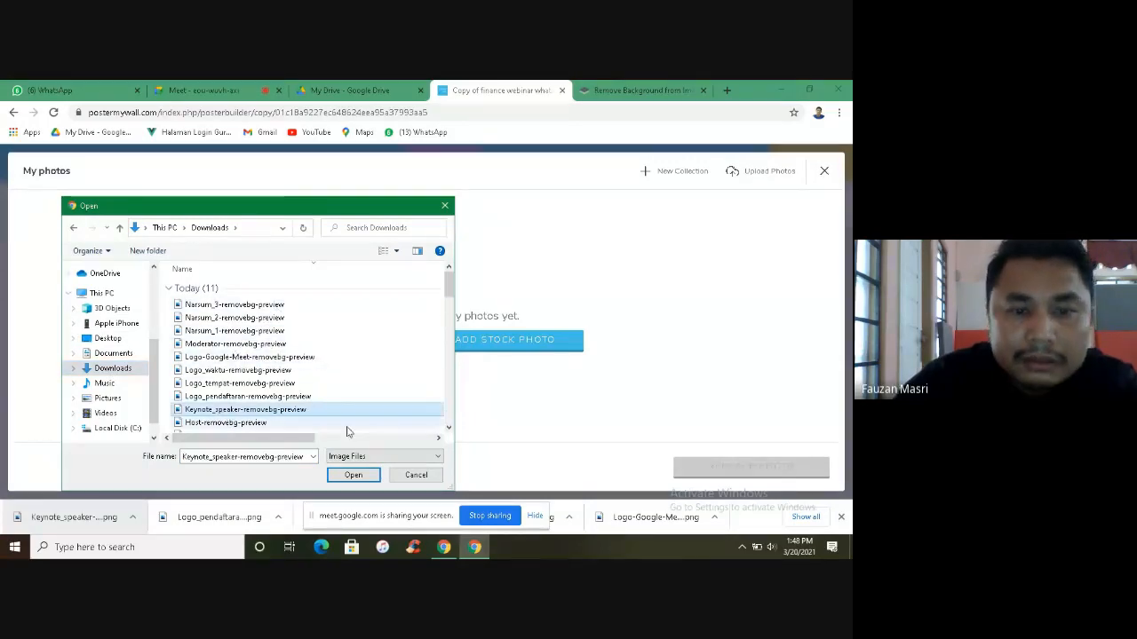
click(354, 476)
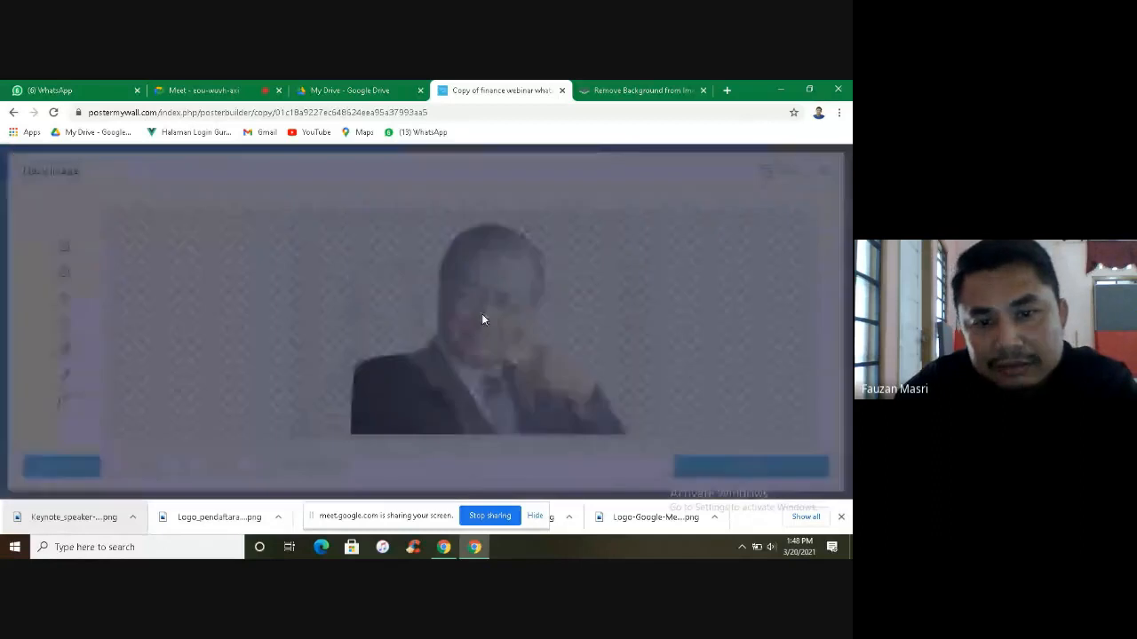
click(590, 172)
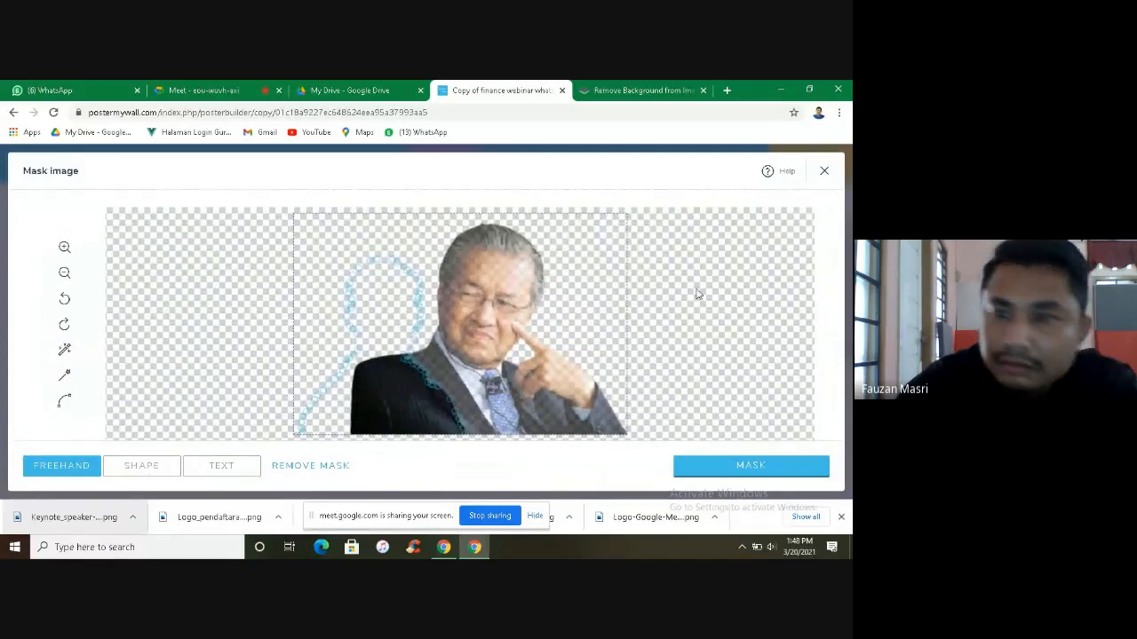
click(822, 172)
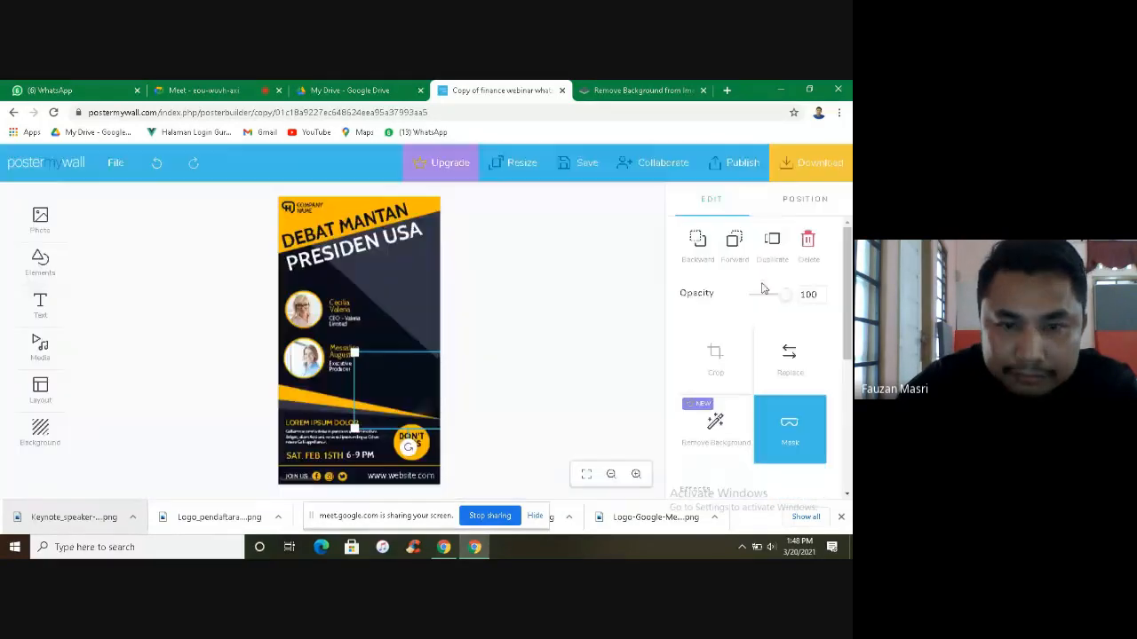
Step: Move the masked image frame inside the flyer, beside the speaker names, and replace its image with the uploaded keynote speaker photo from My Photos
click(394, 404)
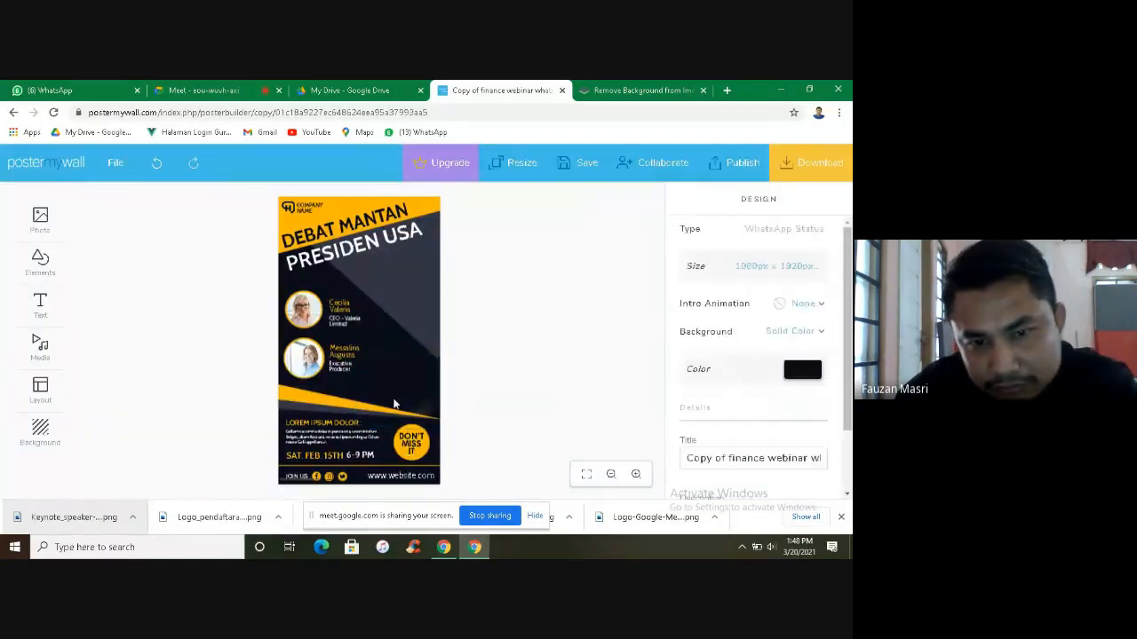
click(433, 400)
drag(432, 401, 406, 363)
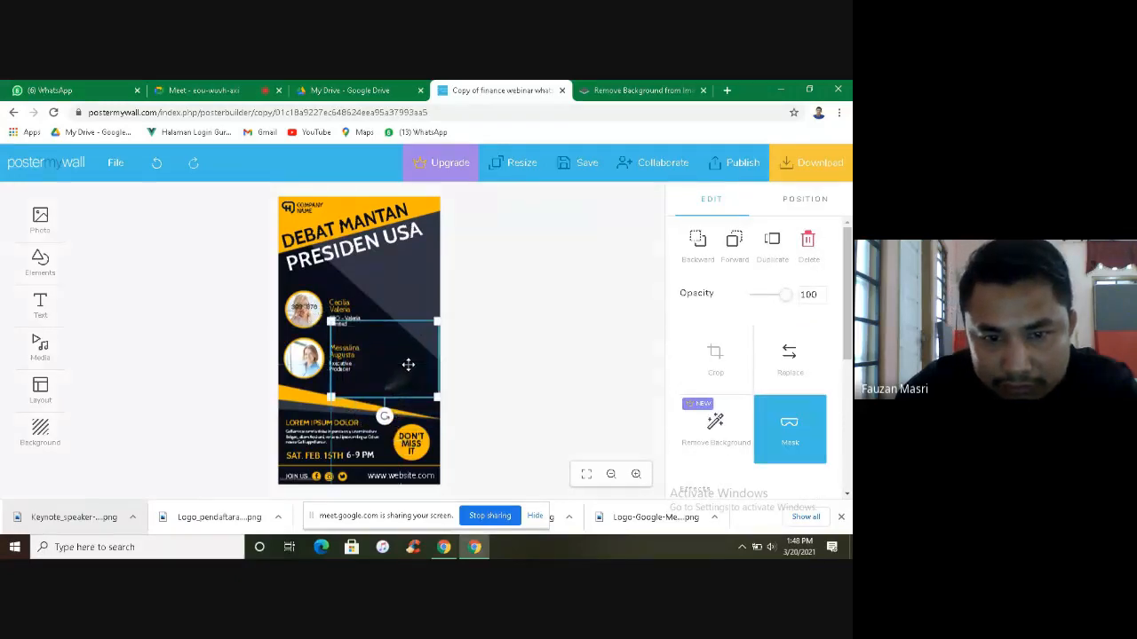
click(789, 353)
click(317, 267)
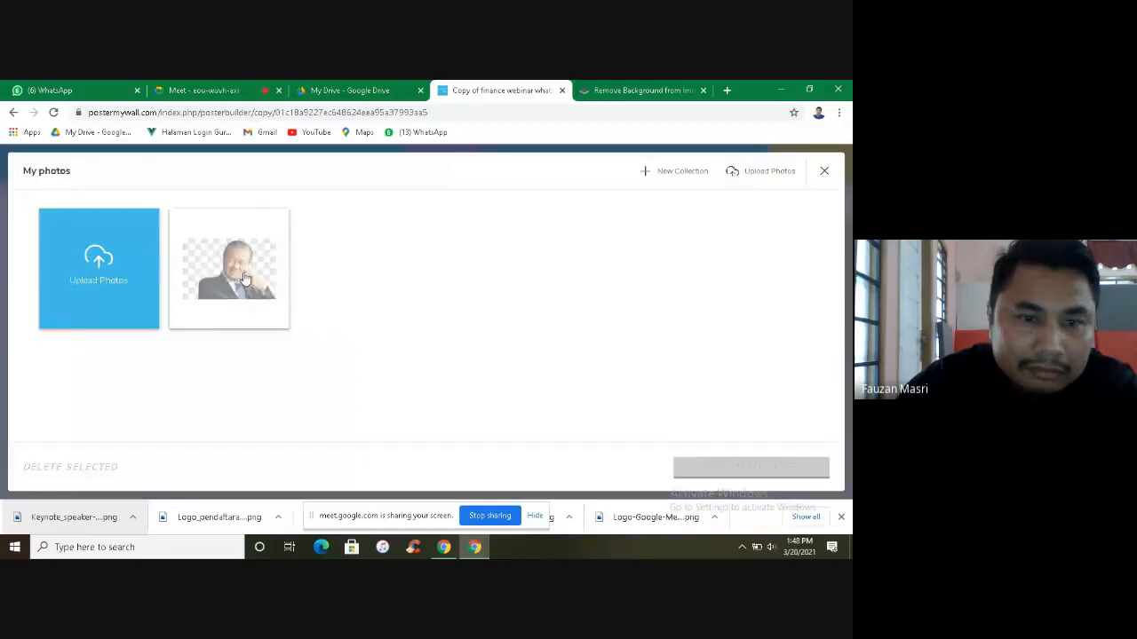
click(244, 279)
click(728, 468)
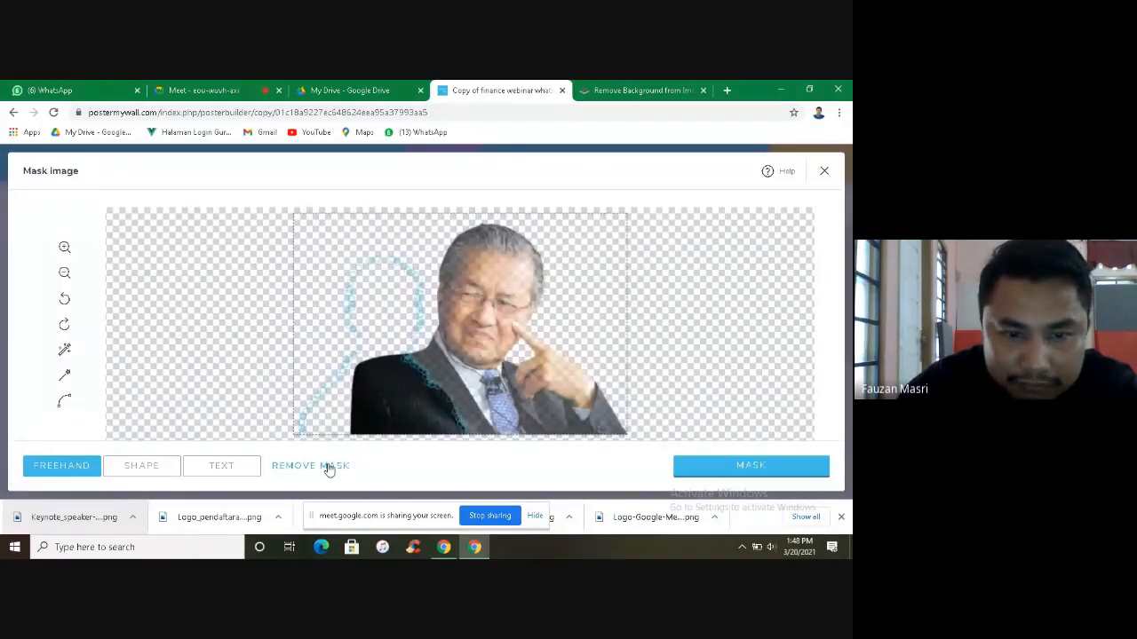
Step: Mask the keynote speaker photo with the square shape, stretched to cover the whole figure
click(147, 475)
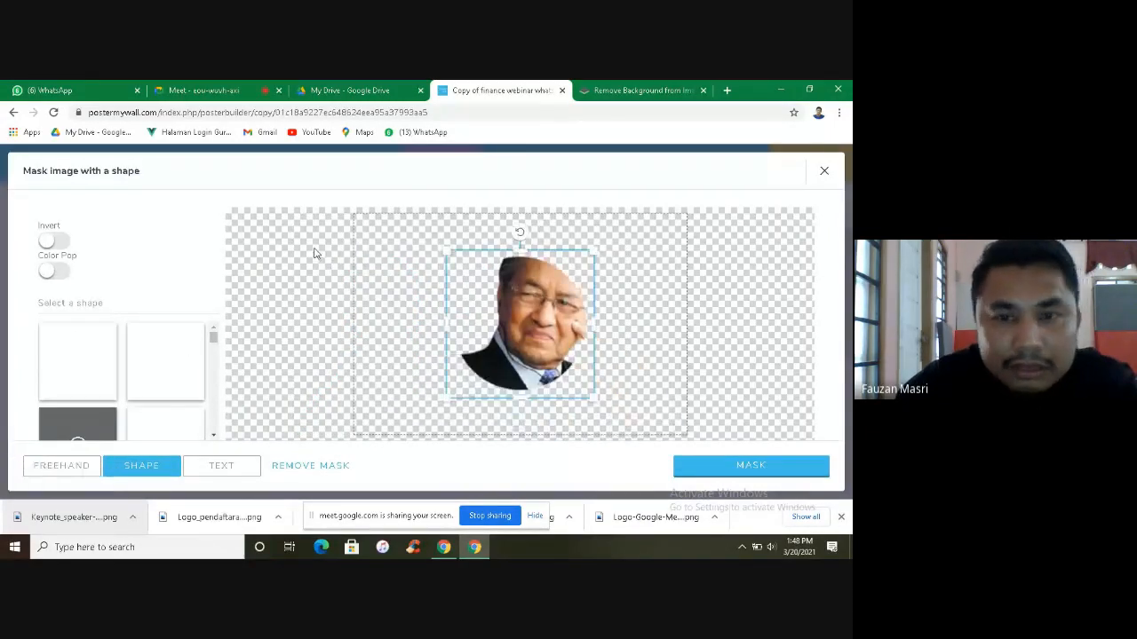
click(169, 364)
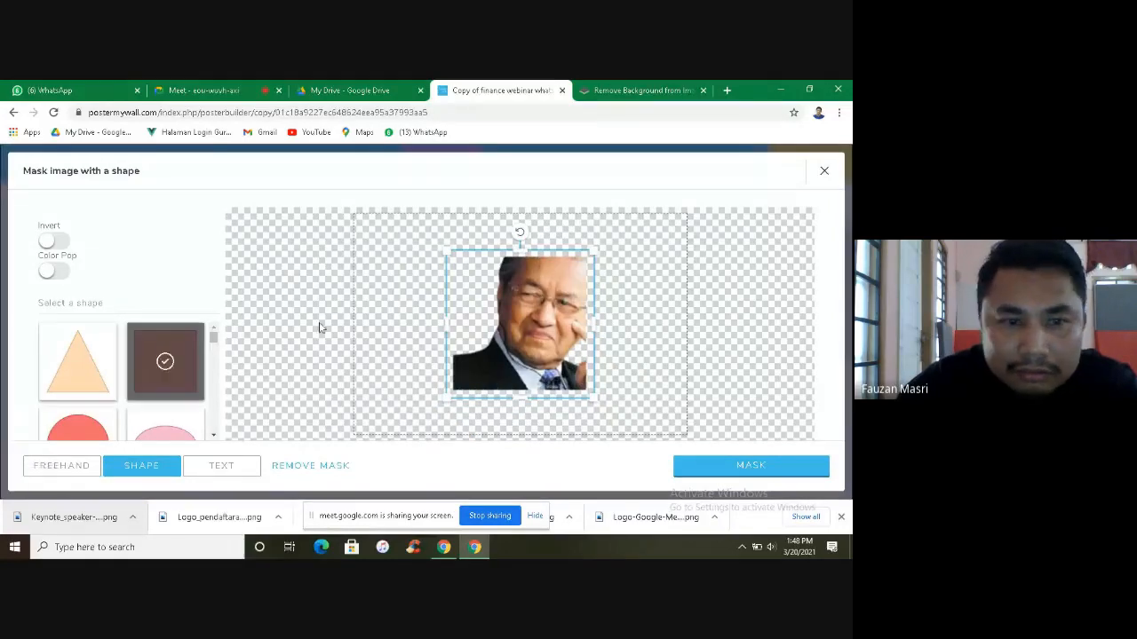
drag(441, 250, 383, 238)
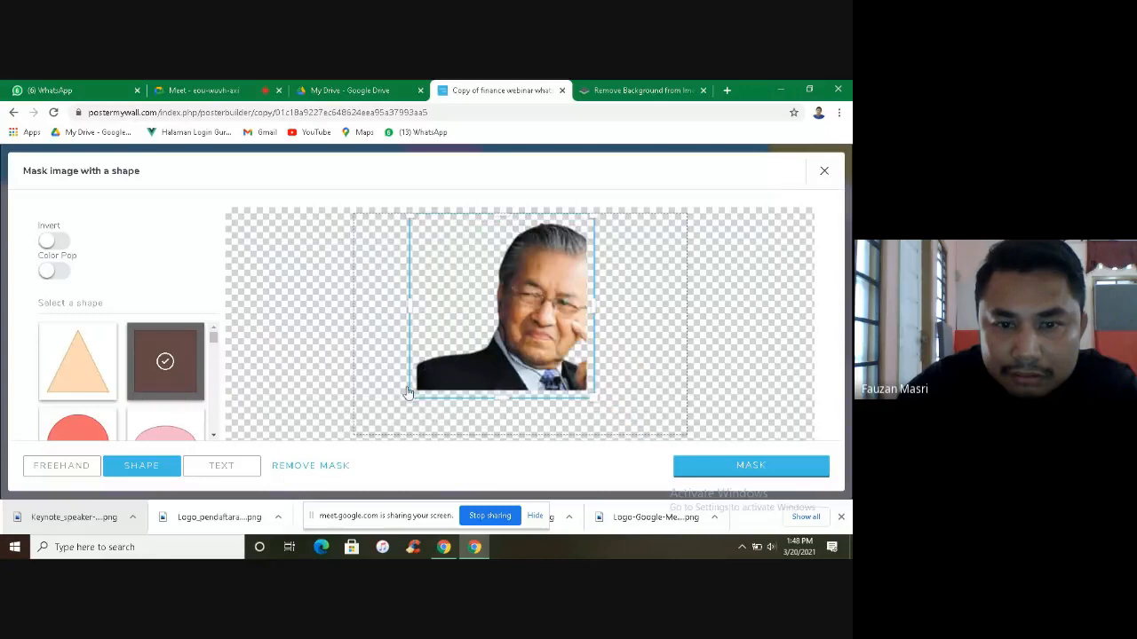
drag(408, 394, 343, 432)
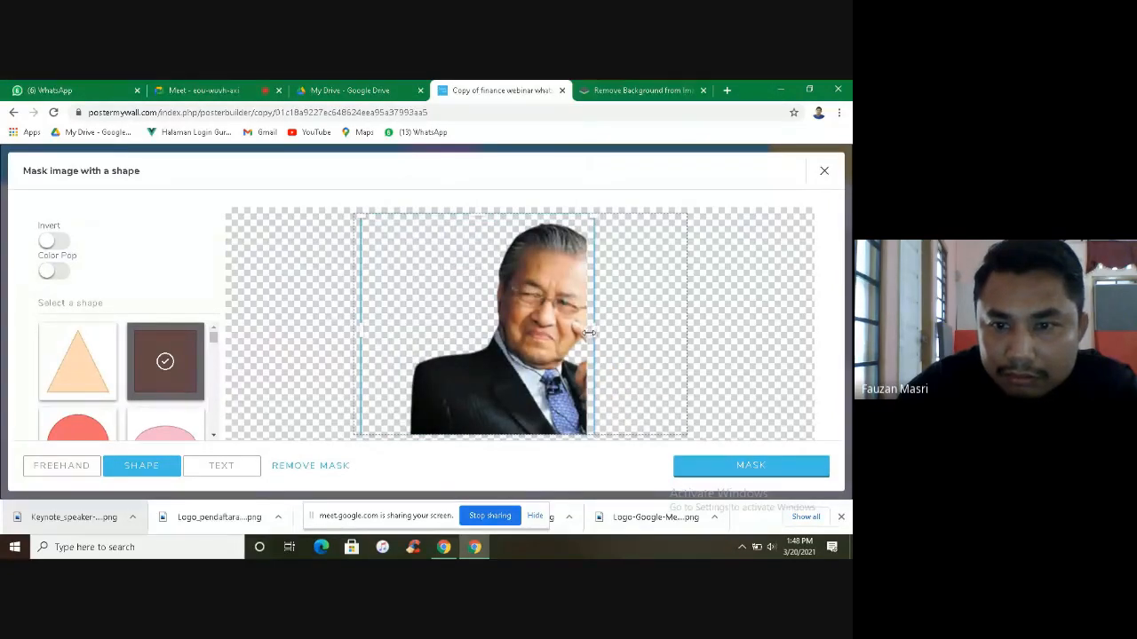
drag(588, 332, 716, 337)
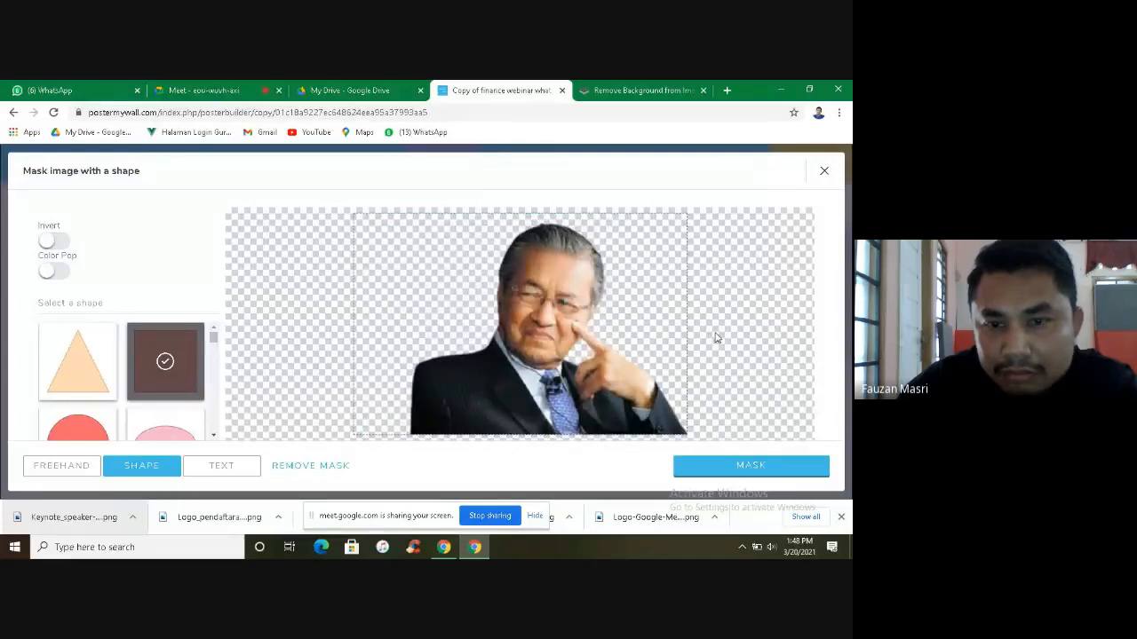
drag(359, 333, 393, 332)
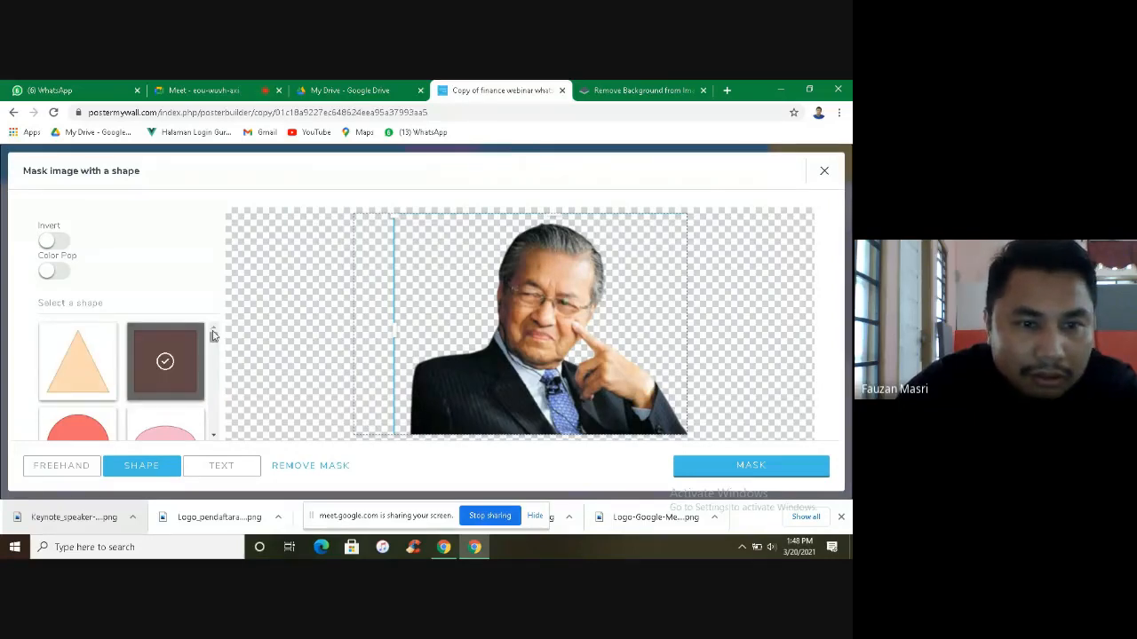
mouse_move(213, 342)
mouse_down()
mouse_move(213, 373)
mouse_move(213, 334)
mouse_up()
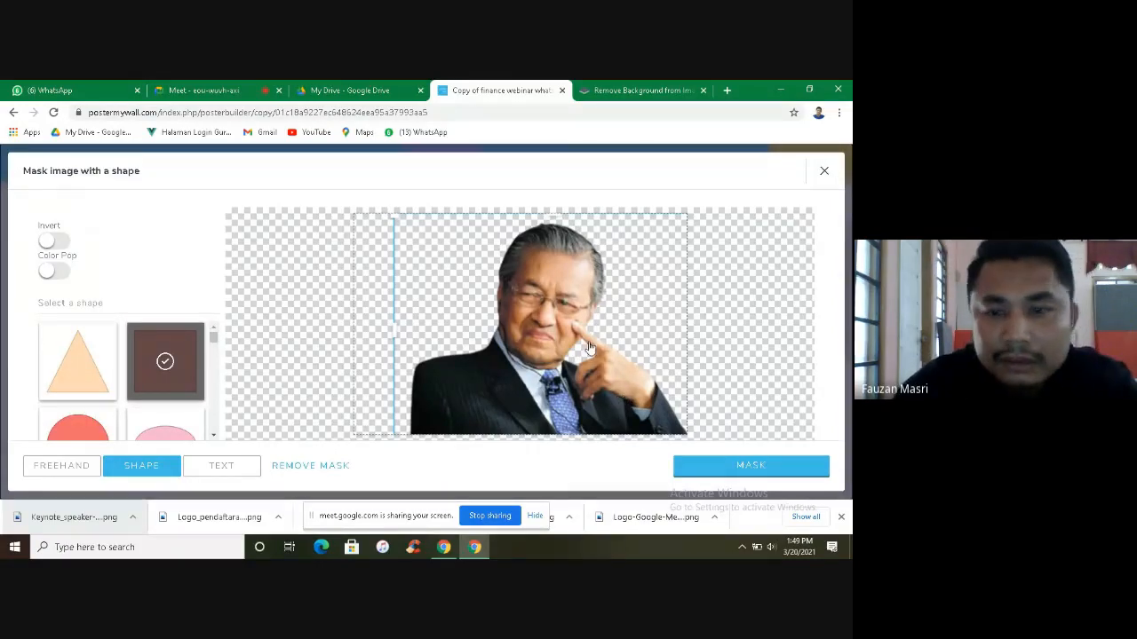
click(726, 475)
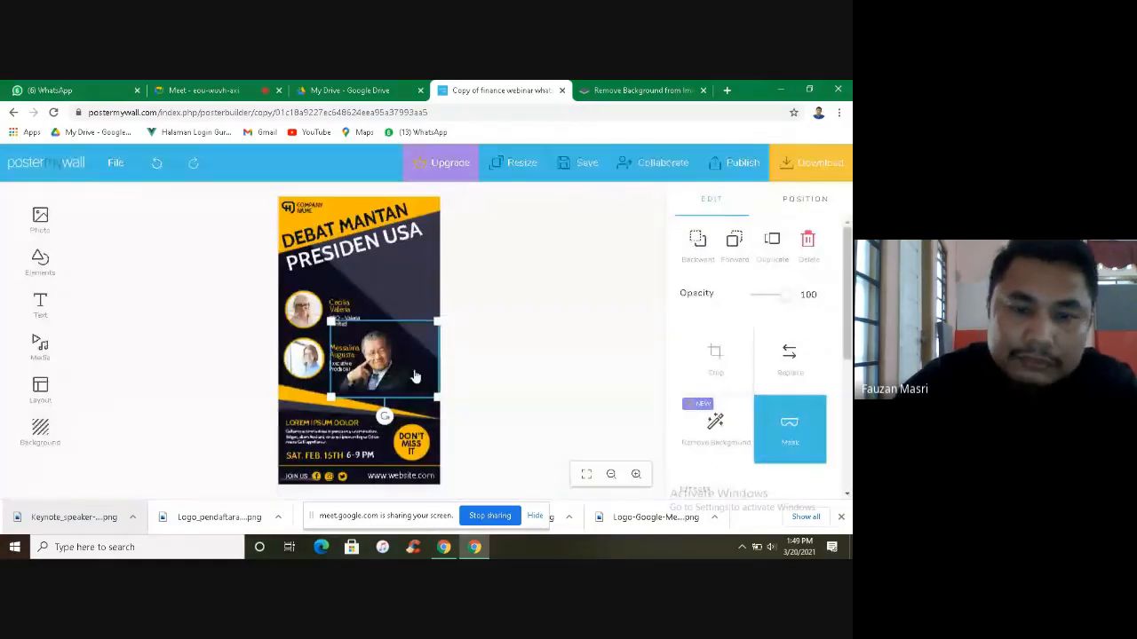
Step: Enlarge the keynote speaker photo and position it against the flyer's right edge, with its base on the yellow stripe
drag(397, 366, 422, 377)
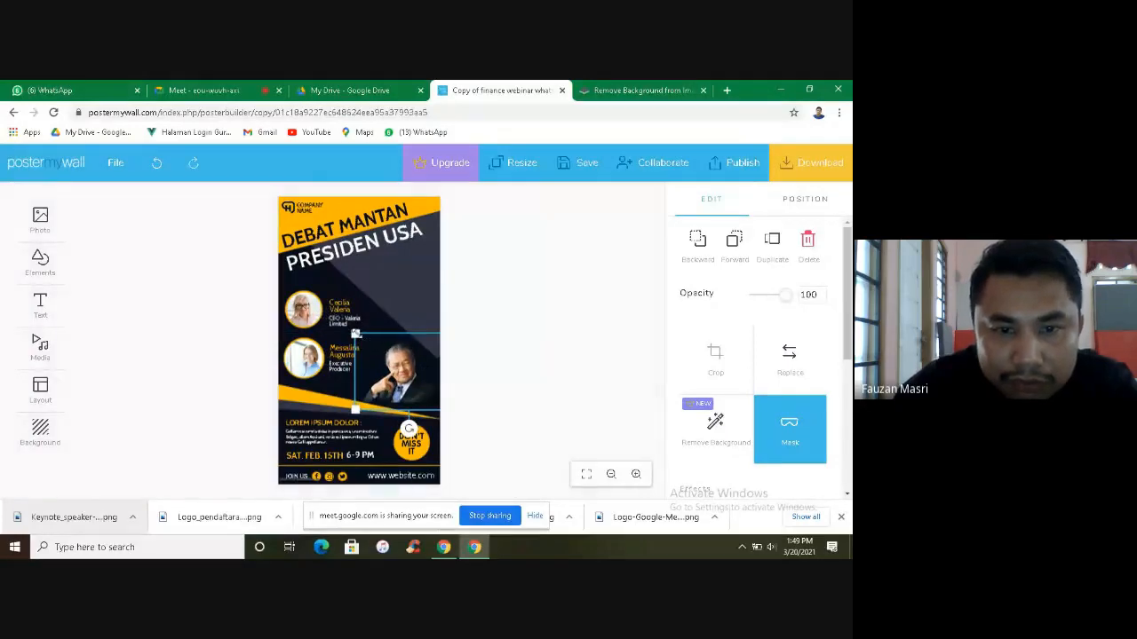
drag(356, 334, 333, 319)
drag(406, 375, 409, 386)
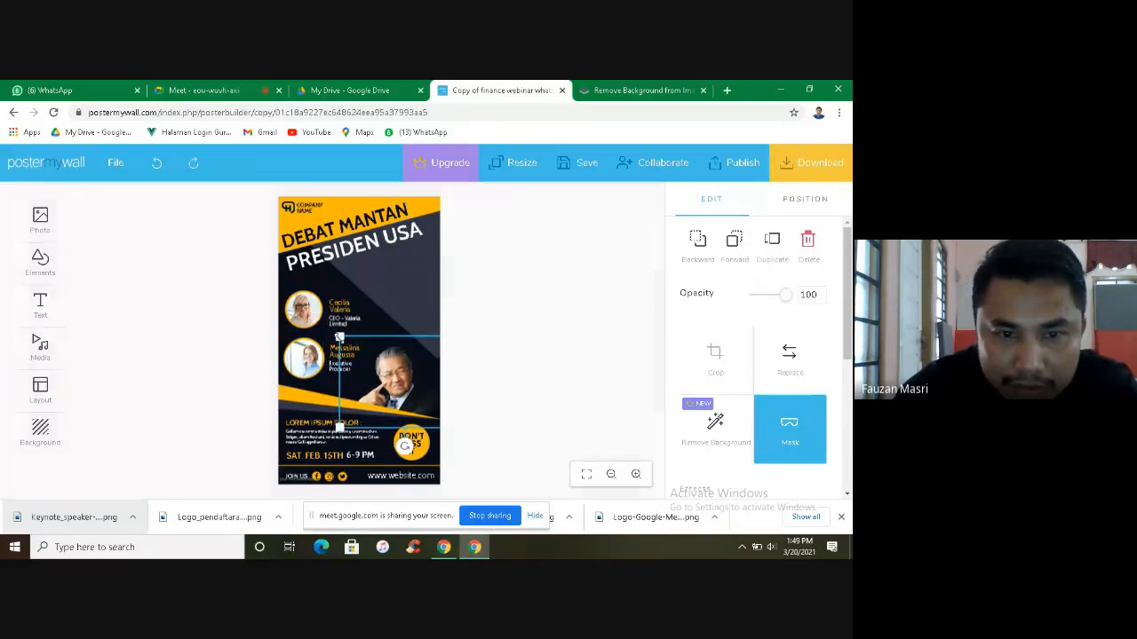
drag(339, 337, 336, 335)
drag(393, 375, 411, 369)
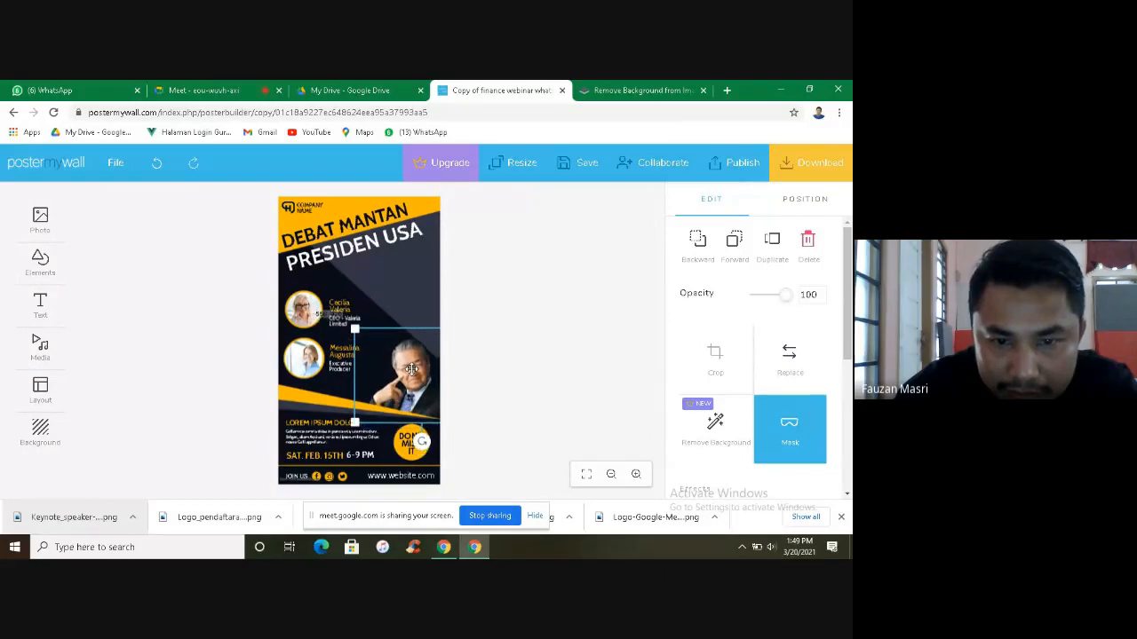
click(507, 347)
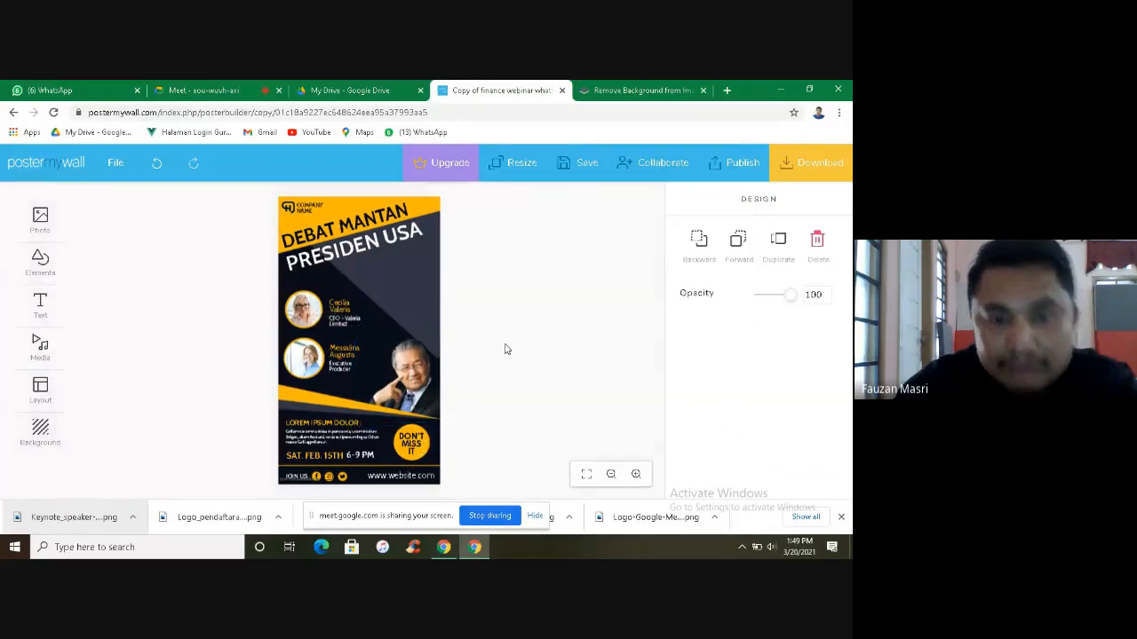
click(401, 370)
drag(402, 369, 399, 367)
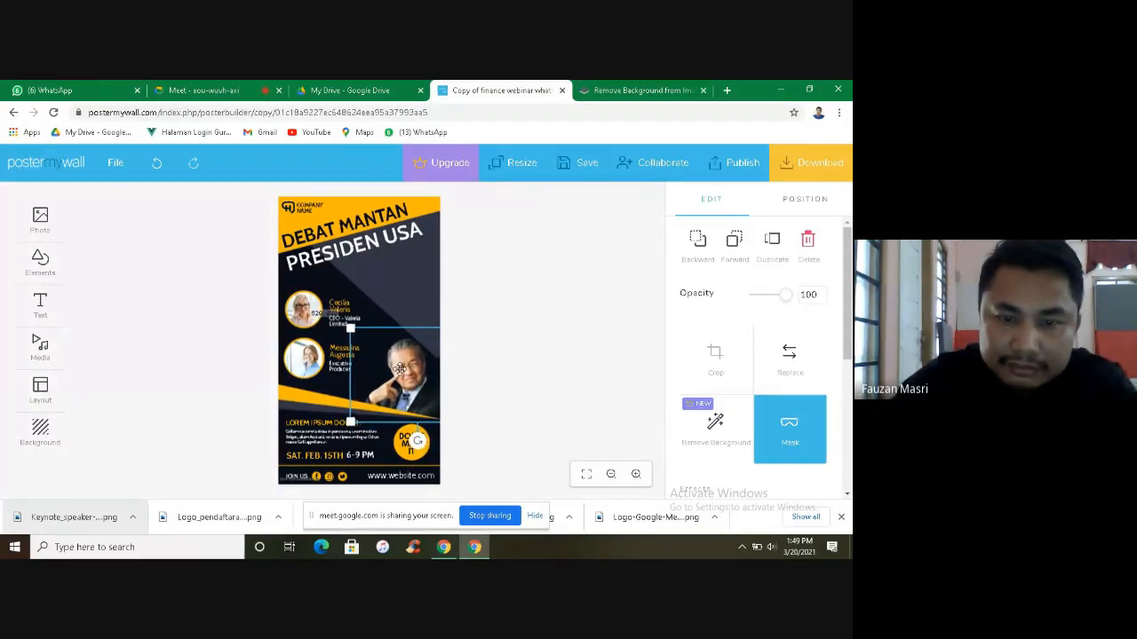
click(489, 350)
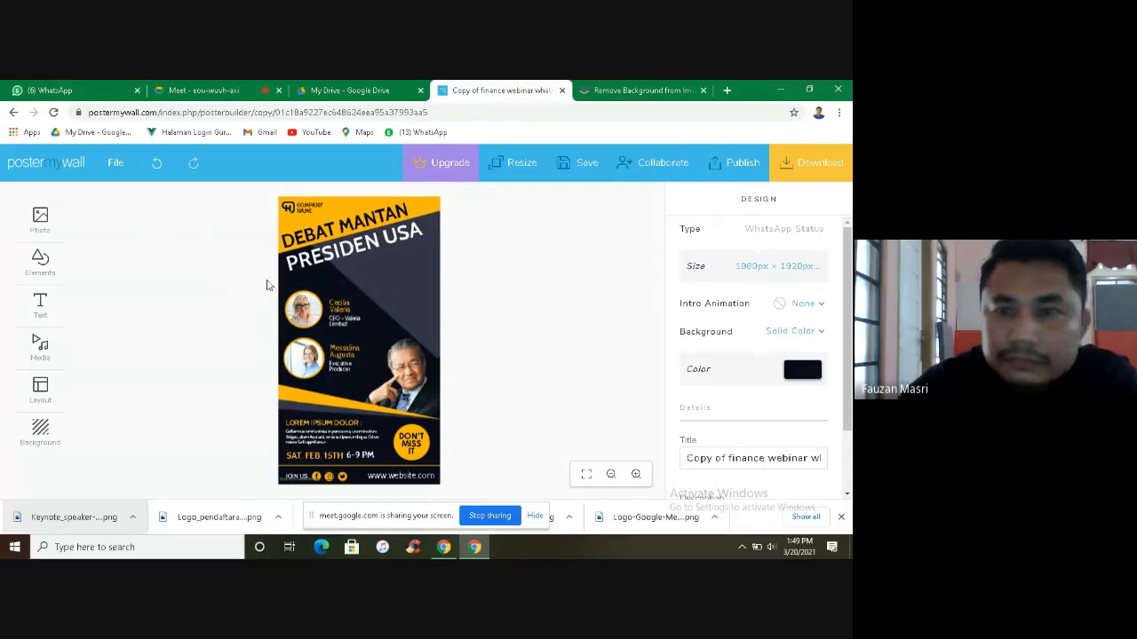
Step: Look through the Downloads folder in File Explorer for the removebg-preview images and return to the flyer
click(20, 546)
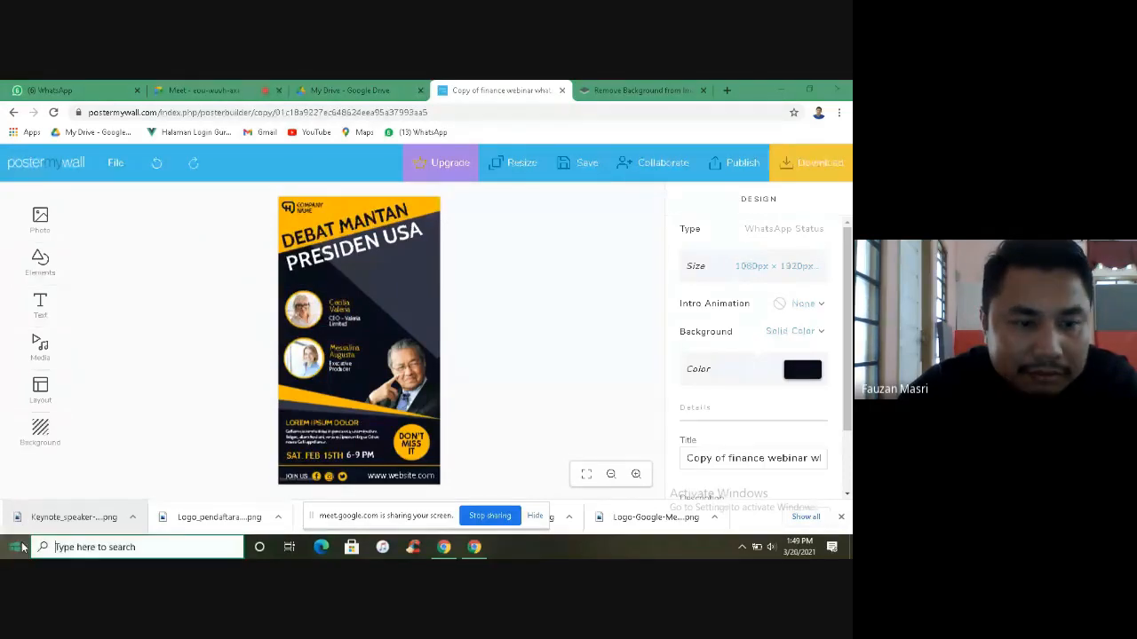
click(15, 431)
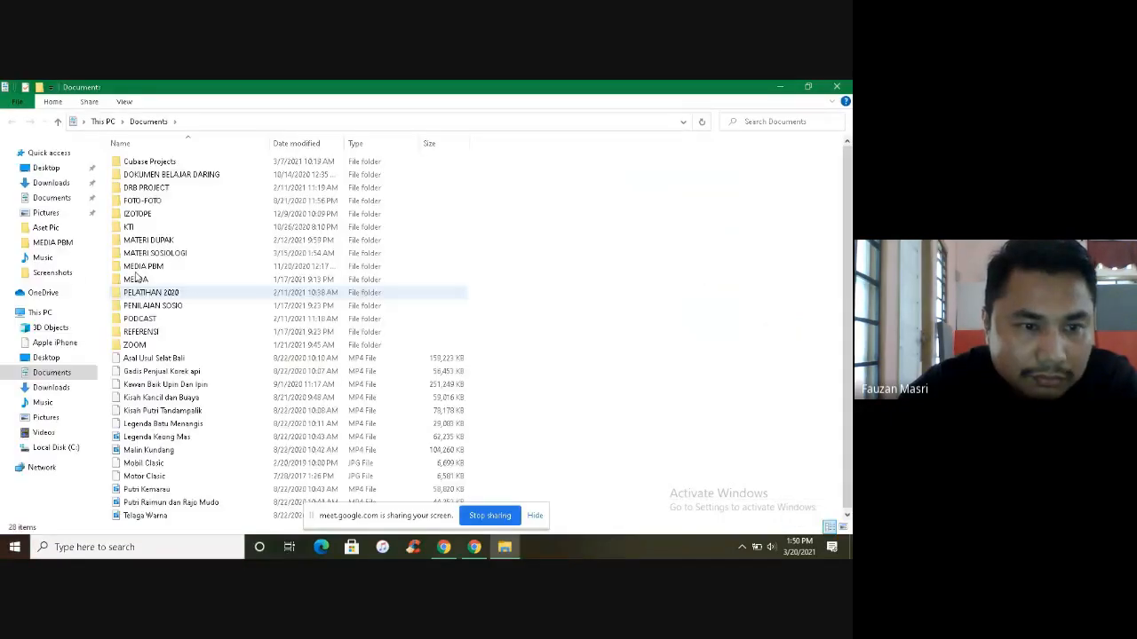
click(51, 388)
scroll(404, 252, down, 20)
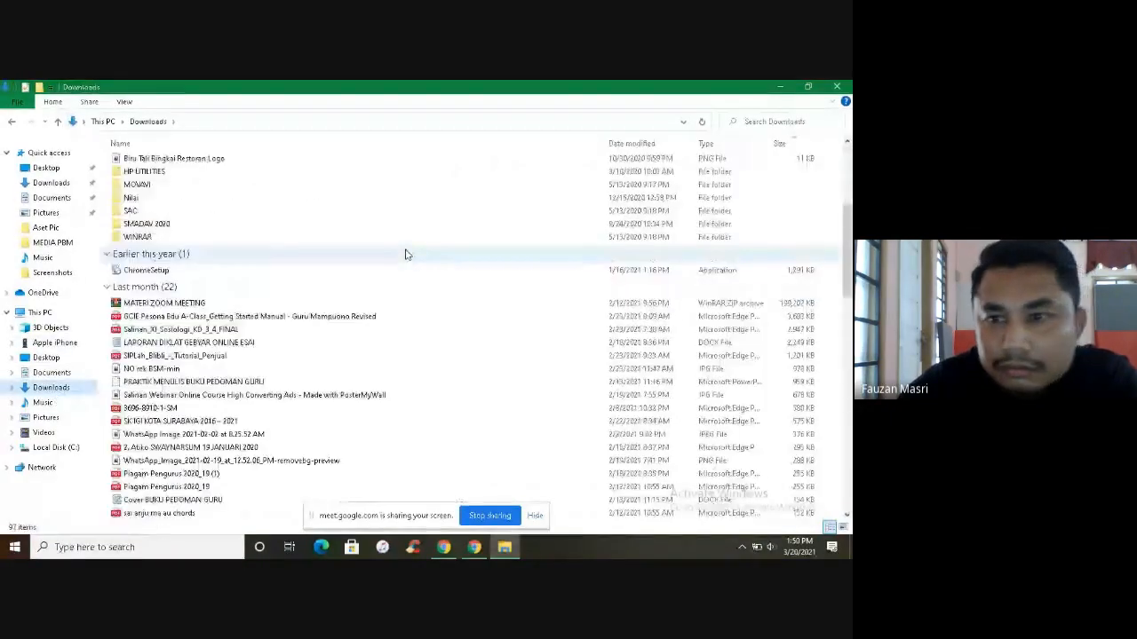
scroll(404, 253, down, 3)
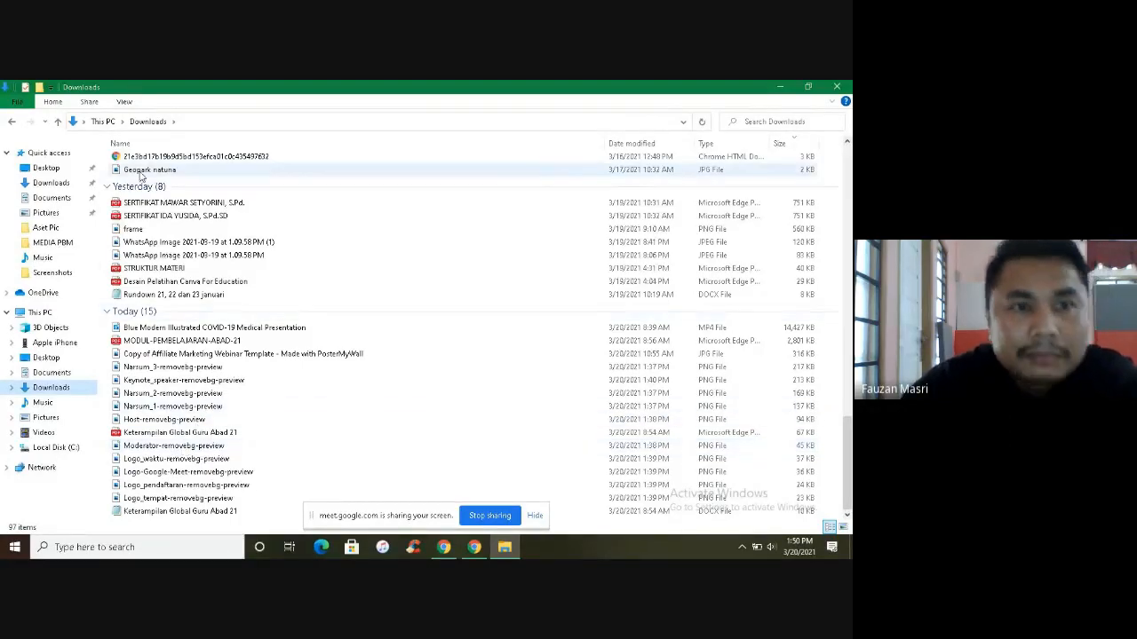
click(475, 549)
Step: Make three copies of the upper circular portrait and arrange them below the heading and above the keynote speaker photo
click(311, 309)
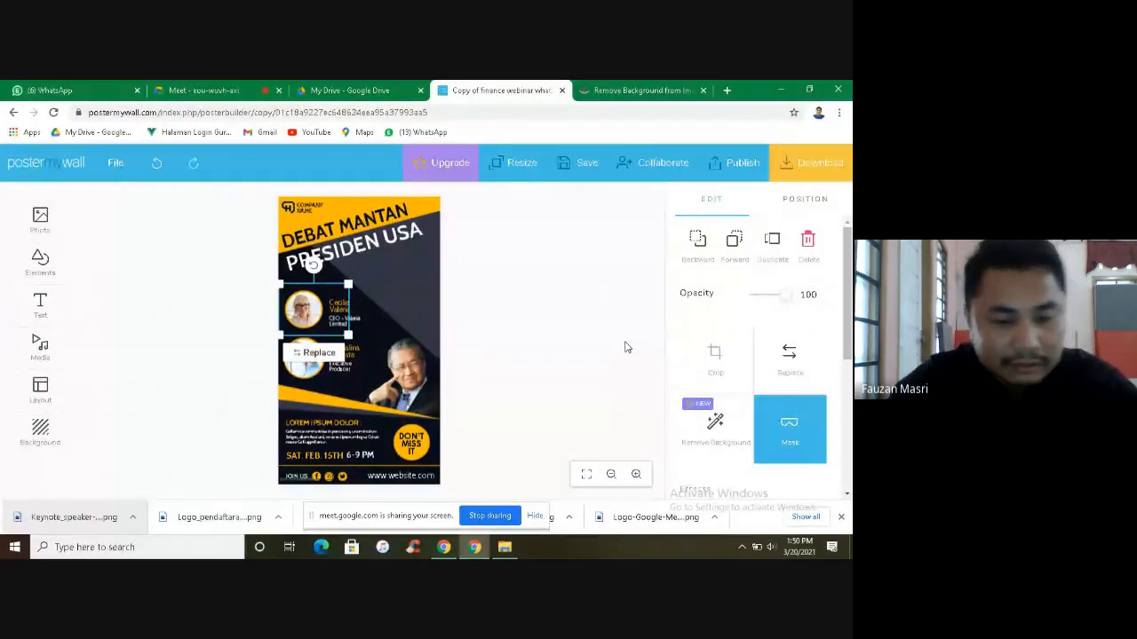
key(ctrl+v)
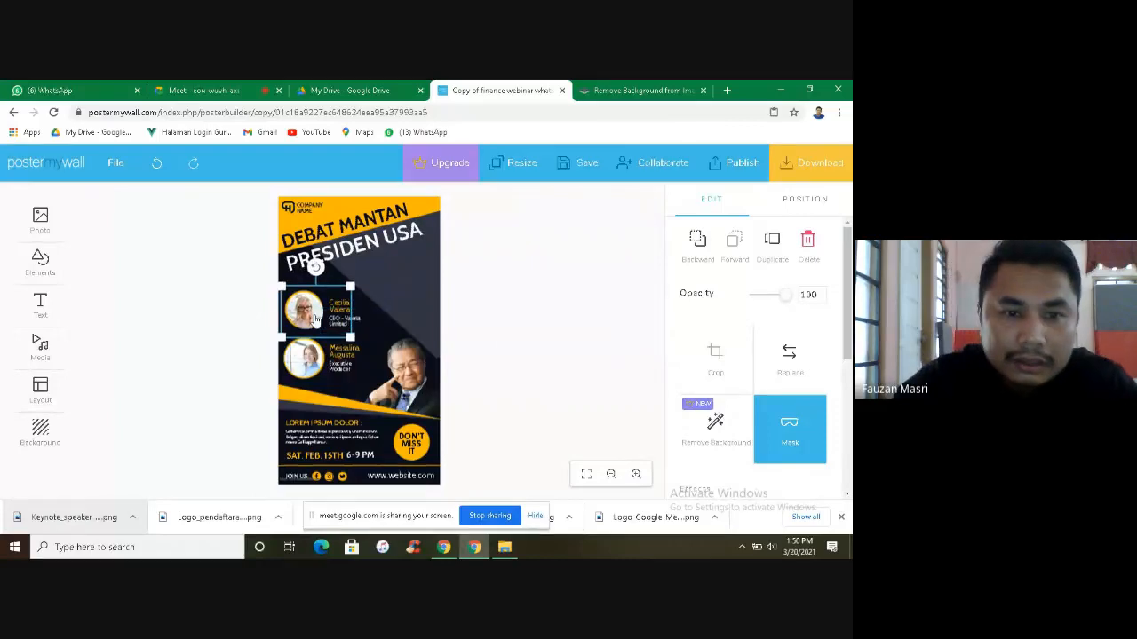
drag(316, 322, 396, 288)
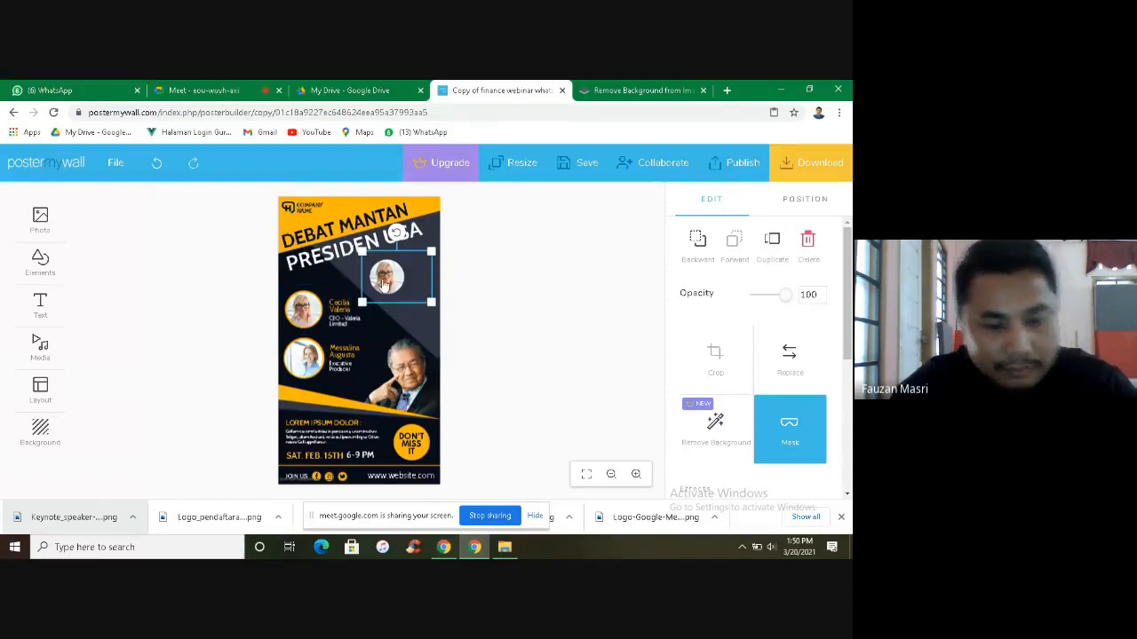
key(ctrl+v)
drag(383, 285, 388, 325)
click(377, 278)
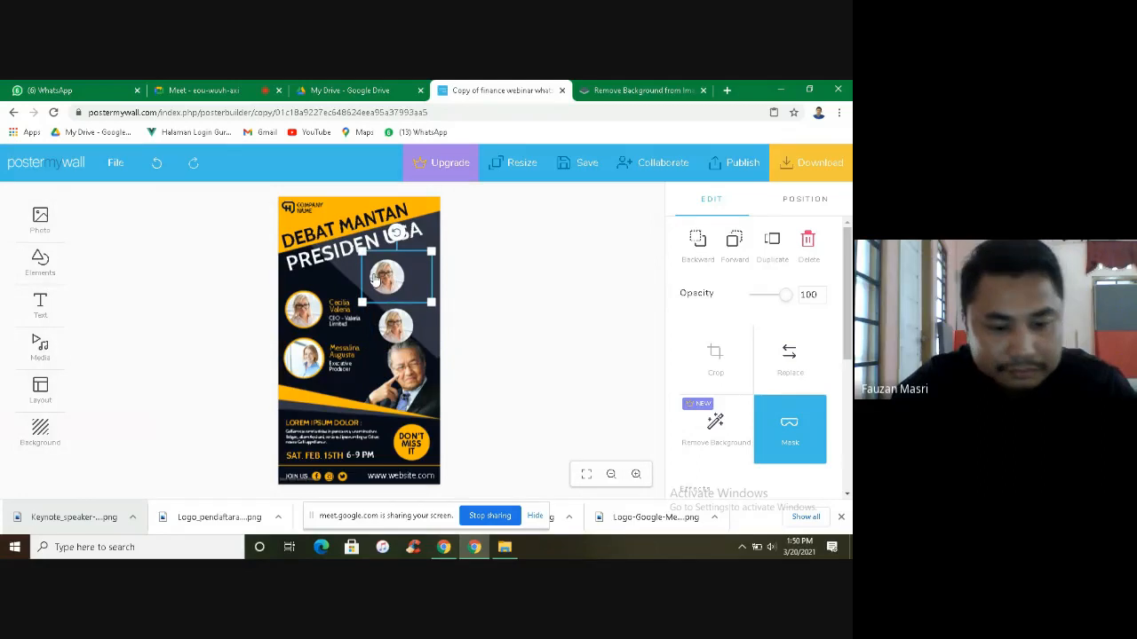
key(ctrl+v)
drag(374, 278, 326, 279)
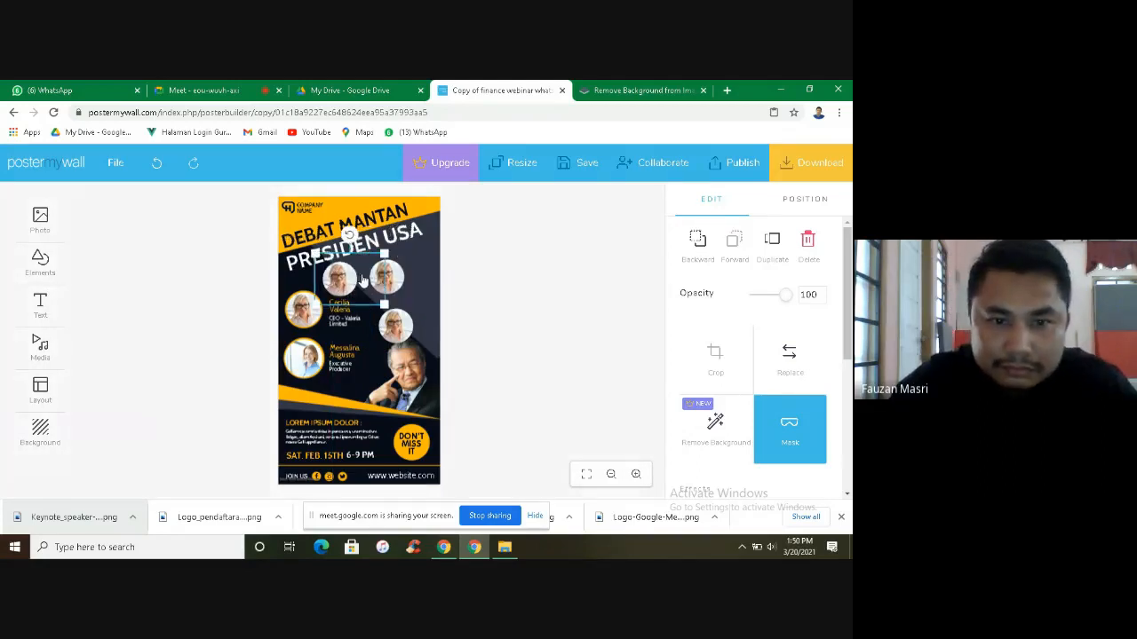
drag(399, 281, 432, 262)
drag(338, 282, 358, 269)
drag(397, 328, 408, 315)
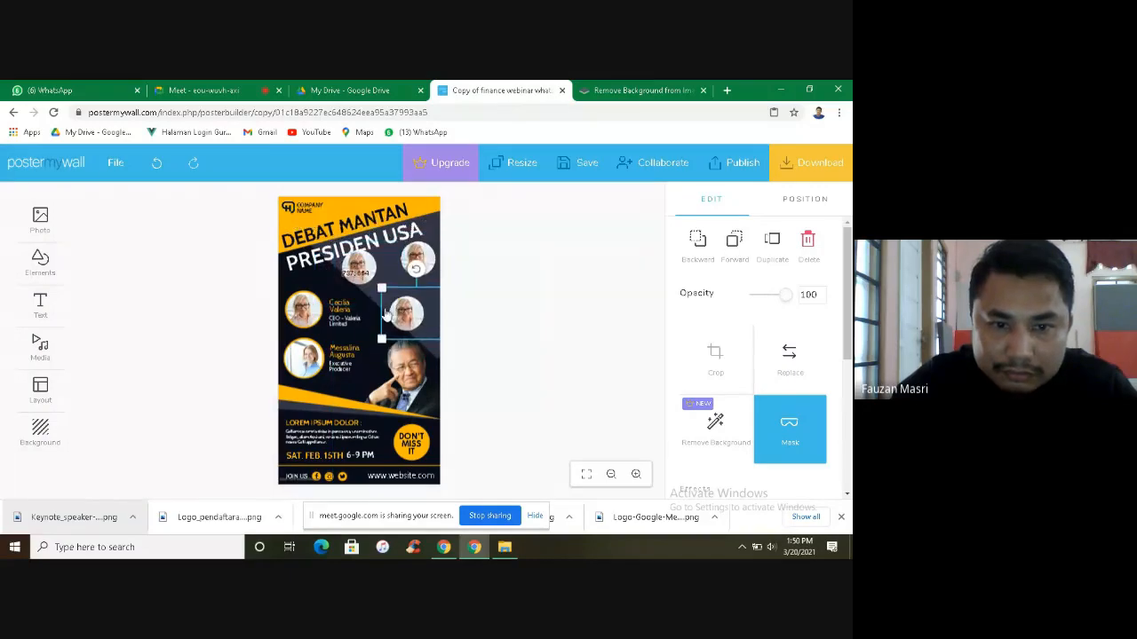
Step: Copy the yellow circle behind the original upper portrait onto each of the three new portraits, and put the original portrait back on its circle
drag(301, 318, 272, 316)
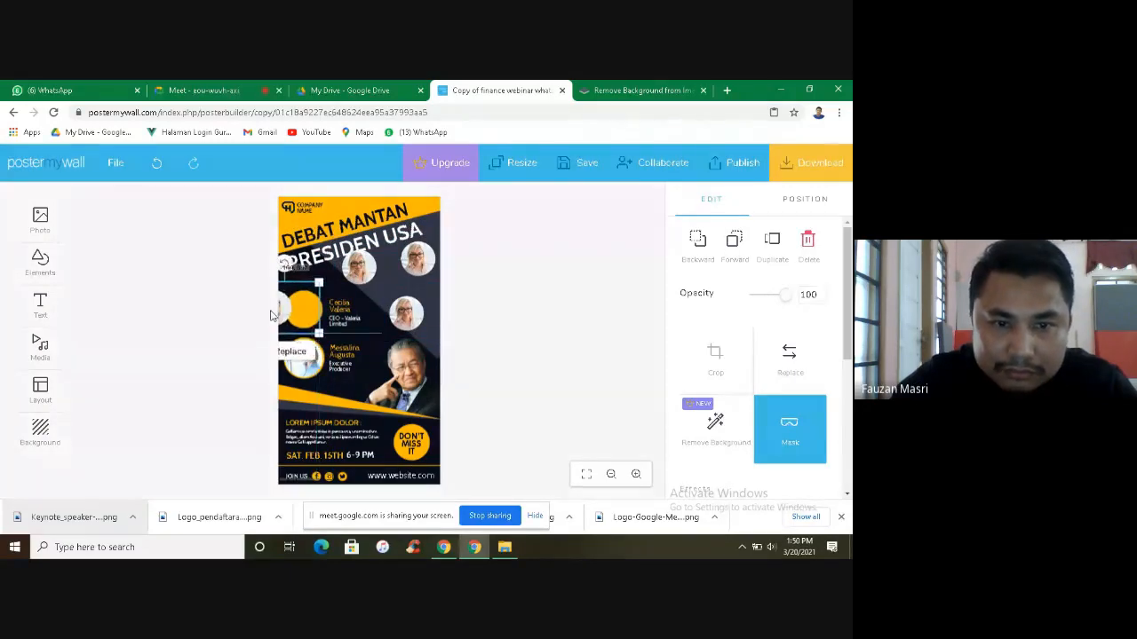
click(273, 315)
click(313, 319)
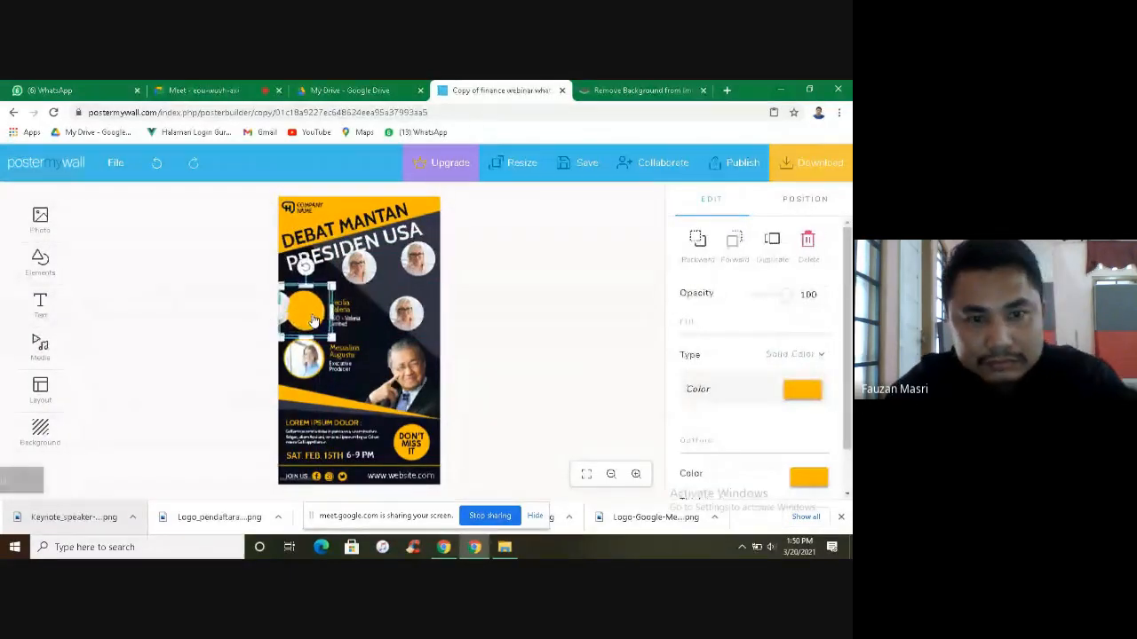
drag(312, 320, 360, 269)
click(362, 285)
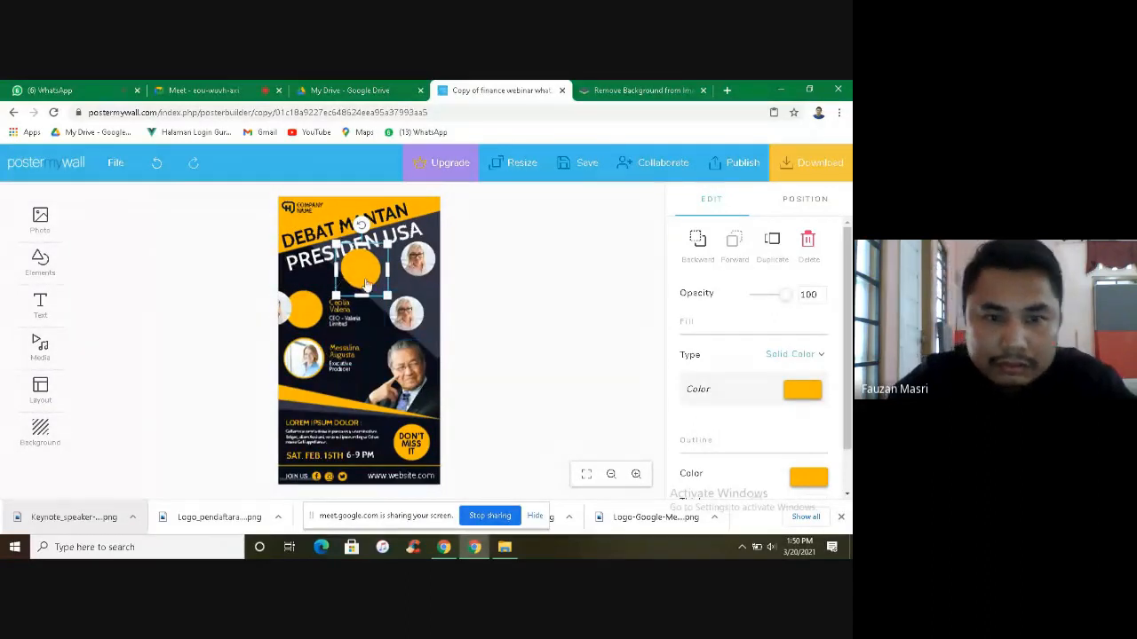
drag(368, 275, 417, 263)
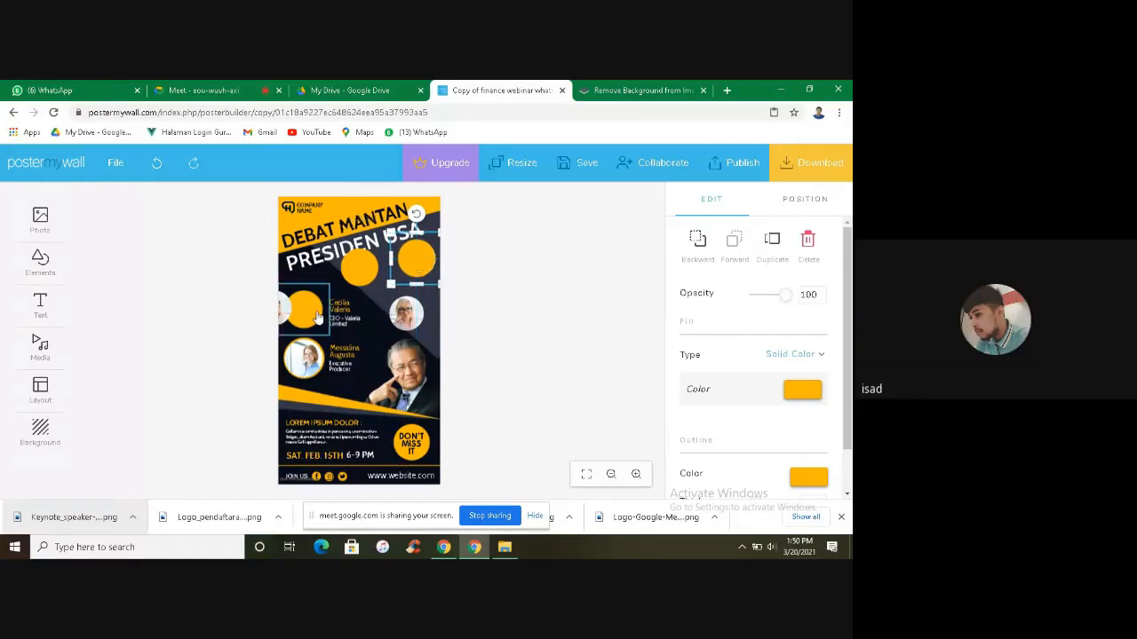
drag(316, 319, 404, 319)
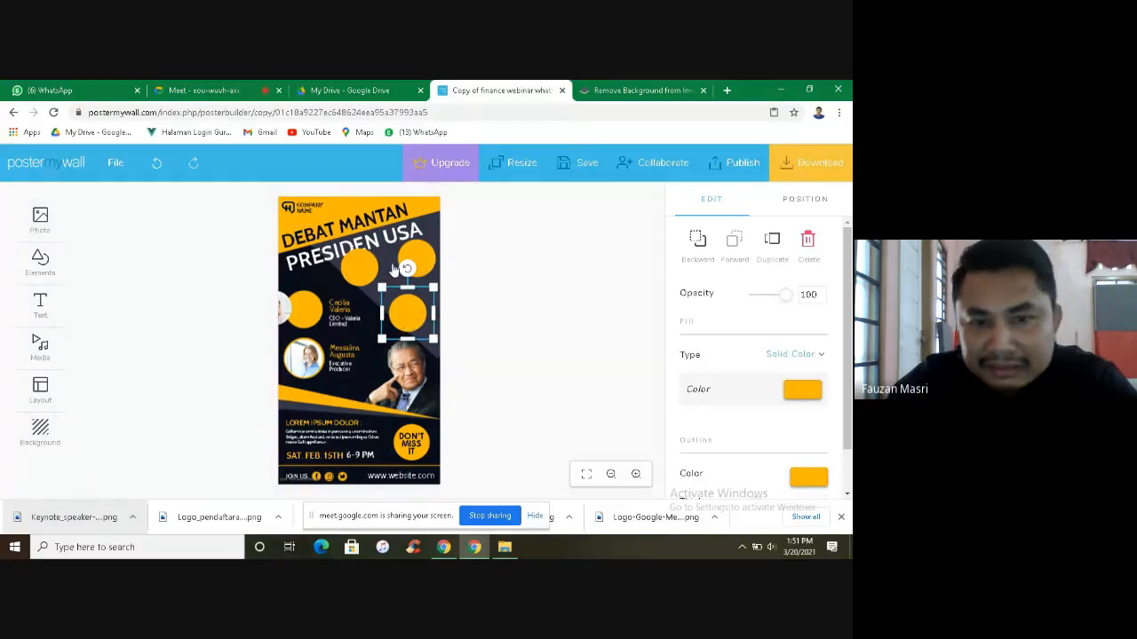
click(314, 310)
drag(315, 312, 314, 311)
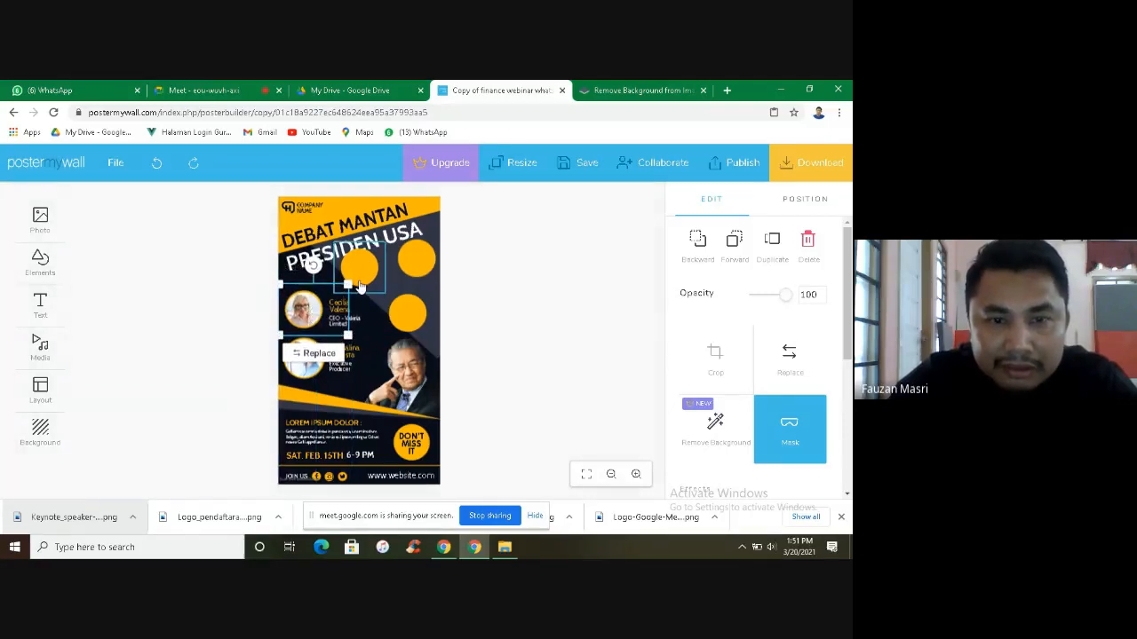
Step: Layer the three copied yellow circles behind their portraits, centring the upper-right portrait on its circle to leave a yellow ring
click(356, 274)
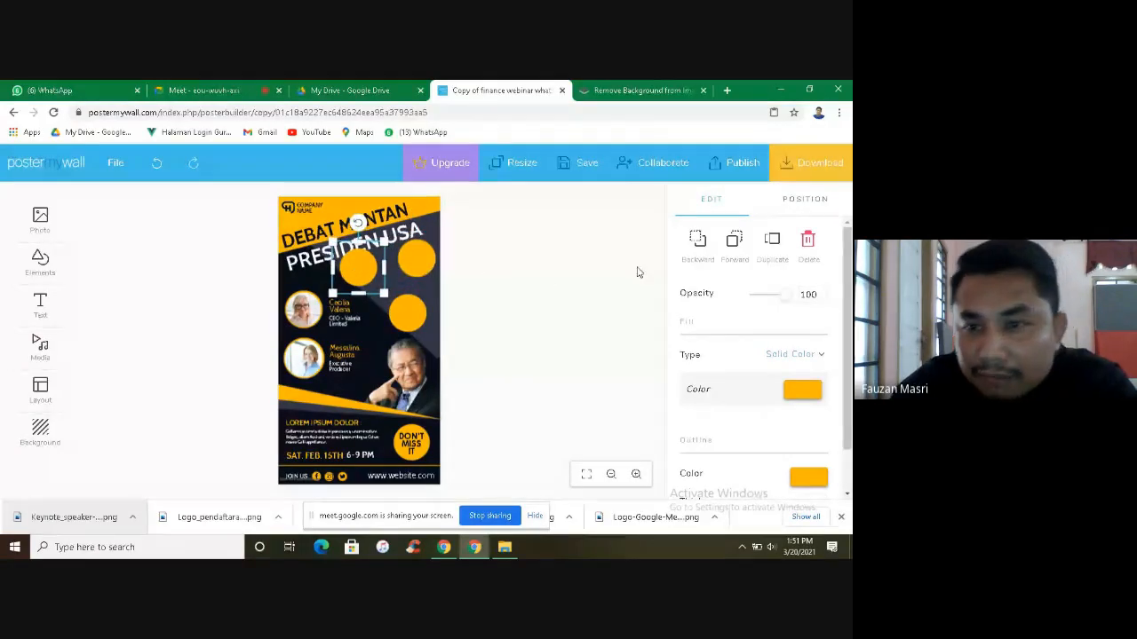
click(698, 258)
click(425, 267)
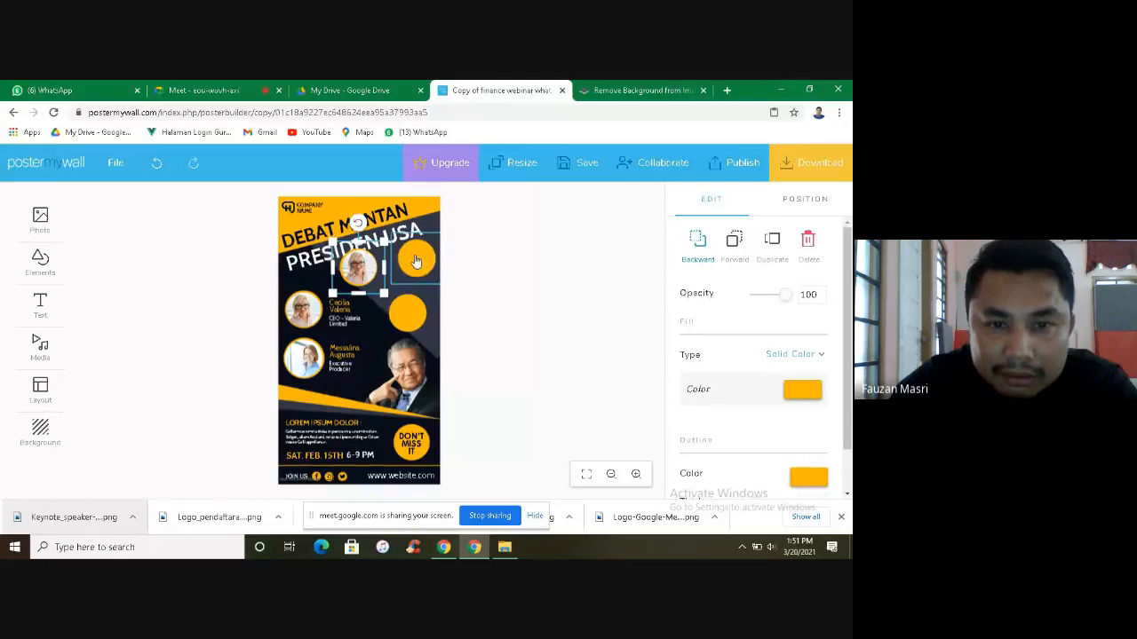
click(404, 308)
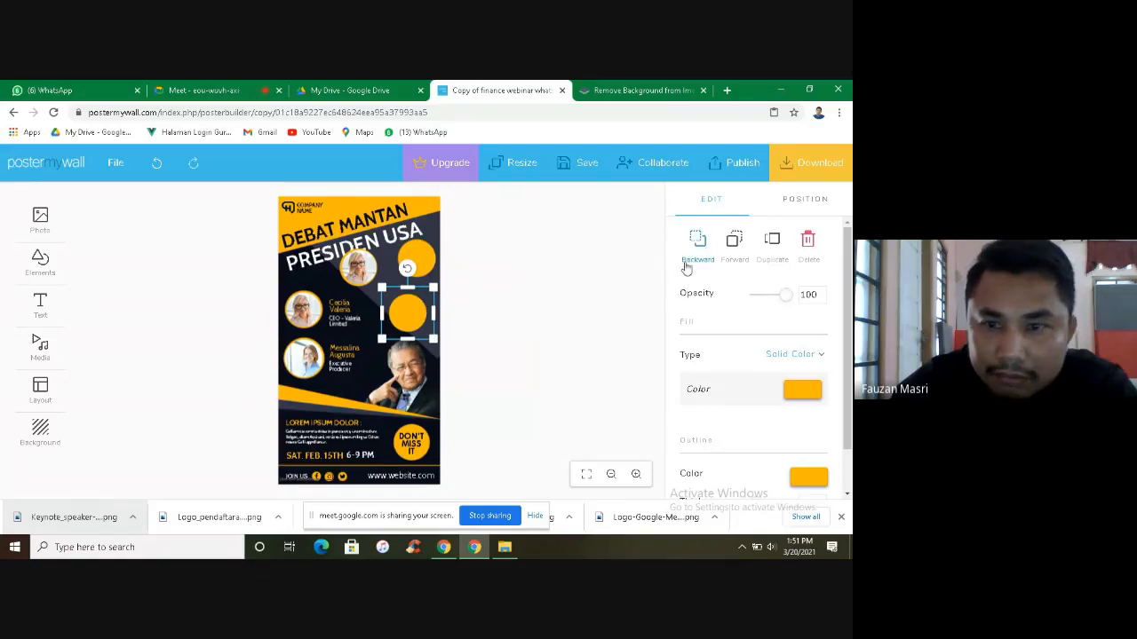
click(425, 267)
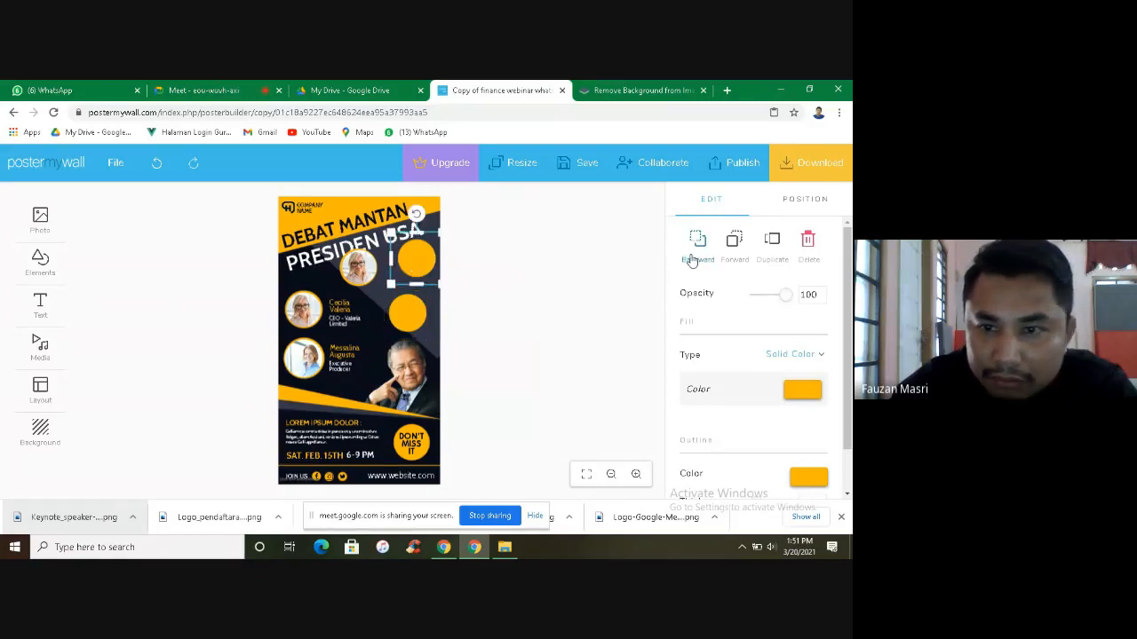
drag(422, 267, 402, 265)
click(432, 264)
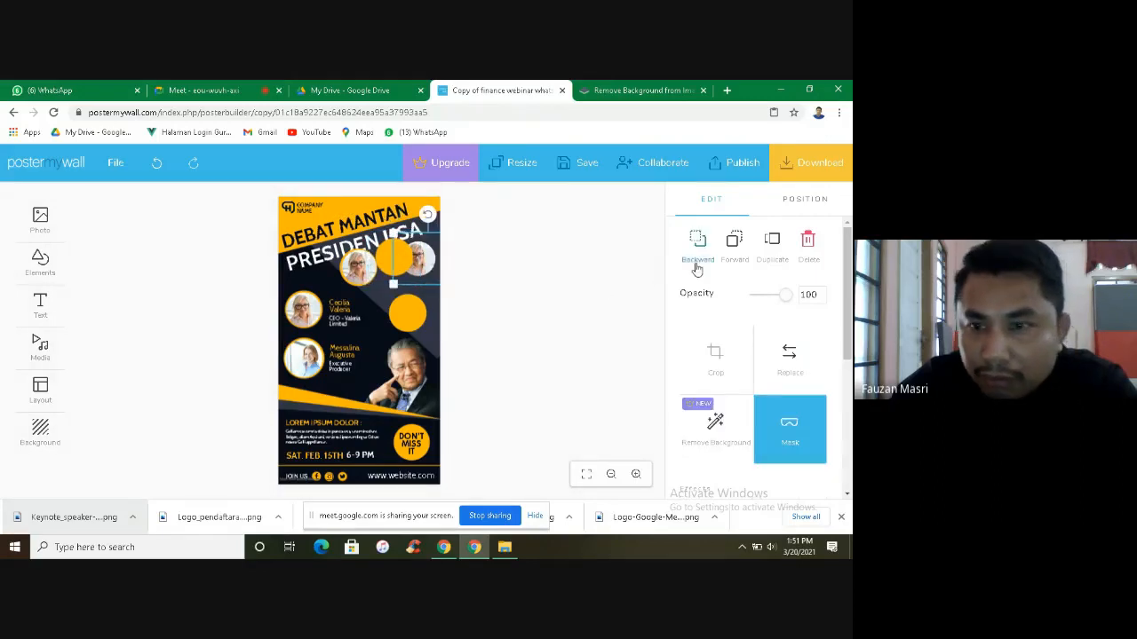
click(734, 258)
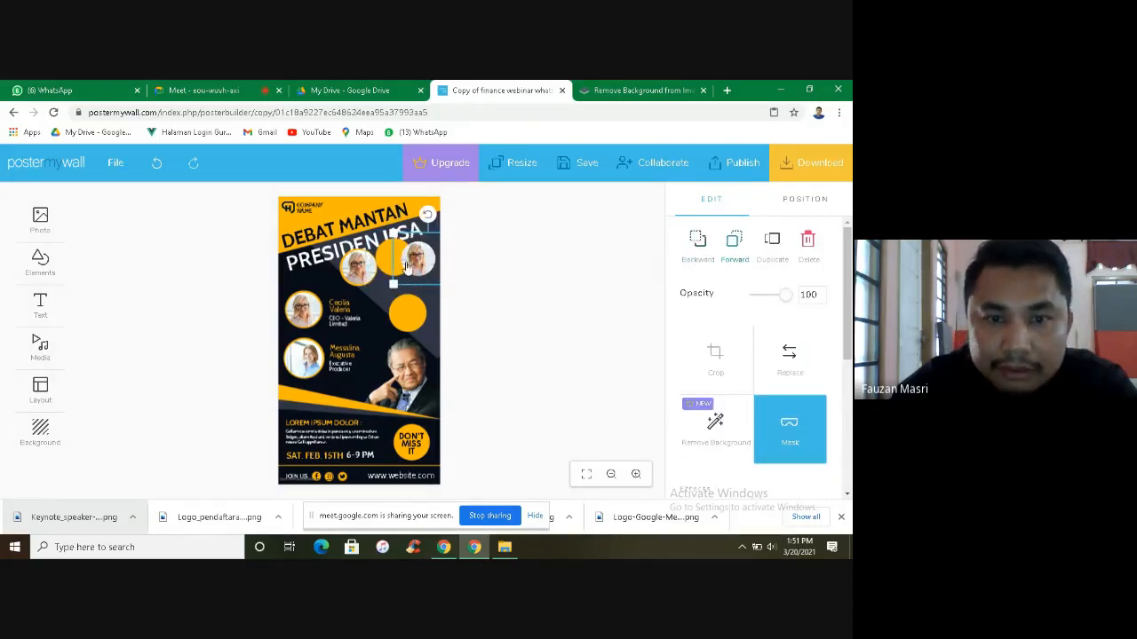
mouse_move(431, 265)
mouse_down()
mouse_move(438, 272)
mouse_move(394, 261)
mouse_move(416, 258)
mouse_up()
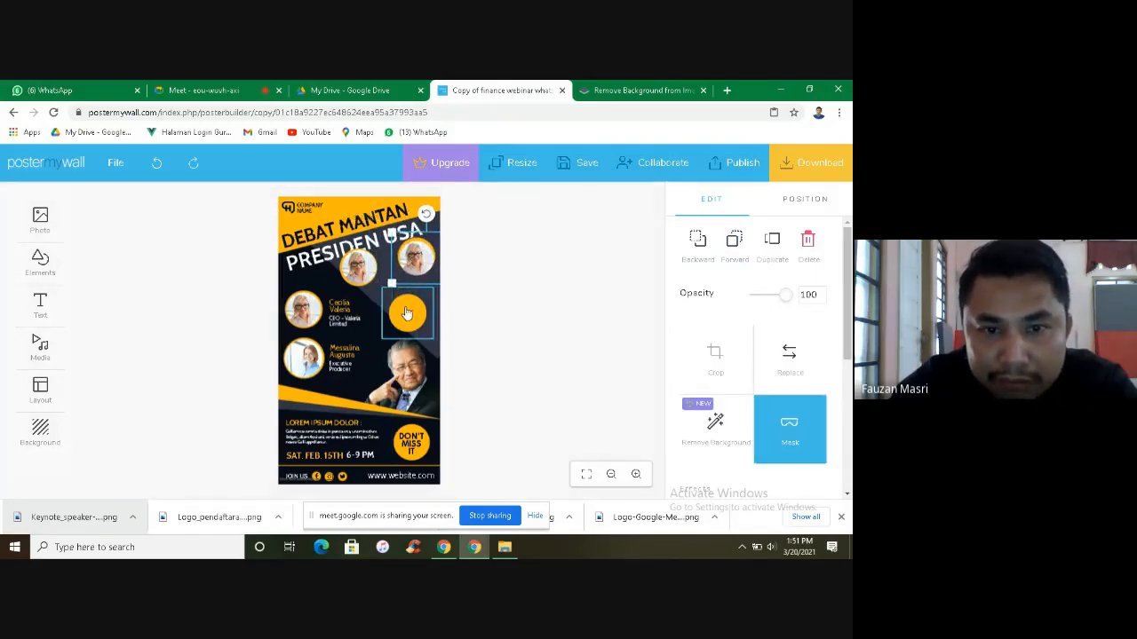
click(406, 313)
click(697, 241)
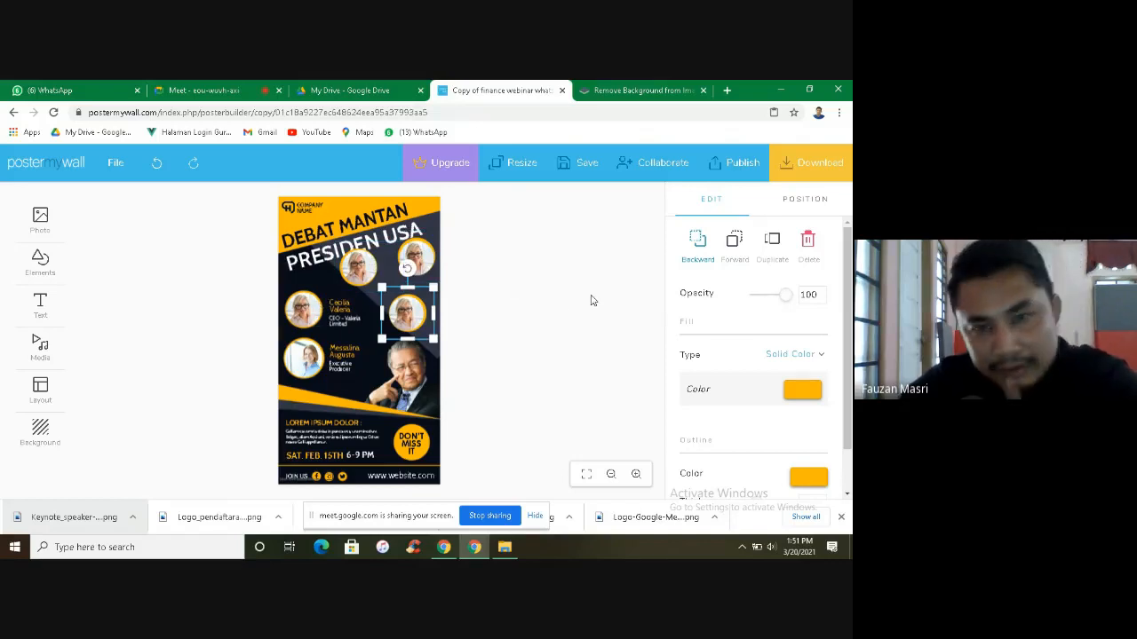
click(531, 312)
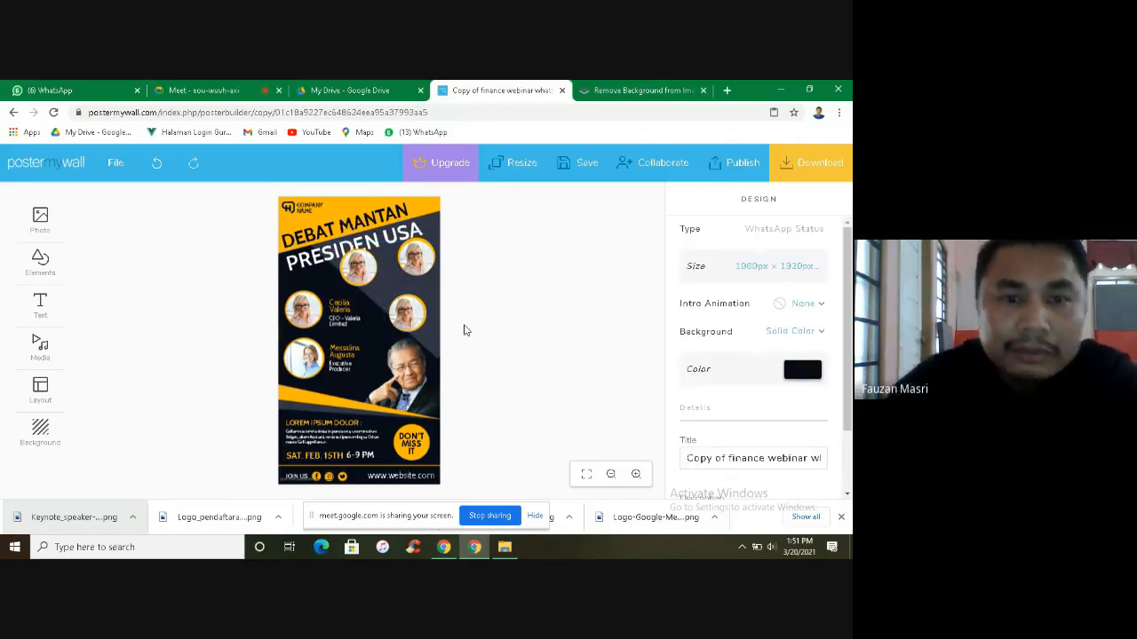
Step: Replace the upper-right circular portrait with Moderator-removebg-preview uploaded from the Downloads folder, leaving the photo unmasked
click(413, 263)
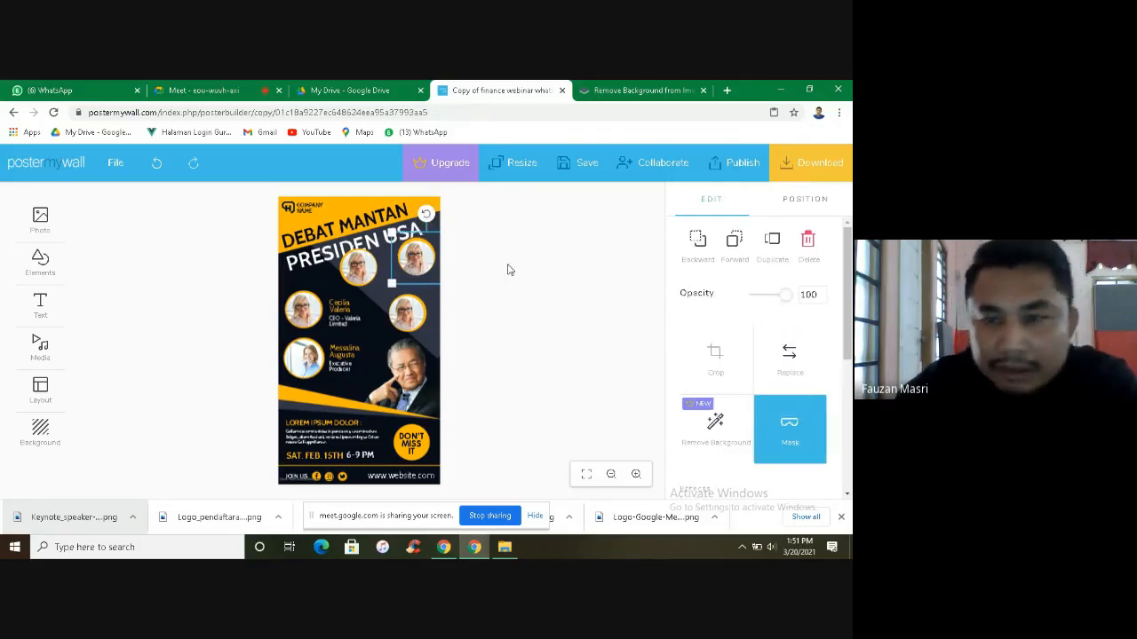
click(789, 359)
click(311, 262)
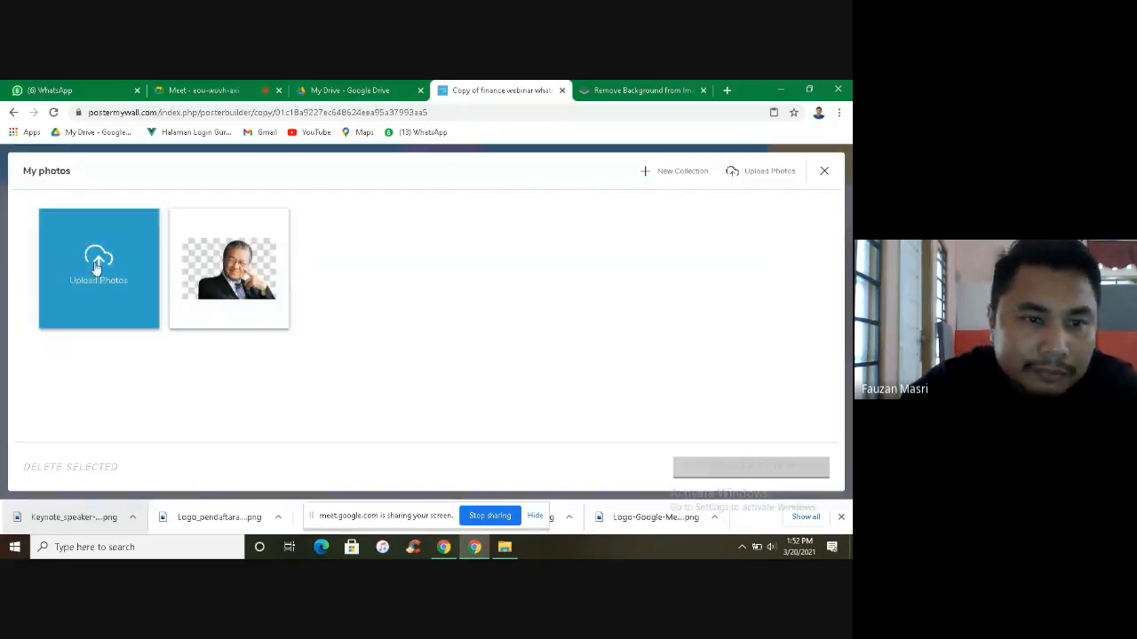
click(95, 268)
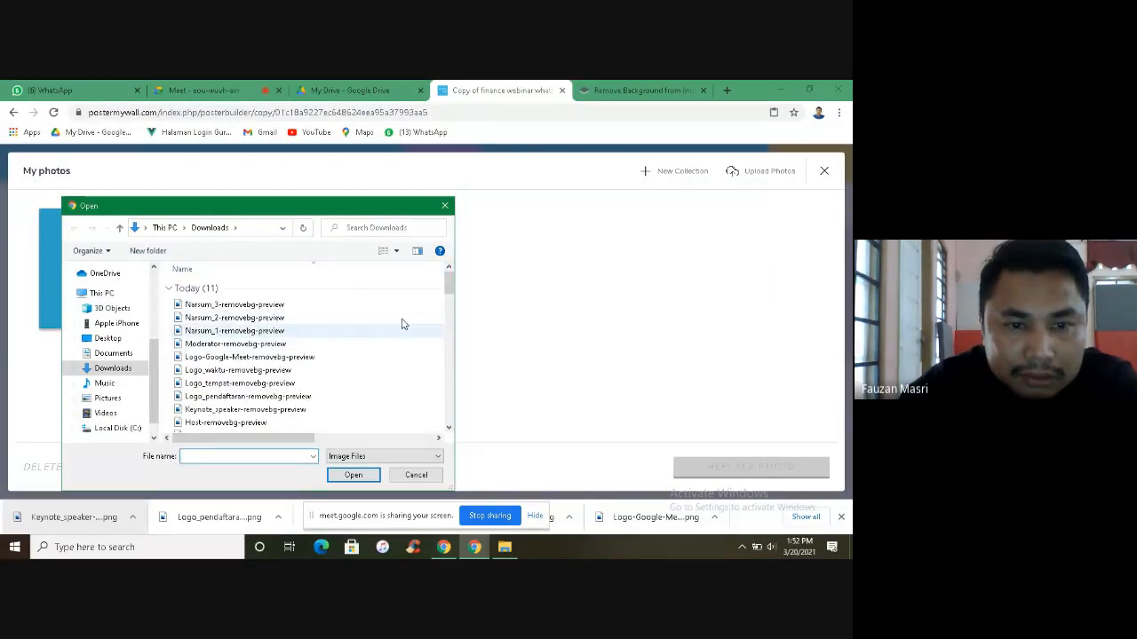
click(294, 344)
click(353, 474)
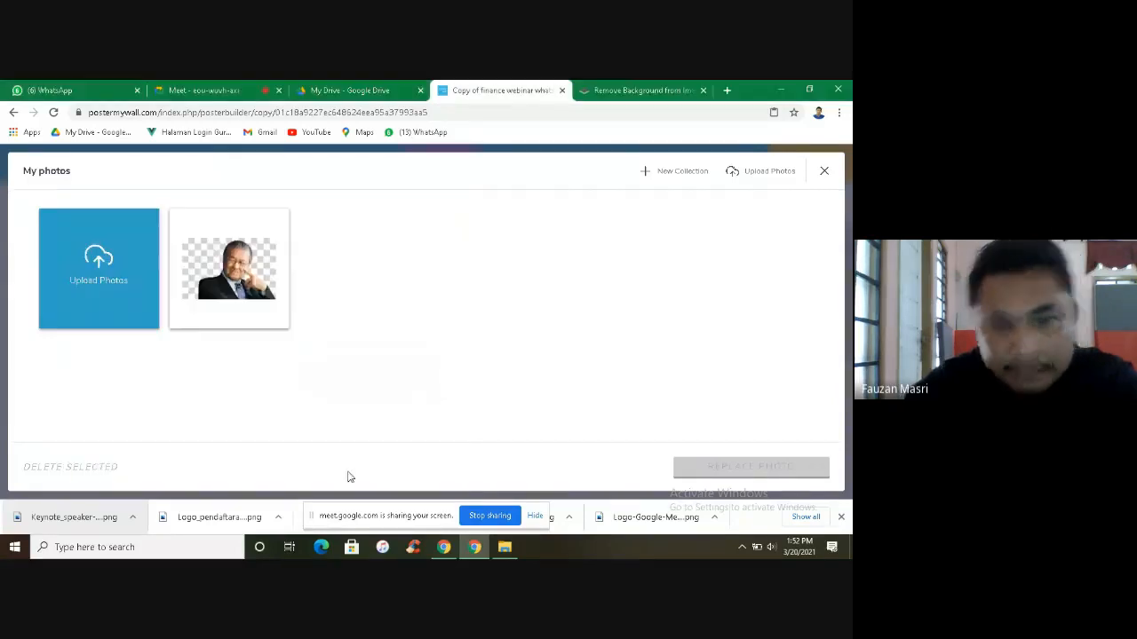
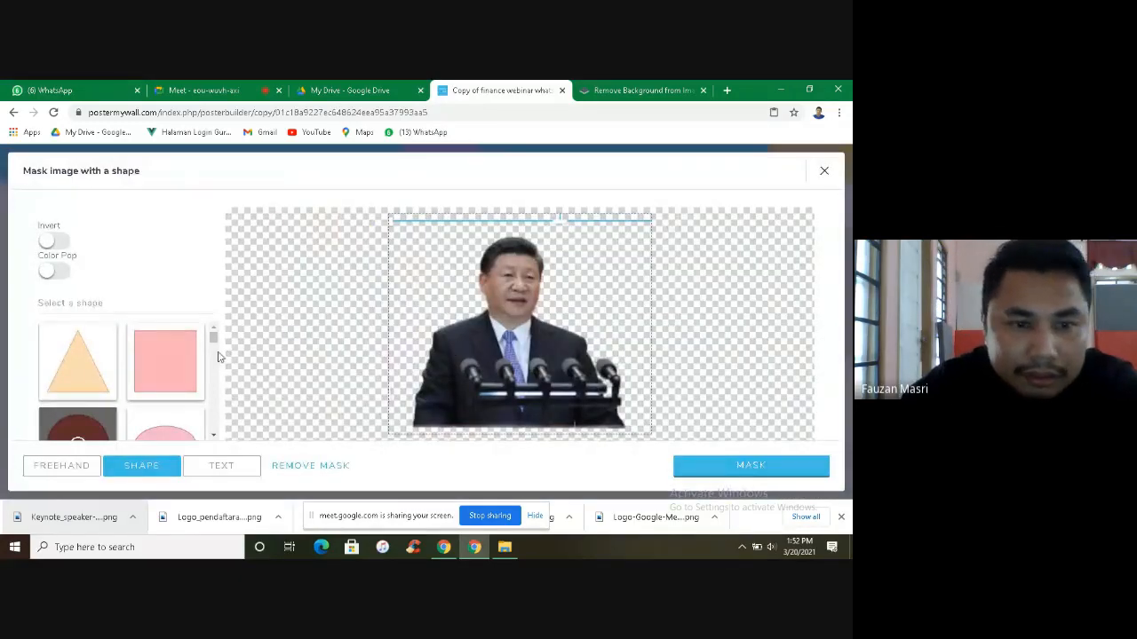
click(213, 435)
click(213, 435)
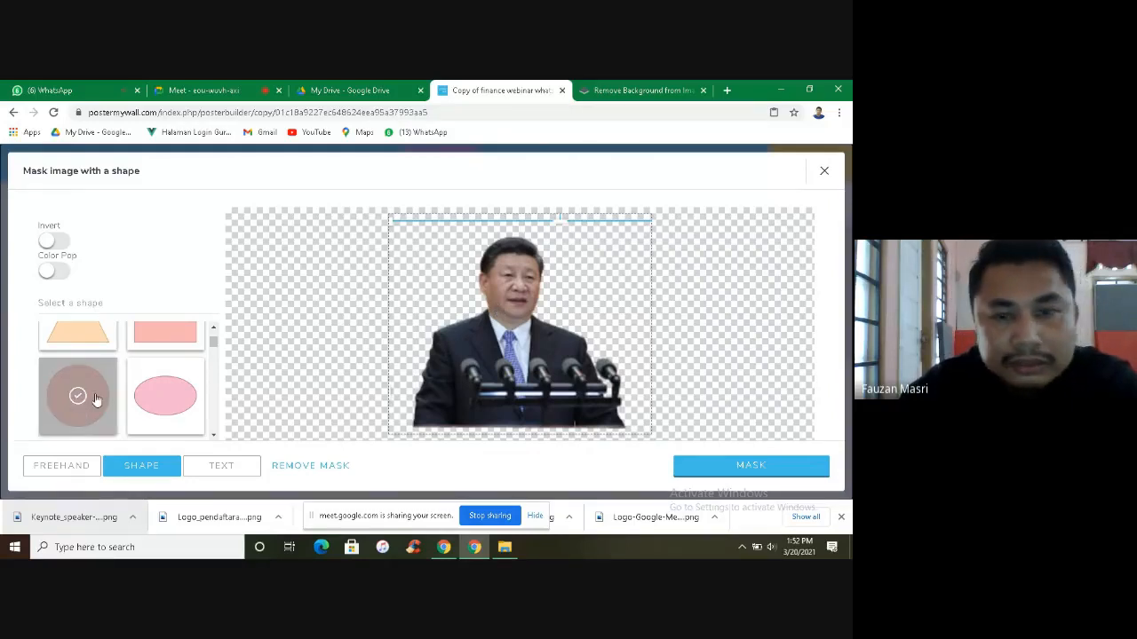
click(737, 465)
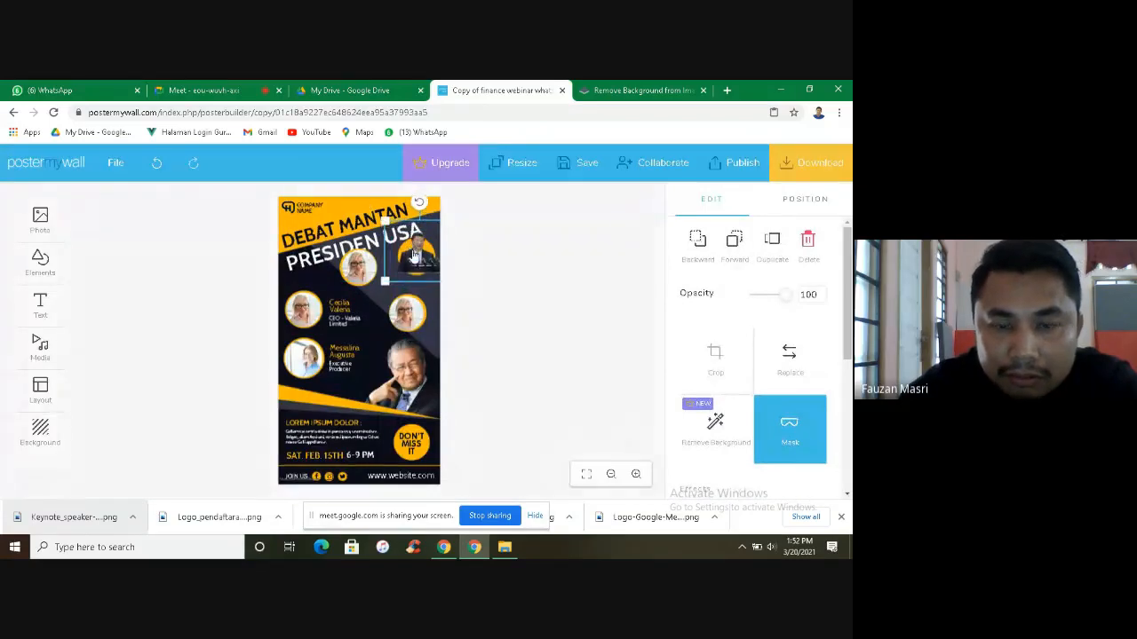
Step: Mask the new upper-right photo with a circle enlarged around the head and shoulders, and centre it on its yellow circle
click(788, 425)
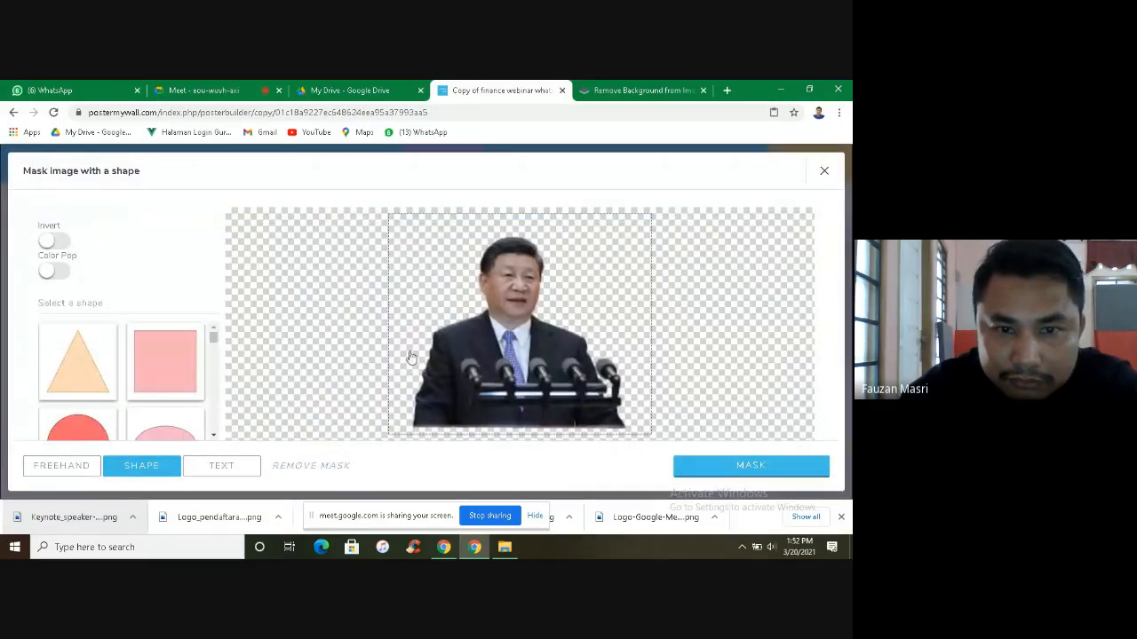
click(213, 438)
click(89, 391)
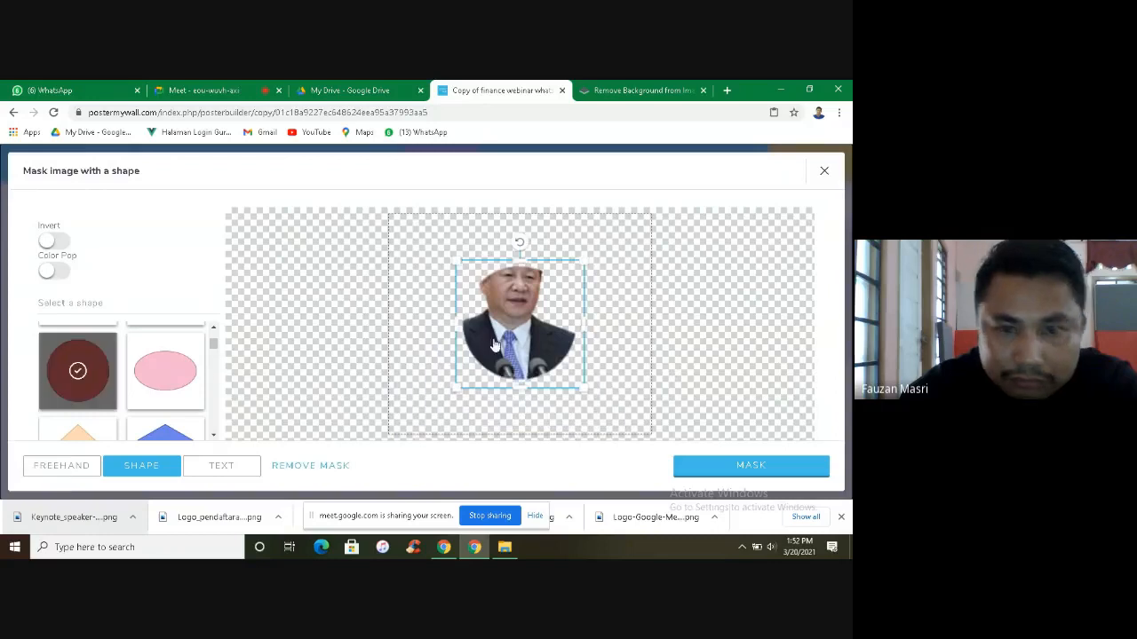
drag(525, 333, 516, 299)
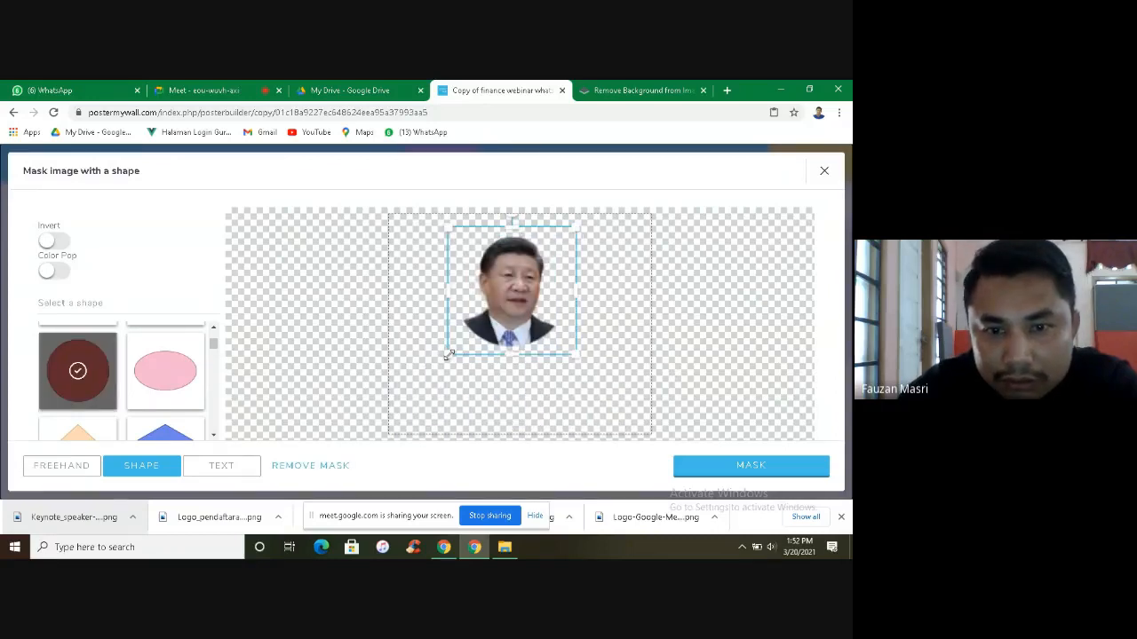
drag(449, 355, 385, 413)
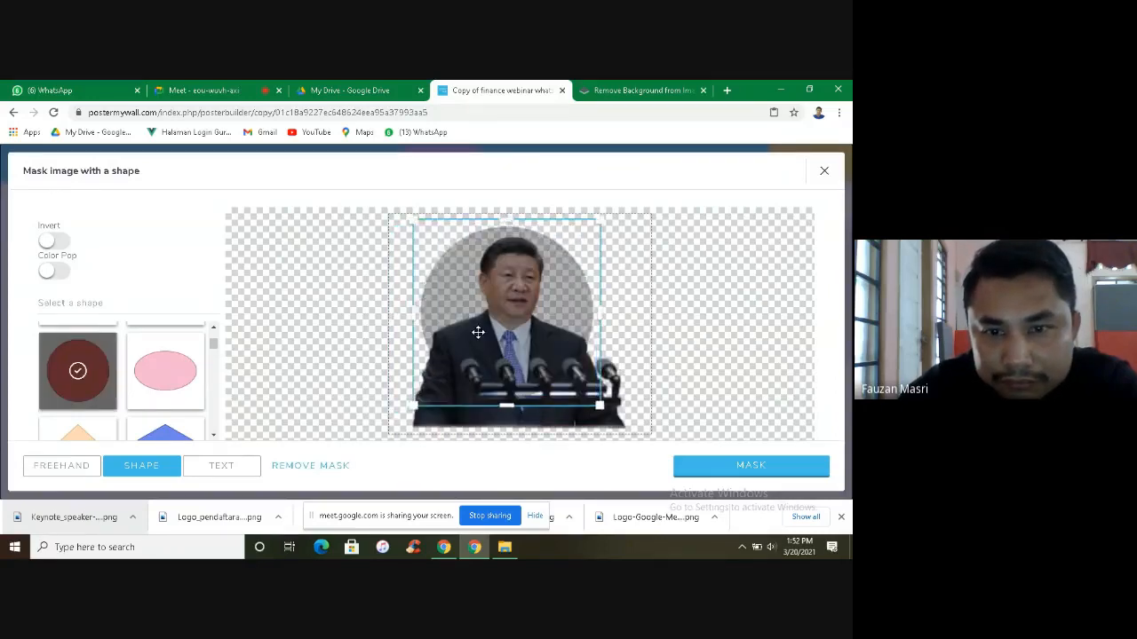
drag(477, 332, 487, 336)
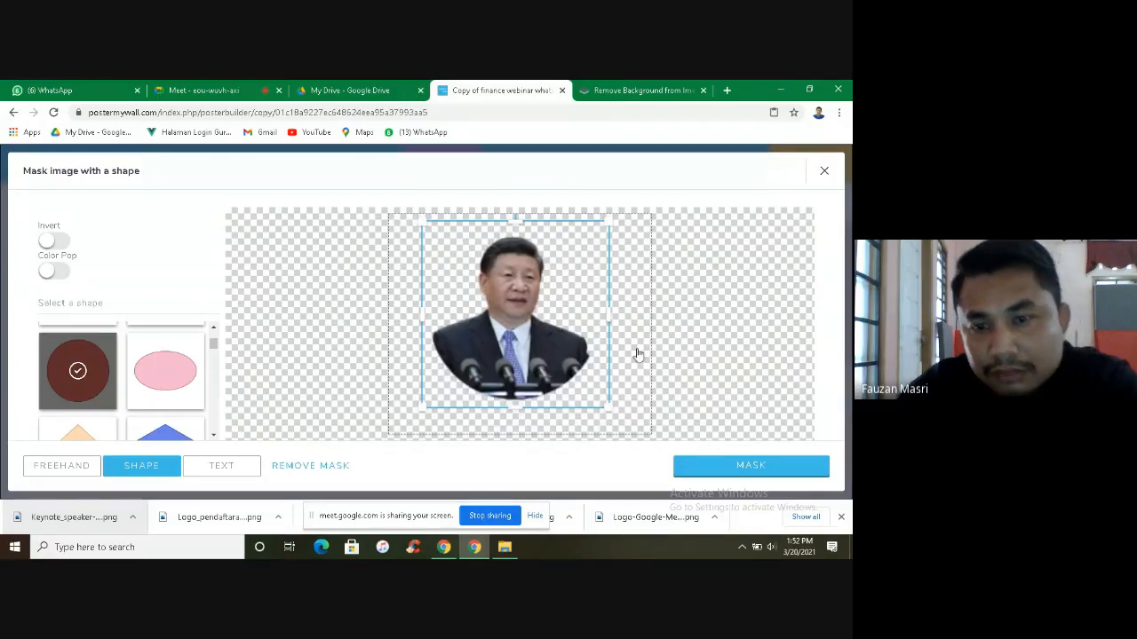
click(720, 469)
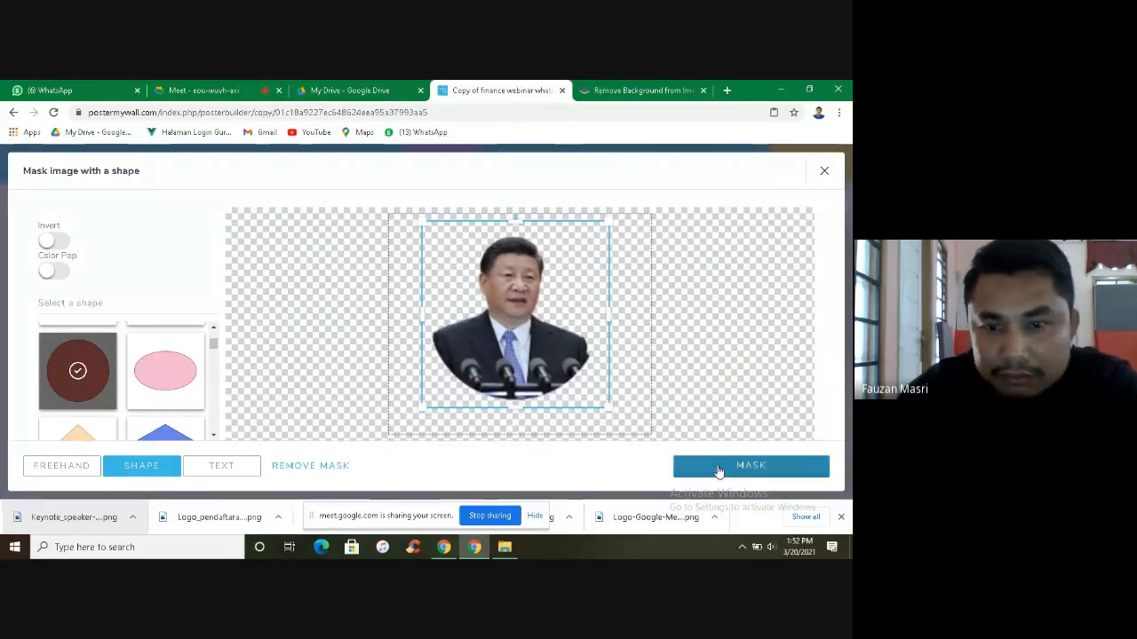
drag(419, 256, 420, 261)
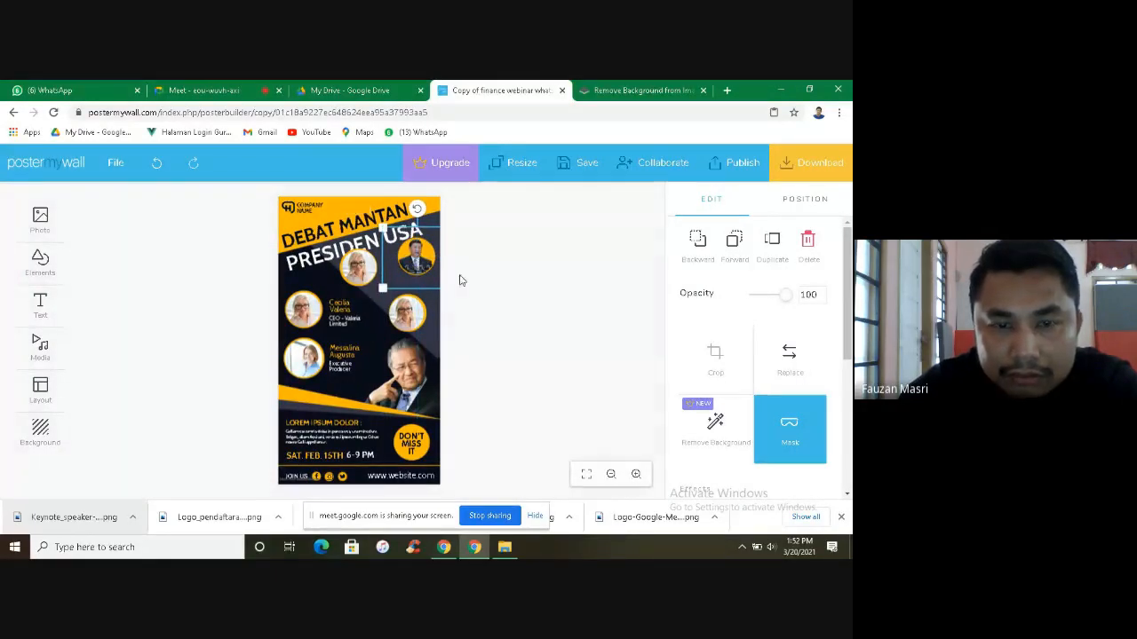
Step: Replace the circular portrait directly below the heading with Host-removebg-preview uploaded from the Downloads folder
click(360, 271)
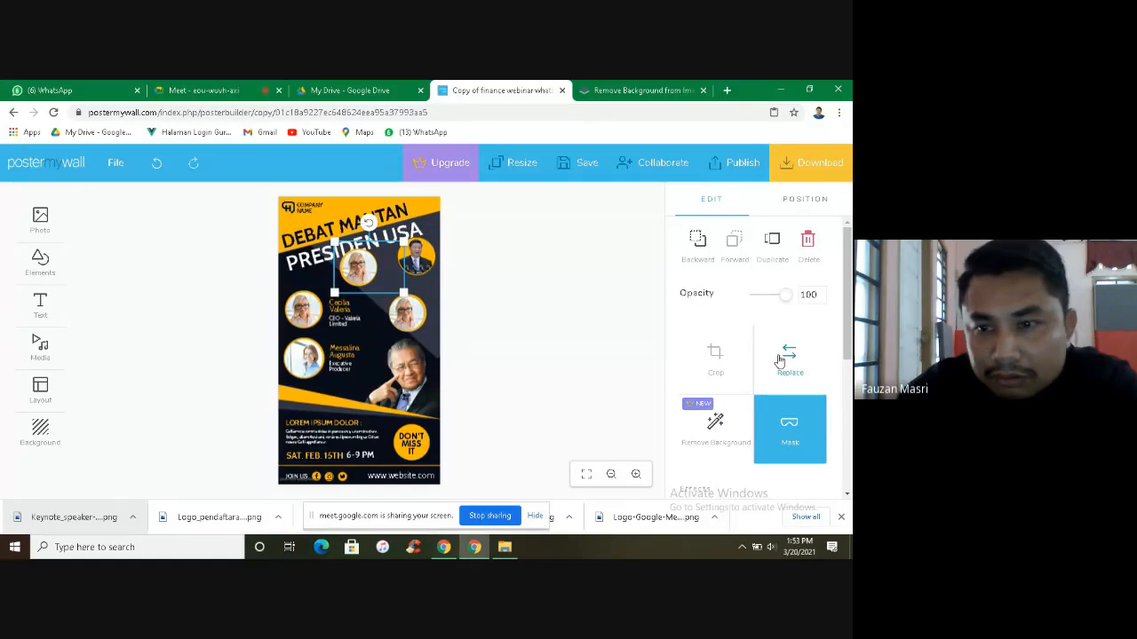
click(781, 356)
click(312, 271)
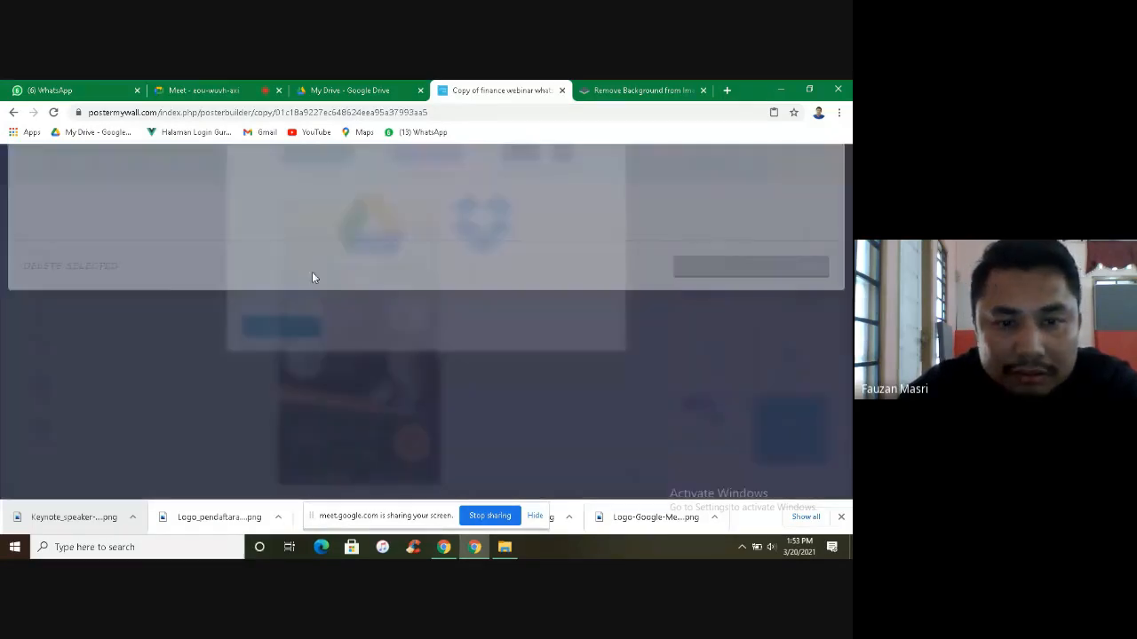
click(114, 270)
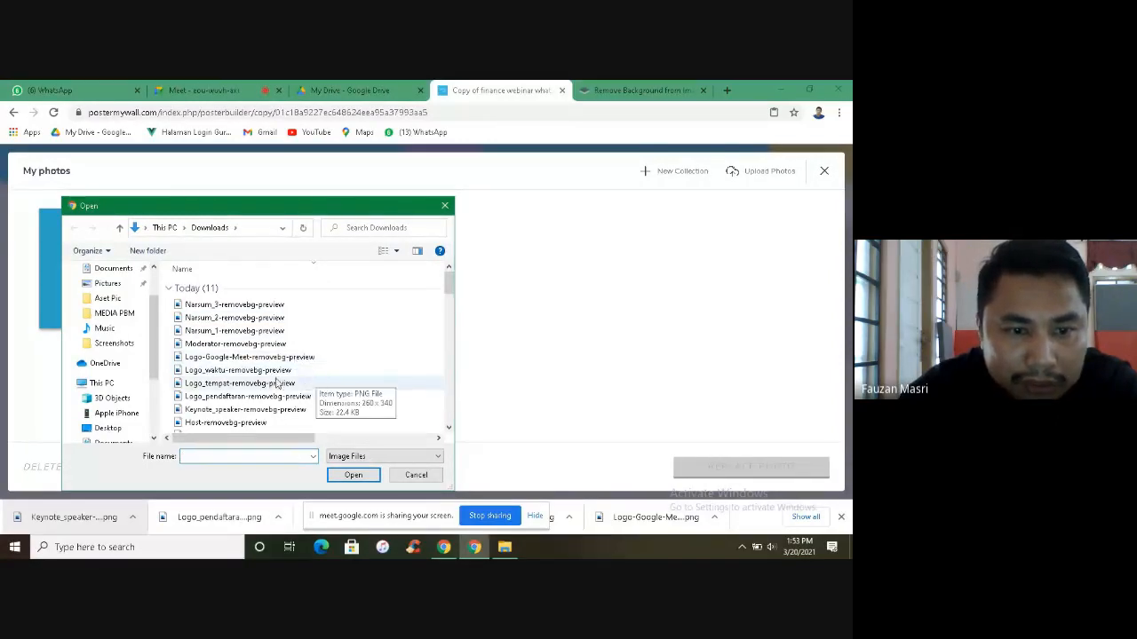
click(262, 423)
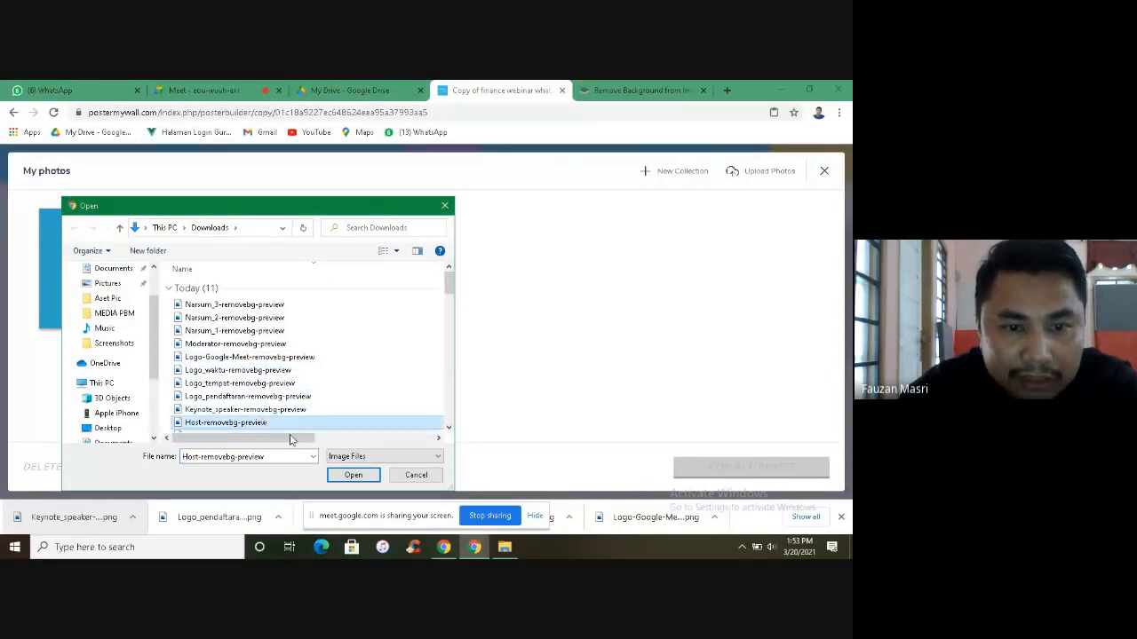
click(350, 475)
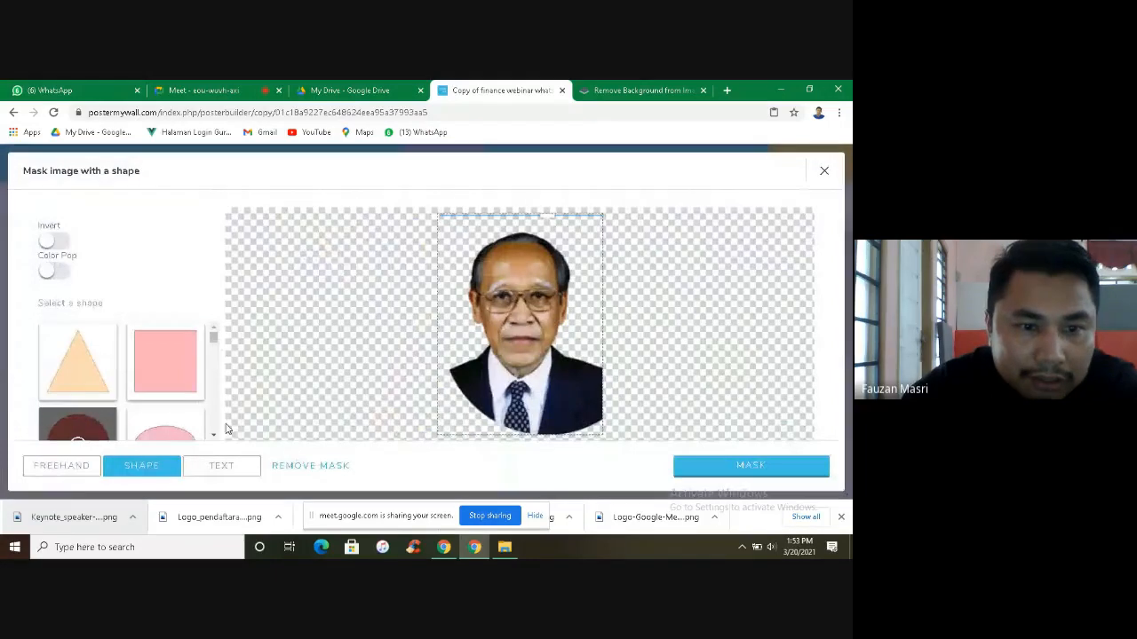
Step: Mask the new host photo with a circle enlarged and centred around the head and shoulders
click(213, 435)
click(89, 388)
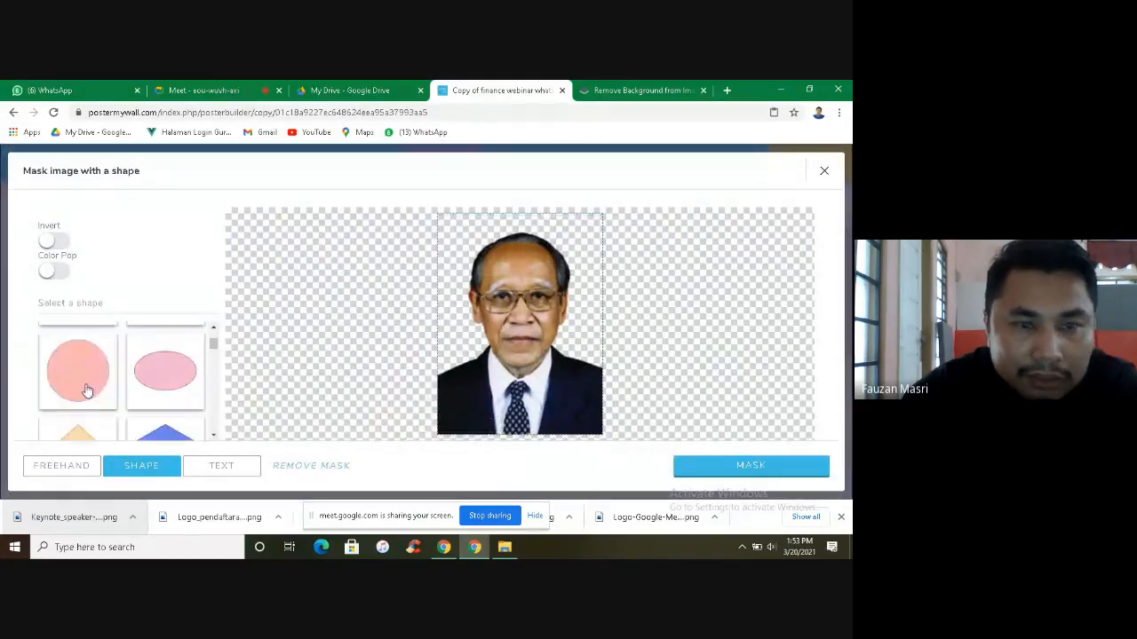
click(87, 379)
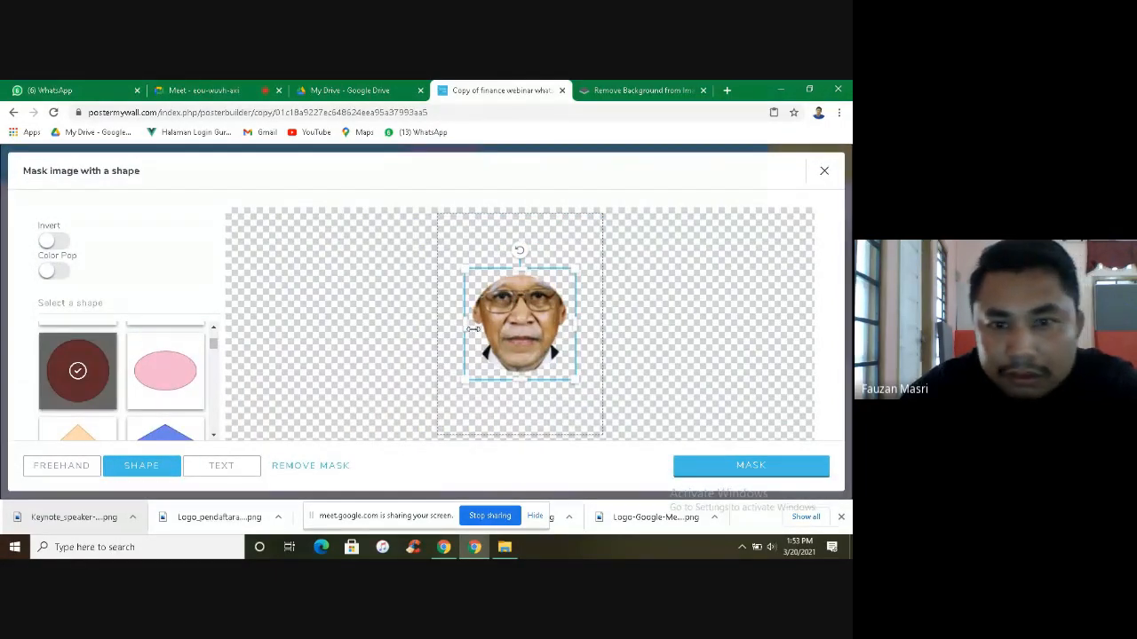
drag(462, 382, 406, 432)
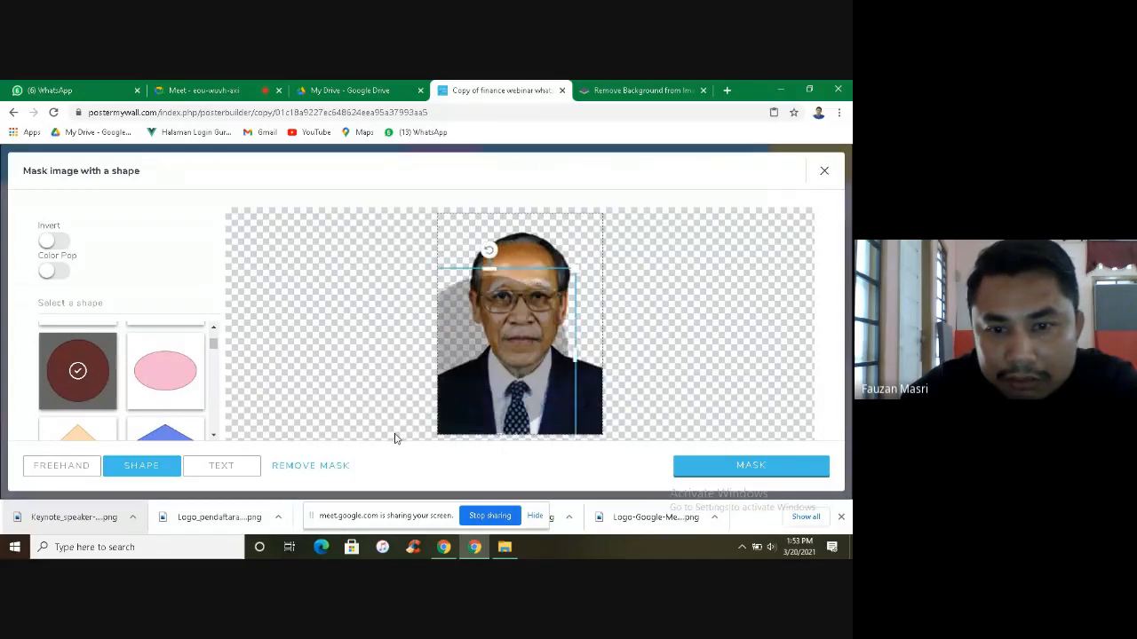
drag(508, 330, 508, 309)
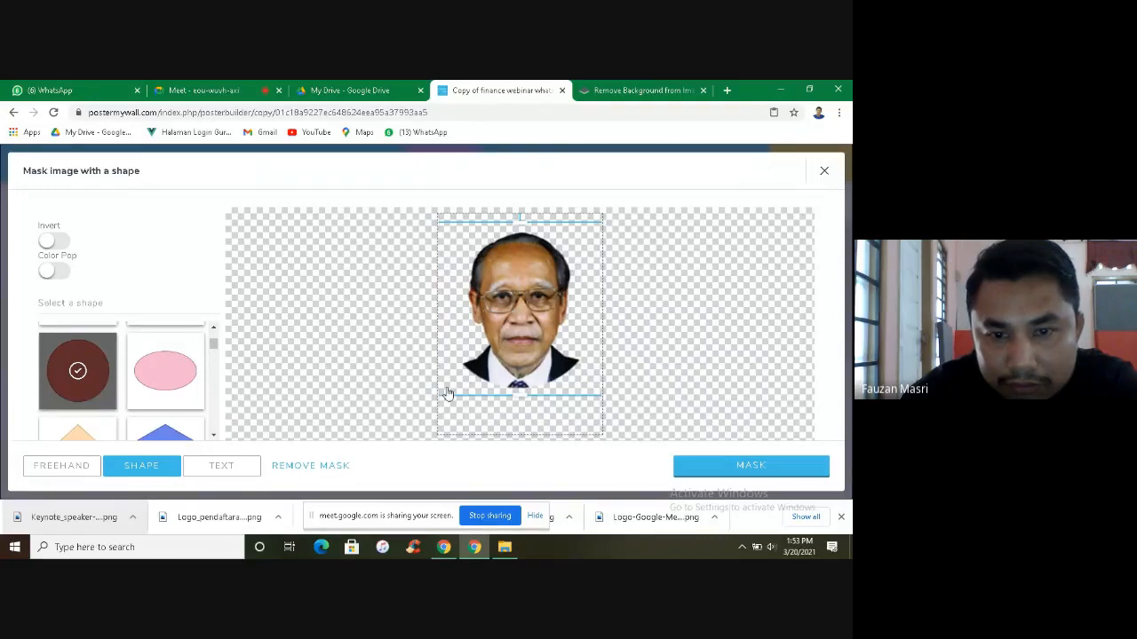
drag(550, 342, 539, 352)
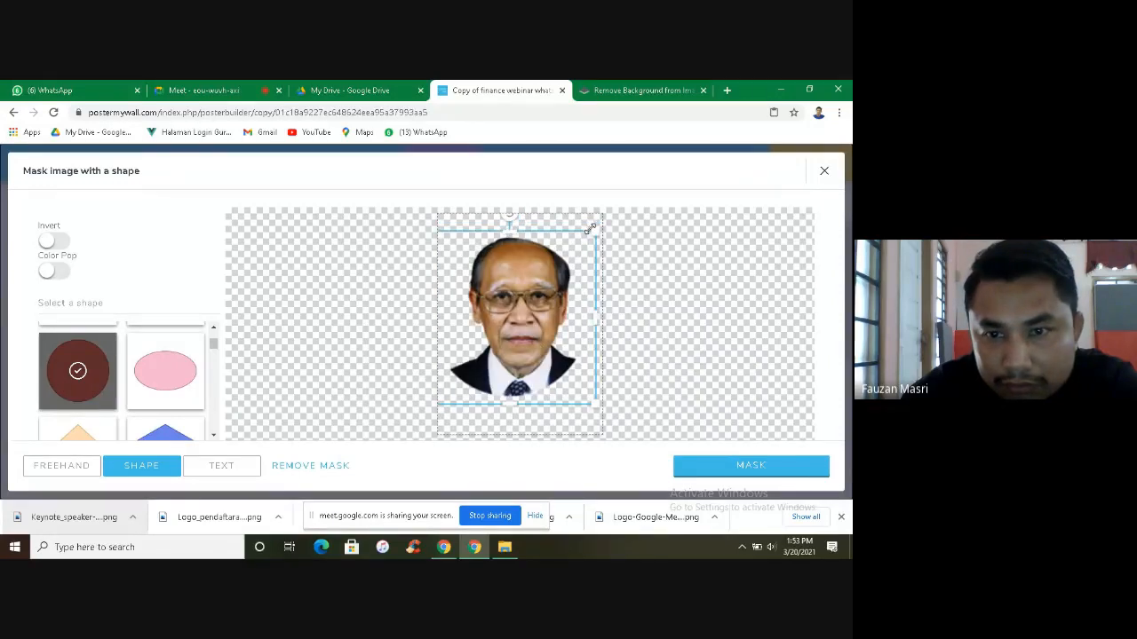
drag(597, 228, 631, 220)
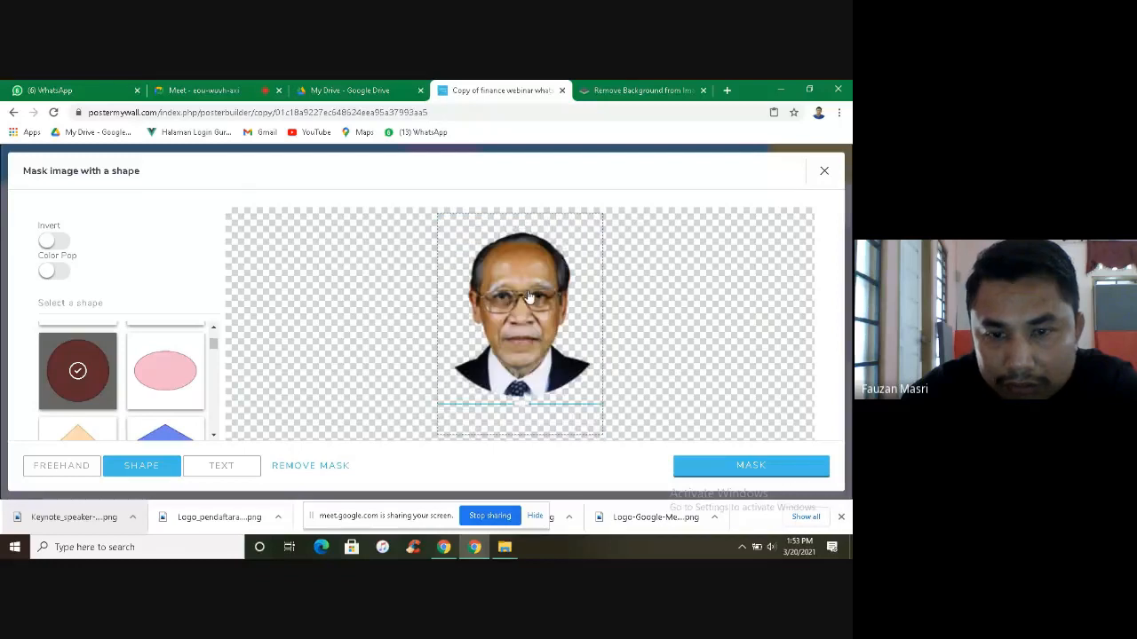
drag(531, 292, 528, 304)
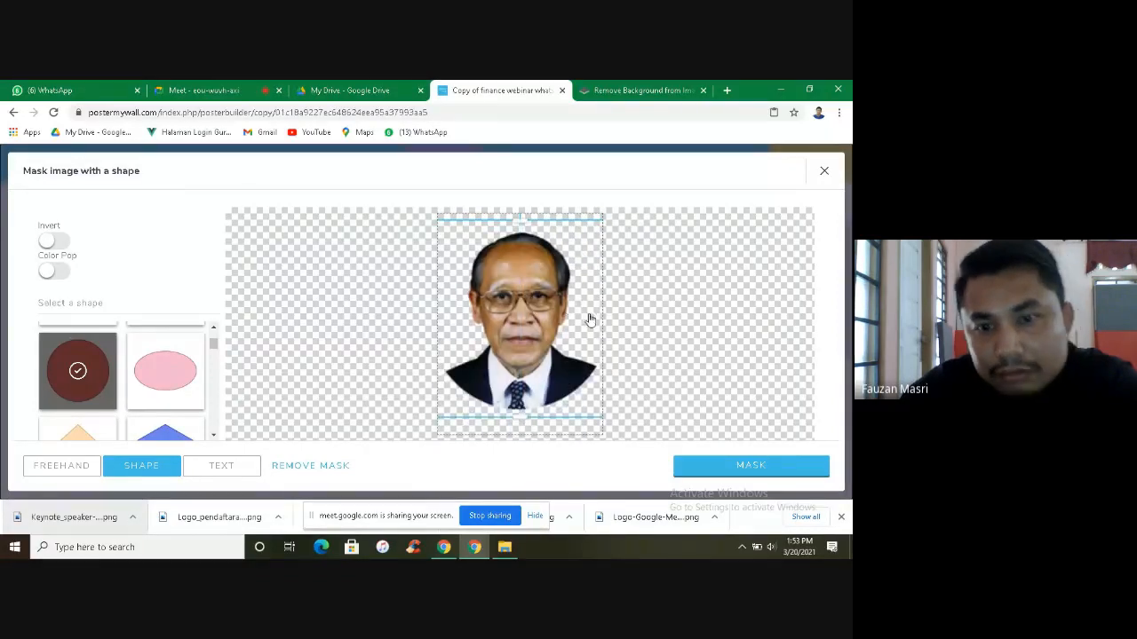
click(729, 468)
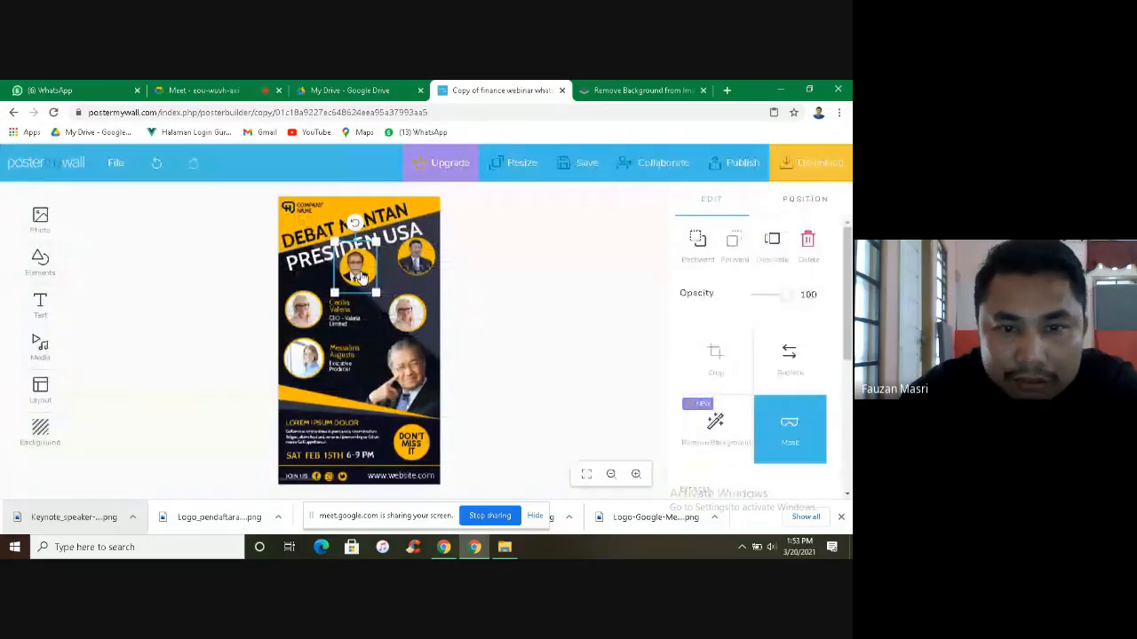
Step: Enlarge the masked host portrait slightly and centre it on its yellow circle below the heading
drag(361, 278, 363, 279)
drag(336, 242, 331, 235)
drag(359, 273, 359, 268)
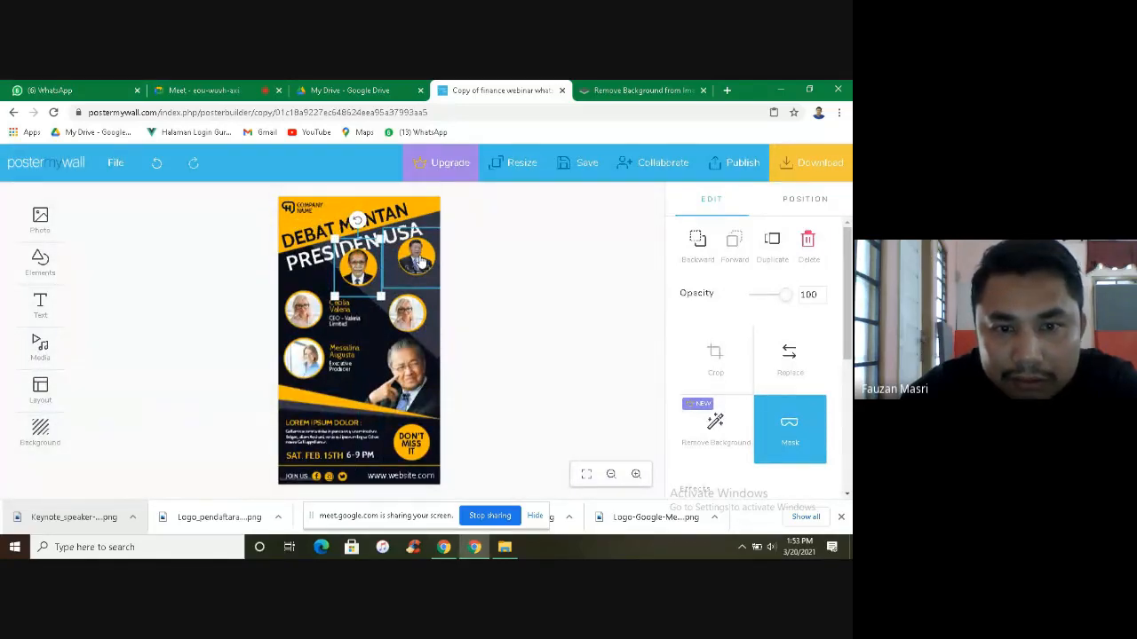
Step: Replace the circular portrait above the keynote speaker with Narsum_1-removebg-preview uploaded from the Downloads folder
click(405, 317)
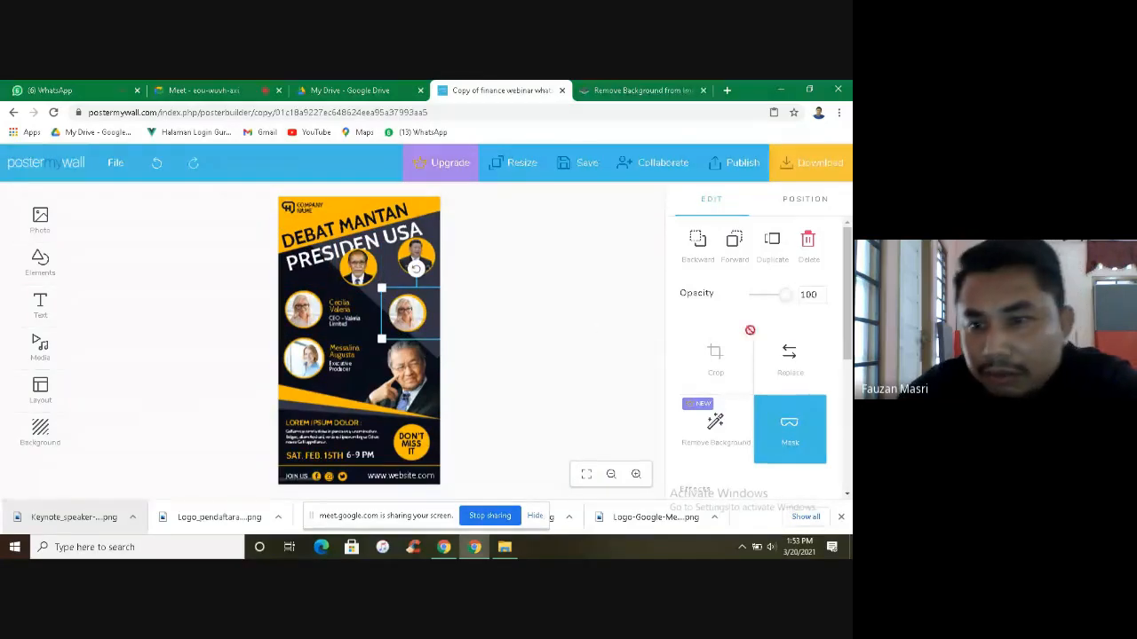
click(793, 360)
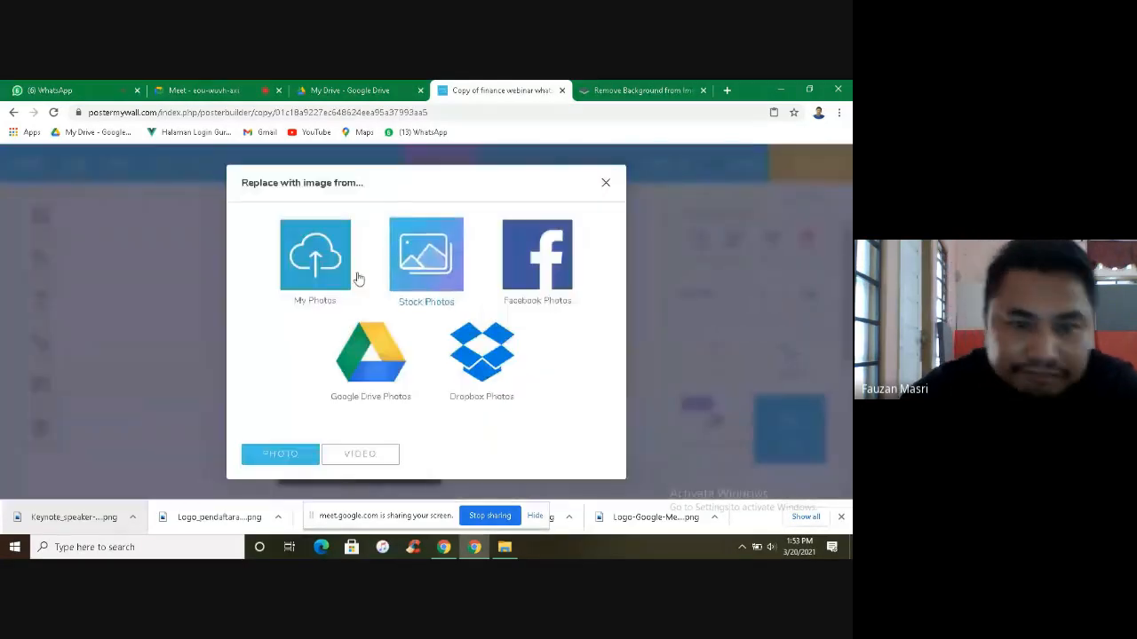
click(307, 266)
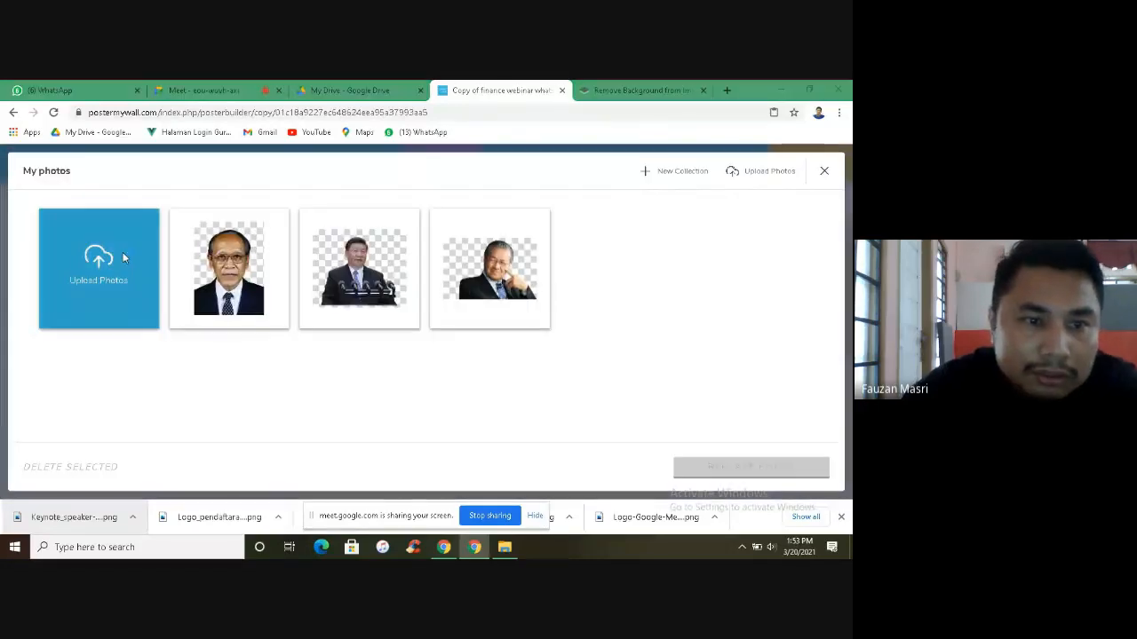
click(139, 249)
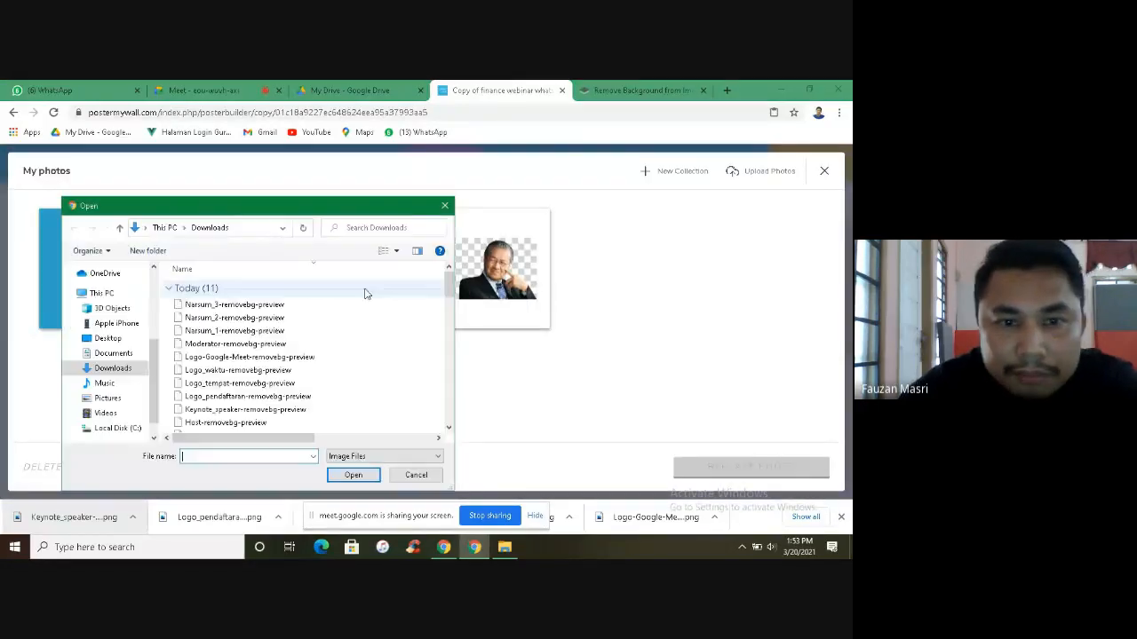
click(234, 331)
click(353, 475)
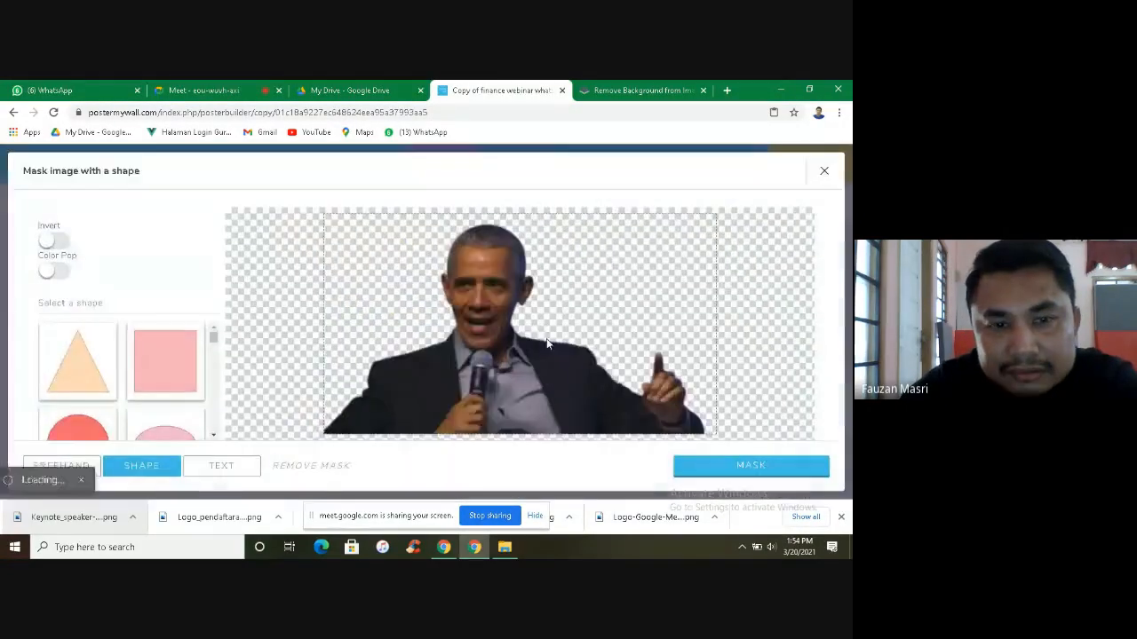
Step: Mask the new photo above the keynote speaker with a circle centred around the head and shoulders
click(87, 426)
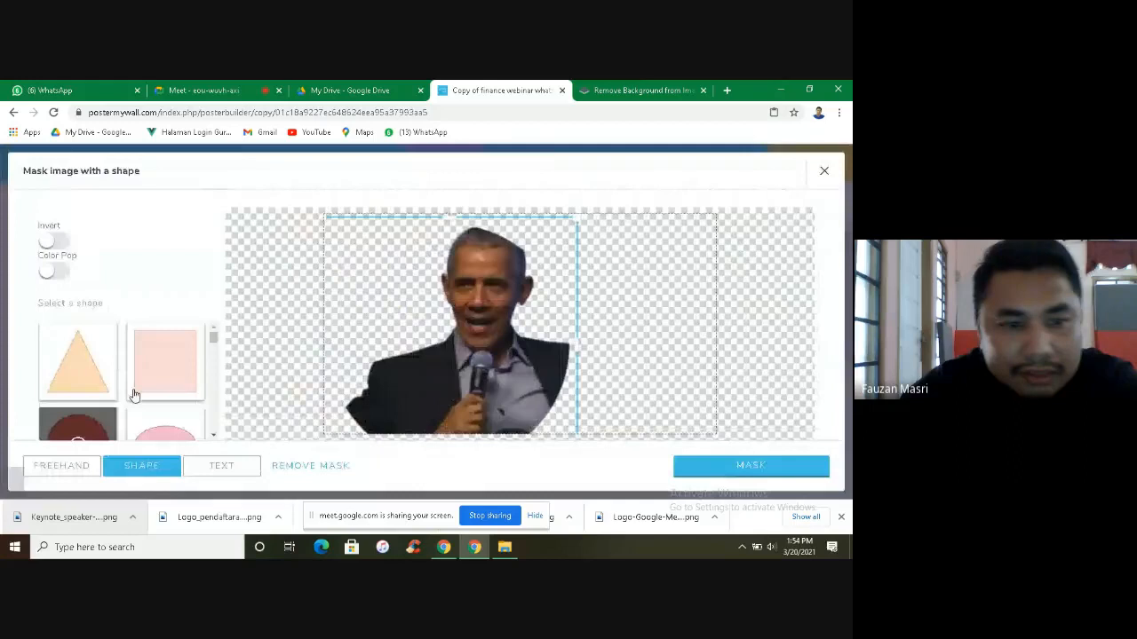
click(214, 435)
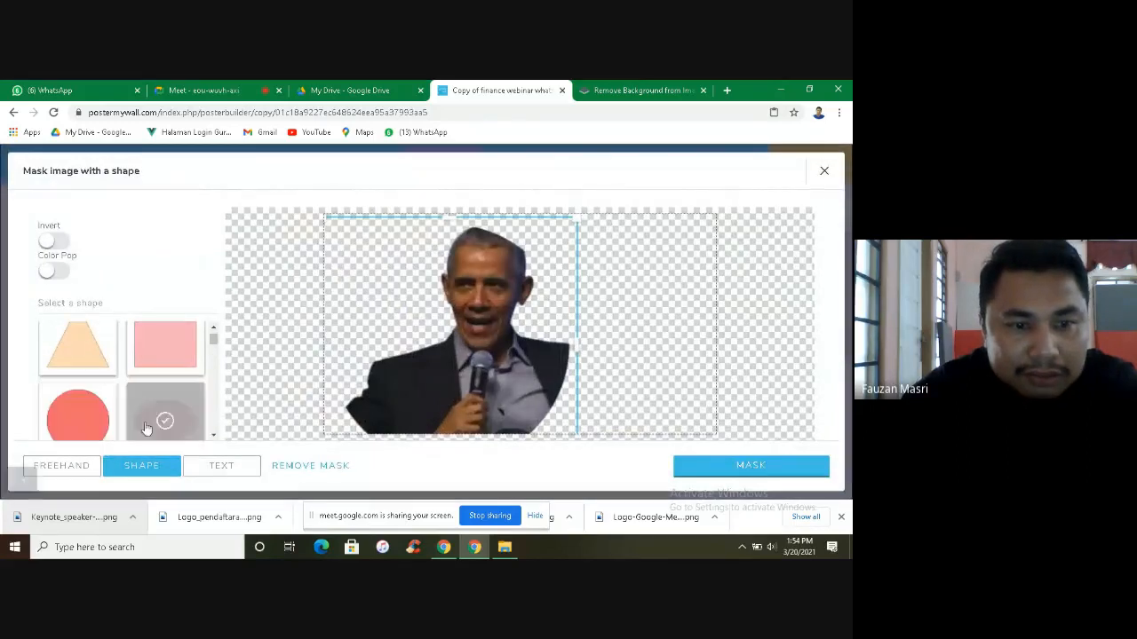
click(76, 417)
drag(380, 345, 417, 326)
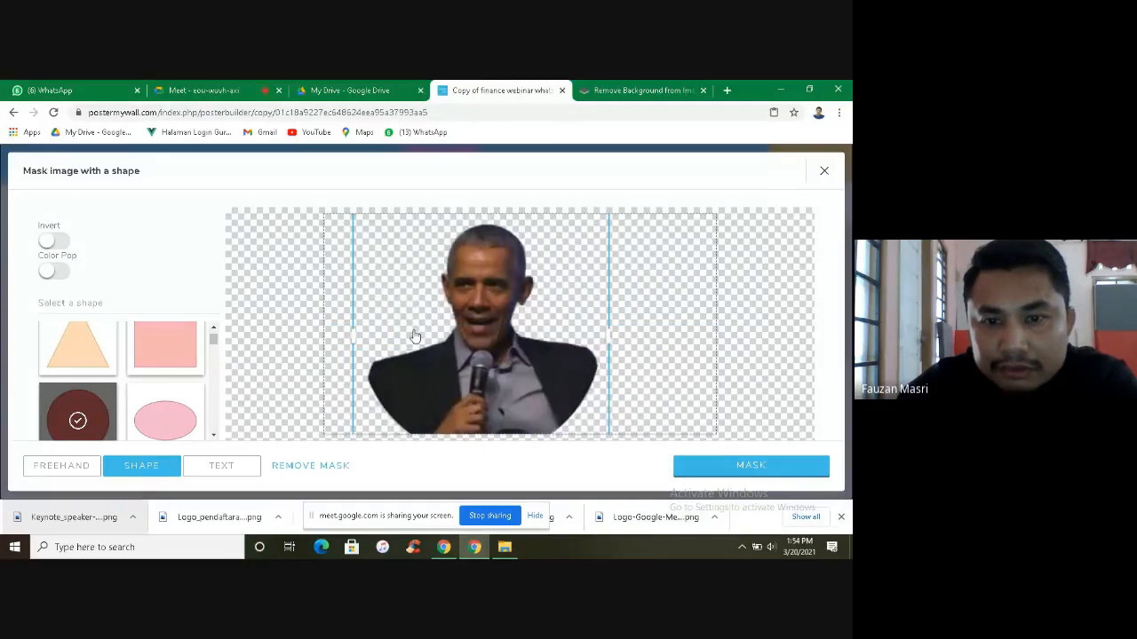
click(714, 467)
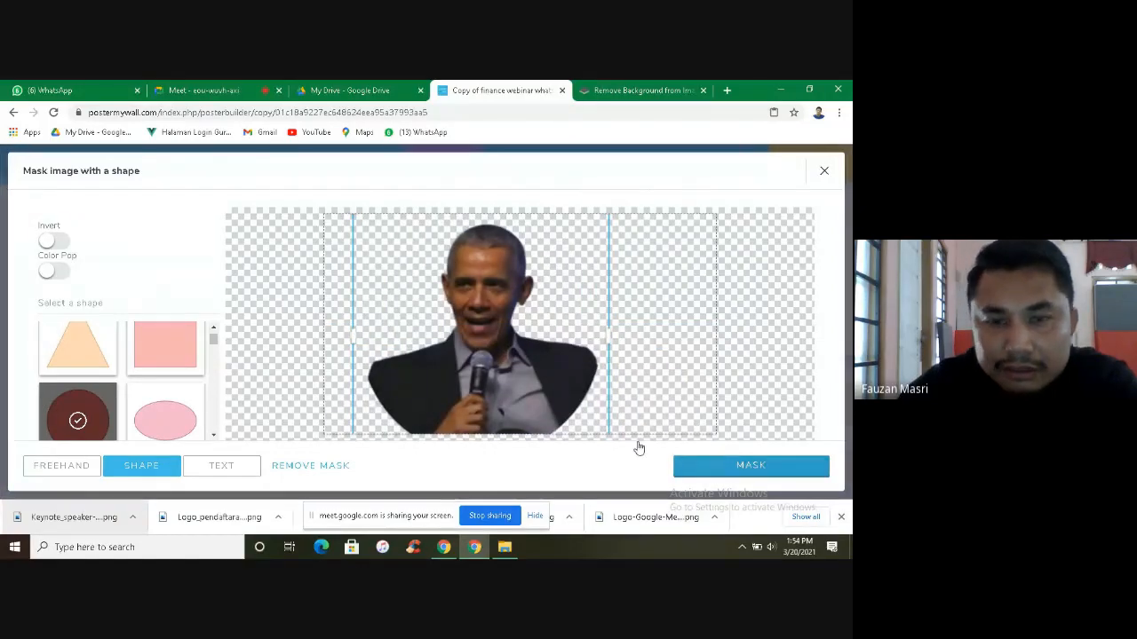
Step: Shift the circle mask of the portrait above the keynote speaker slightly down and centre the portrait on its yellow circle
drag(410, 309, 405, 309)
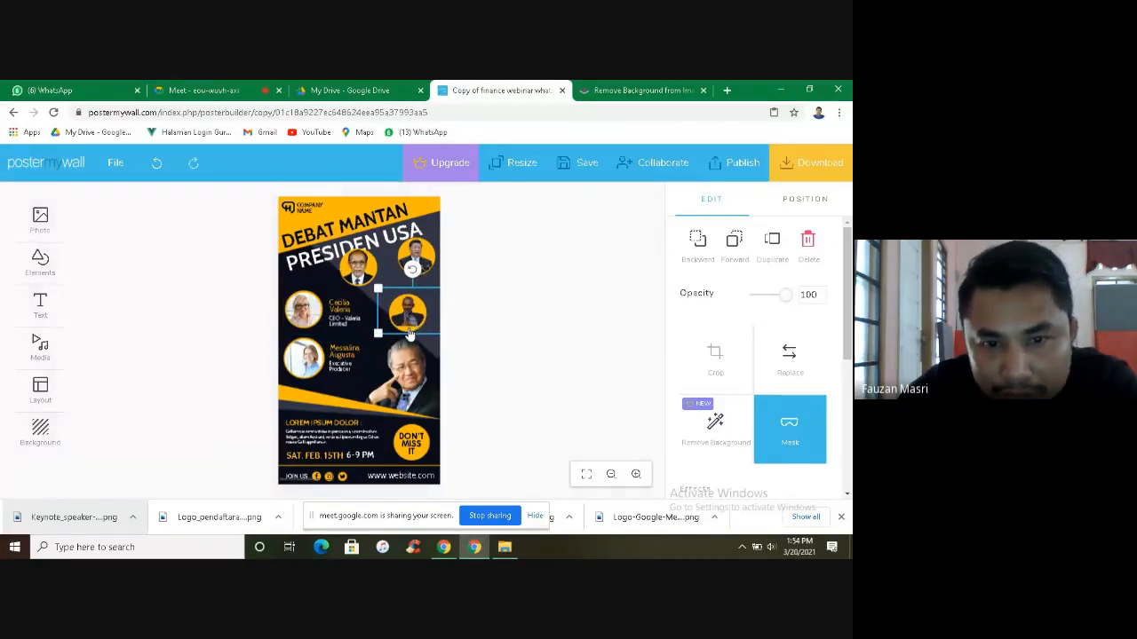
click(774, 419)
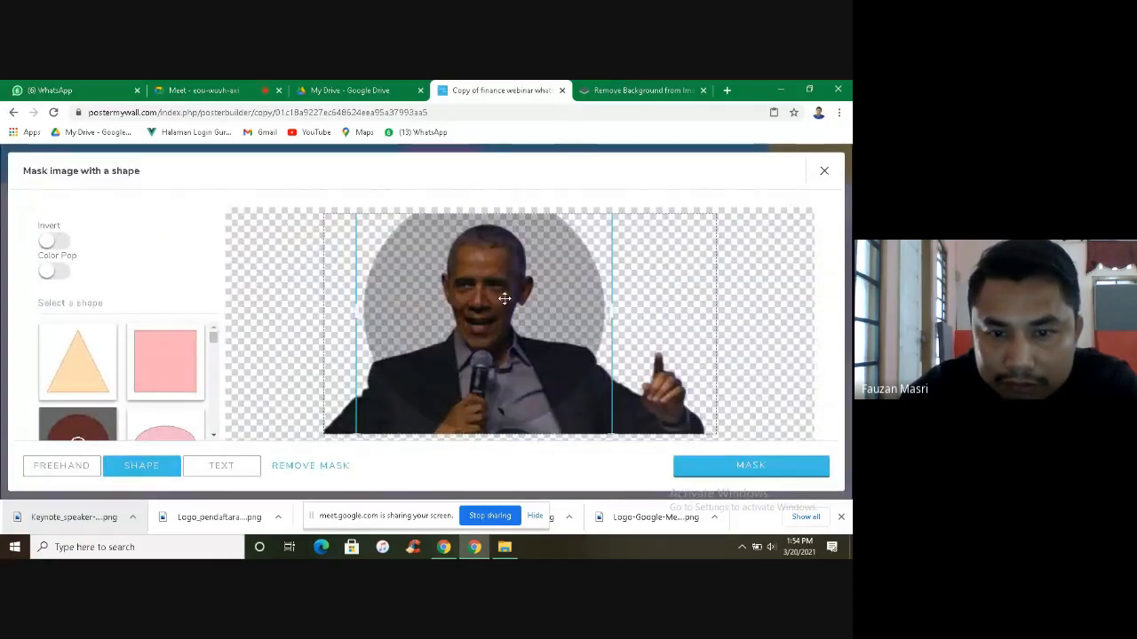
drag(503, 300, 501, 306)
click(708, 462)
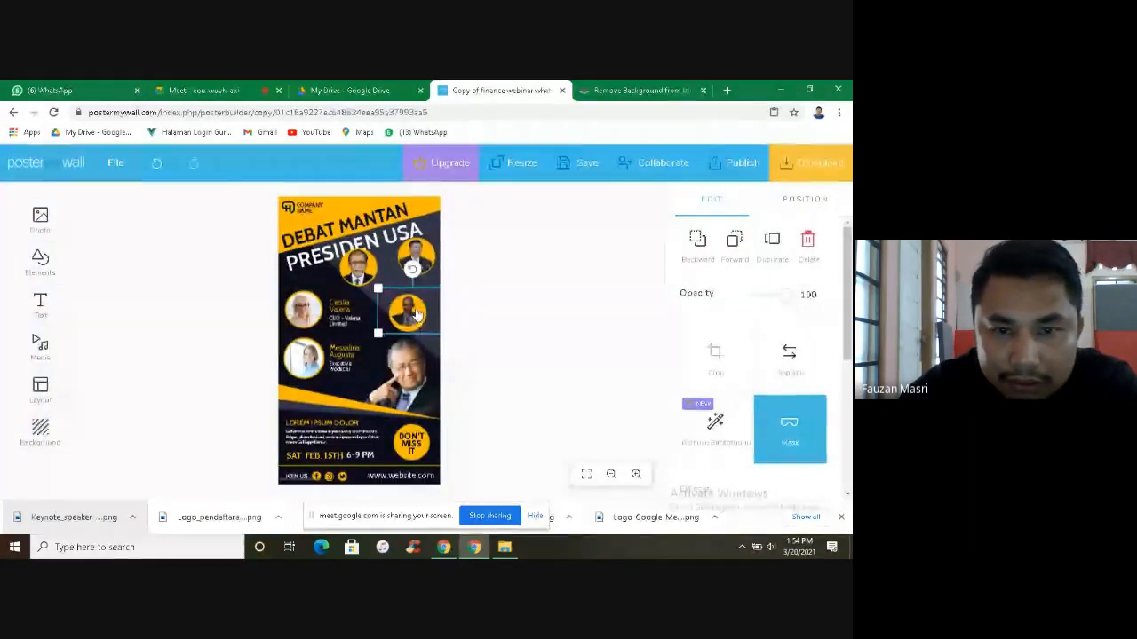
drag(417, 309, 416, 317)
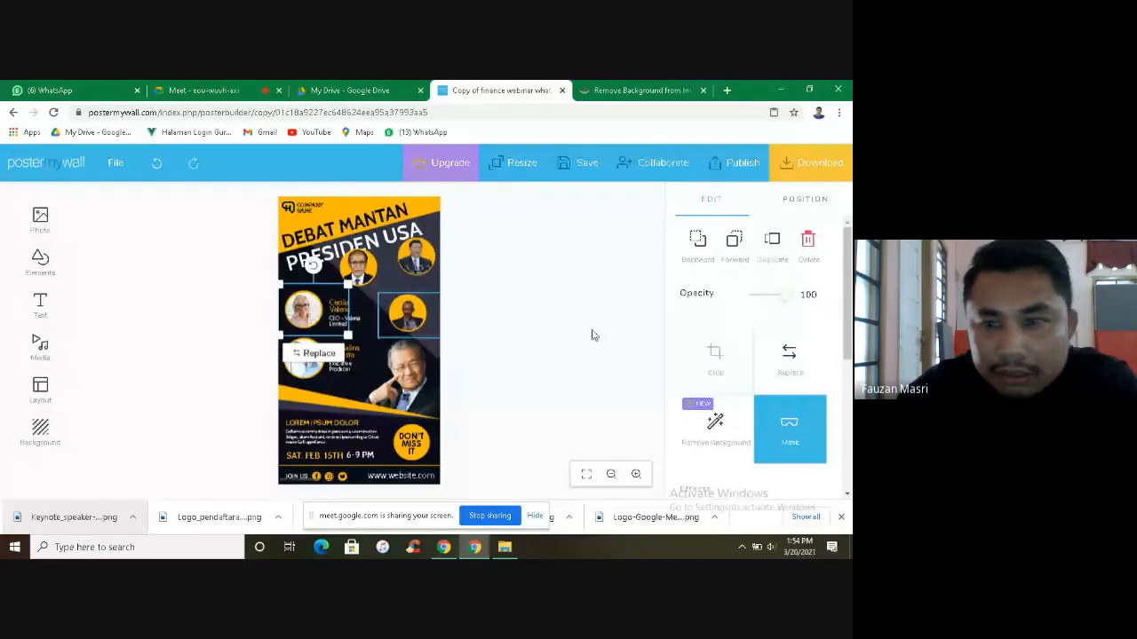
Step: Replace the circular portrait beside the CEO caption with Narsum_2-removebg-preview uploaded from the Downloads folder
click(789, 357)
click(279, 264)
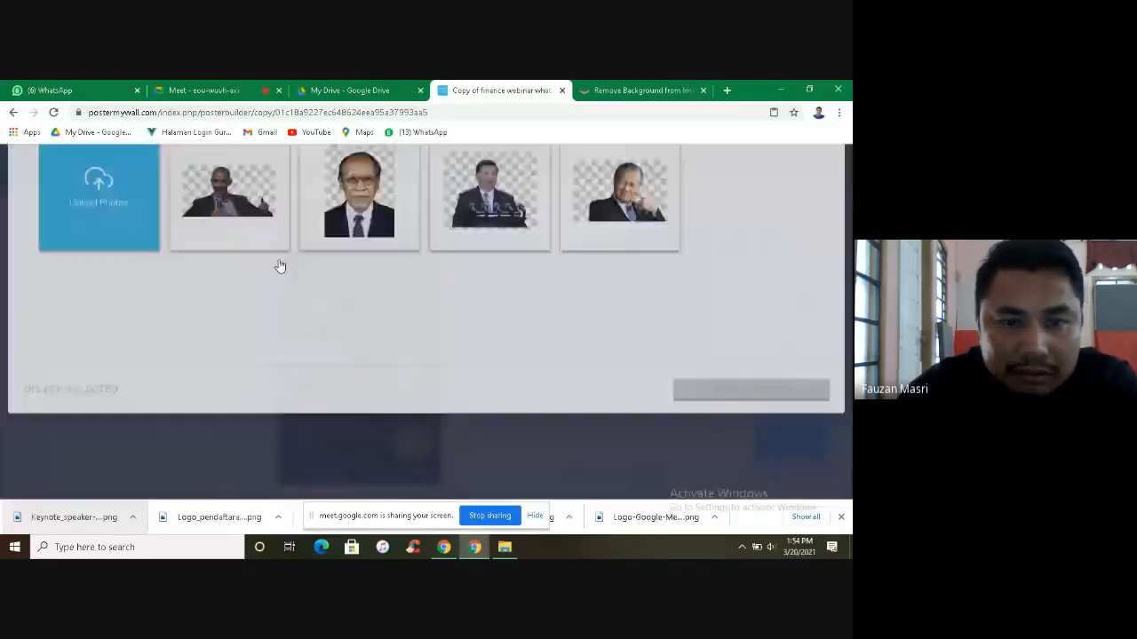
click(90, 280)
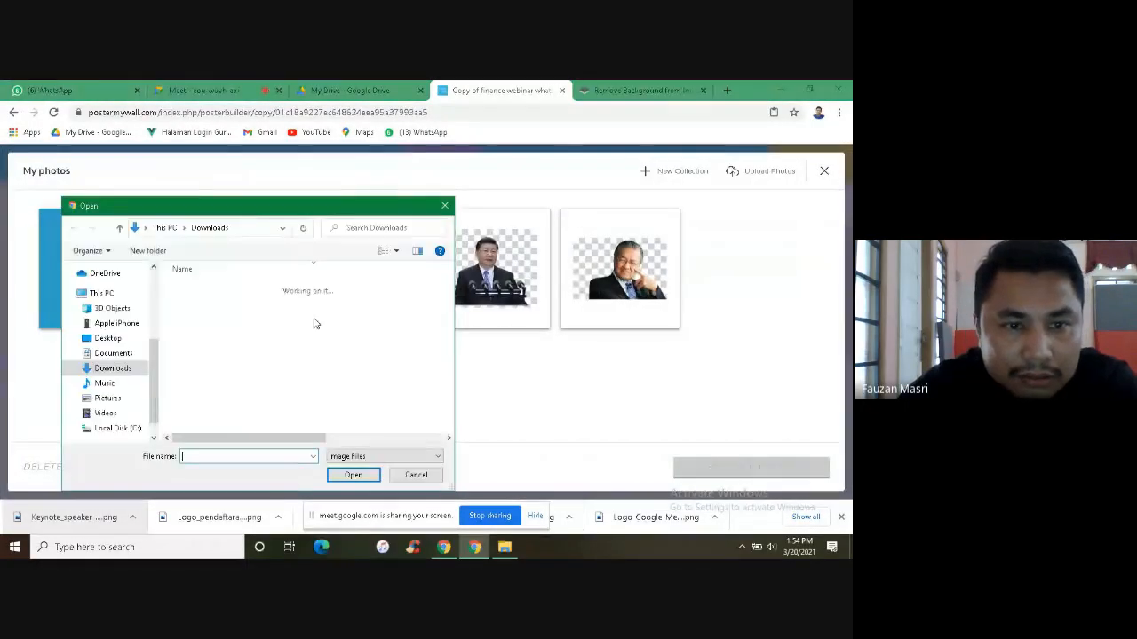
click(263, 319)
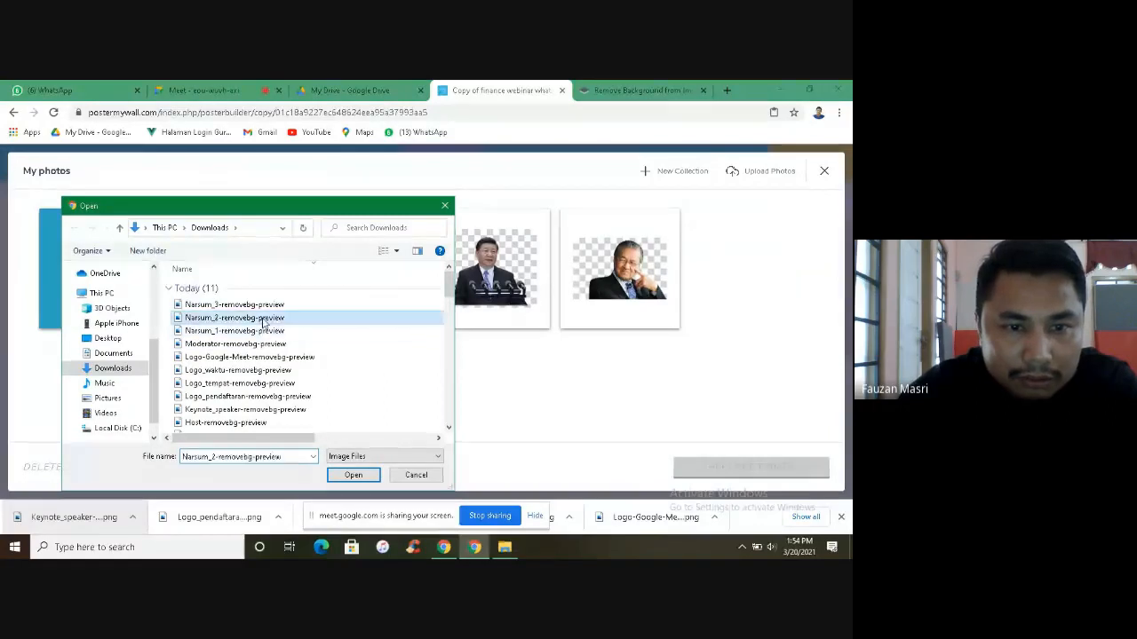
click(351, 474)
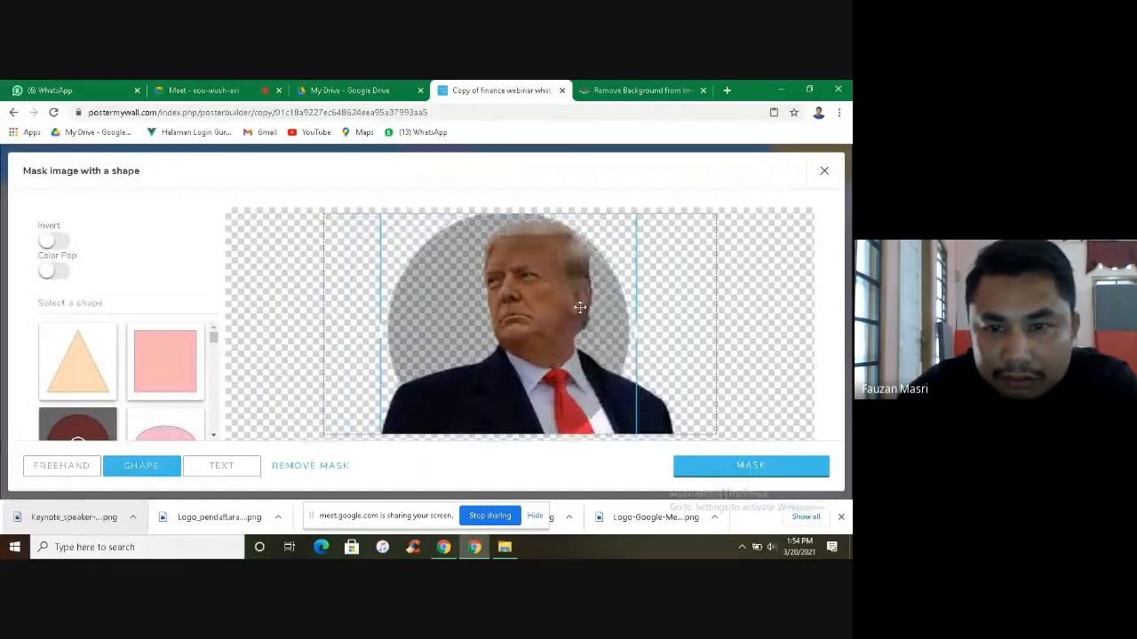
Step: Mask the new photo beside the CEO caption with a circle around the head and shoulders and centre it on its yellow circle
mouse_move(581, 315)
mouse_down()
mouse_move(572, 302)
mouse_move(585, 294)
mouse_up()
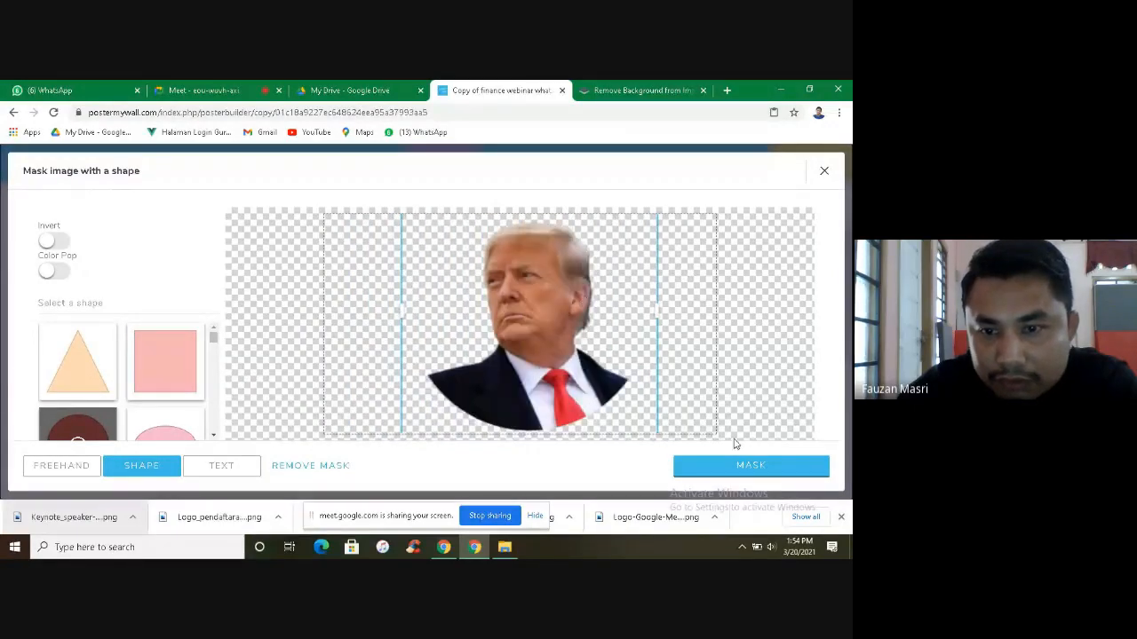
click(731, 467)
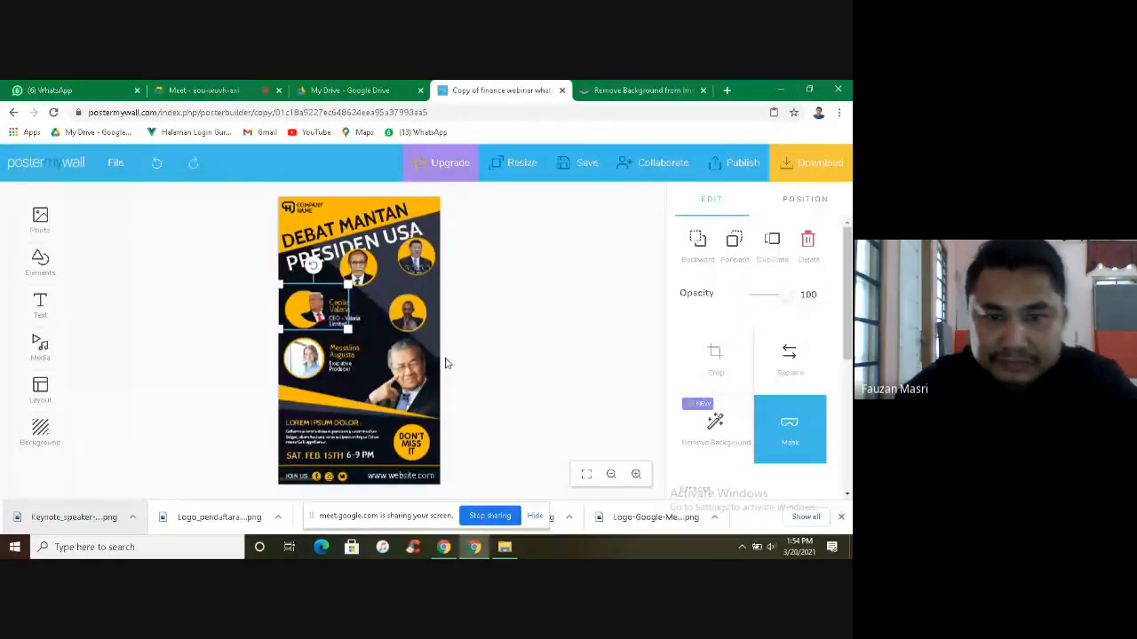
click(303, 308)
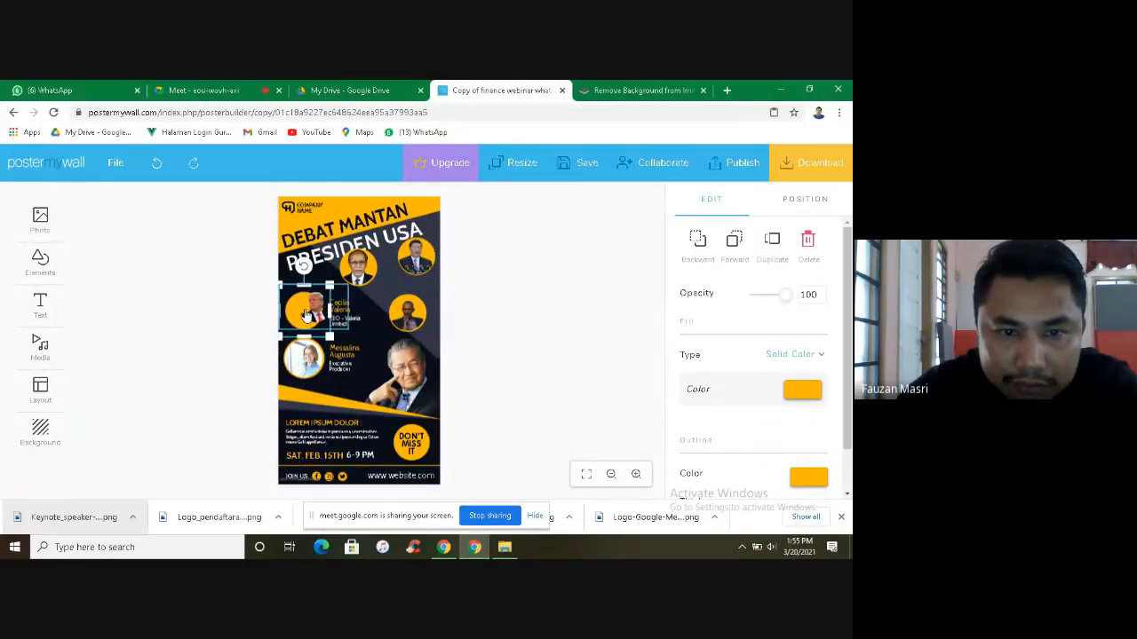
click(302, 311)
drag(296, 310, 320, 359)
Step: Replace the circular portrait beside the Executive Producer caption with Narsum_3-removebg-preview uploaded from the Downloads folder
click(783, 366)
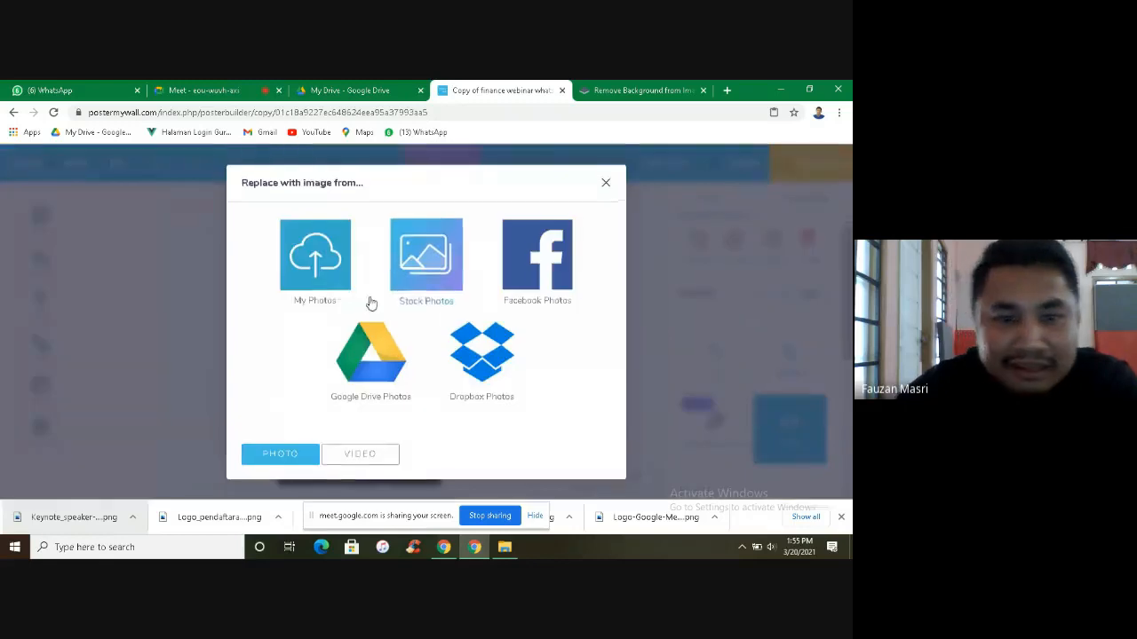
click(302, 272)
click(109, 282)
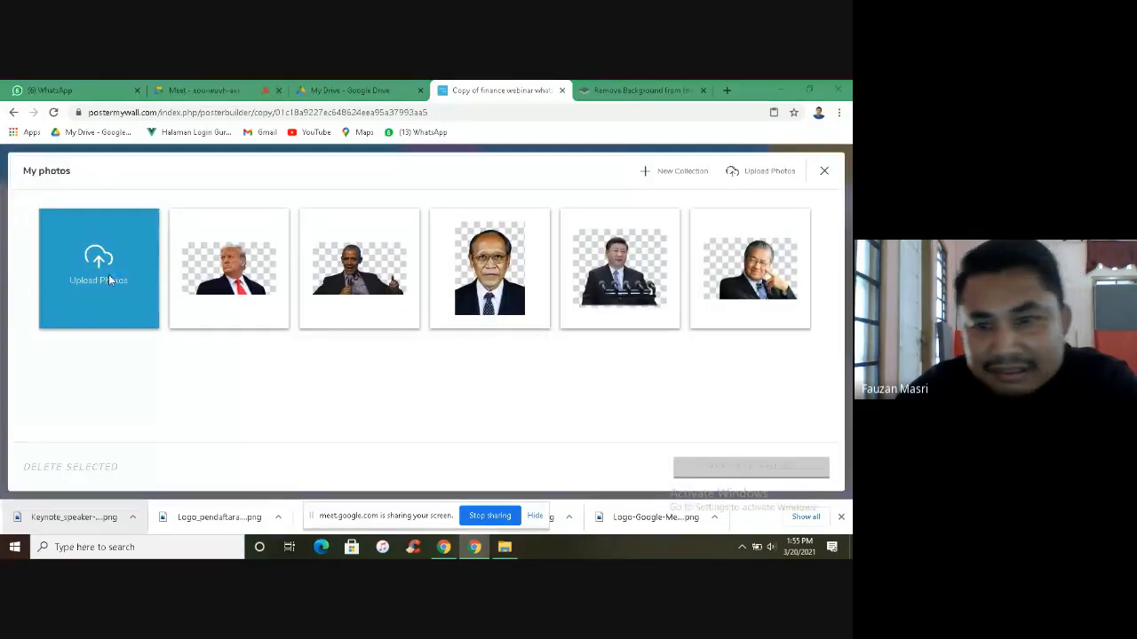
click(266, 305)
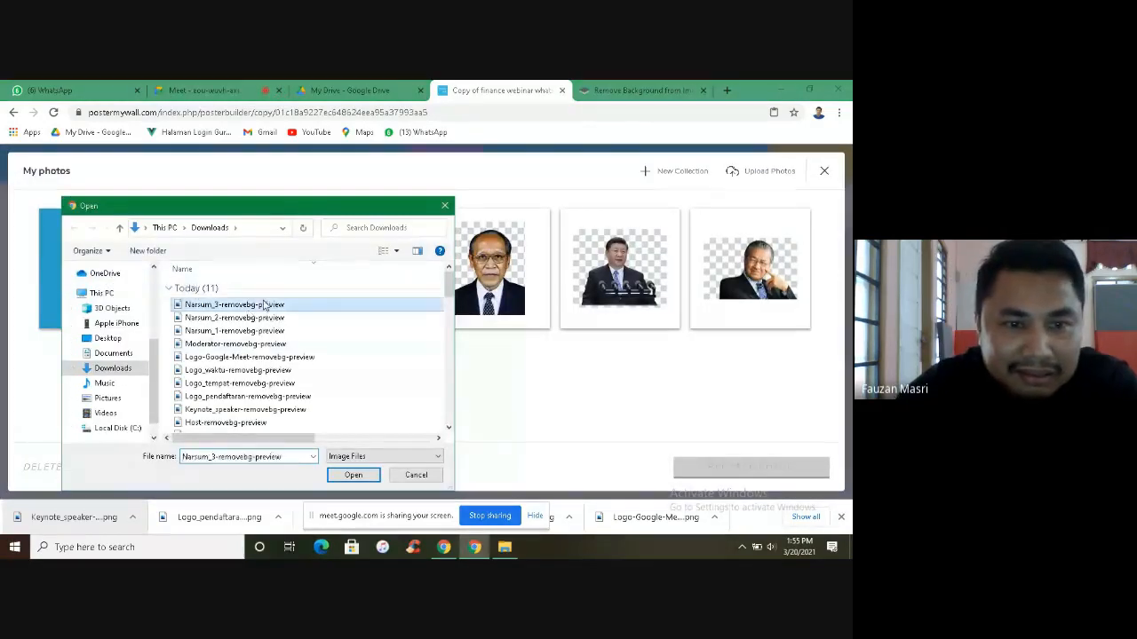
click(353, 474)
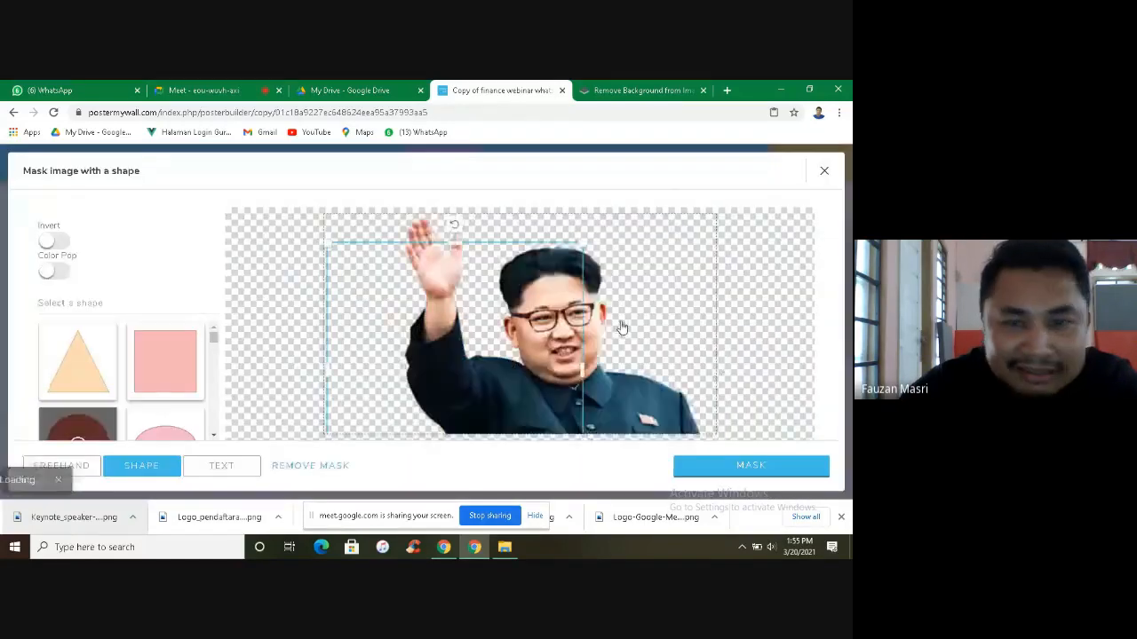
Step: Mask the new photo beside the Executive Producer caption with a circle enlarged to include the raised hand, head and shoulders
drag(492, 328, 592, 304)
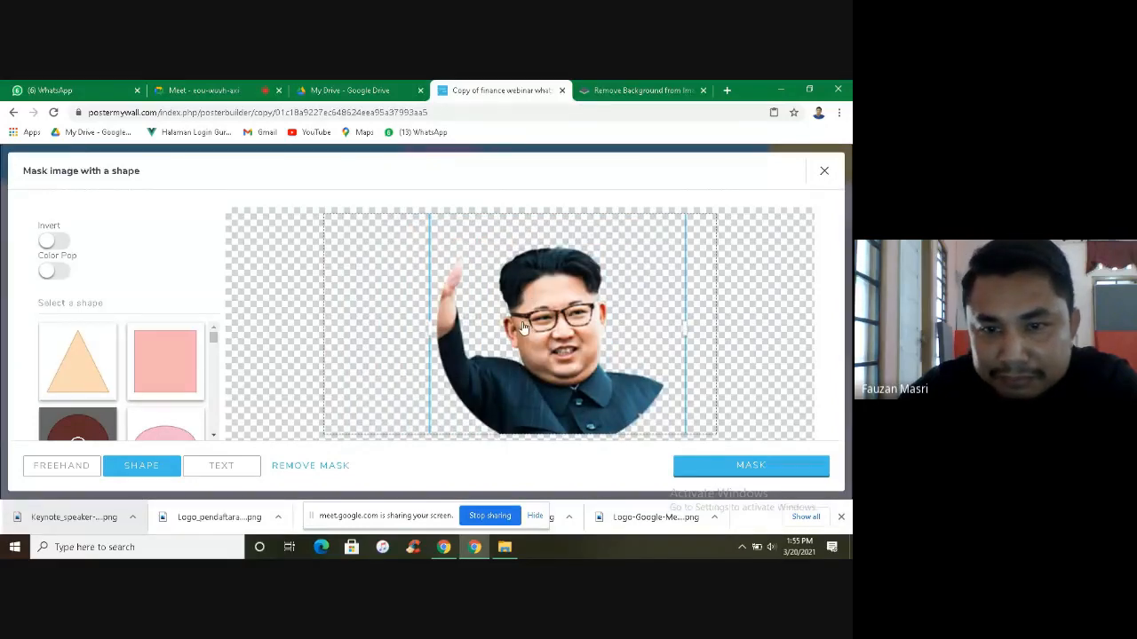
drag(524, 328, 486, 369)
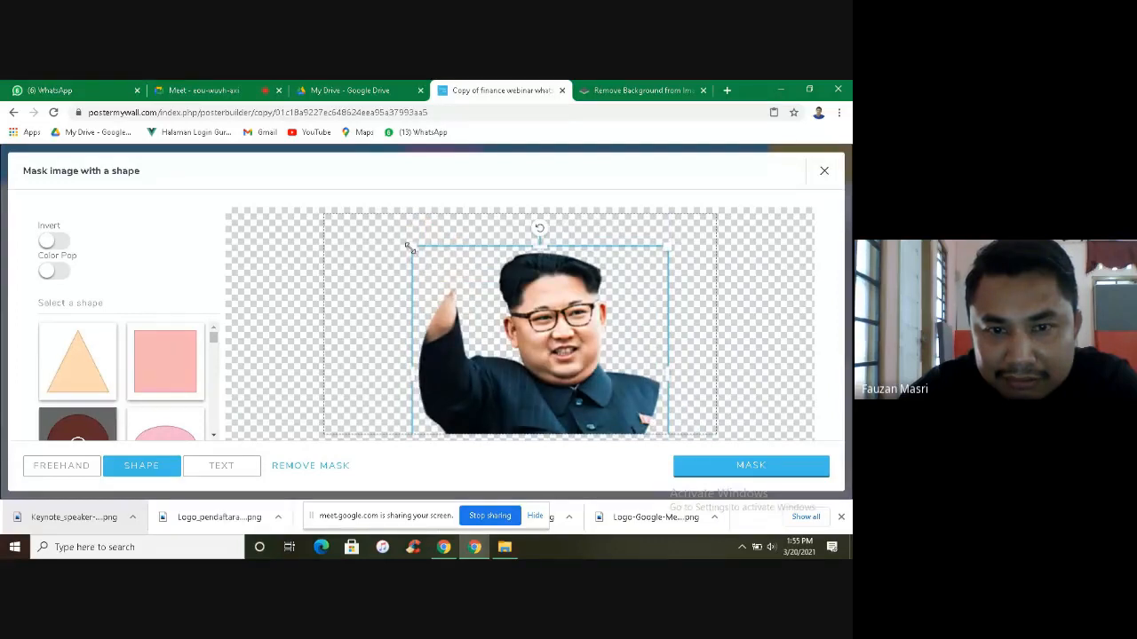
drag(408, 246, 330, 195)
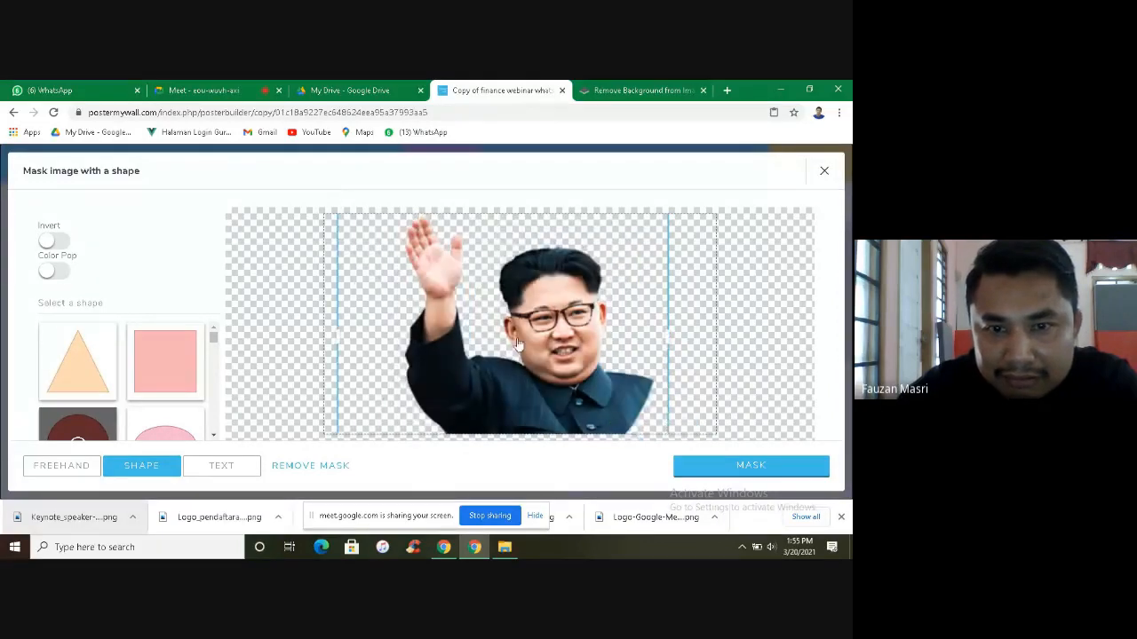
drag(519, 344, 556, 277)
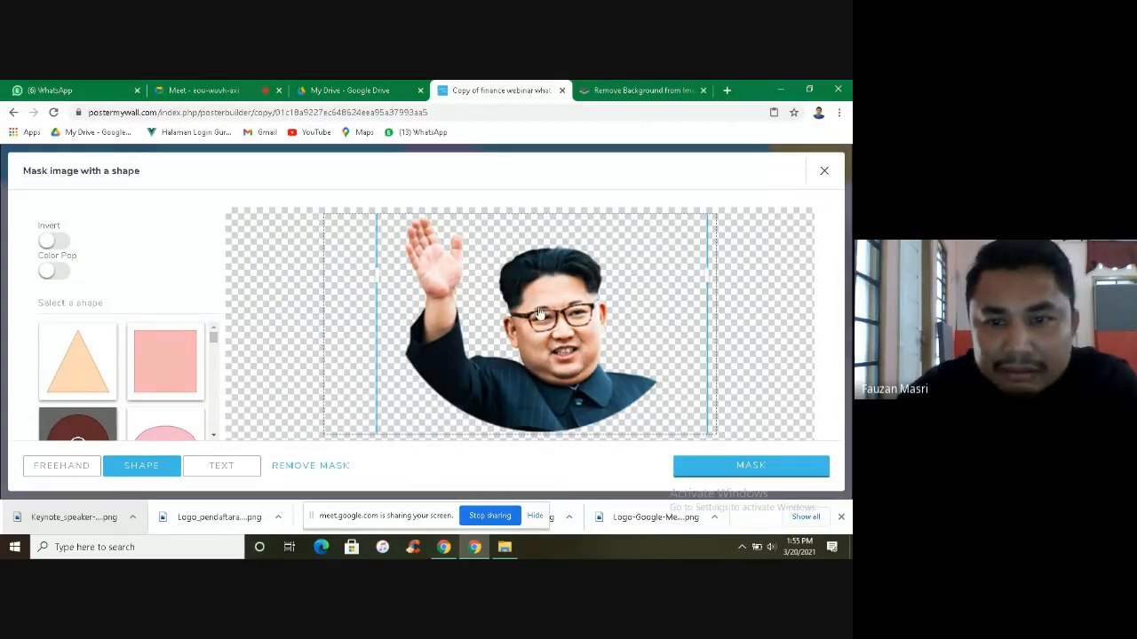
mouse_move(540, 321)
mouse_down()
mouse_move(555, 305)
mouse_move(540, 306)
mouse_up()
click(724, 471)
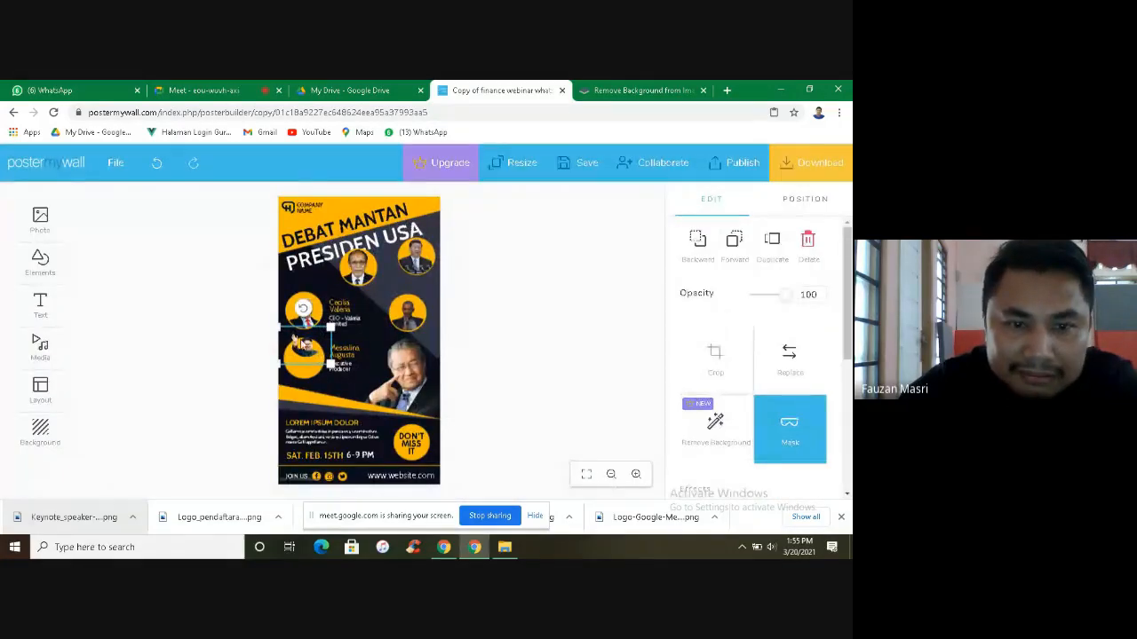
Step: Centre the Executive Producer portrait on its yellow circle and shift its circle mask slightly towards the raised hand
mouse_move(305, 347)
mouse_down()
mouse_move(305, 358)
mouse_move(358, 322)
mouse_move(306, 360)
mouse_up()
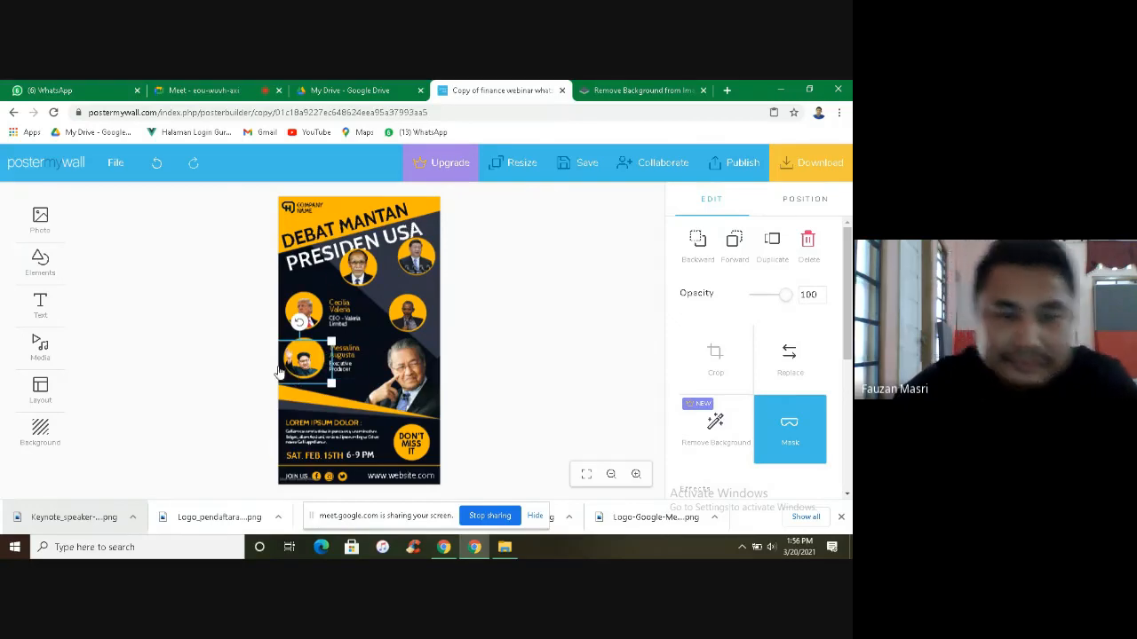
drag(301, 359, 302, 357)
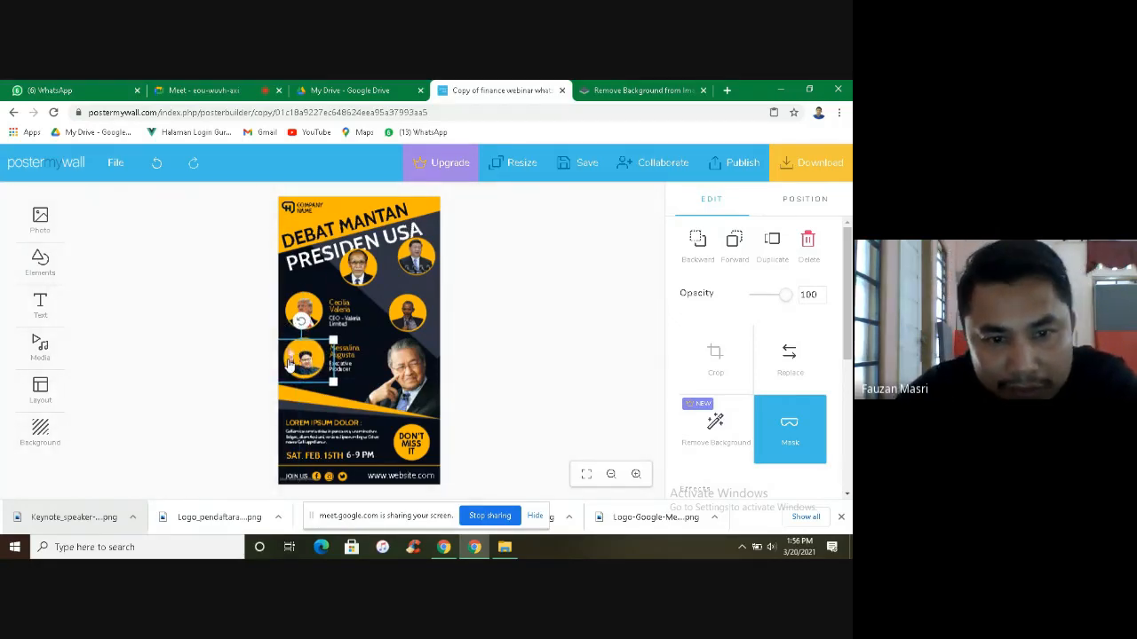
click(792, 425)
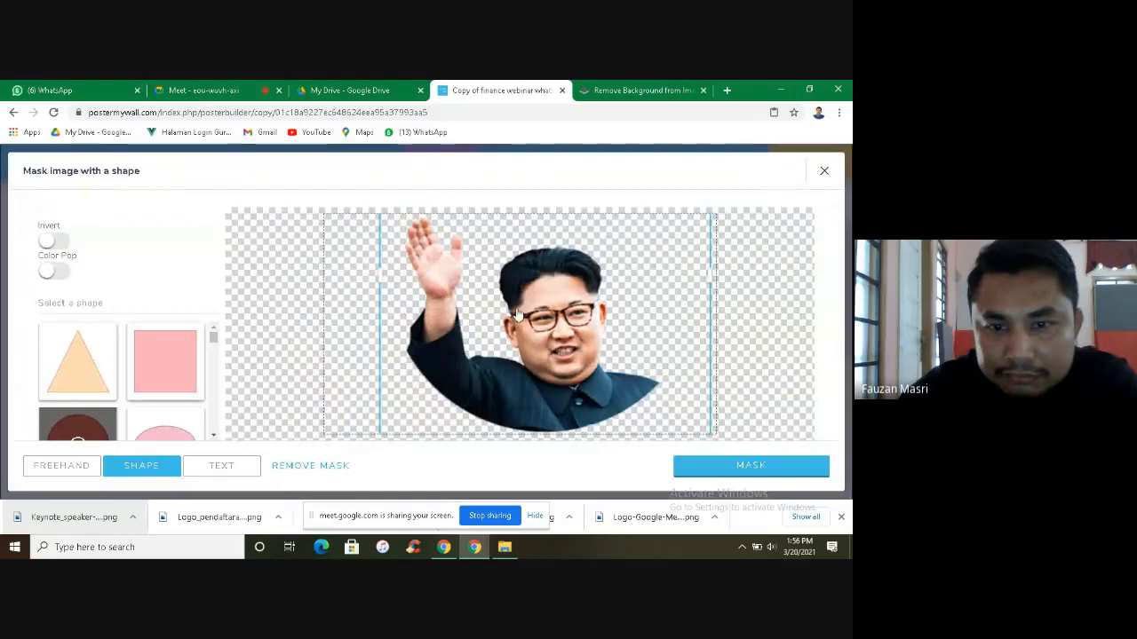
drag(487, 334, 521, 315)
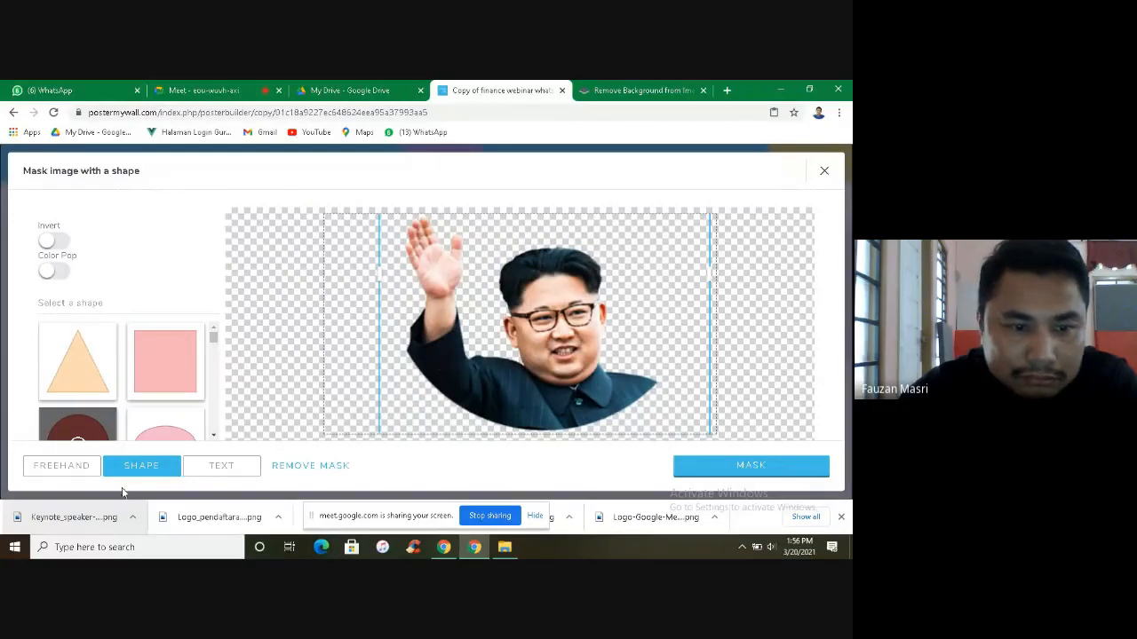
drag(215, 344, 216, 366)
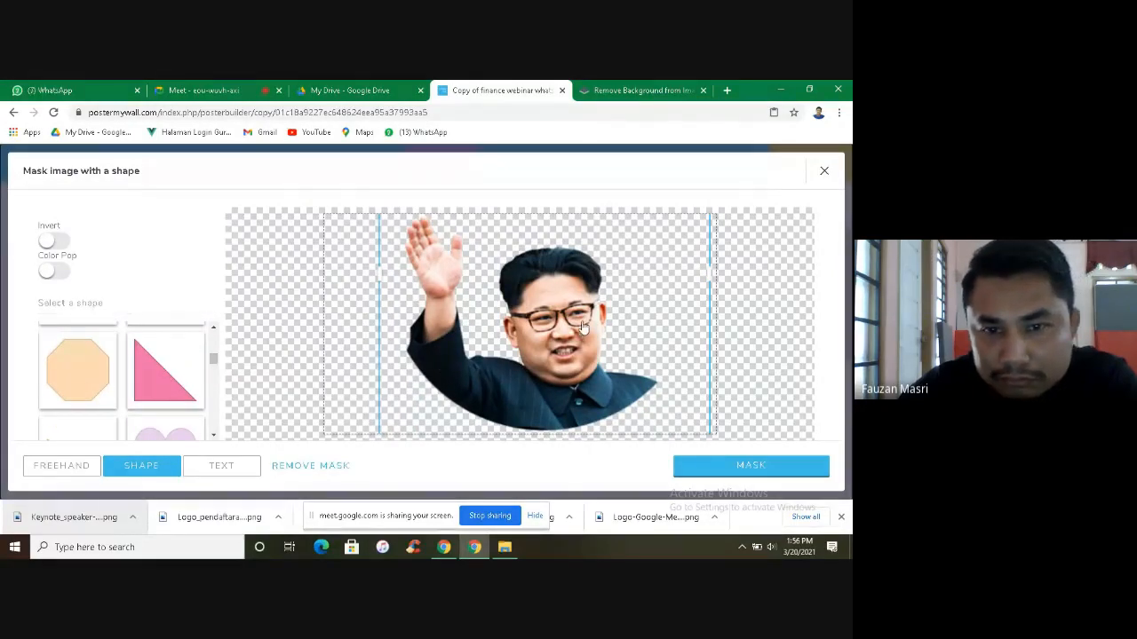
drag(584, 328, 569, 324)
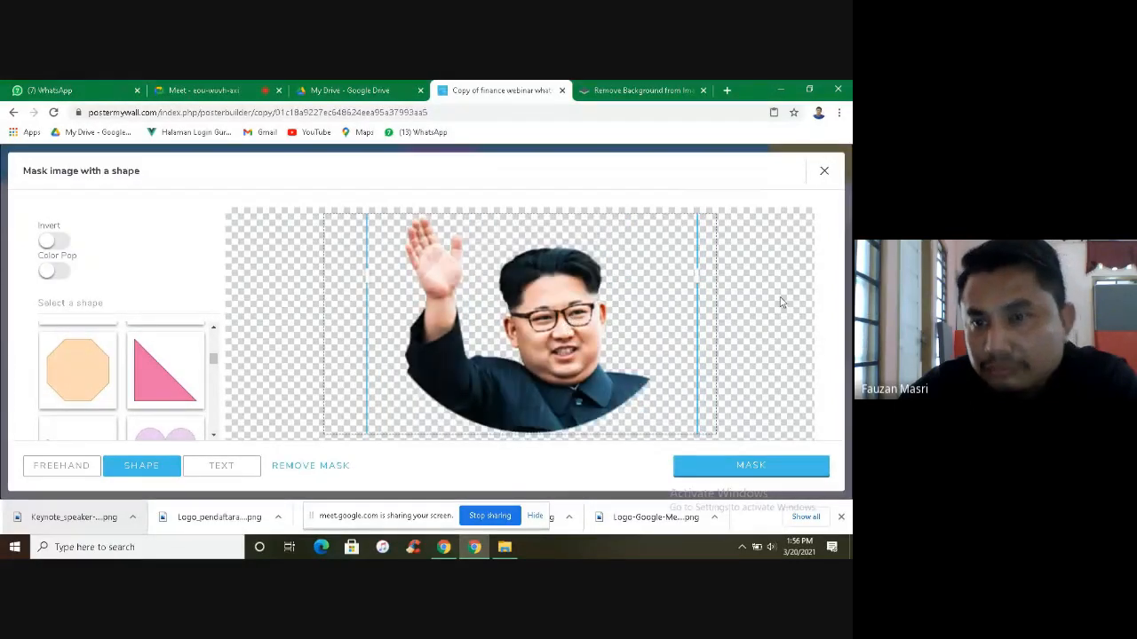
click(715, 467)
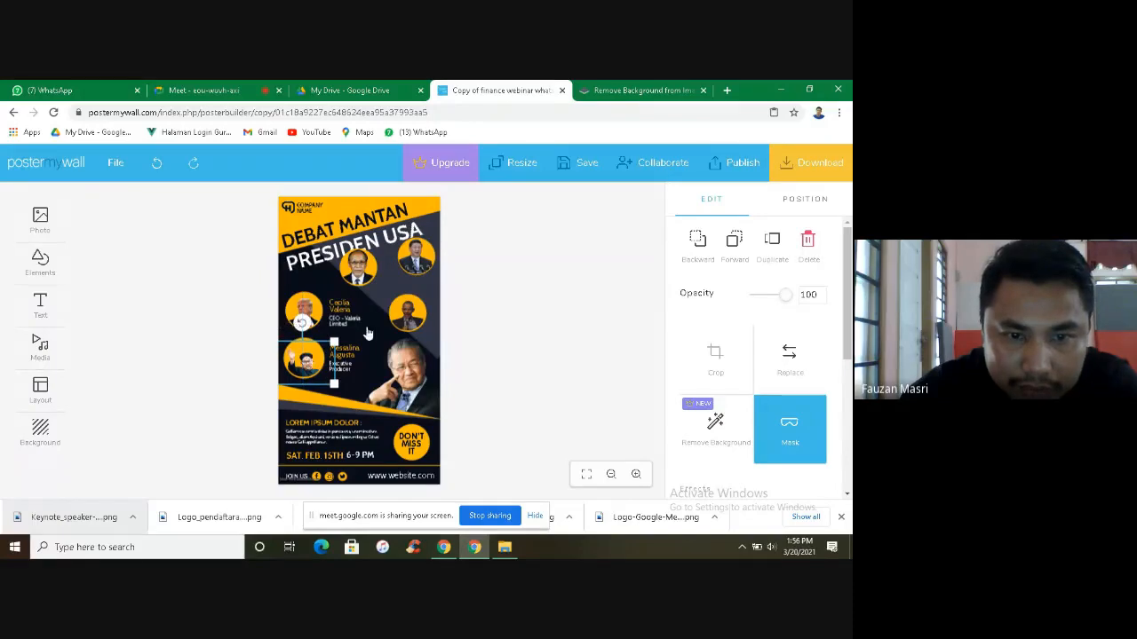
Step: Enlarge the masked Executive Producer portrait slightly and realign it on its yellow circle
click(493, 328)
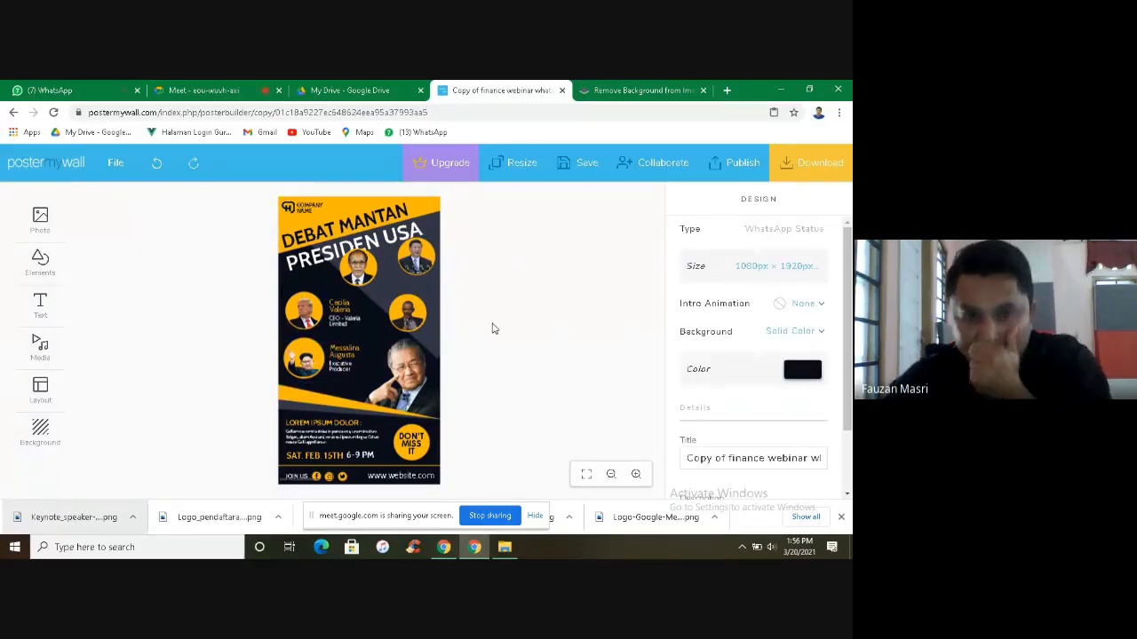
click(313, 362)
drag(335, 342, 290, 368)
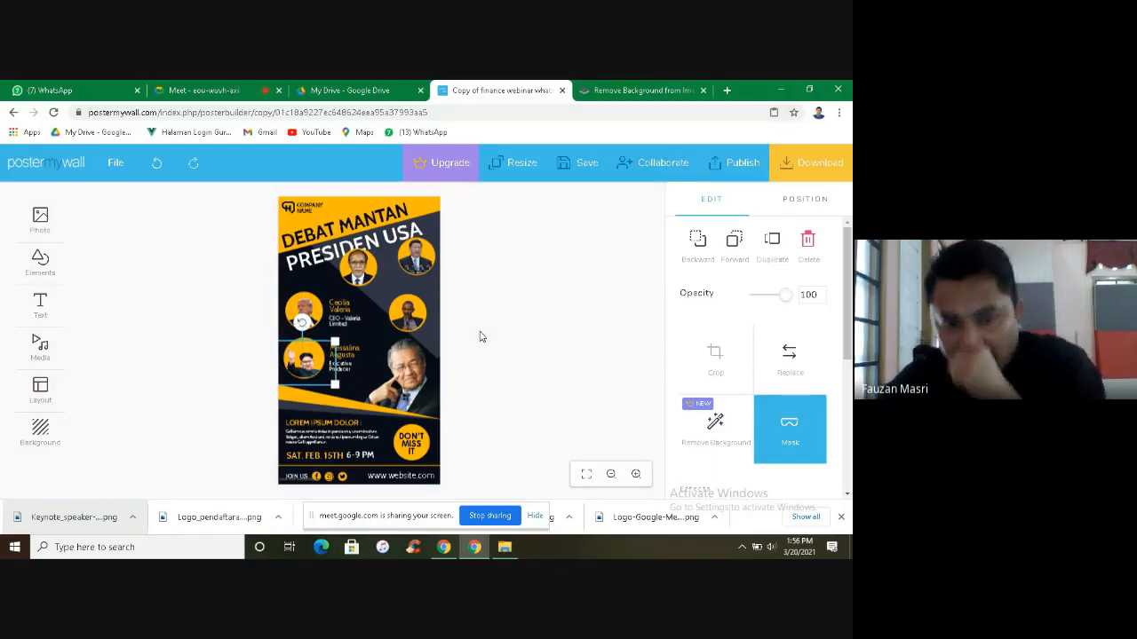
click(484, 337)
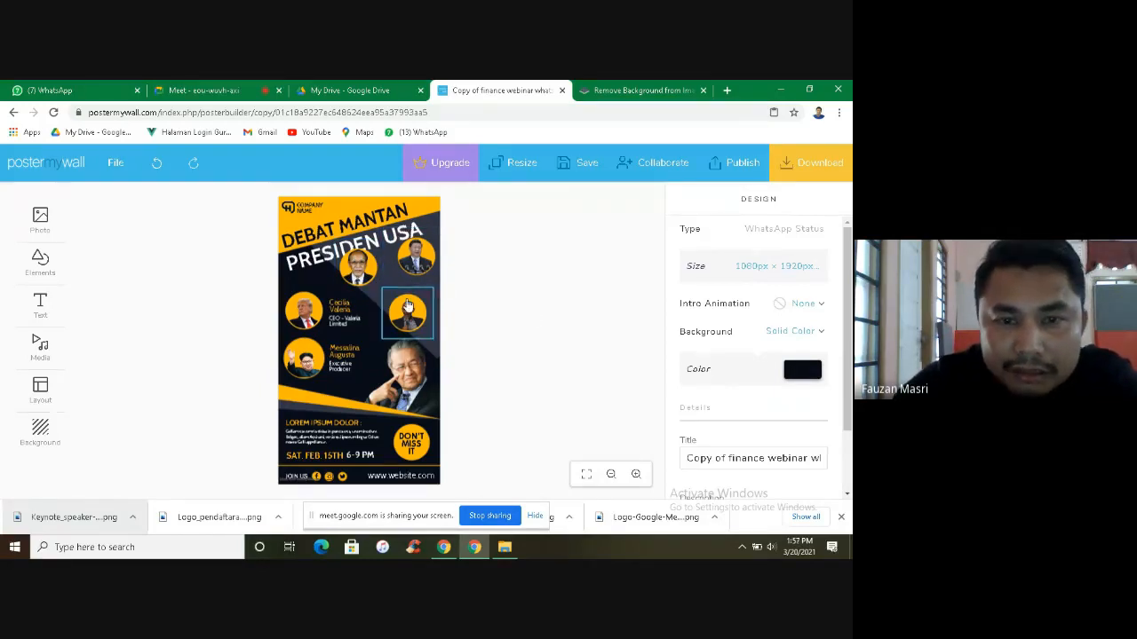
Step: Move the CEO portrait and its yellow circle up to just below the flyer title, keeping the photo centred on the circle
click(302, 322)
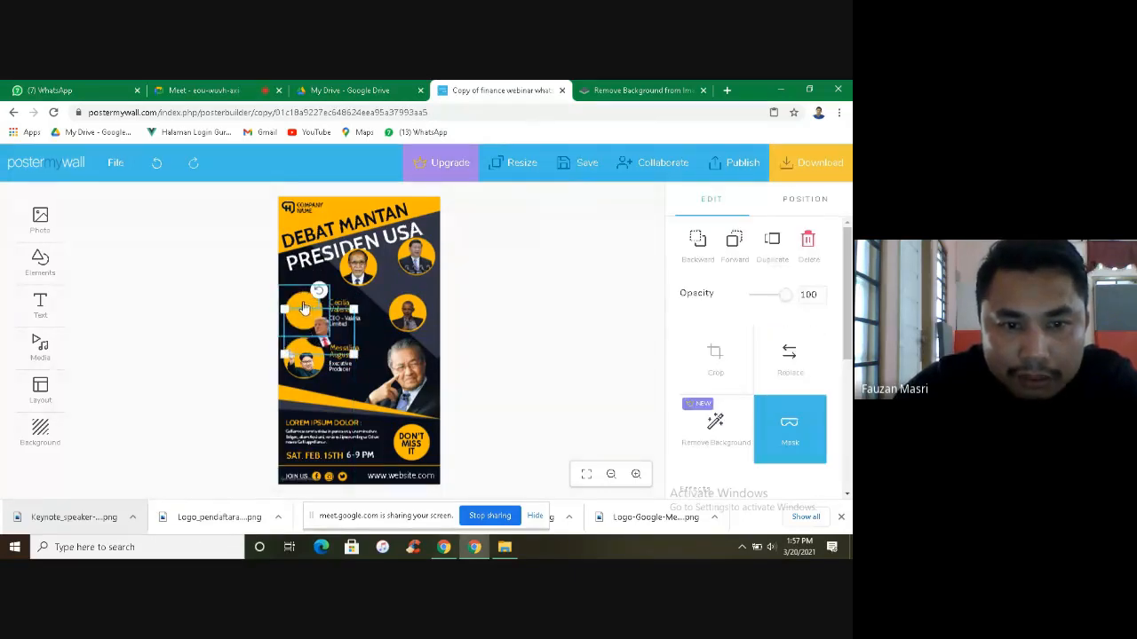
drag(302, 308, 306, 282)
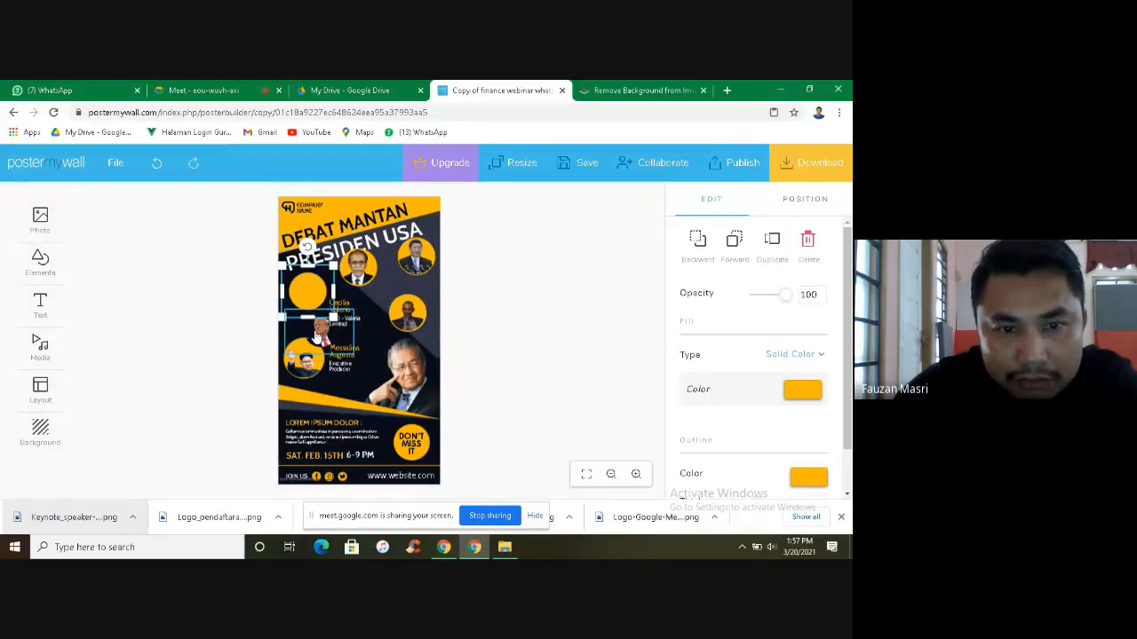
drag(316, 325, 302, 292)
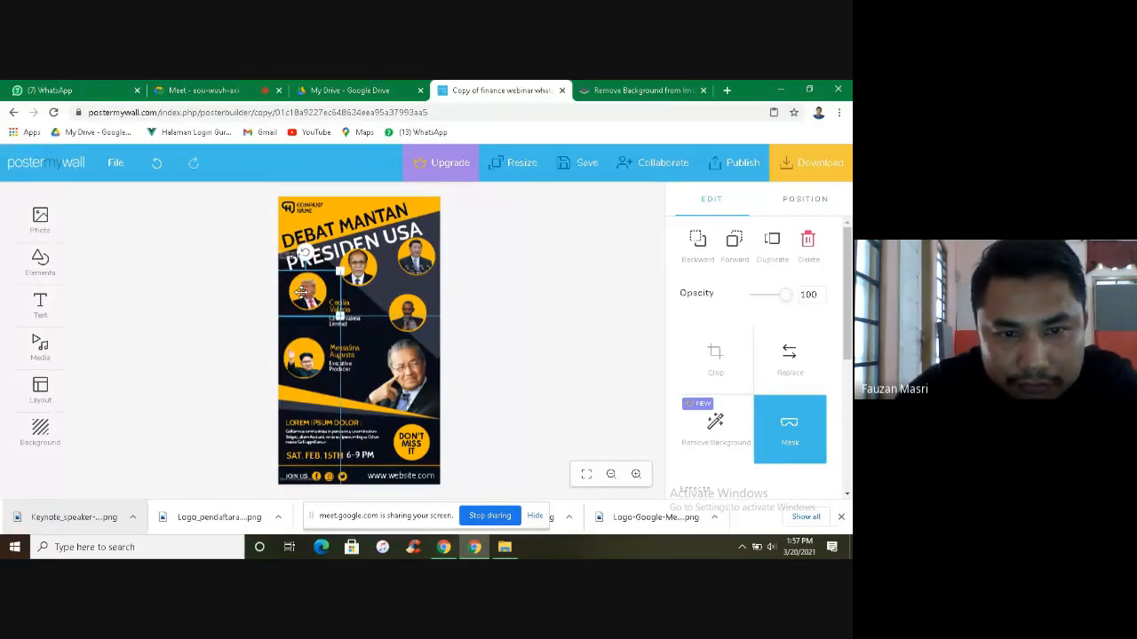
Step: Move the raised-hand portrait and its yellow circle up to sit directly beneath the CEO portrait
drag(315, 365, 301, 336)
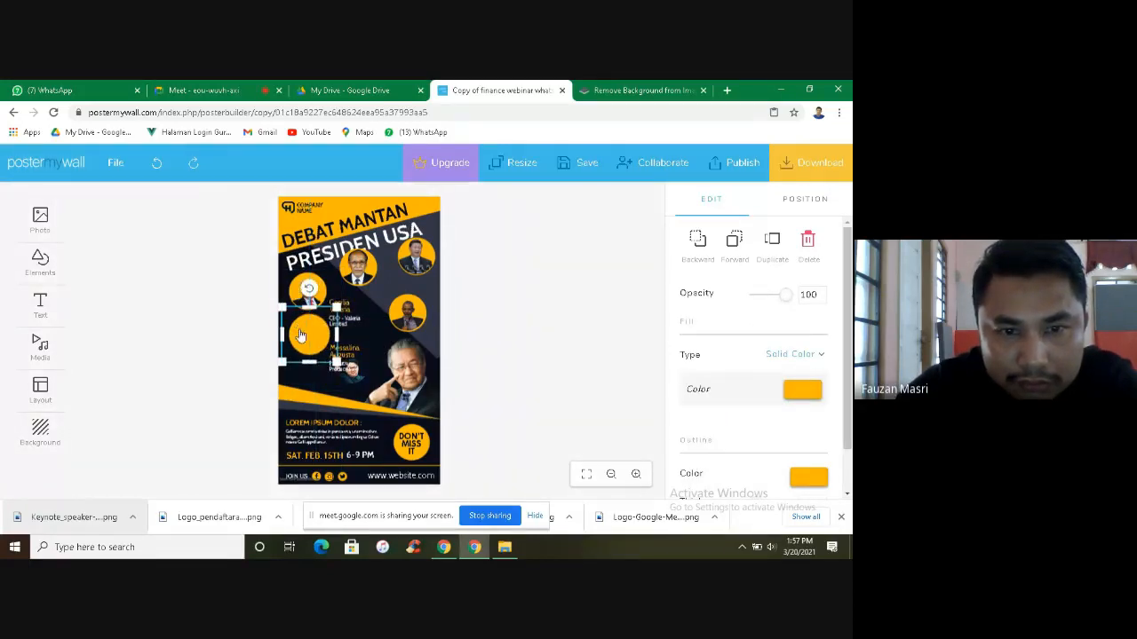
click(354, 380)
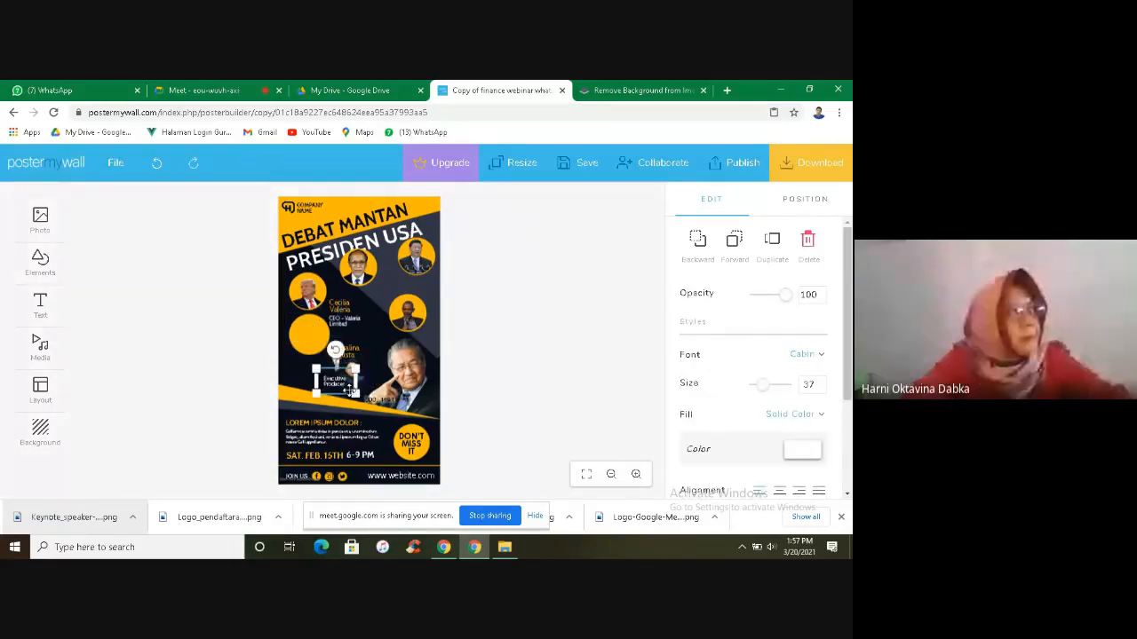
drag(354, 380, 310, 346)
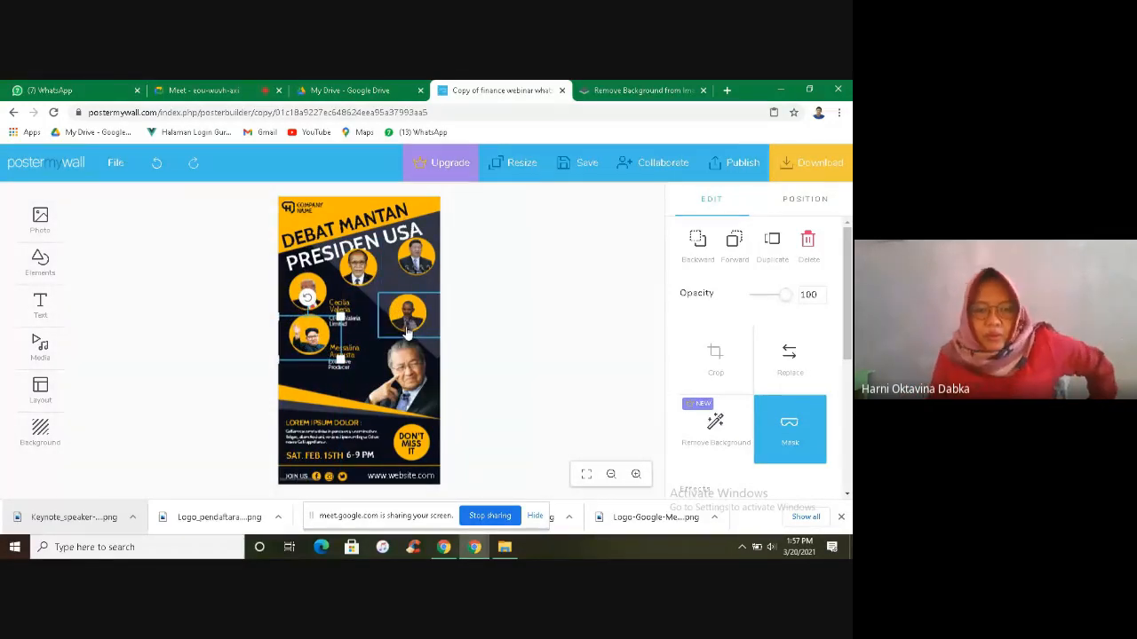
Step: Move the portrait and yellow circle above the large moderator photo to the flyer's left column, beneath the raised-hand portrait
drag(407, 332, 310, 389)
drag(377, 366, 309, 377)
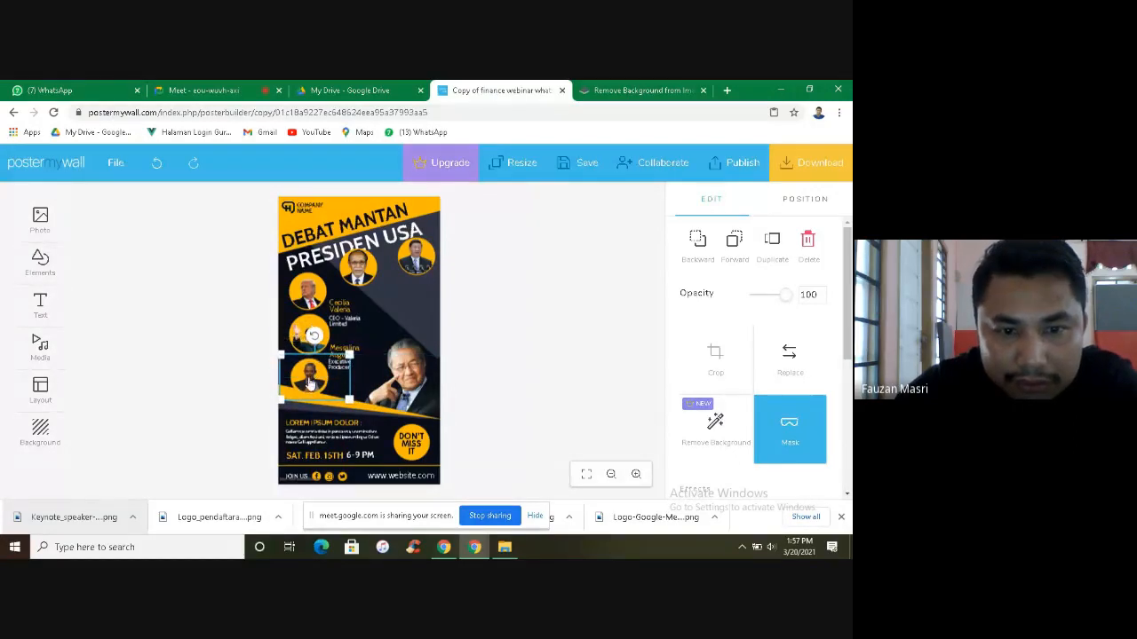
click(472, 335)
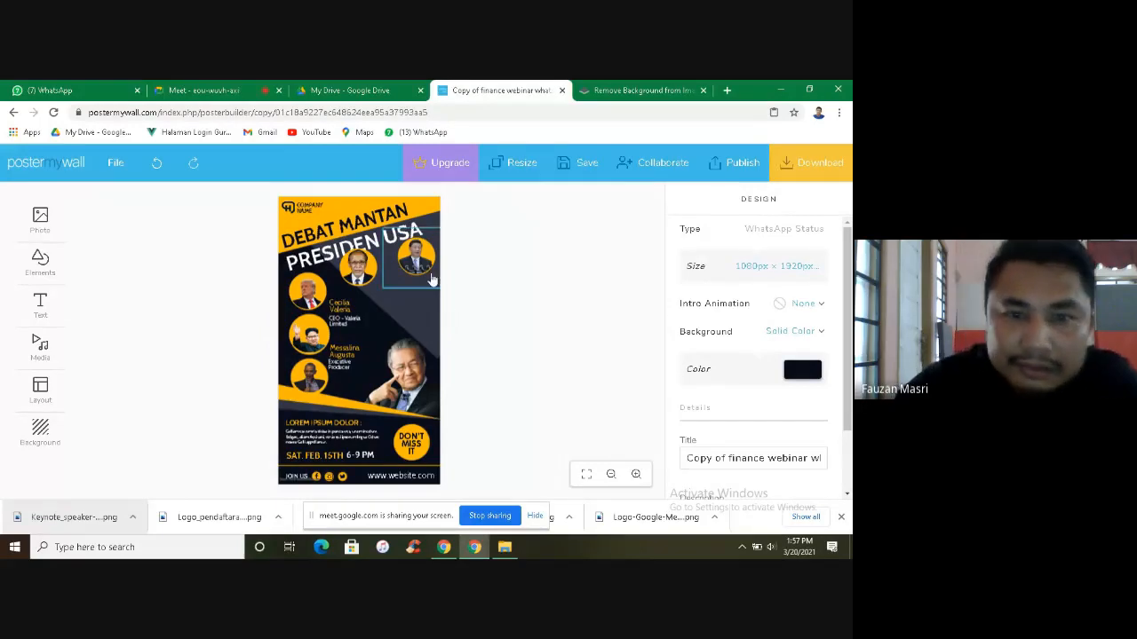
Step: Lower the portrait near the flyer's upper right edge slightly together with its yellow circle, clear of the title
drag(417, 272, 419, 296)
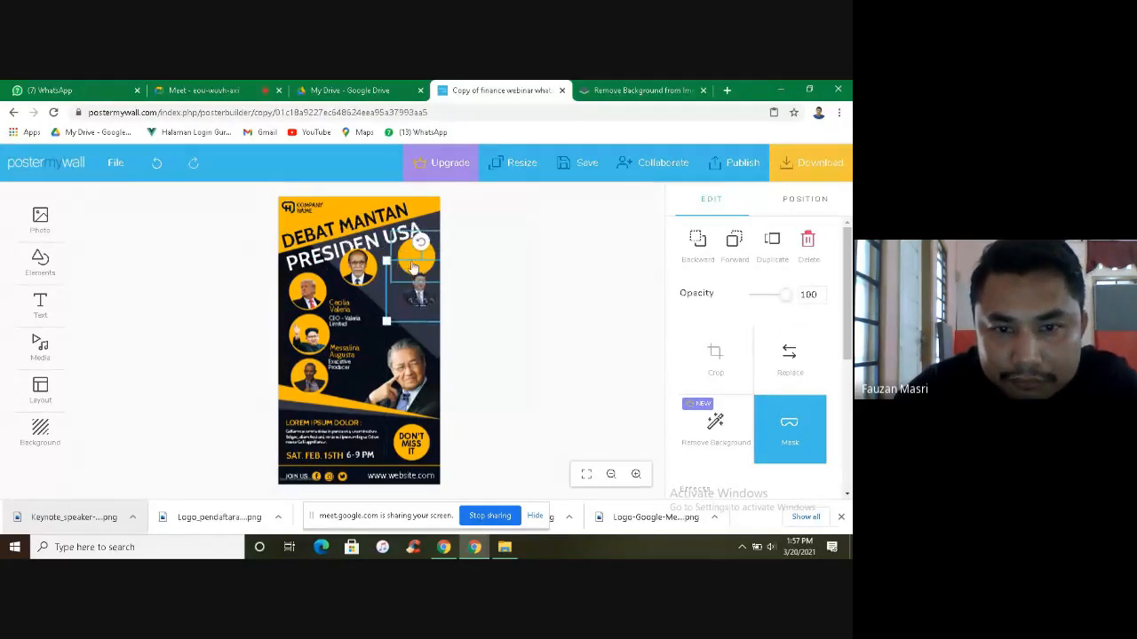
click(410, 272)
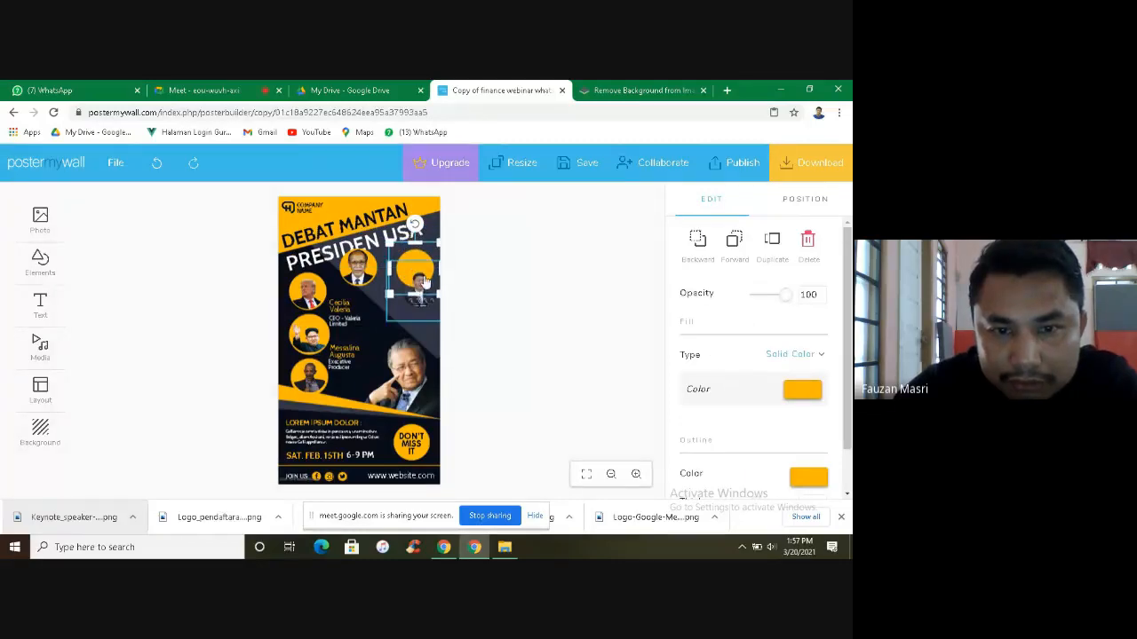
click(419, 277)
Step: Move the bespectacled portrait below the title and its yellow circle to beneath the upper right portrait, centring the photo on the circle
drag(419, 276, 410, 317)
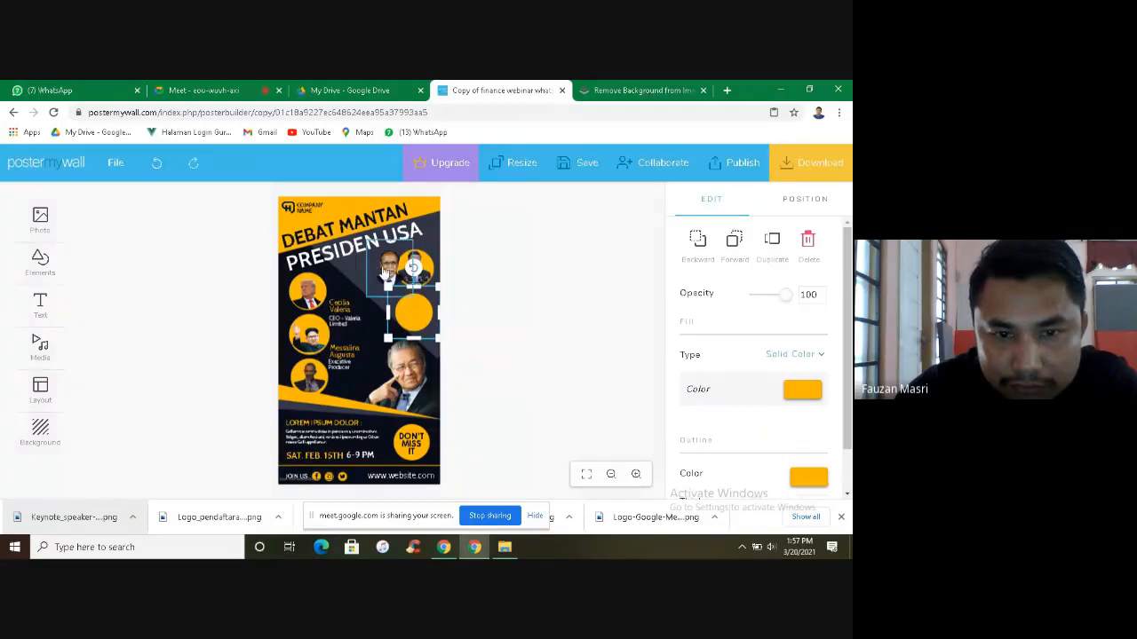
drag(385, 274, 405, 311)
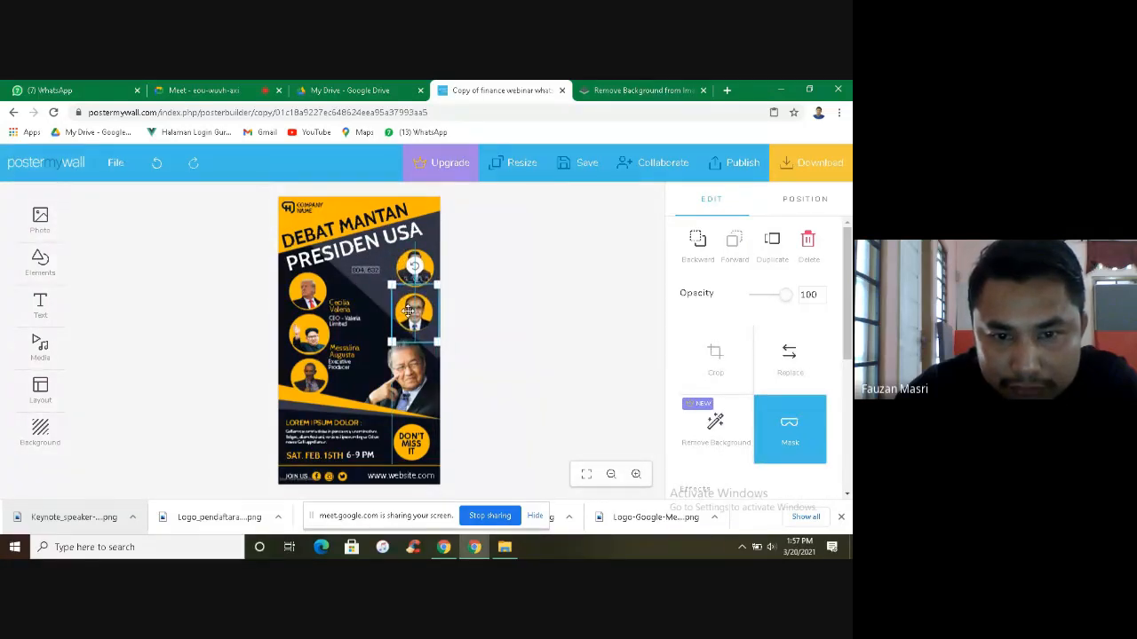
drag(408, 310, 406, 310)
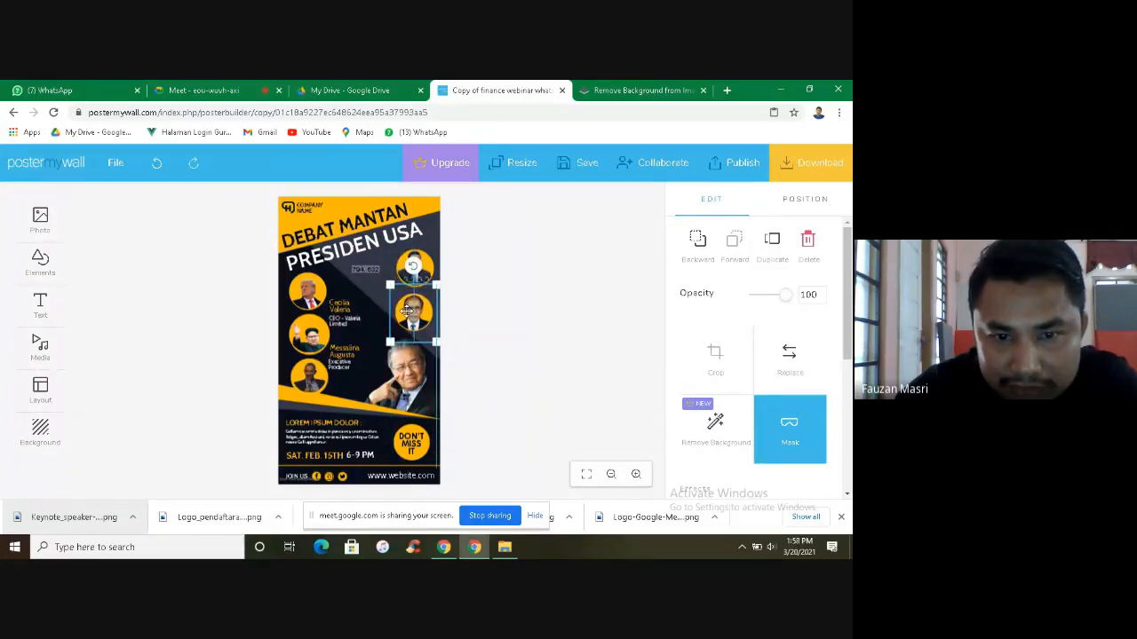
click(473, 296)
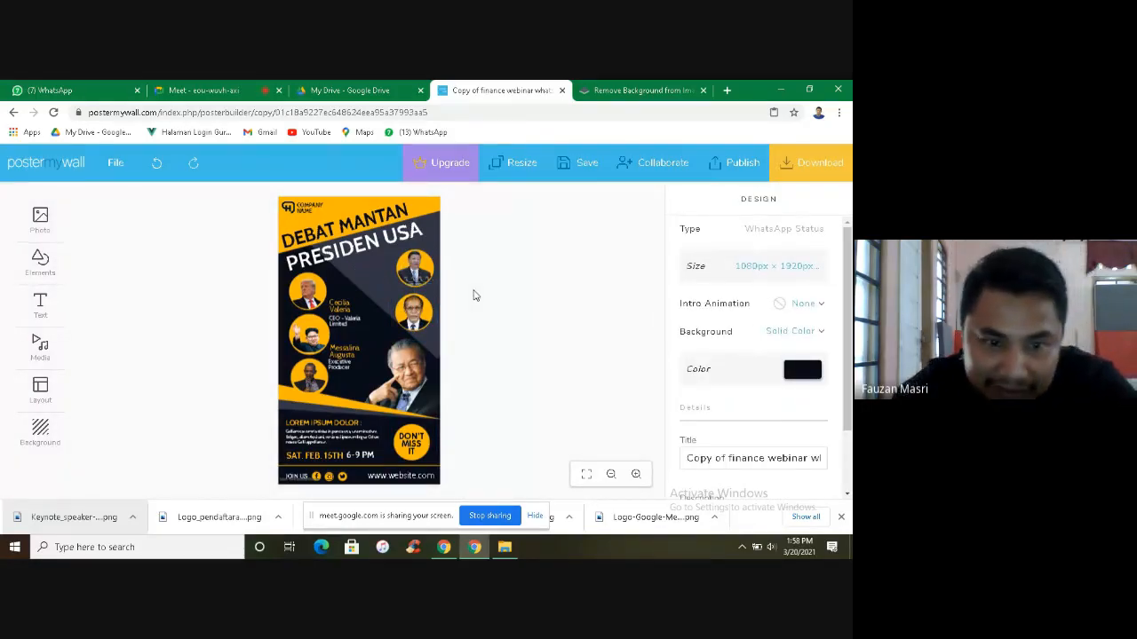
Step: Align the yellow circles of the upper two left-column portraits vertically and centre both photos on them again
click(315, 340)
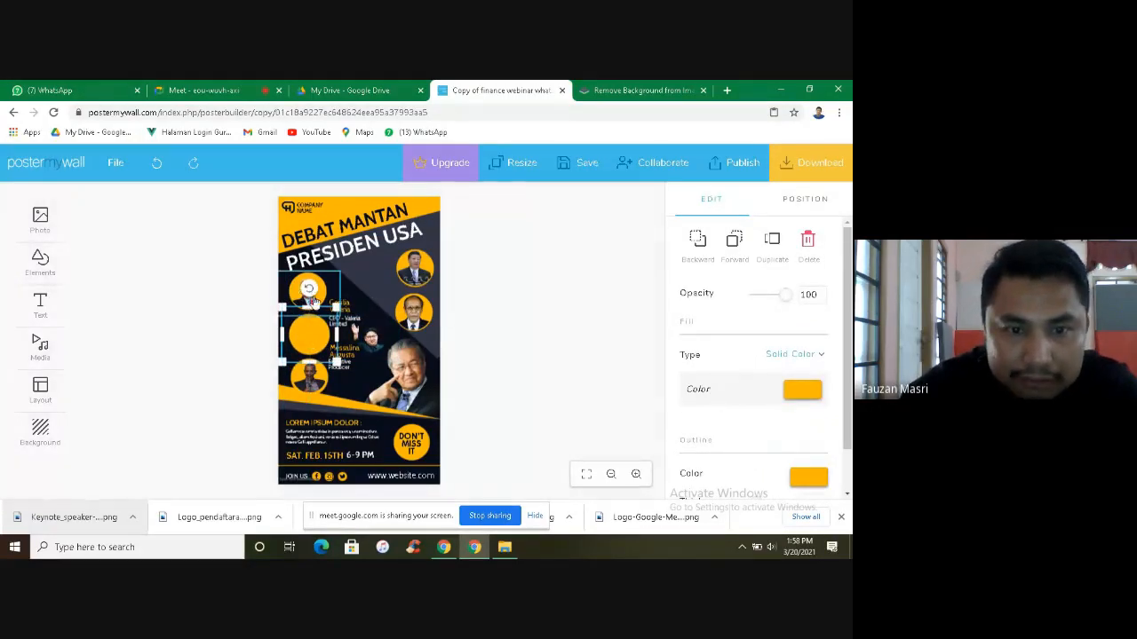
drag(308, 333, 305, 291)
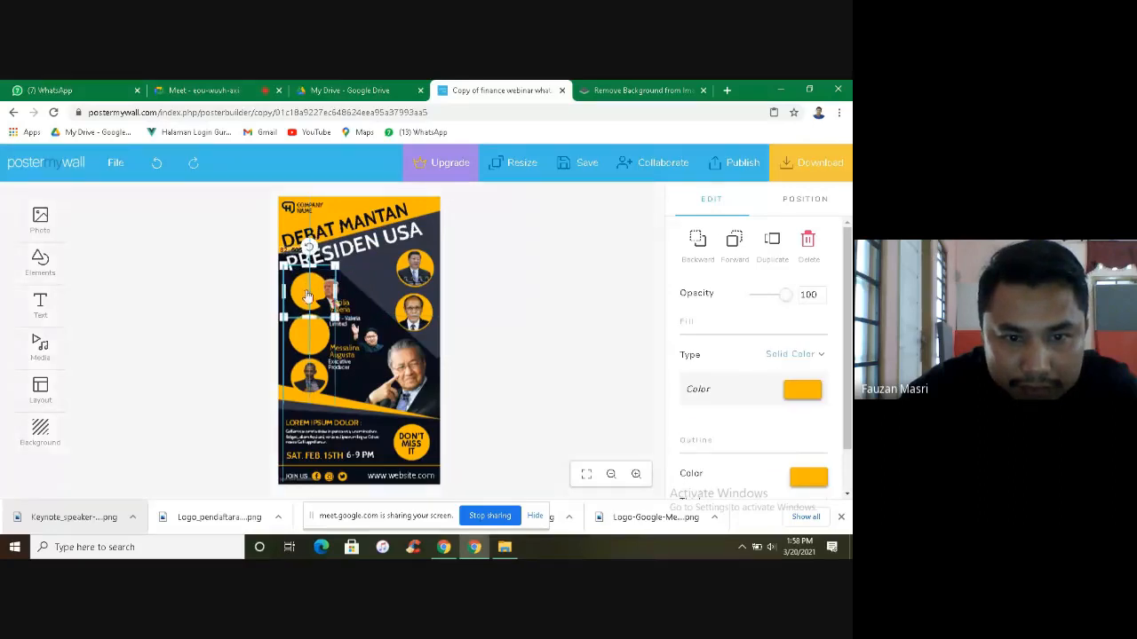
drag(325, 298, 310, 279)
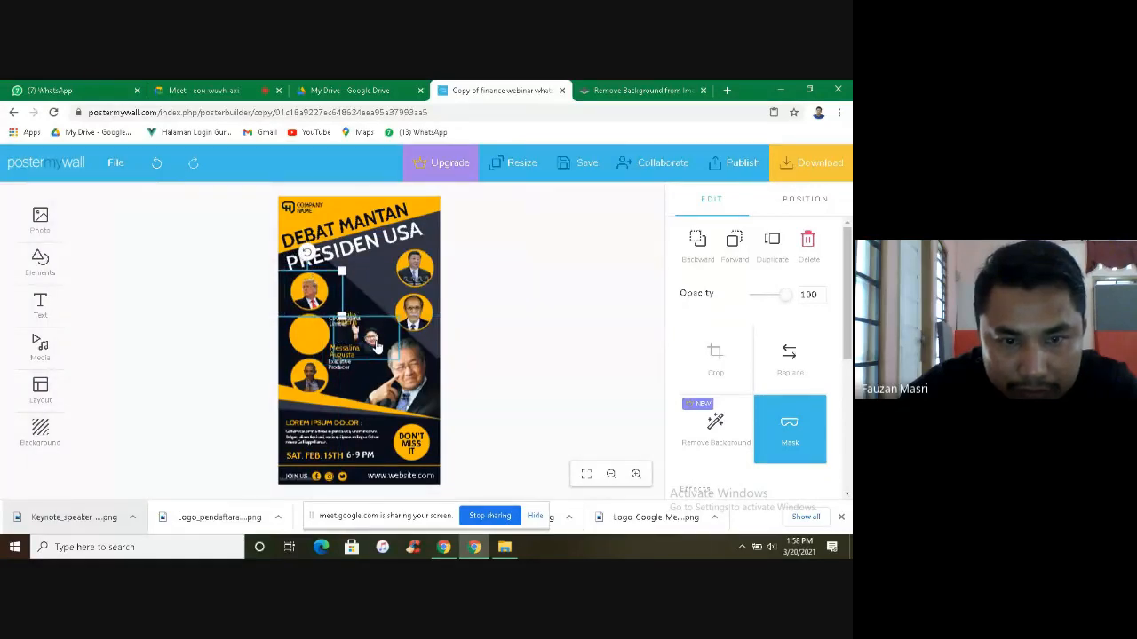
drag(369, 342, 317, 340)
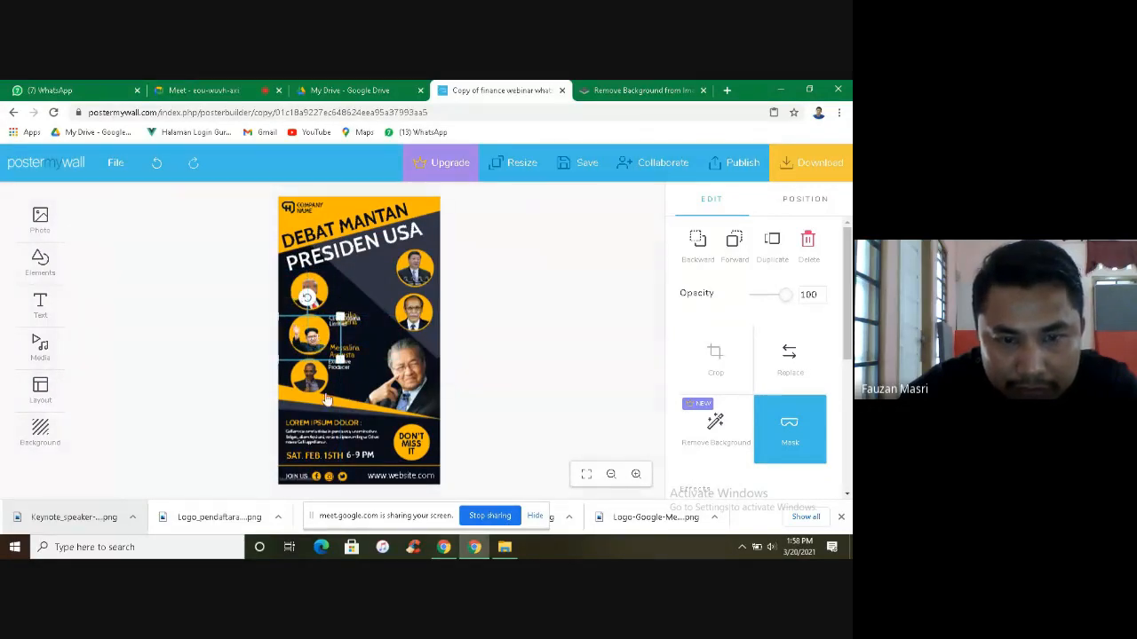
click(512, 305)
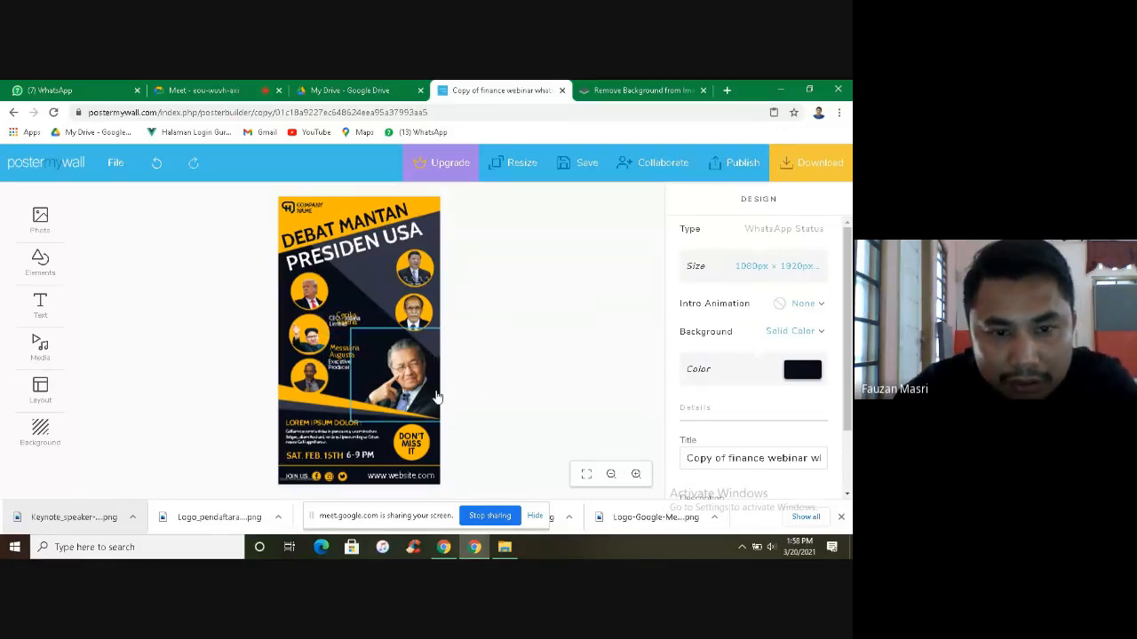
Step: Move the CEO caption aside and place the yellow name caption next to the first left-column portrait
click(358, 336)
mouse_move(358, 336)
mouse_down()
mouse_move(363, 354)
mouse_move(373, 345)
mouse_up()
click(340, 310)
drag(340, 310, 338, 289)
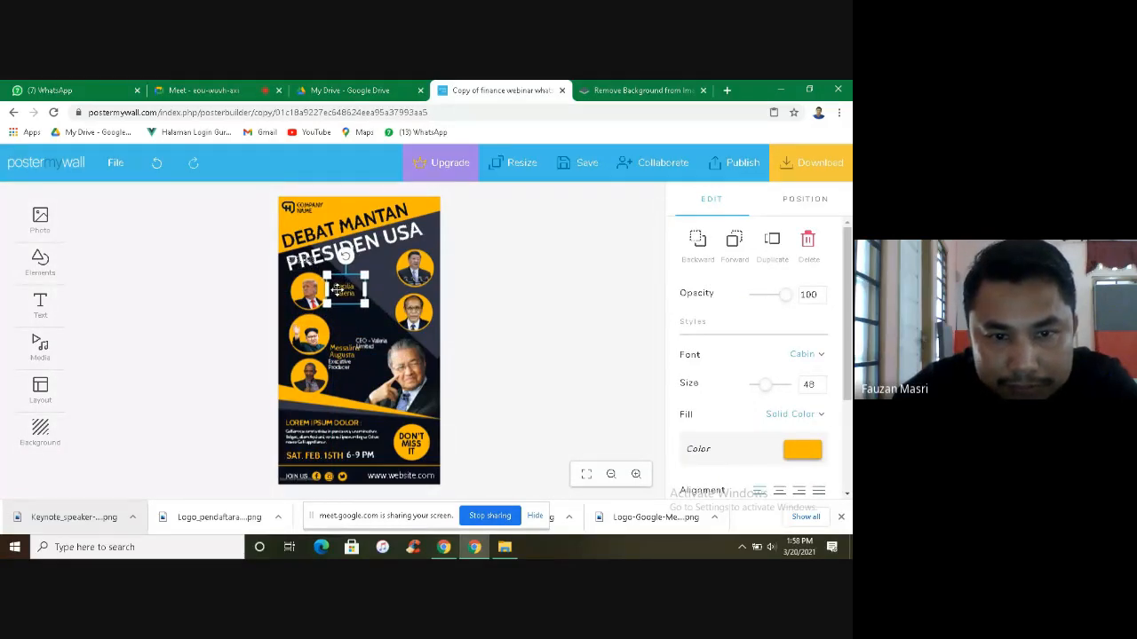
Step: Replace the name beside the first left-column portrait with TRUMP and place the CEO caption beneath it
click(341, 292)
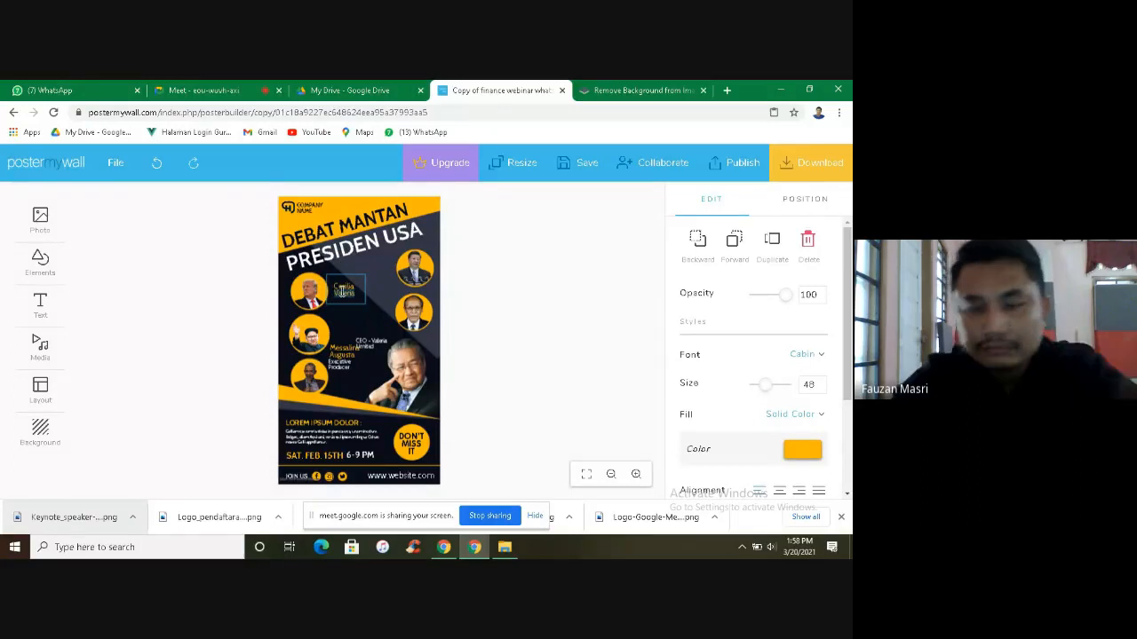
key(BackSpace)
key(BackSpace)
key(BackSpace)
key(BackSpace)
key(BackSpace)
key(BackSpace)
key(BackSpace)
key(BackSpace)
key(BackSpace)
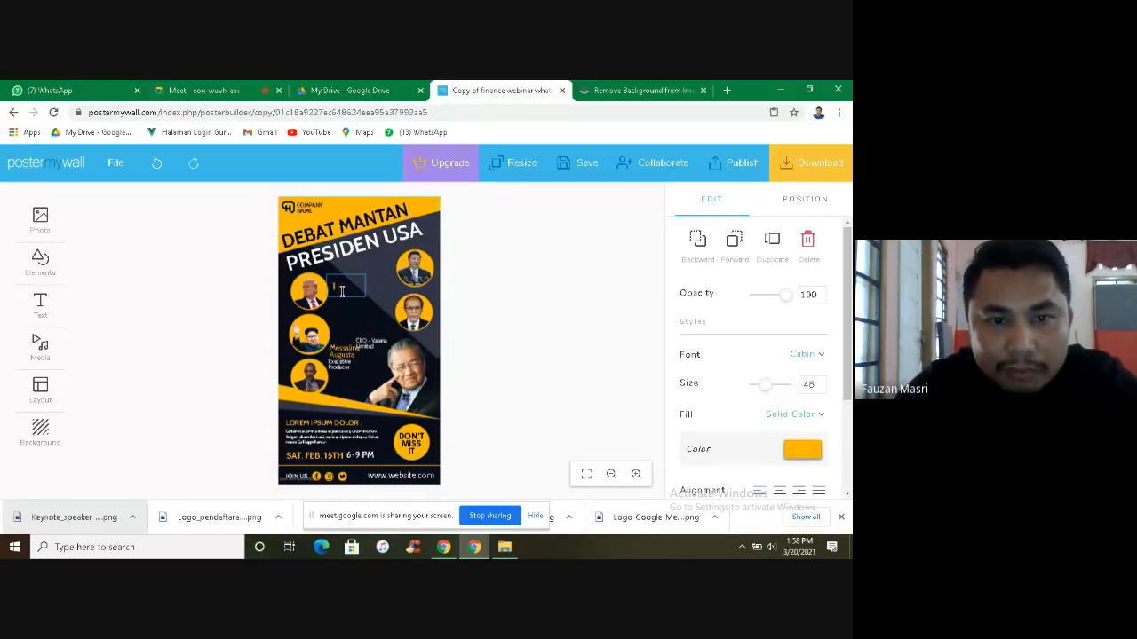
click(342, 291)
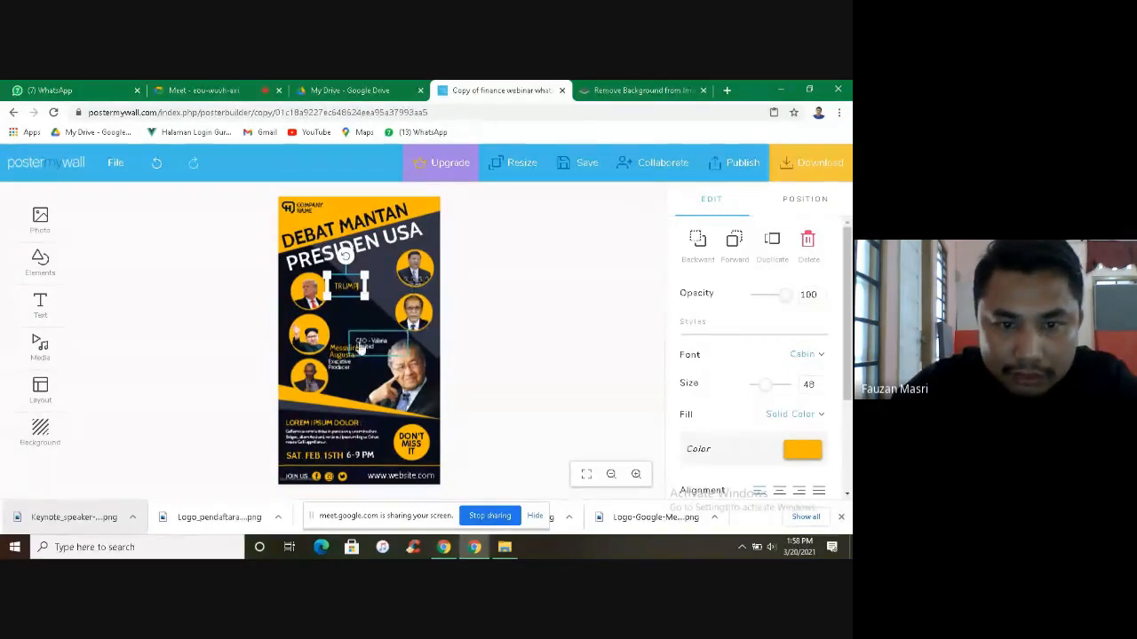
drag(360, 342, 343, 302)
Step: Move the second yellow name caption next to the raised-hand portrait and erase its text
drag(353, 350, 358, 330)
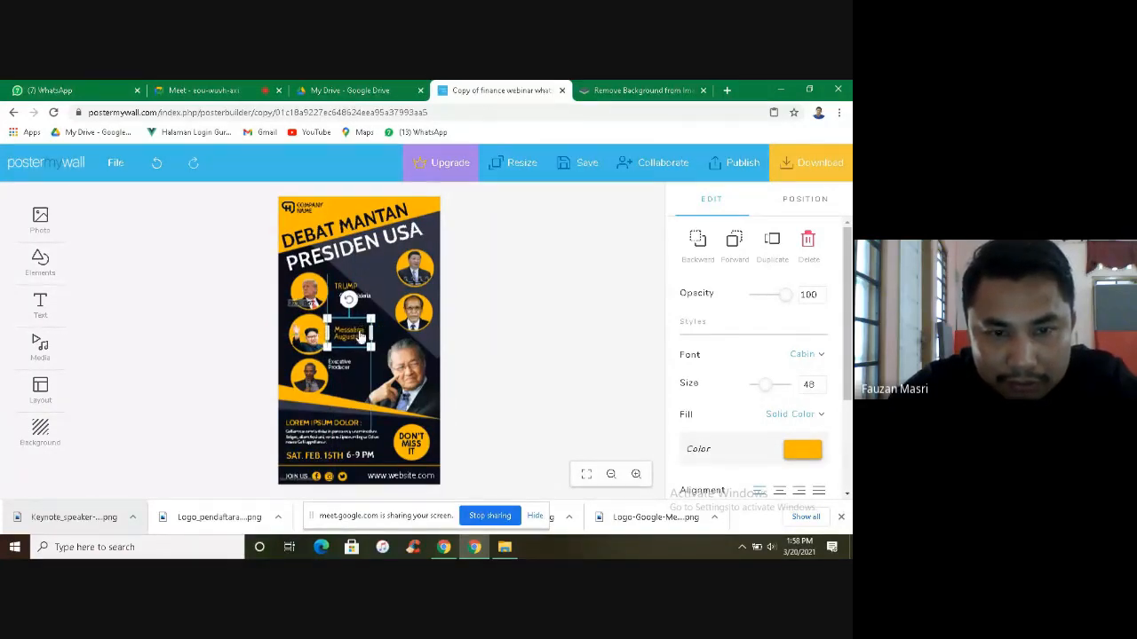
double_click(357, 337)
key(BackSpace)
key(BackSpace)
key(BackSpace)
key(BackSpace)
key(BackSpace)
key(BackSpace)
key(BackSpace)
key(BackSpace)
key(BackSpace)
key(BackSpace)
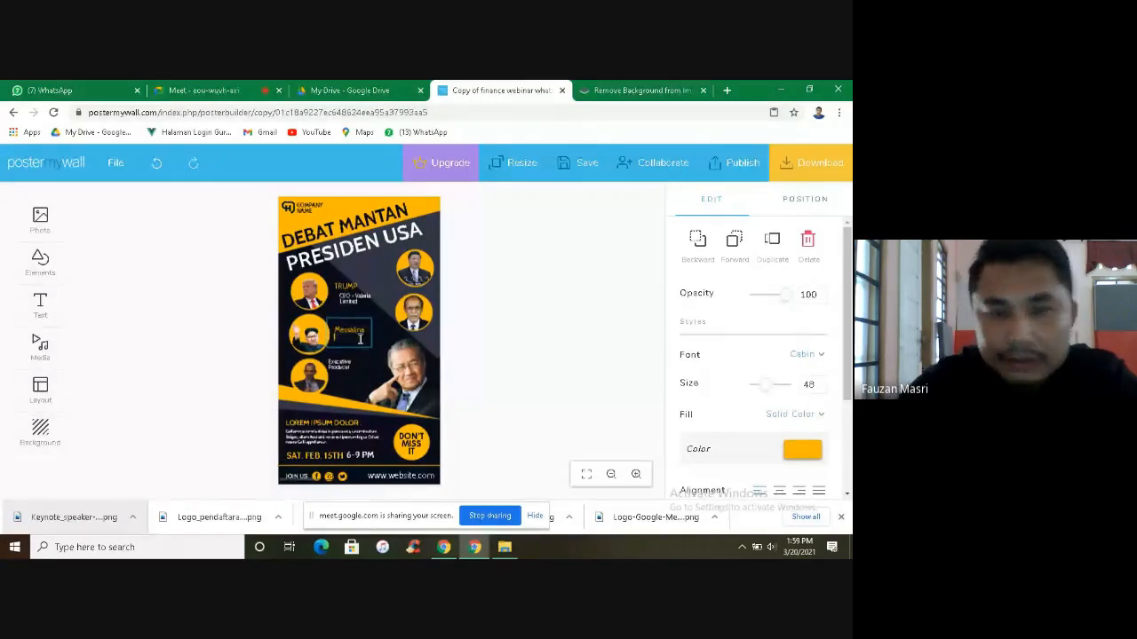
Step: Replace the name beside the second portrait in the poster's left column with "KIM J U"
key(BackSpace)
key(BackSpace)
key(BackSpace)
key(BackSpace)
key(BackSpace)
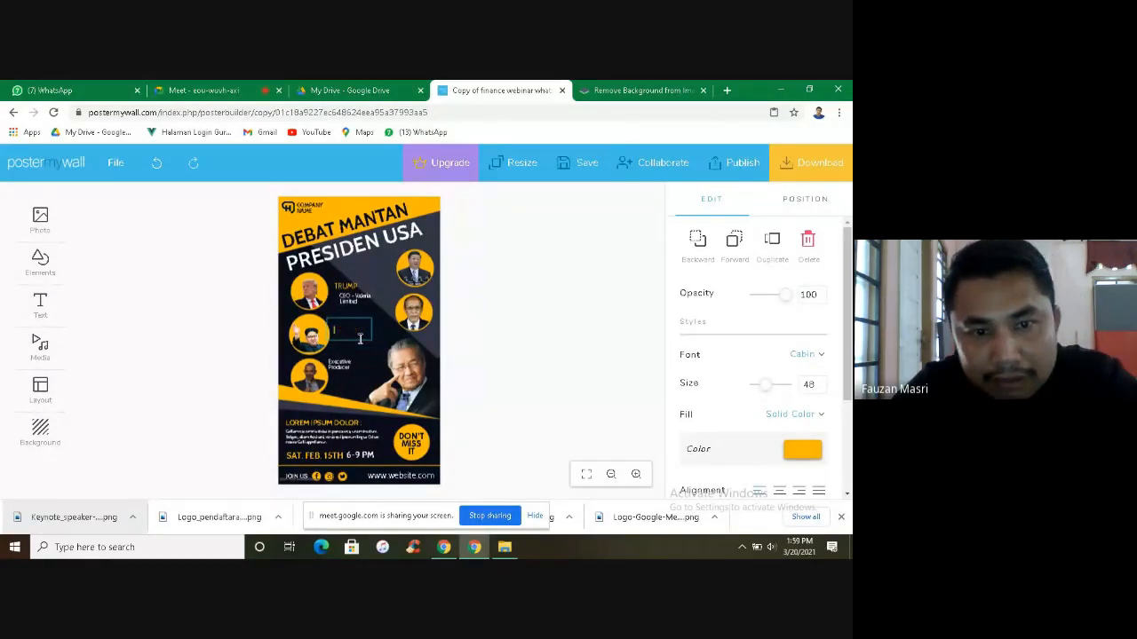
key(Escape)
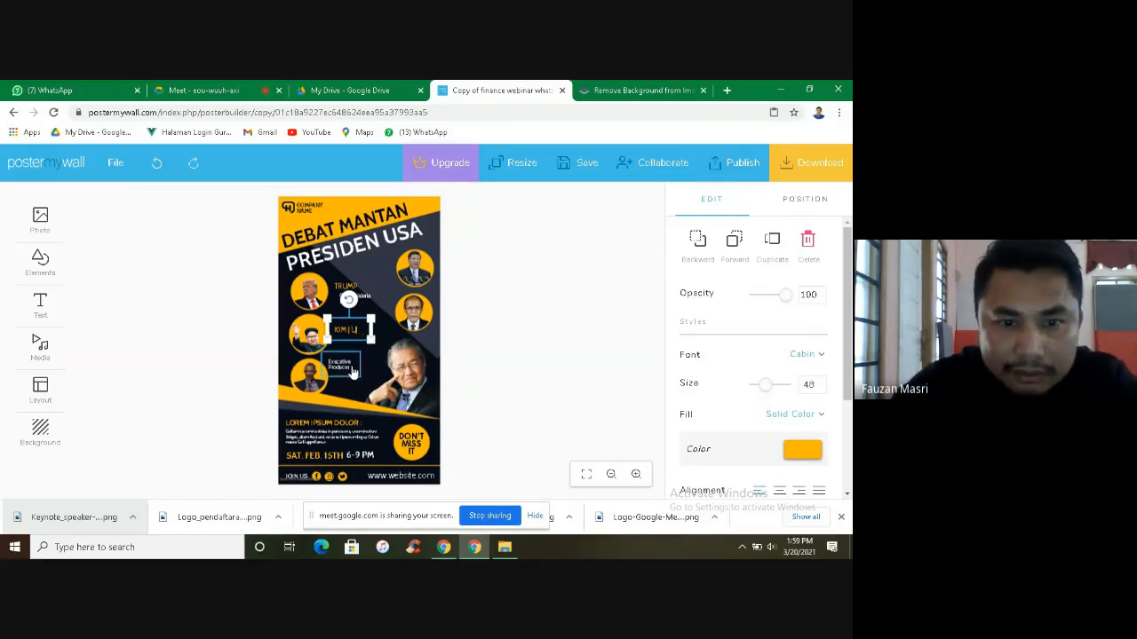
Step: Move the "Executive Producer" caption aside and place a copy of the KIM J U label beside the third left portrait
click(340, 365)
drag(347, 365, 382, 385)
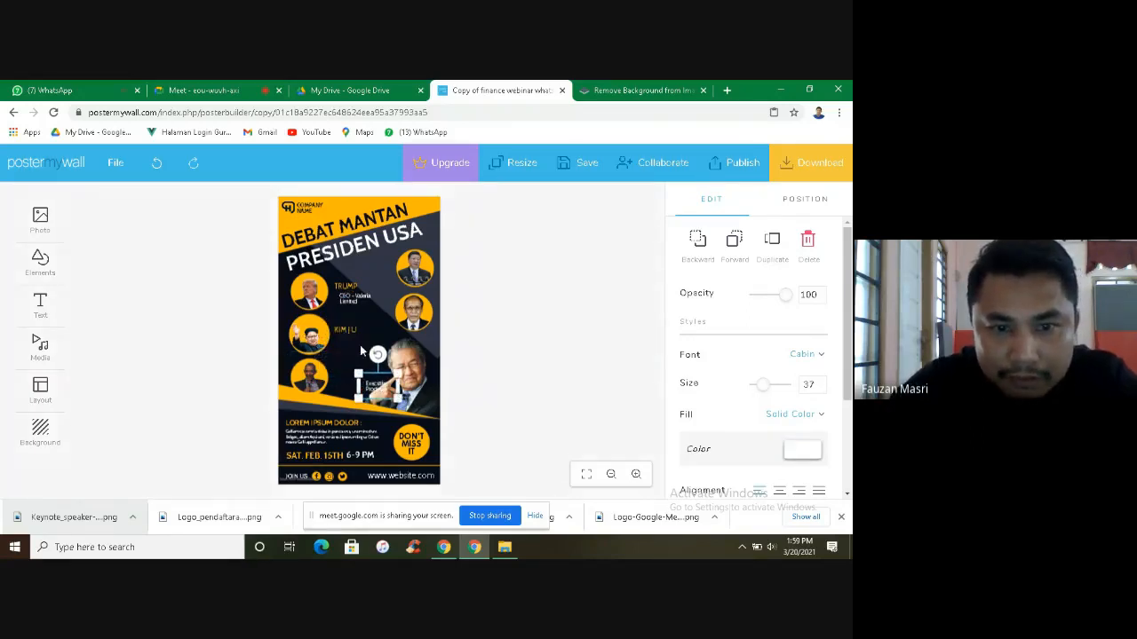
click(351, 344)
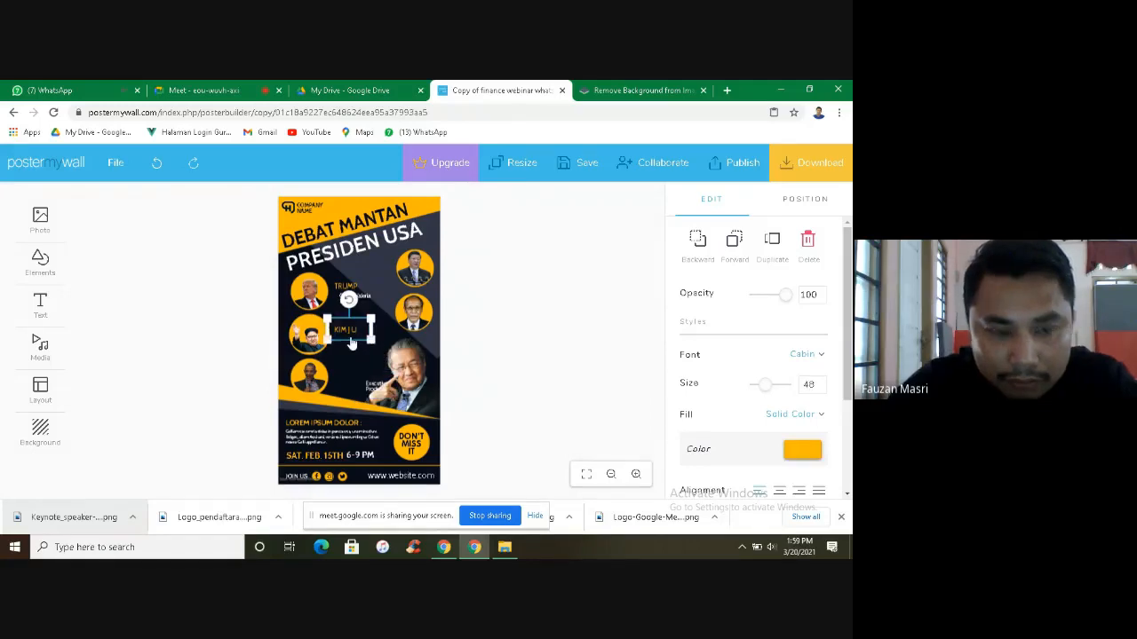
key(ctrl+c)
key(ctrl+v)
drag(352, 336, 347, 372)
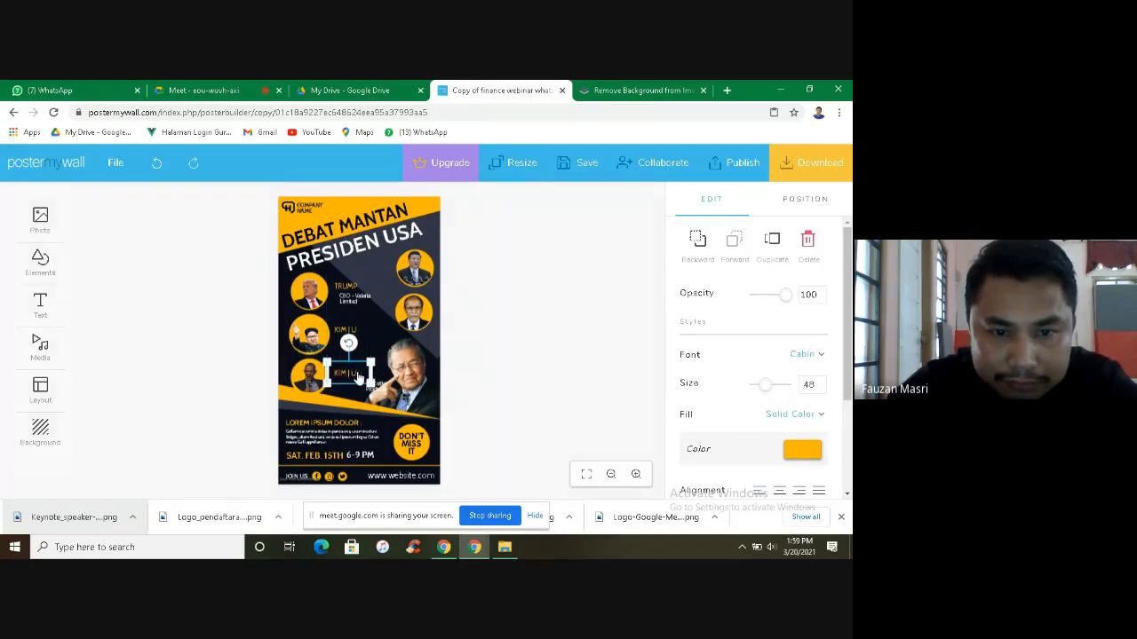
Step: Change the copied label beside the third left portrait to "OBAMA"
click(359, 373)
key(BackSpace)
key(BackSpace)
key(BackSpace)
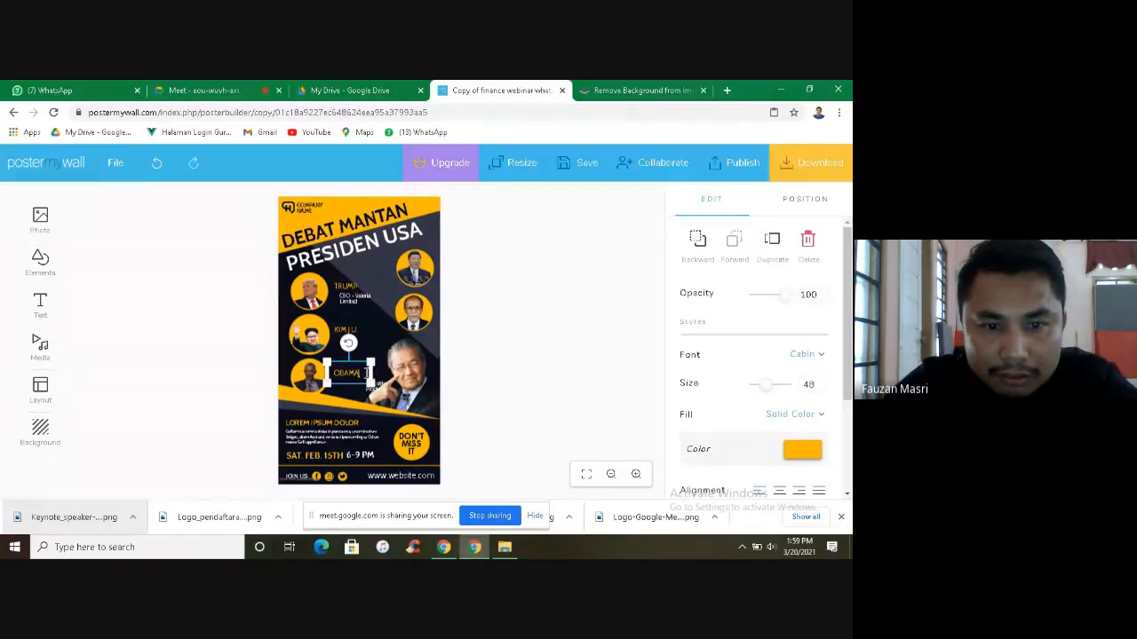
click(370, 331)
click(351, 380)
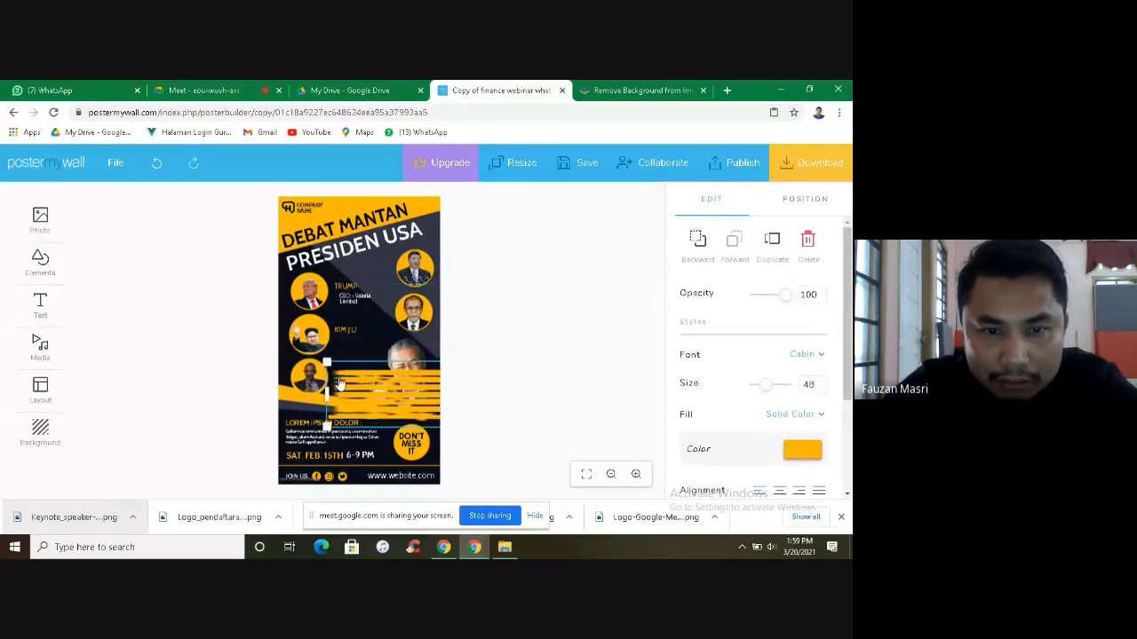
click(252, 309)
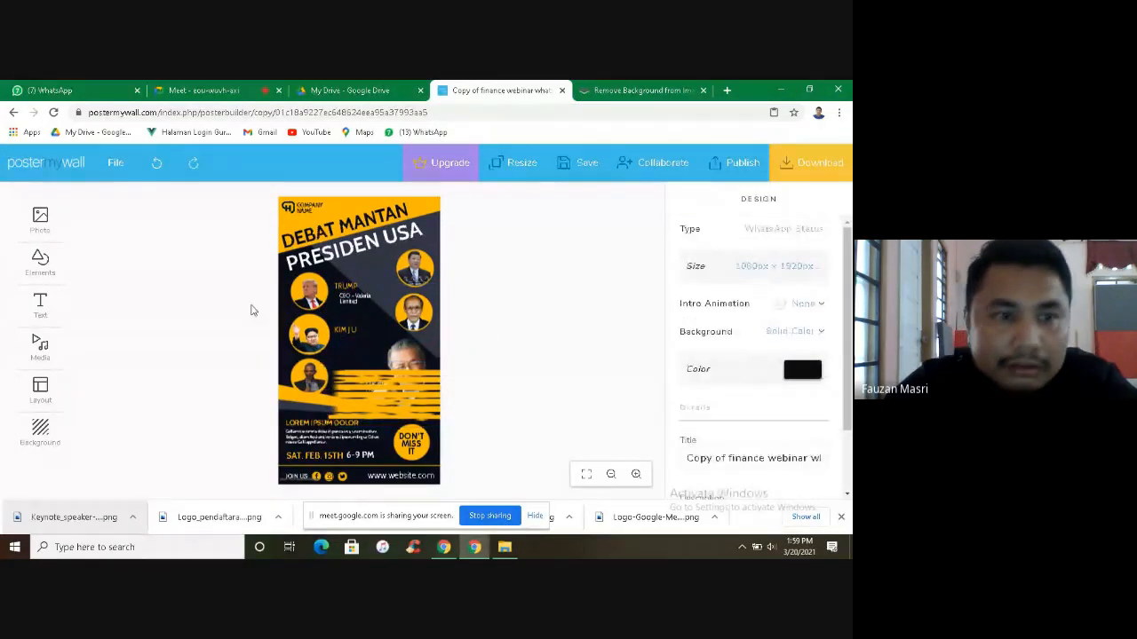
click(154, 165)
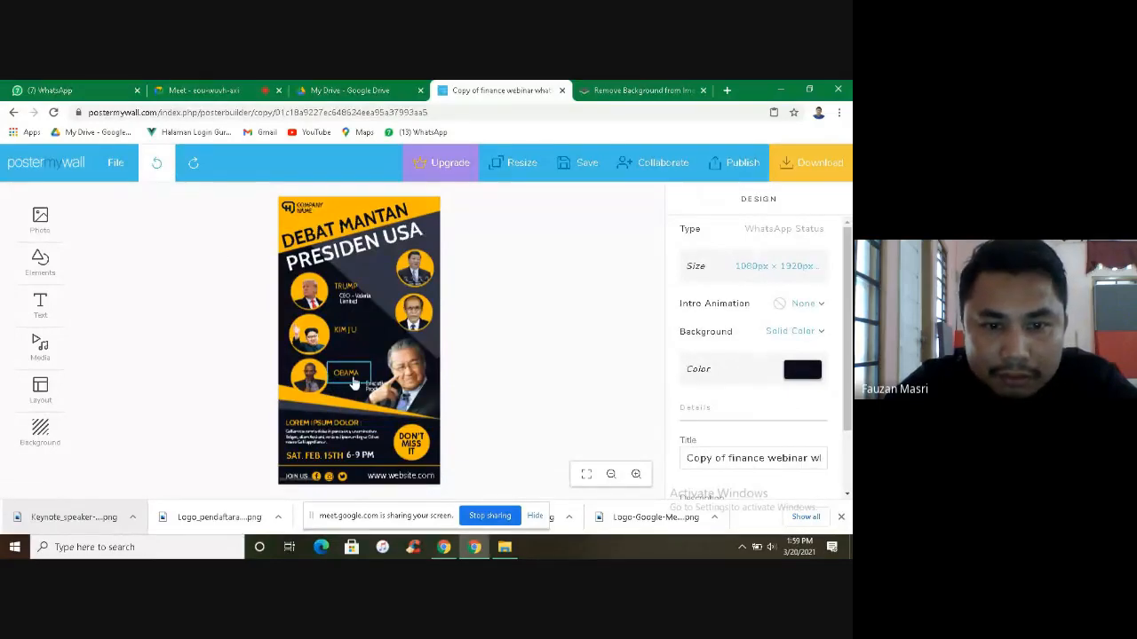
Step: Place a copy of the OBAMA label beside the upper portrait in the poster's right column and change it to "MINDO"
click(353, 382)
drag(353, 382, 376, 266)
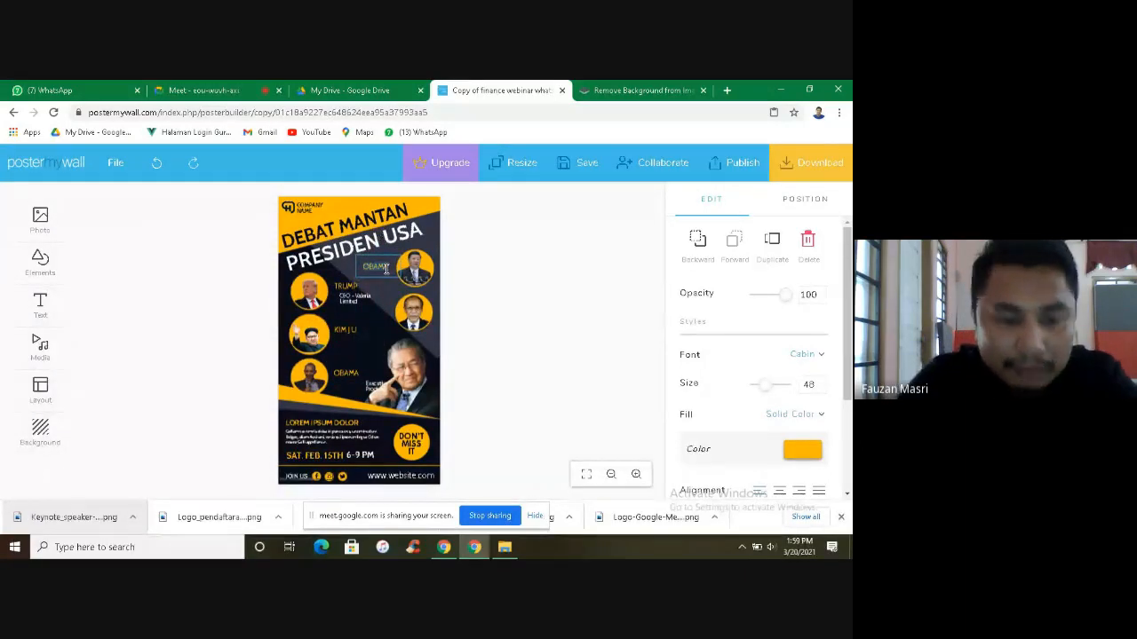
text(MINDC)
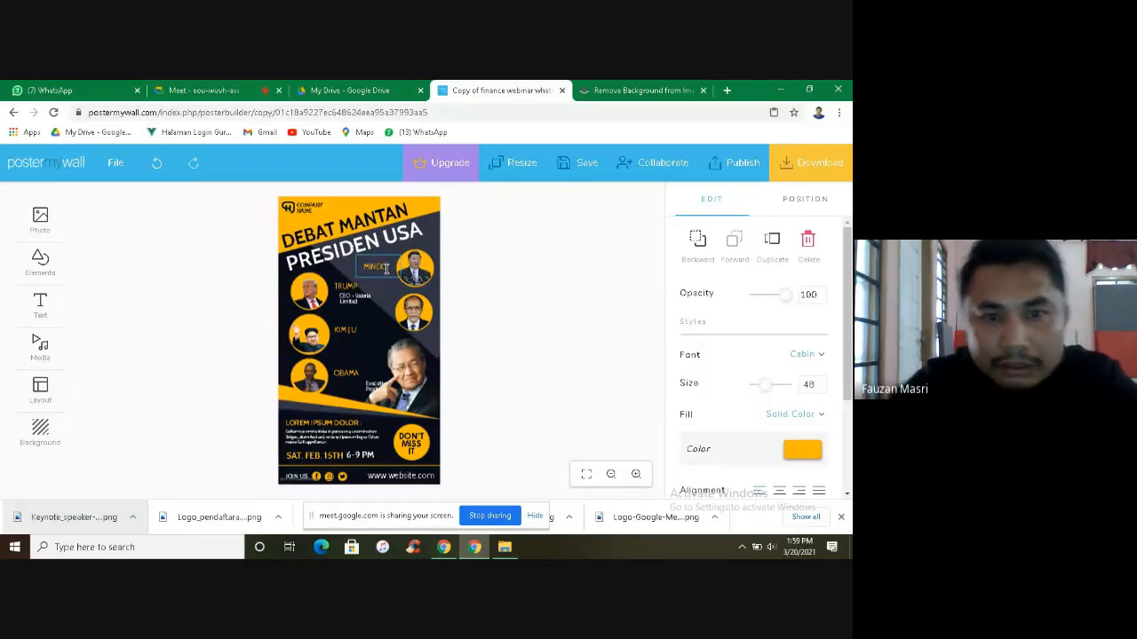
Step: Place another copy of the OBAMA label beside the lower portrait in the right column and change it to "PUTRA"
click(348, 373)
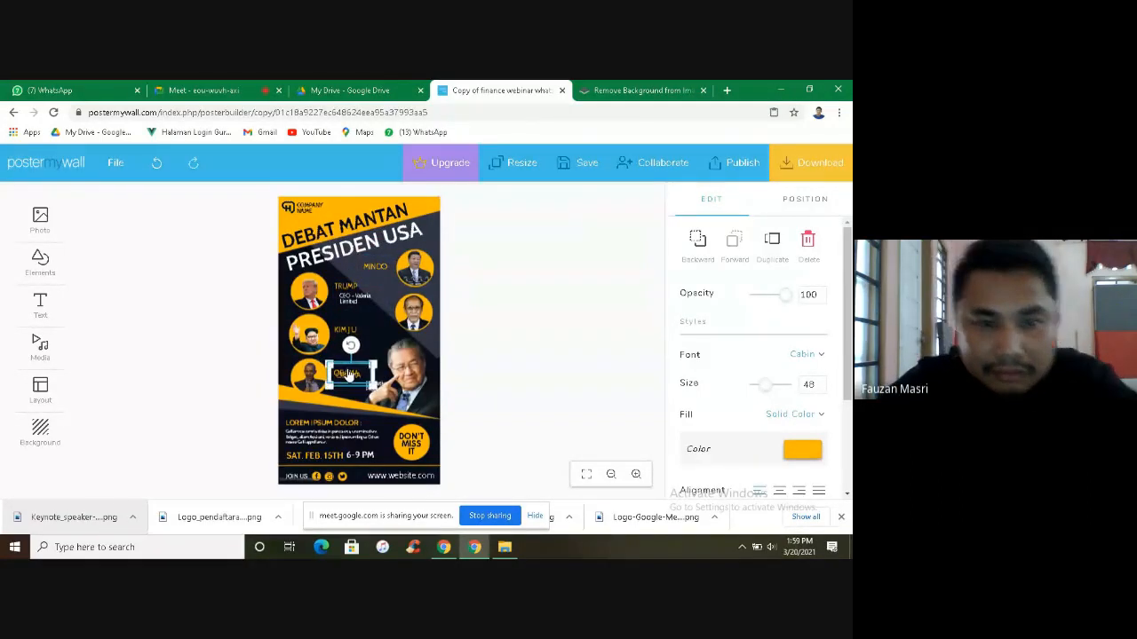
drag(348, 374, 376, 305)
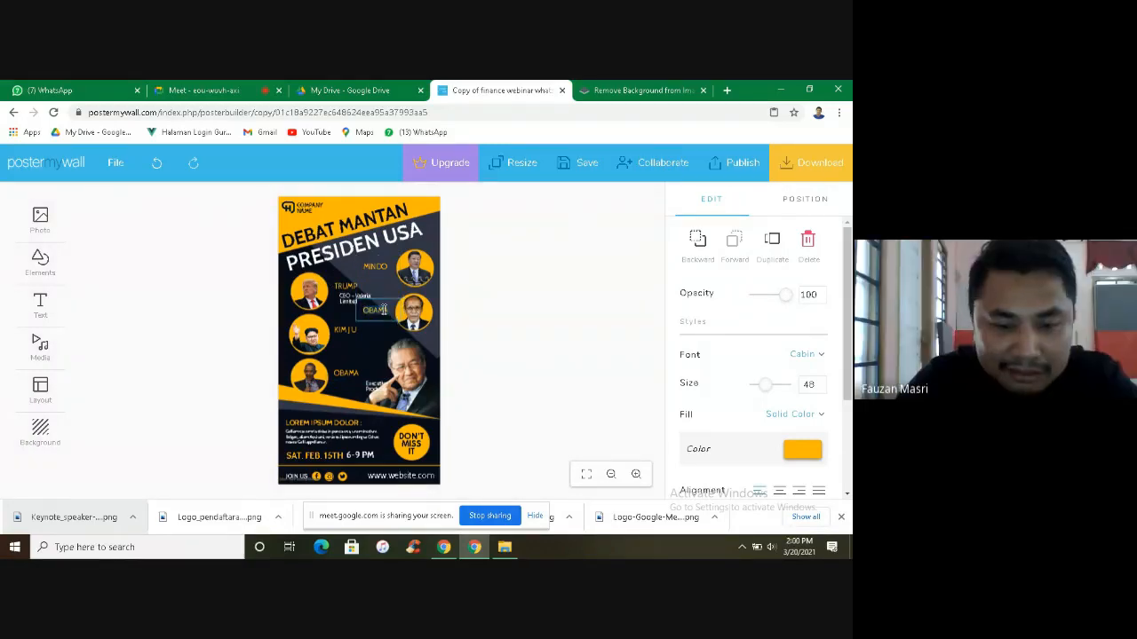
text(PUTRA)
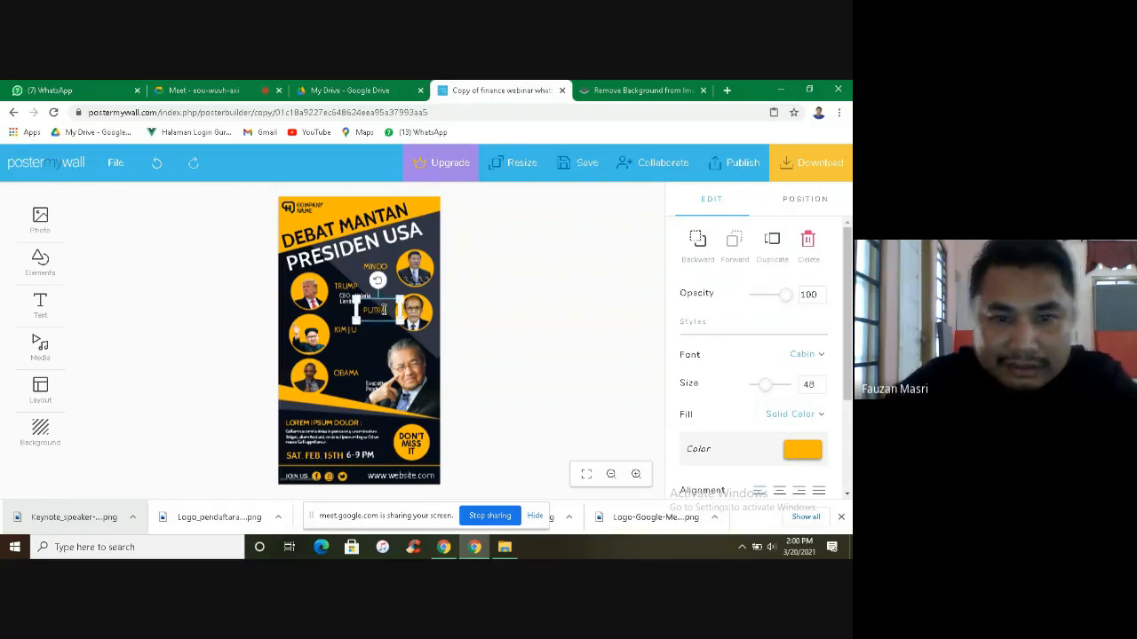
click(502, 292)
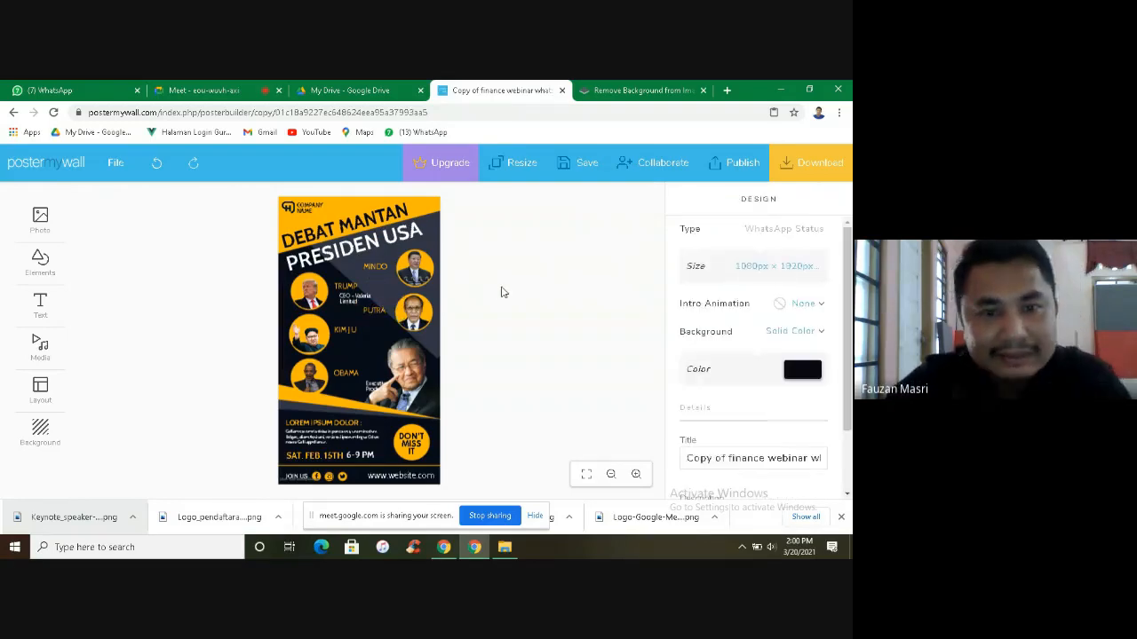
Step: Shift the MINDO and PUTRA labels slightly closer to their portraits, lining them up with each other
click(380, 278)
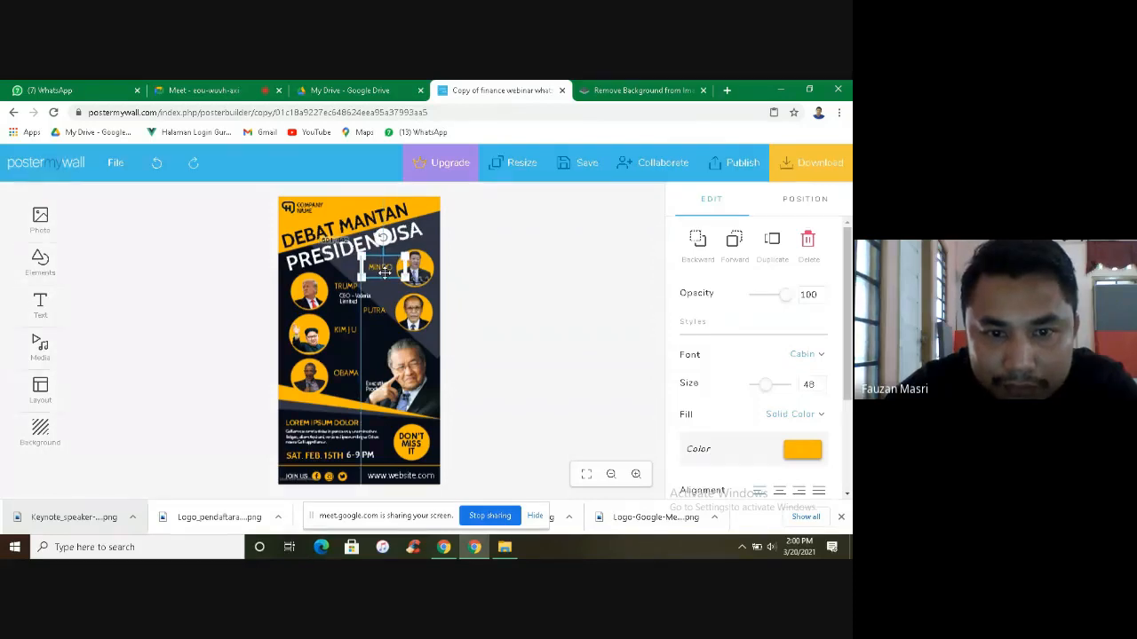
click(376, 309)
drag(377, 309, 381, 305)
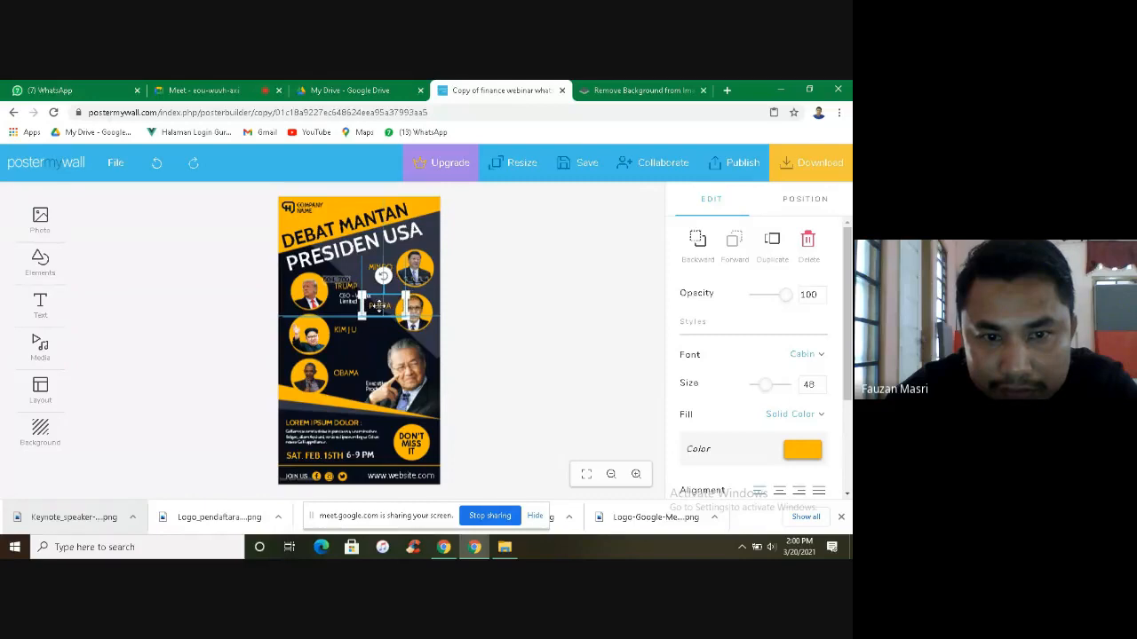
click(379, 326)
Step: Replace the "CEO" caption under the TRUMP name with "USA 2017"
click(350, 302)
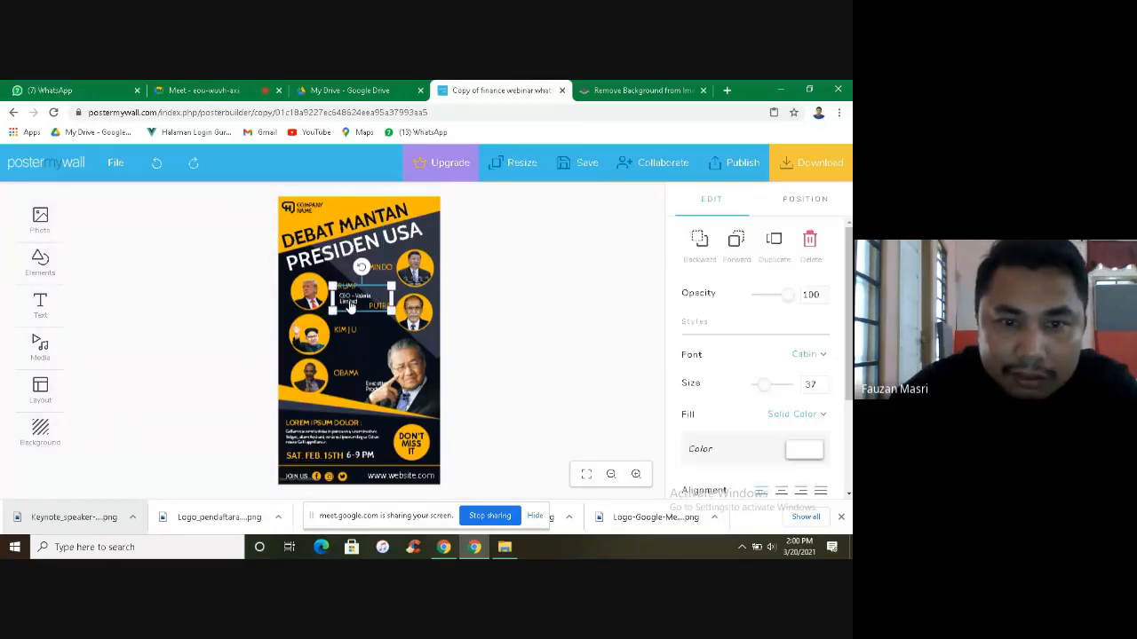
click(350, 302)
key(BackSpace)
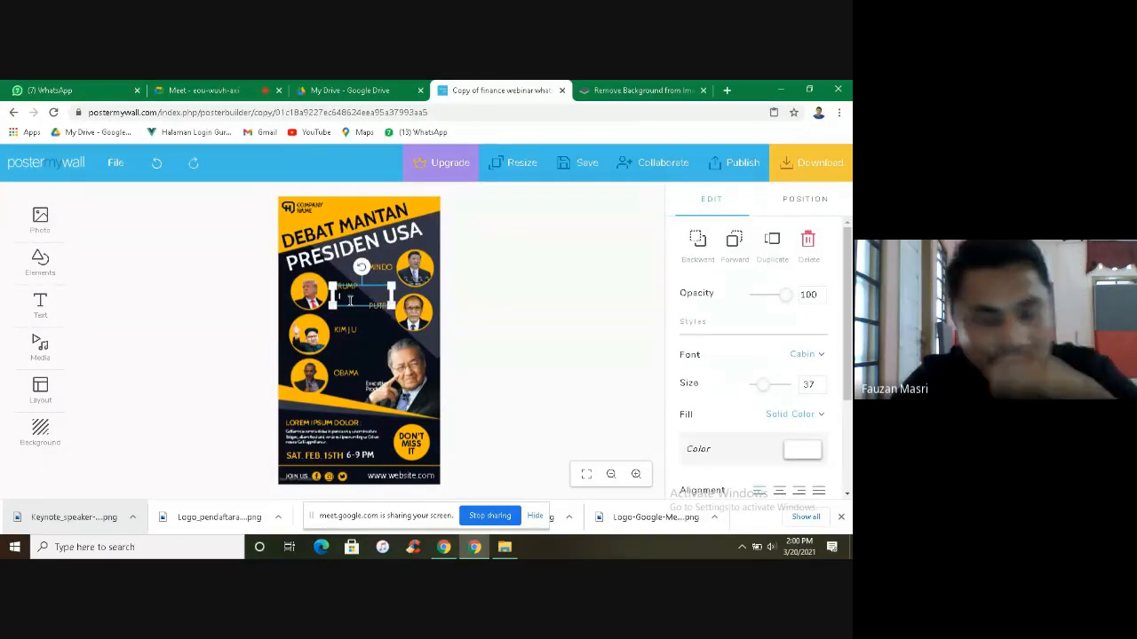
text(US)
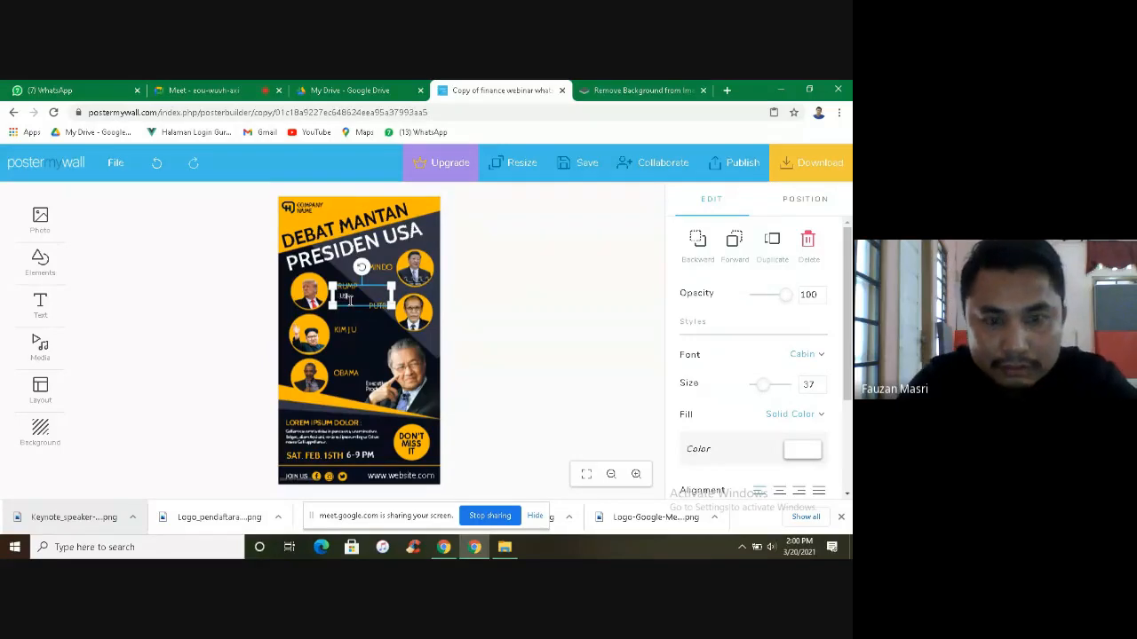
text(A)
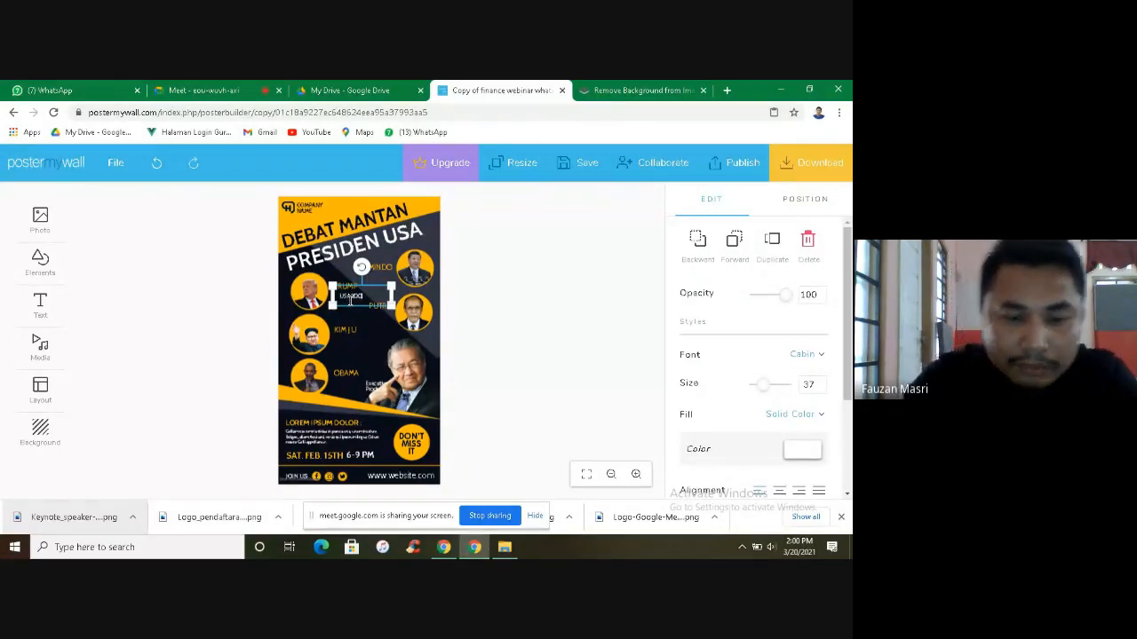
key(BackSpace)
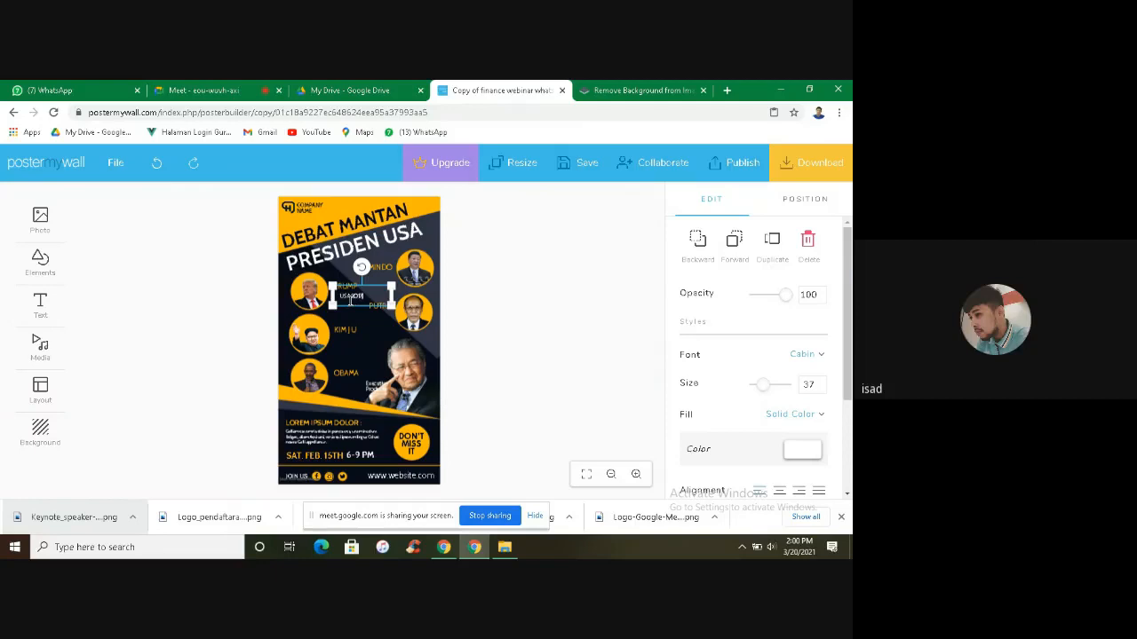
Step: Align the caption with the TRUMP name above it and extend its text to "USA 2017-2021"
click(365, 331)
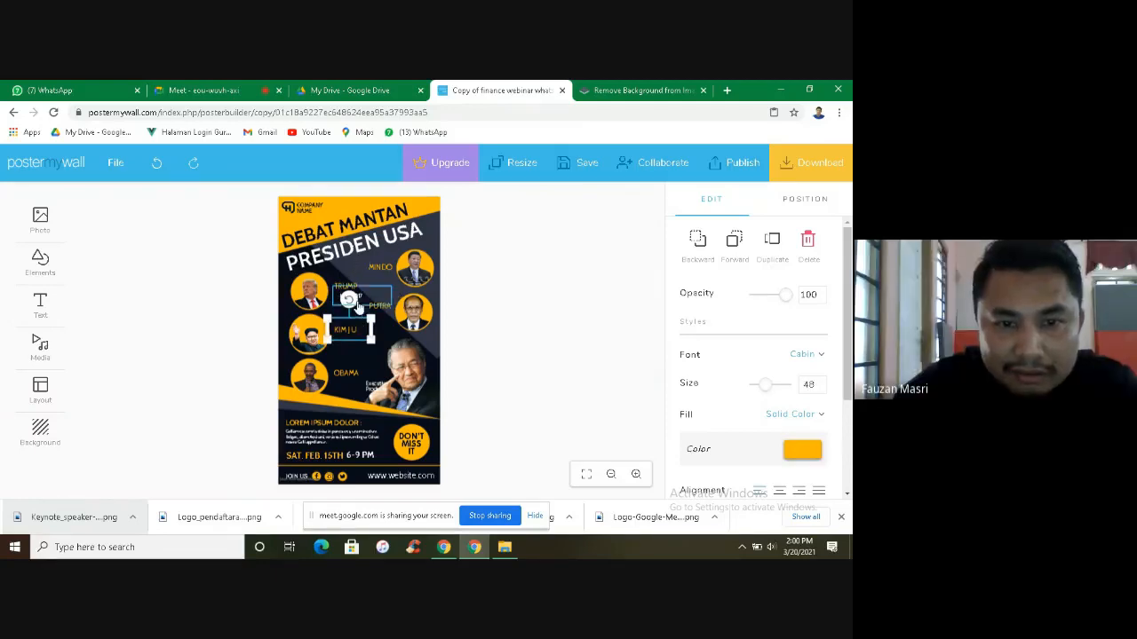
click(362, 297)
drag(362, 303, 359, 303)
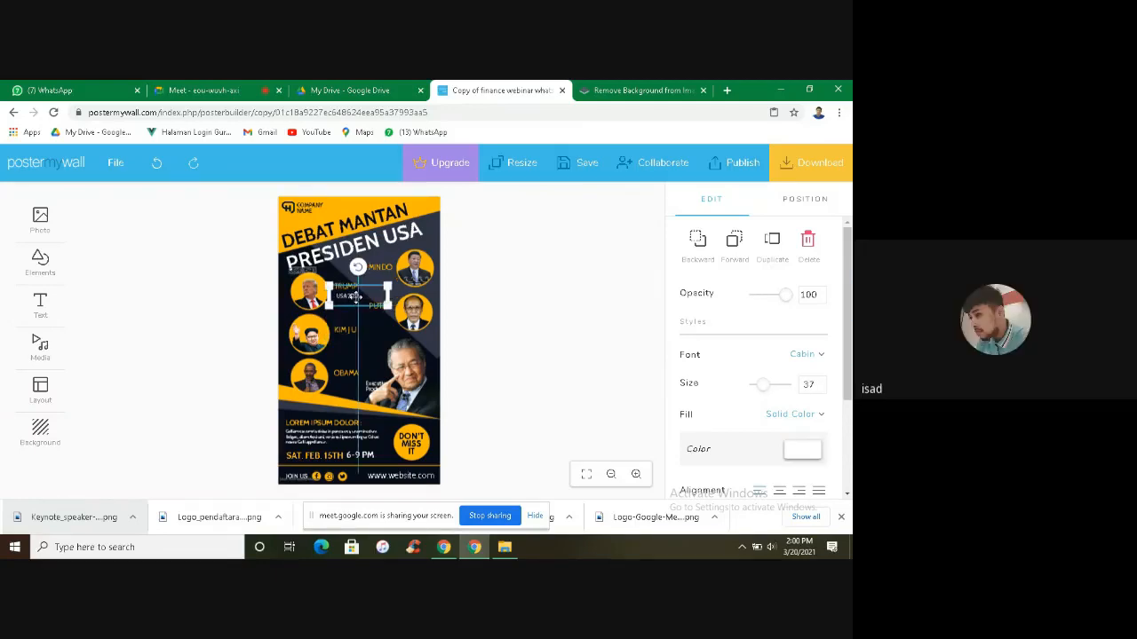
click(361, 302)
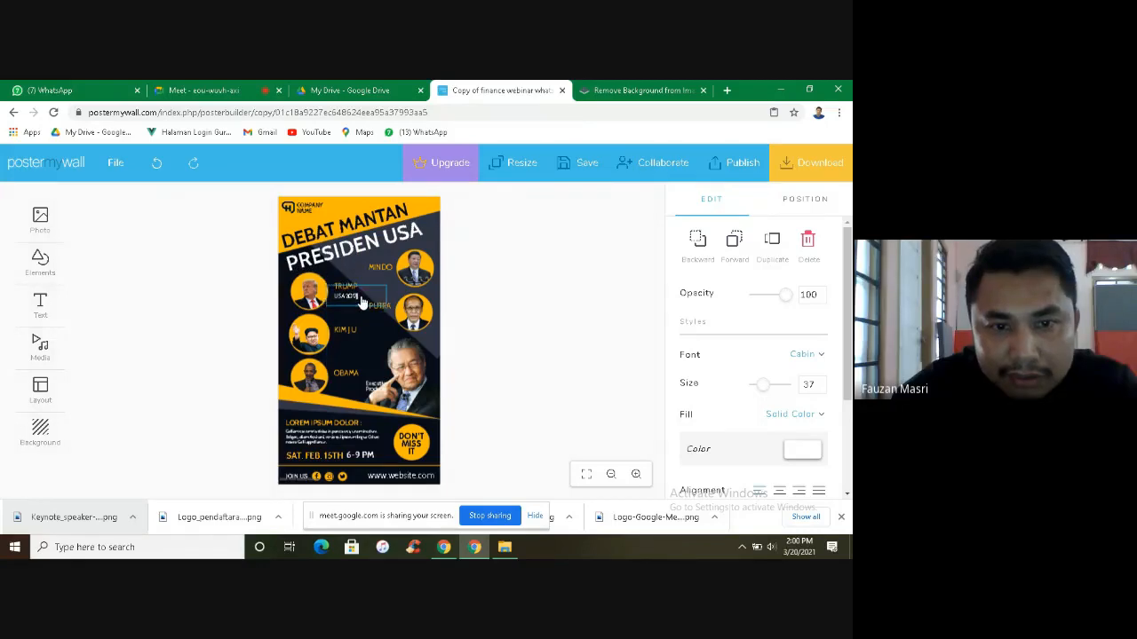
text(-2021)
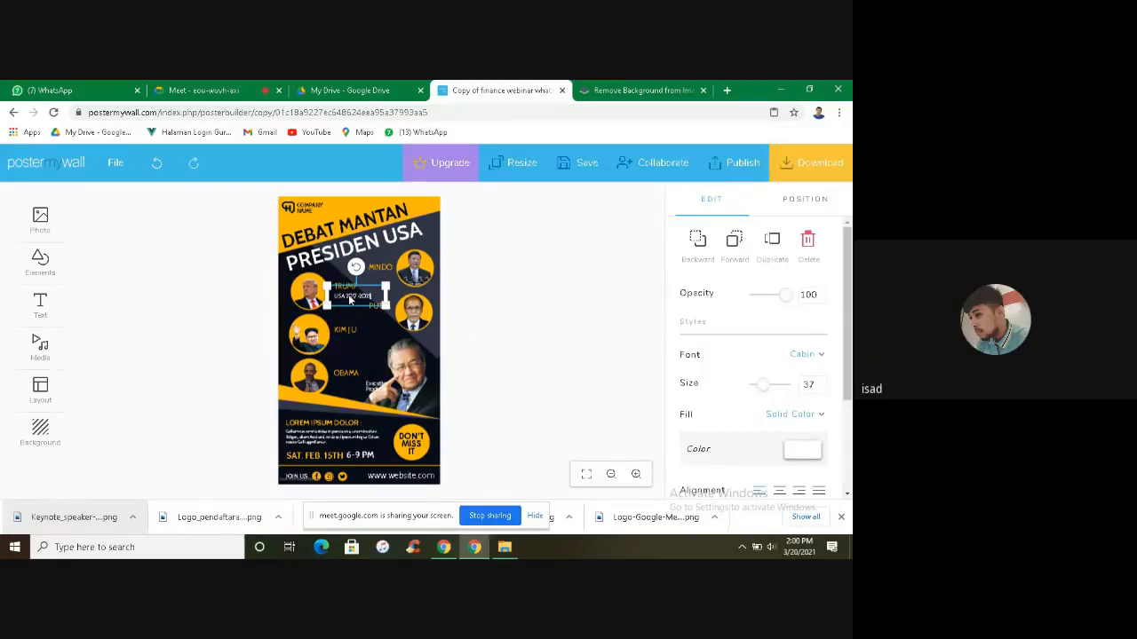
click(351, 328)
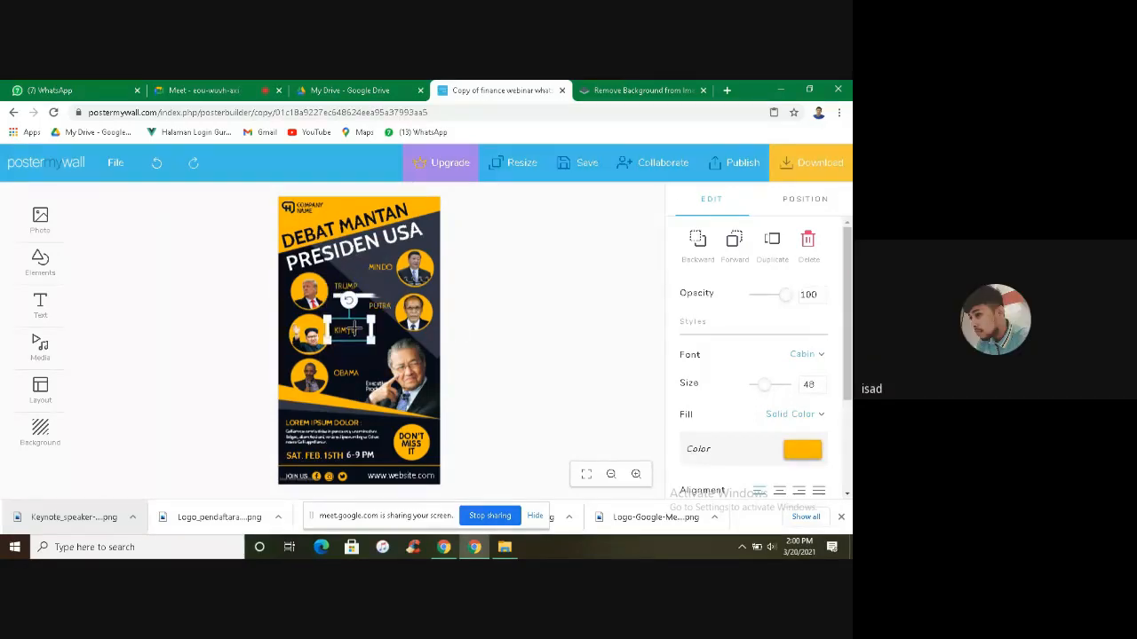
click(157, 173)
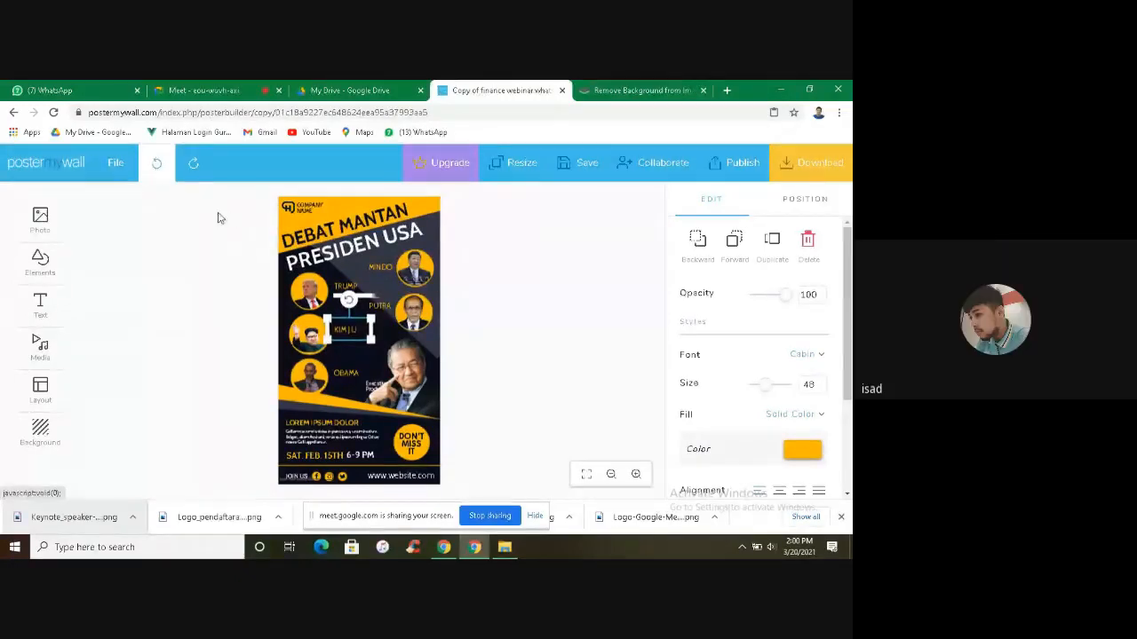
click(160, 173)
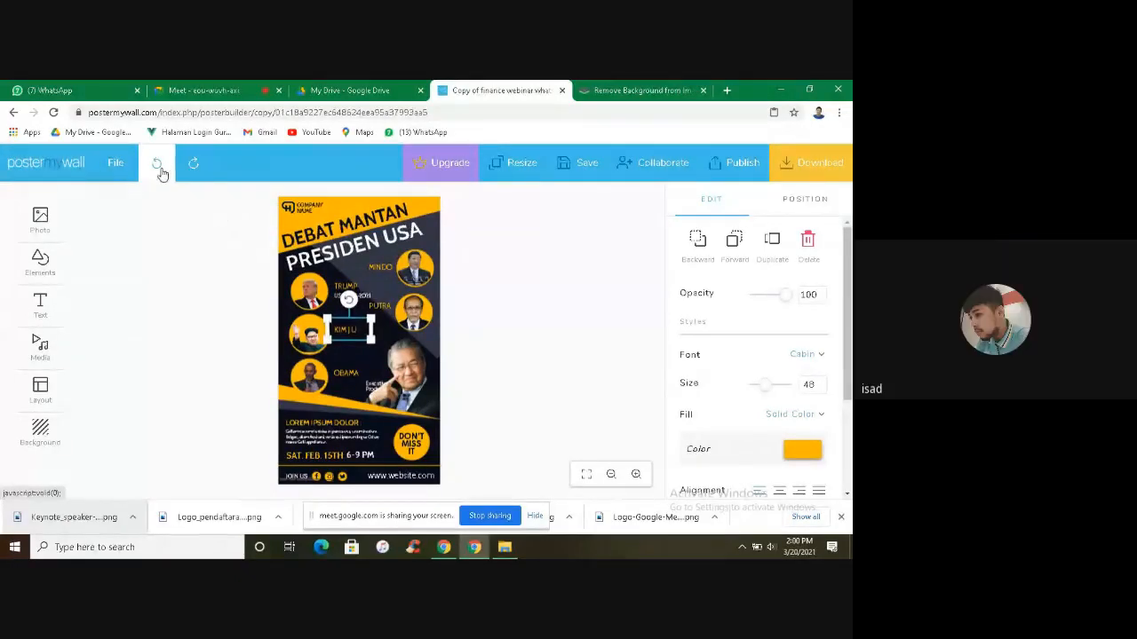
click(211, 343)
Step: Duplicate the "USA 2017-2021" caption and place the copy under the OBAMA name
click(354, 296)
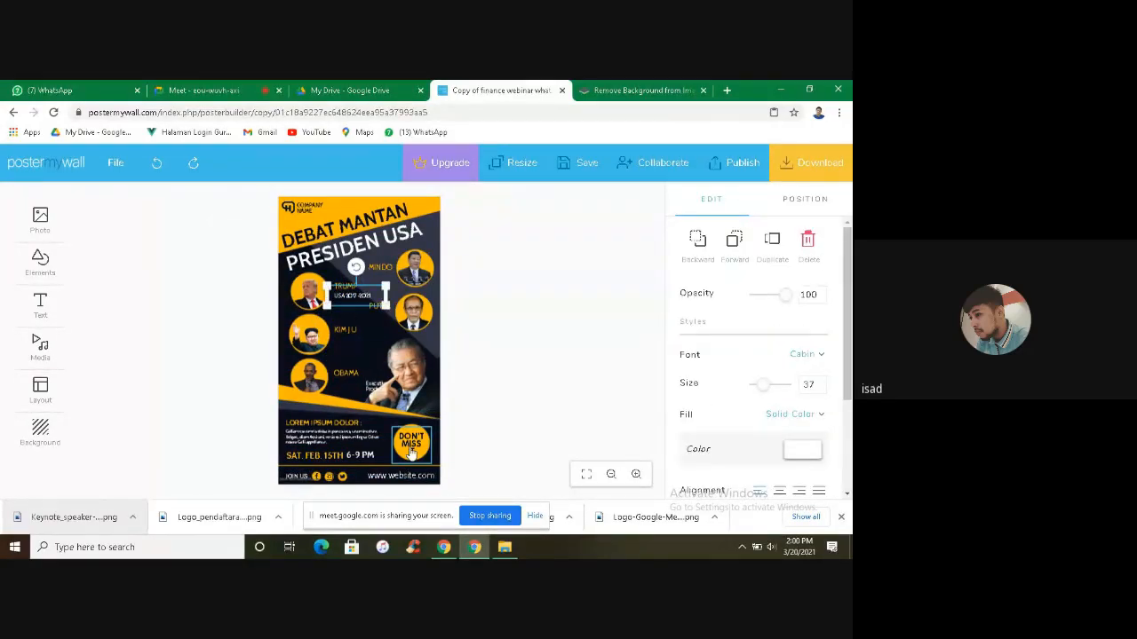
key(ctrl+v)
drag(349, 311, 345, 387)
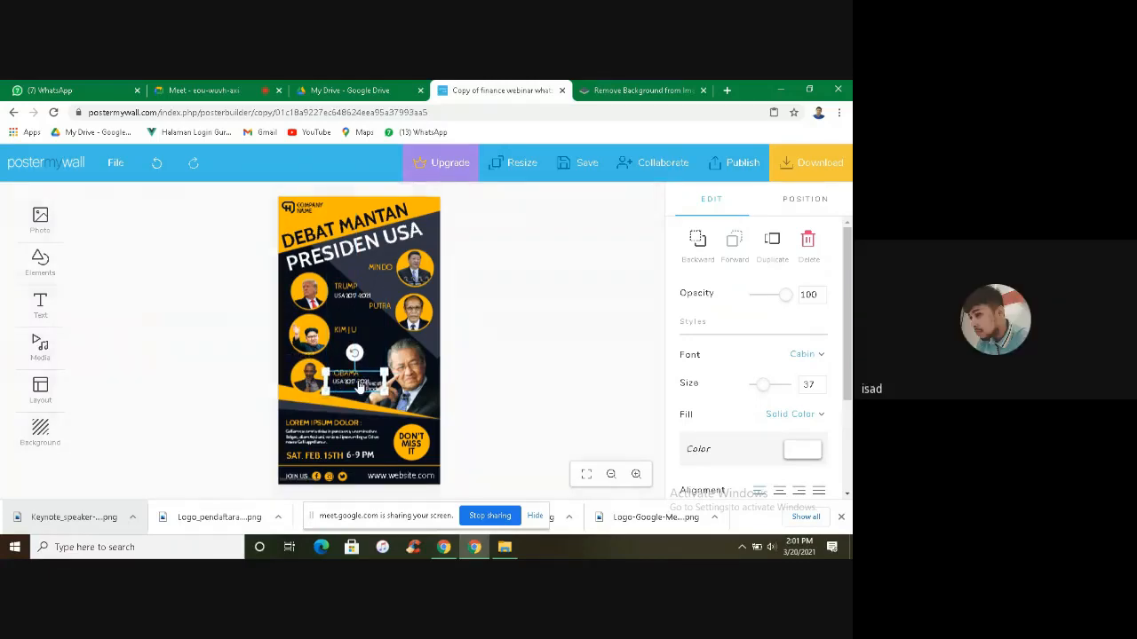
Step: Change the caption under OBAMA to "USA 2009-2017" and delete the leftover "Executive Producer" caption
click(359, 387)
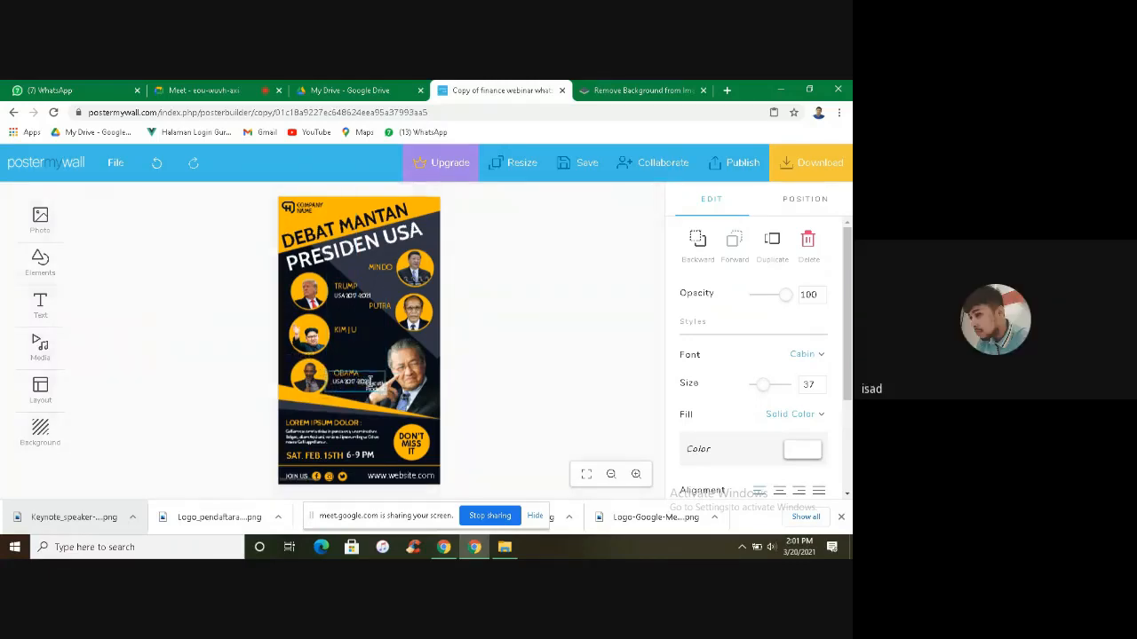
click(371, 385)
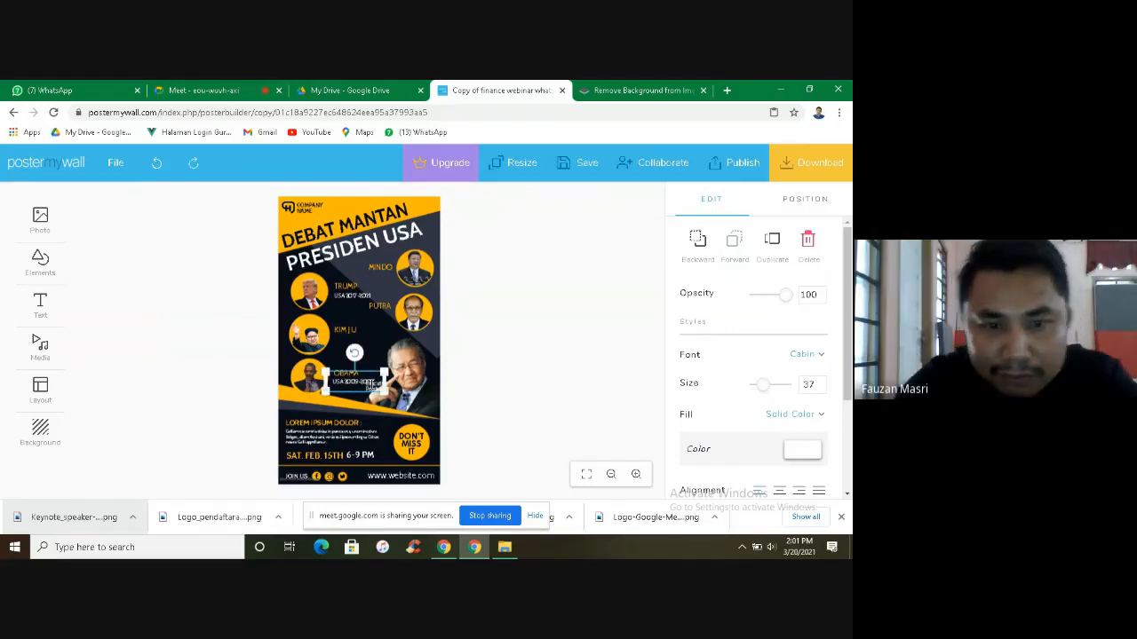
drag(378, 388, 395, 389)
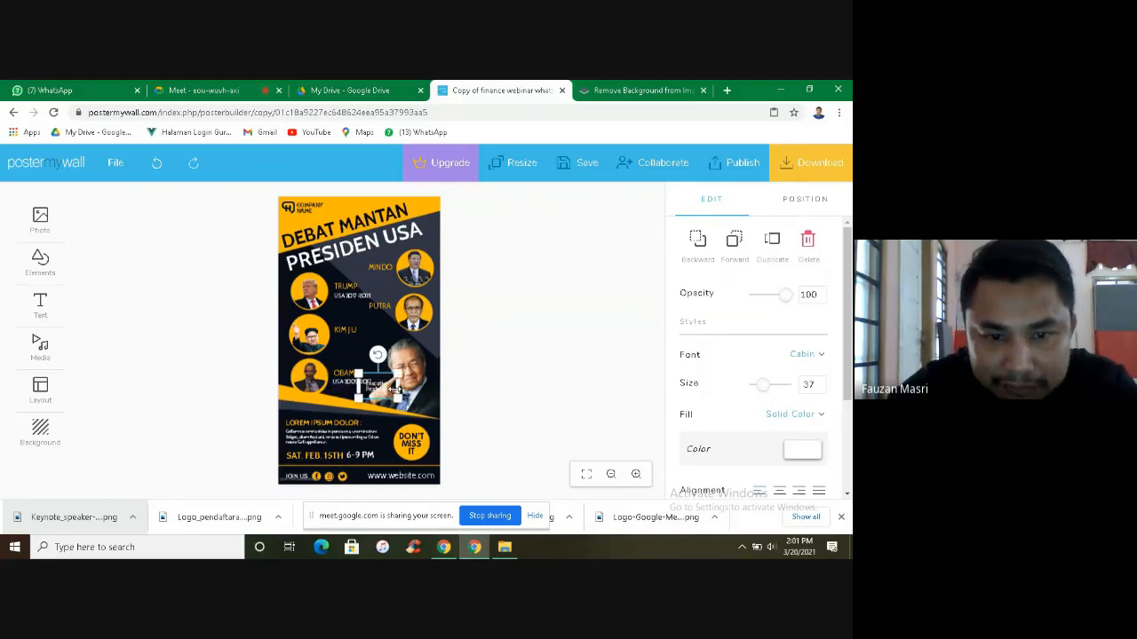
key(Delete)
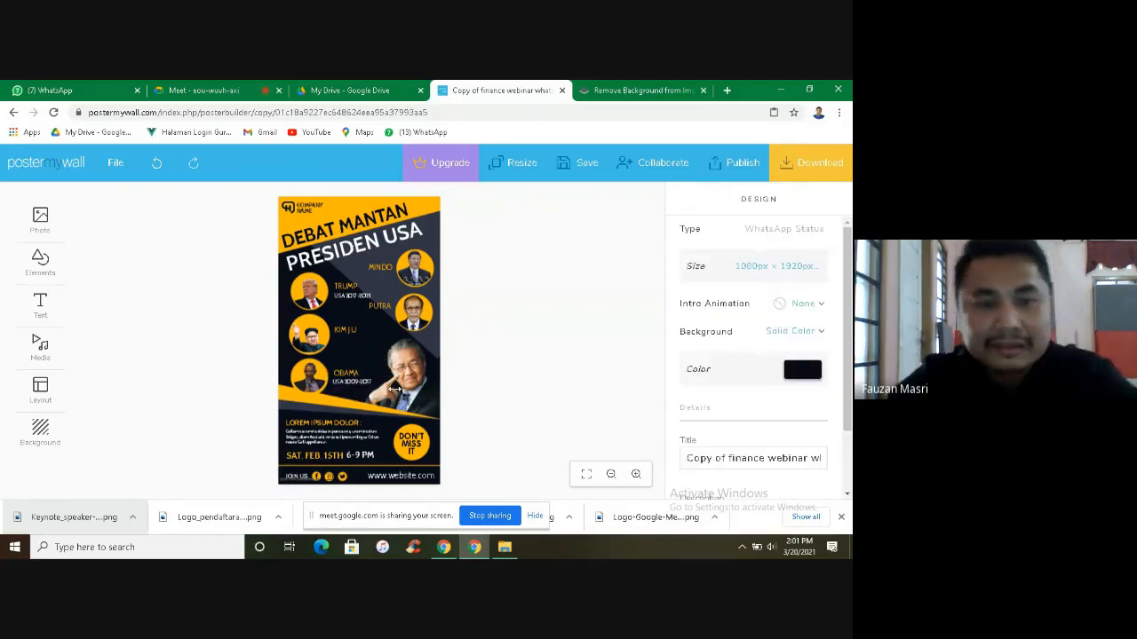
Step: Copy the caption under OBAMA to the spot under the KIM JU name and change its text to "UNLIMITED"
click(351, 394)
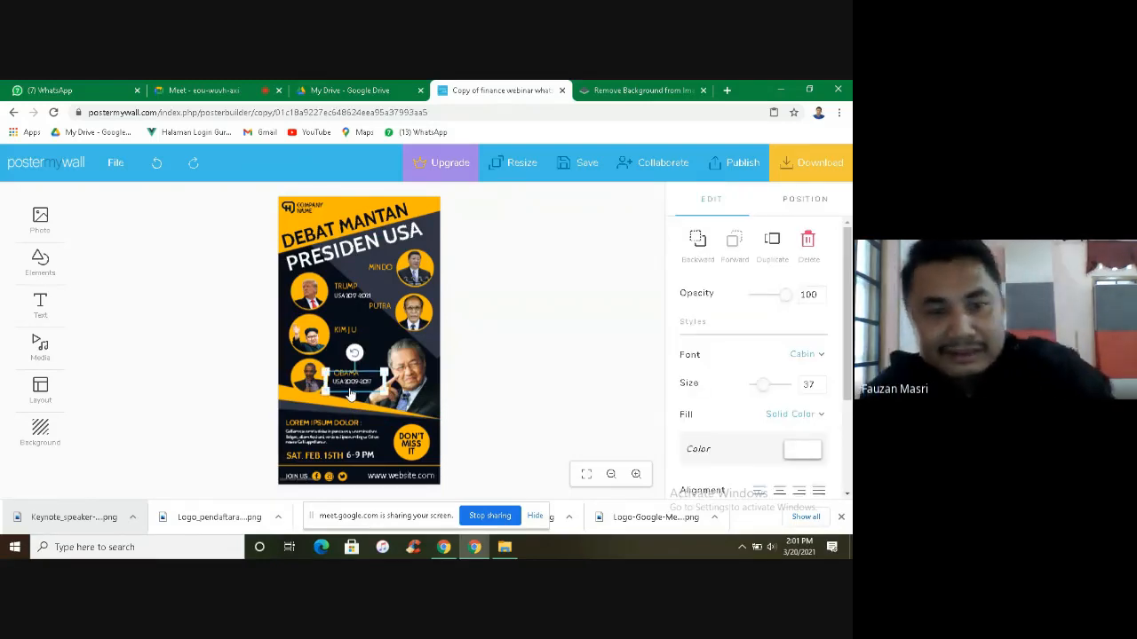
drag(351, 394, 347, 342)
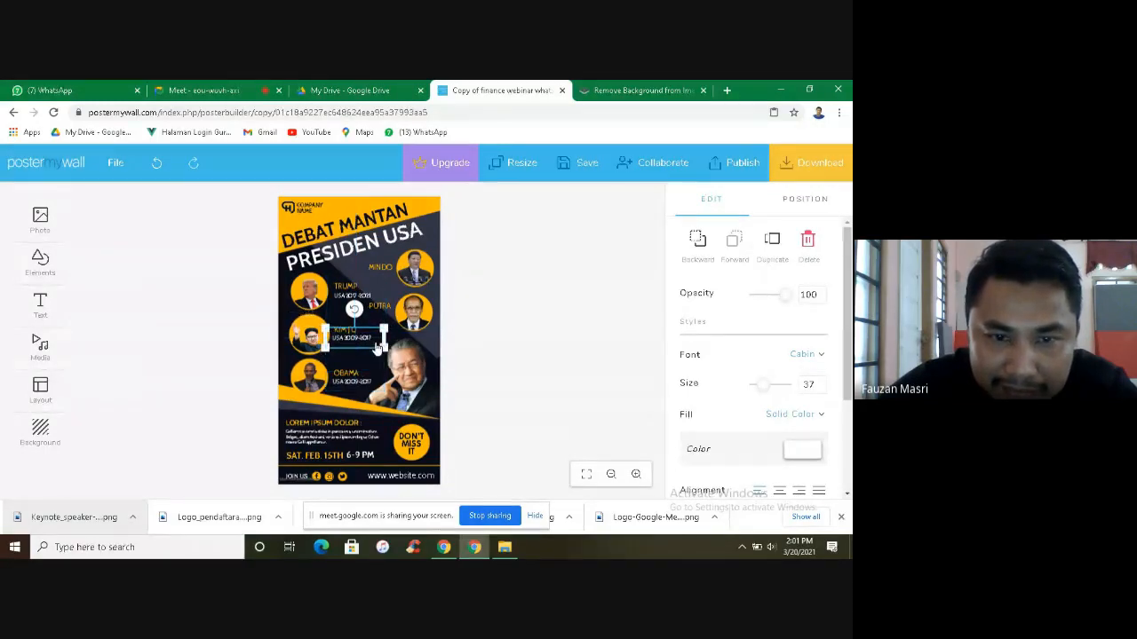
click(373, 341)
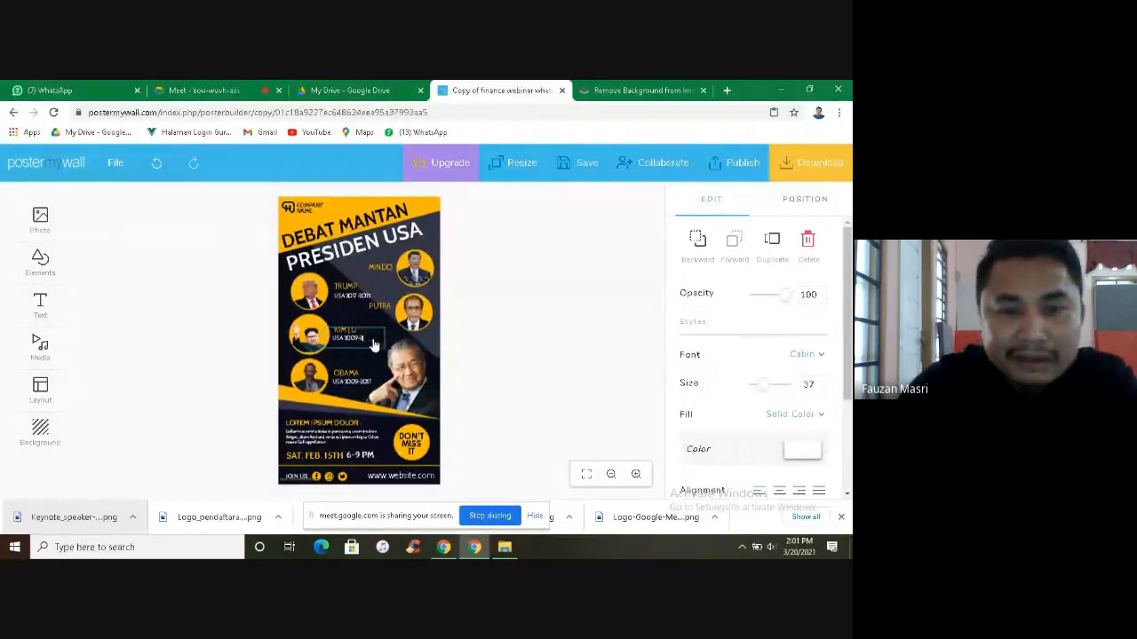
key(BackSpace)
key(BackSpace)
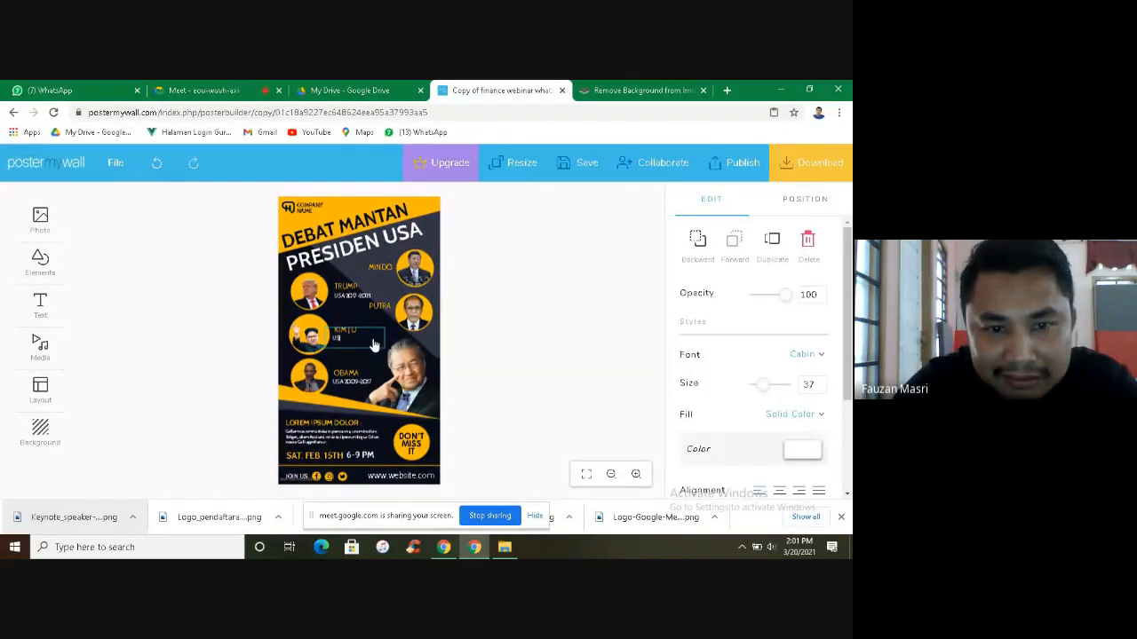
click(374, 345)
text(N)
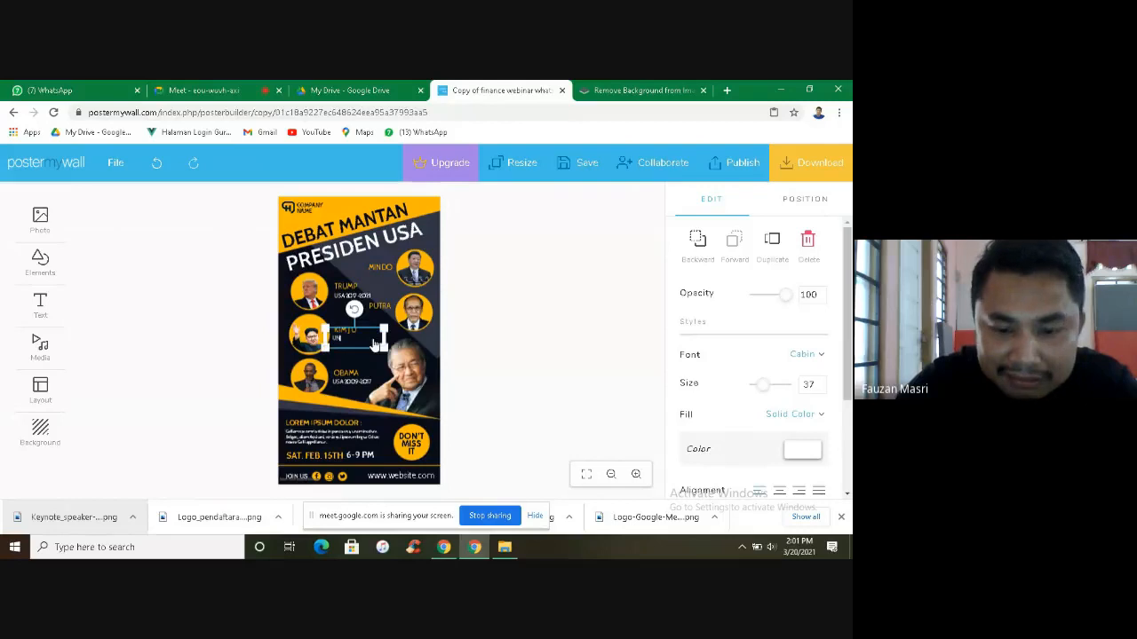
text(KN)
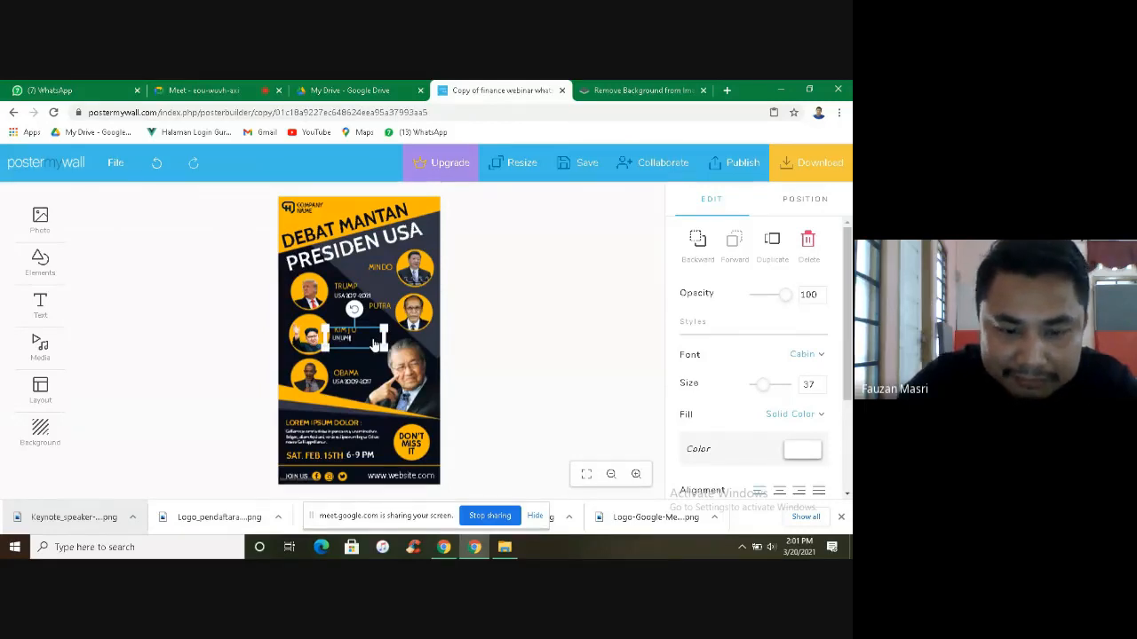
text(TED)
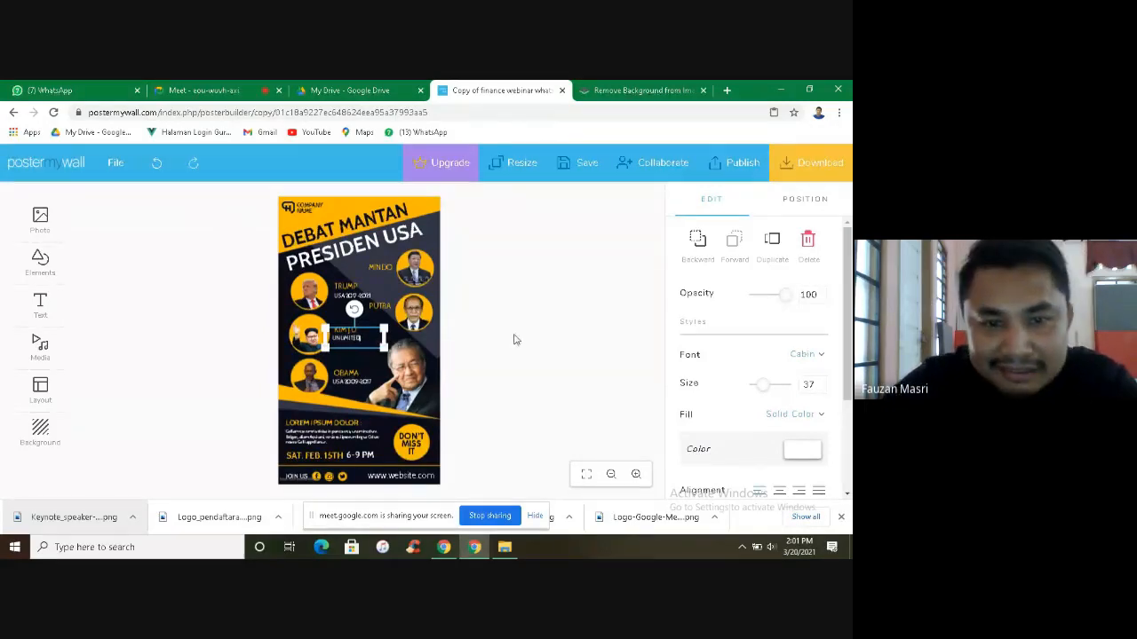
click(220, 332)
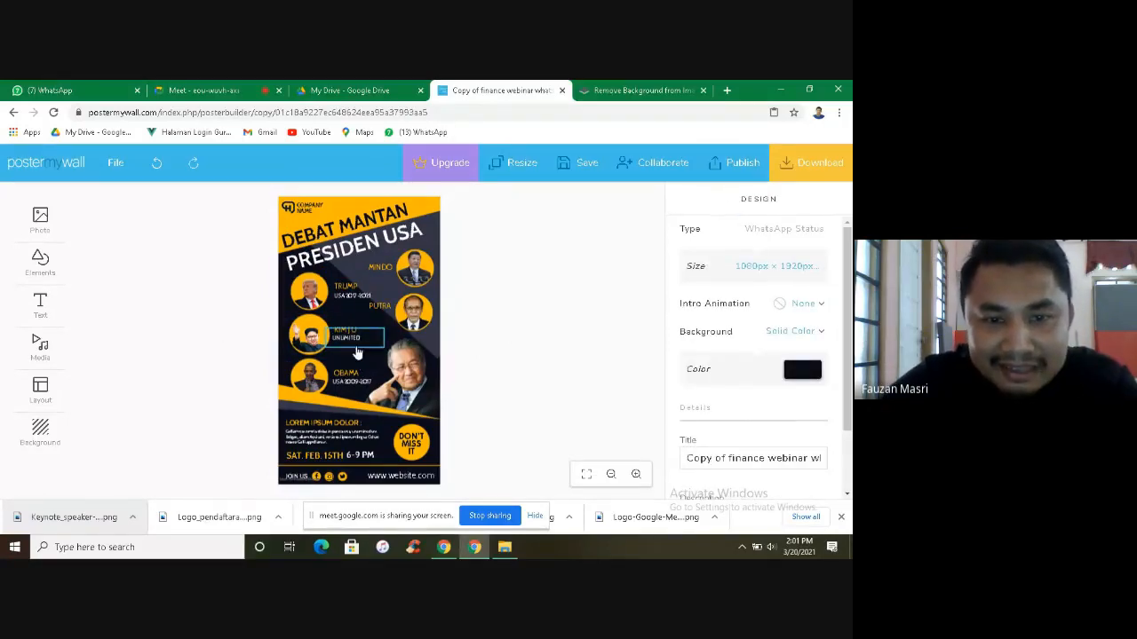
Step: Duplicate the PUTRA name, place the copy over the lower edge of the large portrait, and change its text to "MAHATIR"
click(383, 306)
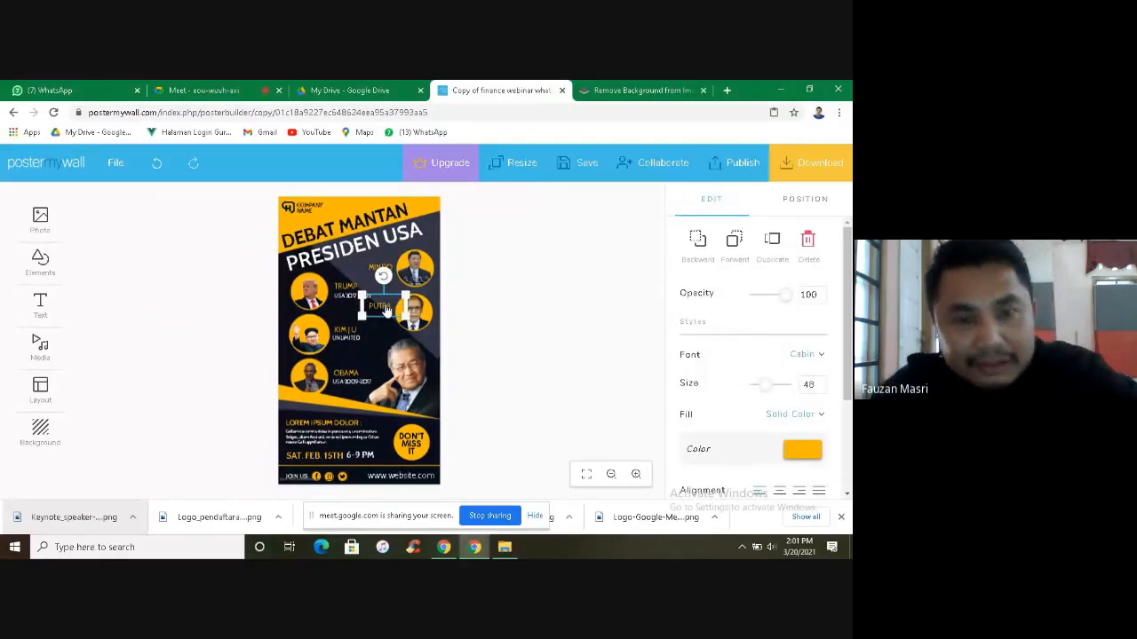
key(ctrl+v)
drag(386, 311, 379, 397)
click(384, 405)
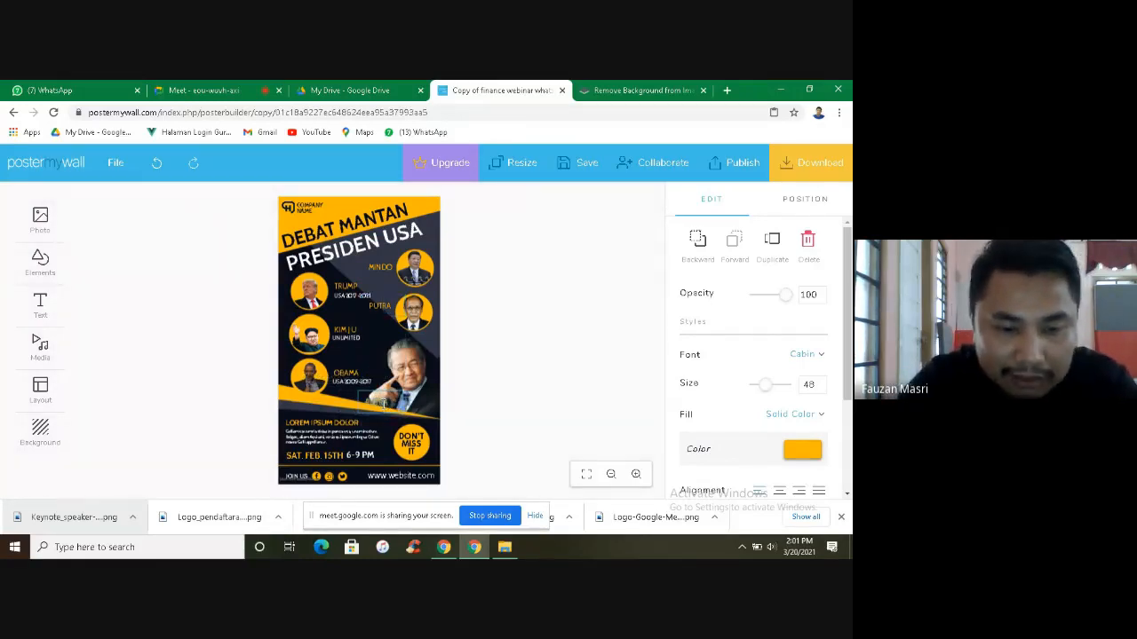
click(383, 404)
text(IR)
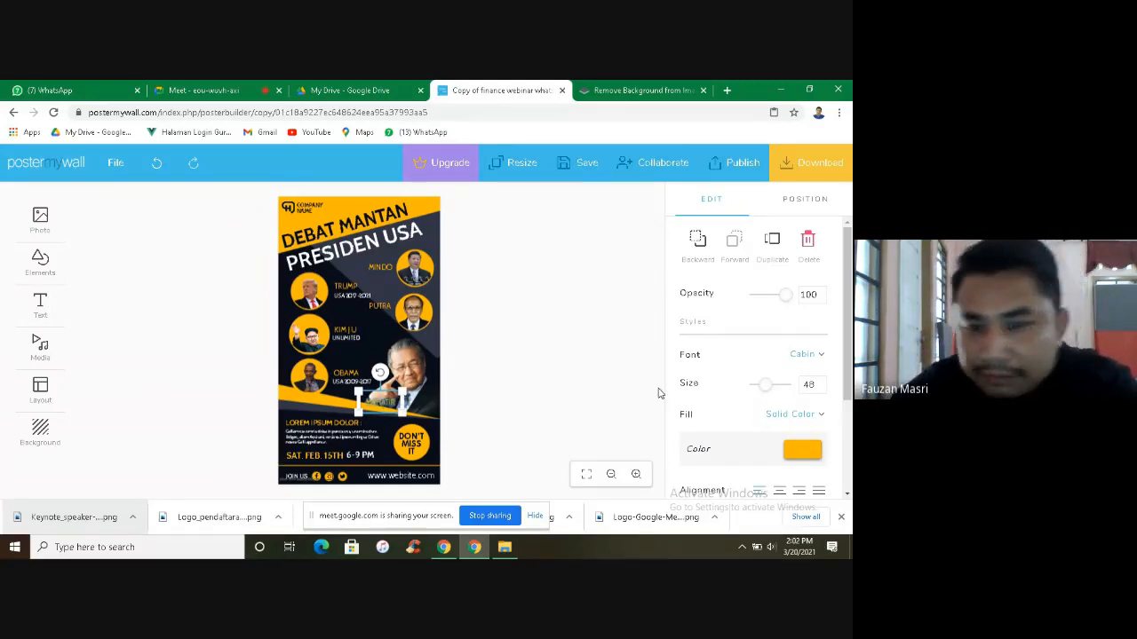
Step: Recolor the MAHATIR name white (ffffff) by sampling the color from the design's white title text
click(799, 455)
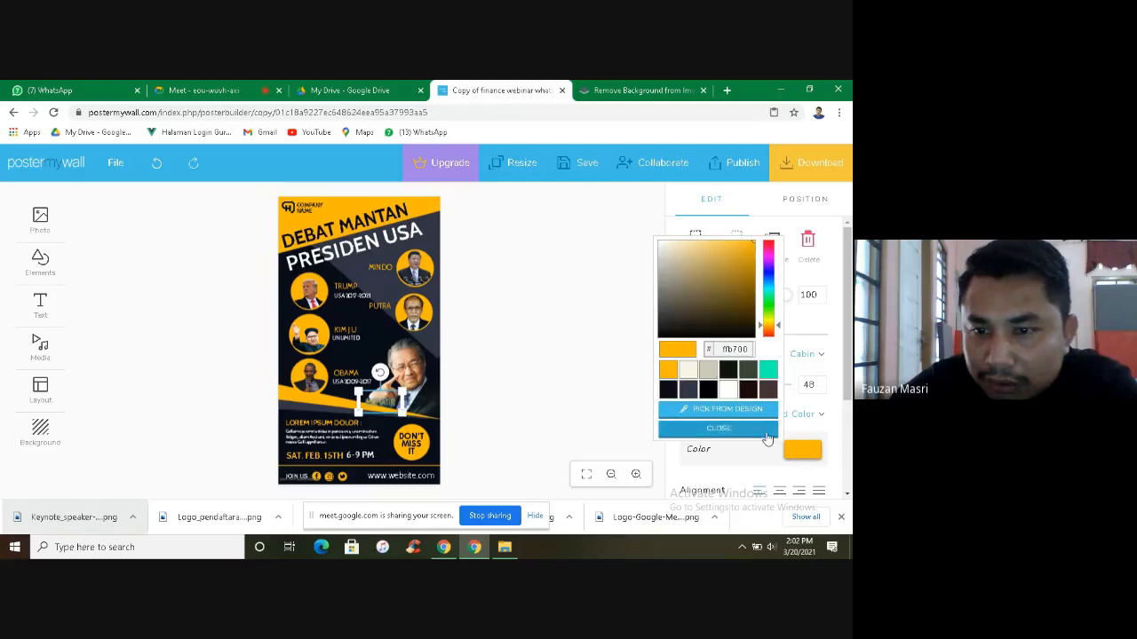
click(700, 410)
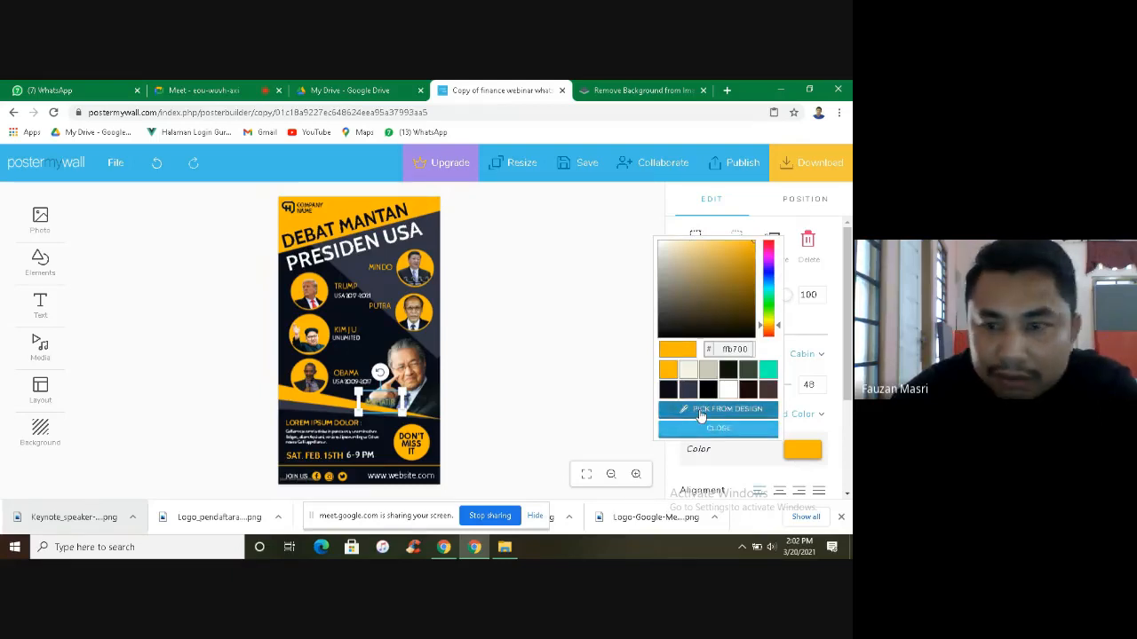
click(360, 329)
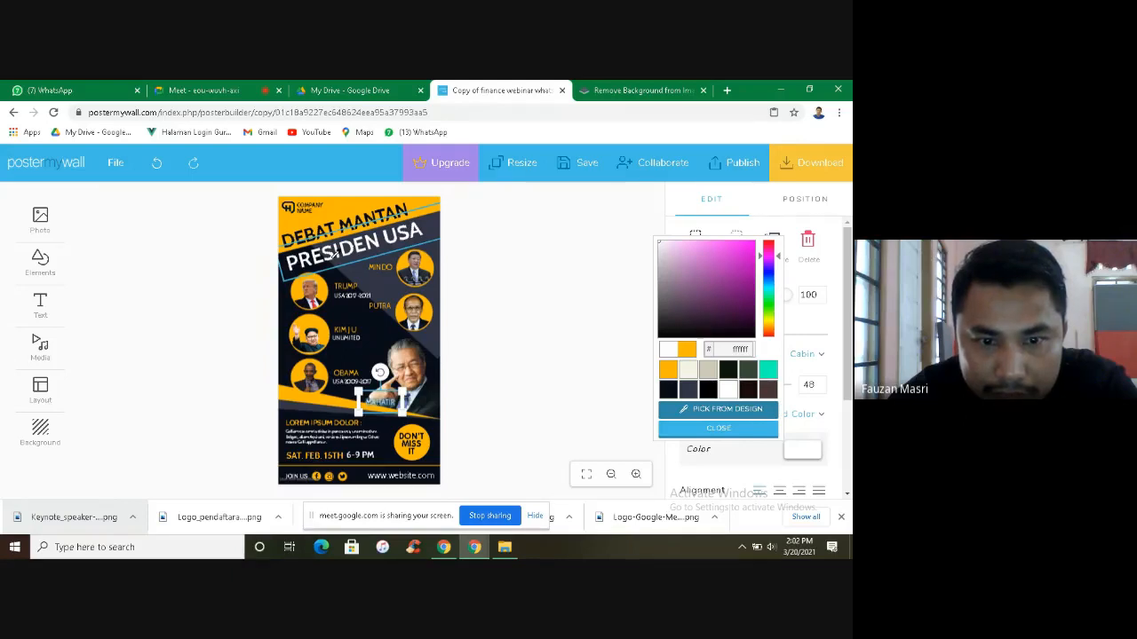
click(335, 253)
click(491, 381)
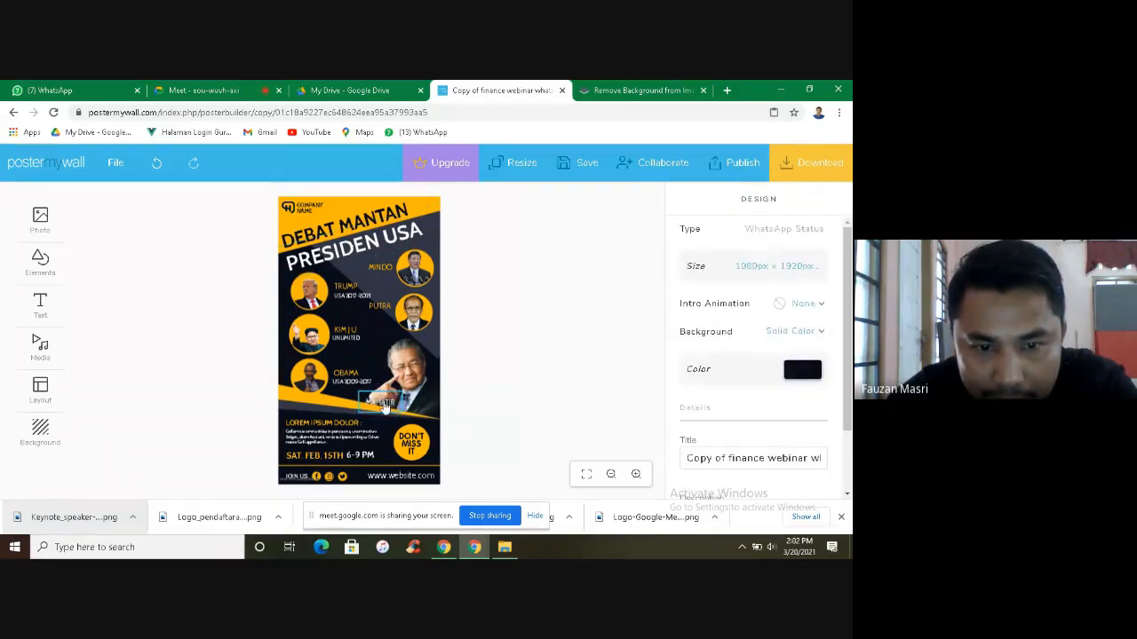
Step: Move the MAHATIR name down and left, off the large portrait onto the band beneath it, and close the browser's downloads bar
drag(384, 405, 363, 410)
click(515, 391)
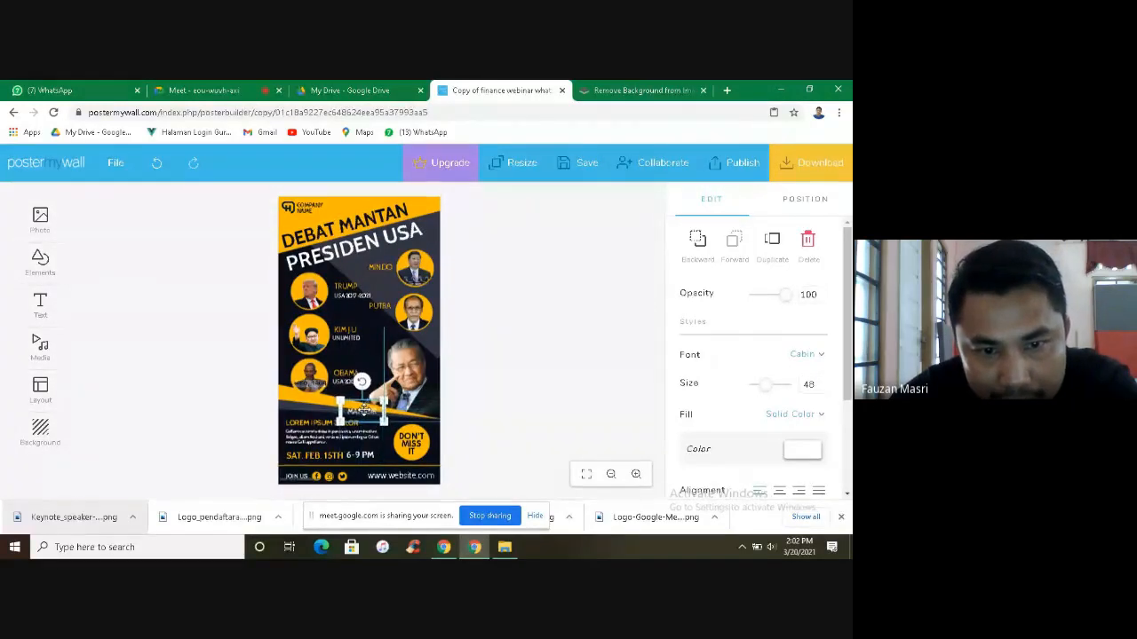
click(532, 373)
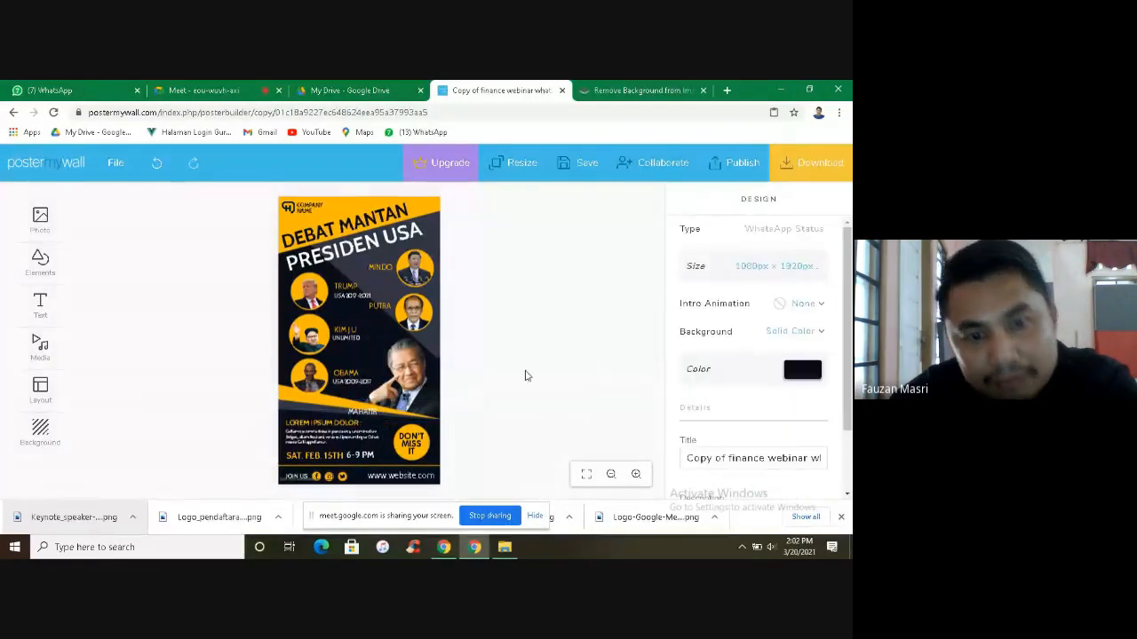
click(364, 412)
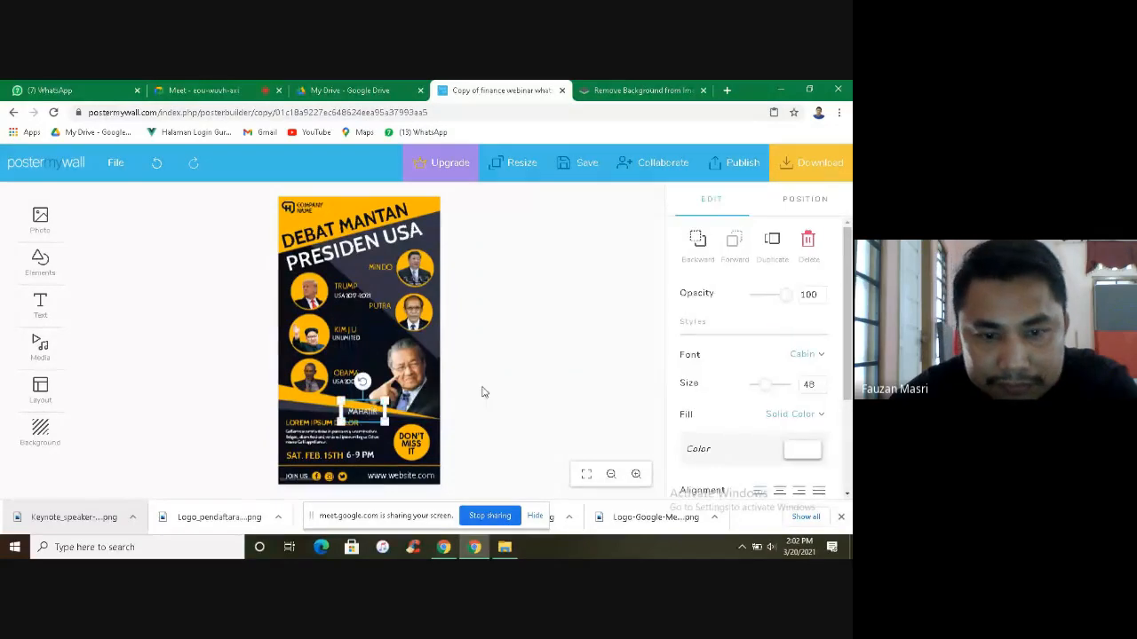
click(559, 386)
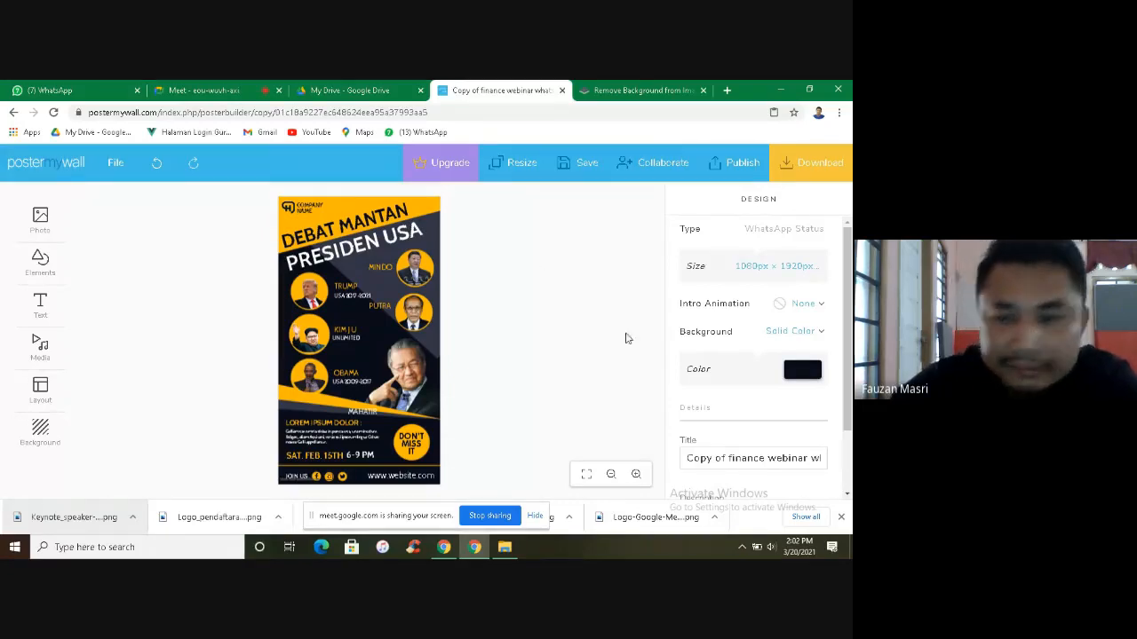
click(842, 519)
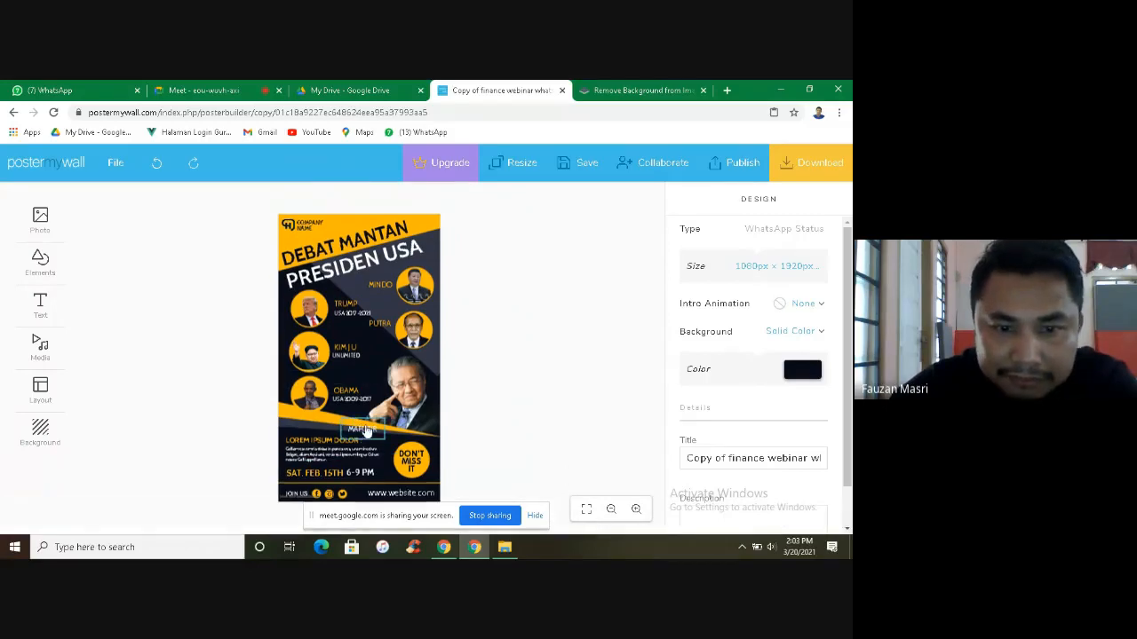
click(331, 438)
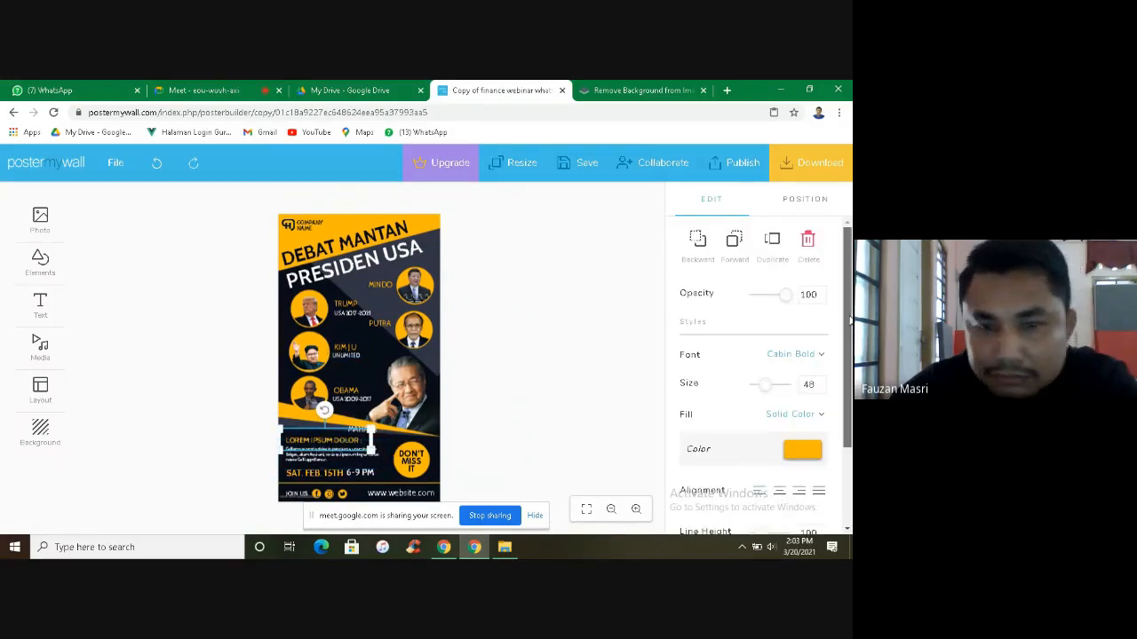
scroll(848, 338, down, 1)
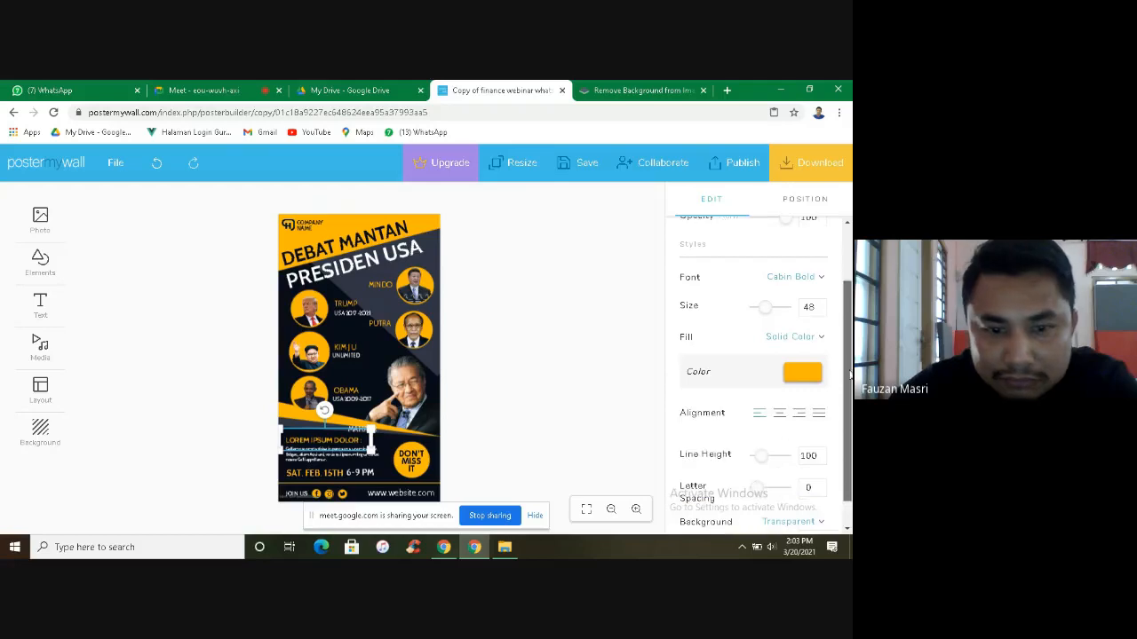
click(404, 467)
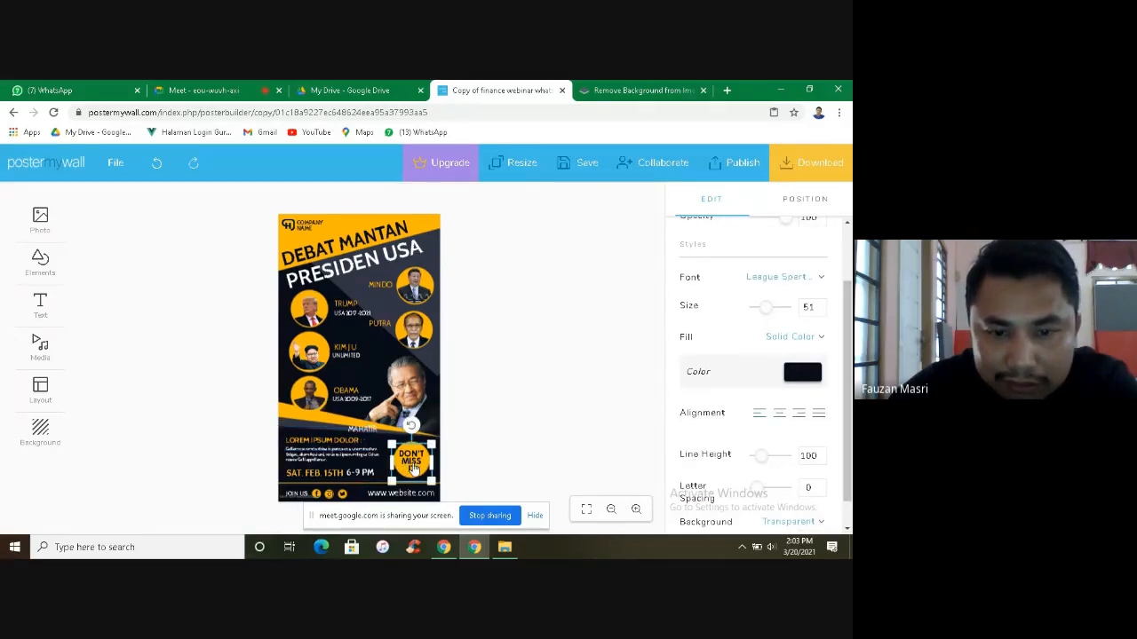
double_click(411, 462)
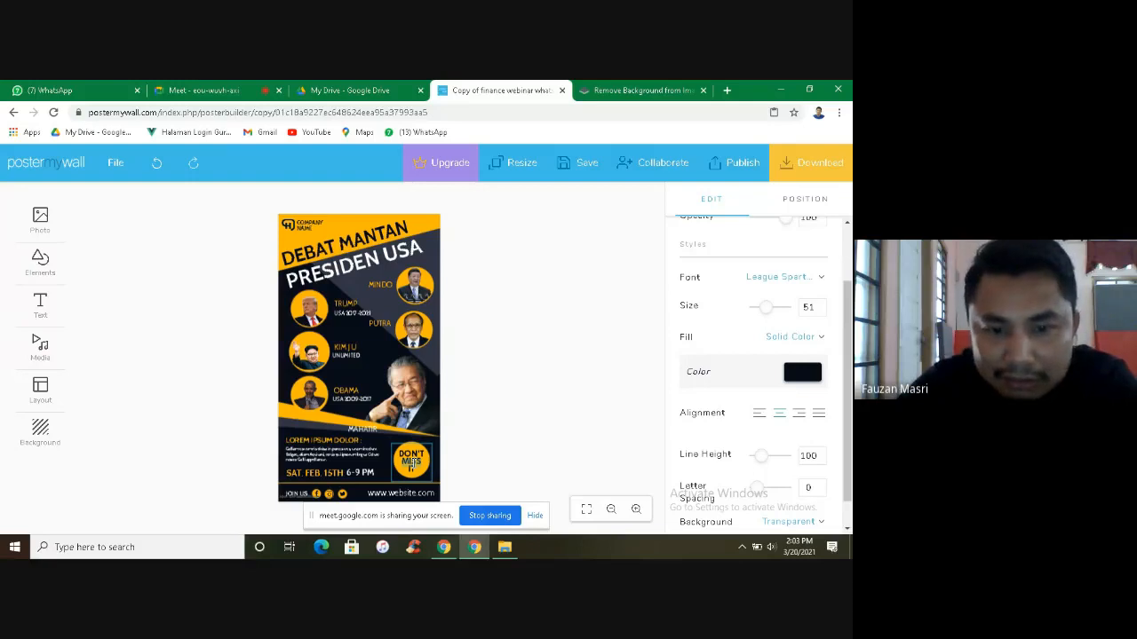
click(497, 363)
Step: Replace the "LOREM IPSUM DOLOR" heading text with "MINGGU 21 MARET 2021" in capitals
double_click(309, 444)
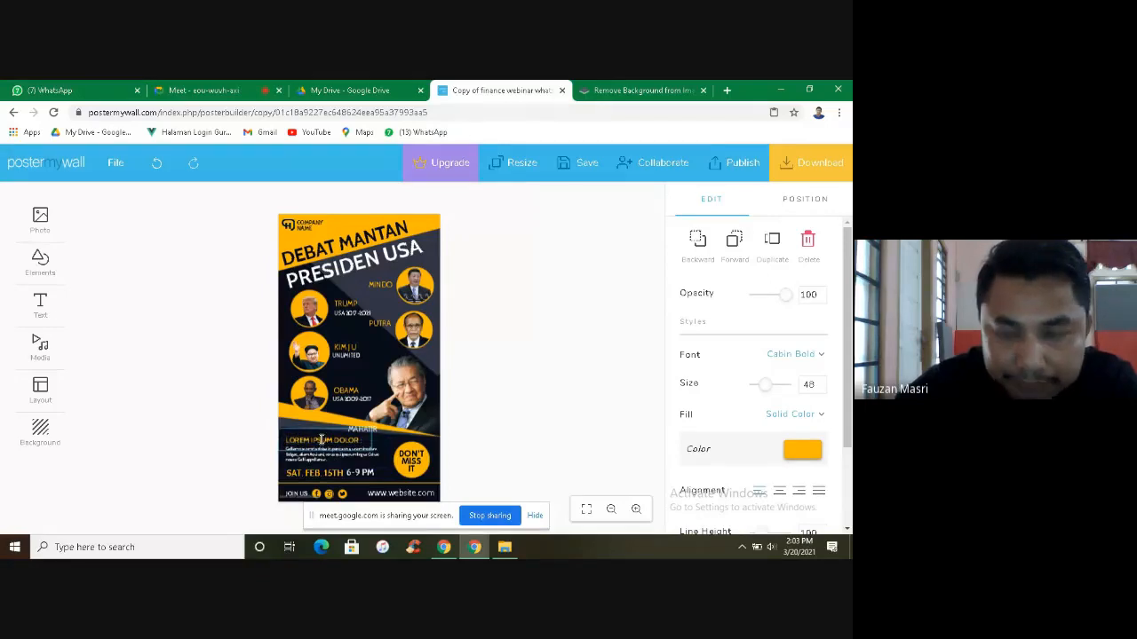
key(BackSpace)
key(BackSpace)
key(BackSpace)
key(BackSpace)
key(BackSpace)
key(BackSpace)
key(BackSpace)
key(BackSpace)
key(BackSpace)
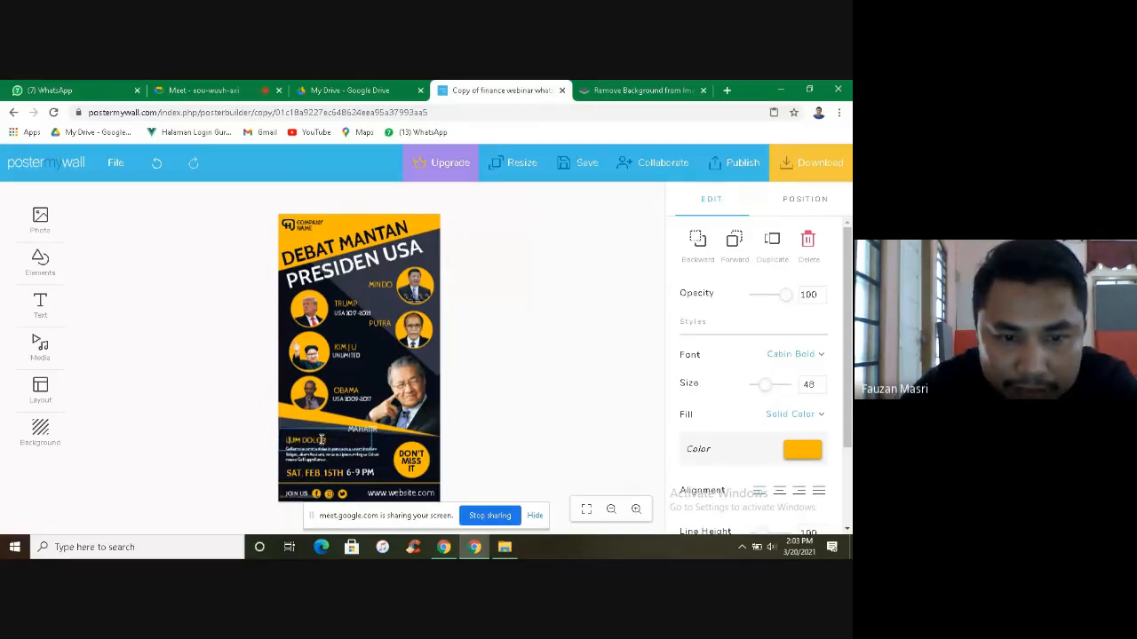
key(Delete)
key(Delete)
key(Delete)
key(Delete)
key(Delete)
key(Delete)
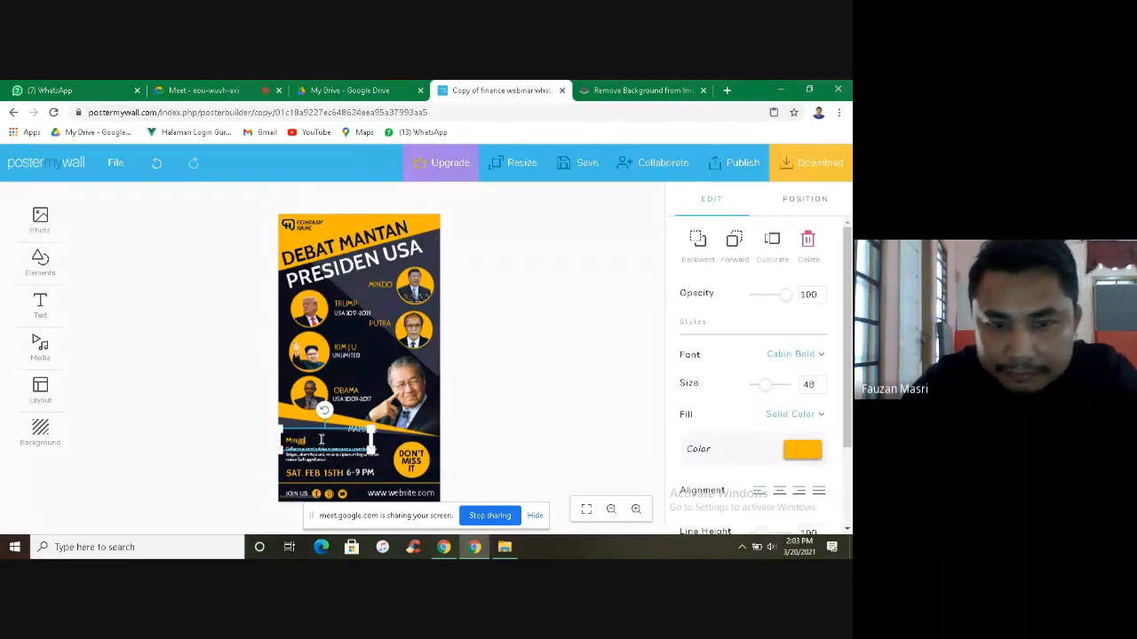
key(BackSpace)
key(BackSpace)
key(BackSpace)
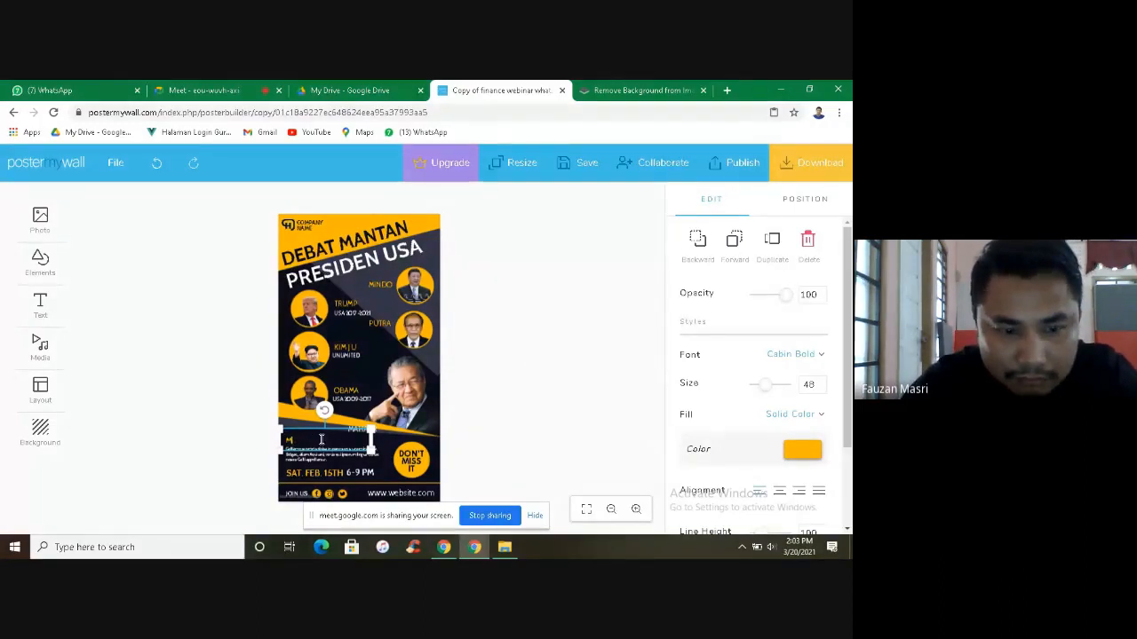
text(INDO)
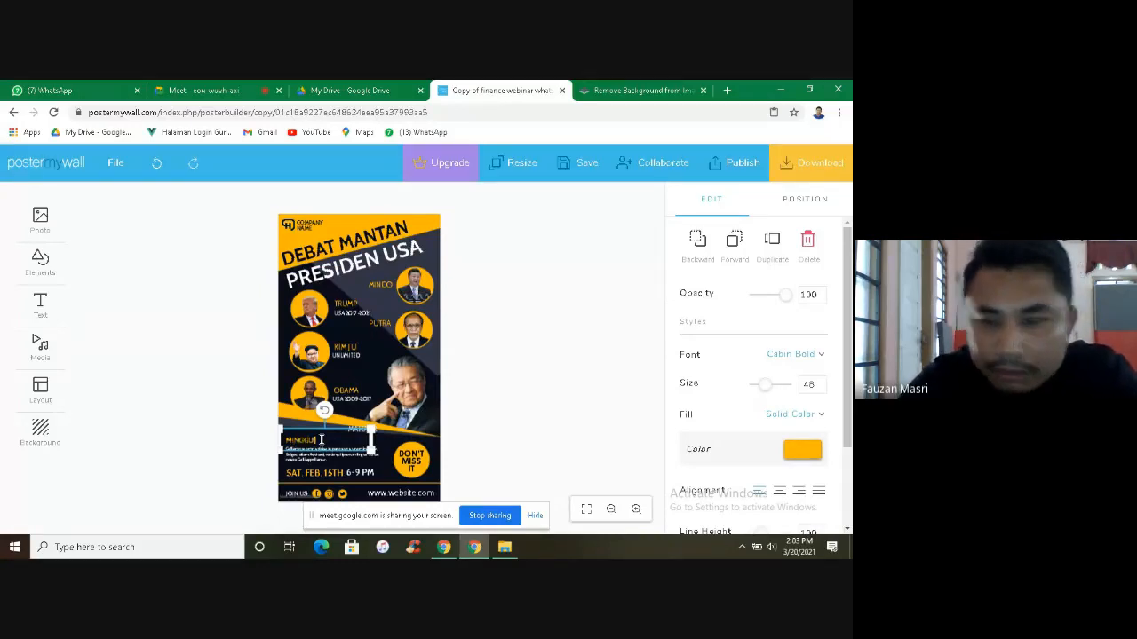
text(2)
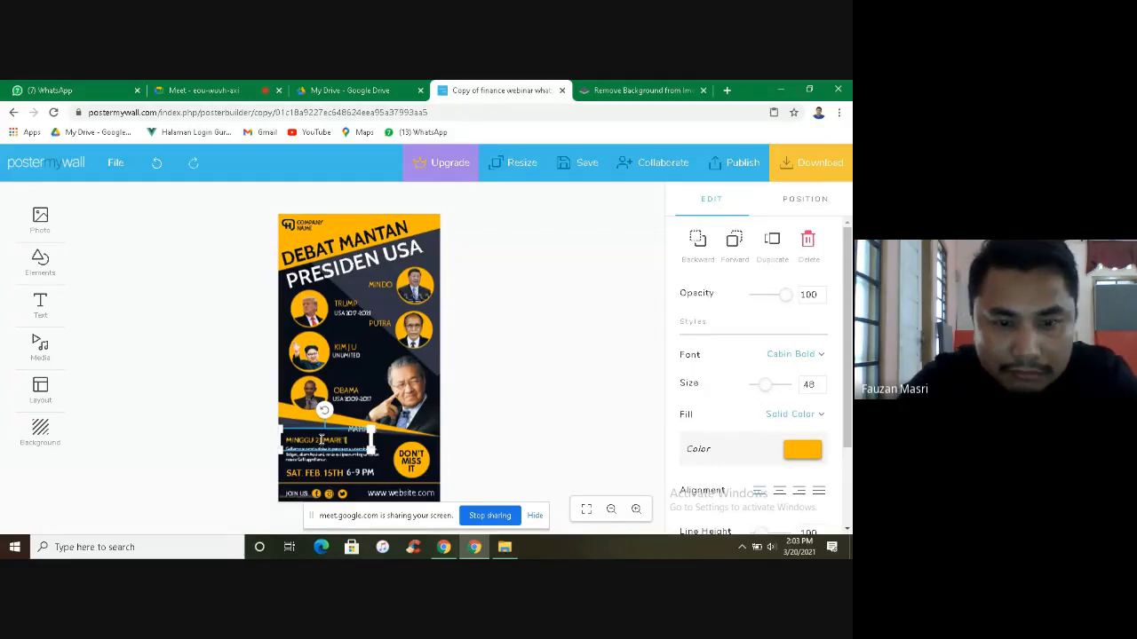
text( MARET 20)
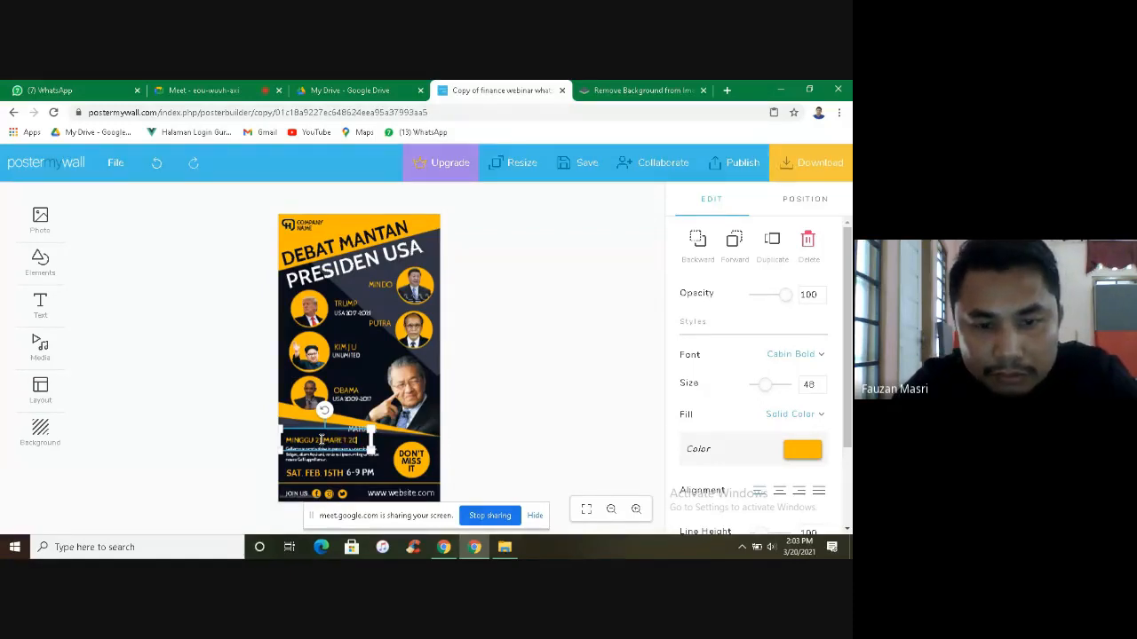
text(21)
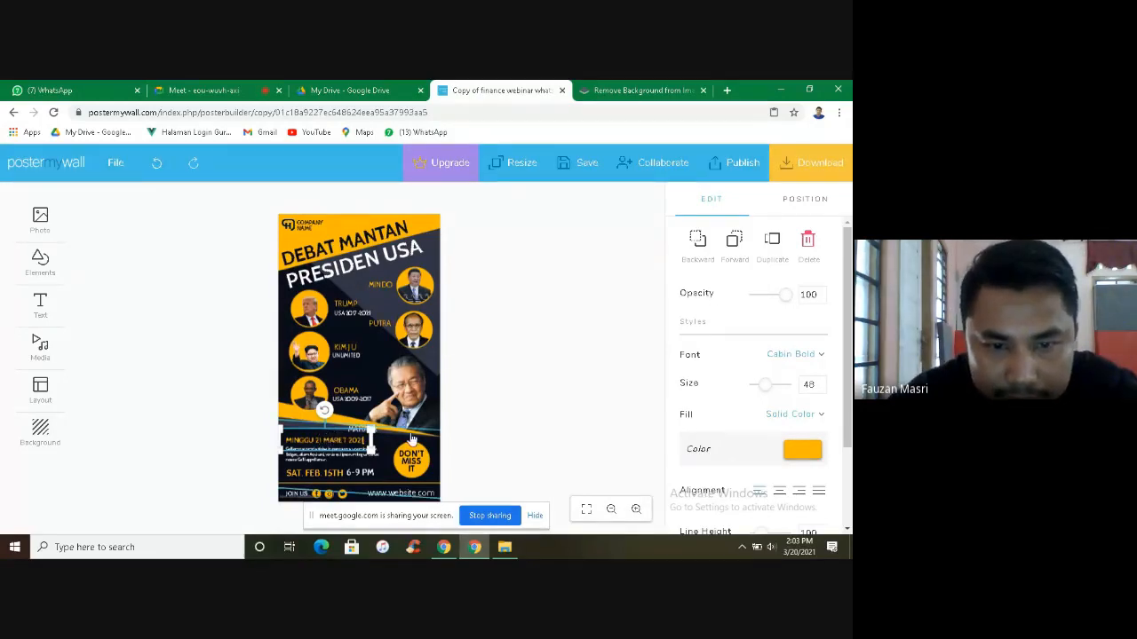
click(513, 385)
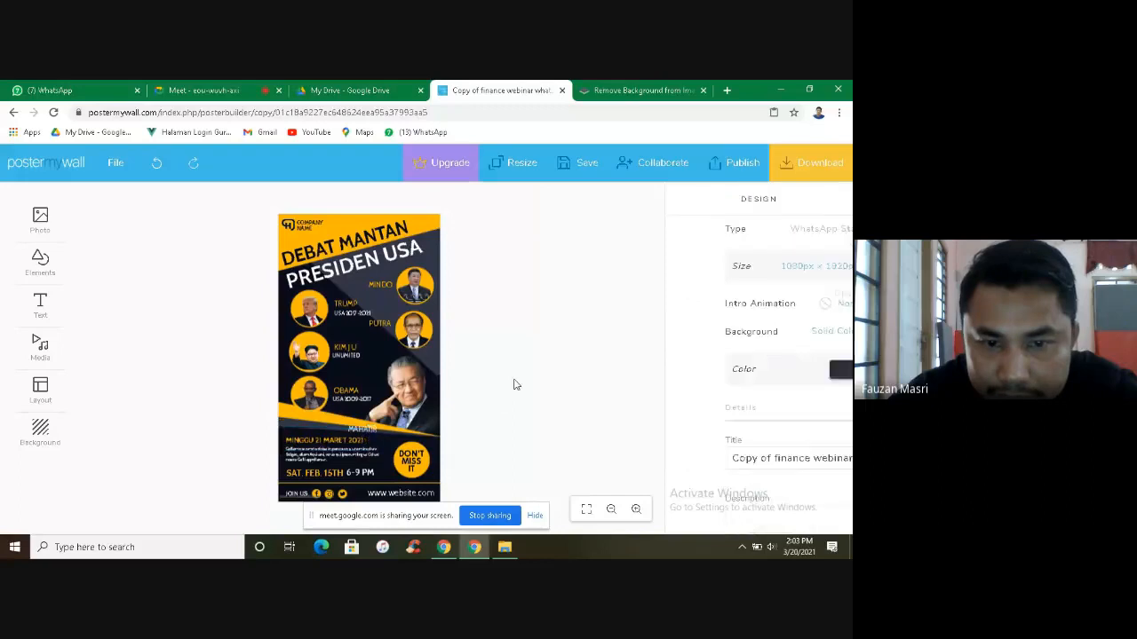
Step: Move the "MINGGU 21 MARET 2021" heading slightly up and right, and select the placeholder paragraph below it
click(321, 447)
drag(322, 447, 323, 437)
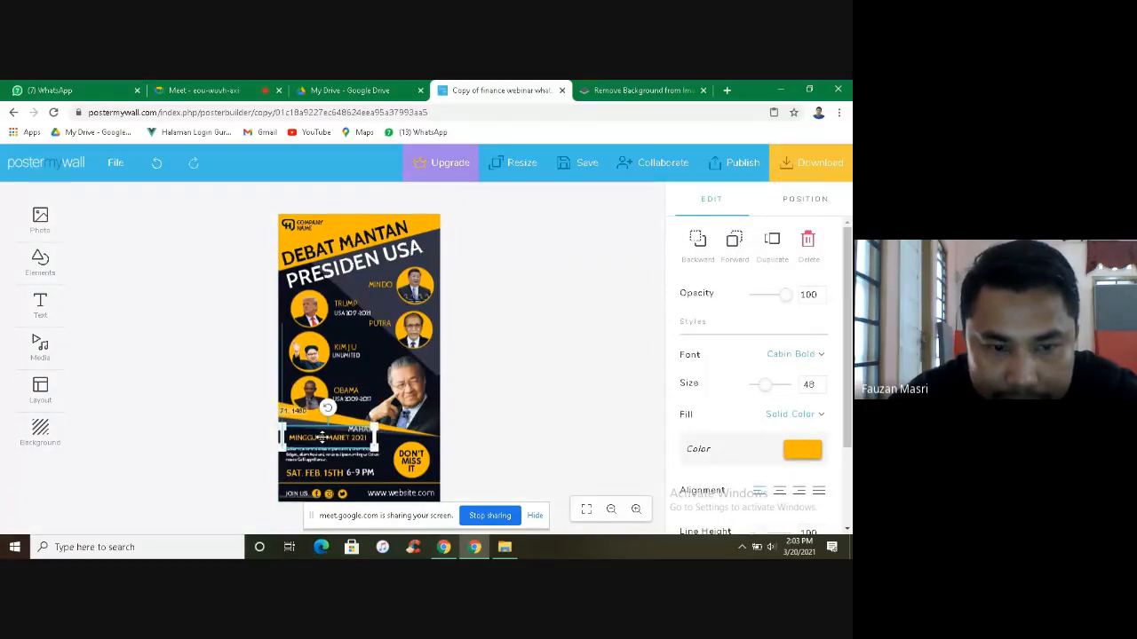
click(342, 462)
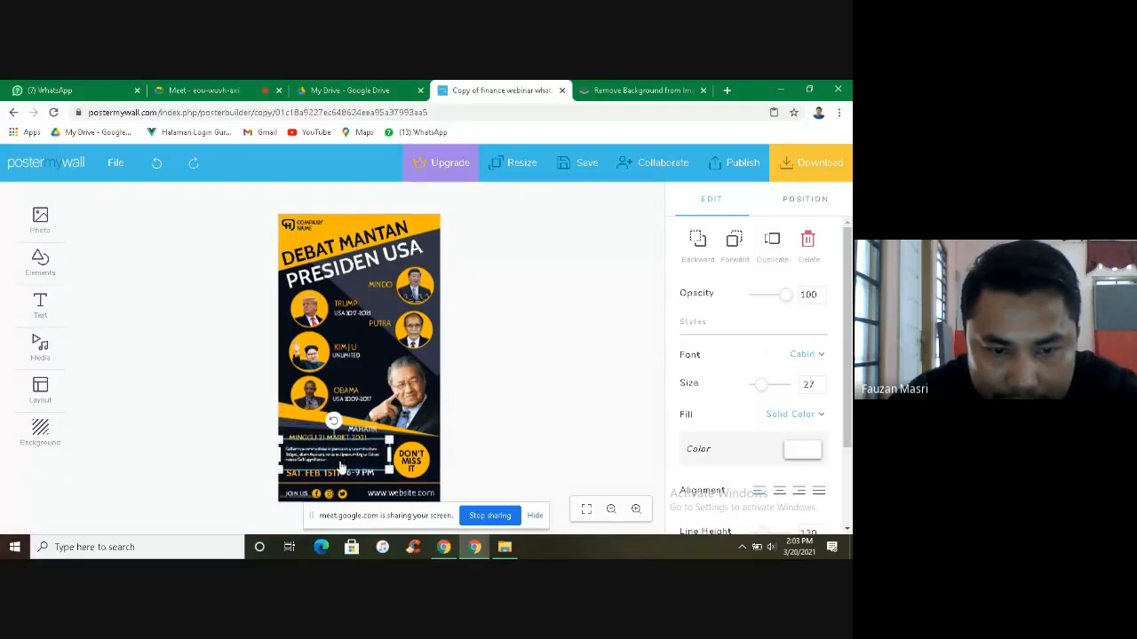
Step: Move the placeholder paragraph down over the footer and place a copy of the "MINGGU 21 MARET 2021" heading directly below the original
drag(339, 458, 376, 495)
click(329, 443)
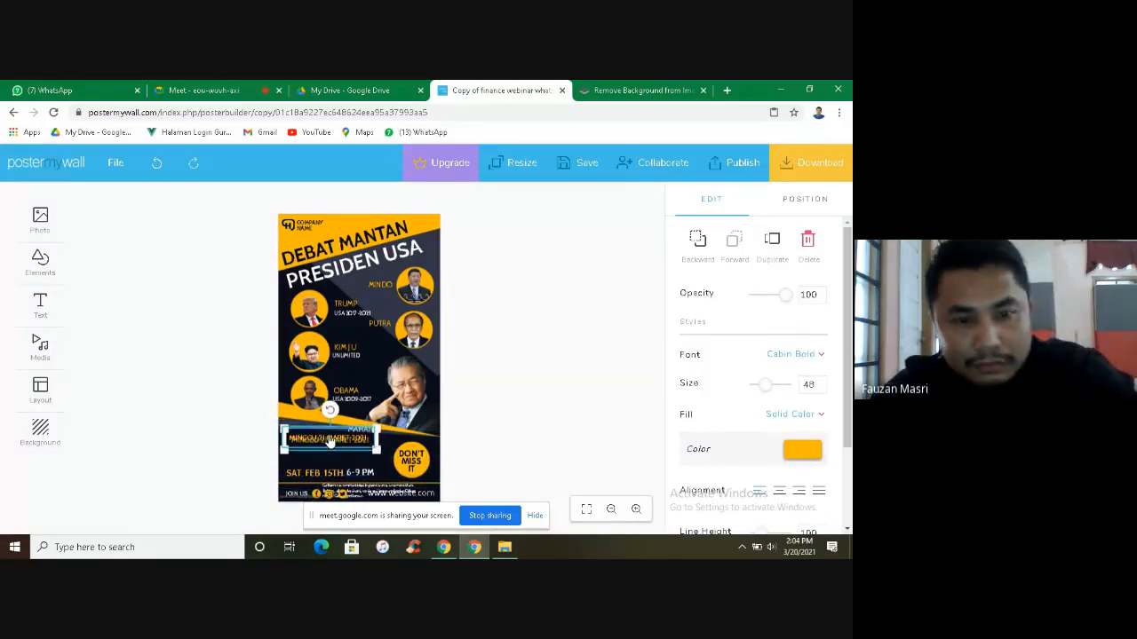
key(ctrl+v)
drag(328, 442, 328, 442)
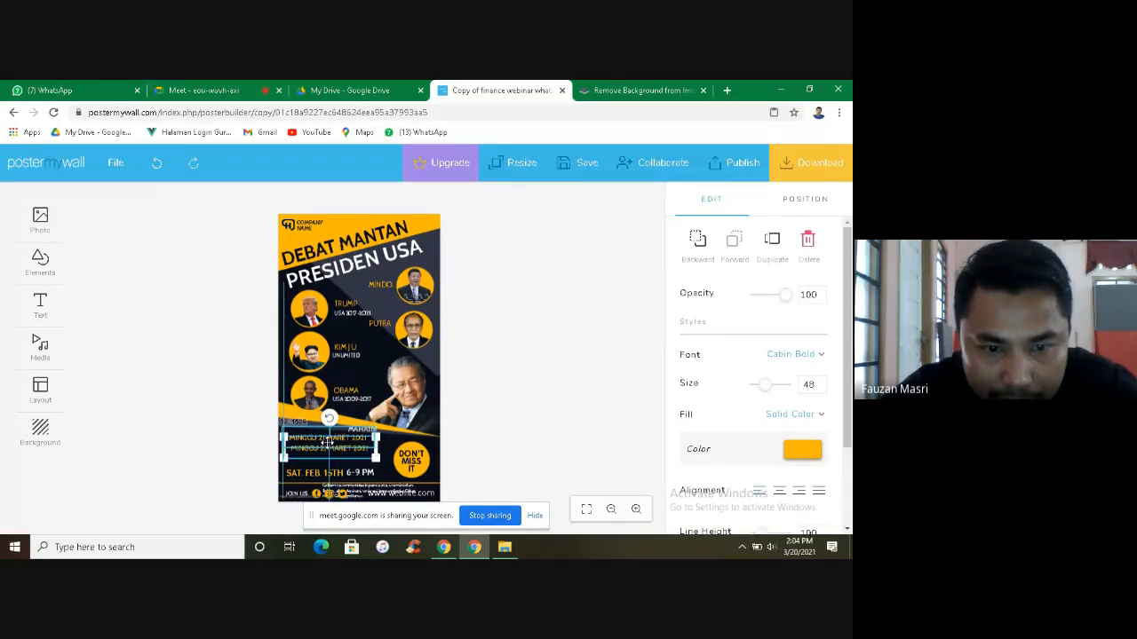
drag(328, 441, 347, 455)
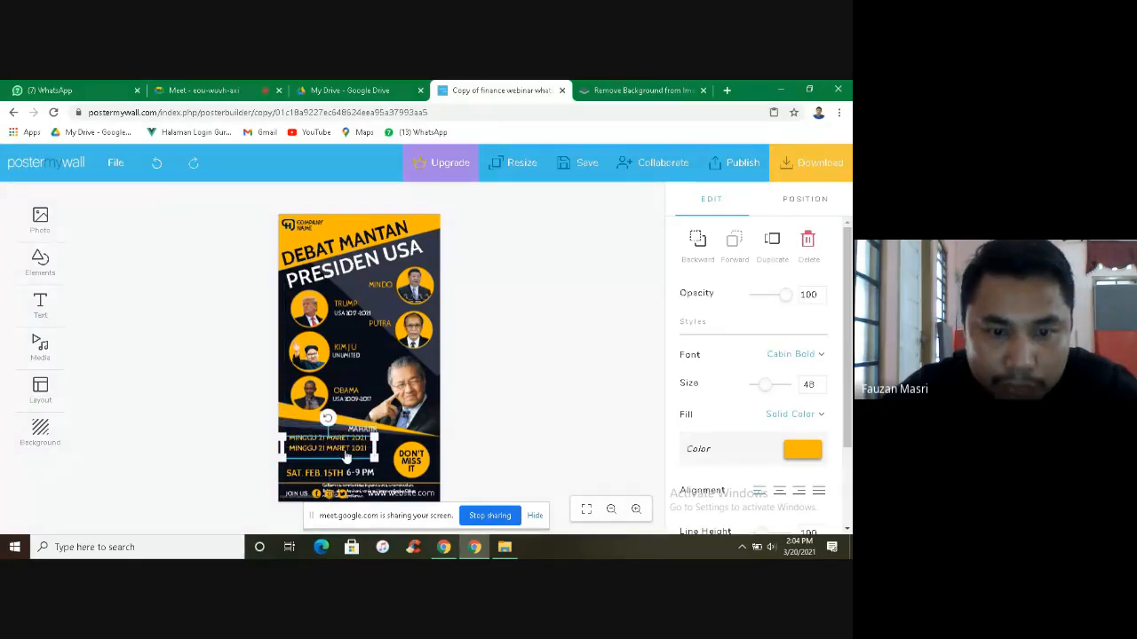
Step: Replace the copied heading's text with "PUKUL 20.00-23.00 Wib" and widen its text box so it fits on one line
click(347, 453)
key(BackSpace)
key(BackSpace)
key(BackSpace)
key(BackSpace)
key(BackSpace)
key(BackSpace)
key(BackSpace)
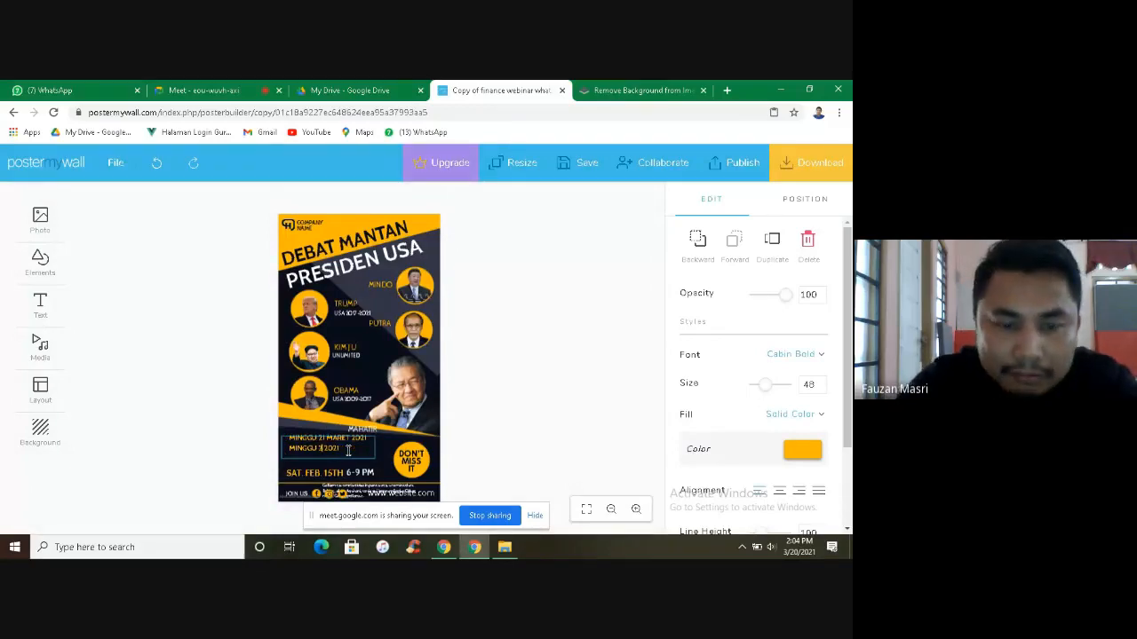
key(BackSpace)
key(BackSpace)
key(BackSpace)
key(BackSpace)
key(BackSpace)
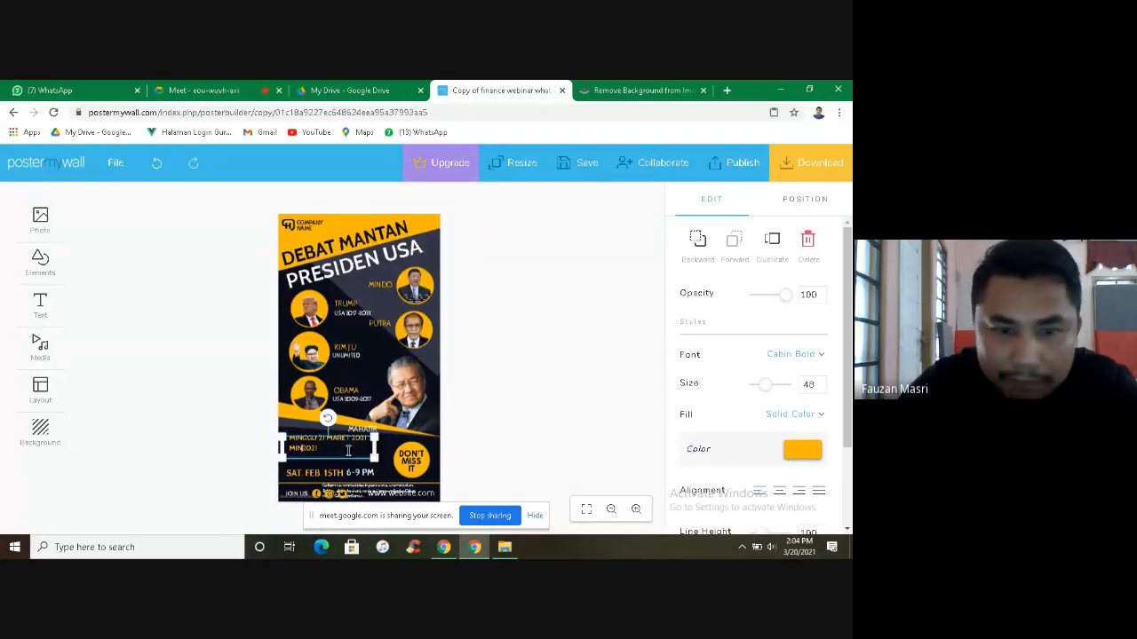
key(Delete)
key(Delete)
key(Delete)
key(Delete)
key(BackSpace)
key(BackSpace)
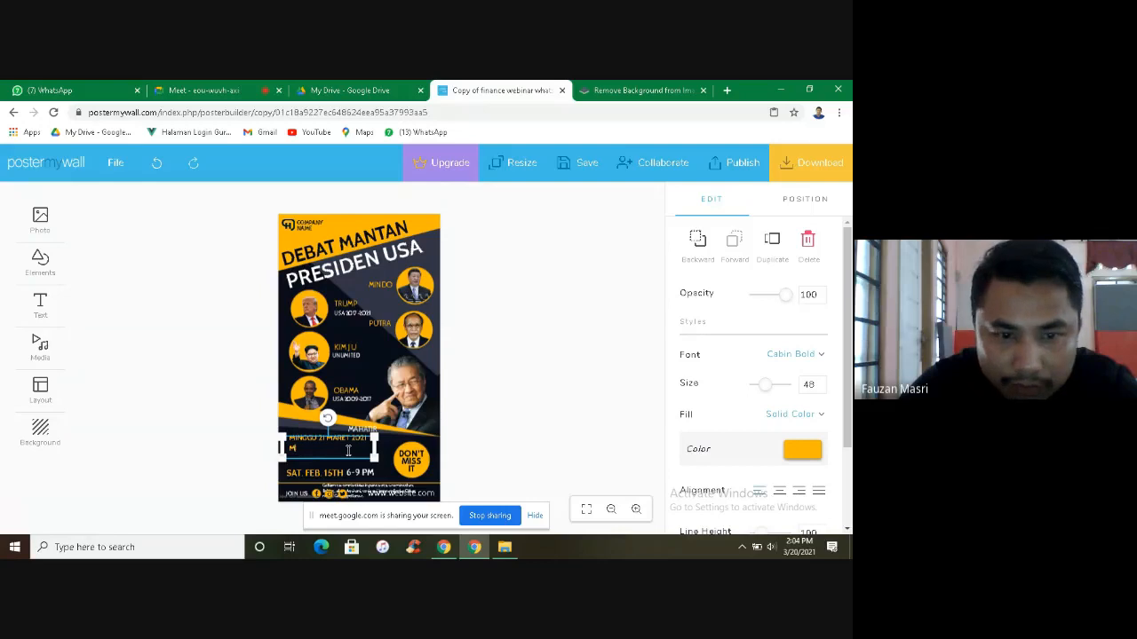
text(PUKUL)
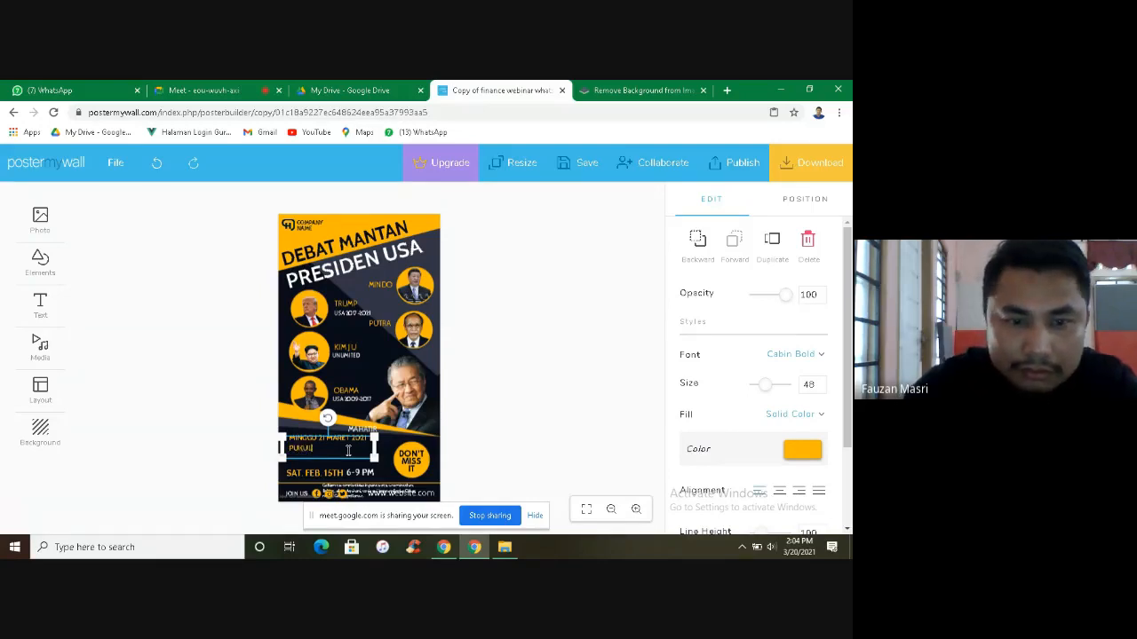
text( 20)
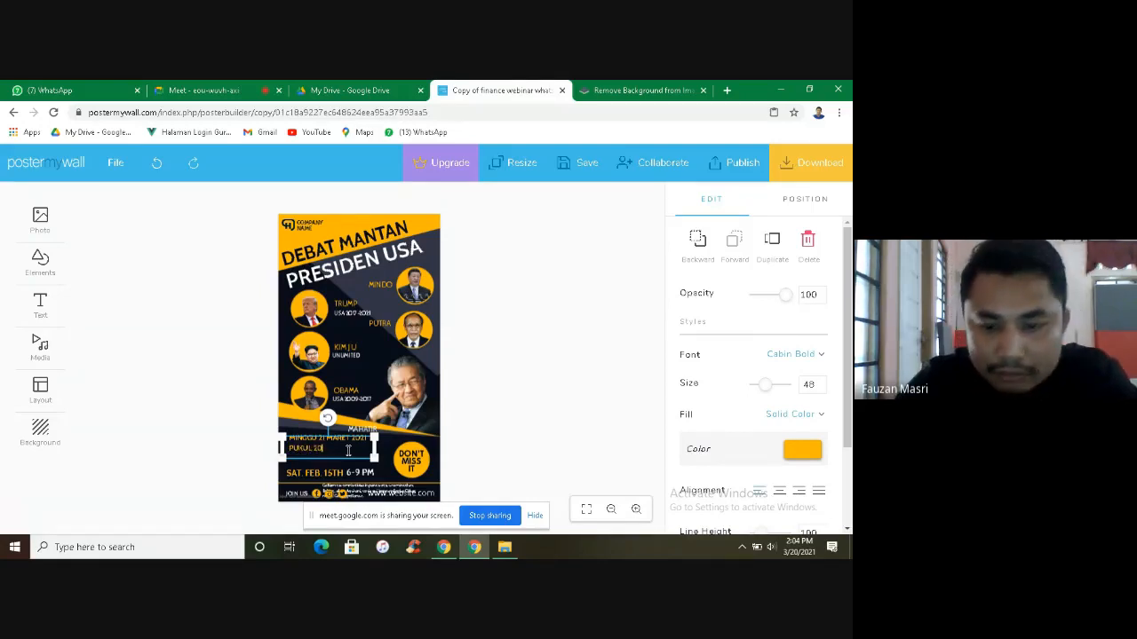
text(.00)
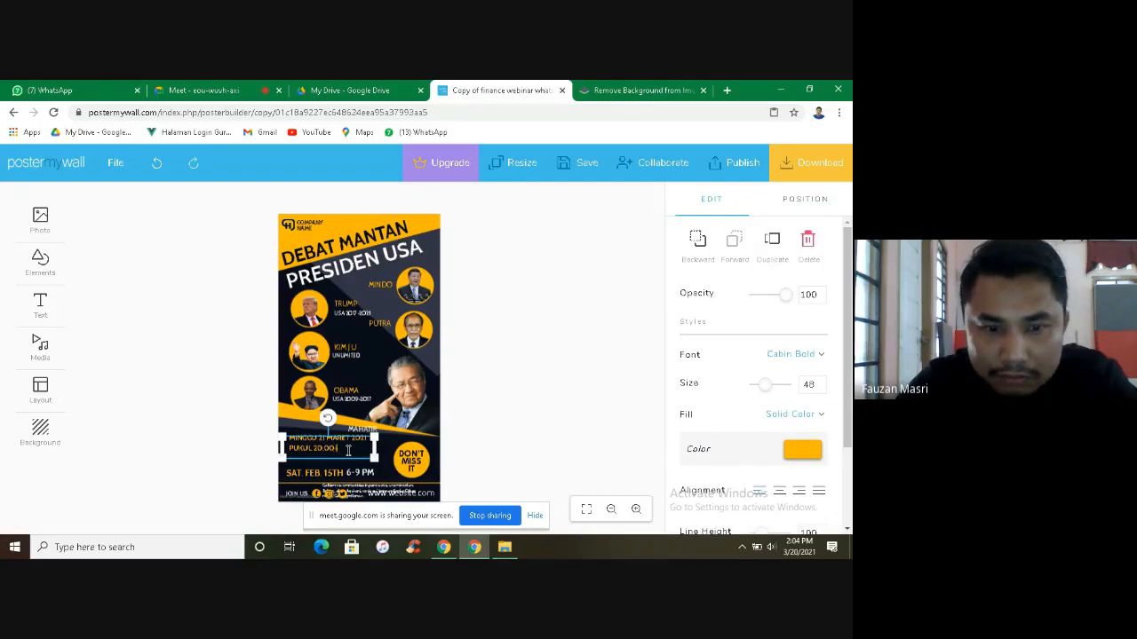
text(-21)
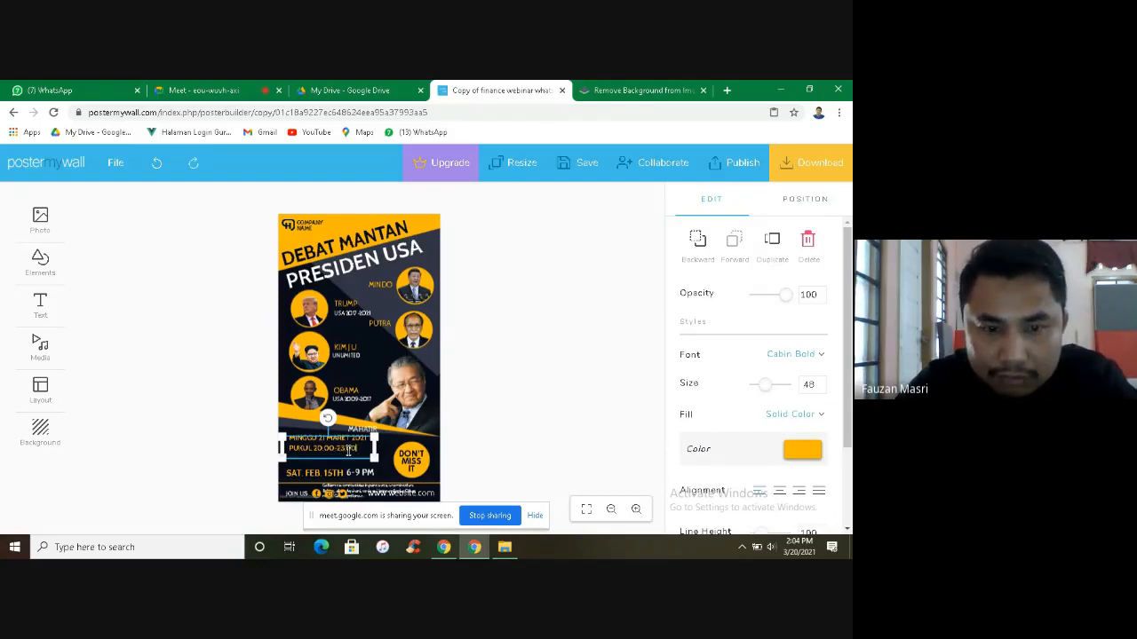
text(.00 W)
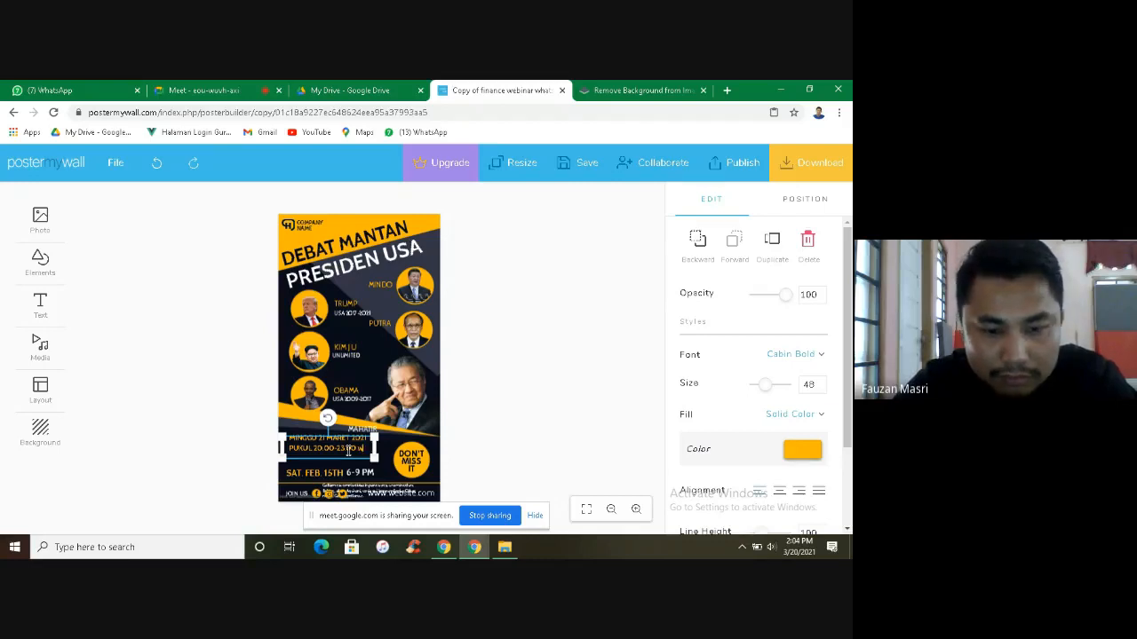
text(A)
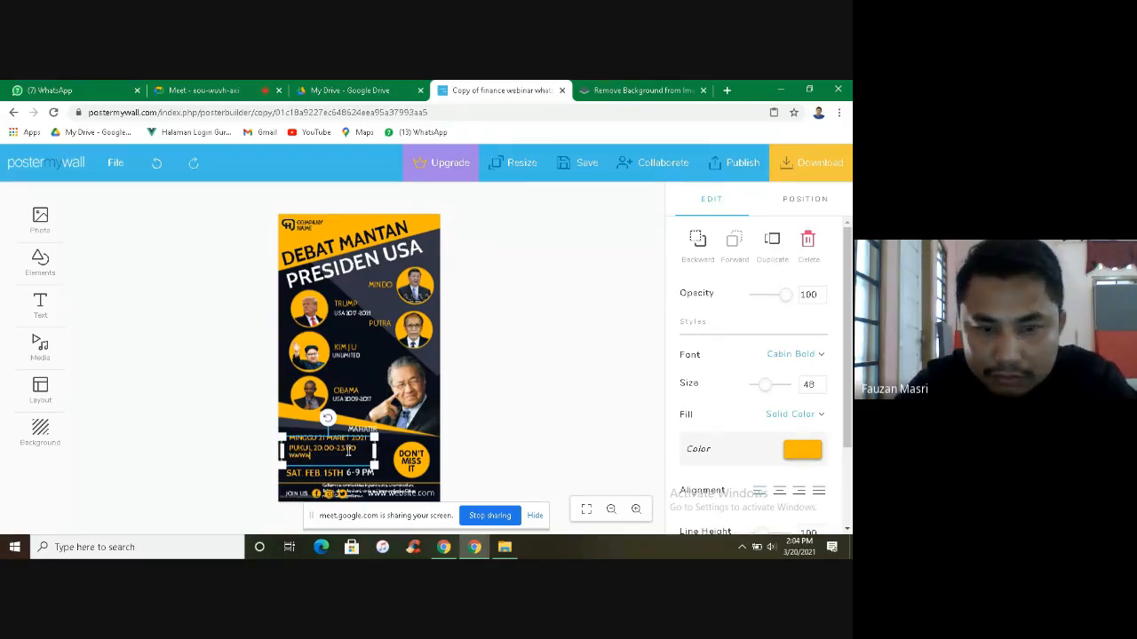
key(BackSpace)
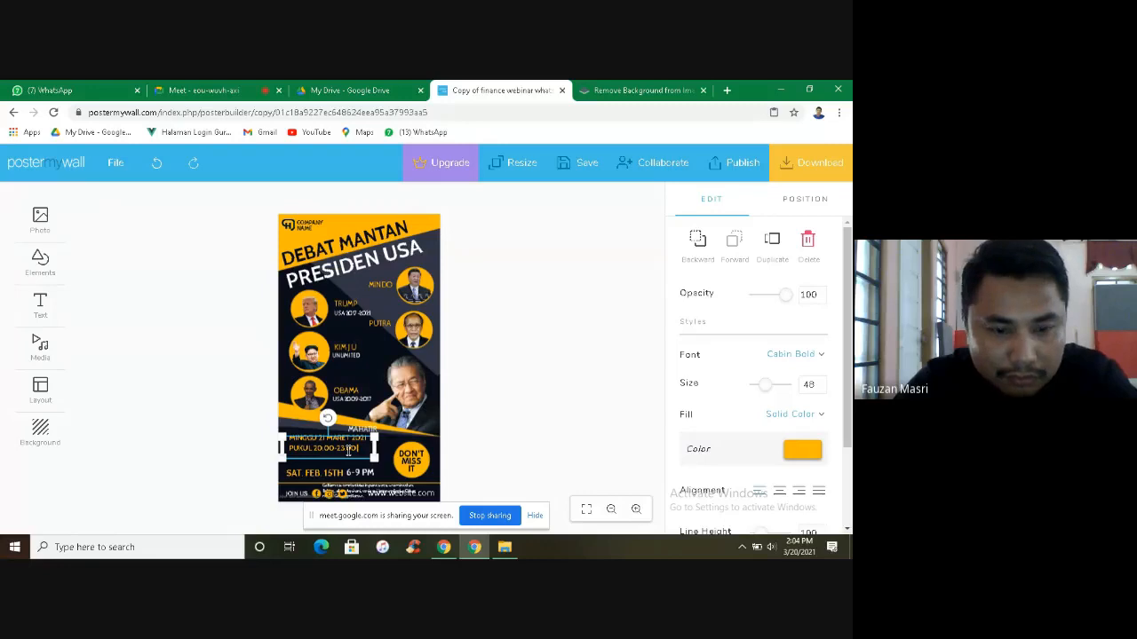
text(IB)
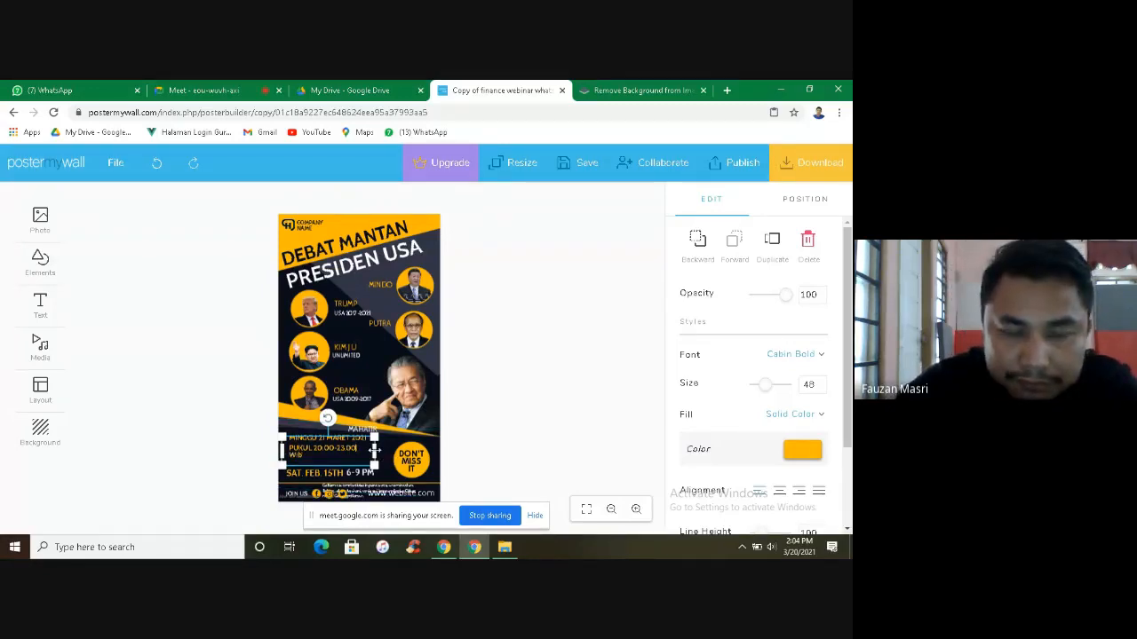
drag(378, 451, 387, 450)
click(493, 431)
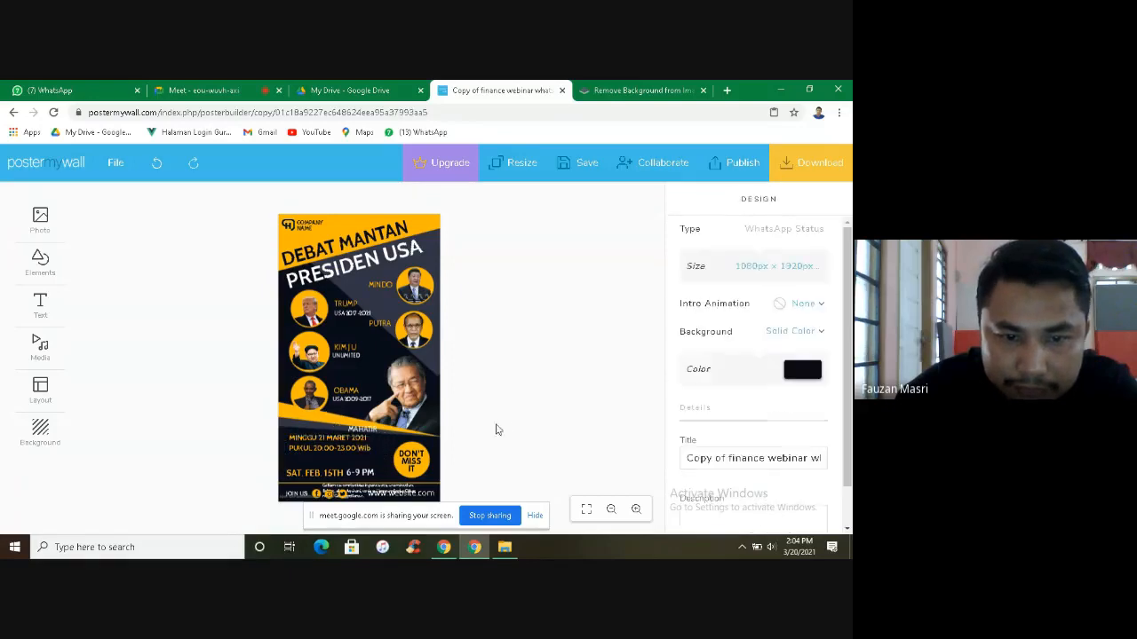
click(336, 477)
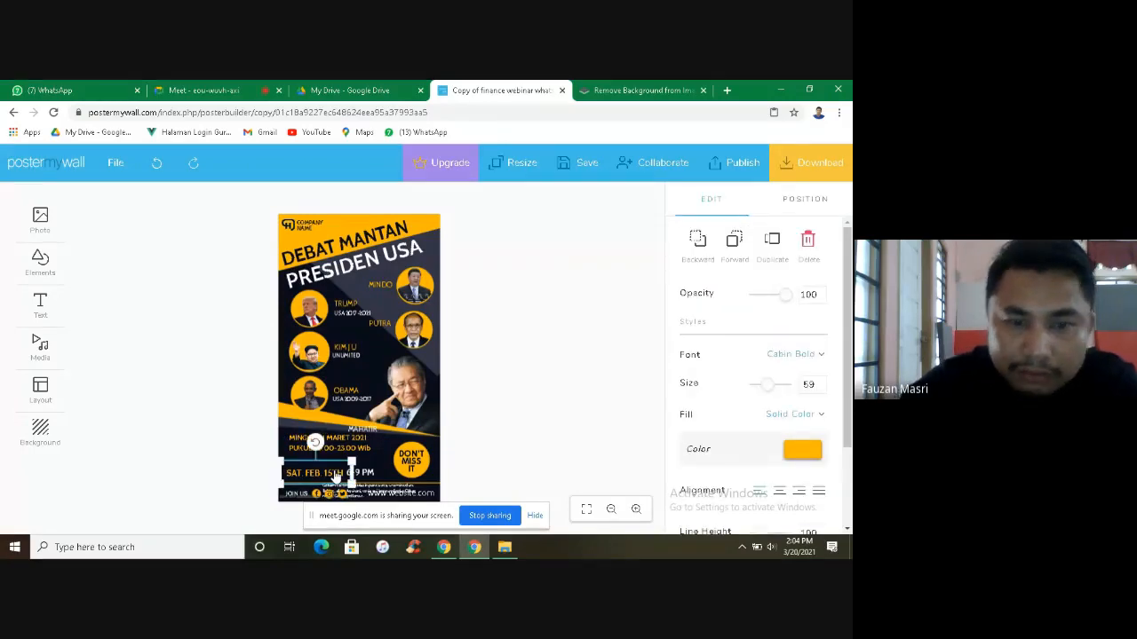
key(Delete)
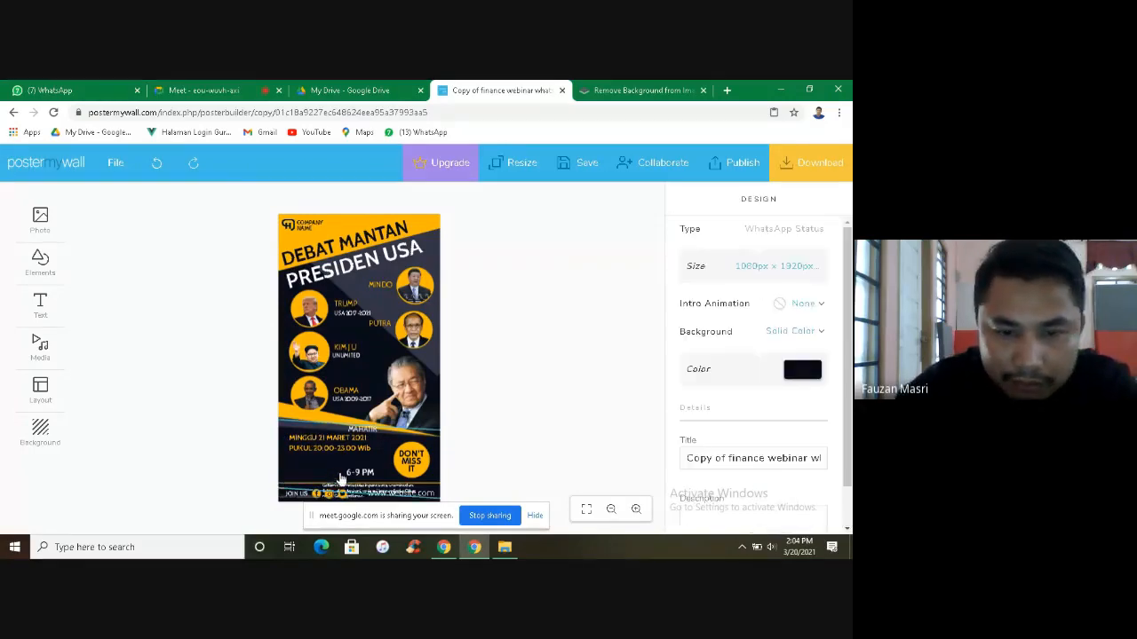
drag(379, 502, 302, 462)
click(323, 467)
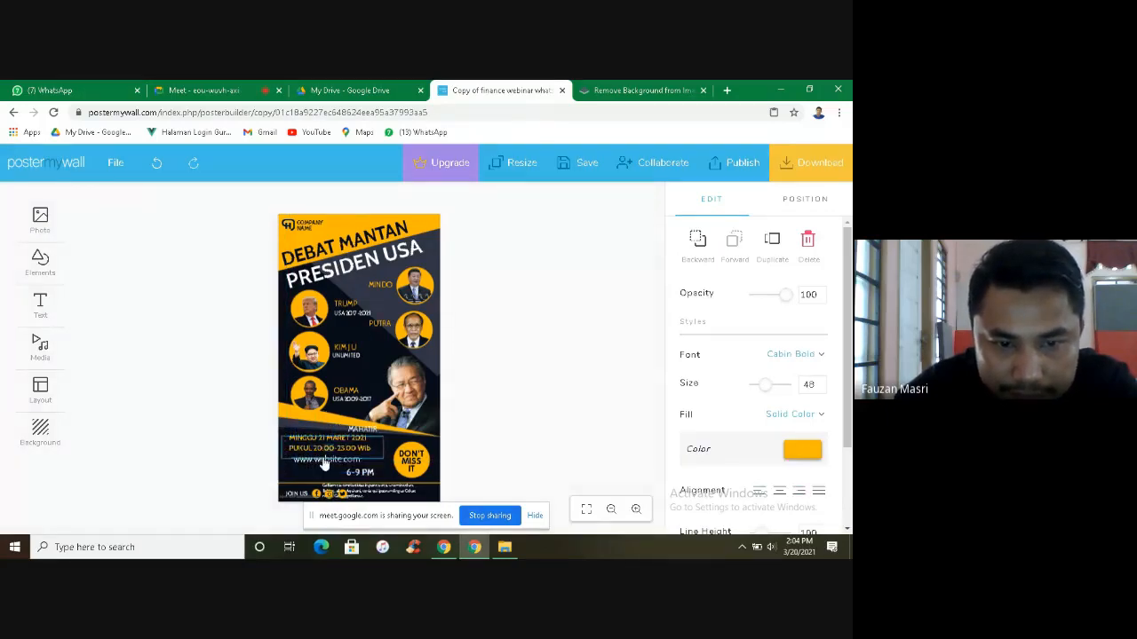
click(323, 465)
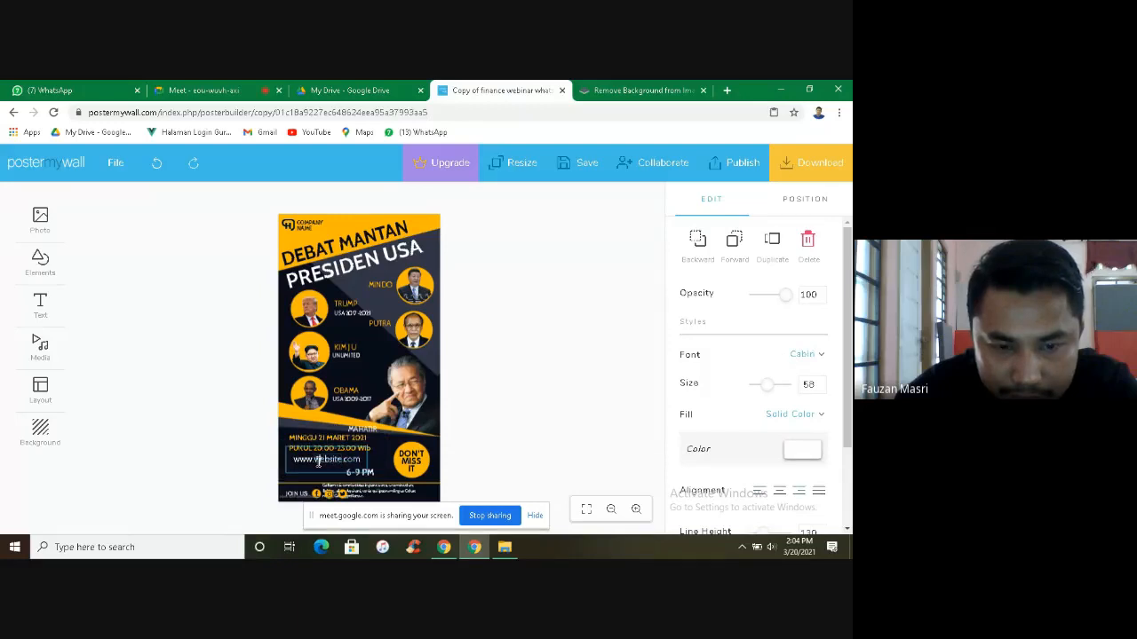
key(Delete)
key(Delete)
key(Delete)
key(Delete)
key(Delete)
key(Delete)
key(Delete)
key(Delete)
key(Delete)
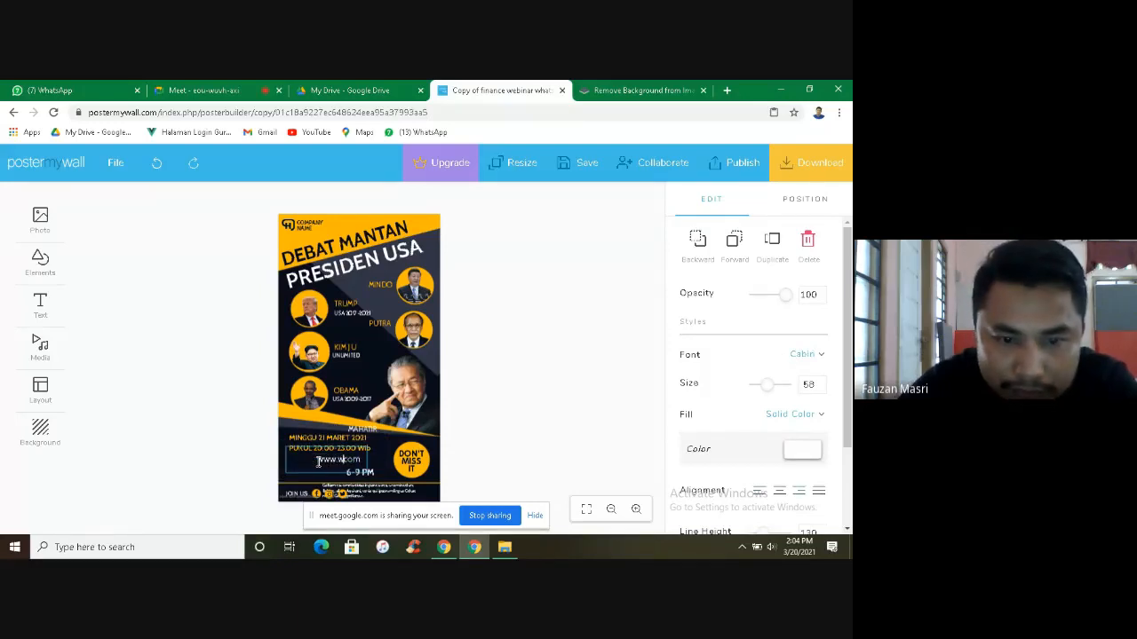
key(BackSpace)
key(BackSpace)
key(BackSpace)
key(BackSpace)
key(BackSpace)
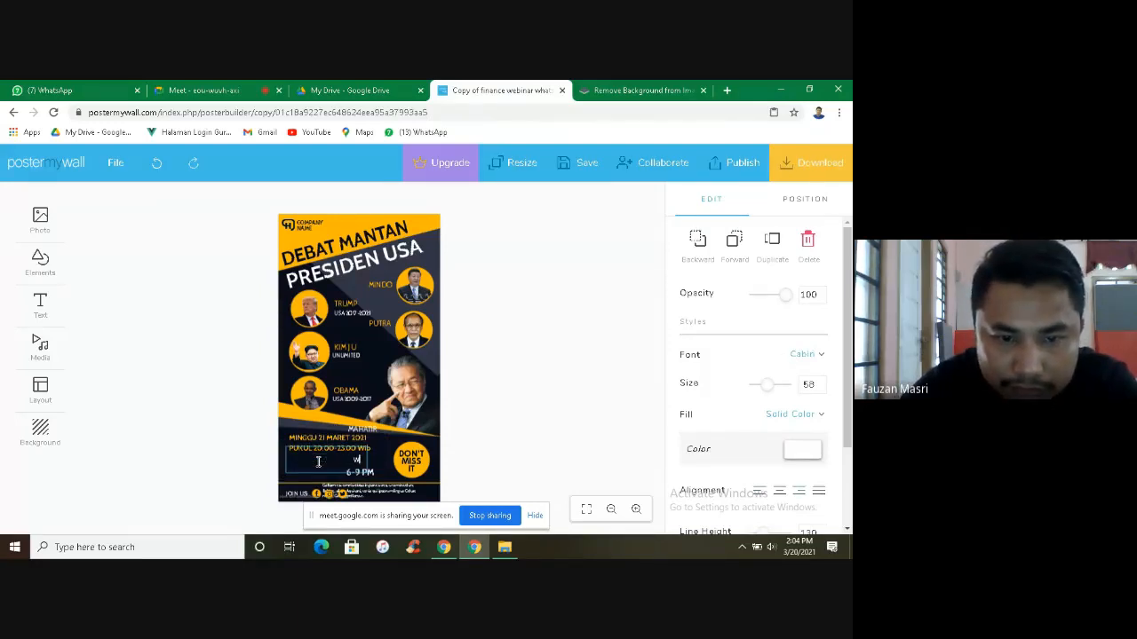
key(BackSpace)
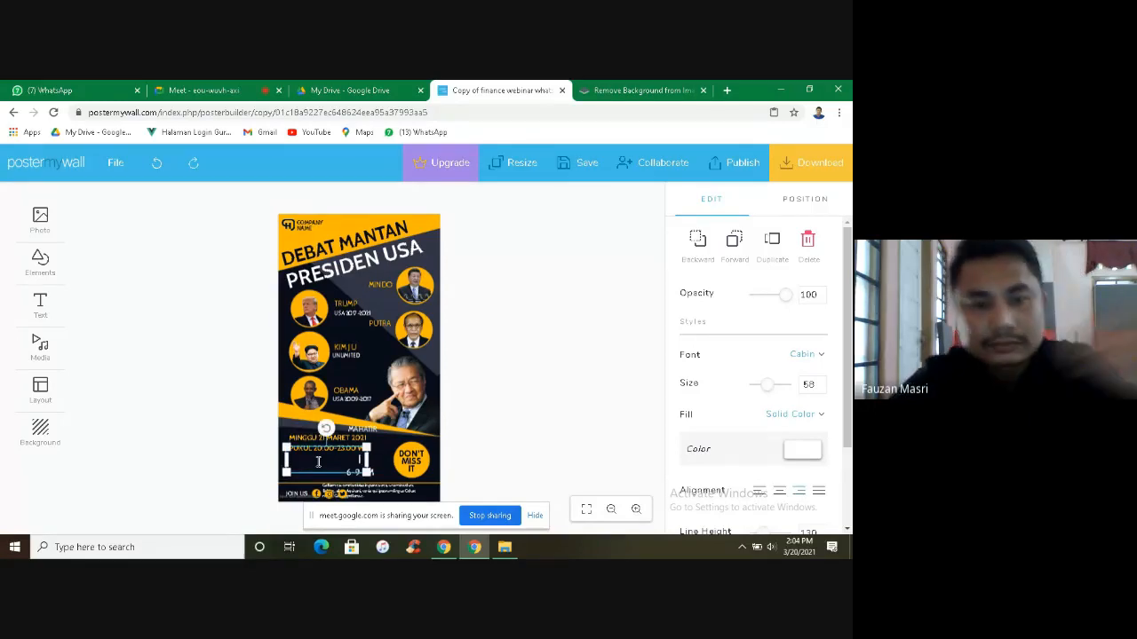
text(P)
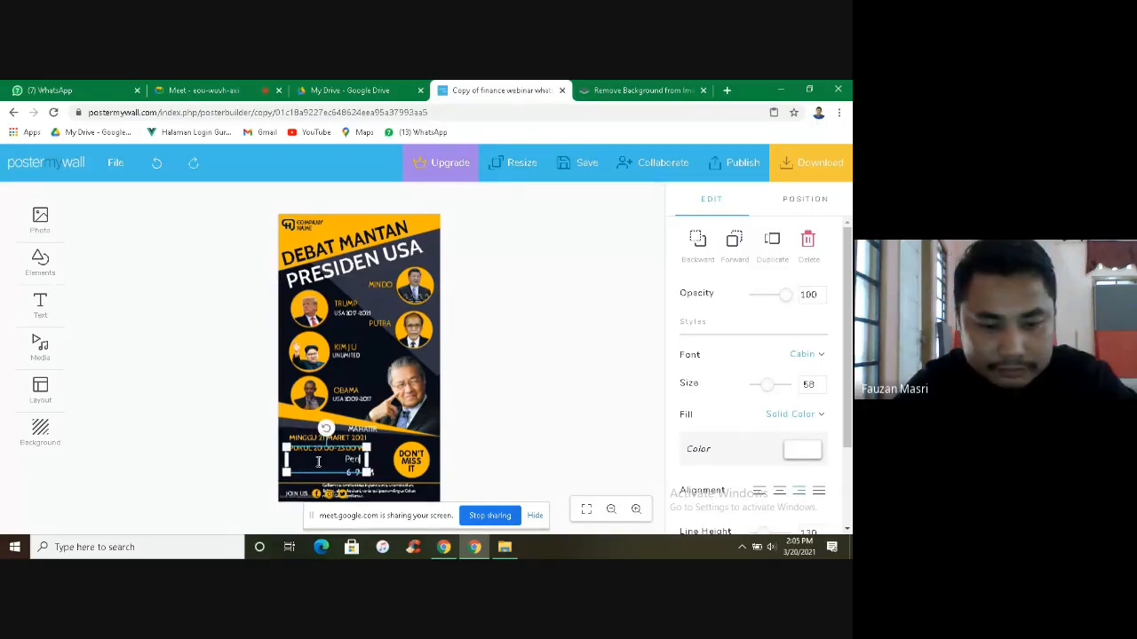
text(endaftaran)
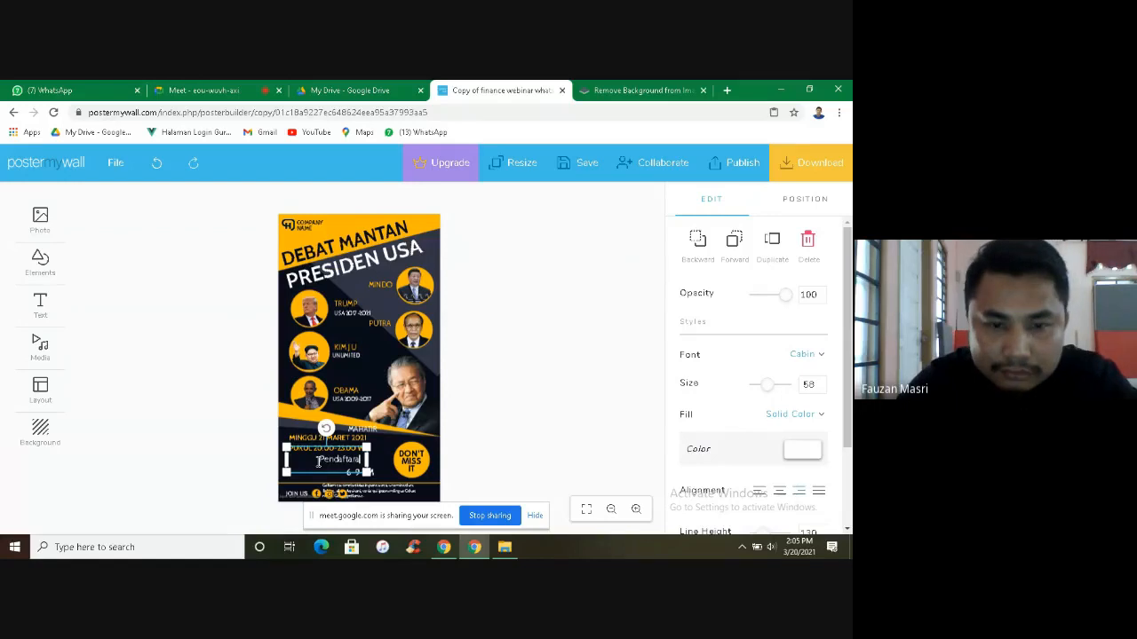
text( on)
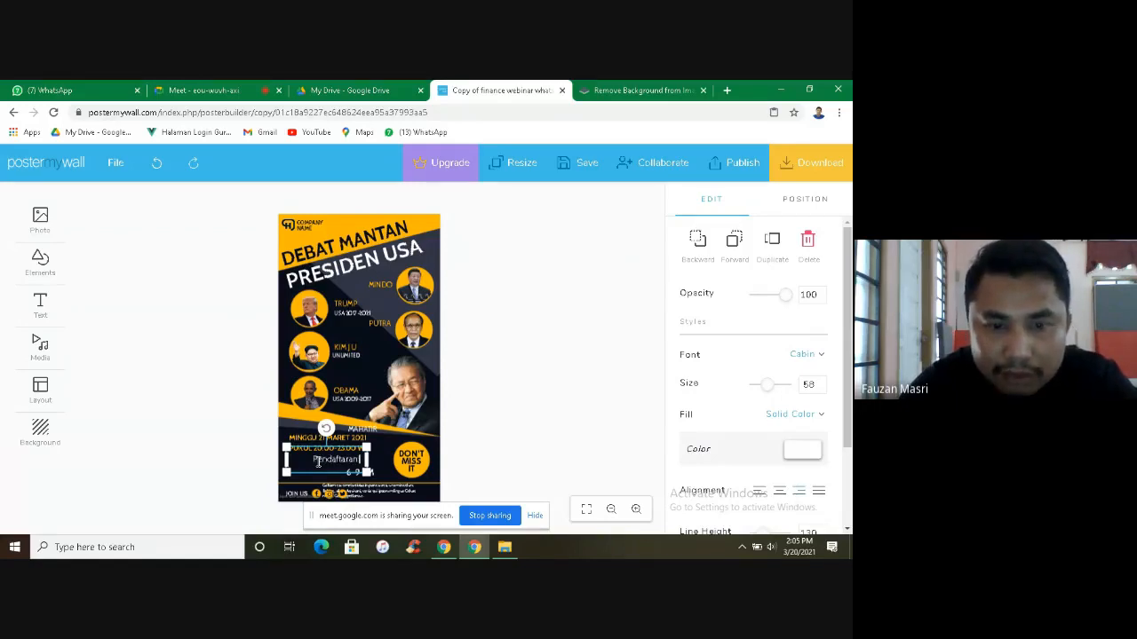
text(line)
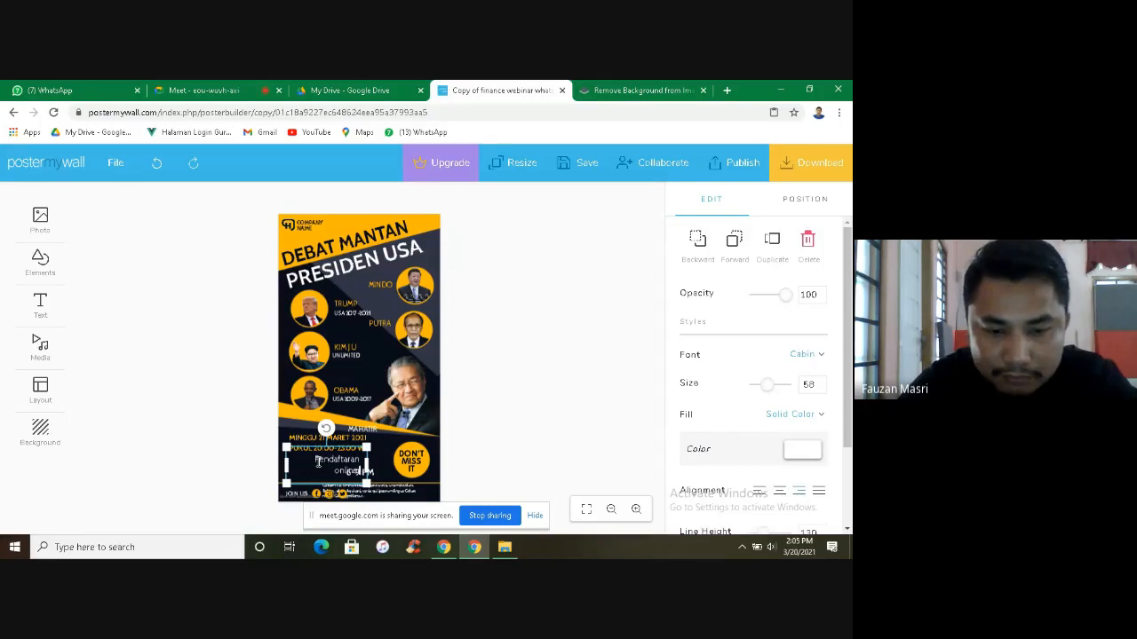
text( sa)
key(BackSpace)
key(BackSpace)
text(wasap)
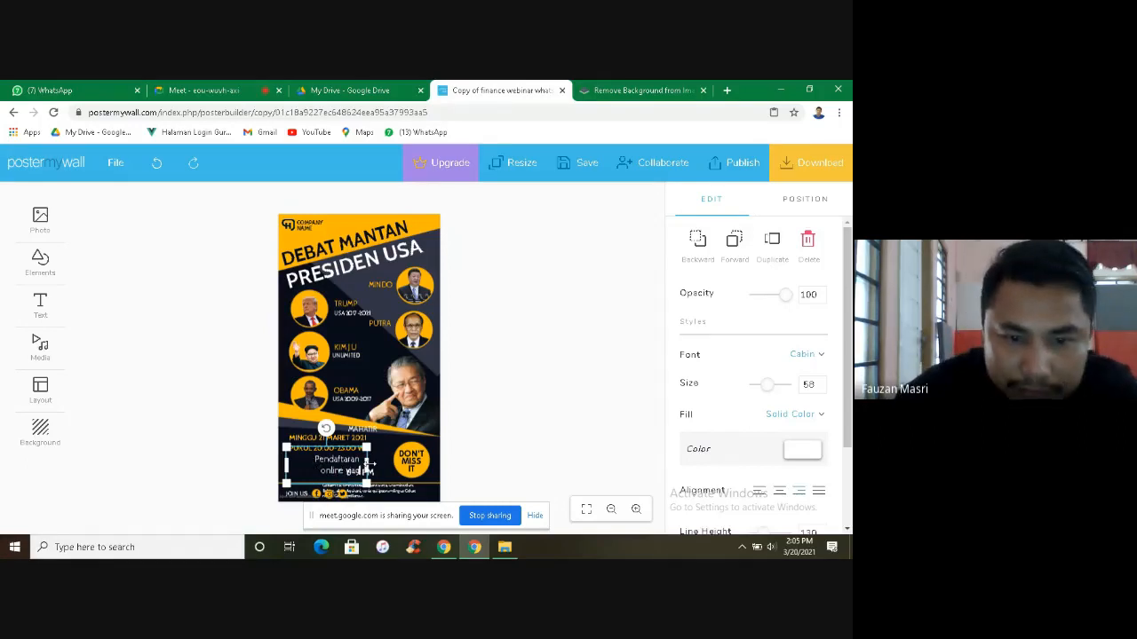
drag(367, 463, 385, 459)
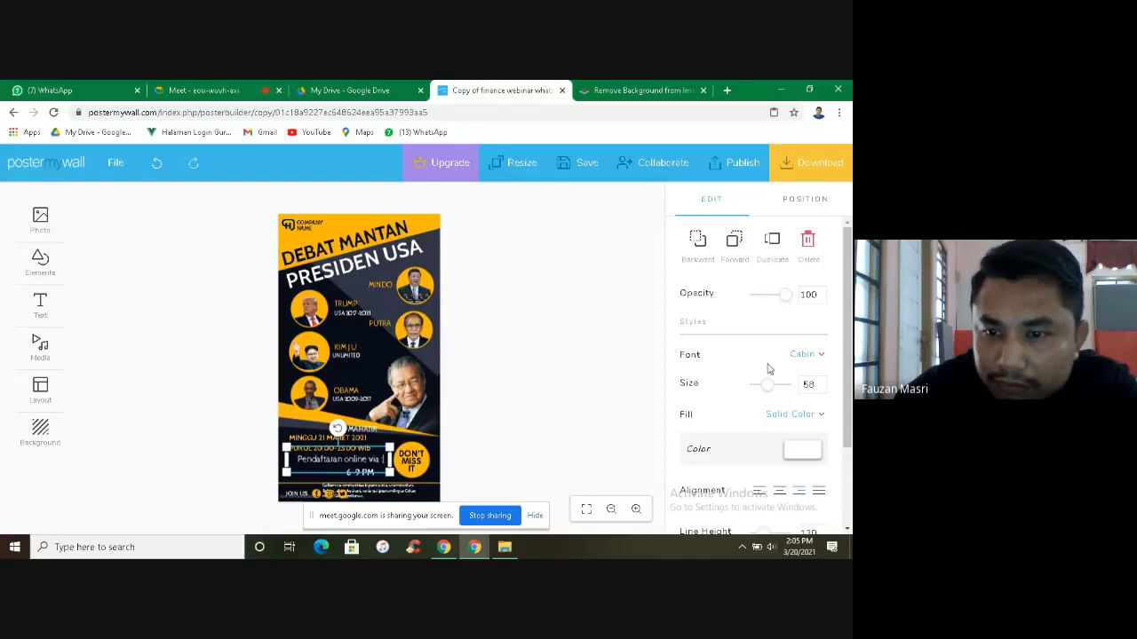
Step: Add a colon after "via" in the registration line and left-align it beneath the date and time lines
click(759, 498)
click(533, 418)
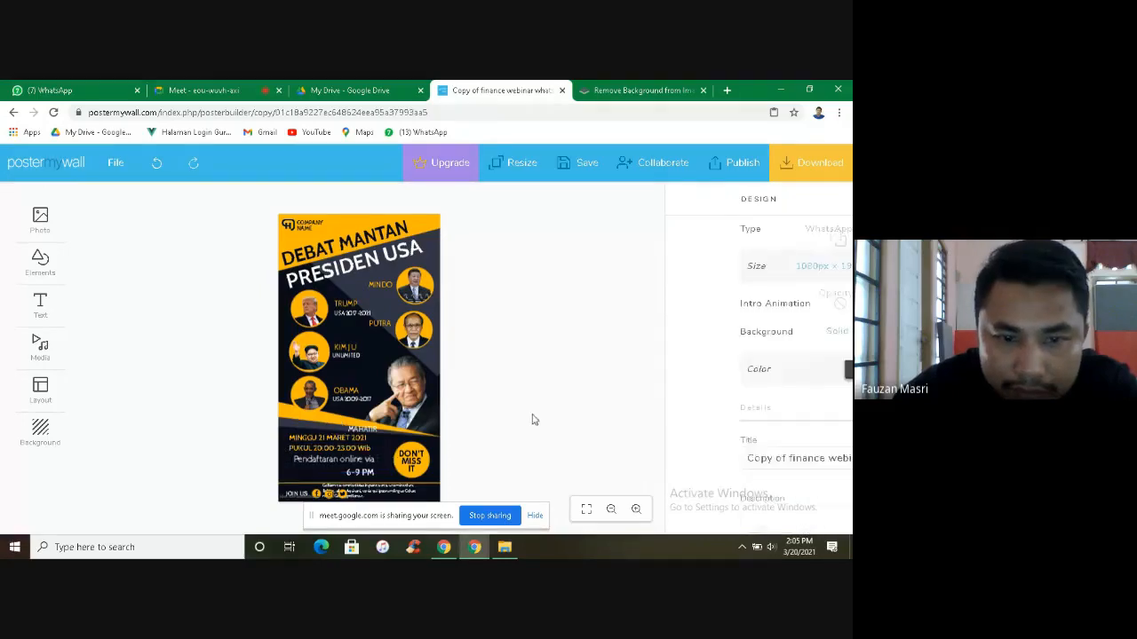
click(334, 465)
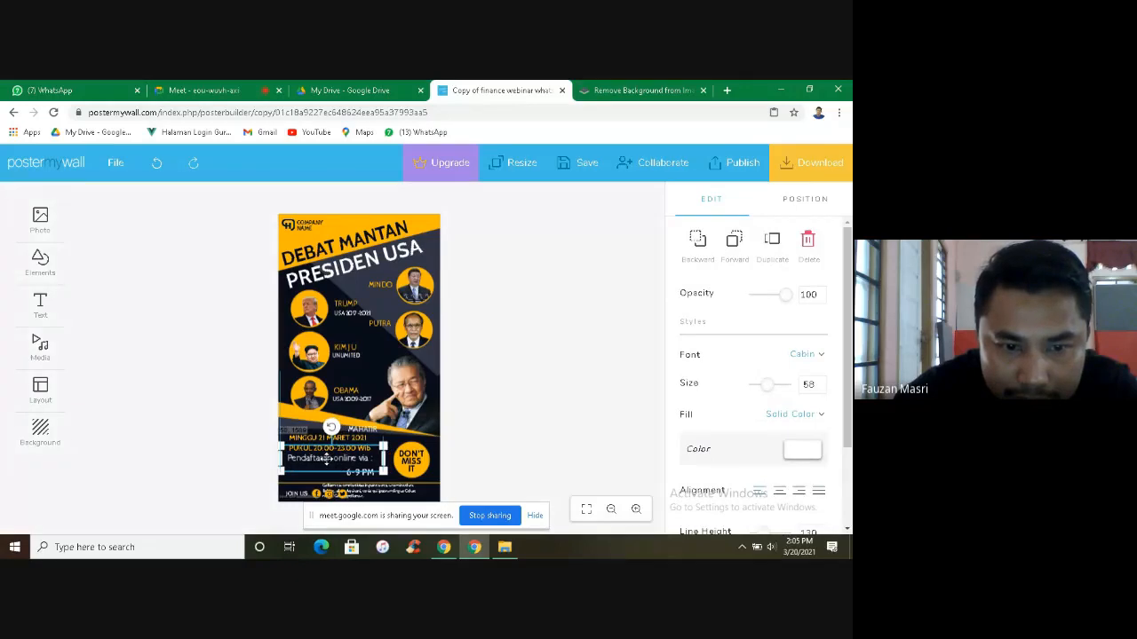
drag(327, 459, 328, 458)
click(575, 359)
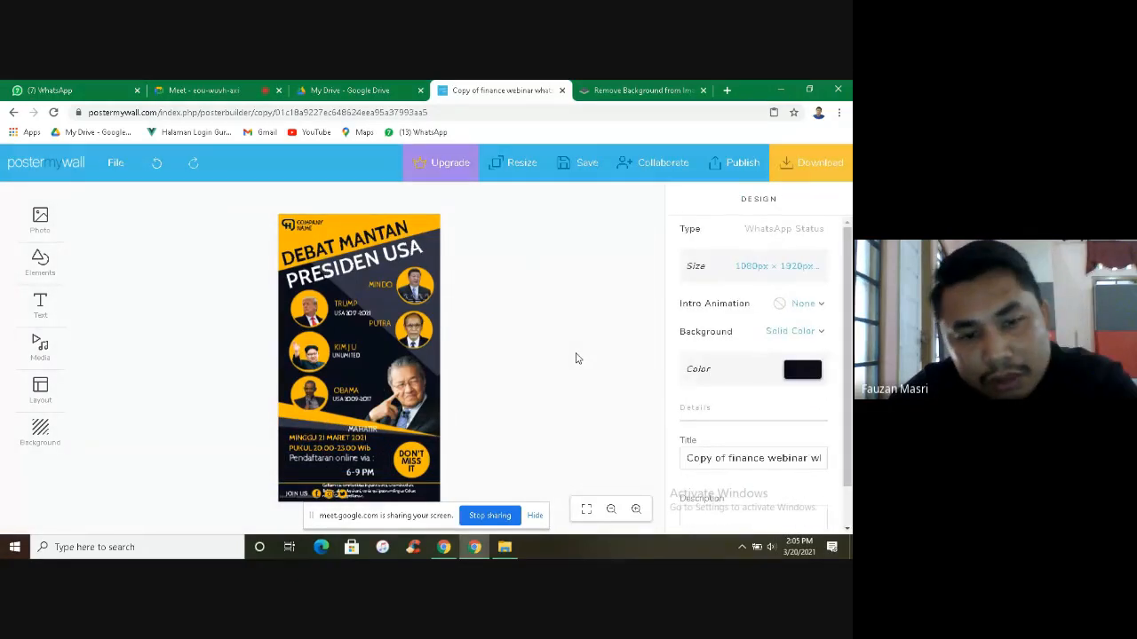
Step: Delete the "6-9 PM" text beneath the registration line
click(373, 477)
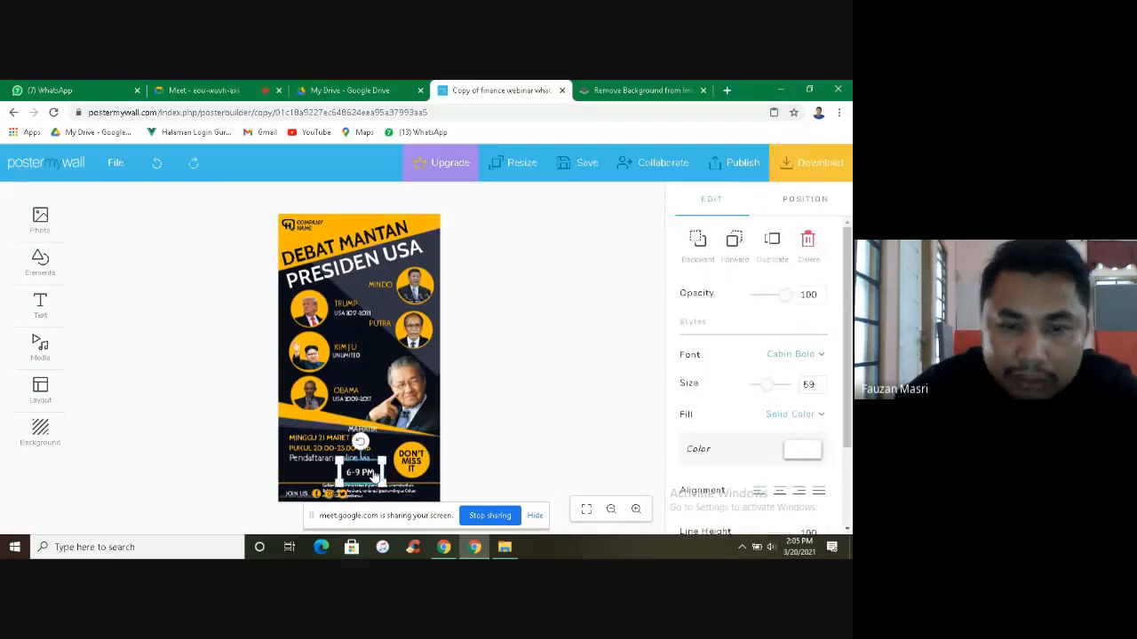
key(Delete)
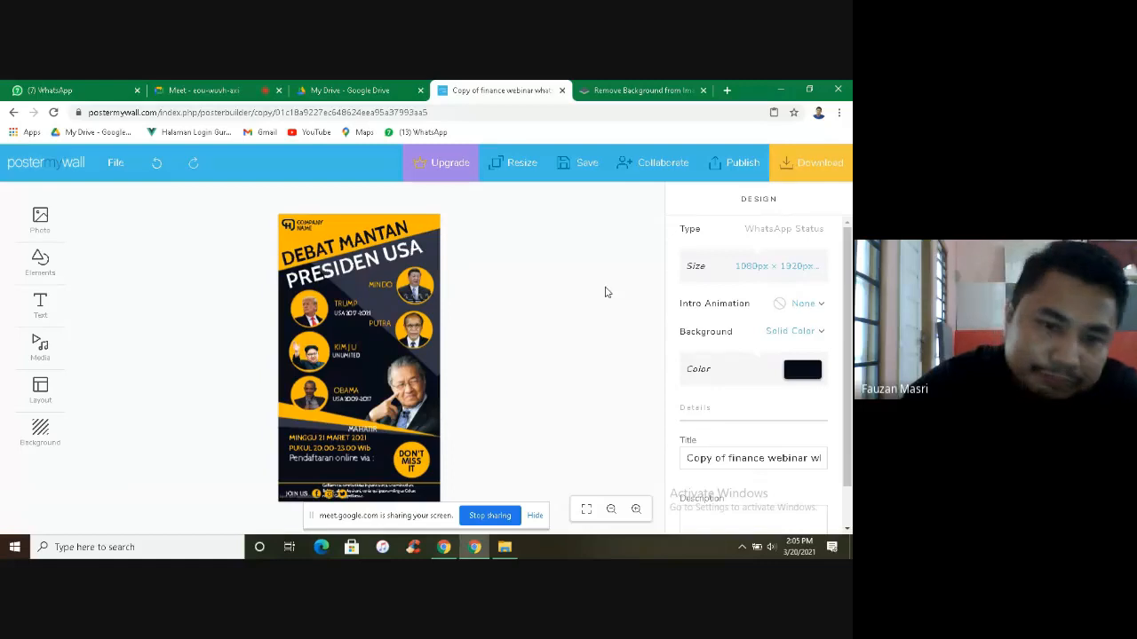
click(323, 470)
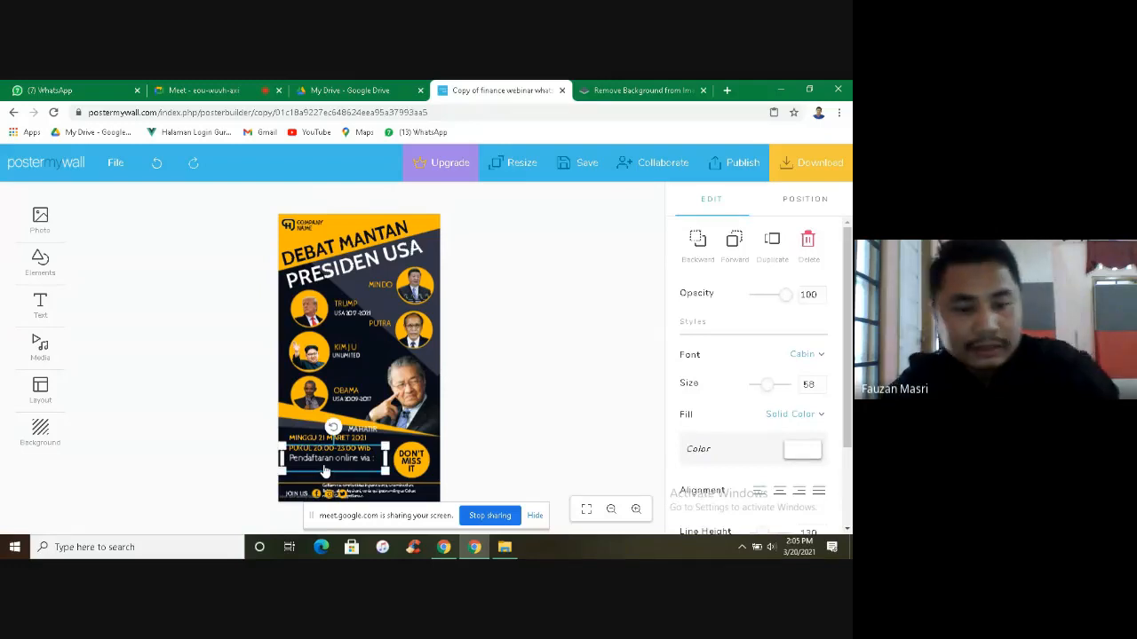
key(ctrl+v)
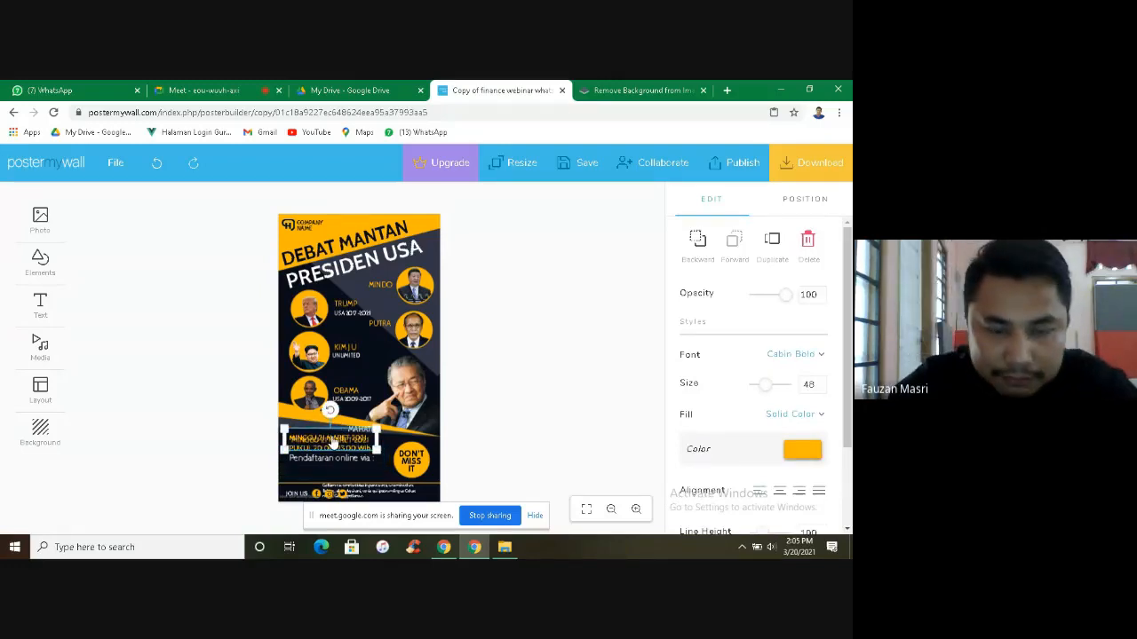
click(156, 163)
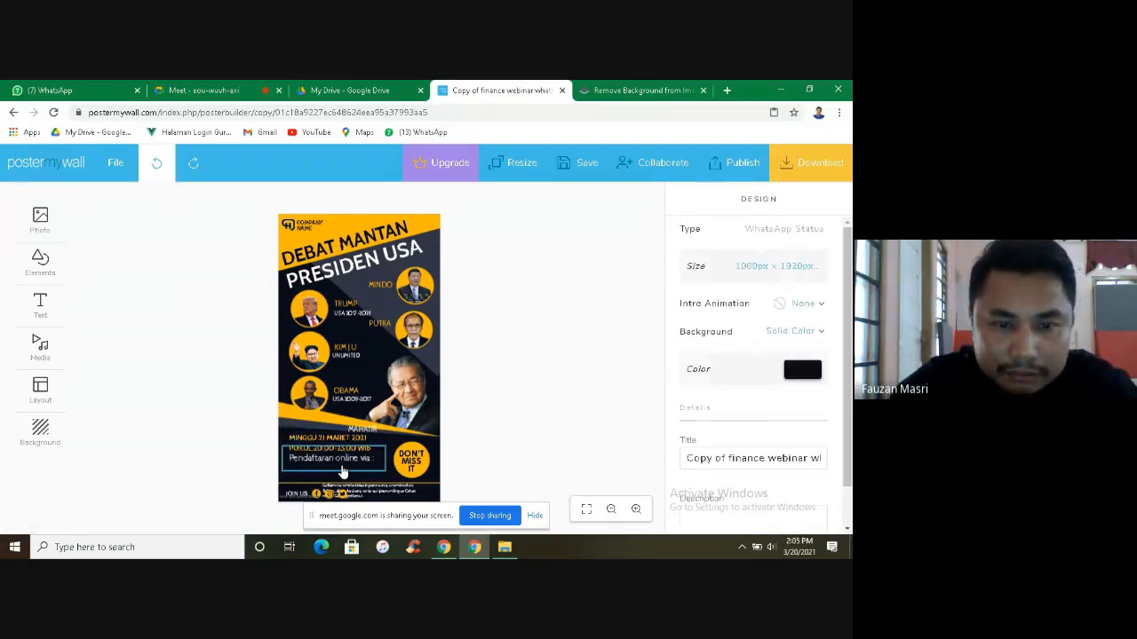
Step: Duplicate the "Pendaftaran online via :" line and place the copy directly beneath the original
click(343, 471)
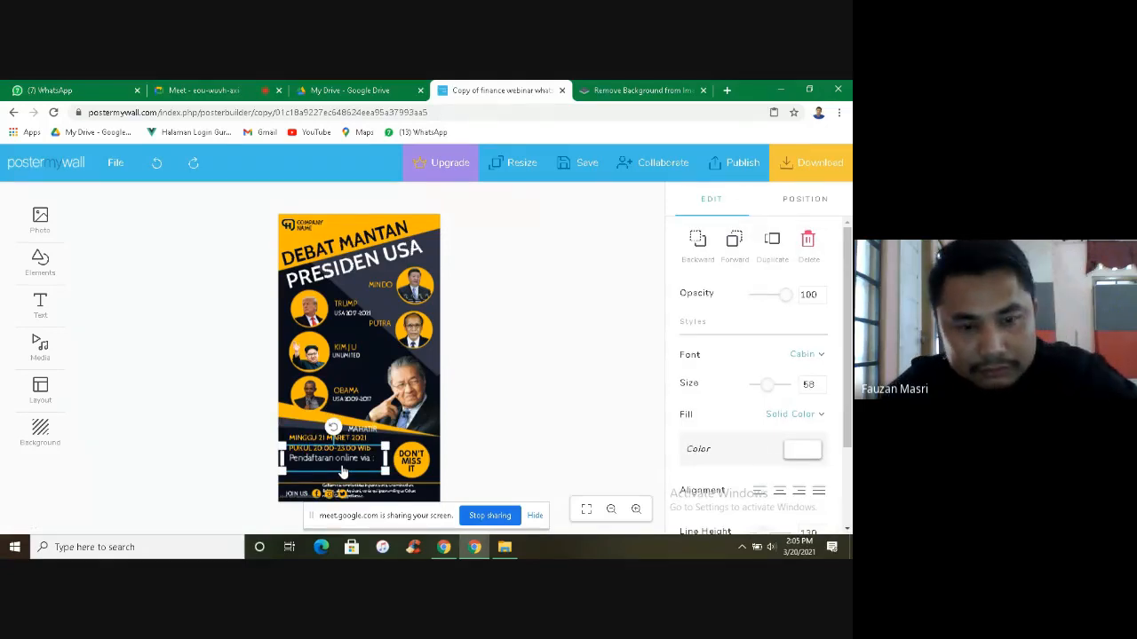
key(ctrl+c)
key(ctrl+v)
drag(343, 471, 338, 475)
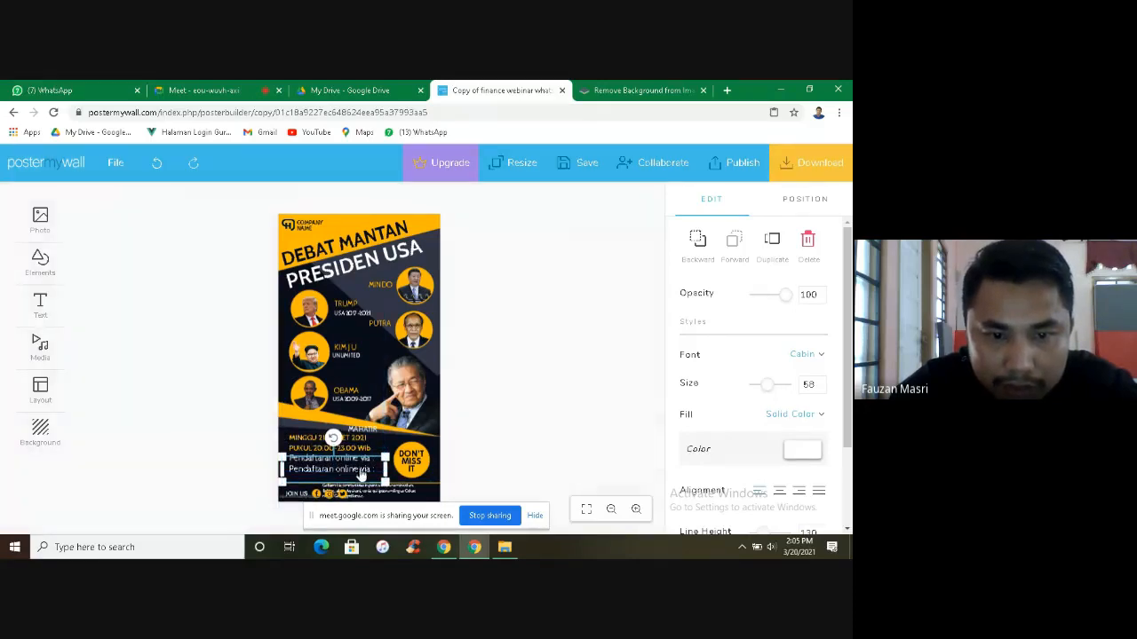
Step: Replace the copied line's text with "Link room webinar :"
click(362, 471)
key(BackSpace)
key(BackSpace)
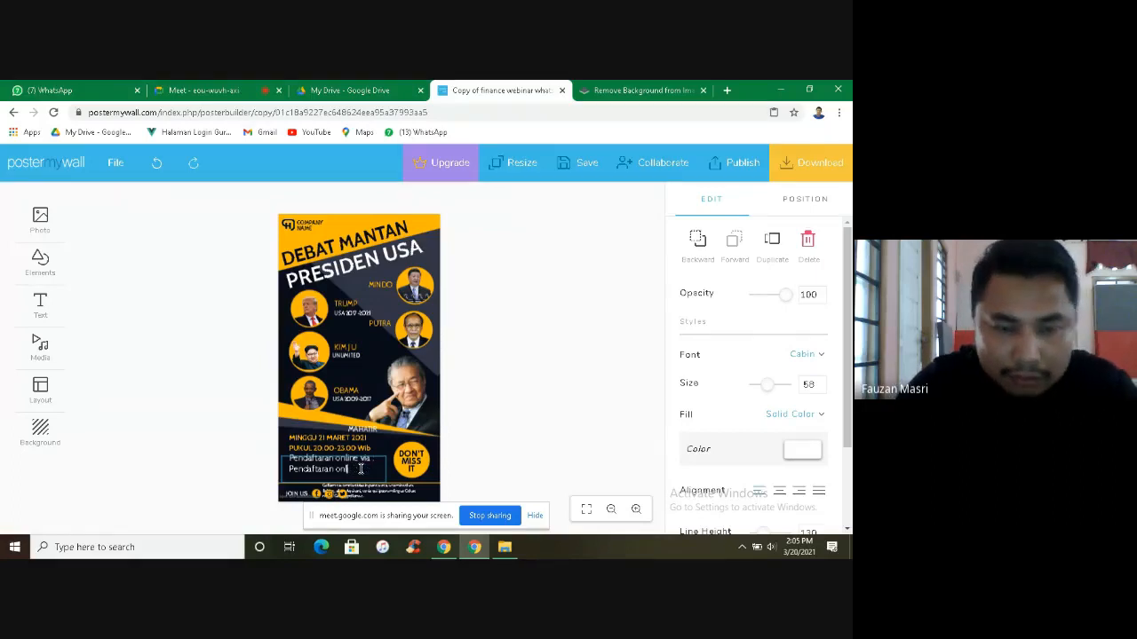
key(BackSpace)
key(BackSpace)
key(BackSpace)
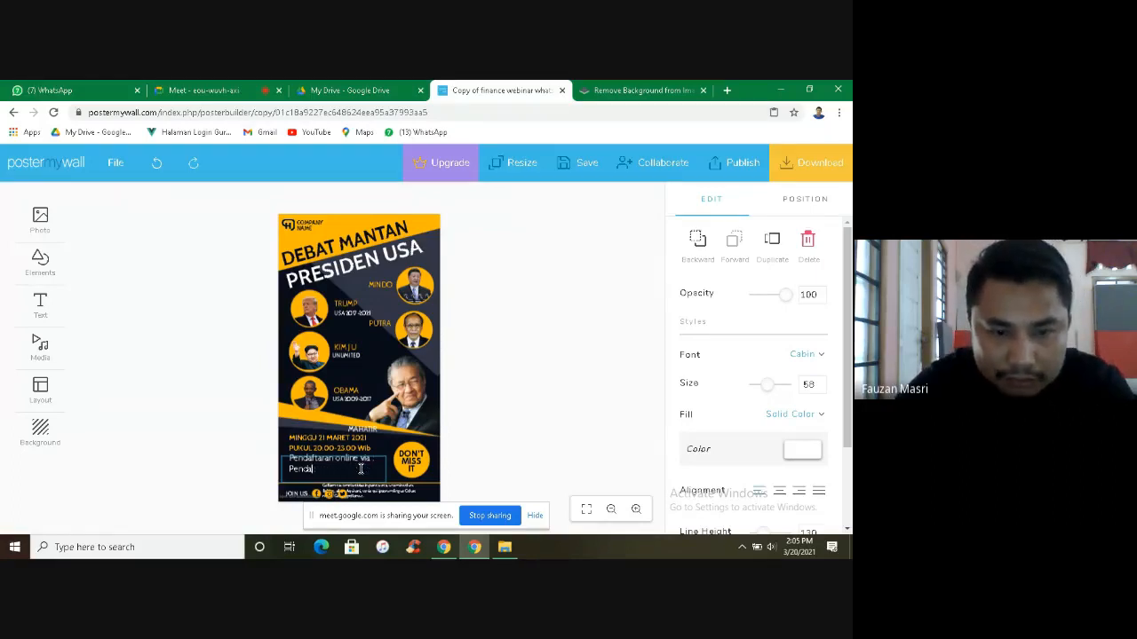
key(Escape)
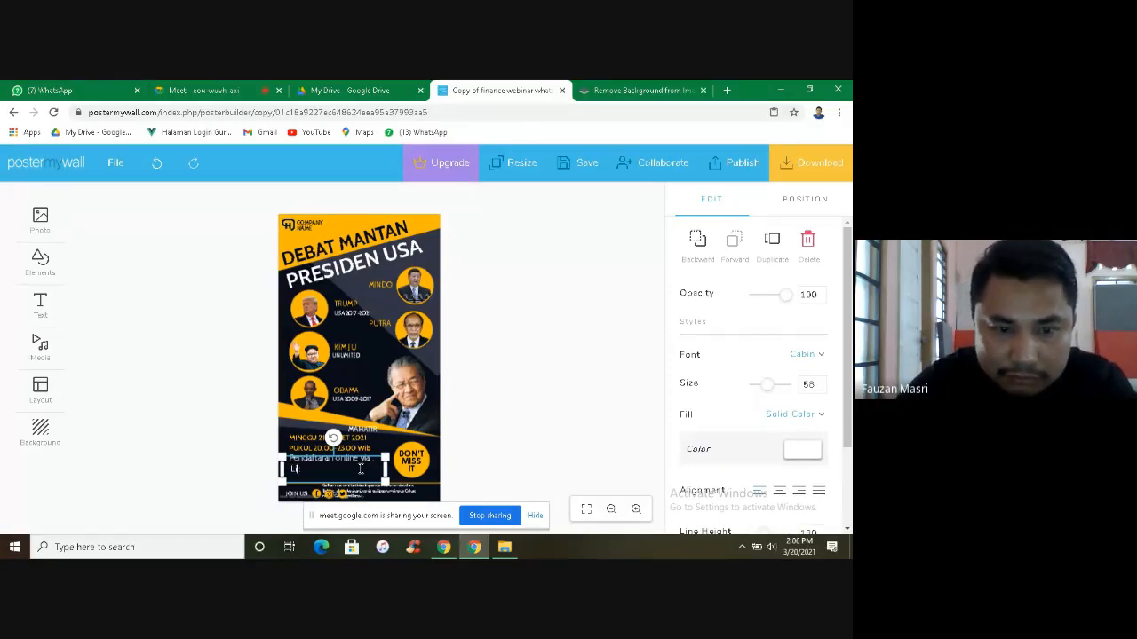
text(nk room webinar)
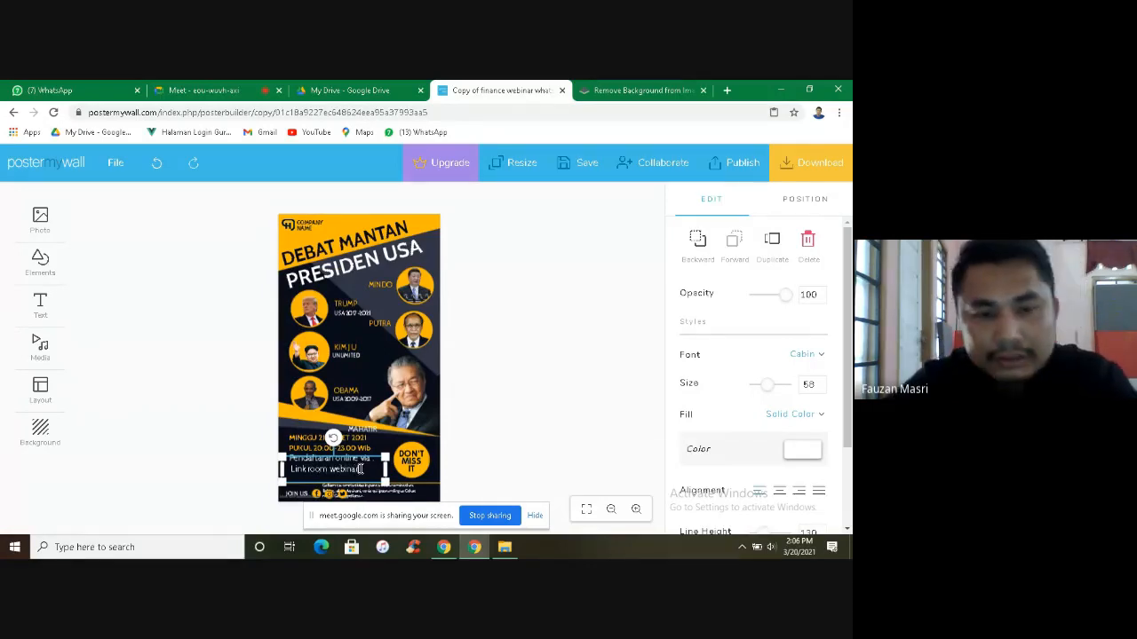
click(482, 424)
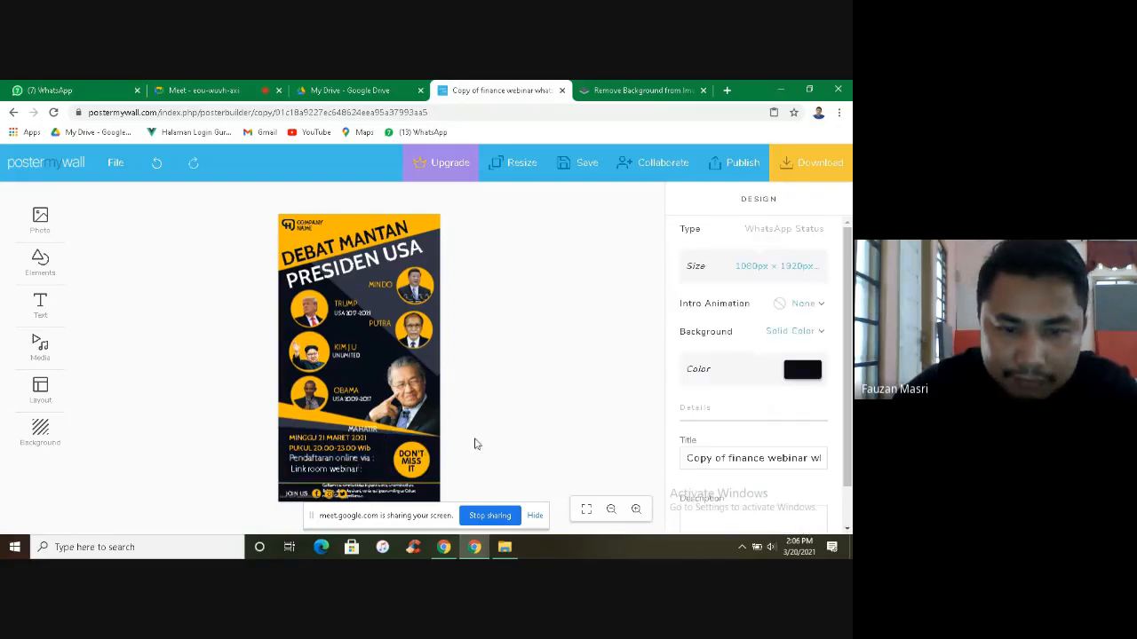
Step: Add "32jp" to the end of the "DON'T MISS IT" text in the yellow badge
click(411, 464)
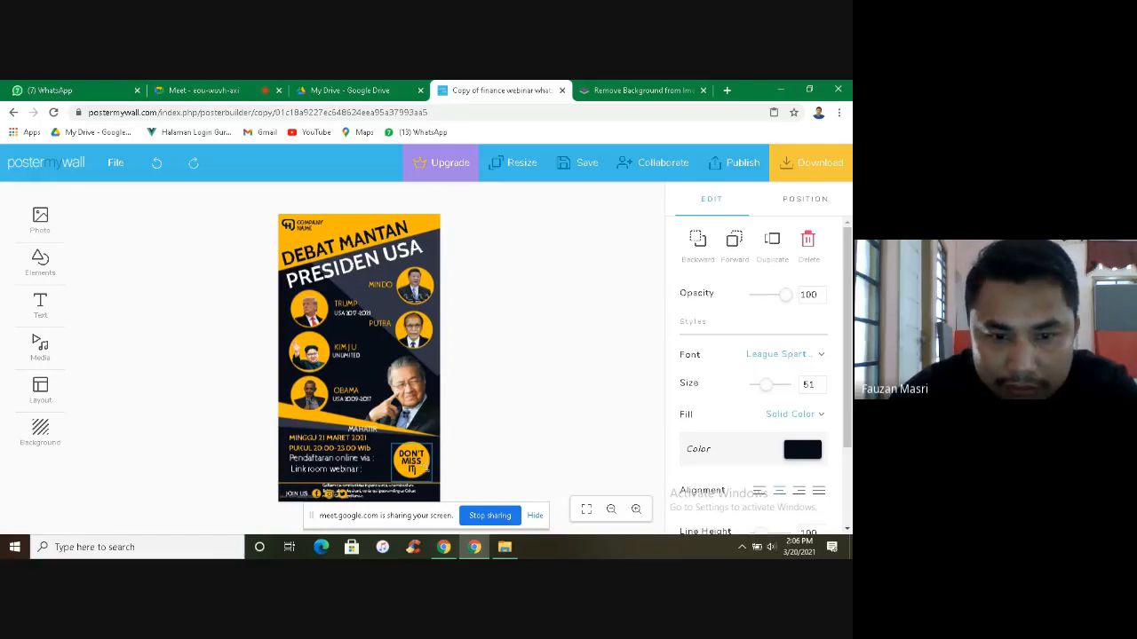
click(397, 488)
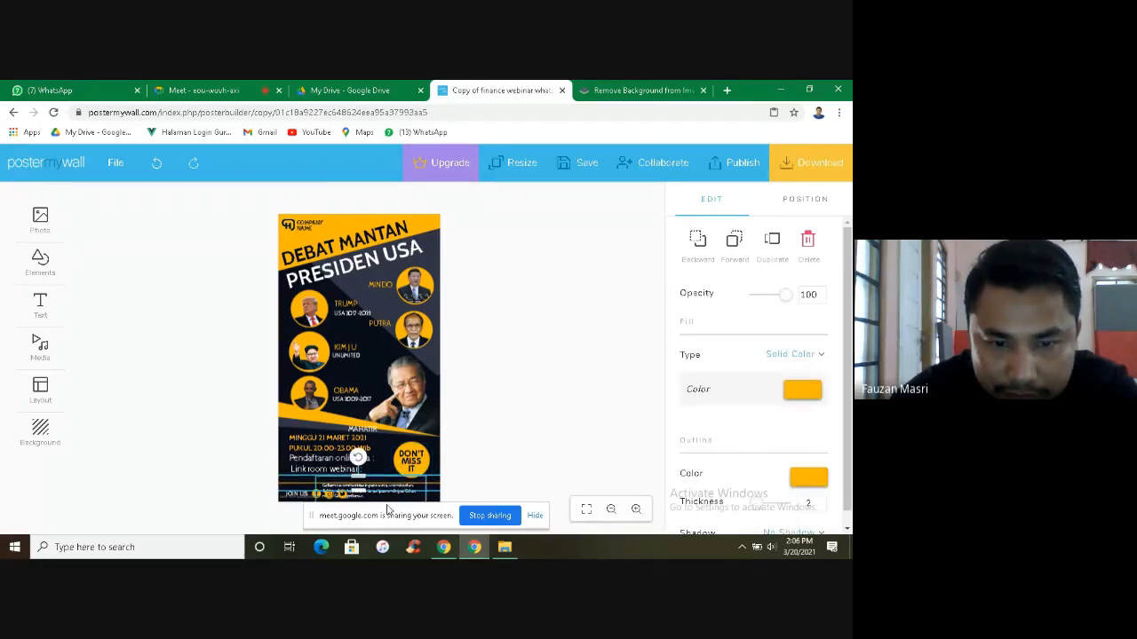
click(426, 462)
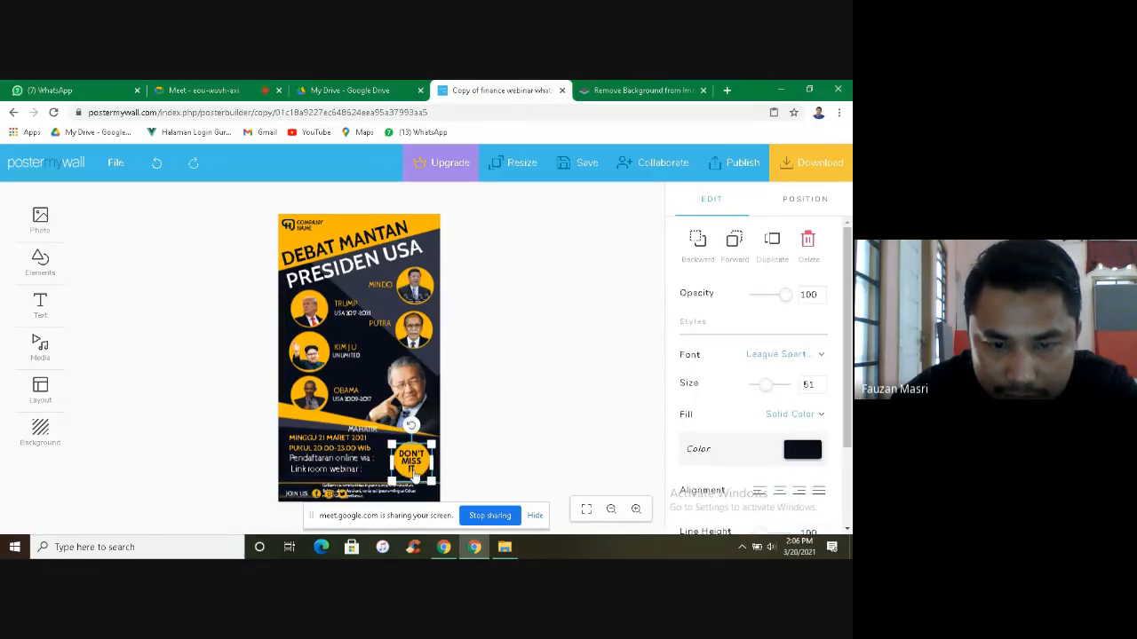
click(414, 477)
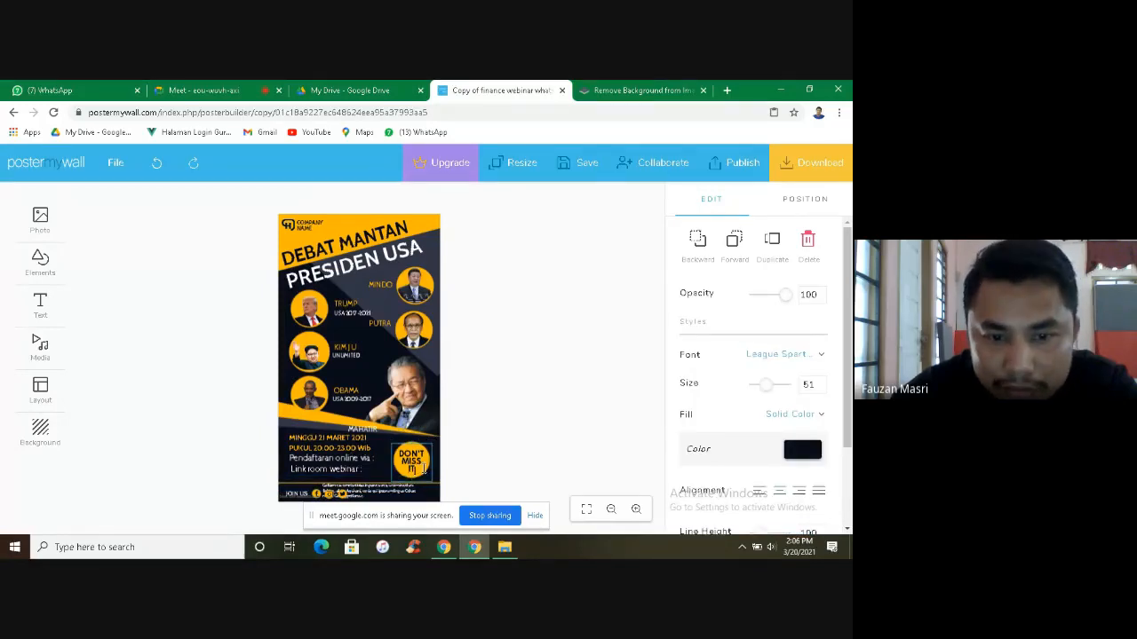
click(424, 468)
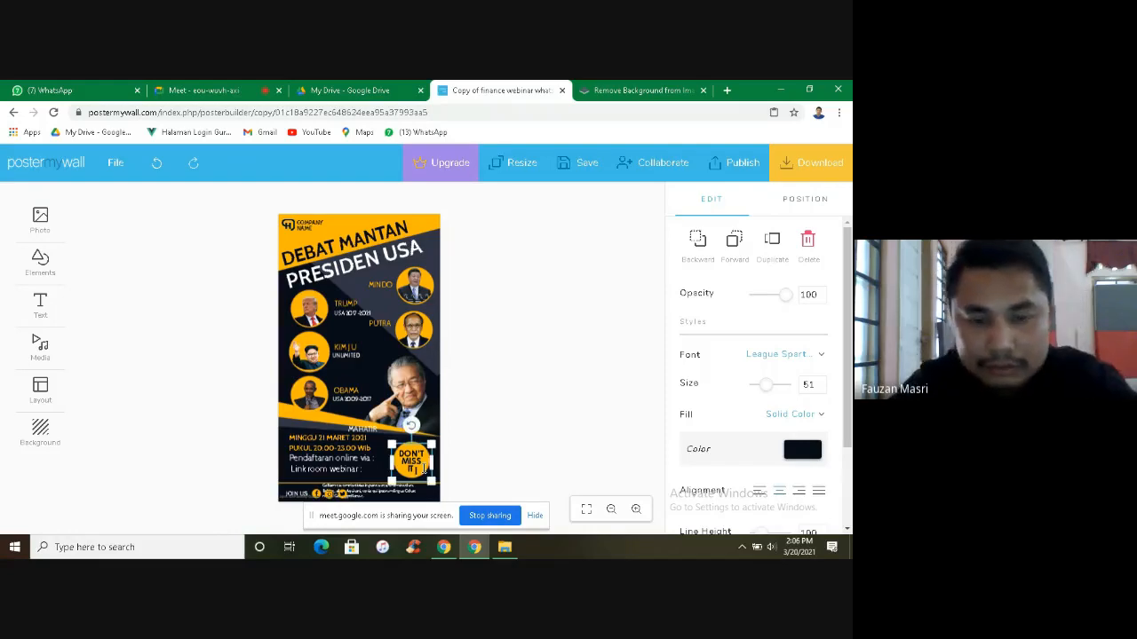
text(32)
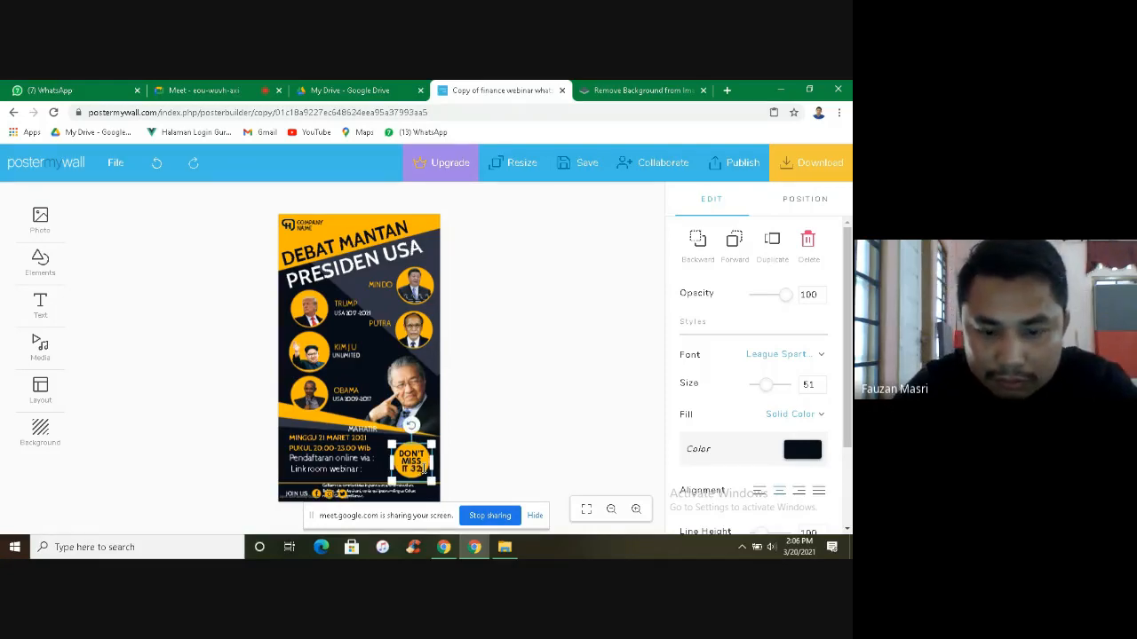
text(1)
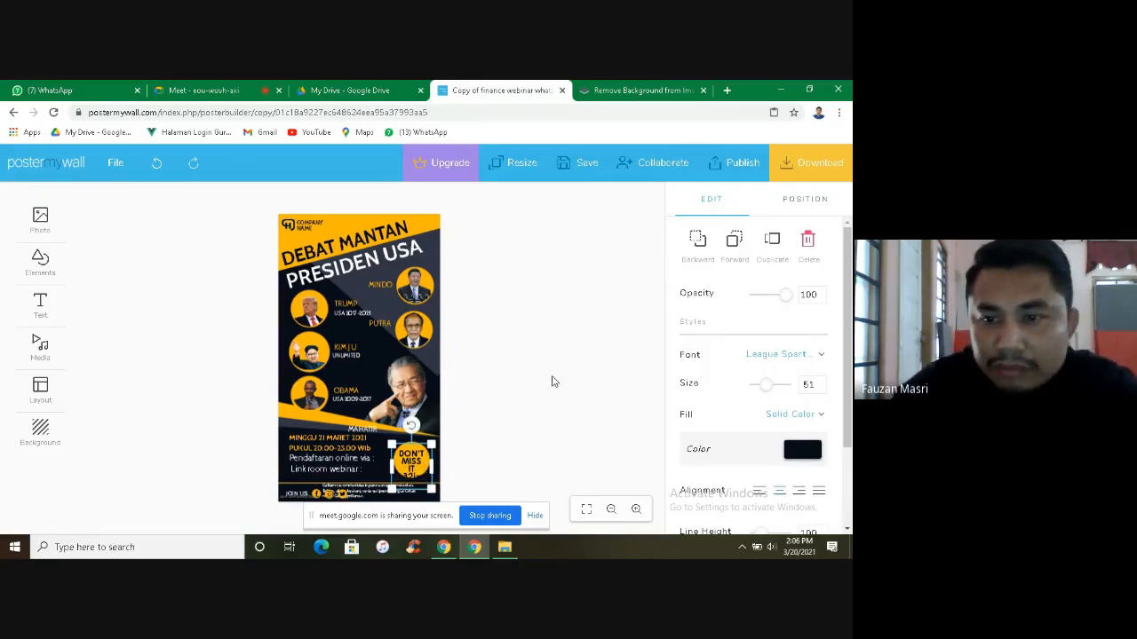
Step: Set the badge text's font size to 46 and centre the text on the yellow circle
click(820, 389)
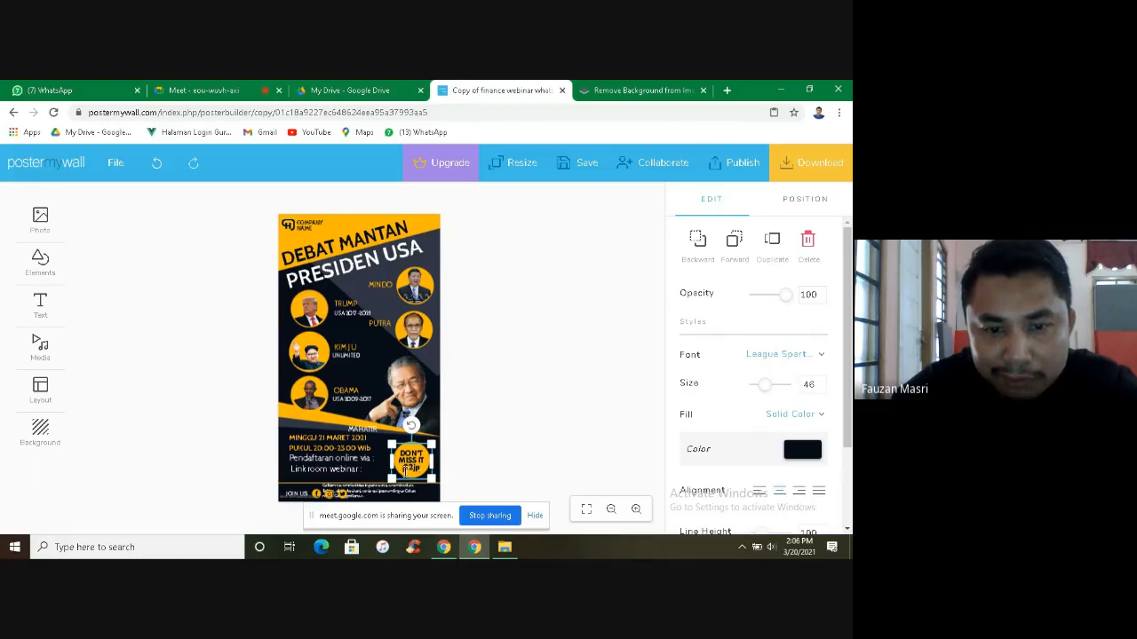
click(510, 456)
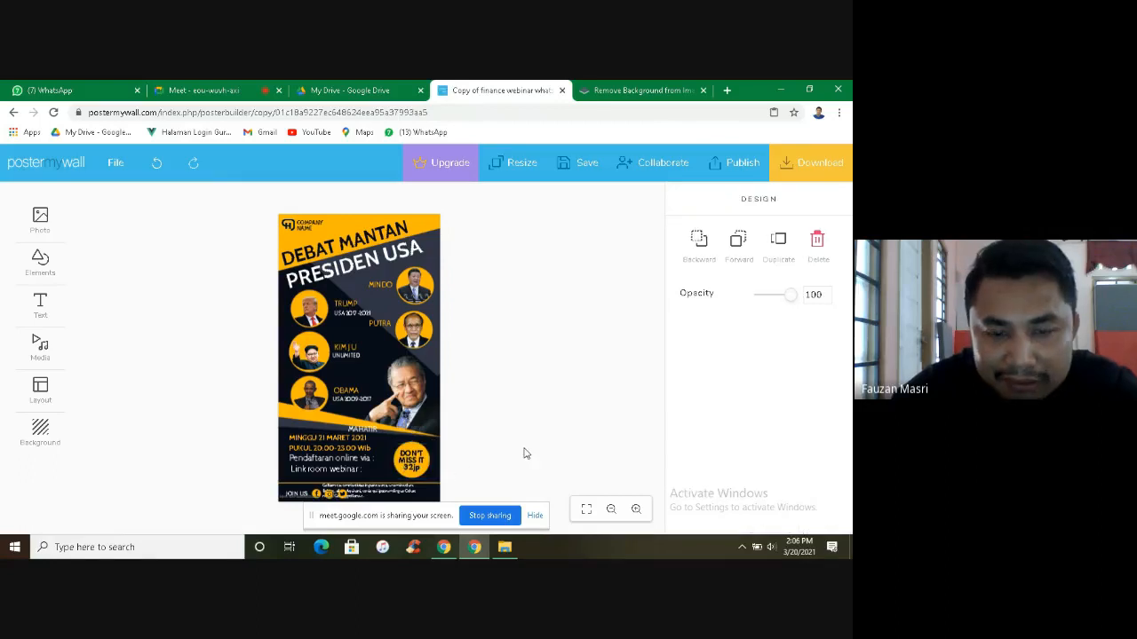
click(414, 459)
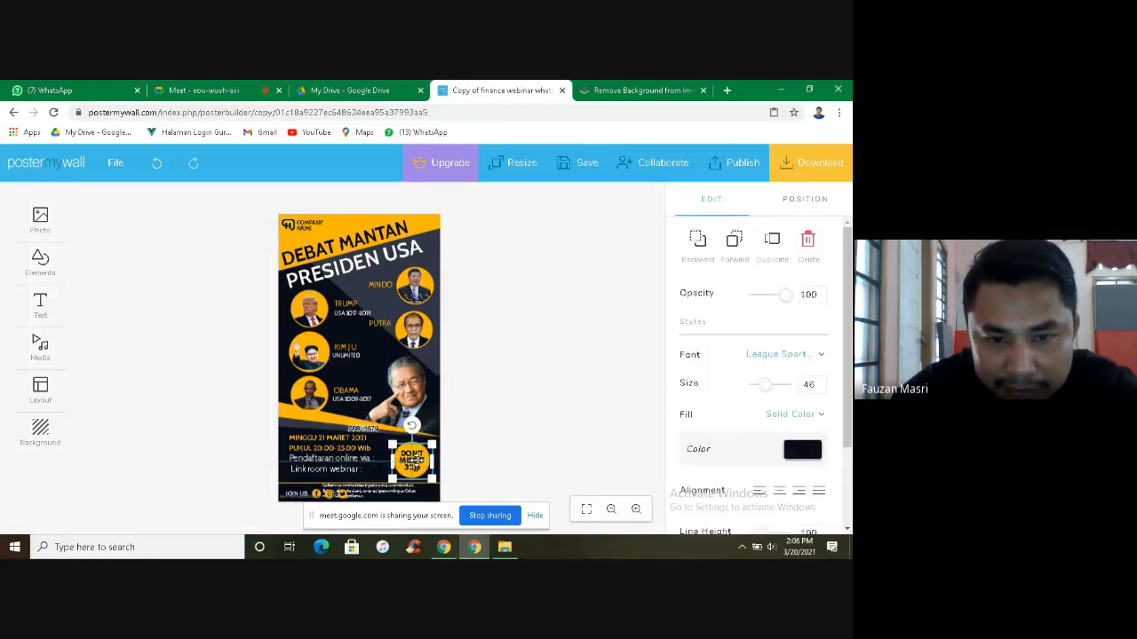
click(487, 422)
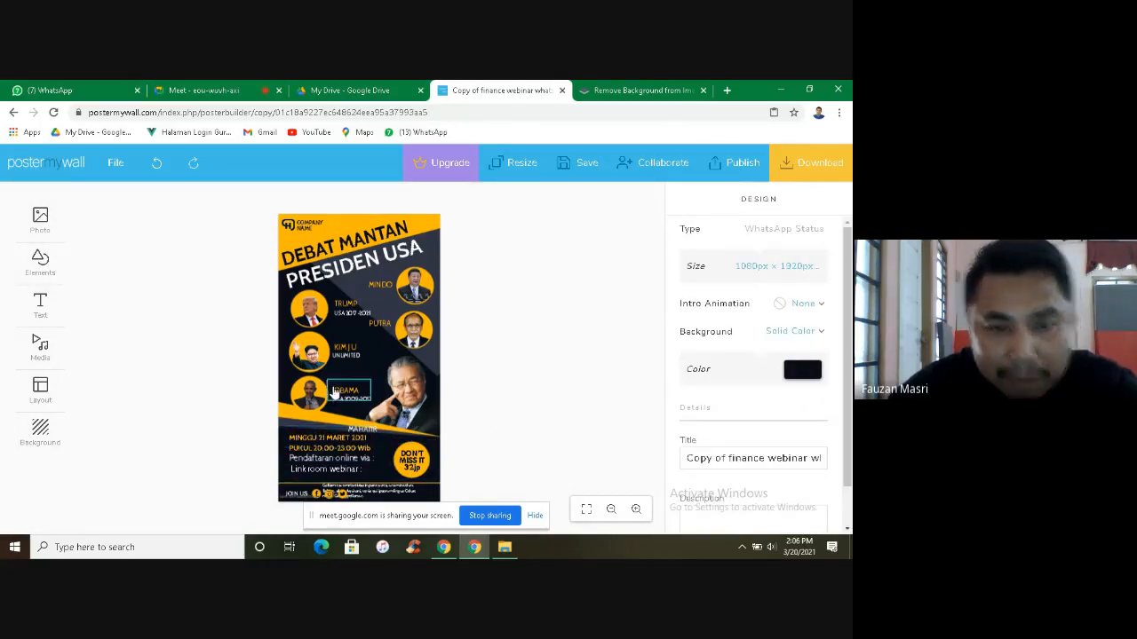
Step: Nudge the "Link room webinar :" line so its left edge aligns with the registration line above
click(316, 475)
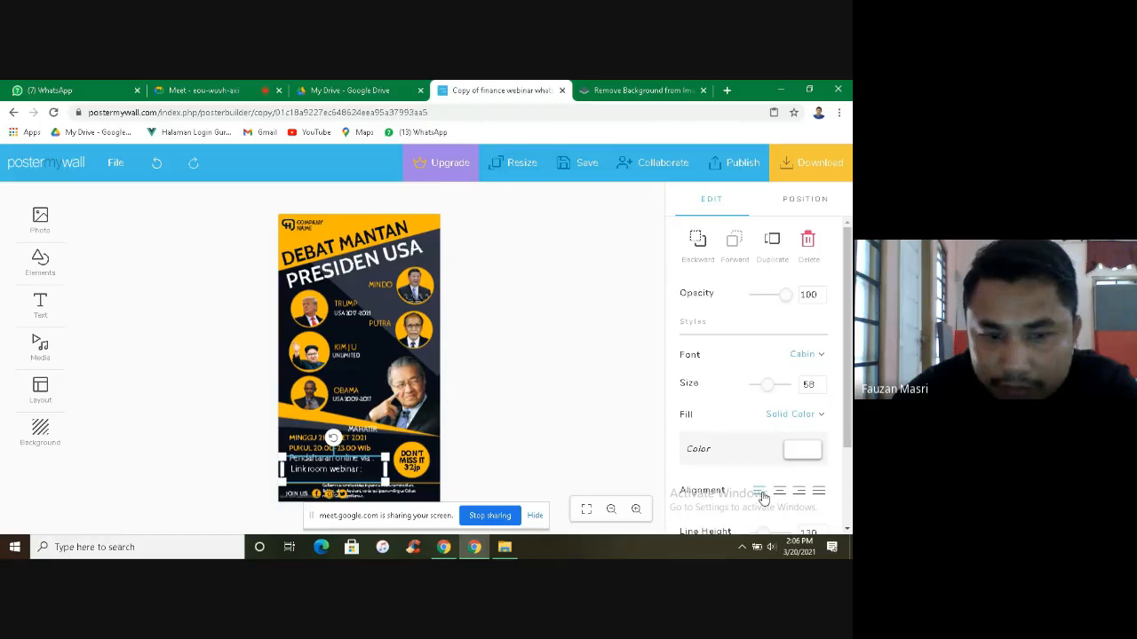
click(513, 417)
click(334, 477)
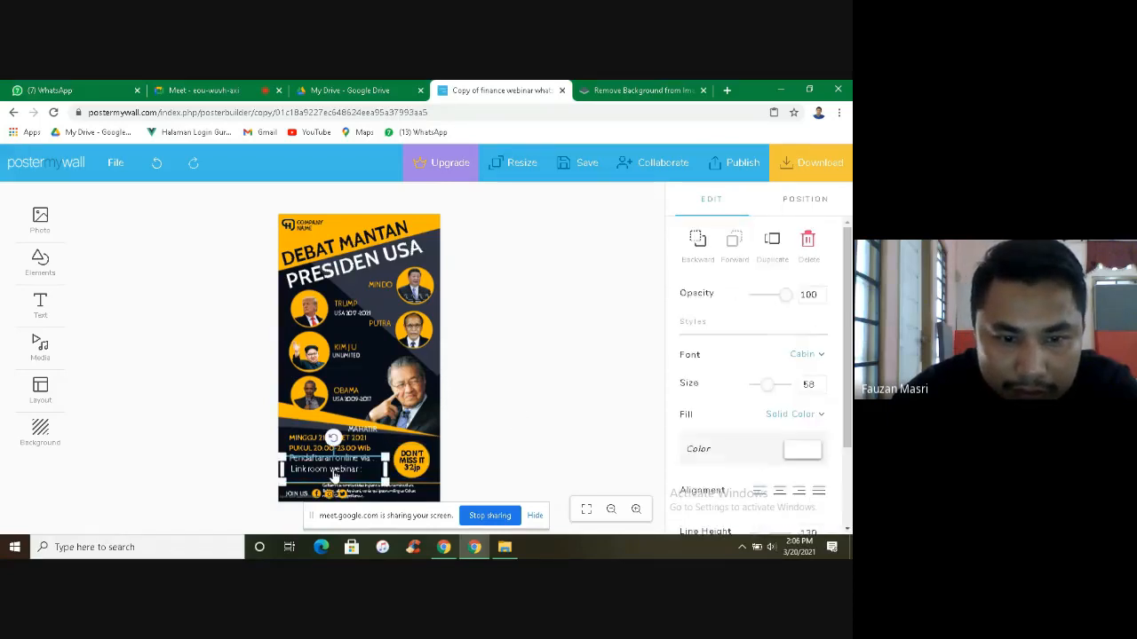
drag(334, 476, 332, 476)
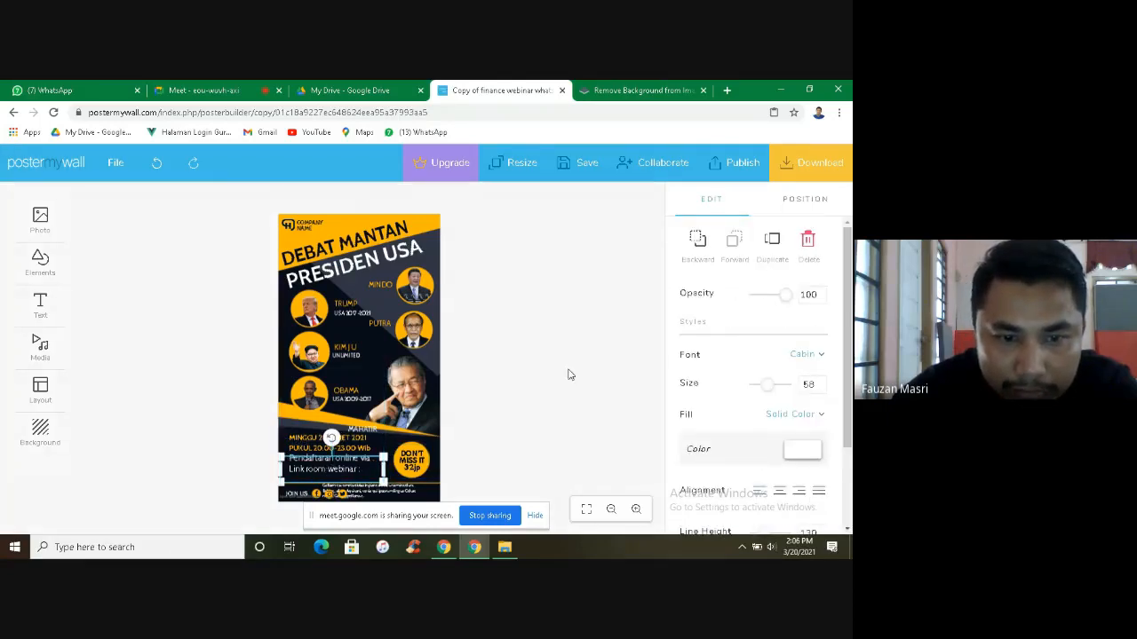
click(648, 347)
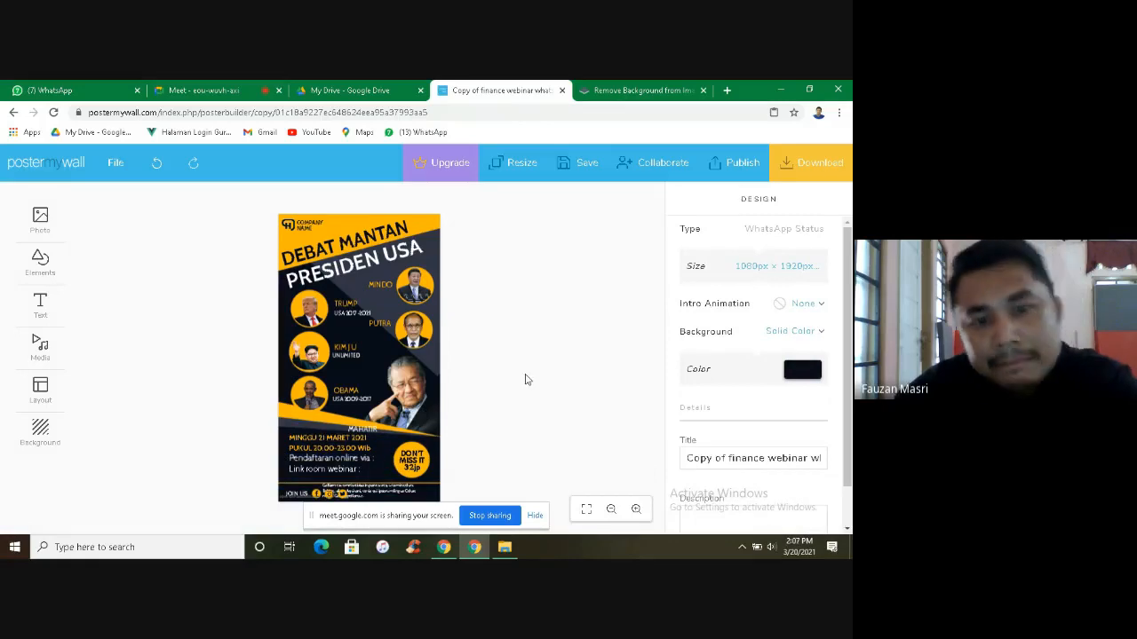
Step: Delete the small placeholder paragraph overlapping the social media icons in the footer
click(341, 498)
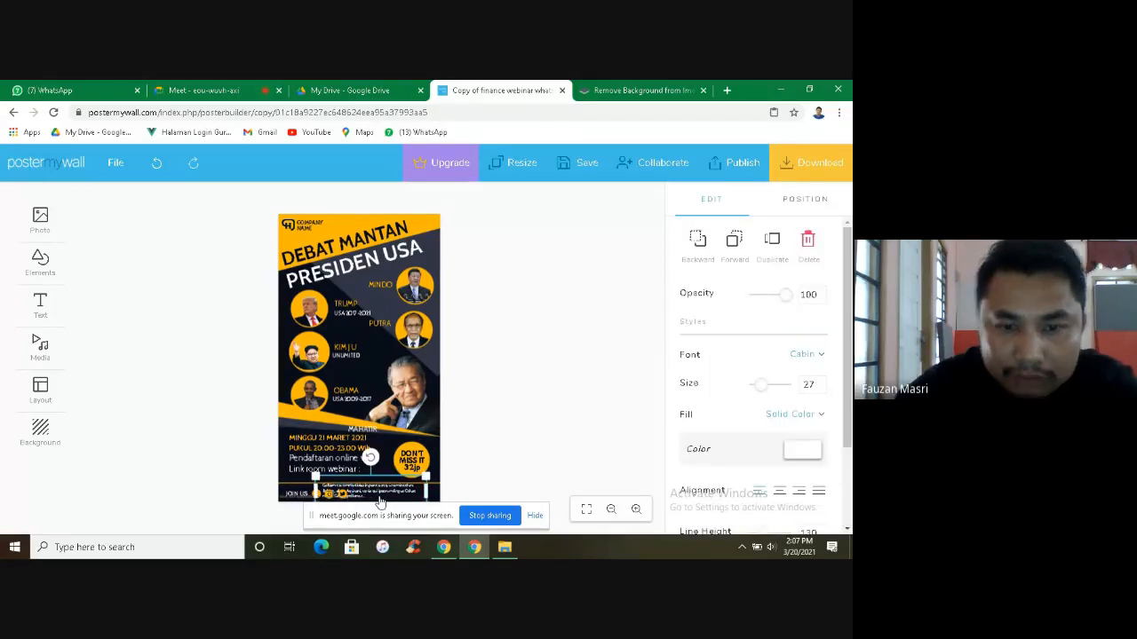
key(Delete)
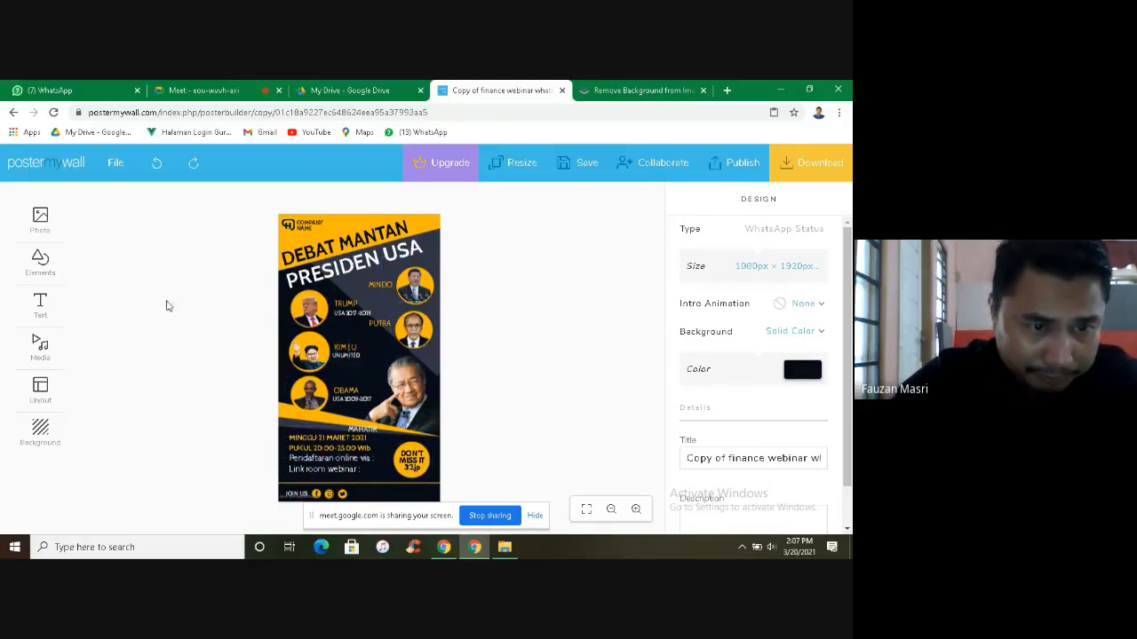
Step: Upload Logo-Google-Meet-removebg-preview from Downloads, add it to the poster, and place it at a smaller size beneath the "Link room webinar :" line
click(42, 227)
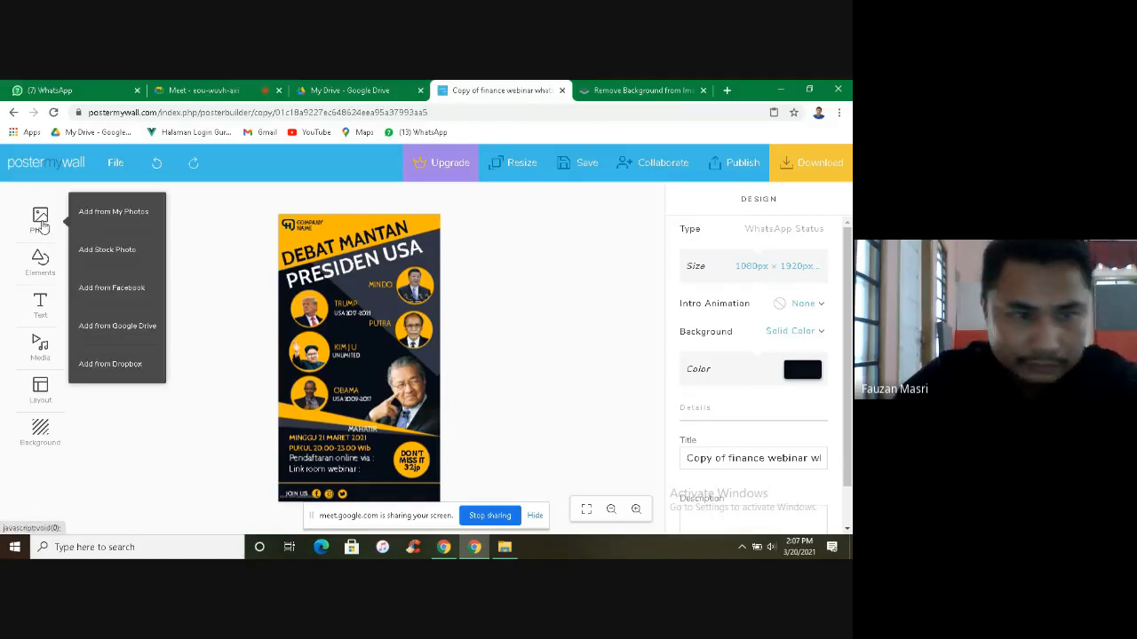
click(106, 222)
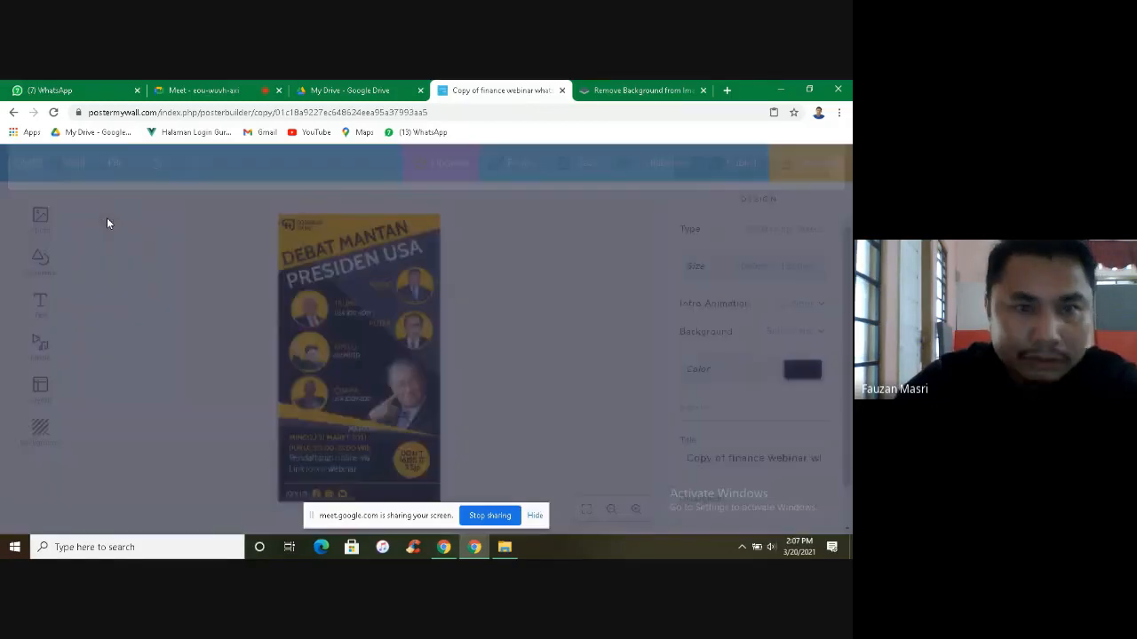
click(107, 224)
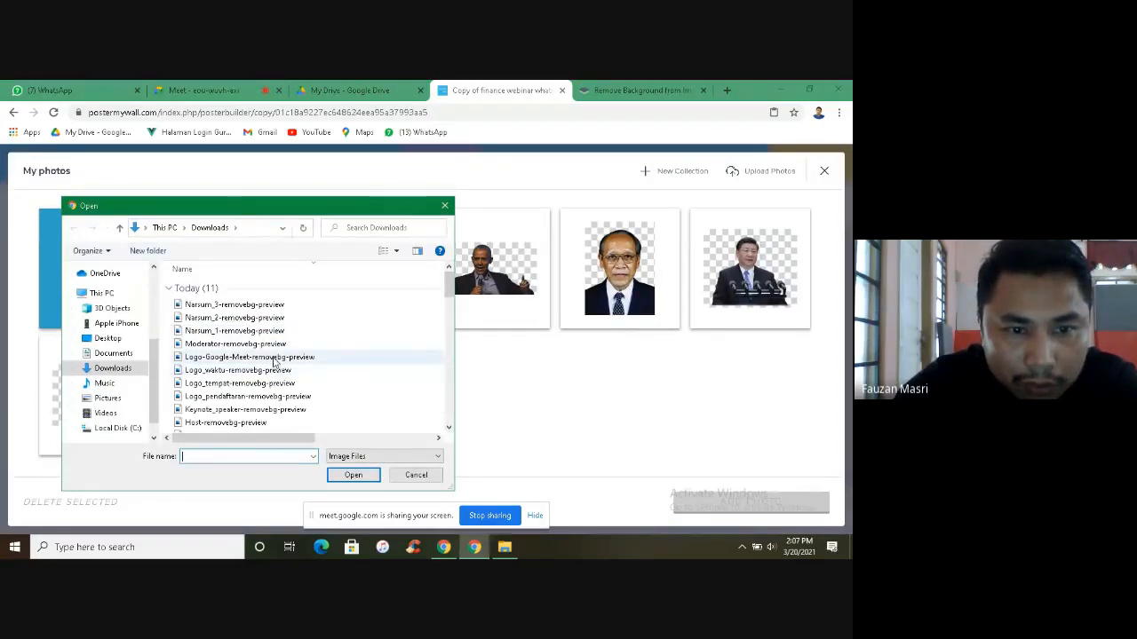
click(276, 357)
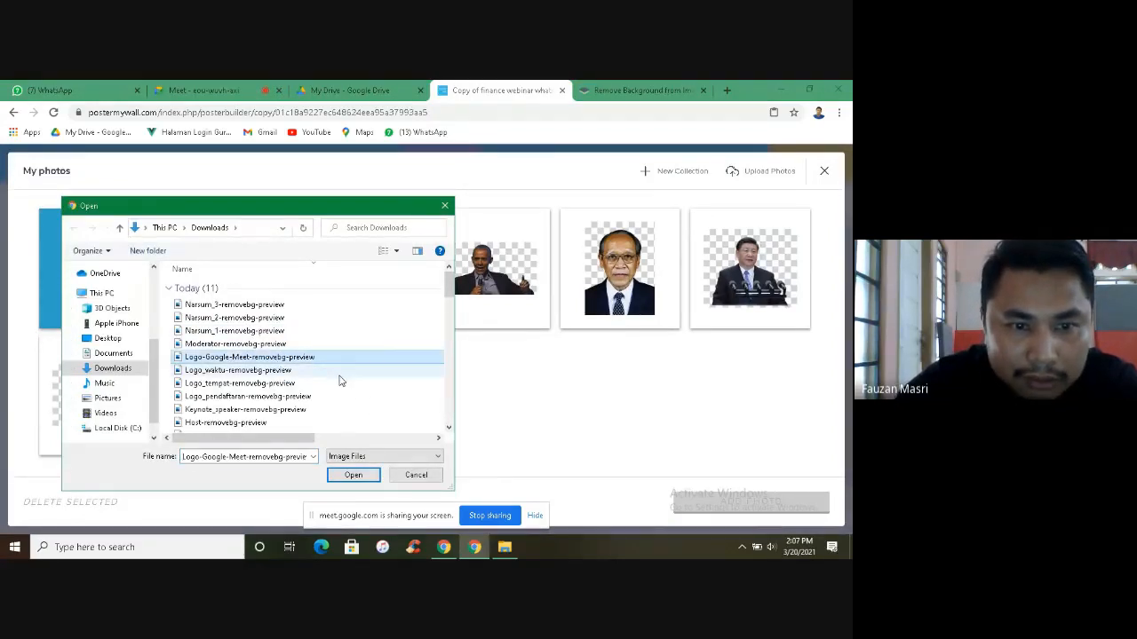
click(353, 475)
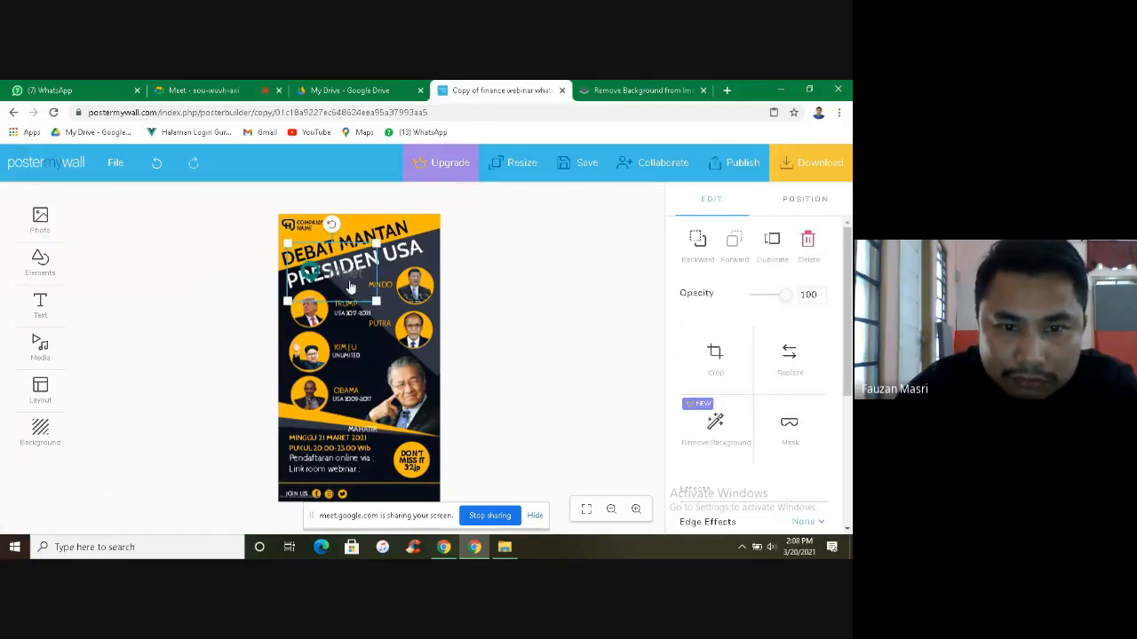
drag(351, 287, 308, 478)
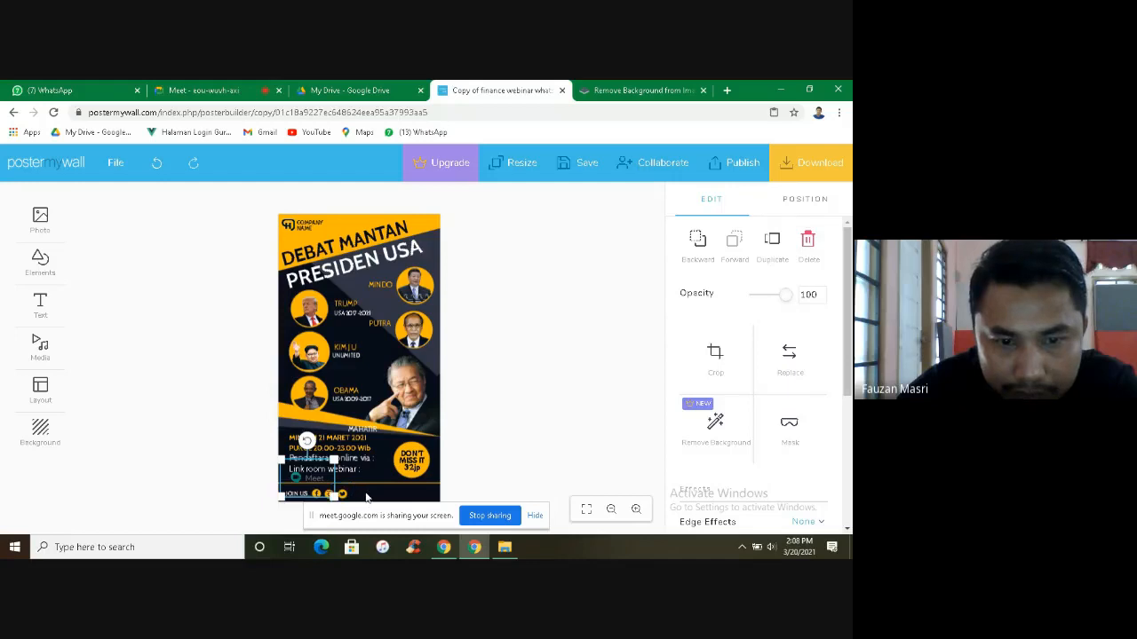
Step: Delete the yellow horizontal line above the social media icons in the footer
click(366, 497)
click(369, 491)
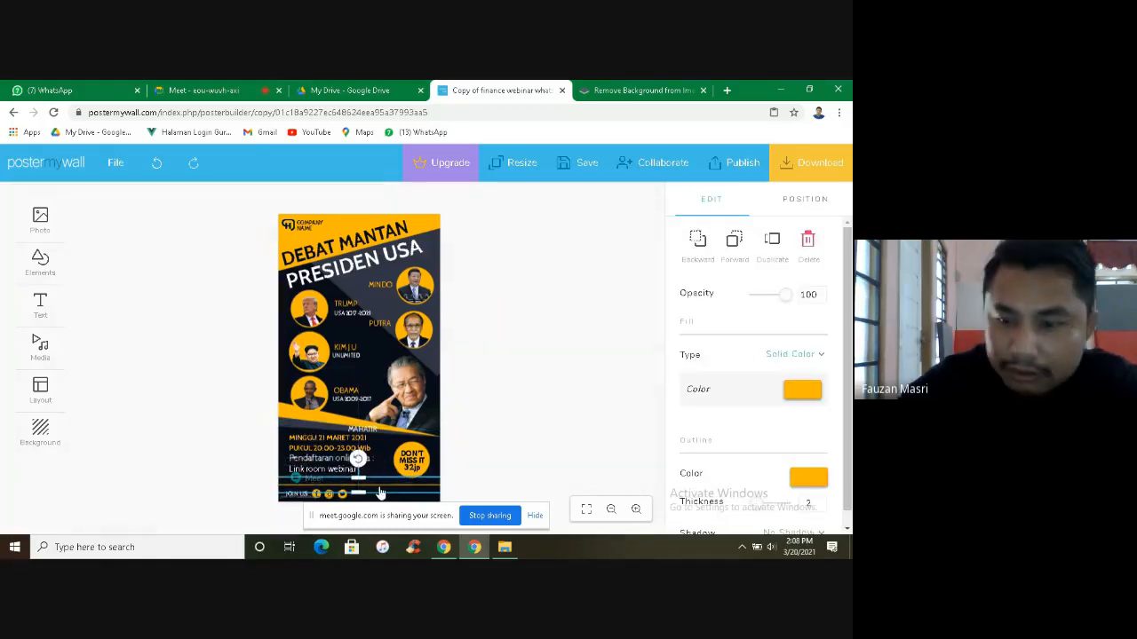
click(380, 493)
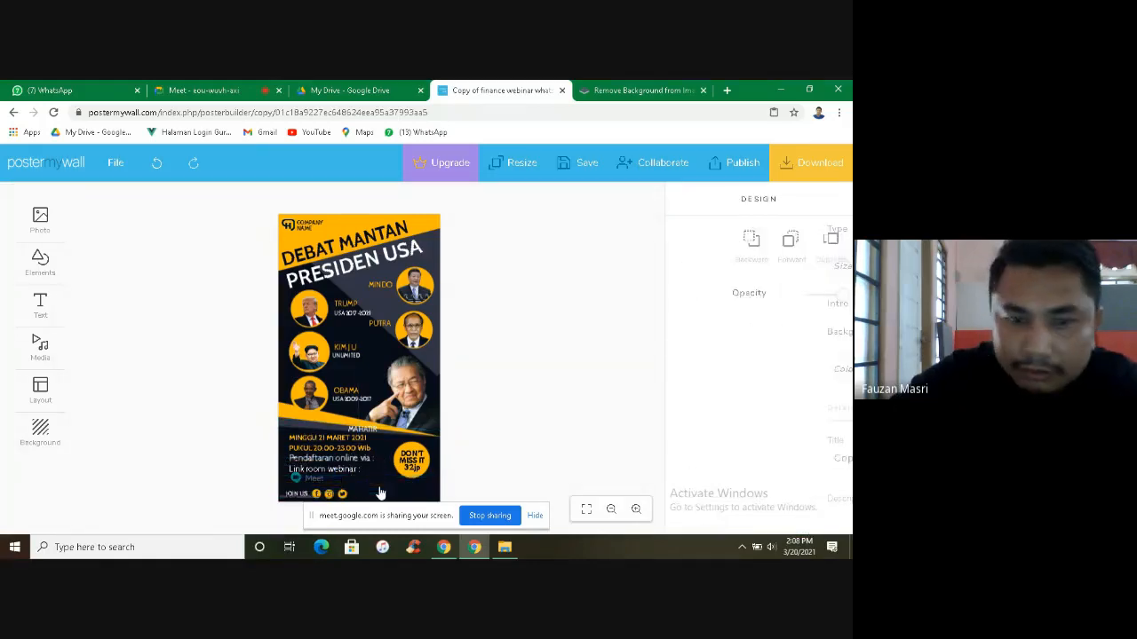
Step: Nudge the Google Meet logo down slightly and place the "Link room webinar :" line directly beside it
click(316, 485)
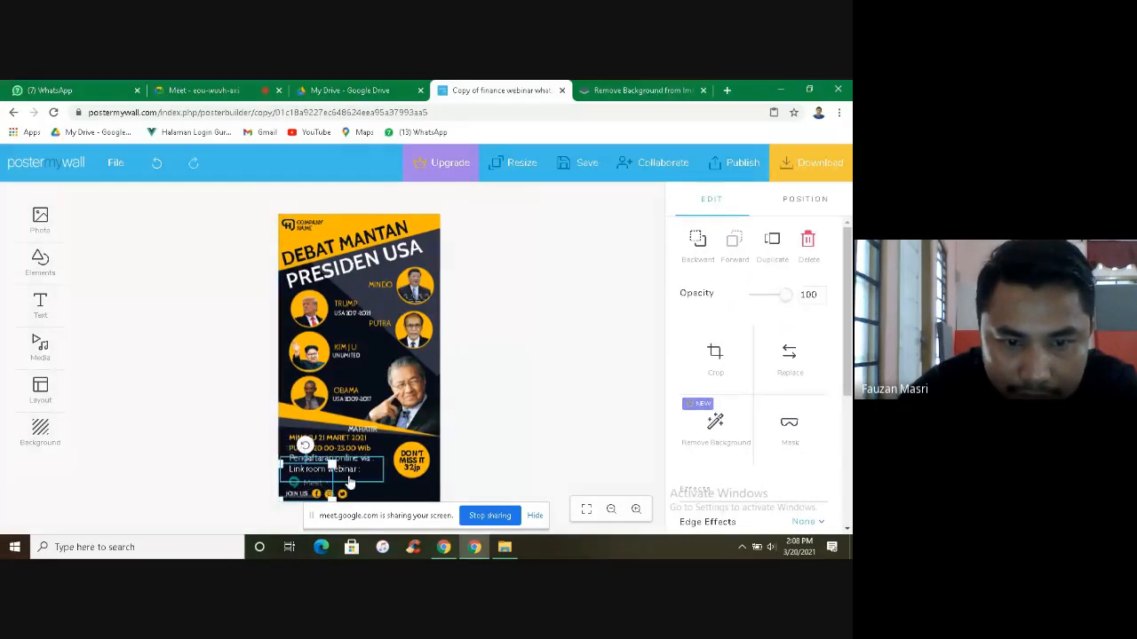
drag(349, 477, 373, 476)
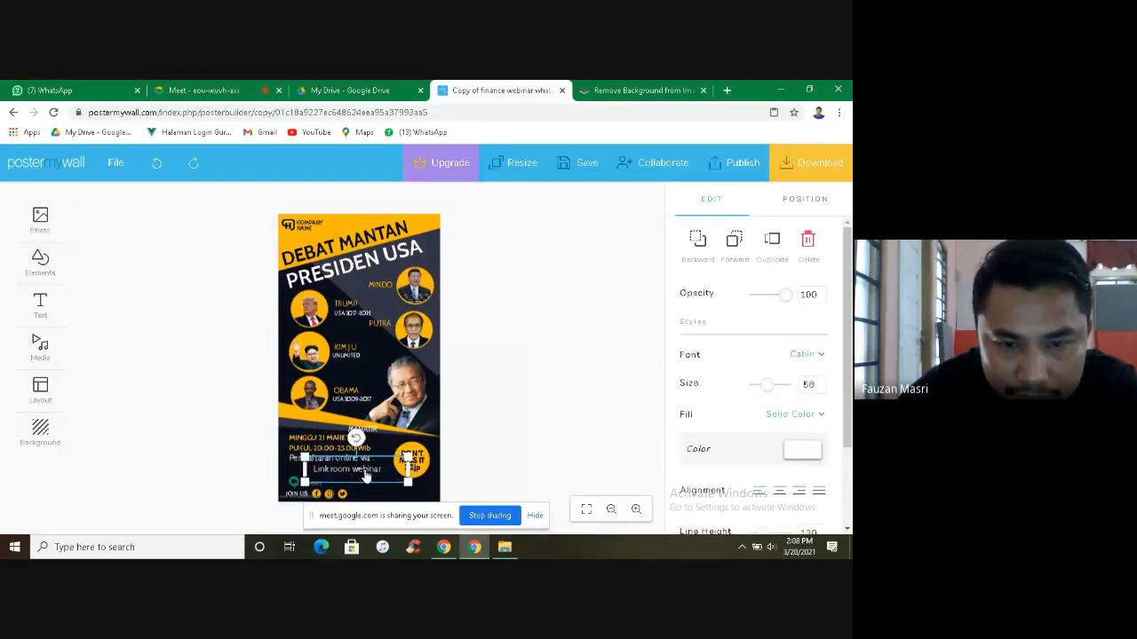
drag(365, 476, 376, 482)
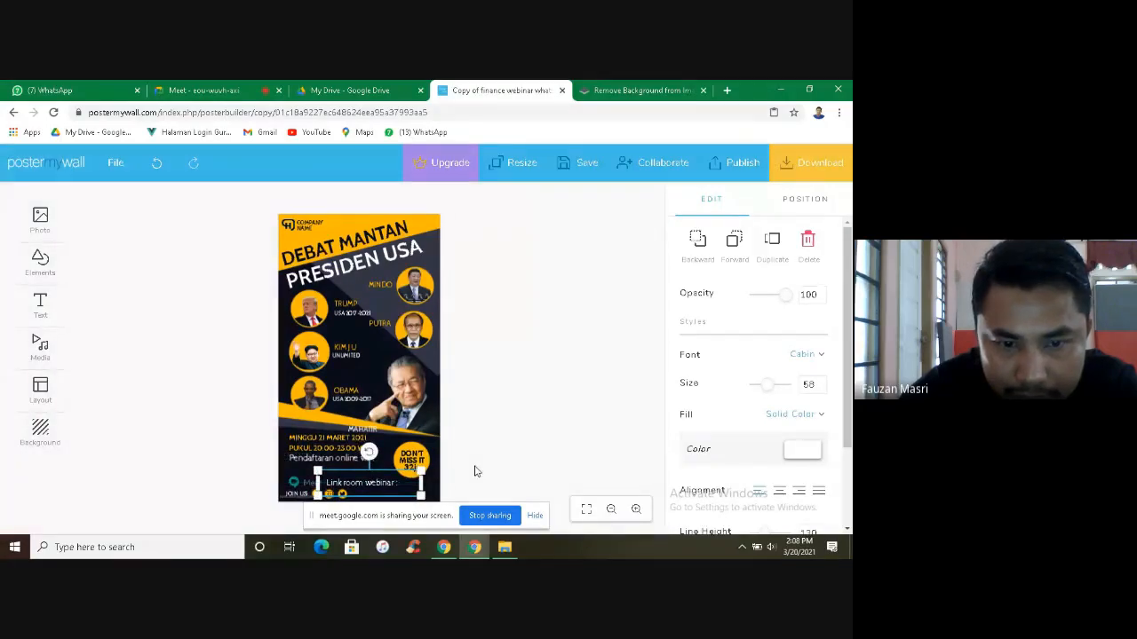
click(474, 470)
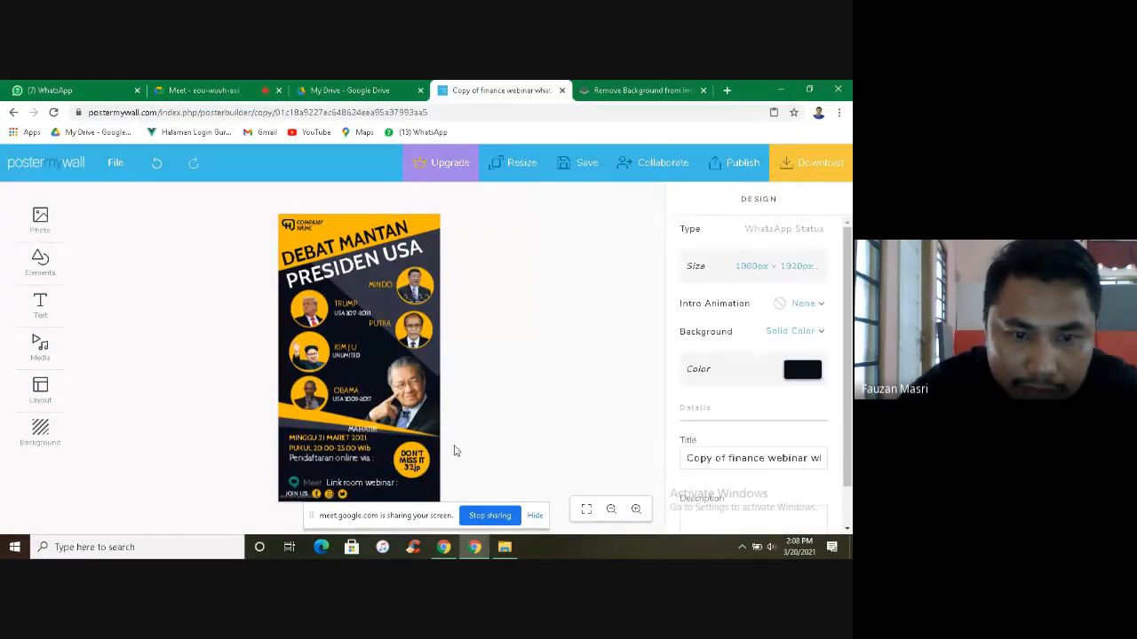
Step: Upload Logo_waktu-removebg-preview from Downloads, shrink it, and place it before the date and time text, shifting that text right
click(42, 221)
click(127, 229)
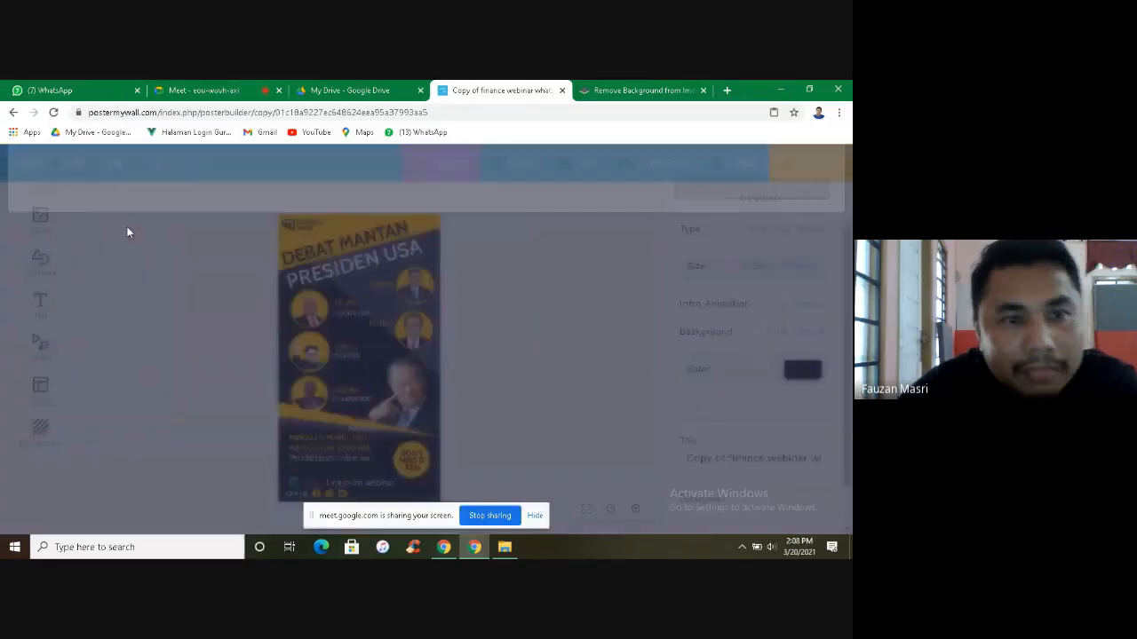
click(77, 272)
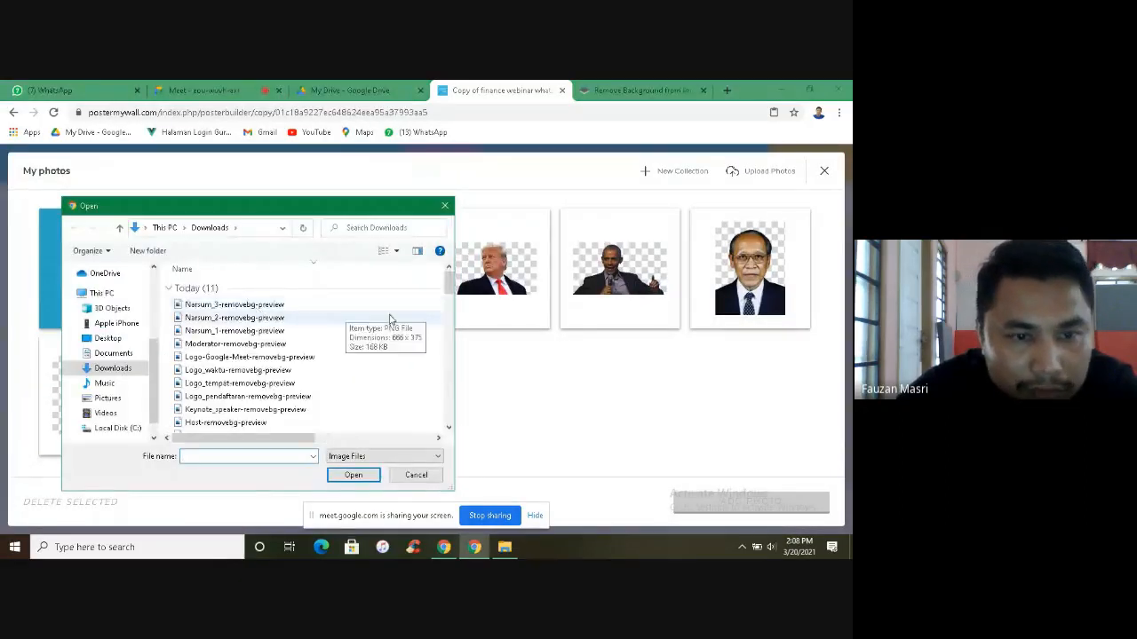
click(279, 371)
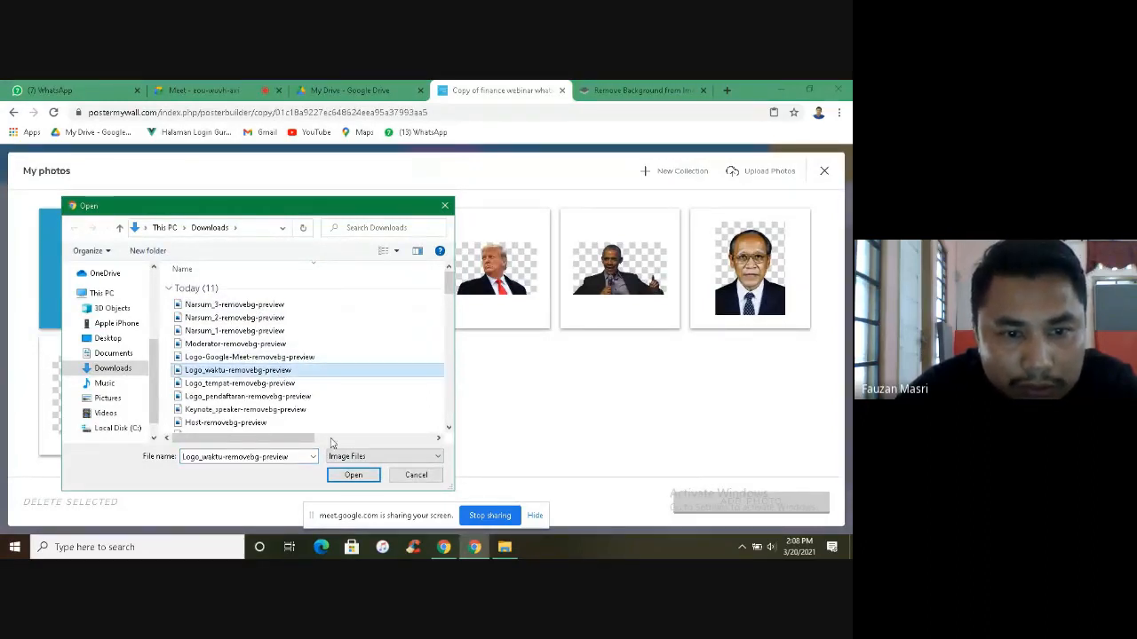
click(352, 475)
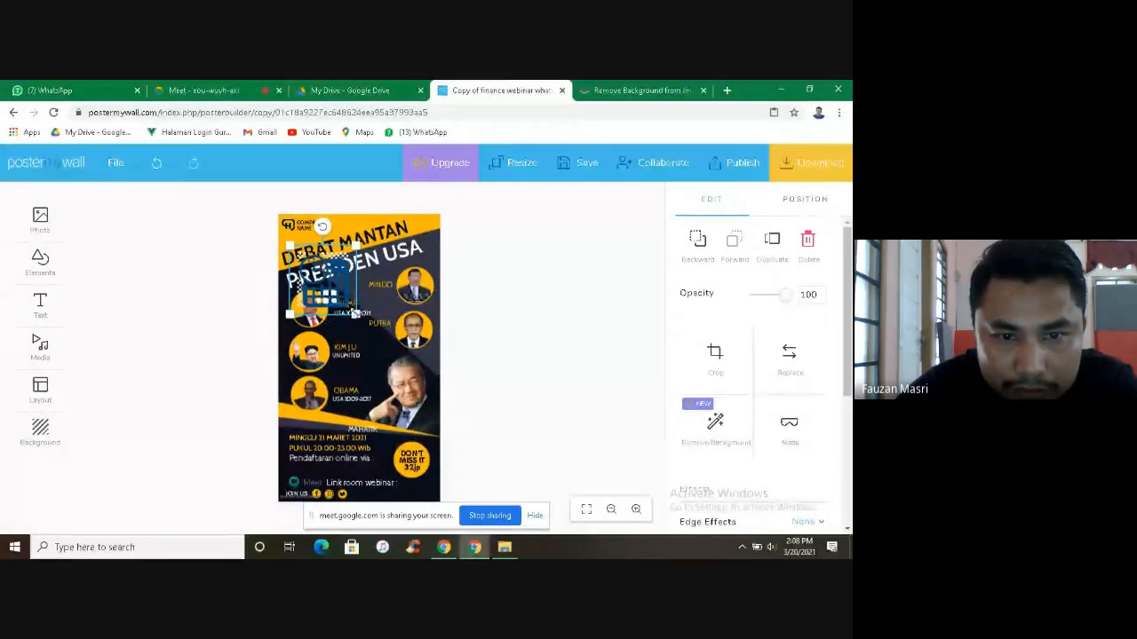
drag(355, 313, 352, 443)
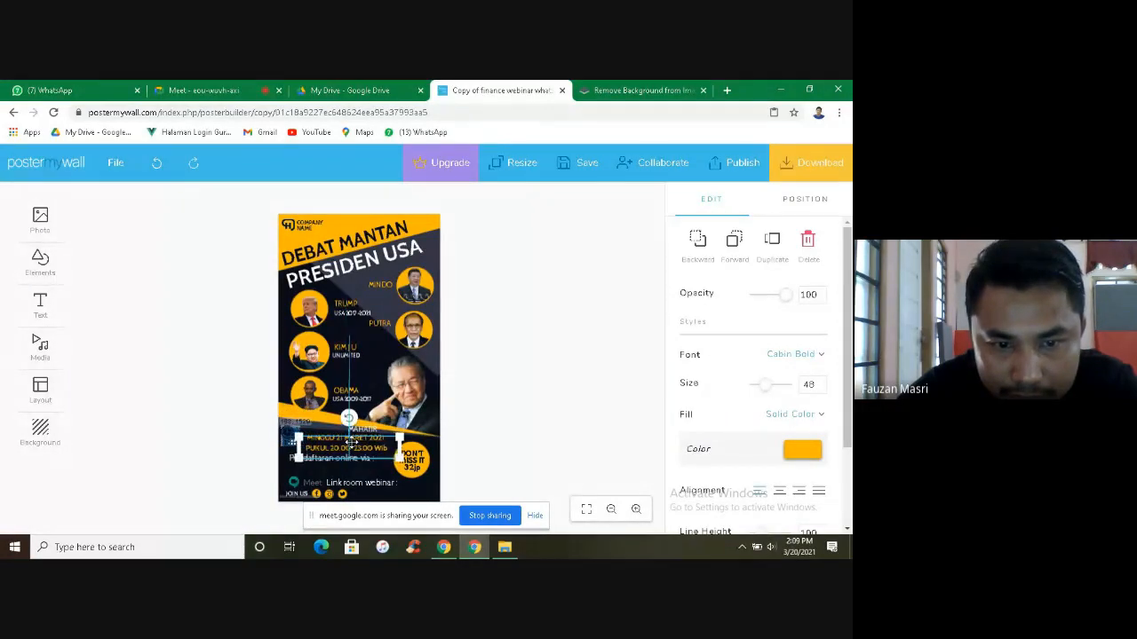
click(293, 441)
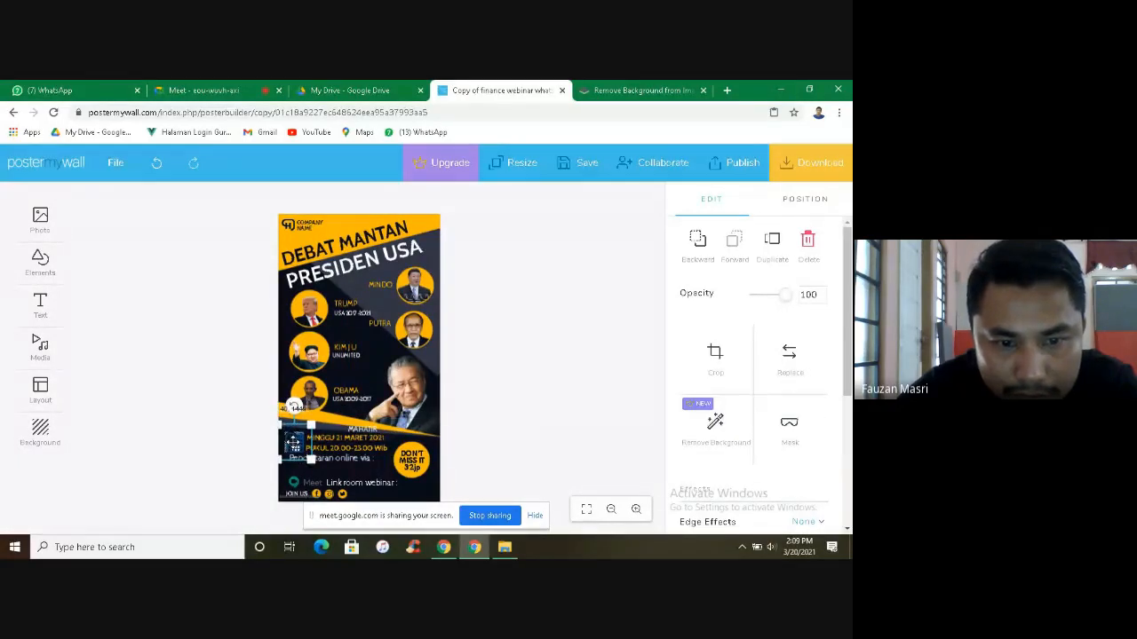
click(544, 416)
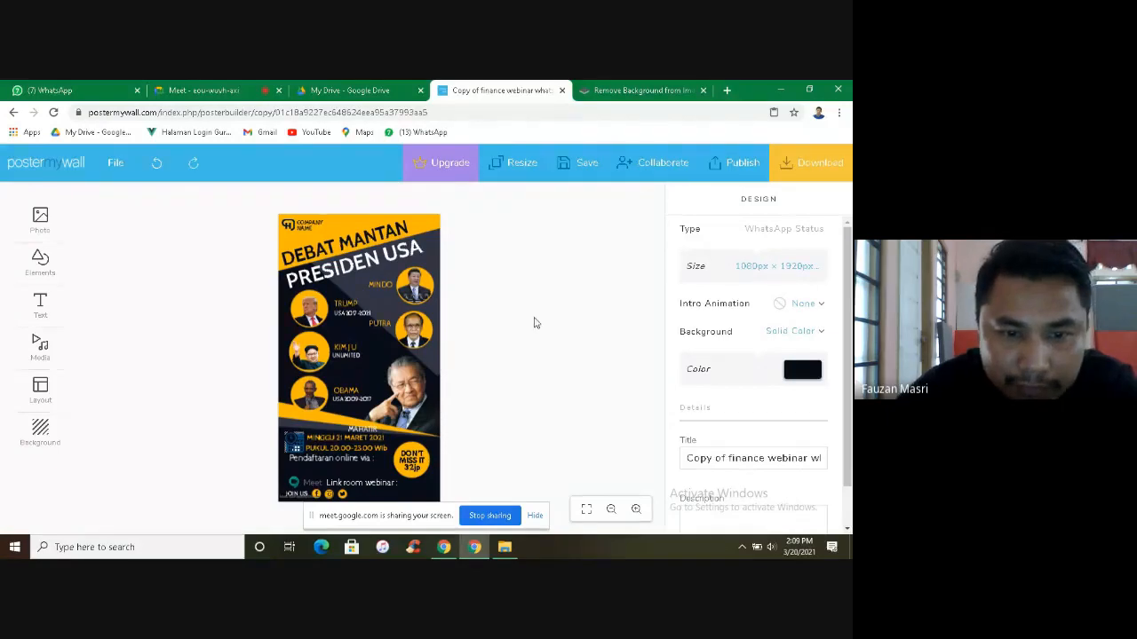
Step: Upload Logo_pendaftaran-removebg-preview from Downloads, shrink it, and place it before the "Pendaftaran online via :" line, shifting that line right
click(42, 227)
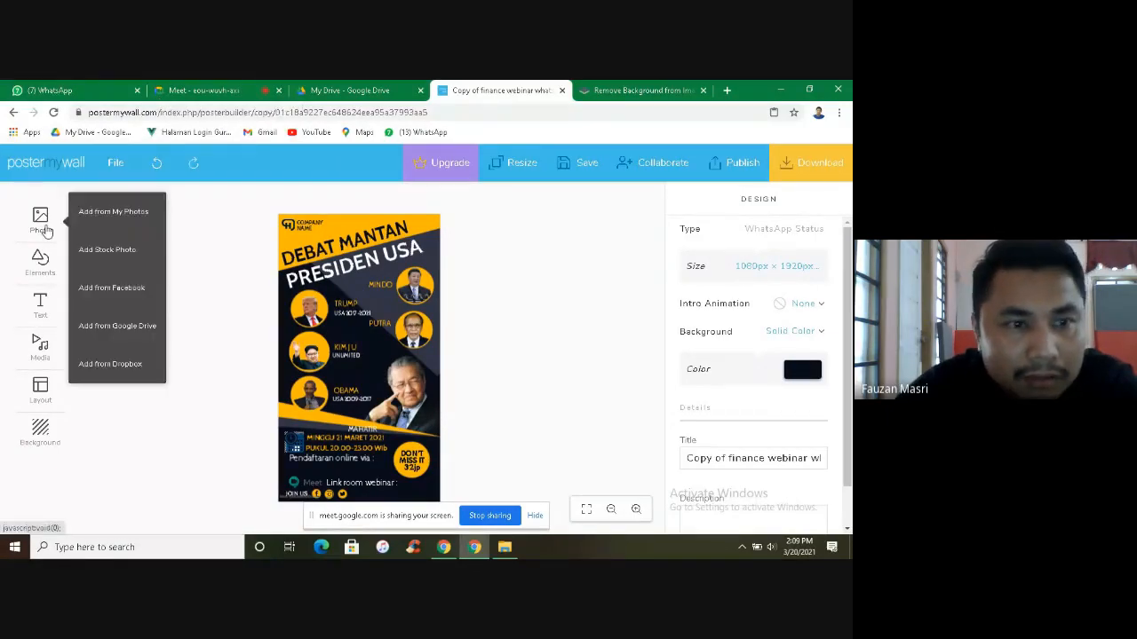
click(107, 213)
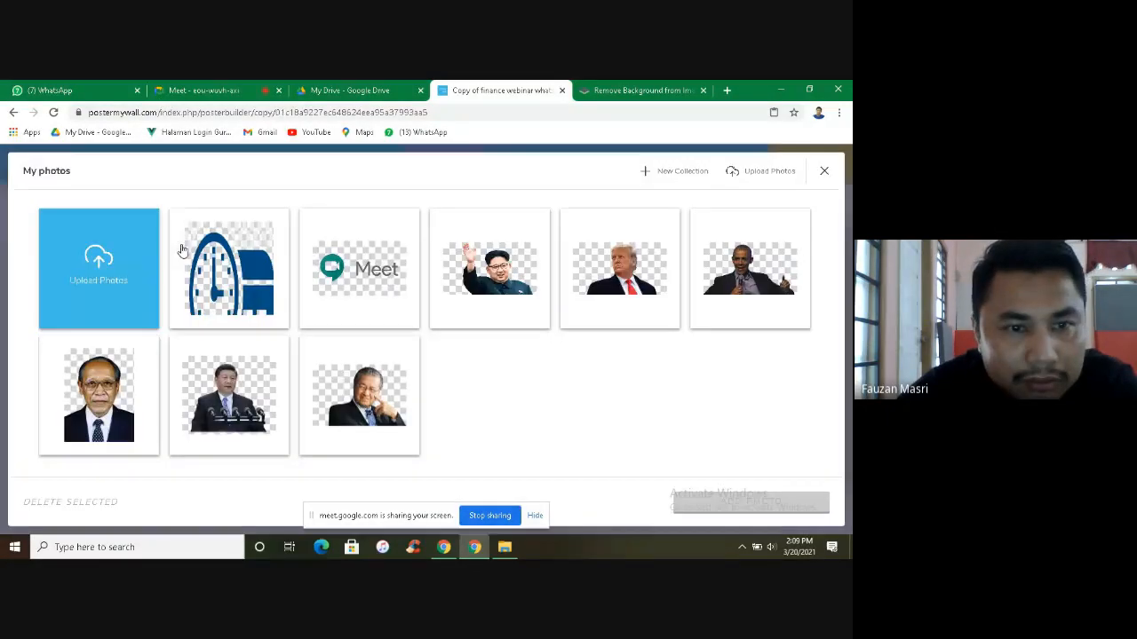
click(106, 262)
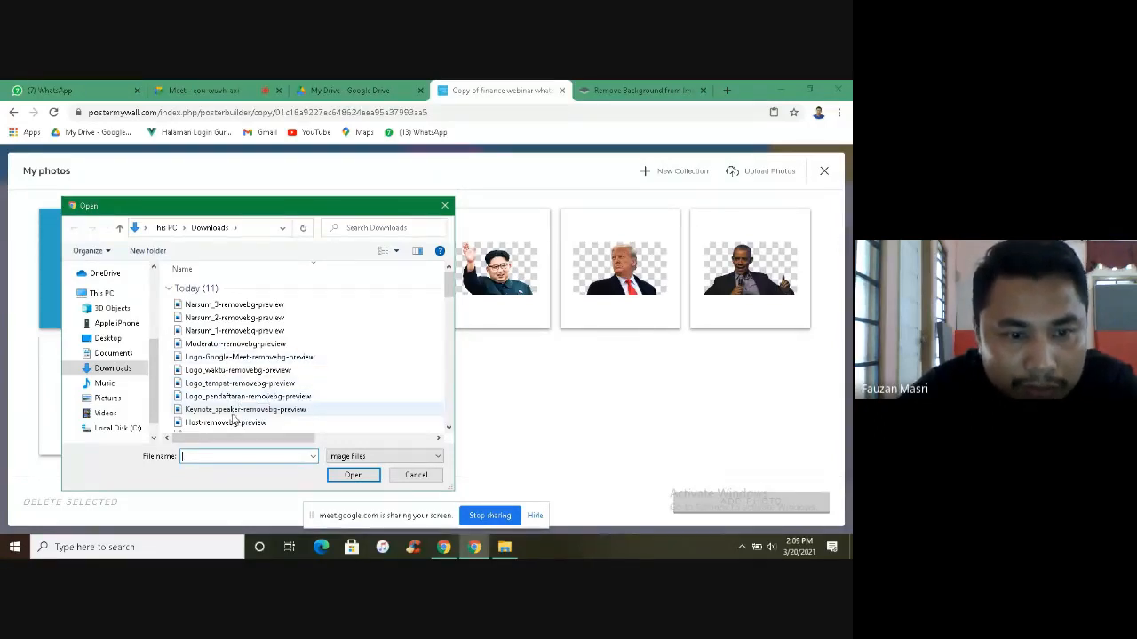
click(251, 397)
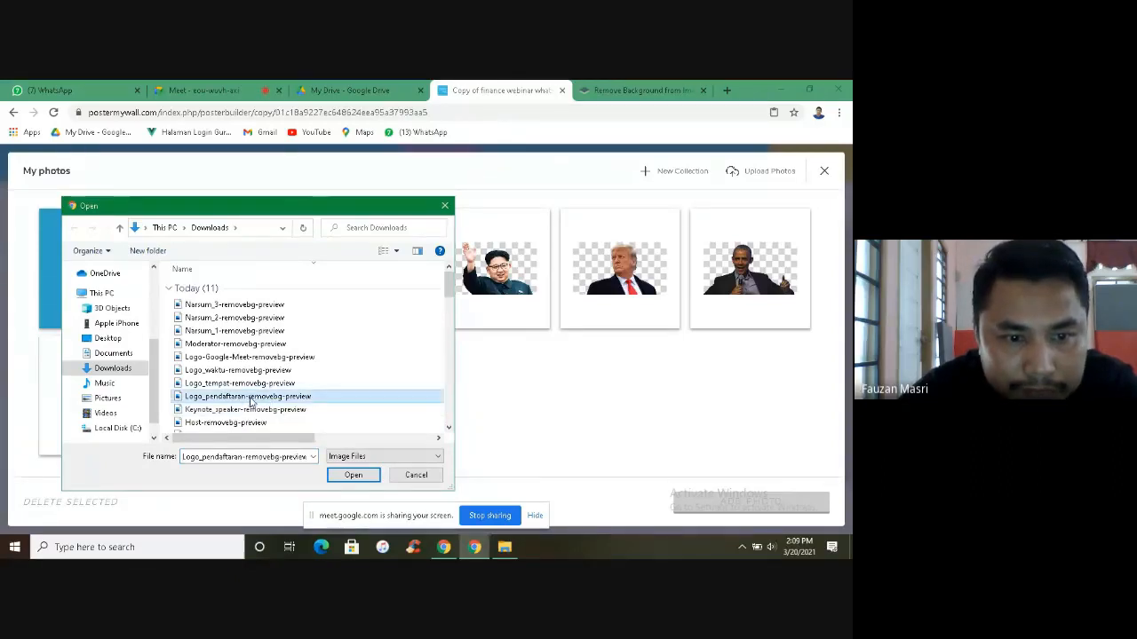
click(346, 475)
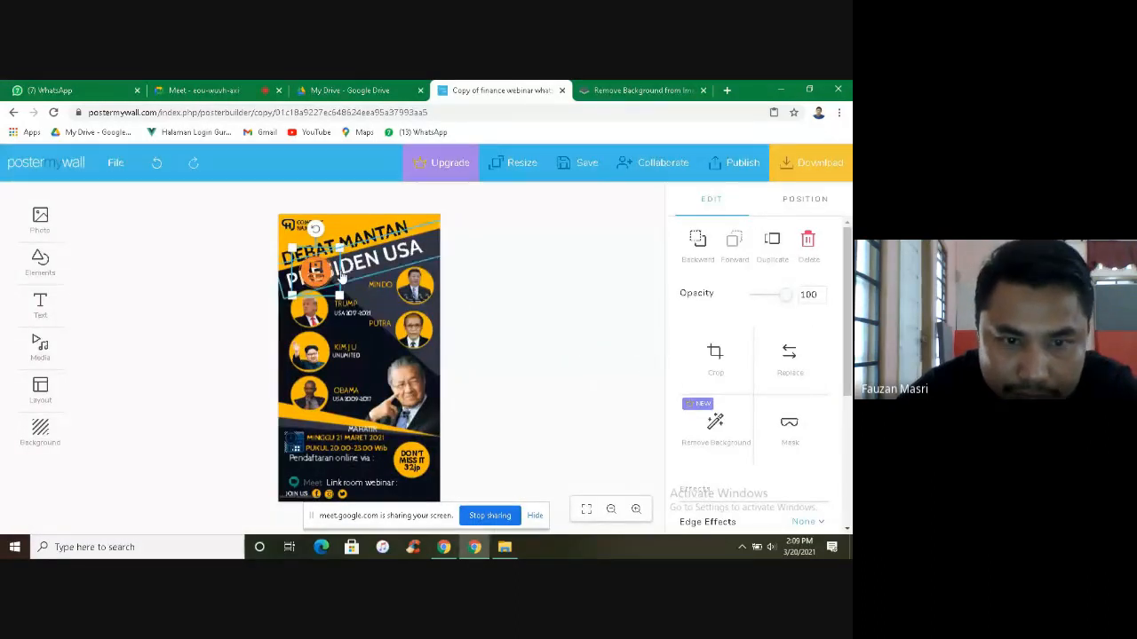
drag(316, 271, 384, 462)
click(334, 461)
click(293, 463)
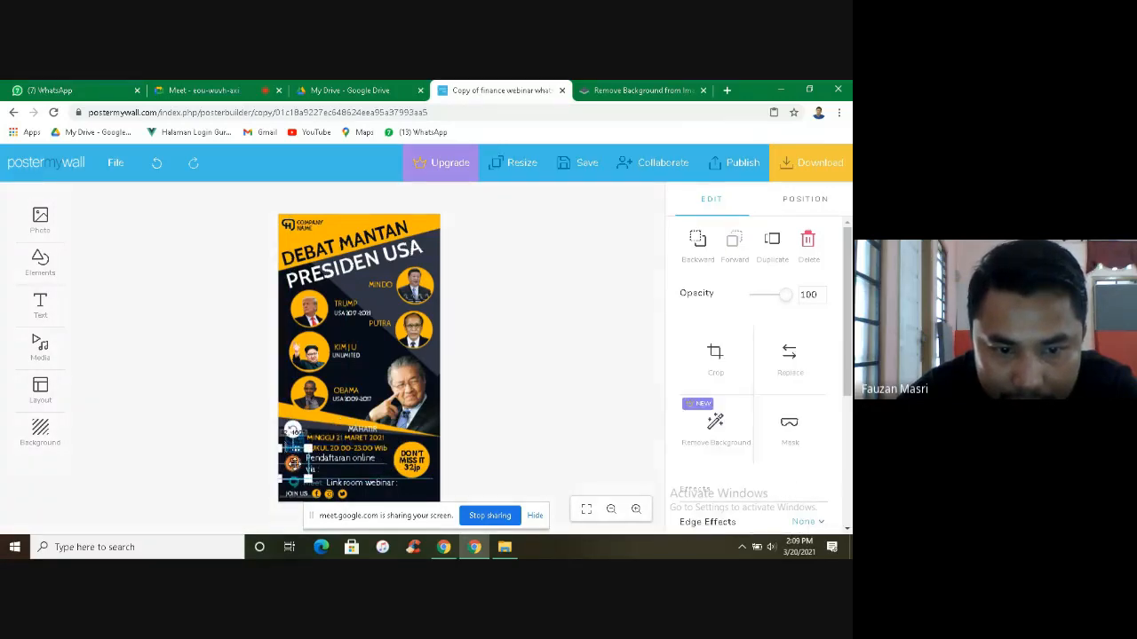
click(481, 419)
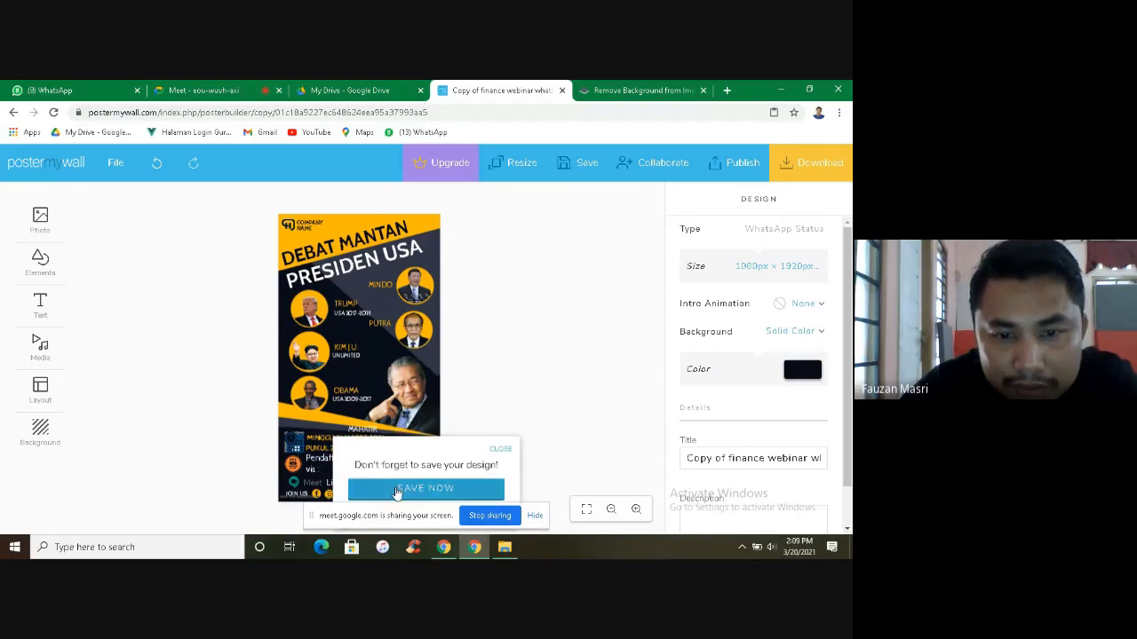
Step: Save the poster design and dismiss the save confirmation
click(401, 491)
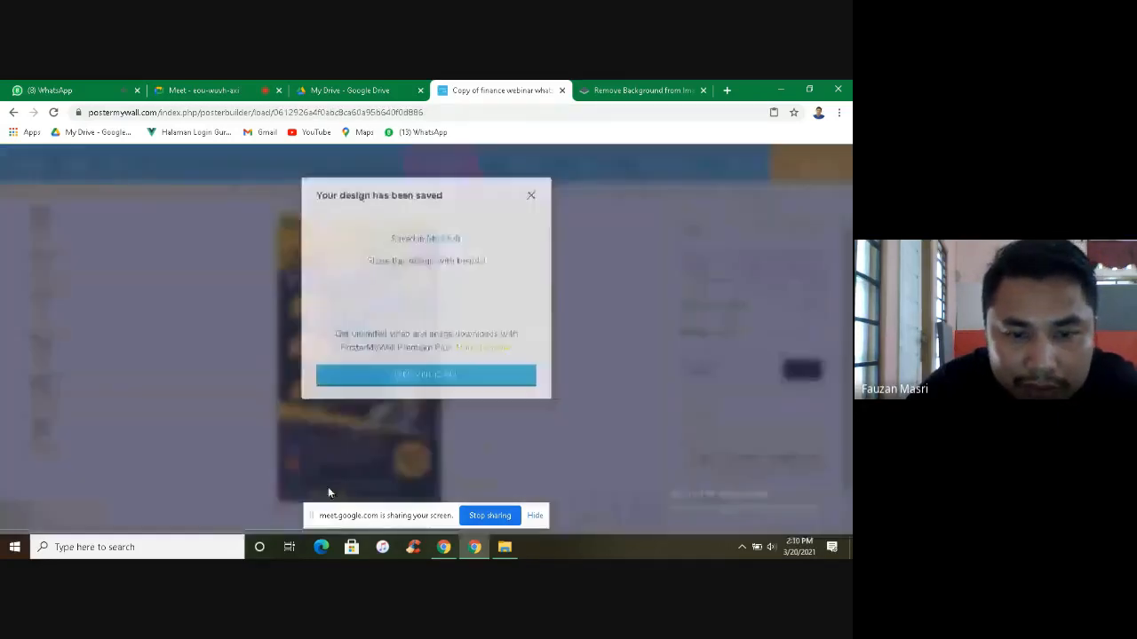
click(530, 247)
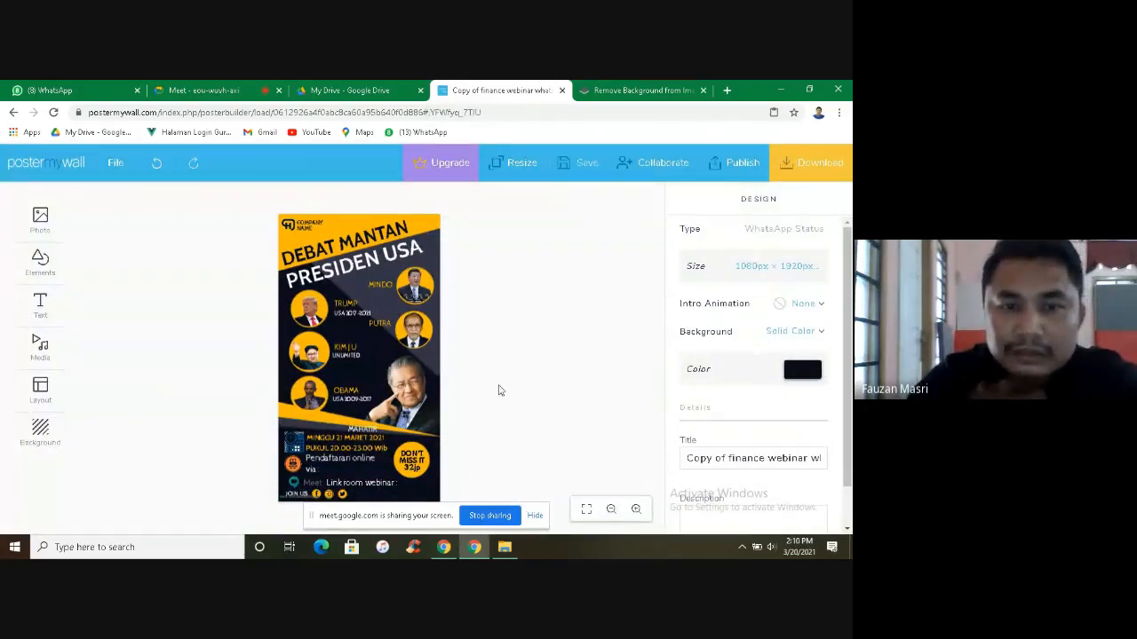
Step: Shift the company name text right, away from the logo, and replace its wording with "IGI KABUPATEN NATUNA"
click(305, 230)
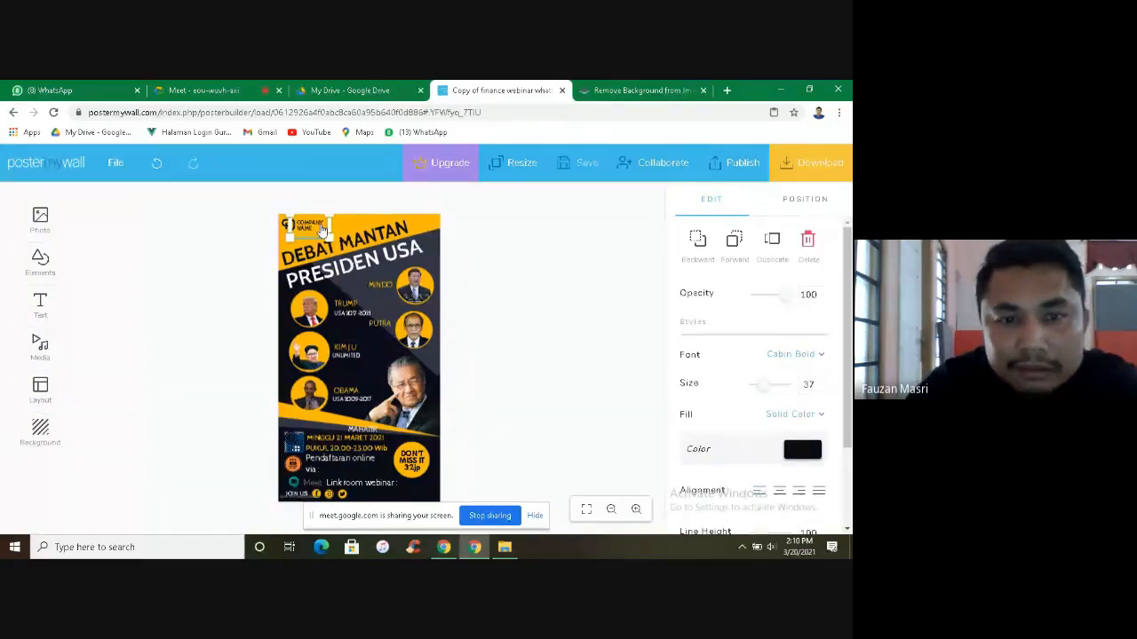
drag(312, 232, 328, 232)
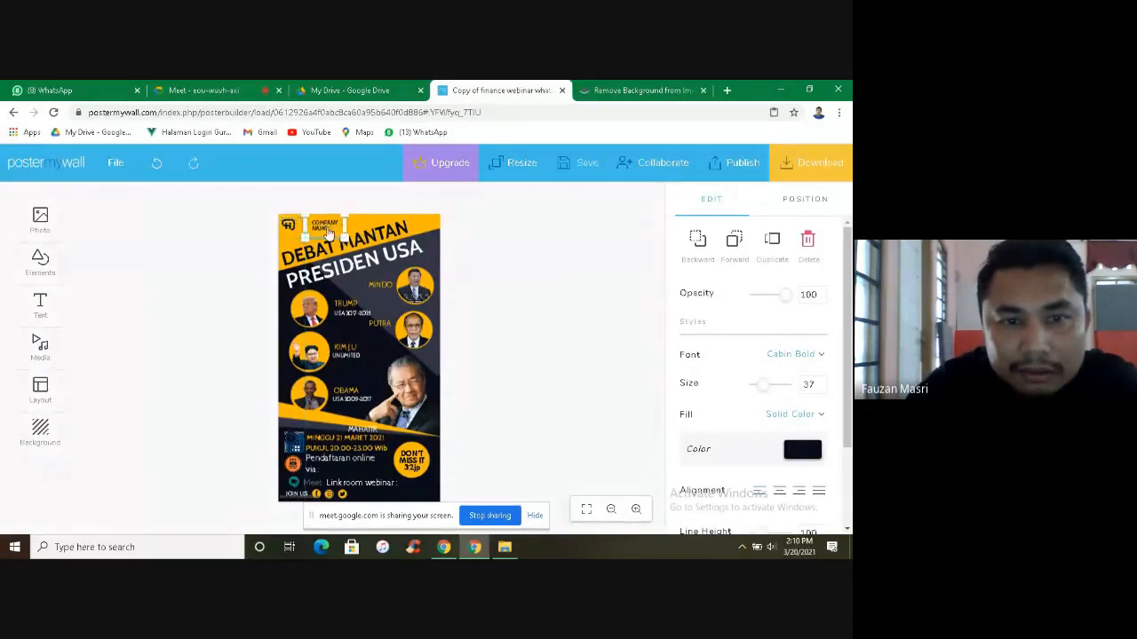
click(333, 234)
key(BackSpace)
key(BackSpace)
key(BackSpace)
key(BackSpace)
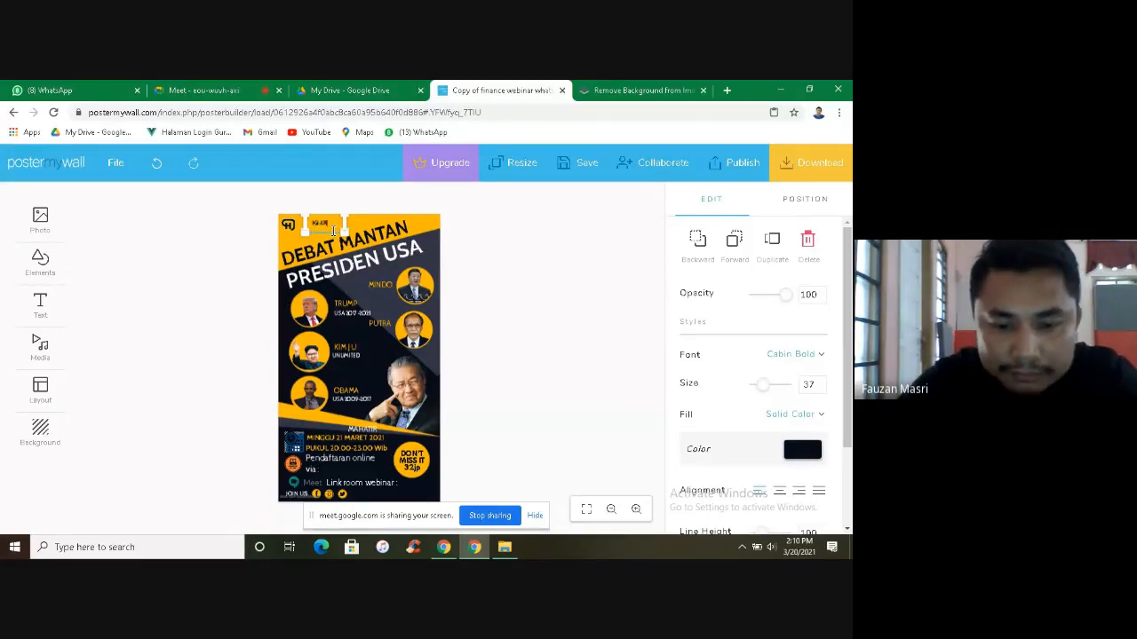
text(IGI KABUPATEN NATUNA)
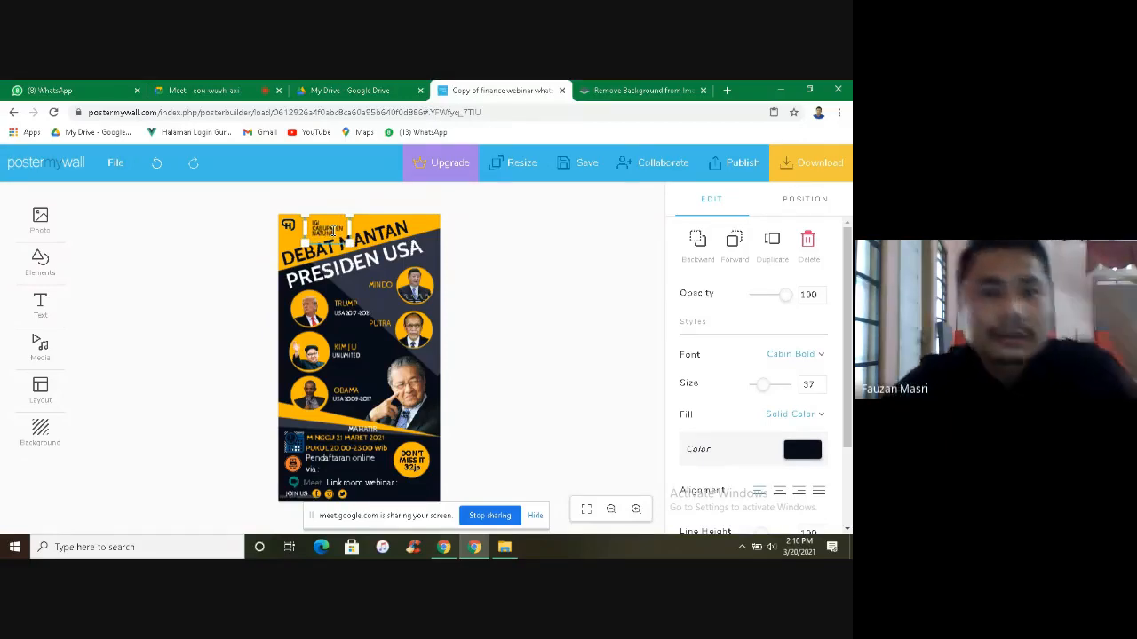
Step: Widen the "IGI KABUPATEN NATUNA" text box and set its font size to 50
drag(351, 228, 375, 228)
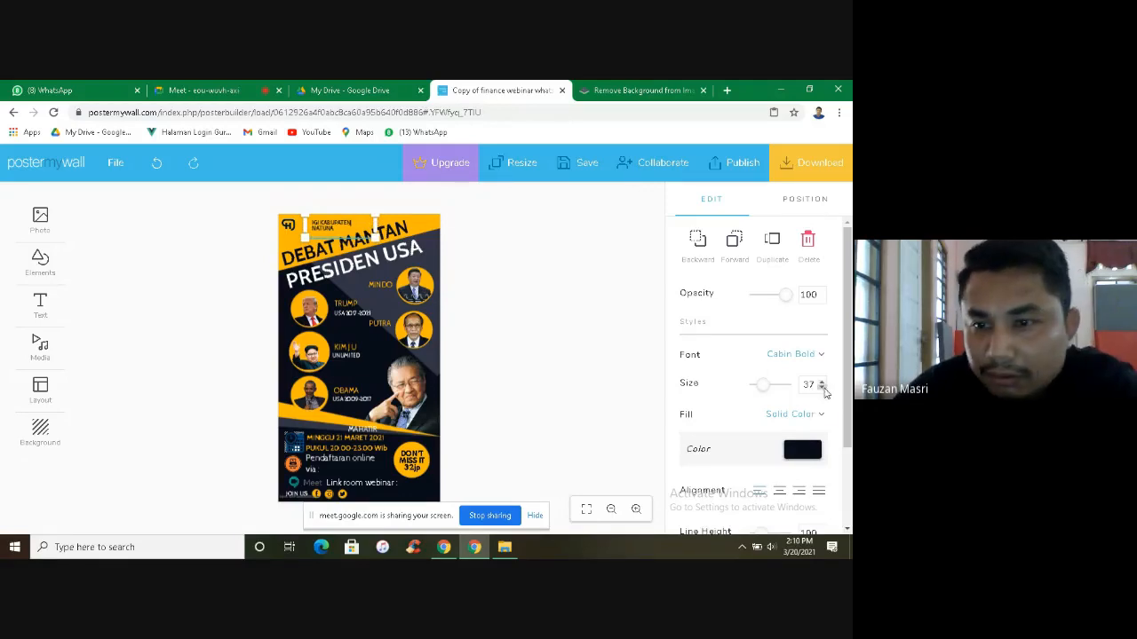
click(822, 389)
click(823, 389)
click(823, 389)
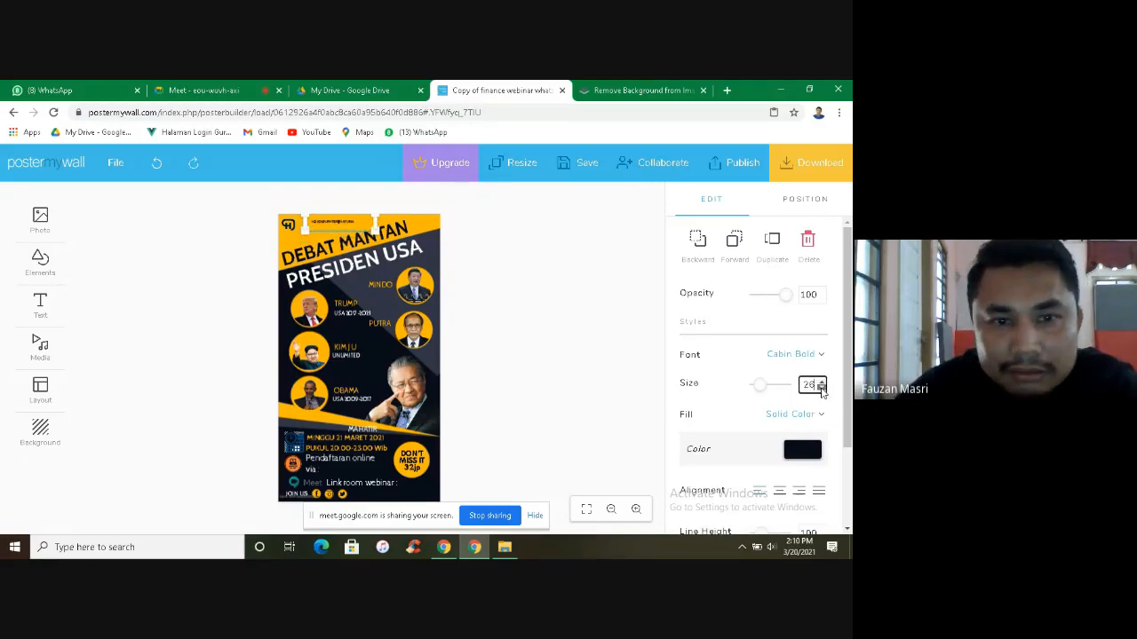
drag(763, 390, 768, 392)
click(560, 356)
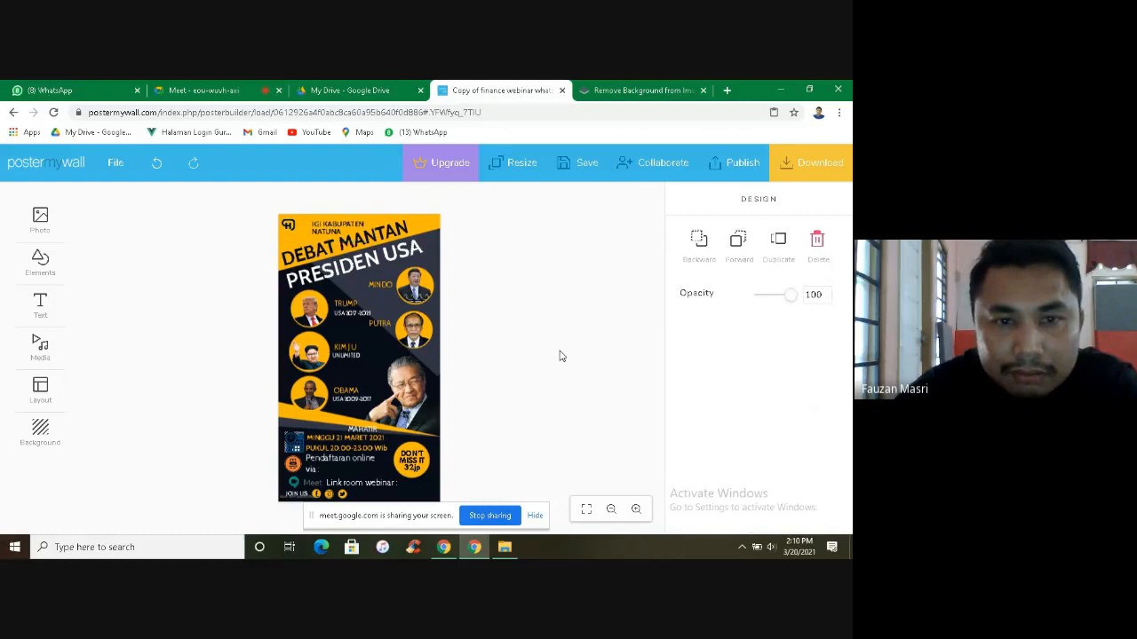
click(340, 233)
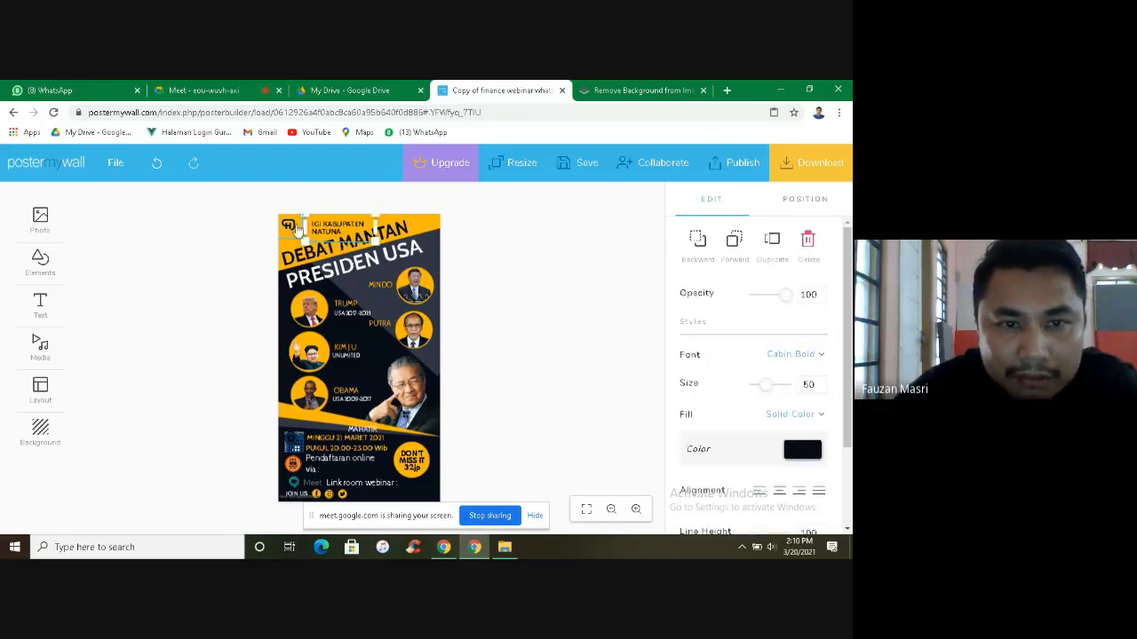
Step: Replace the template's company logo with the uncropped Logo_IGI_Natuna-removebg-preview image from Downloads
click(297, 229)
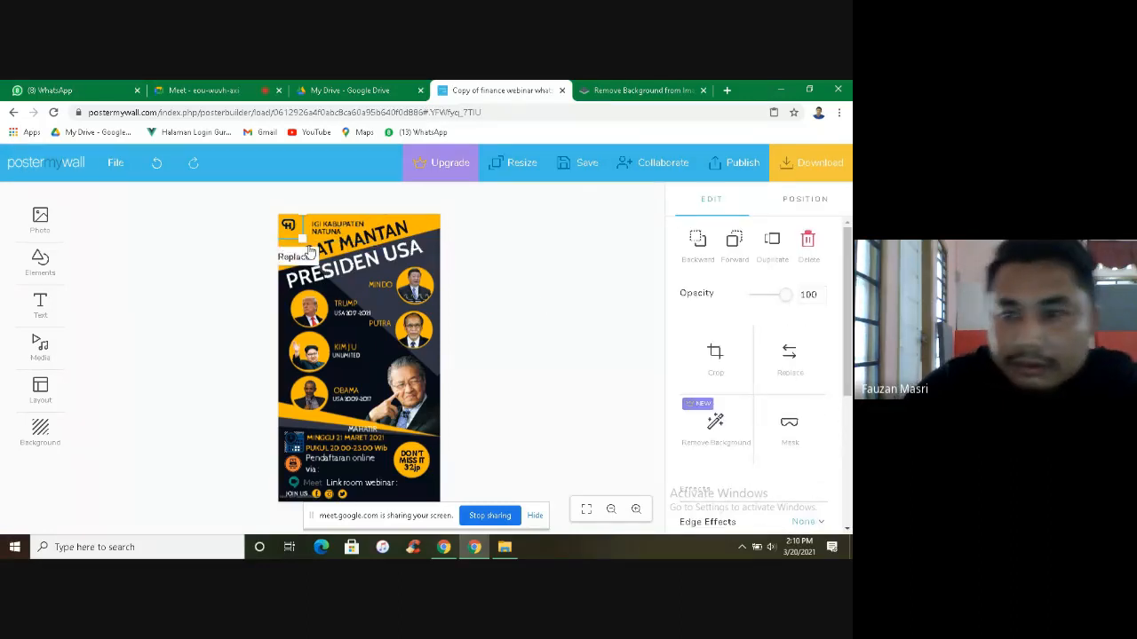
click(789, 355)
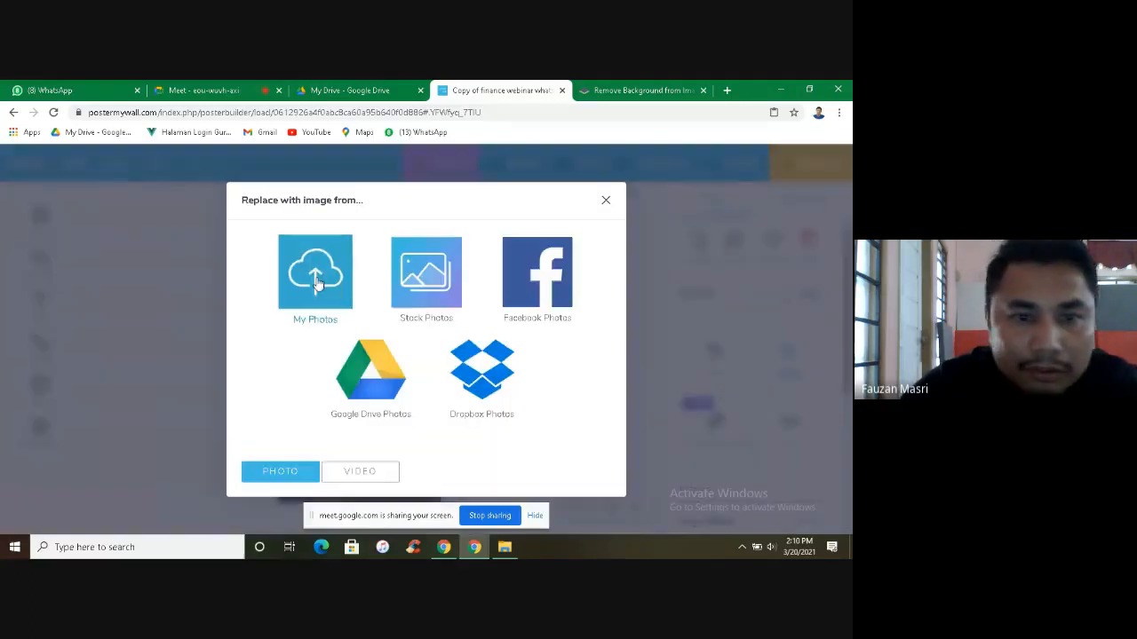
click(315, 269)
click(142, 315)
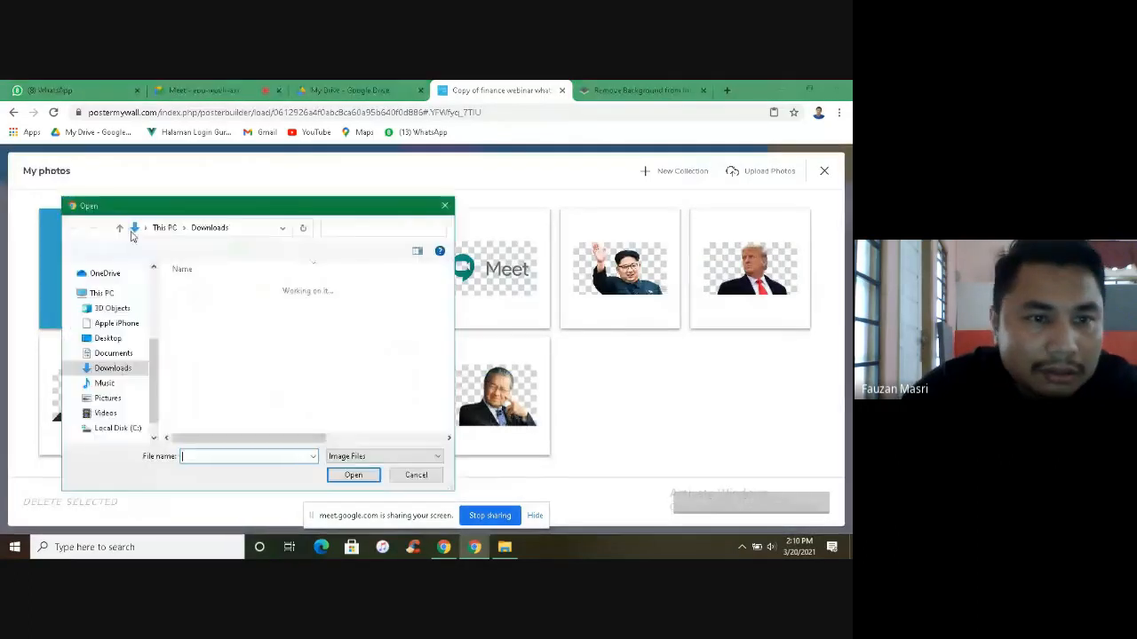
scroll(343, 337, down, 5)
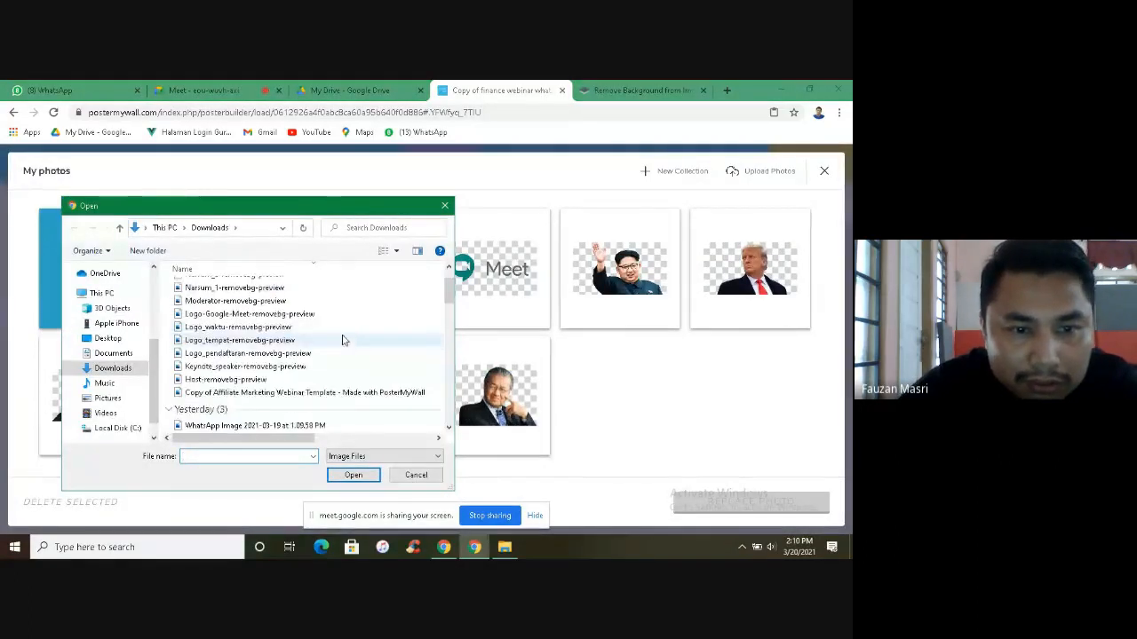
scroll(343, 340, down, 2)
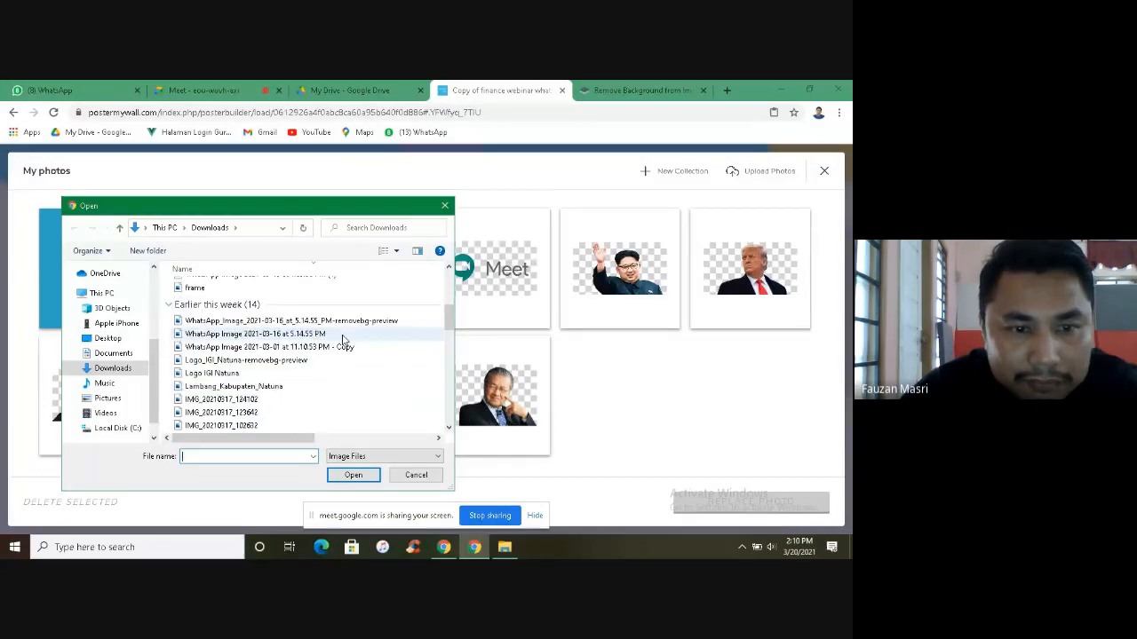
click(289, 362)
click(354, 475)
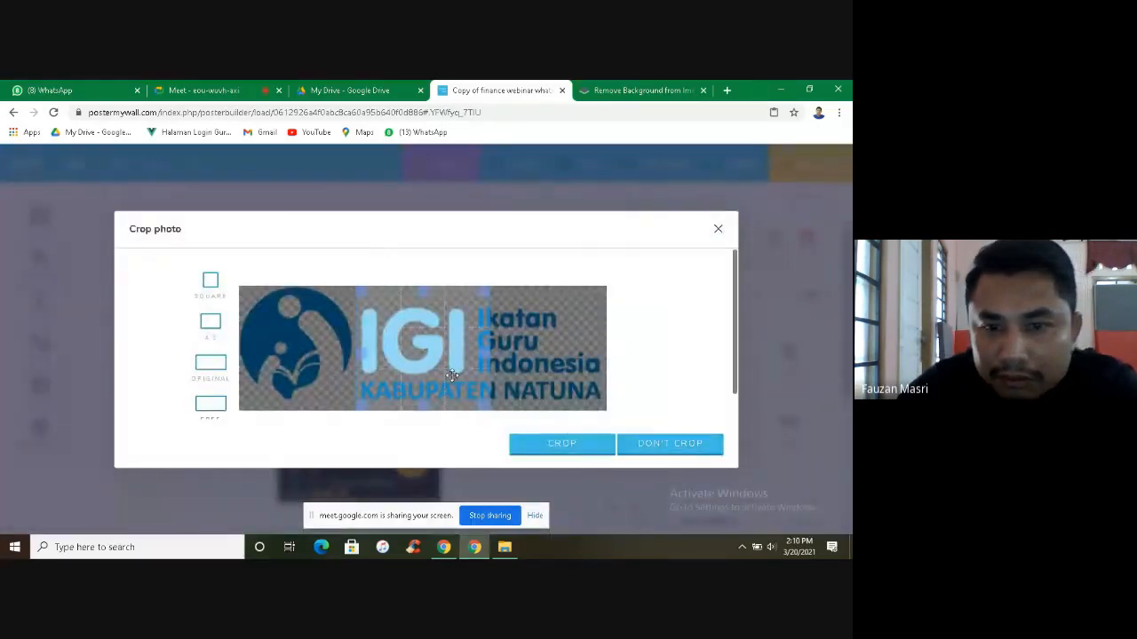
click(210, 363)
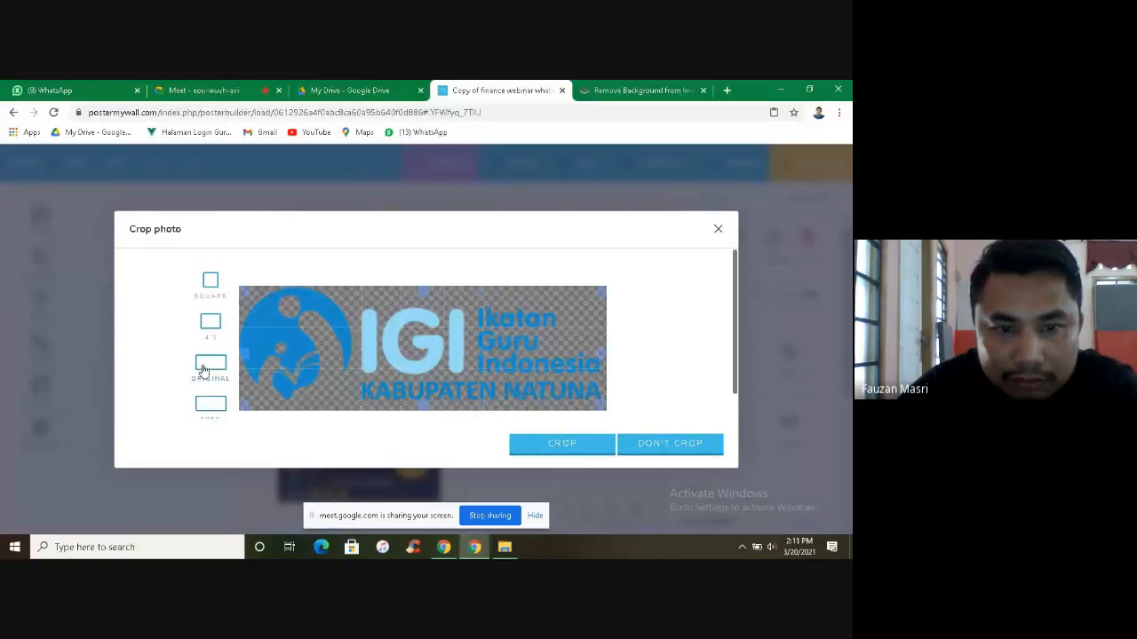
click(639, 450)
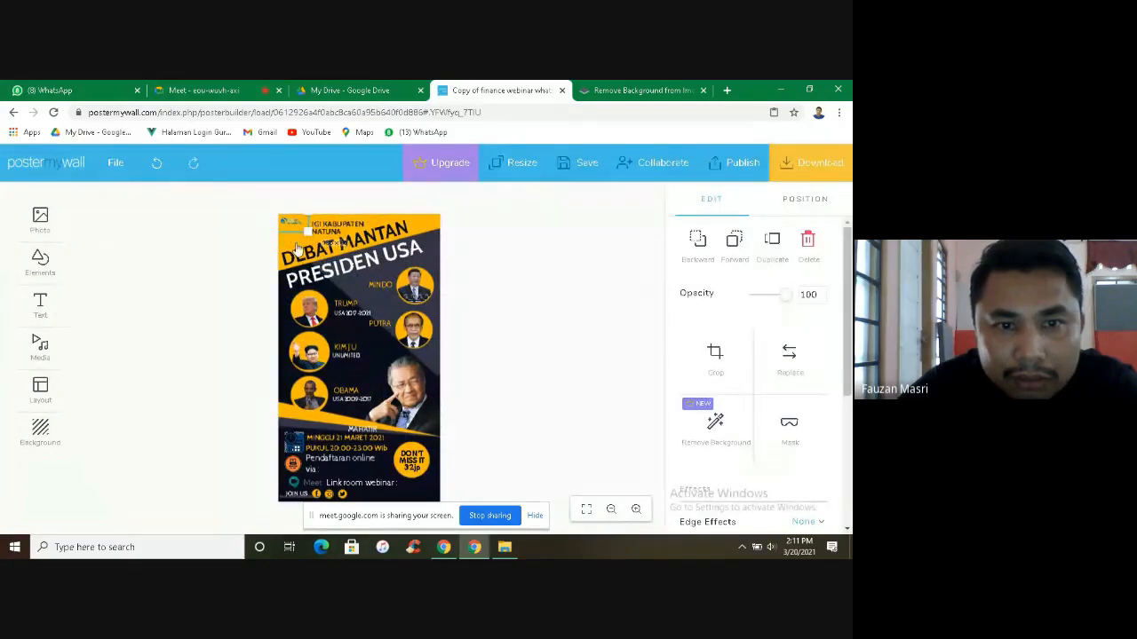
Step: Delete the "IGI KABUPATEN NATUNA" text and enlarge the IGI logo above the poster title to fill its space
click(331, 231)
key(Delete)
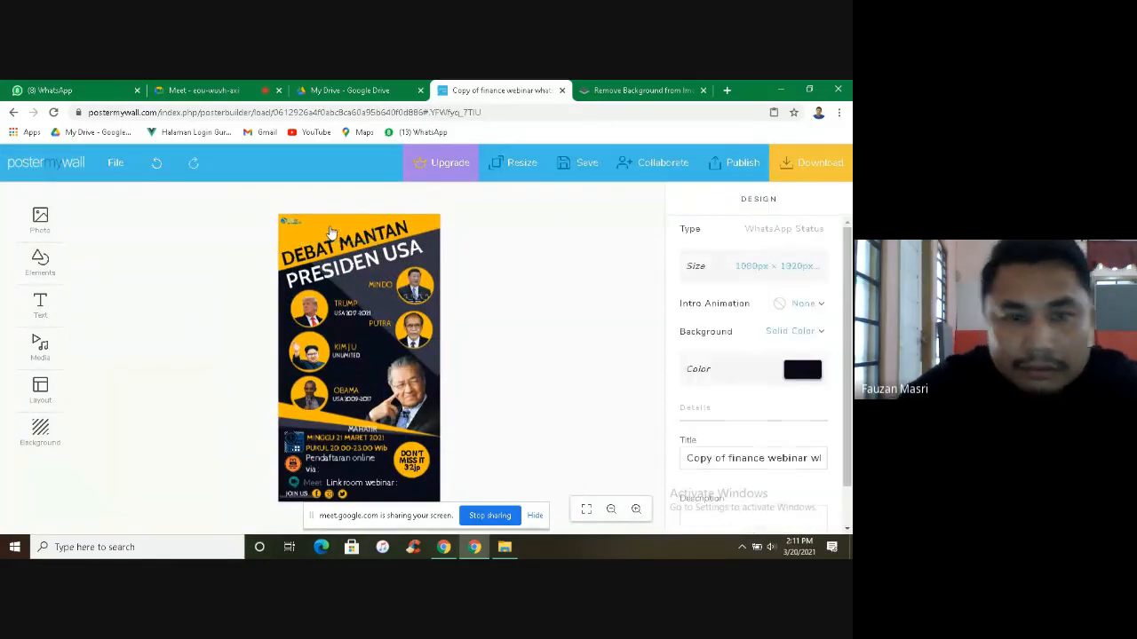
click(298, 227)
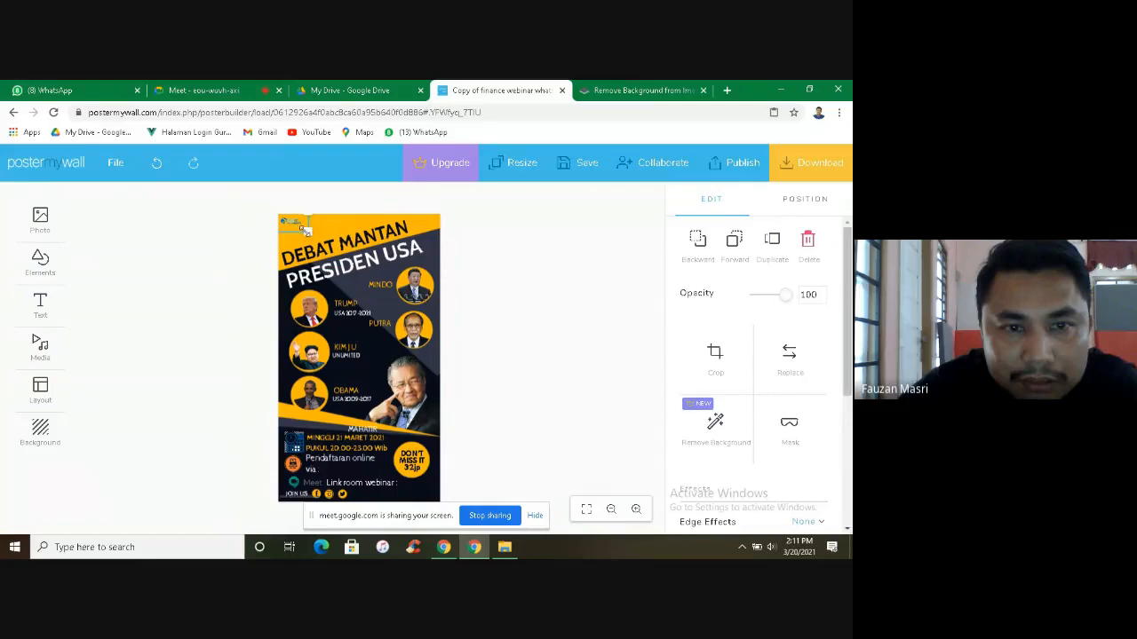
drag(333, 240, 303, 227)
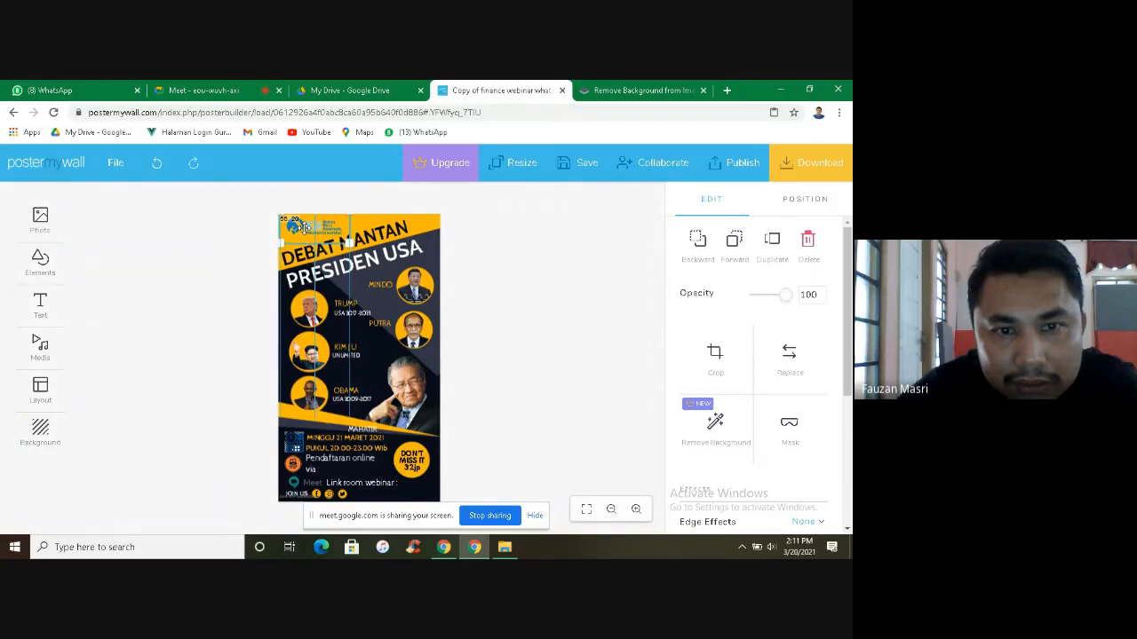
click(565, 276)
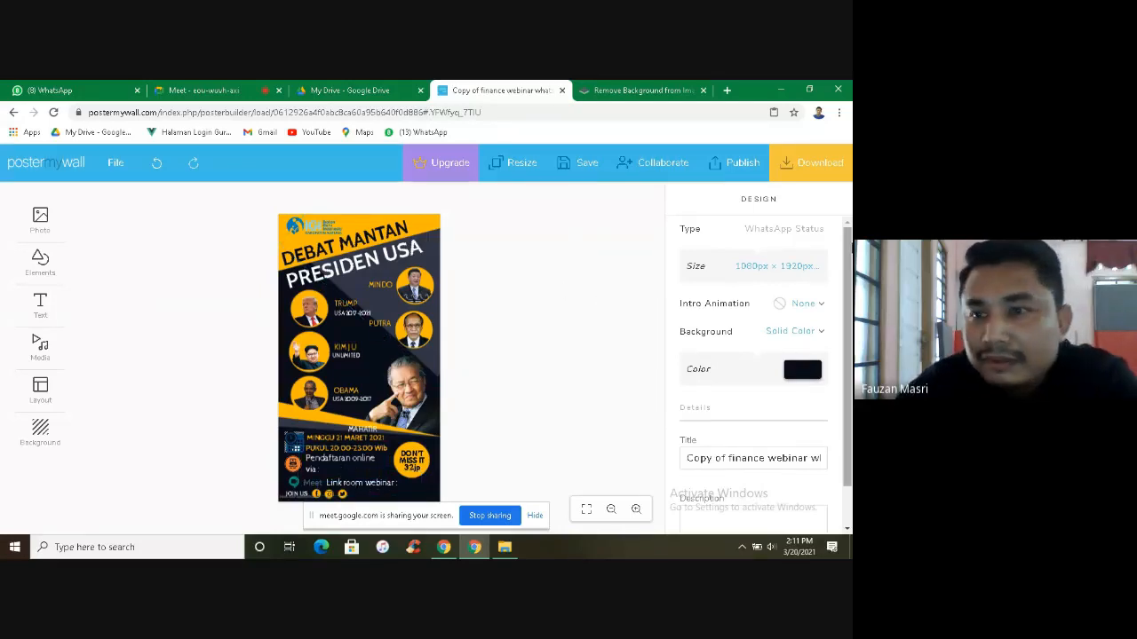
mouse_move(846, 311)
mouse_down()
mouse_move(846, 351)
mouse_move(846, 311)
mouse_up()
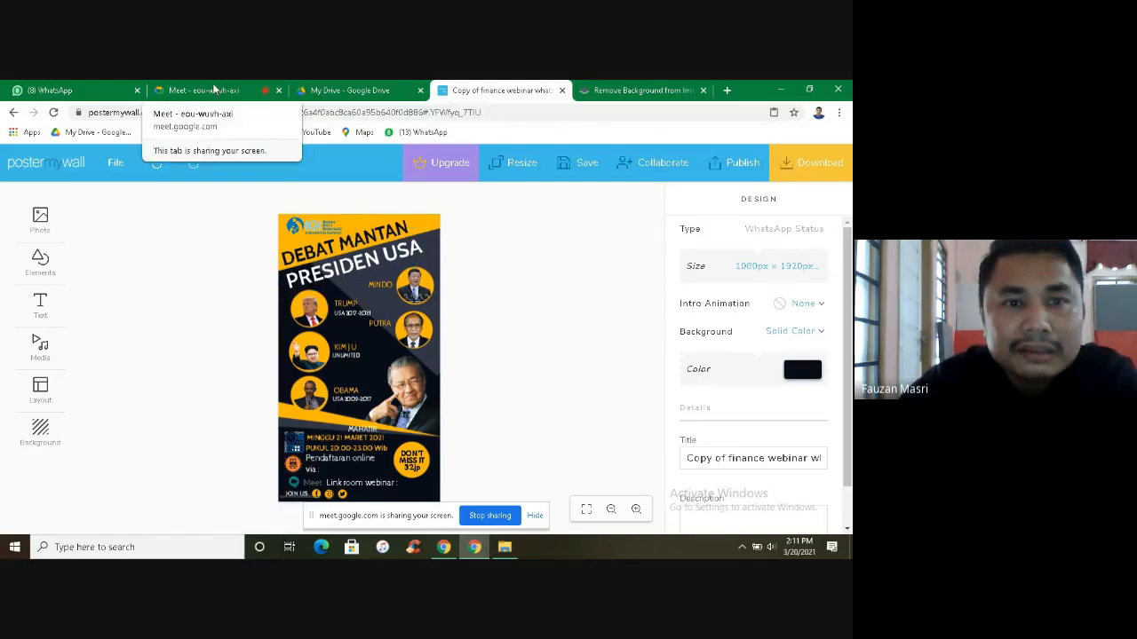
click(263, 98)
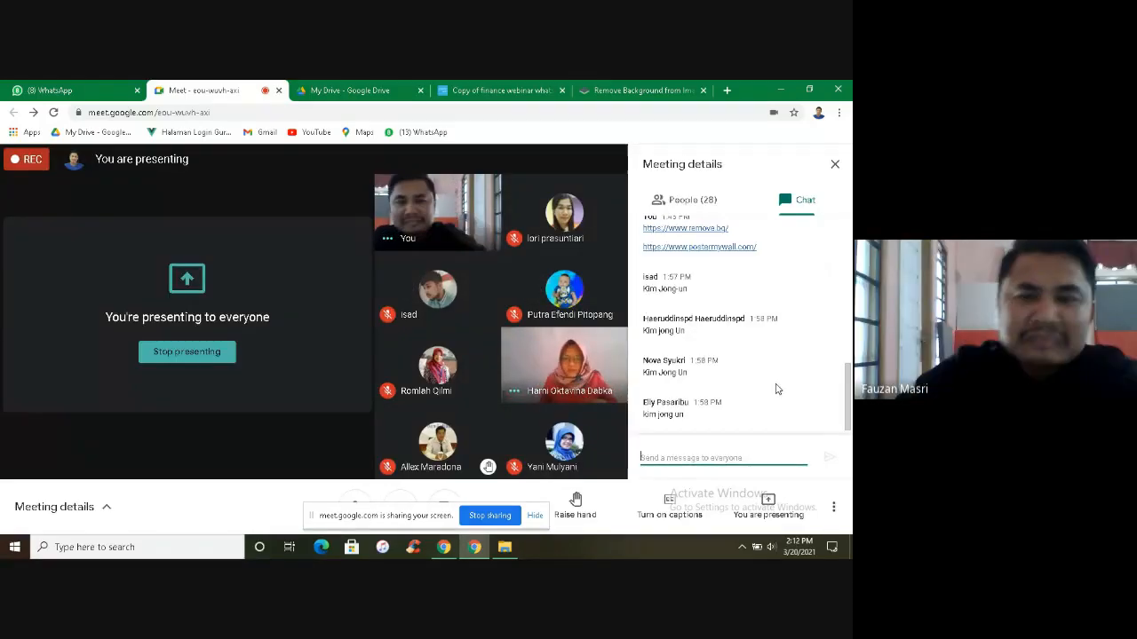
click(484, 89)
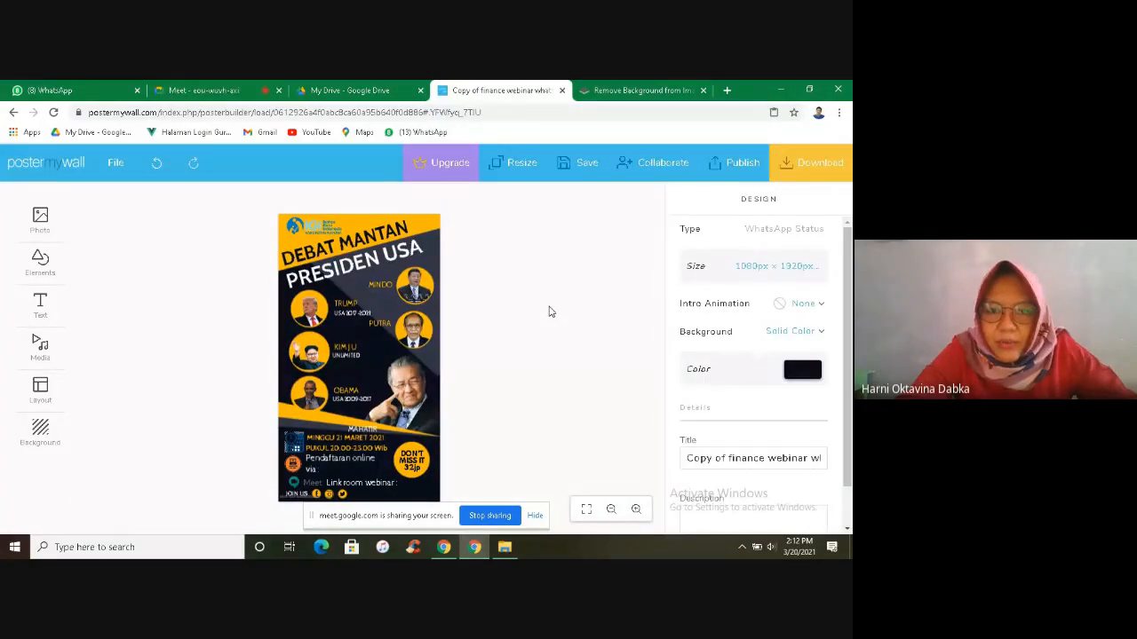
click(209, 89)
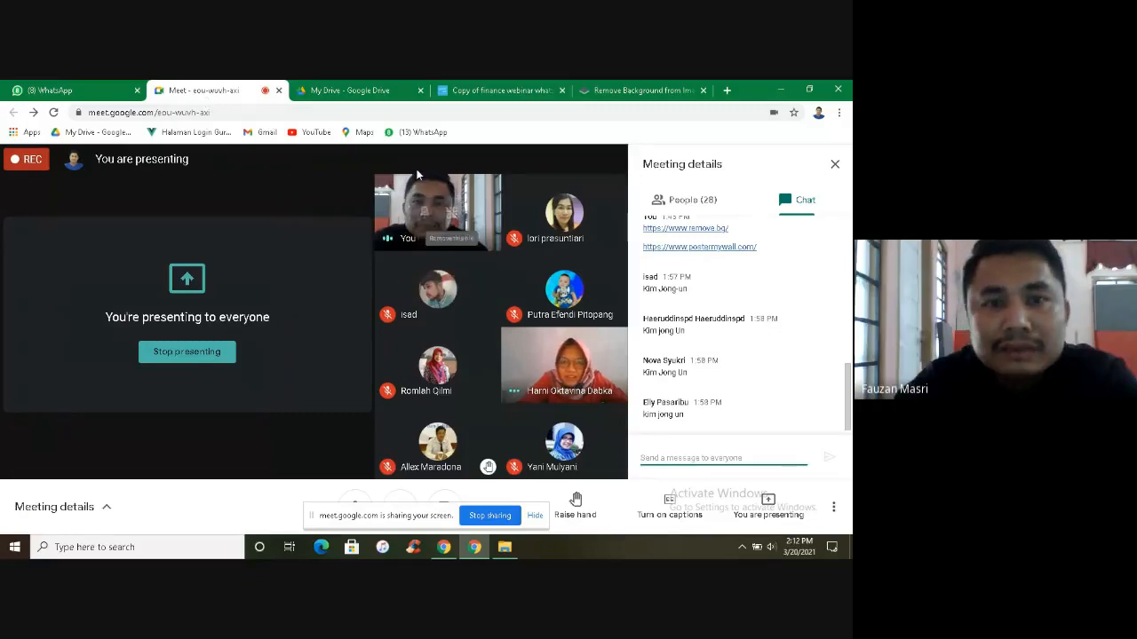
click(478, 90)
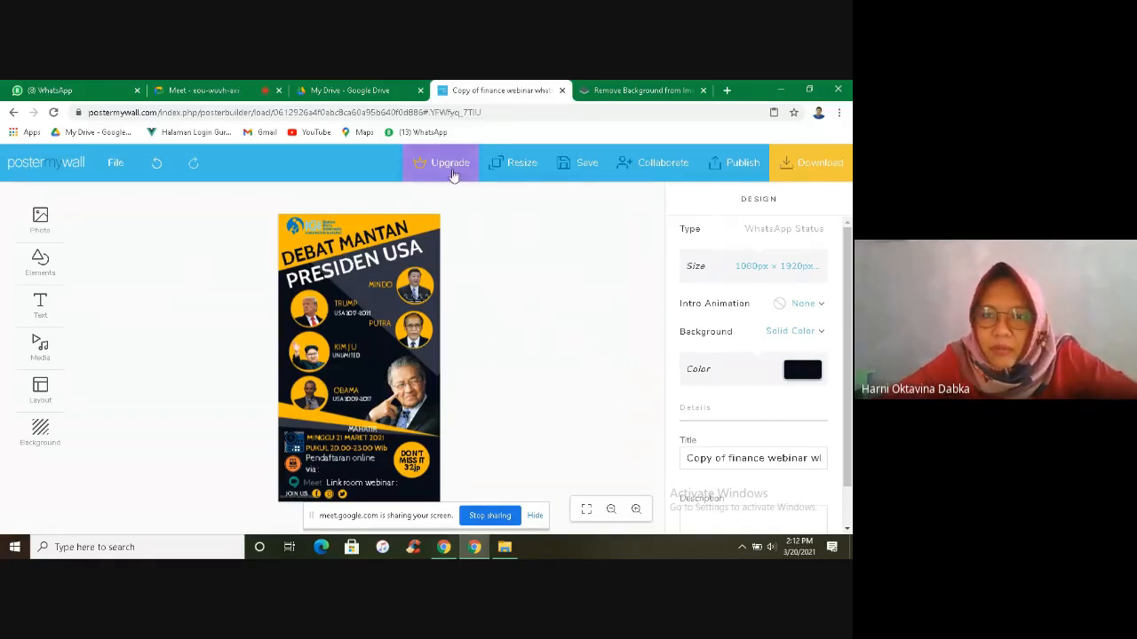
click(202, 90)
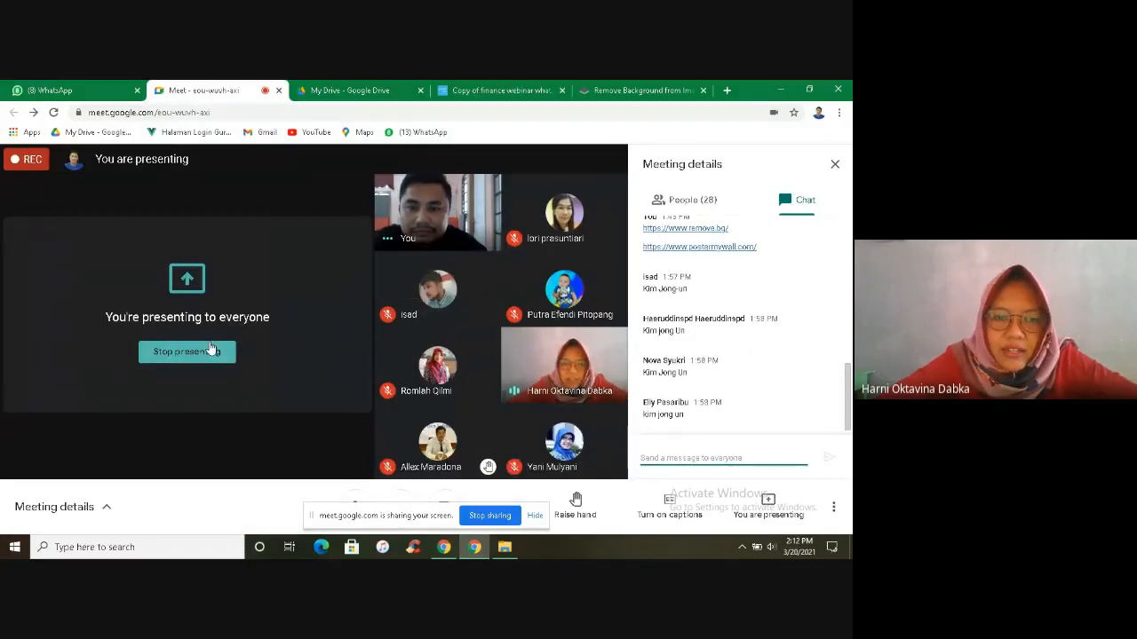
click(338, 90)
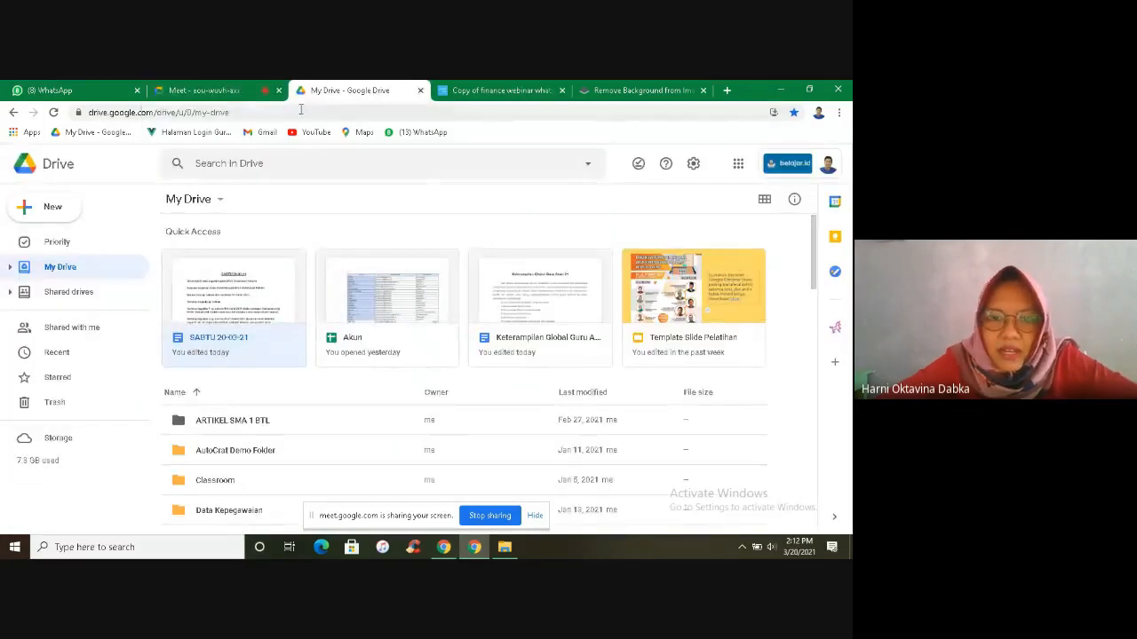
click(236, 89)
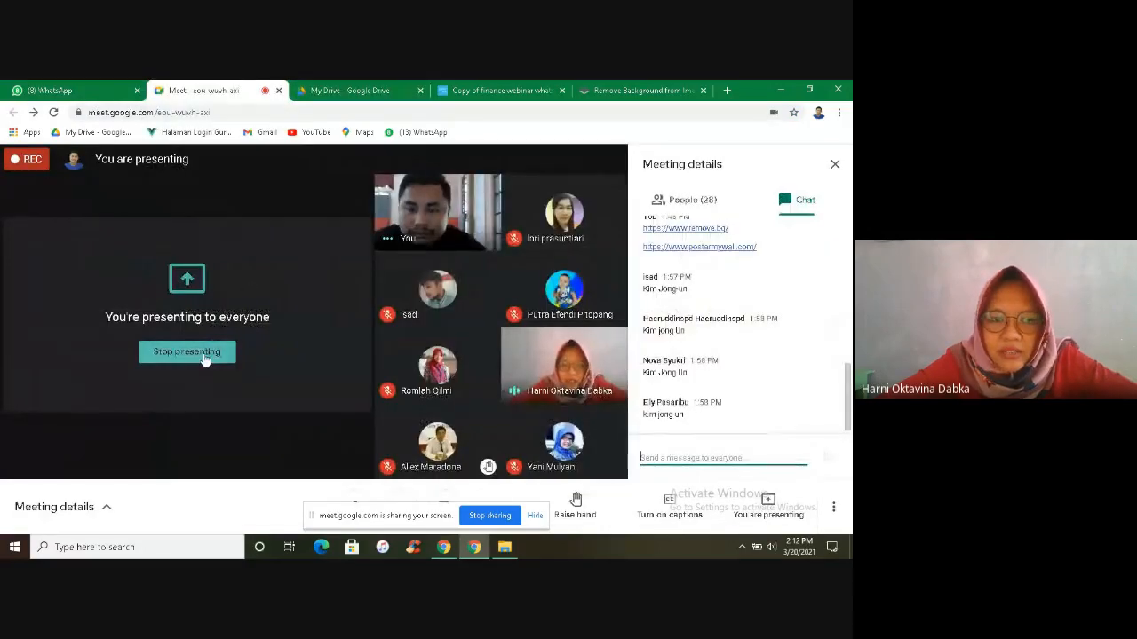
click(326, 92)
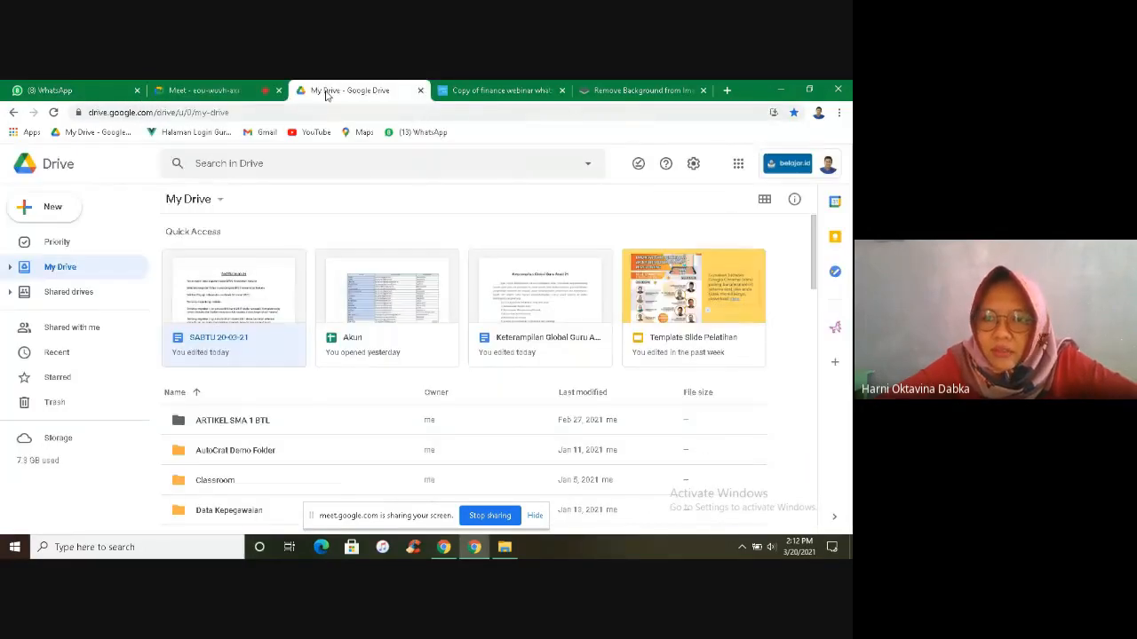
click(483, 91)
click(635, 90)
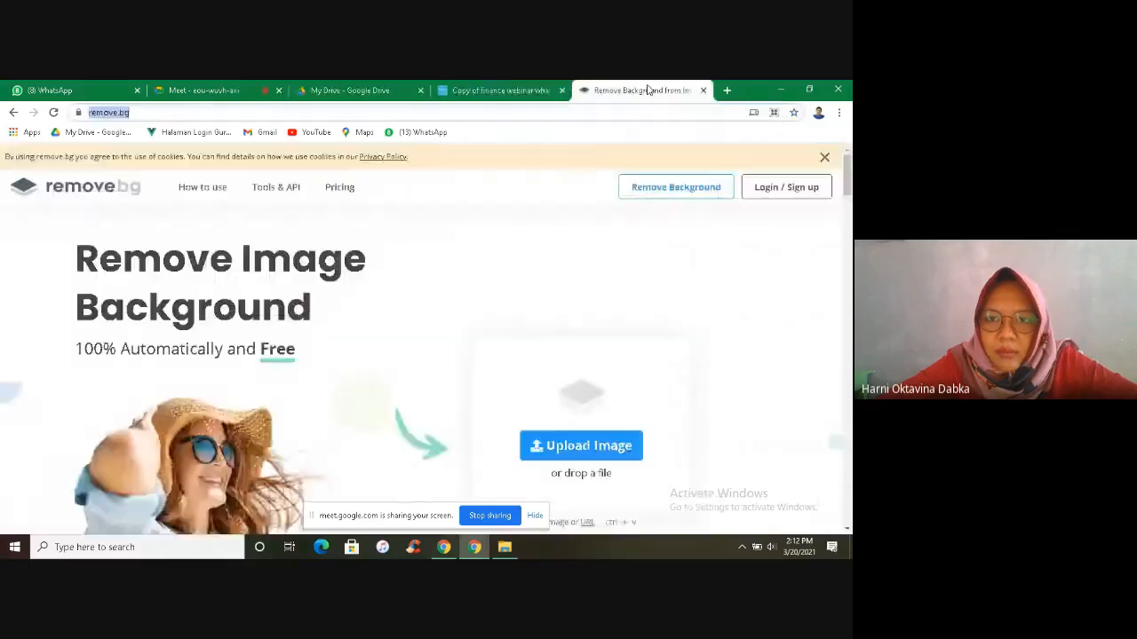
click(351, 89)
click(227, 89)
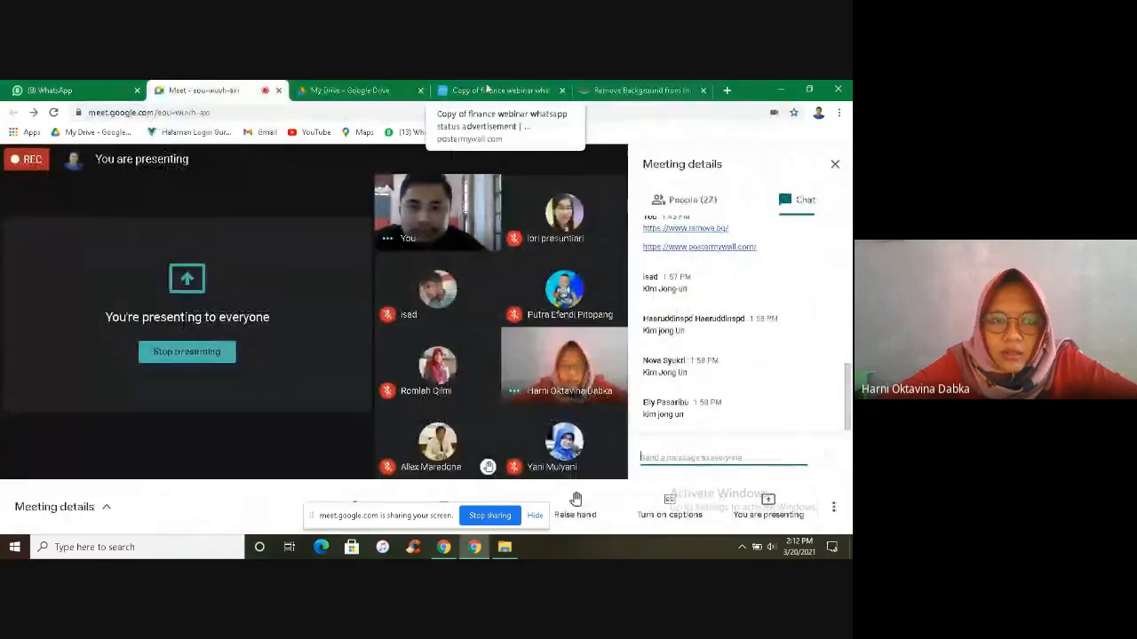
Step: Examine the poster's title and speaker portraits up close, view the whole design again, and return to the Google Meet call
click(490, 89)
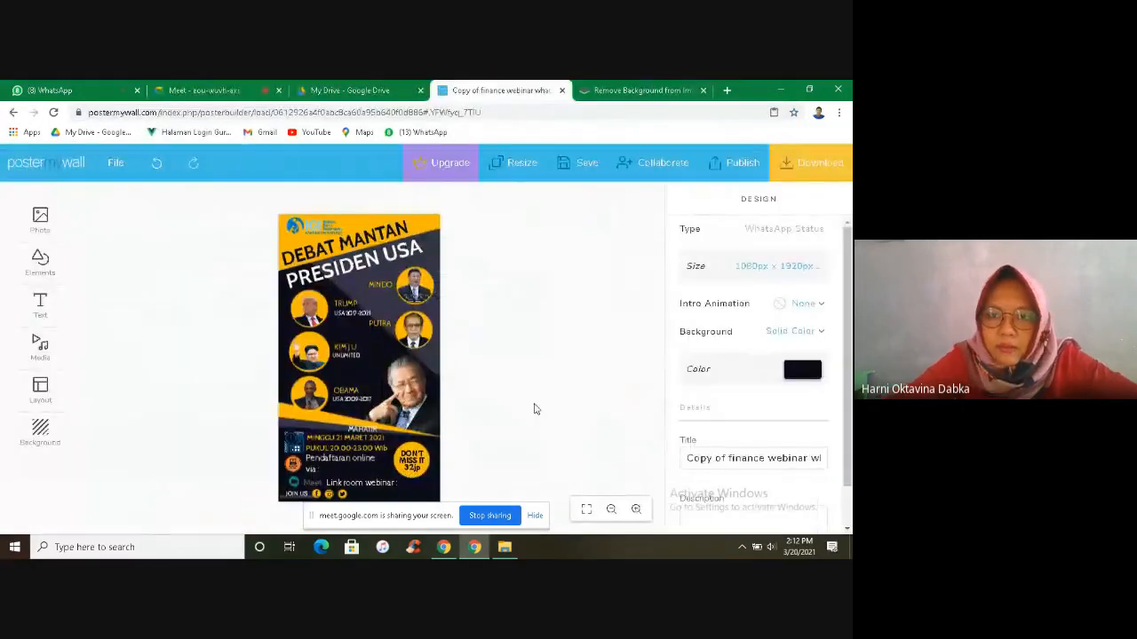
click(635, 510)
click(635, 510)
click(635, 511)
click(635, 511)
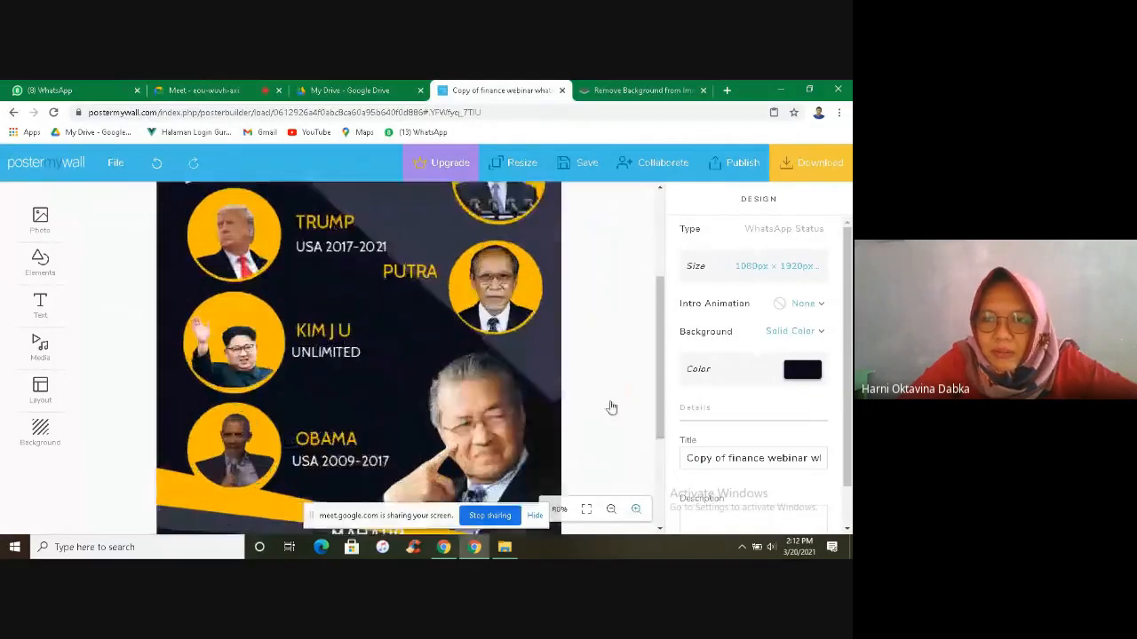
scroll(614, 394, up, 5)
scroll(613, 394, down, 6)
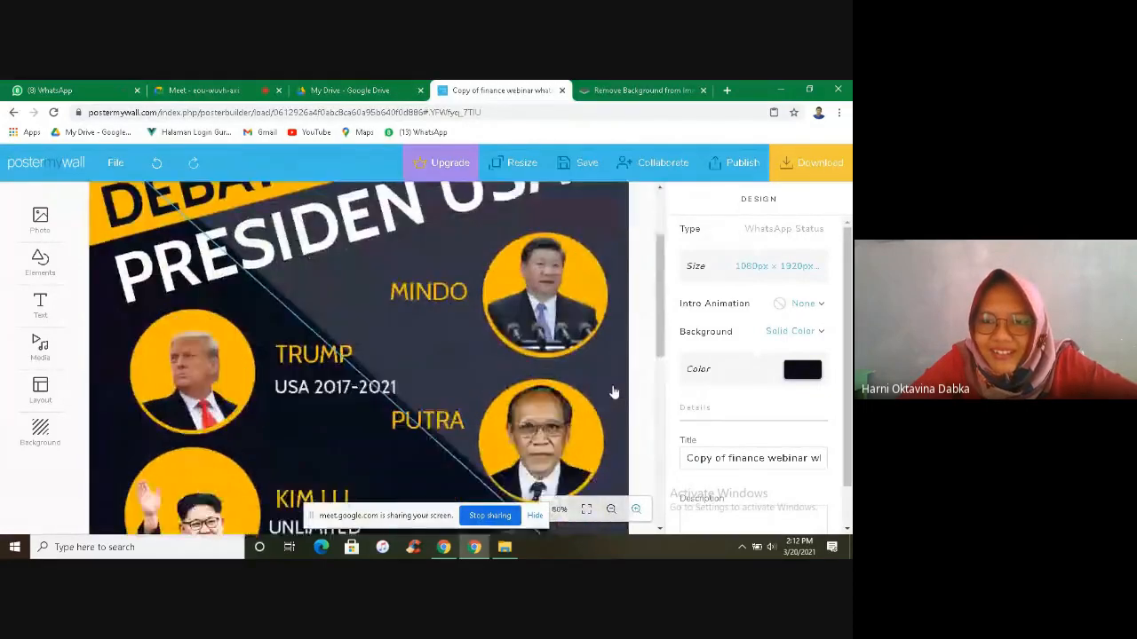
click(612, 511)
click(613, 510)
click(614, 510)
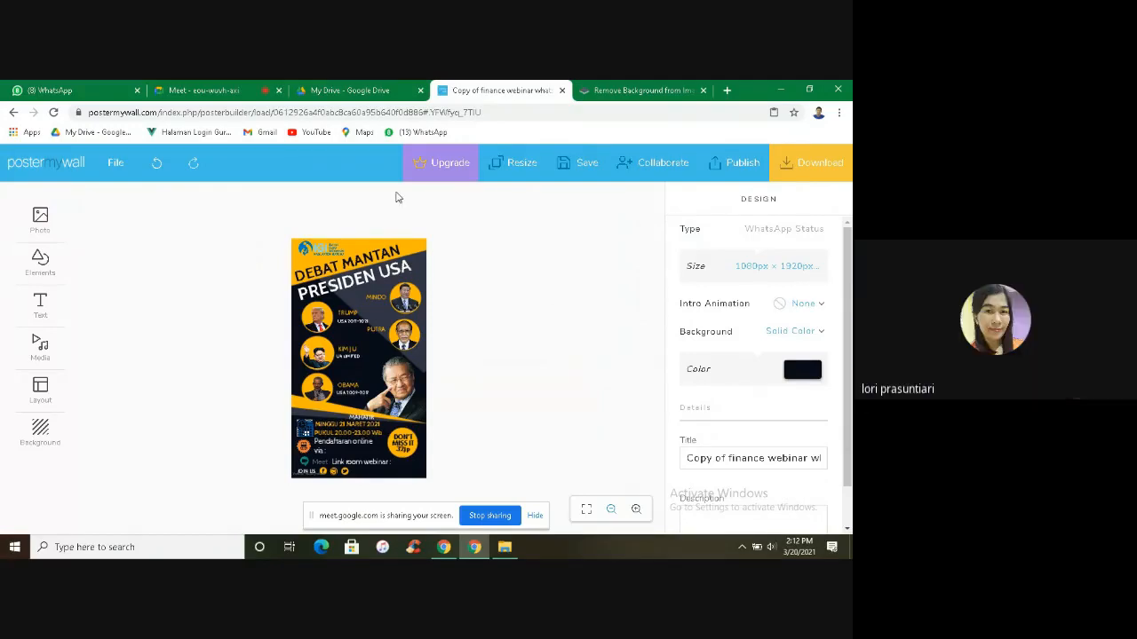
click(236, 92)
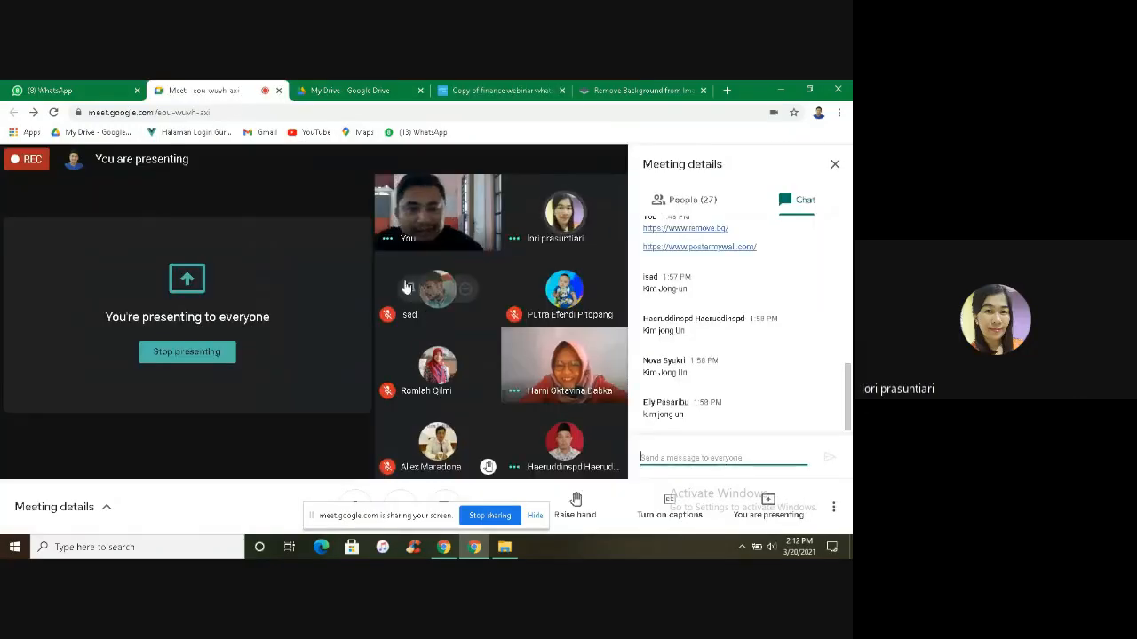
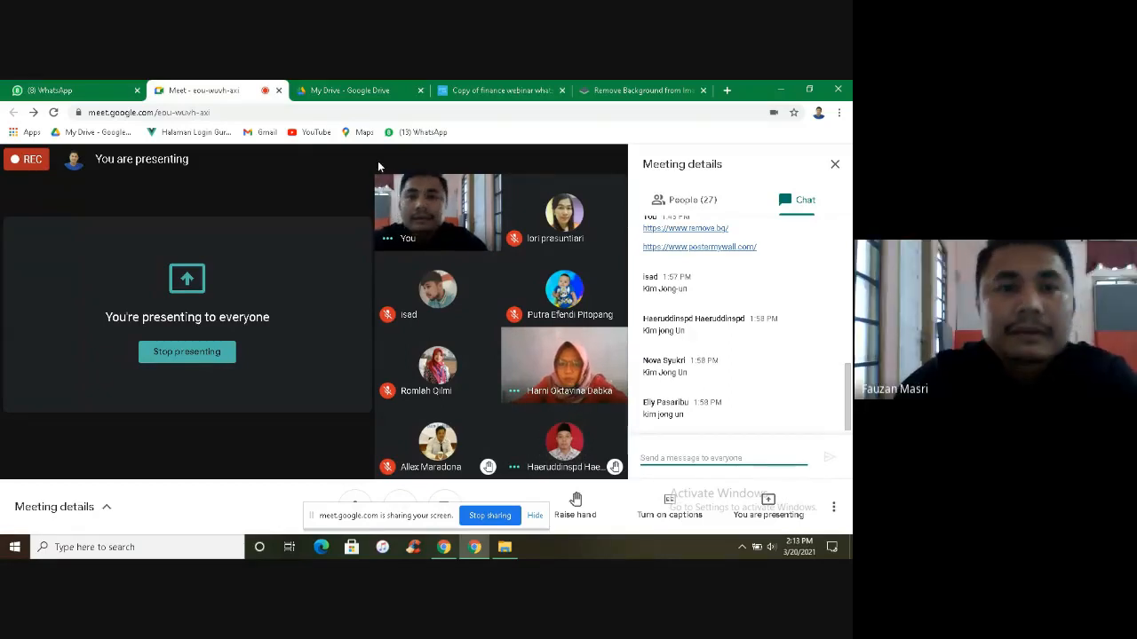
Step: Switch back to the PosterMyWall poster and try to upload the Lambang_Kabupaten_Natuna image from Downloads to My Photos
click(497, 90)
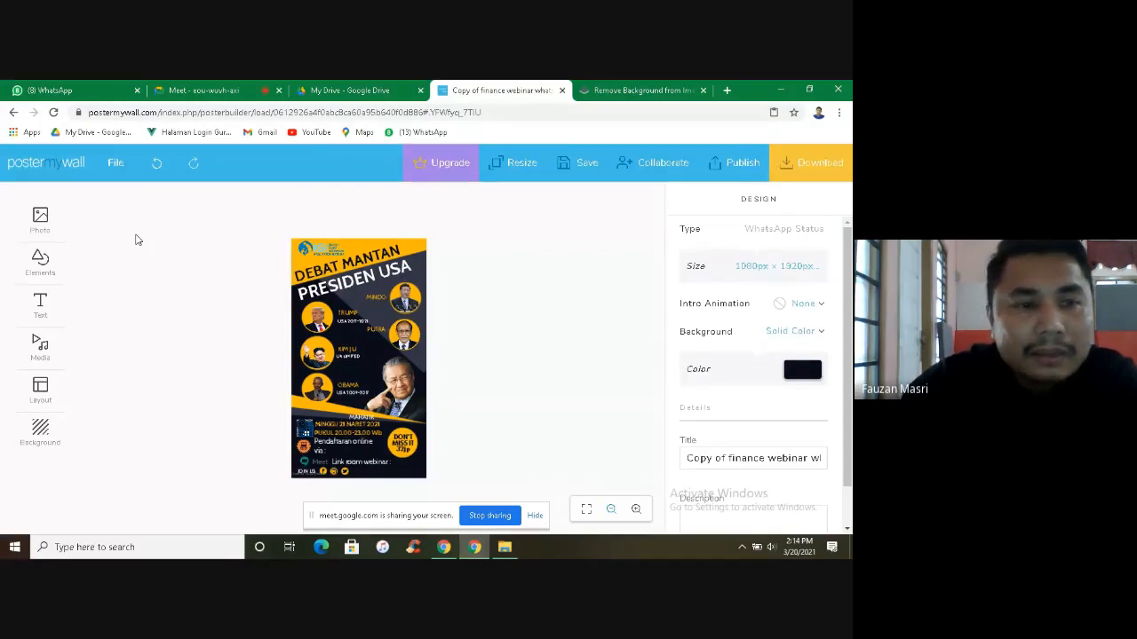
click(38, 229)
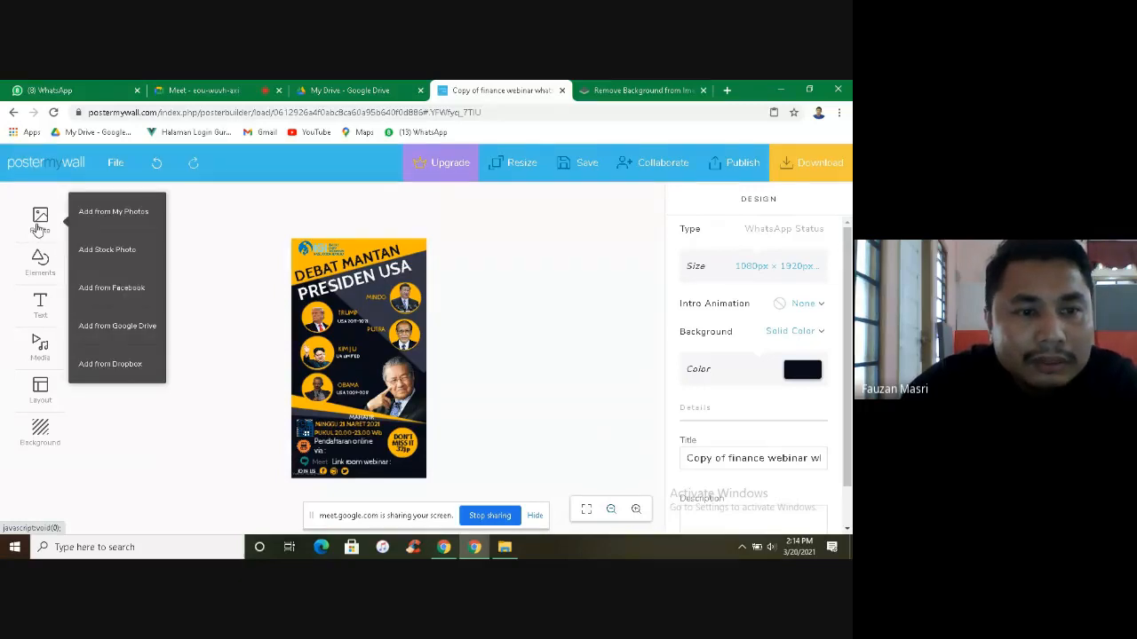
click(104, 217)
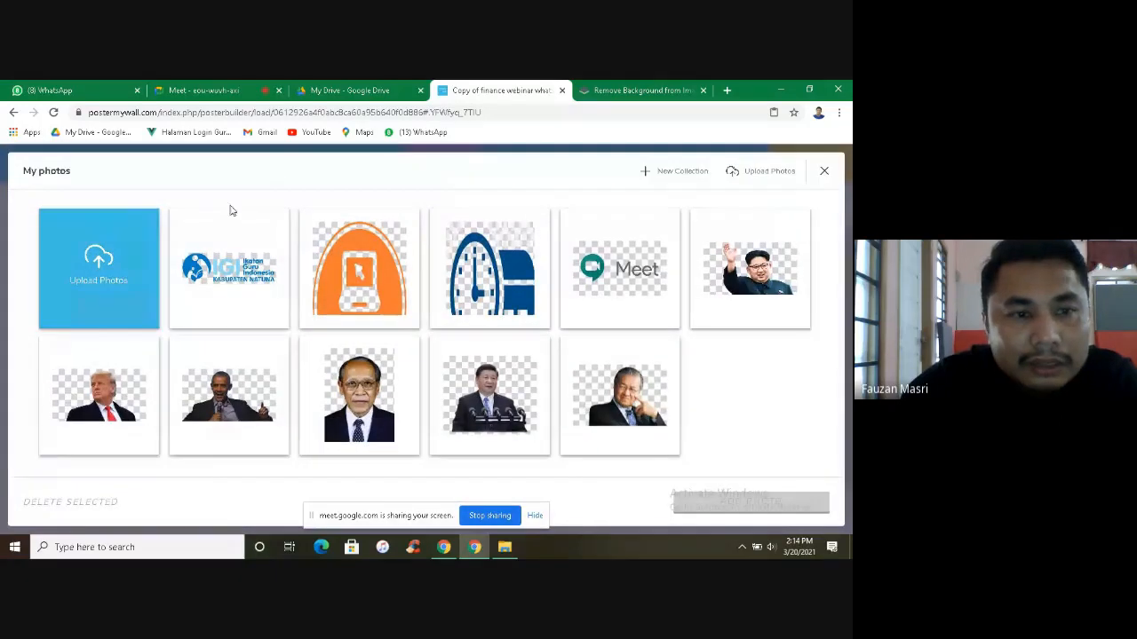
click(93, 260)
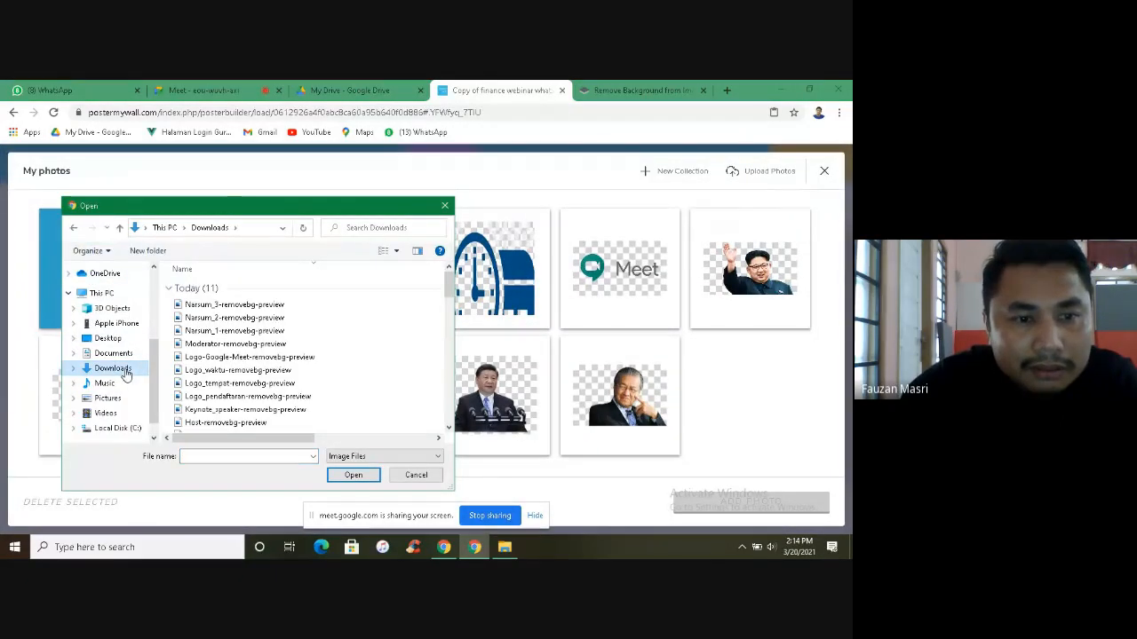
scroll(286, 358, down, 3)
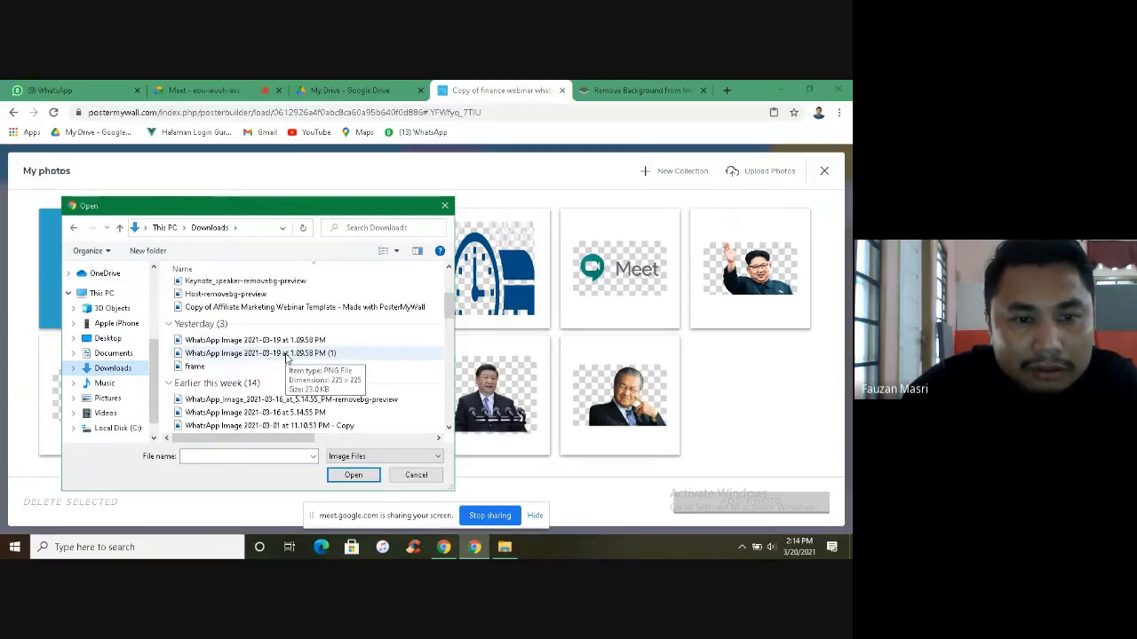
scroll(293, 358, up, 4)
scroll(341, 353, down, 5)
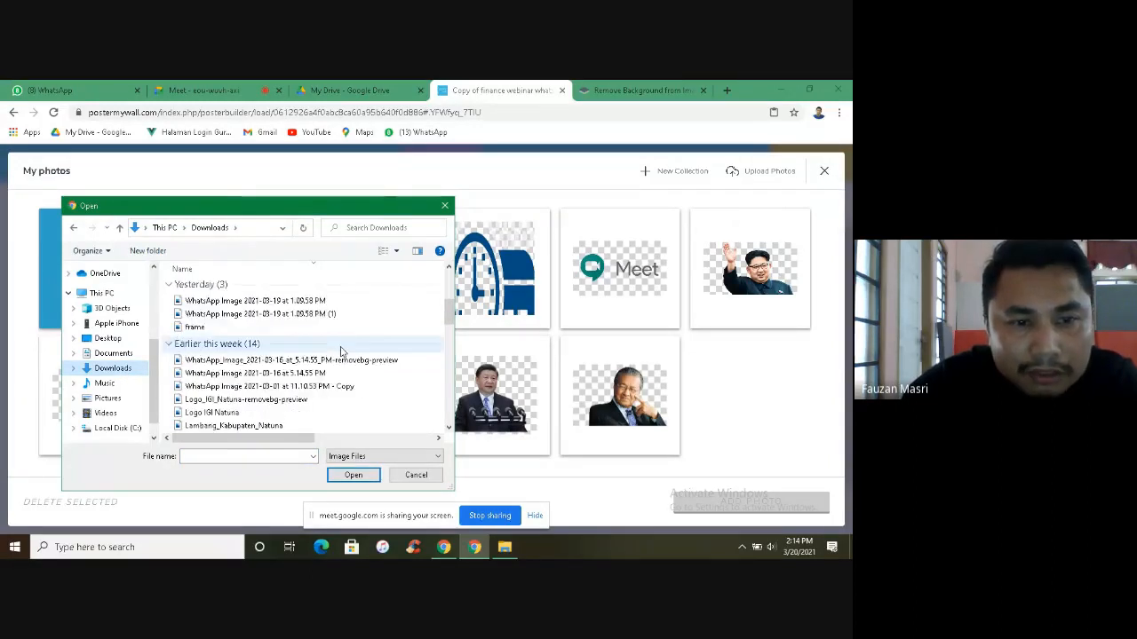
scroll(340, 352, up, 2)
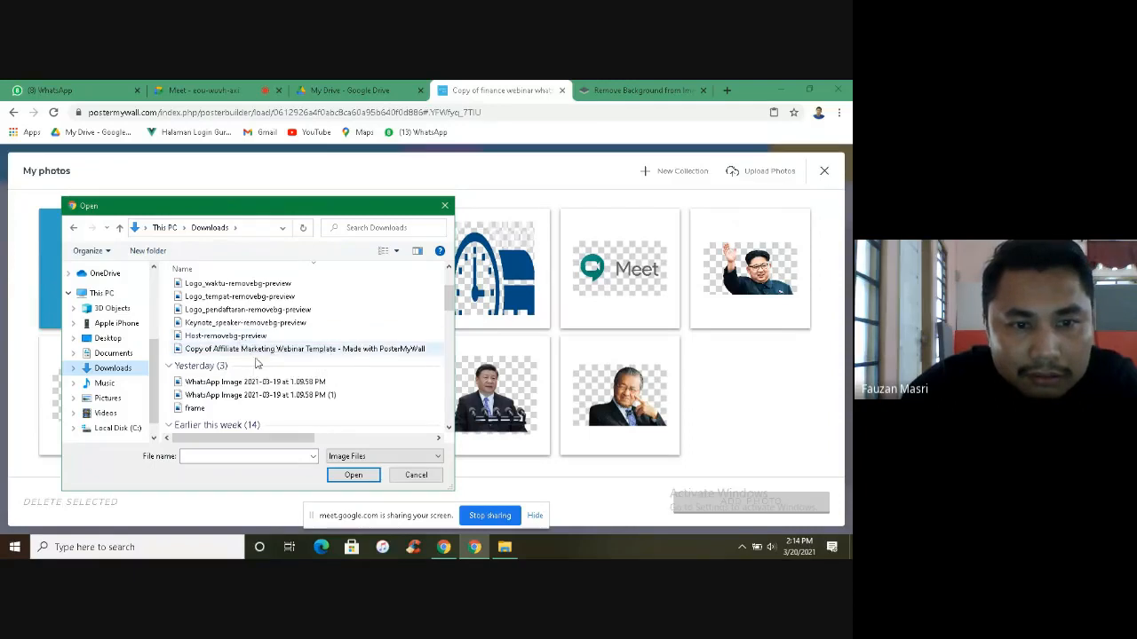
scroll(258, 362, down, 2)
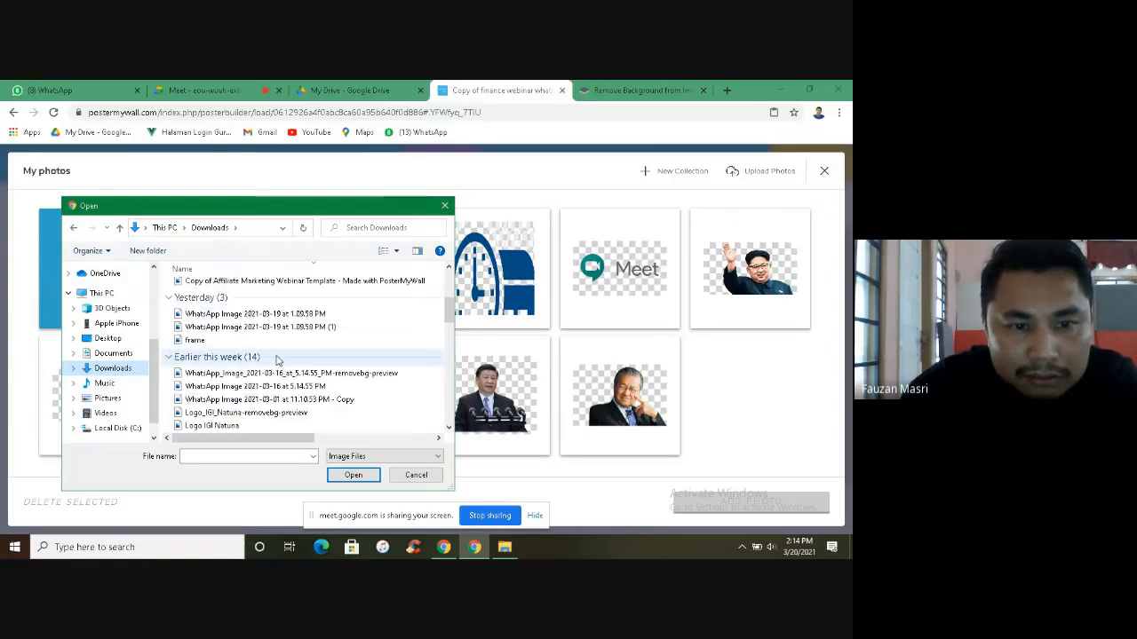
scroll(275, 360, down, 1)
scroll(275, 385, down, 2)
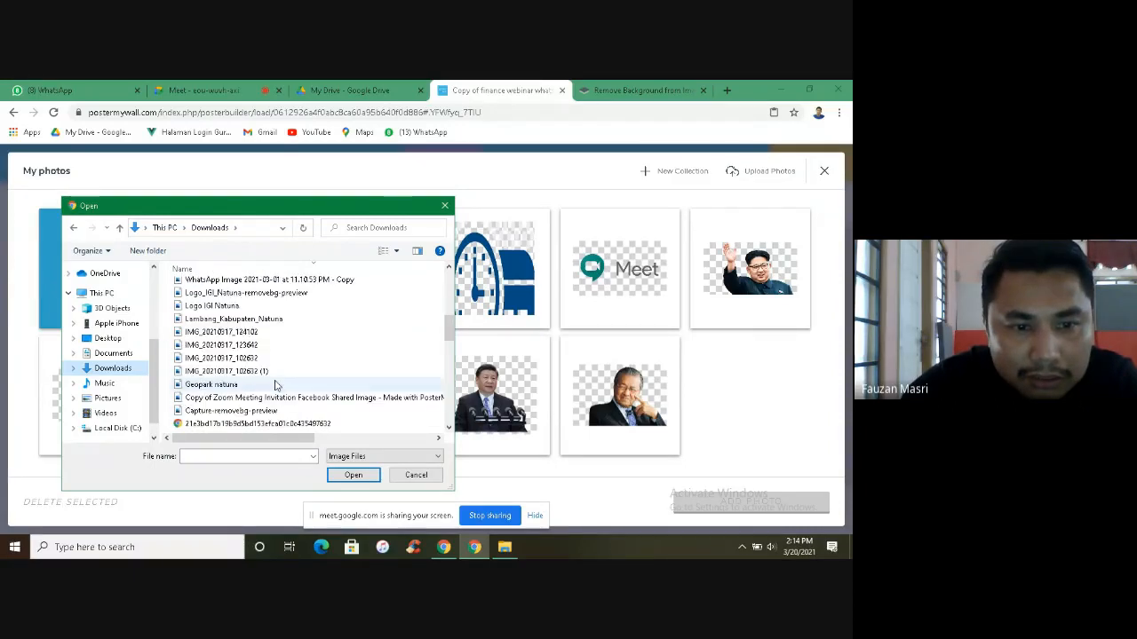
click(256, 321)
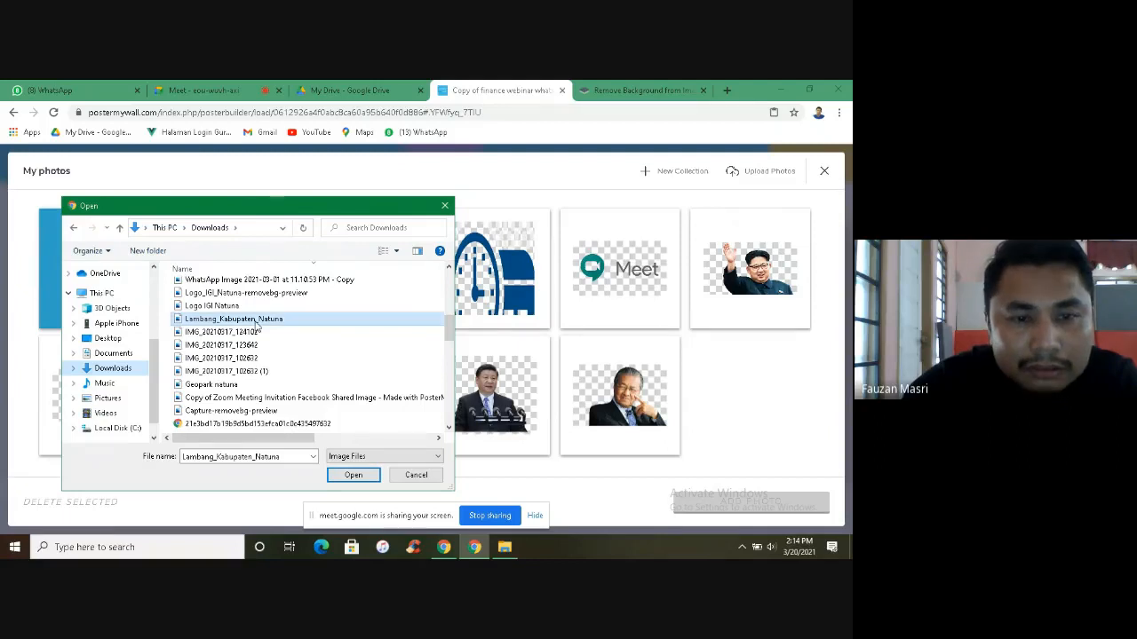
click(352, 475)
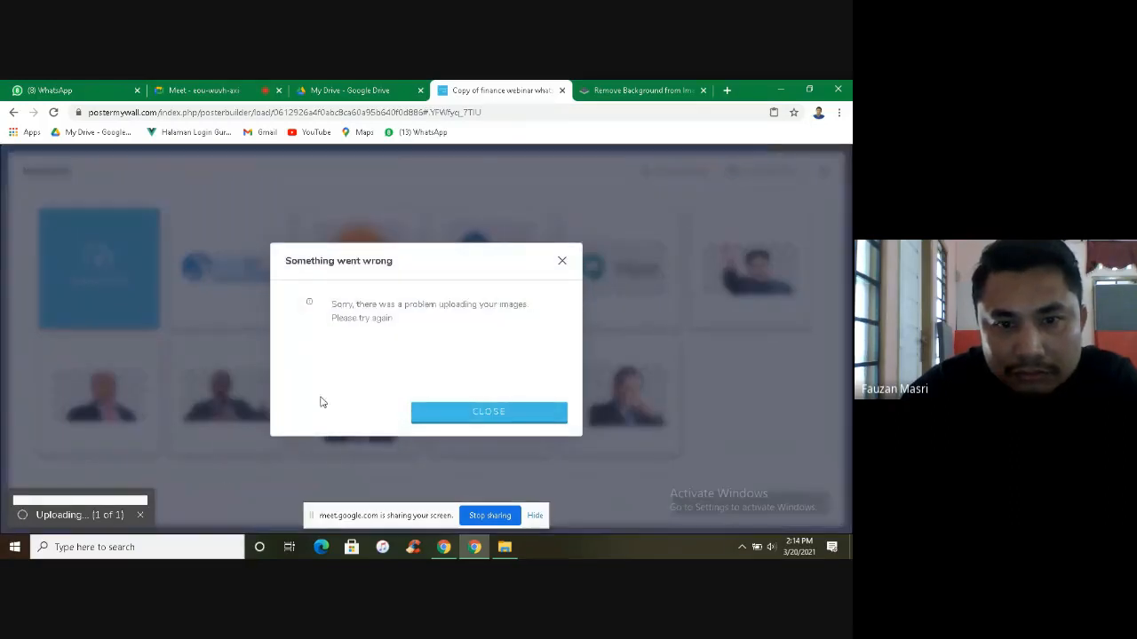
Step: Dismiss the upload error and cancel the stalled image upload
click(490, 419)
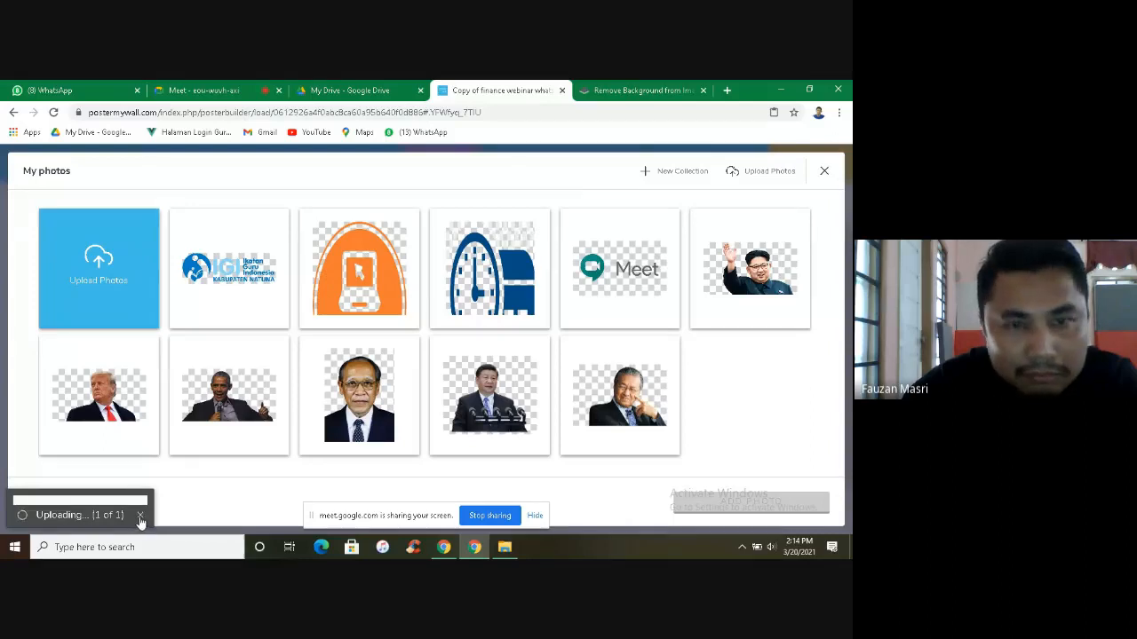
click(743, 547)
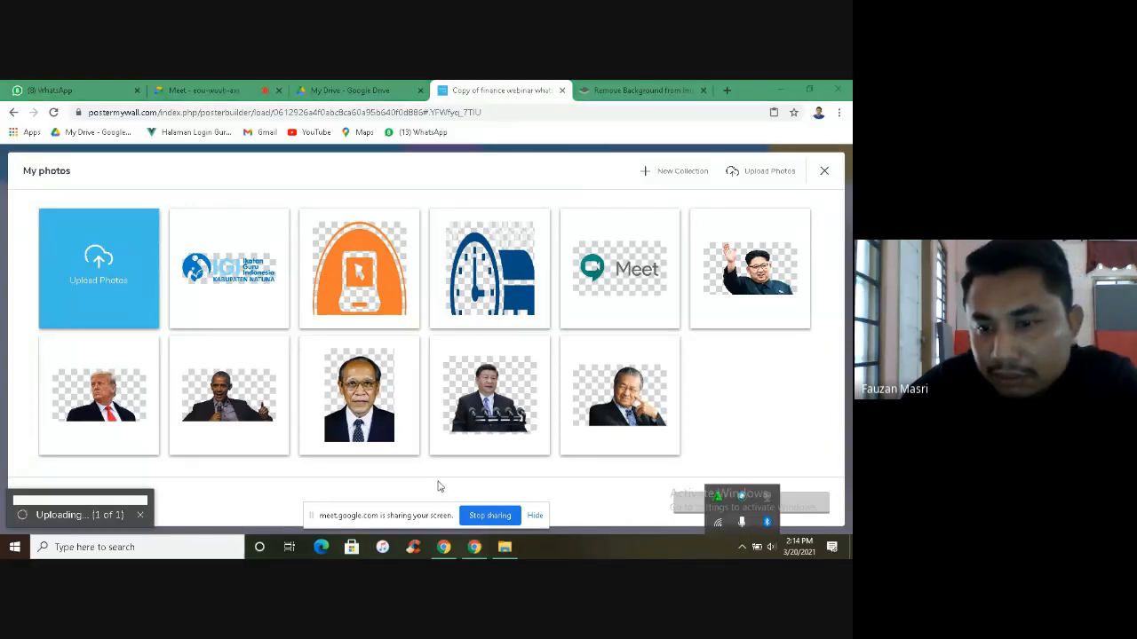
click(140, 516)
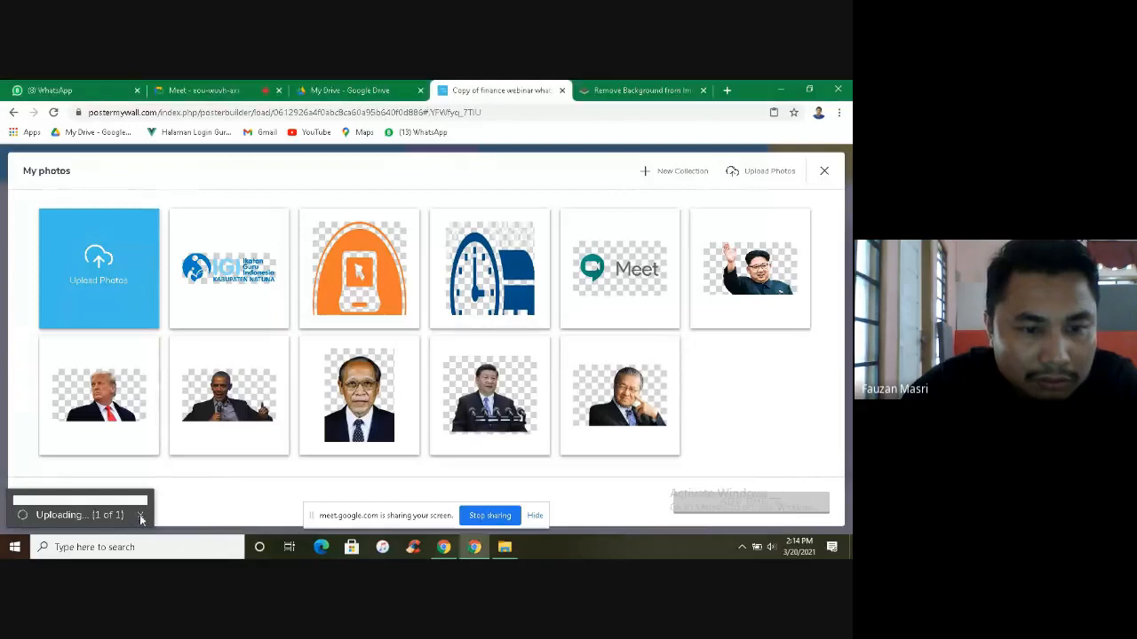
Step: Upload the Lambang_Kabupaten_Natuna image from Downloads and add it to the poster
click(98, 284)
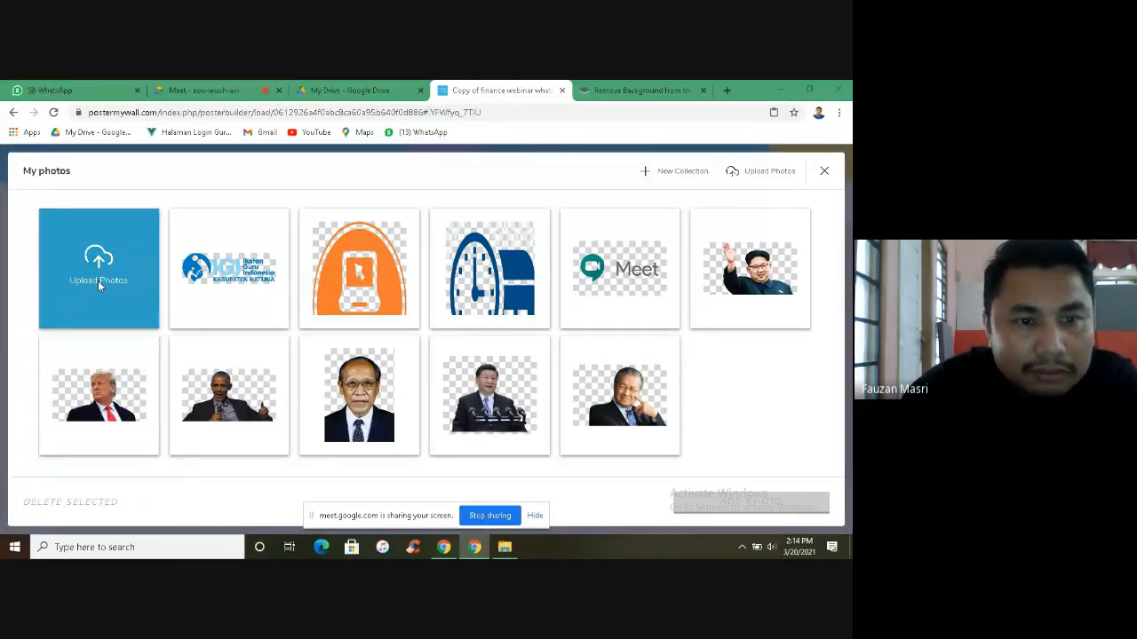
scroll(269, 330, down, 3)
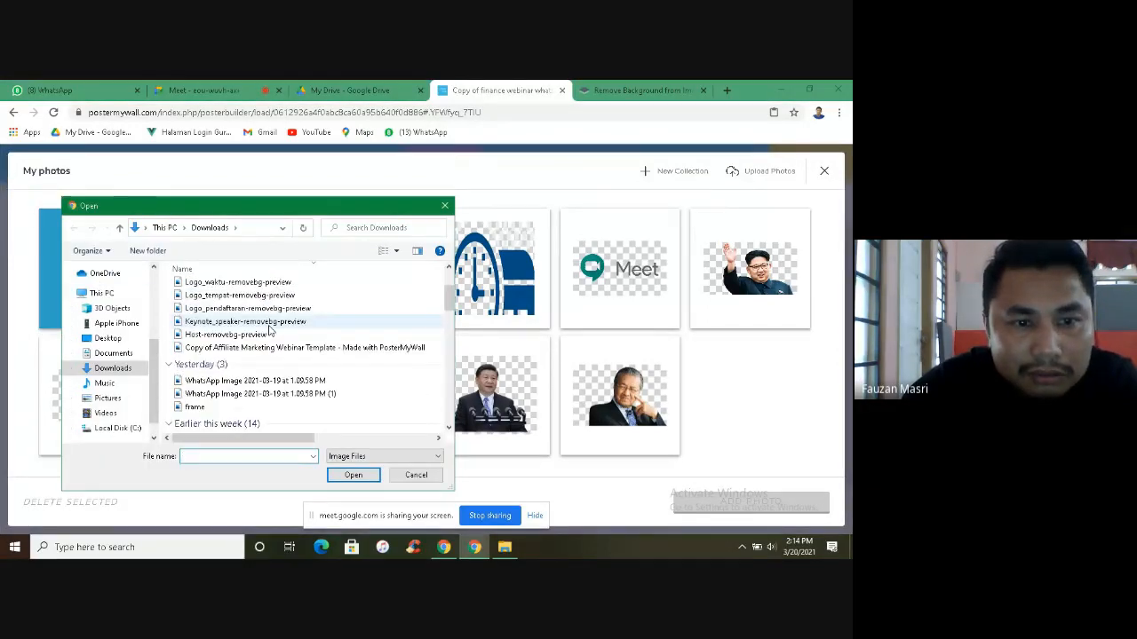
scroll(252, 405, down, 2)
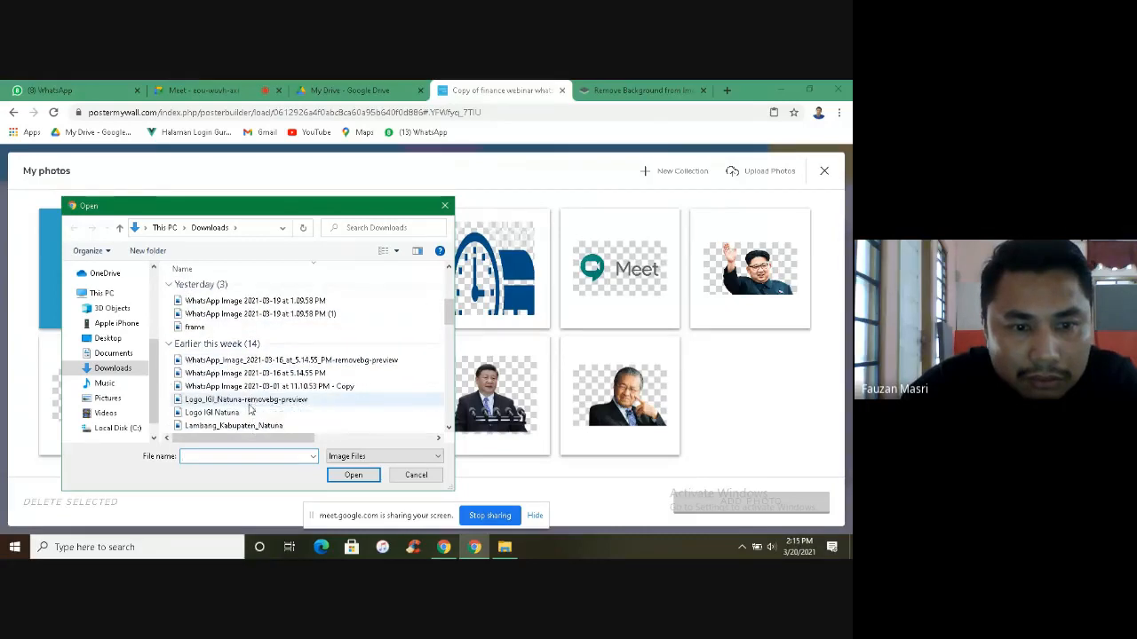
scroll(250, 410, down, 2)
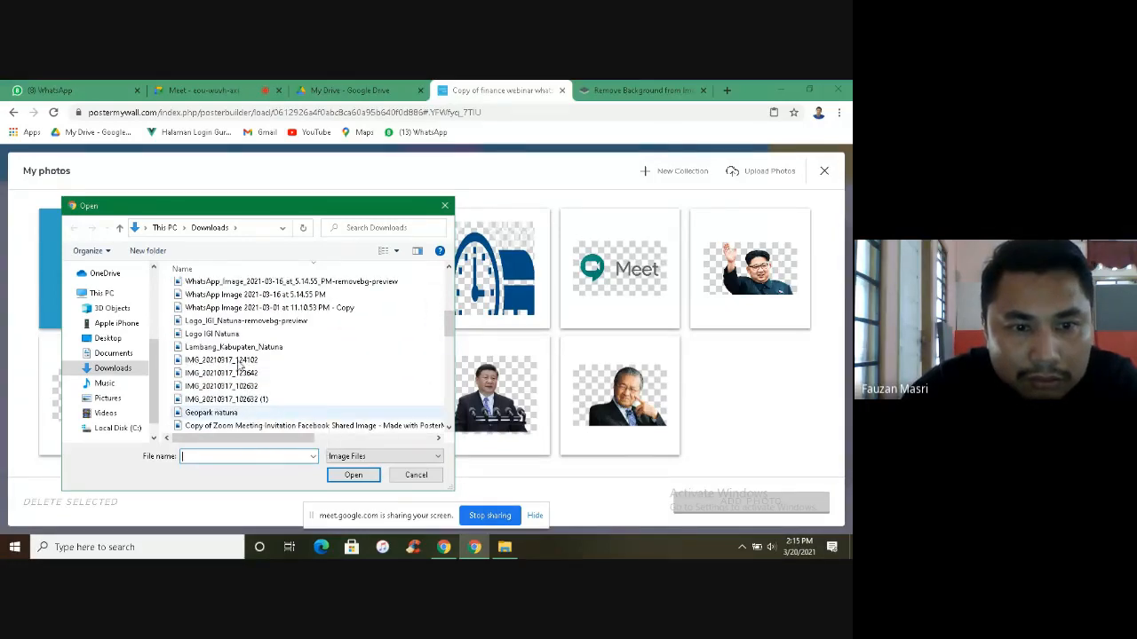
scroll(246, 415, down, 2)
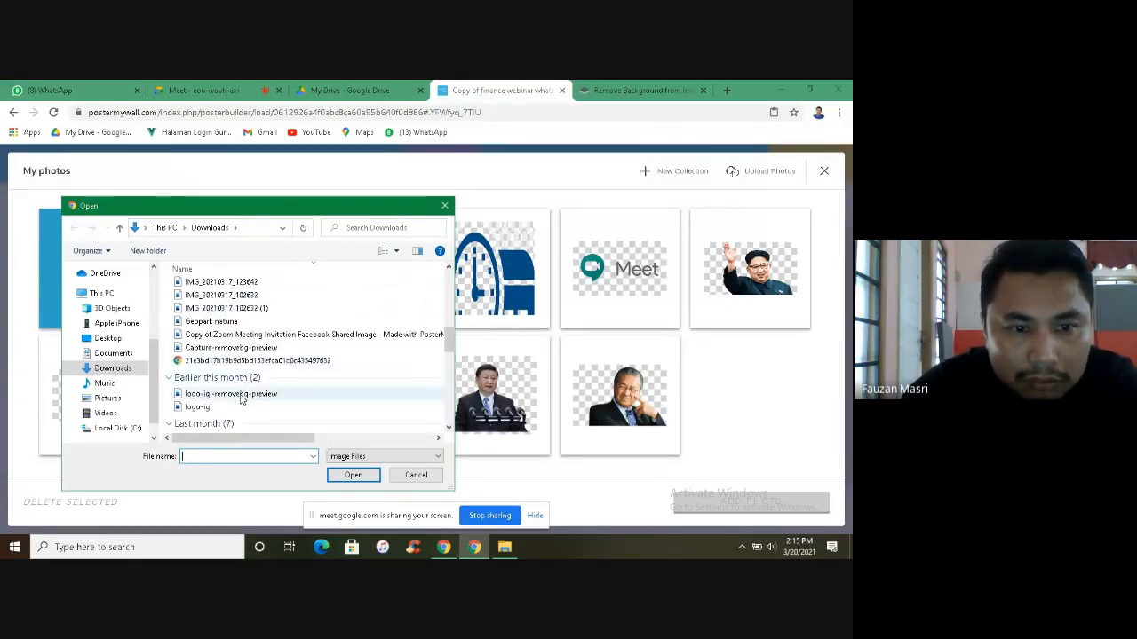
scroll(238, 400, down, 2)
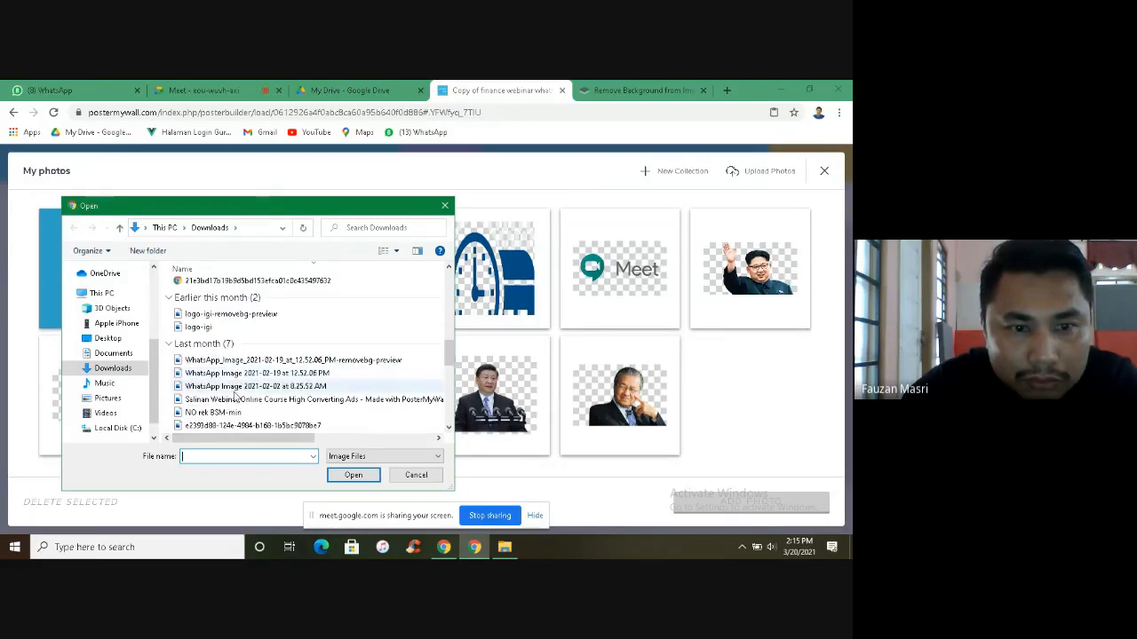
scroll(249, 393, down, 1)
scroll(249, 393, up, 3)
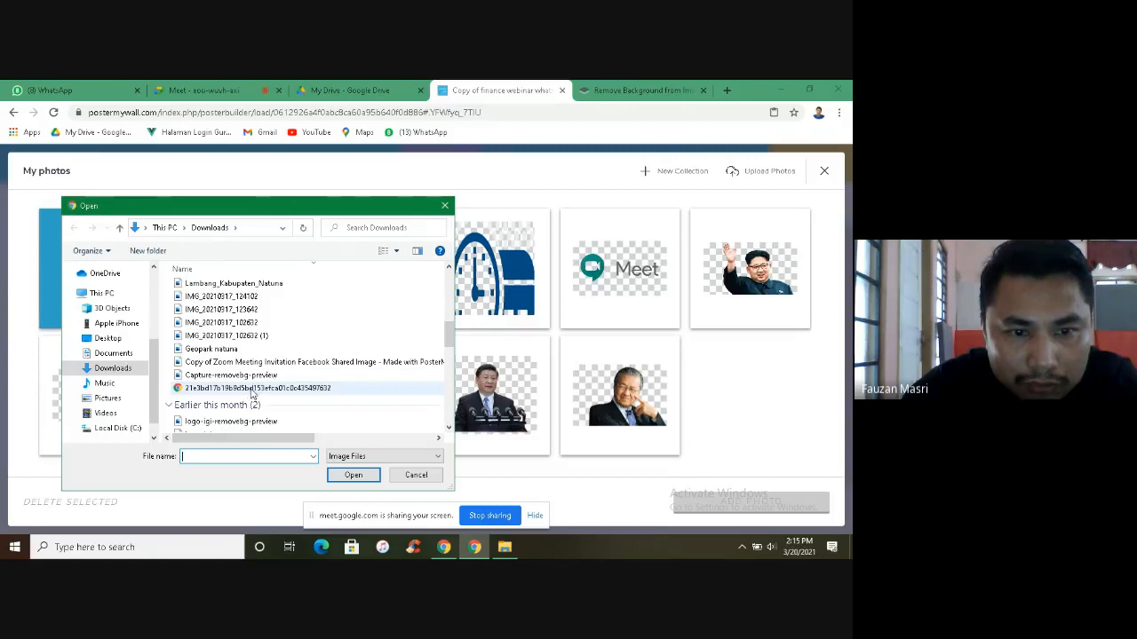
click(241, 284)
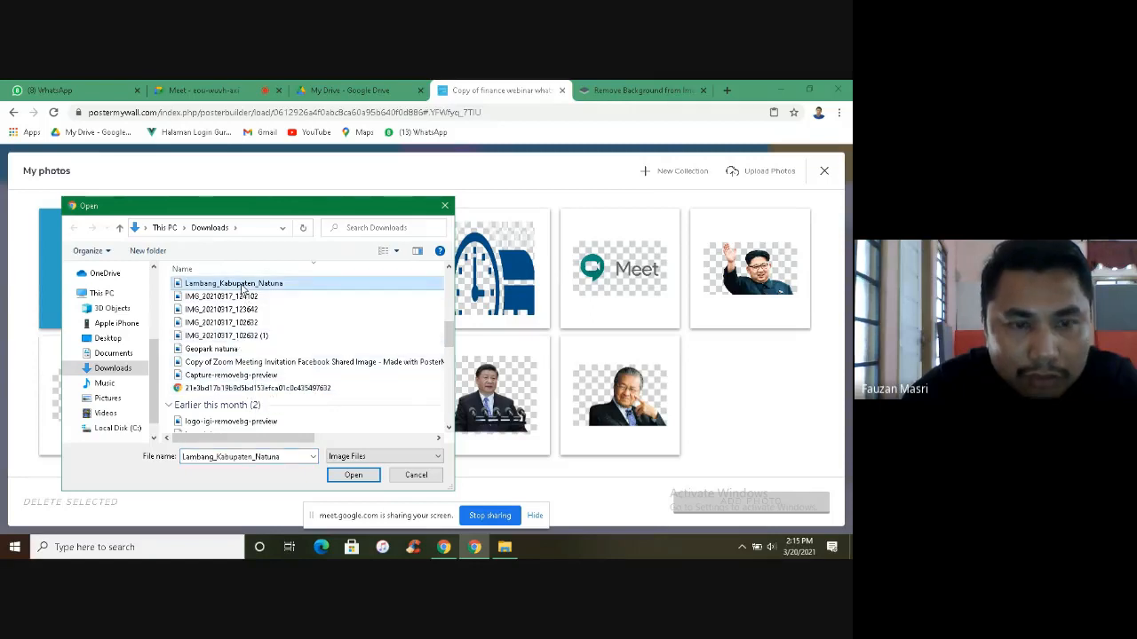
click(346, 477)
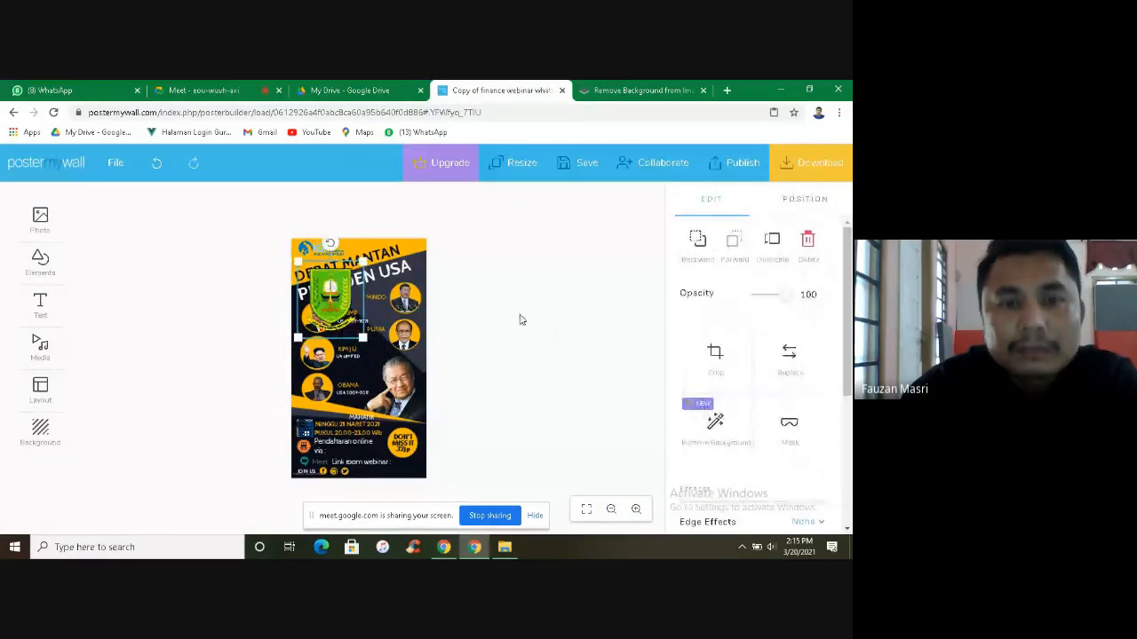
Step: Move the Natuna emblem to the middle of the poster and delete it
drag(332, 293, 365, 361)
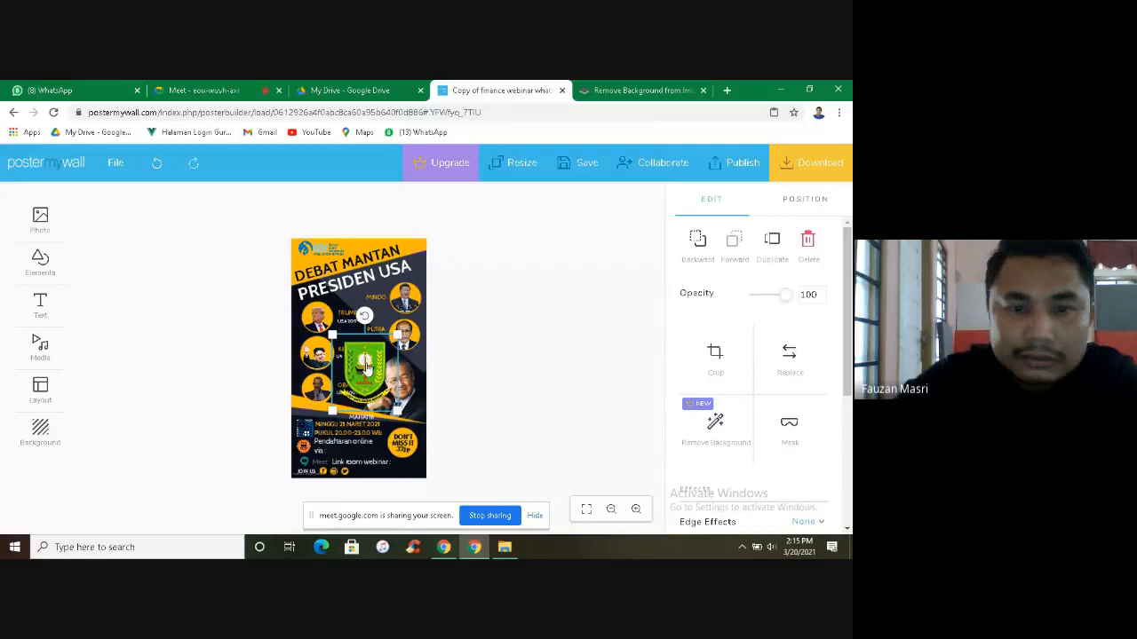
key(Delete)
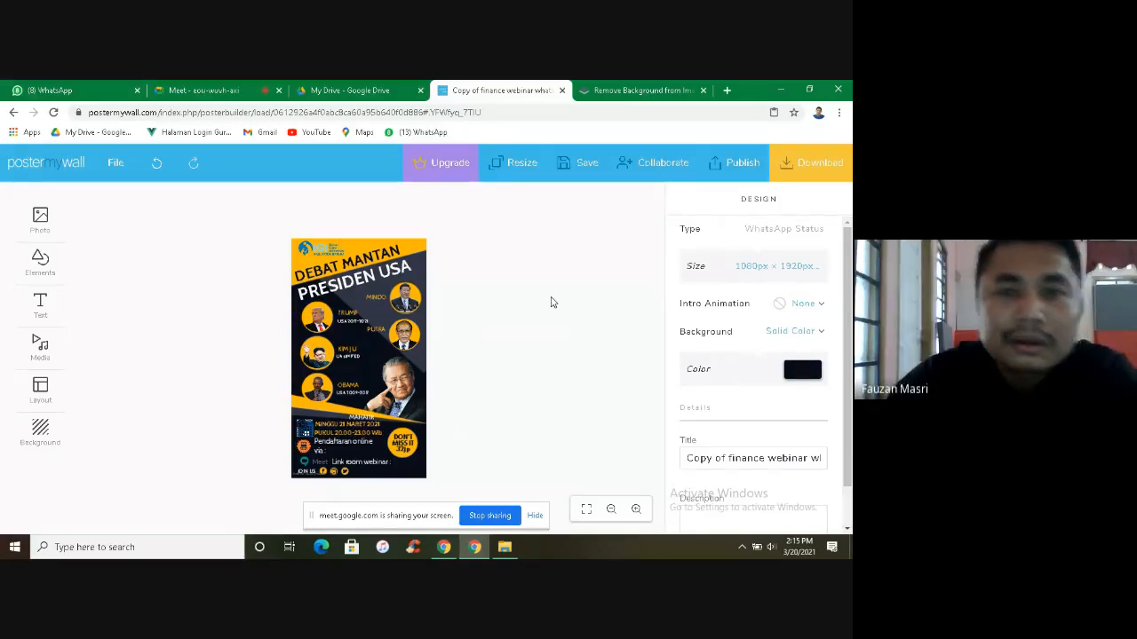
Step: Check the Google Meet call, examine the fonts available for the poster's "DEBAT MANTAN" title, and return to the call
click(197, 89)
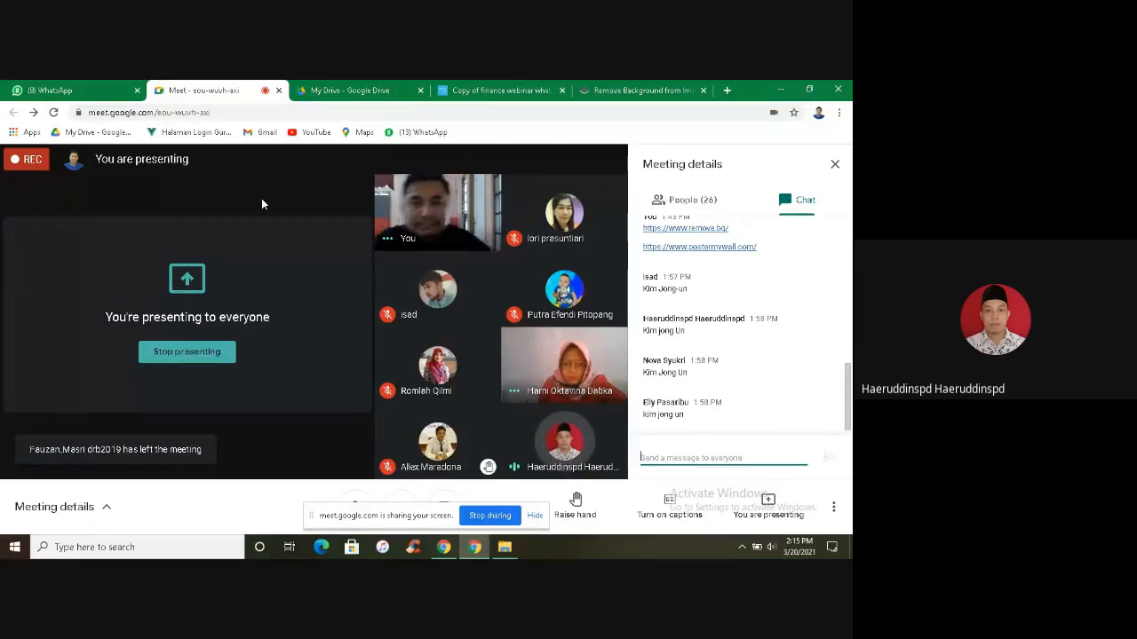
click(499, 97)
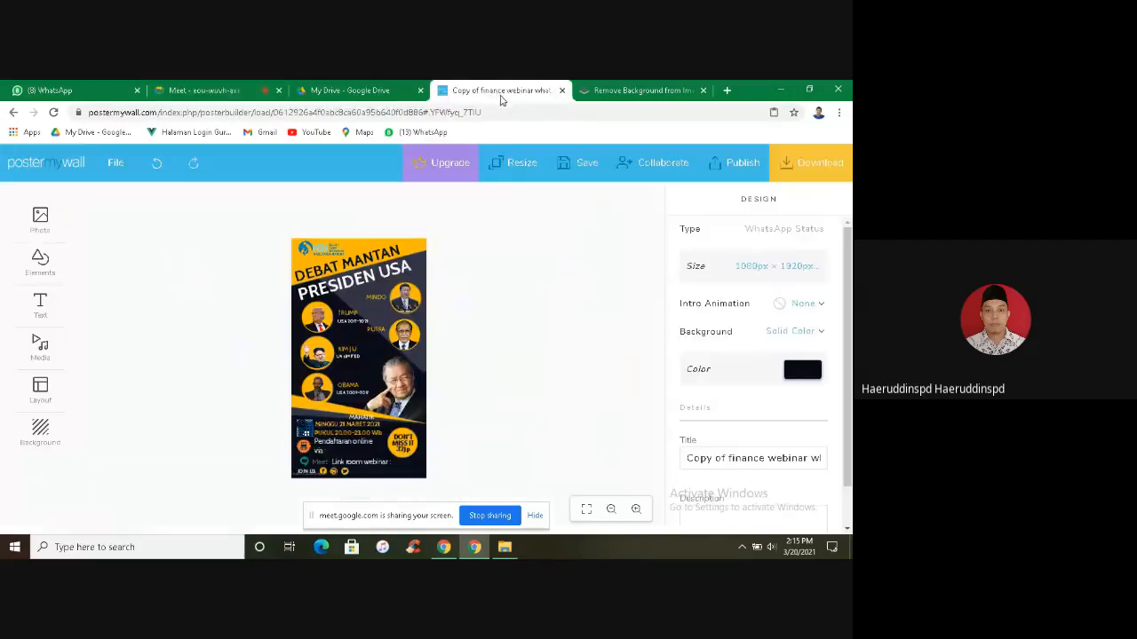
mouse_move(850, 272)
mouse_down()
mouse_move(850, 310)
mouse_move(850, 256)
mouse_up()
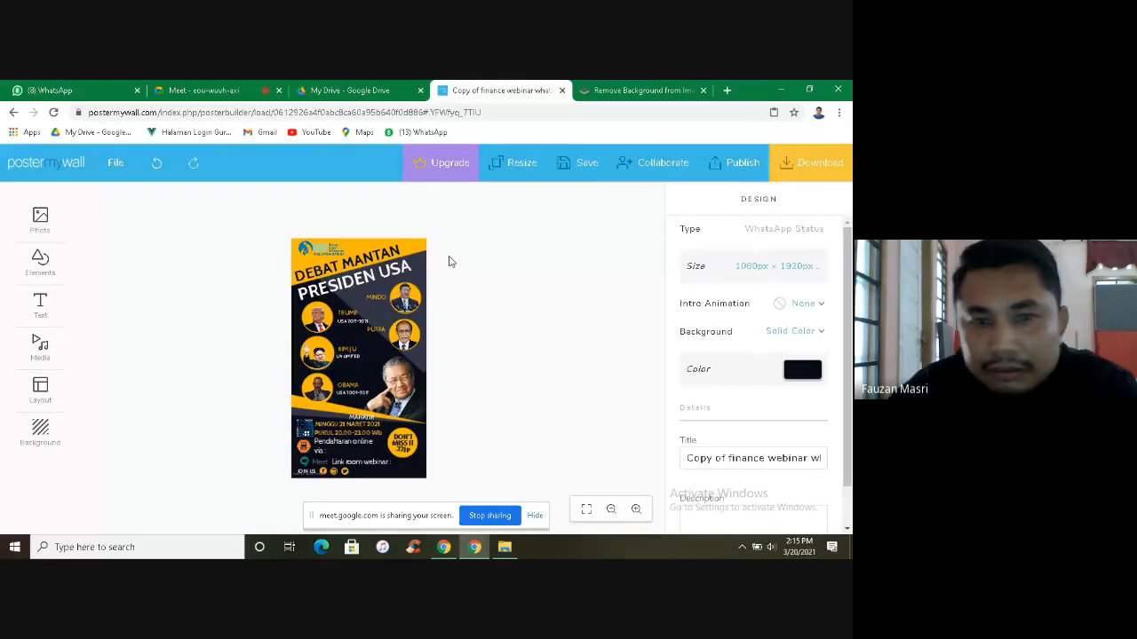
click(346, 267)
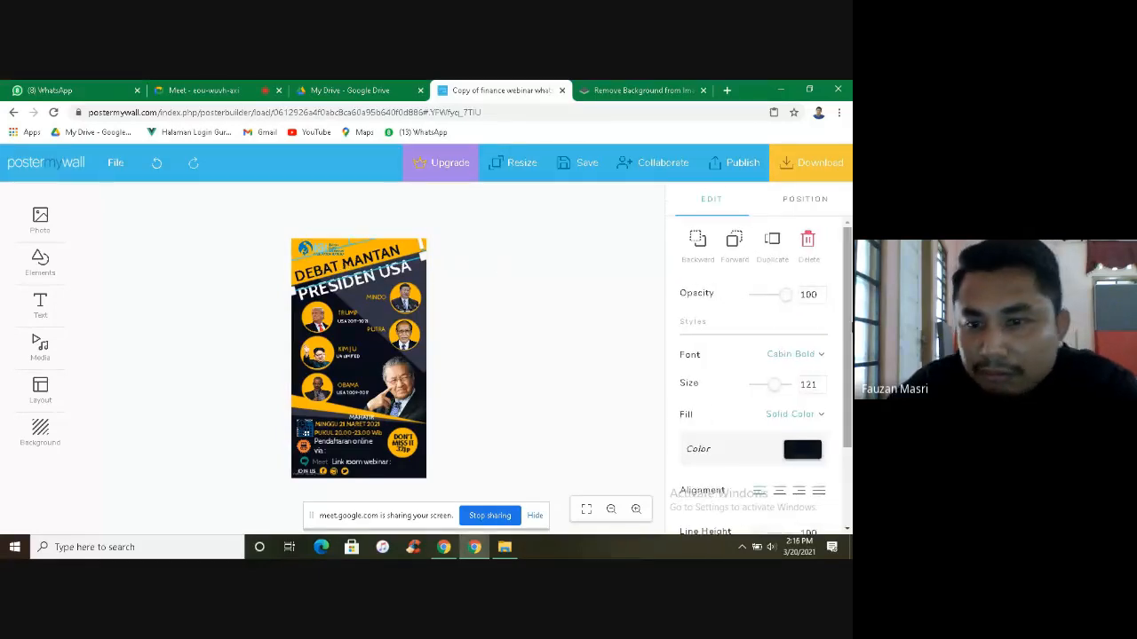
click(815, 360)
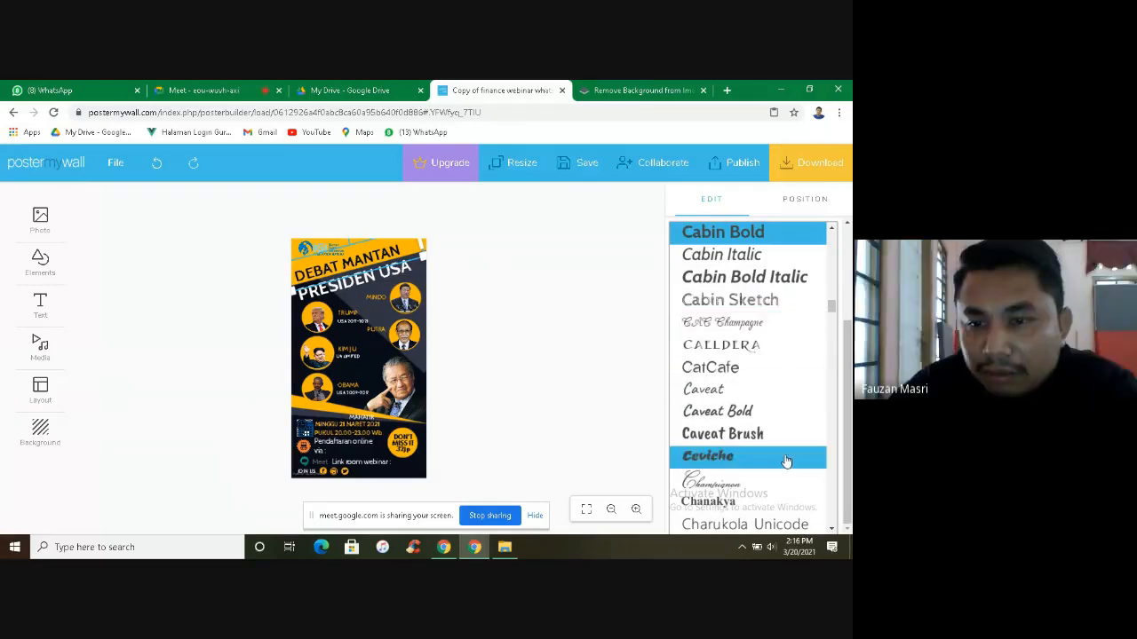
scroll(759, 347, down, 3)
scroll(761, 348, down, 3)
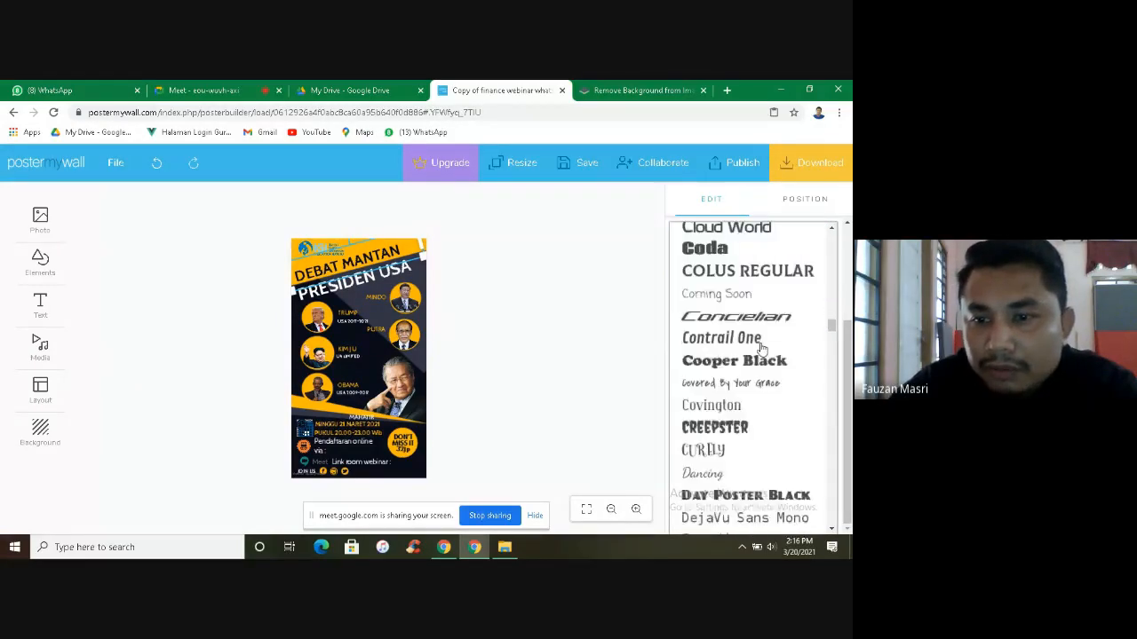
scroll(761, 348, down, 3)
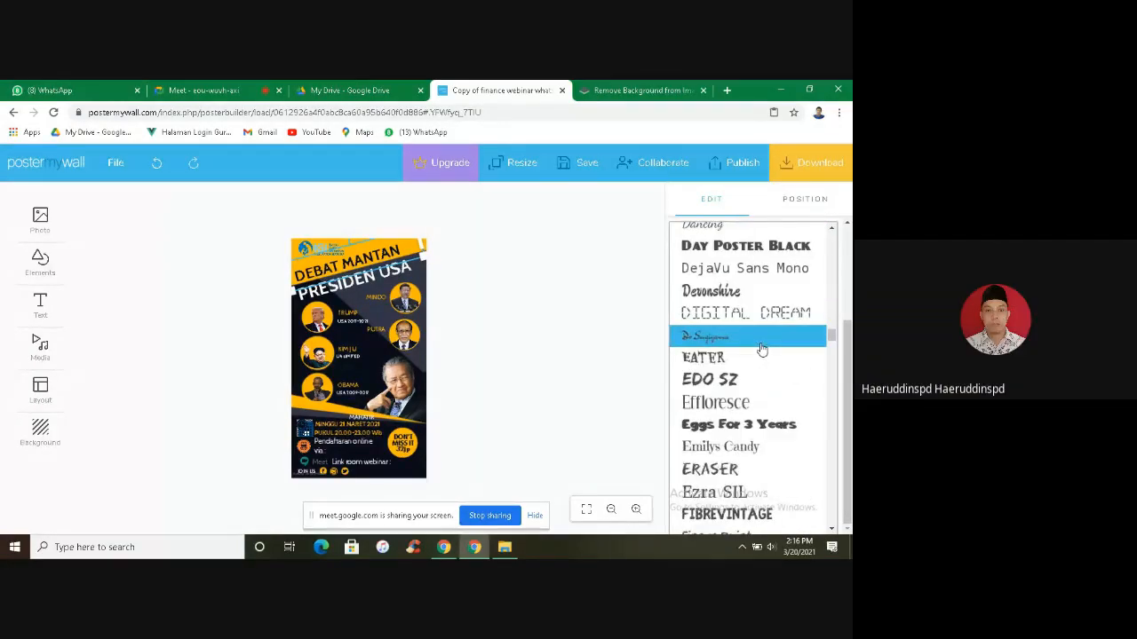
click(542, 308)
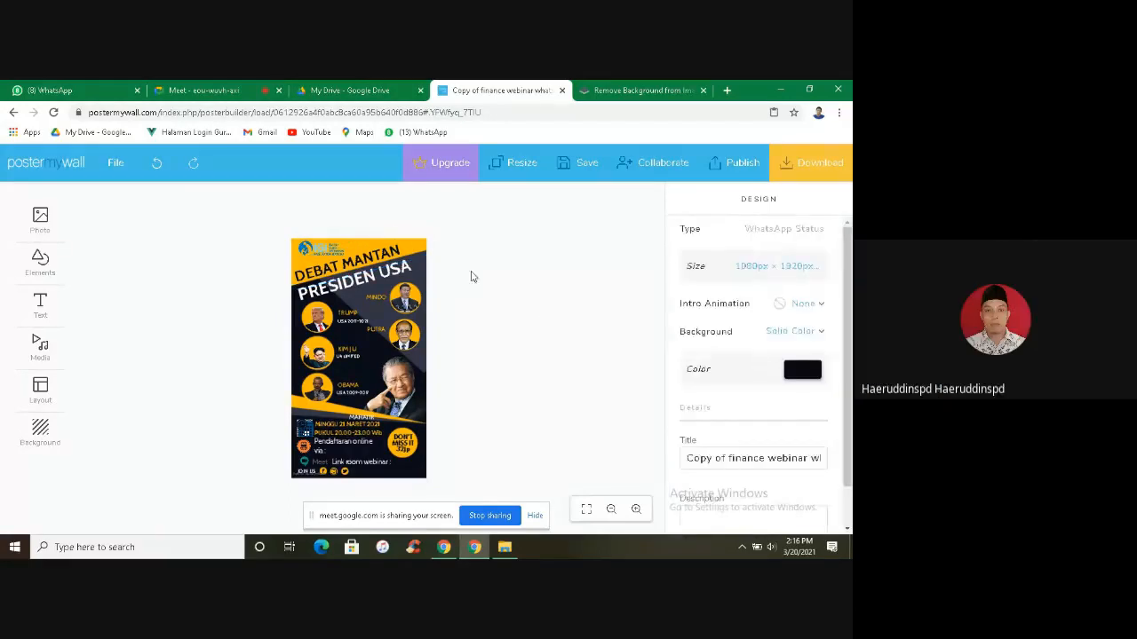
click(204, 90)
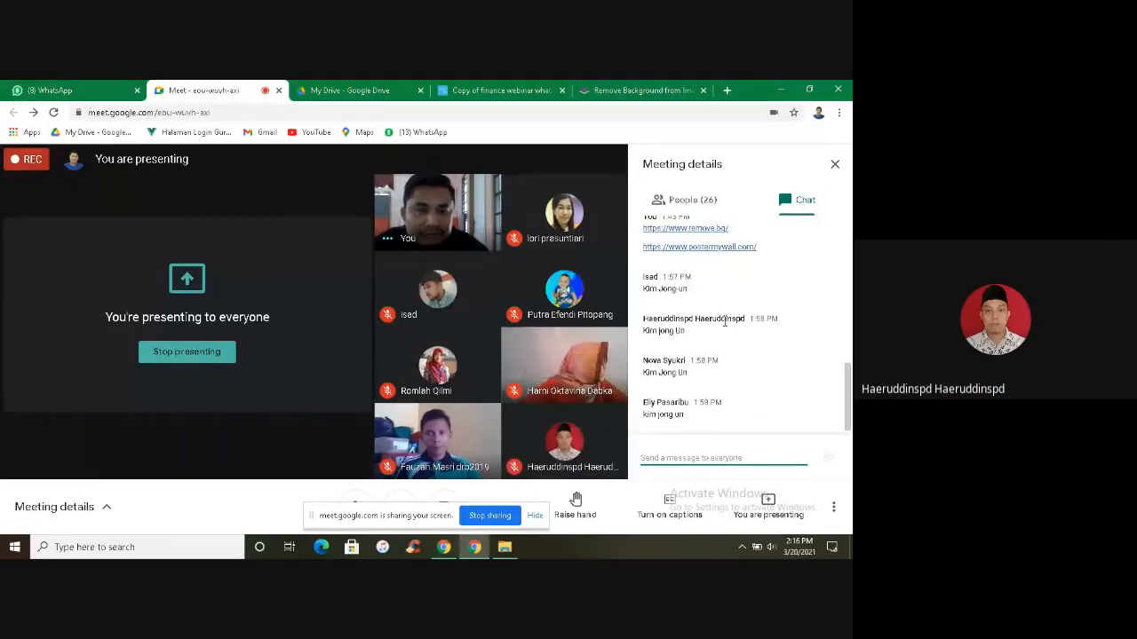
mouse_move(593, 353)
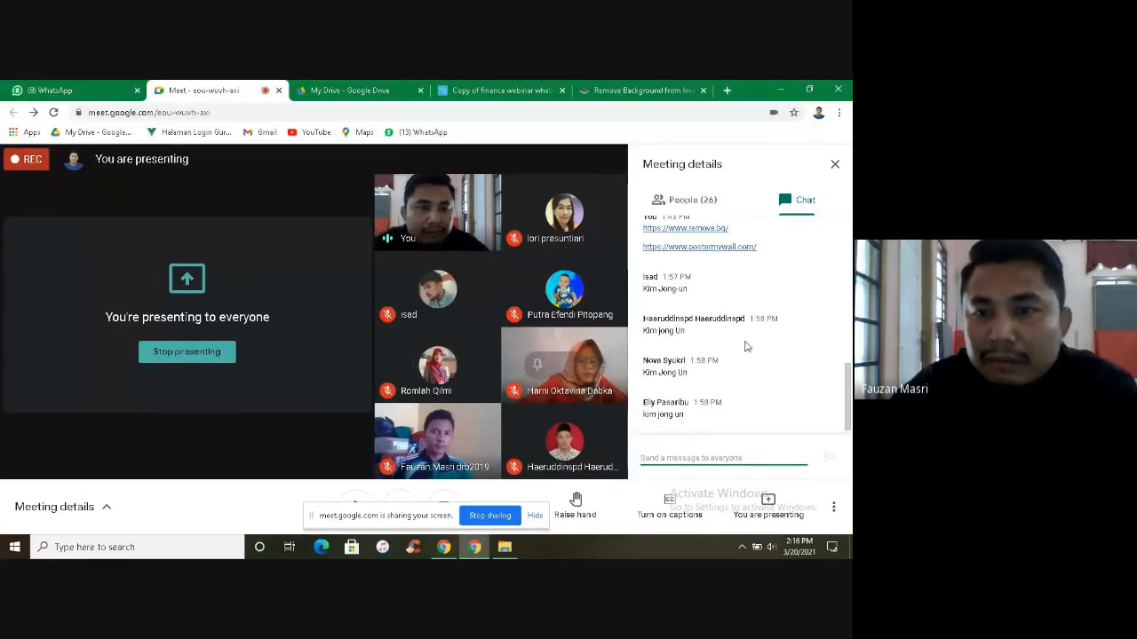
Step: Review the earlier messages in the Google Meet chat and return to the latest ones
drag(849, 376, 850, 328)
scroll(774, 330, up, 1)
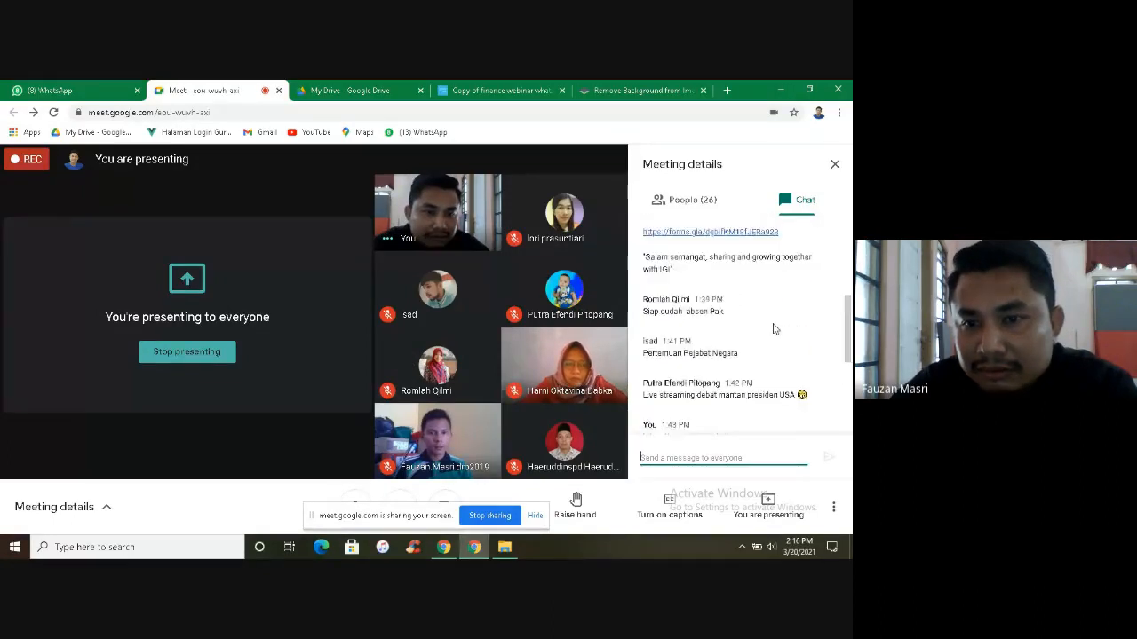
scroll(773, 329, up, 2)
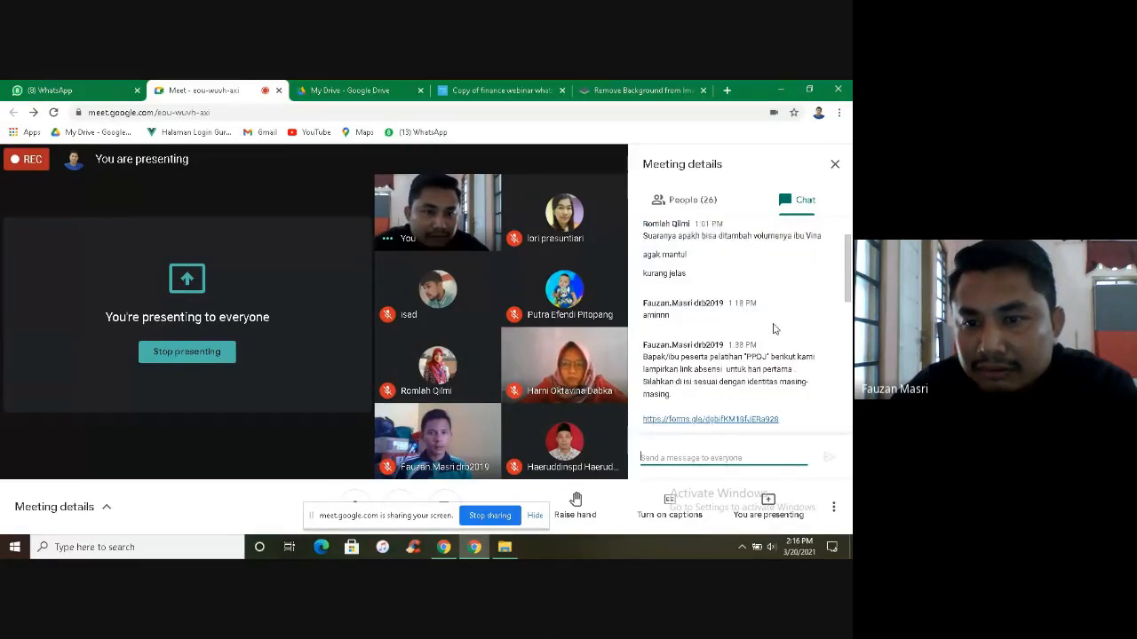
scroll(772, 330, down, 10)
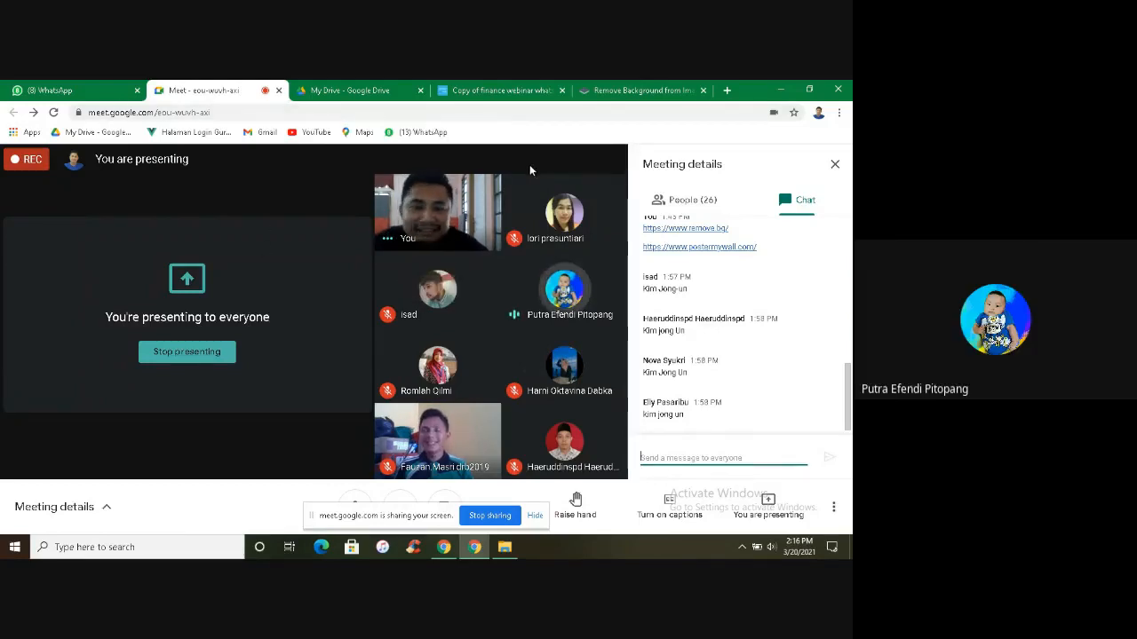
Step: Switch to PosterMyWall, save the "Debat Mantan Presiden USA" poster, dismiss the save confirmation and leave the editor for the saved designs
click(497, 92)
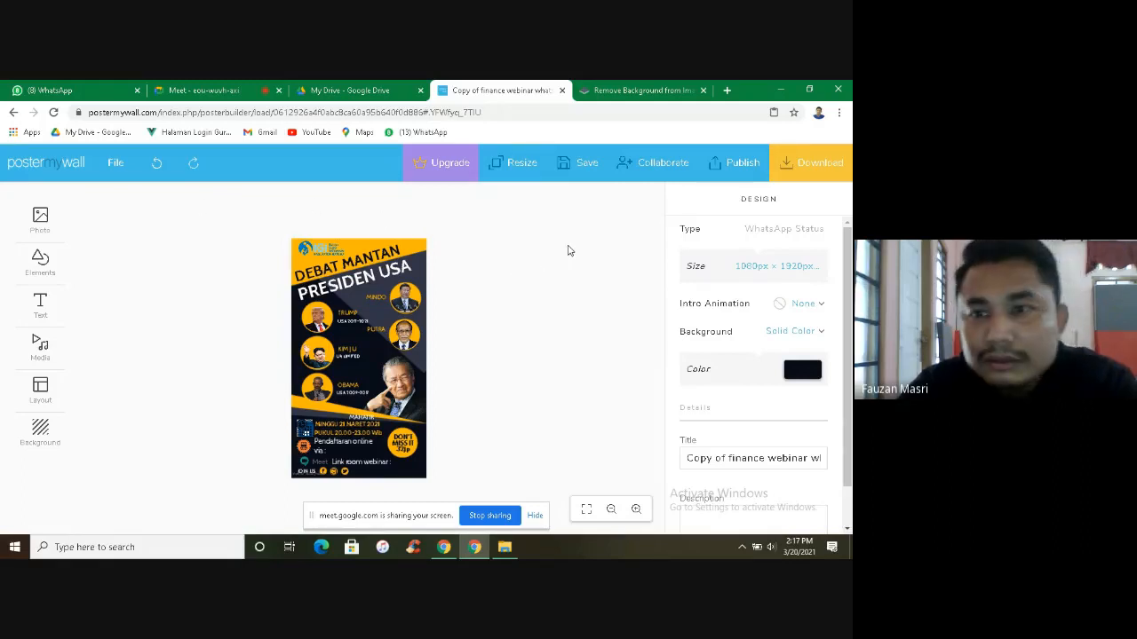
click(575, 168)
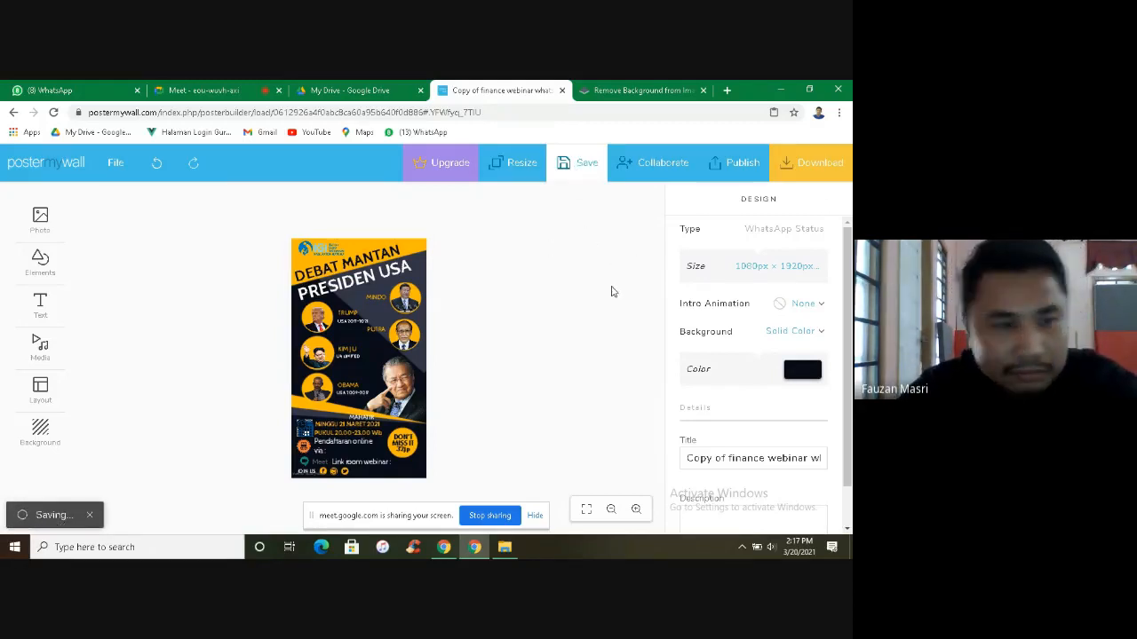
click(46, 172)
click(540, 185)
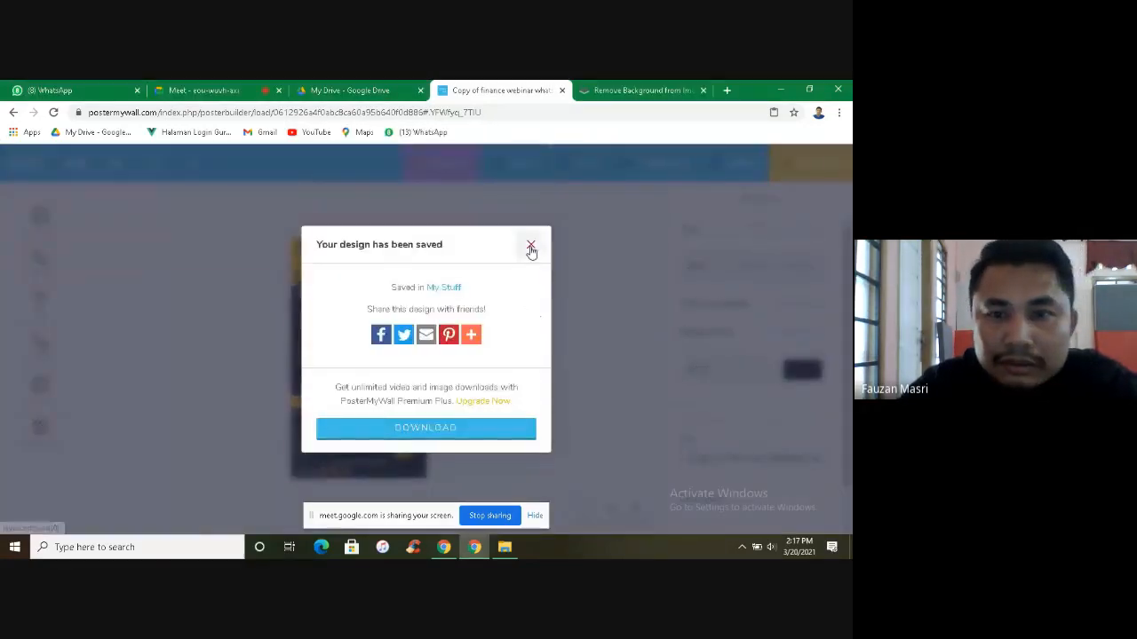
click(529, 245)
click(61, 167)
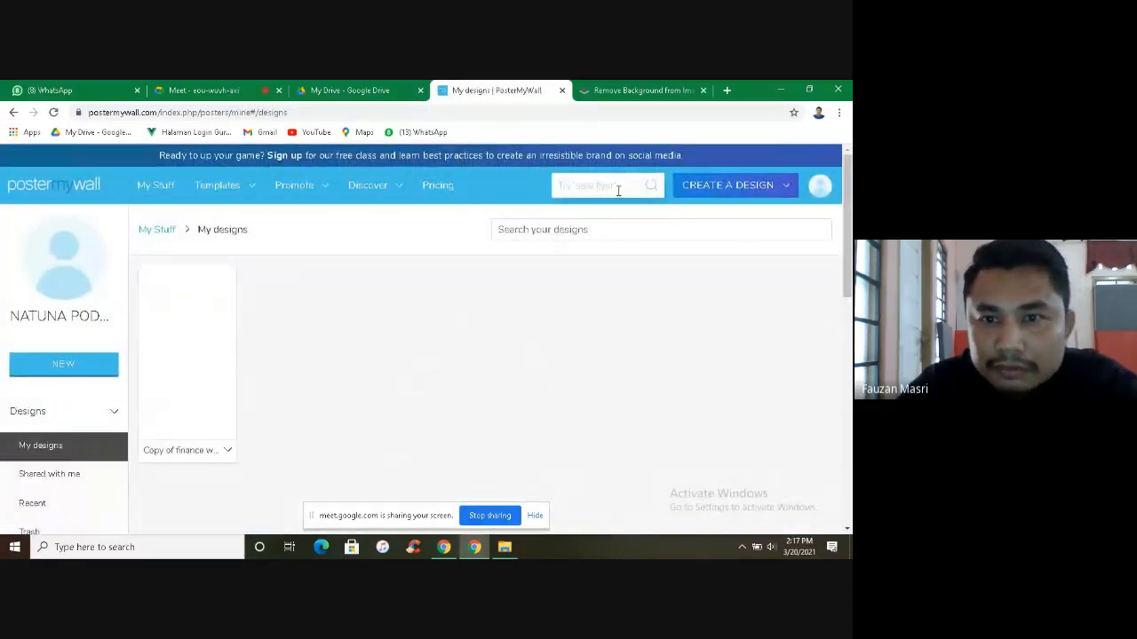
Step: Dismiss the usage survey prompt and search the template library for "webinar"
click(613, 187)
click(601, 210)
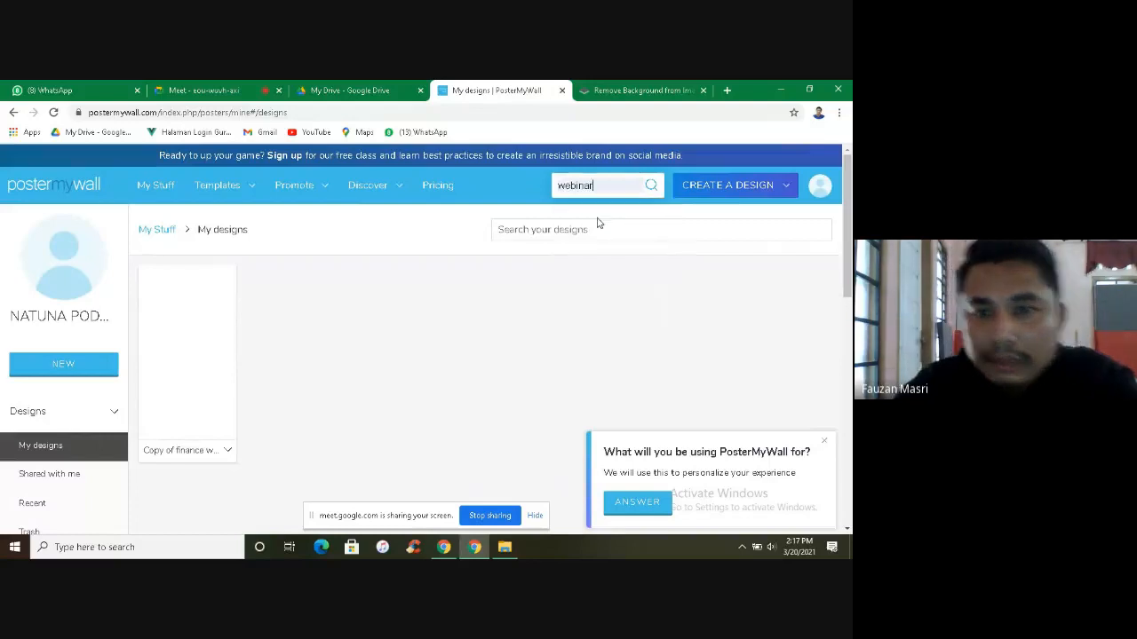
click(827, 448)
click(651, 185)
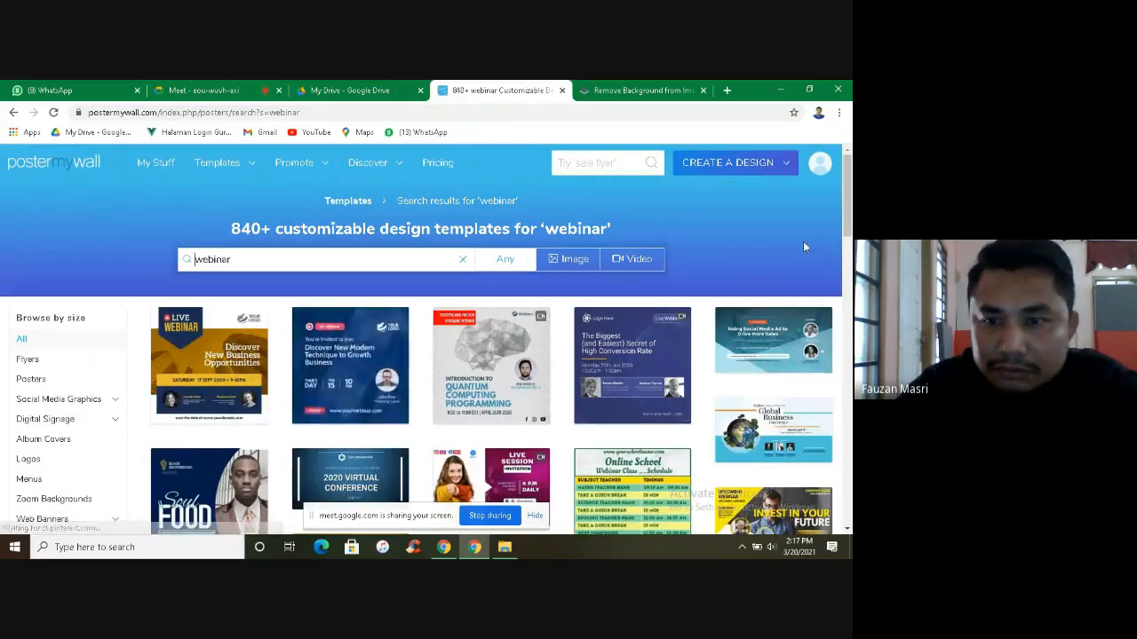
Step: Browse the webinar template results to examine the available layouts and styles
scroll(803, 245, down, 2)
scroll(636, 290, down, 1)
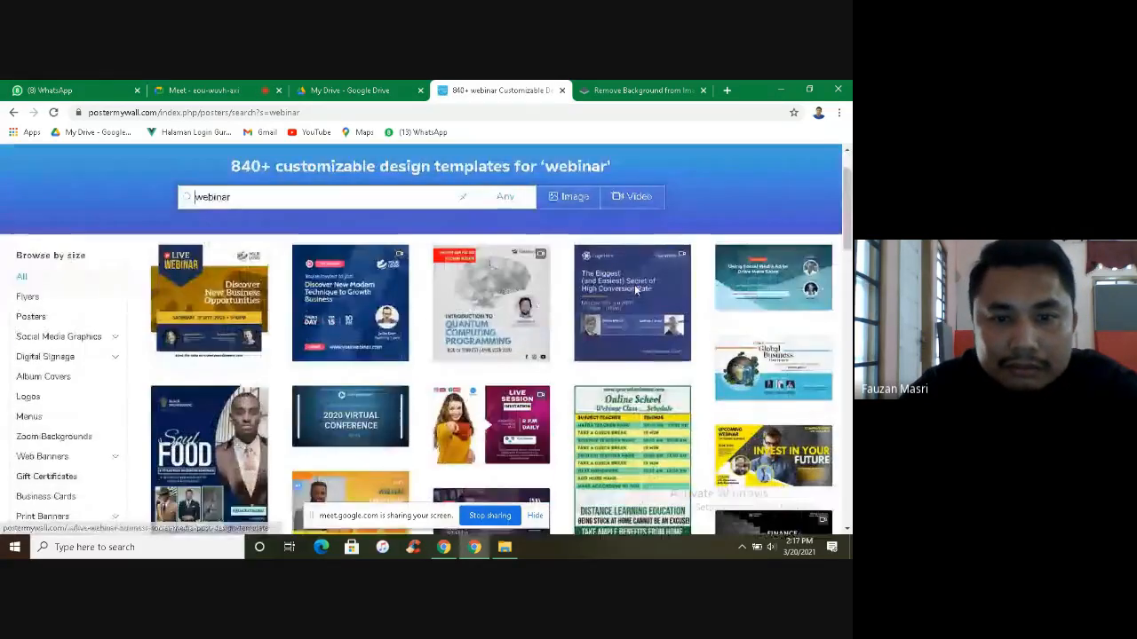
scroll(635, 291, down, 3)
scroll(635, 291, up, 5)
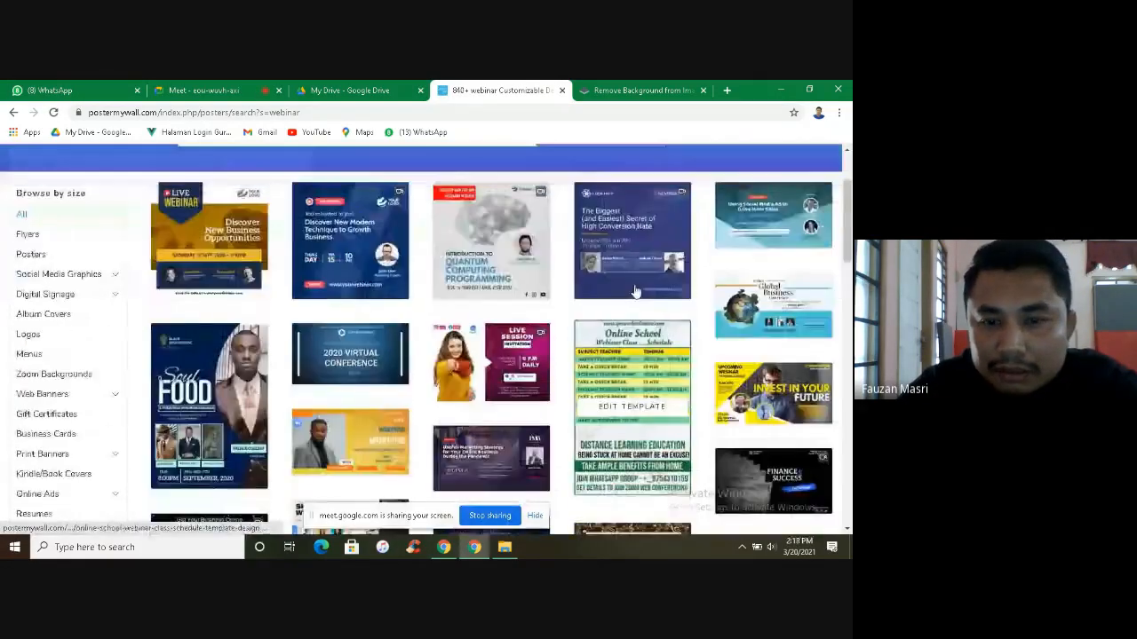
scroll(635, 284, down, 1)
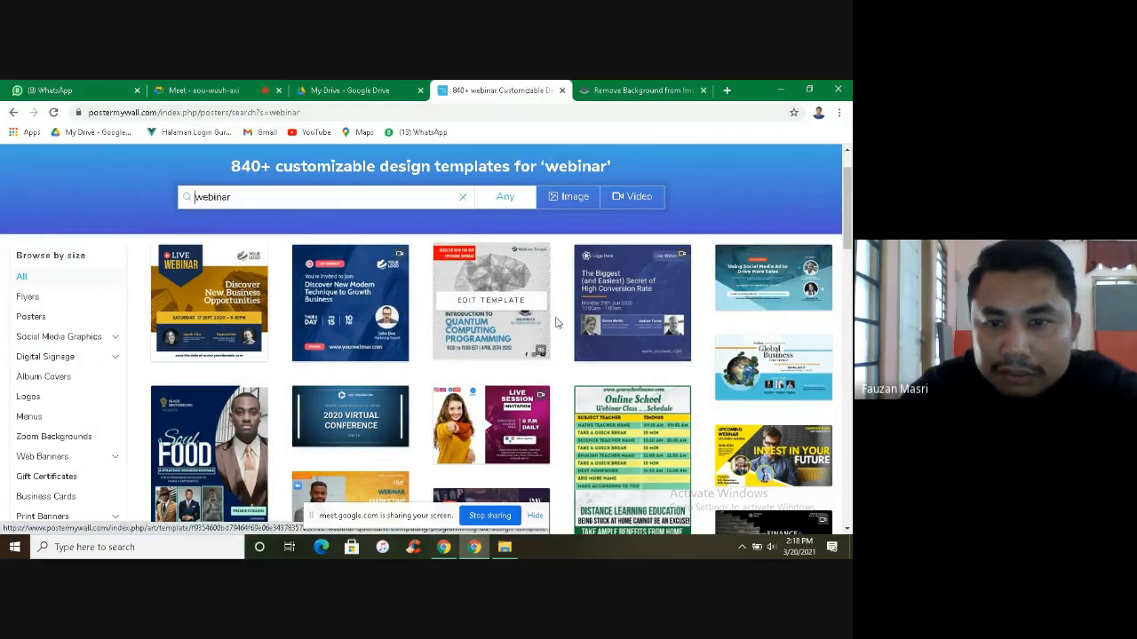
scroll(559, 303, down, 3)
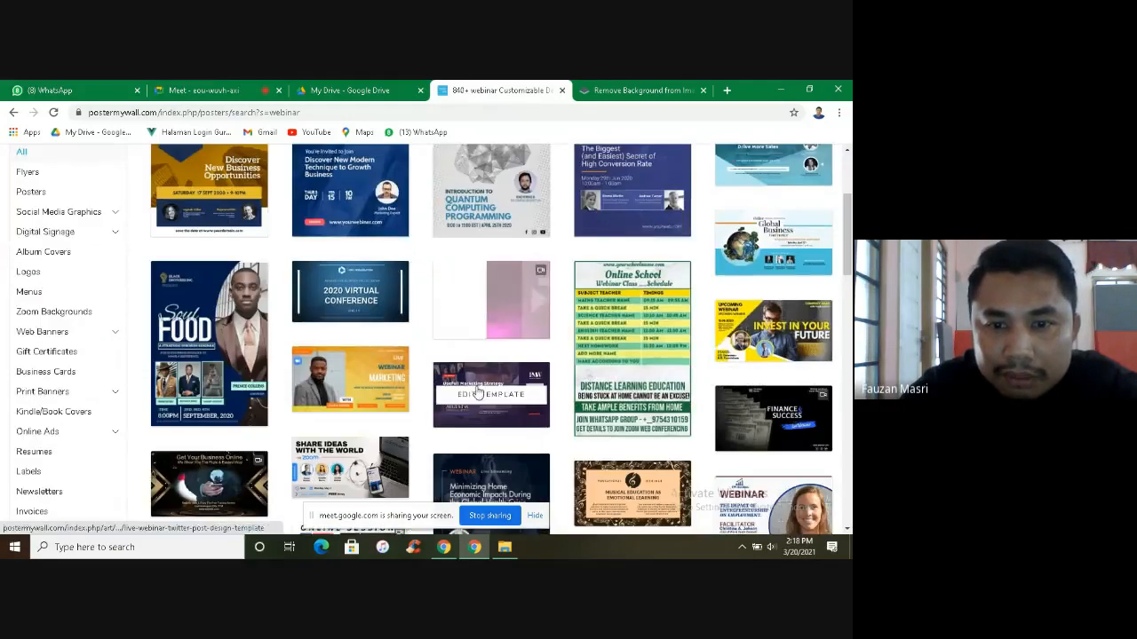
scroll(426, 336, down, 3)
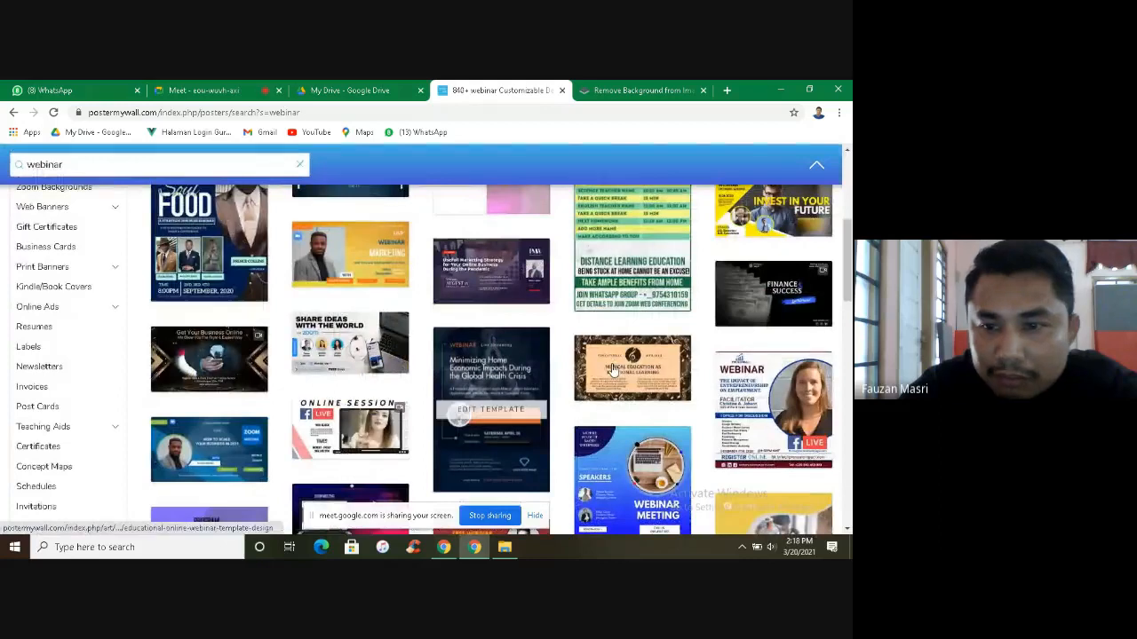
scroll(293, 338, down, 1)
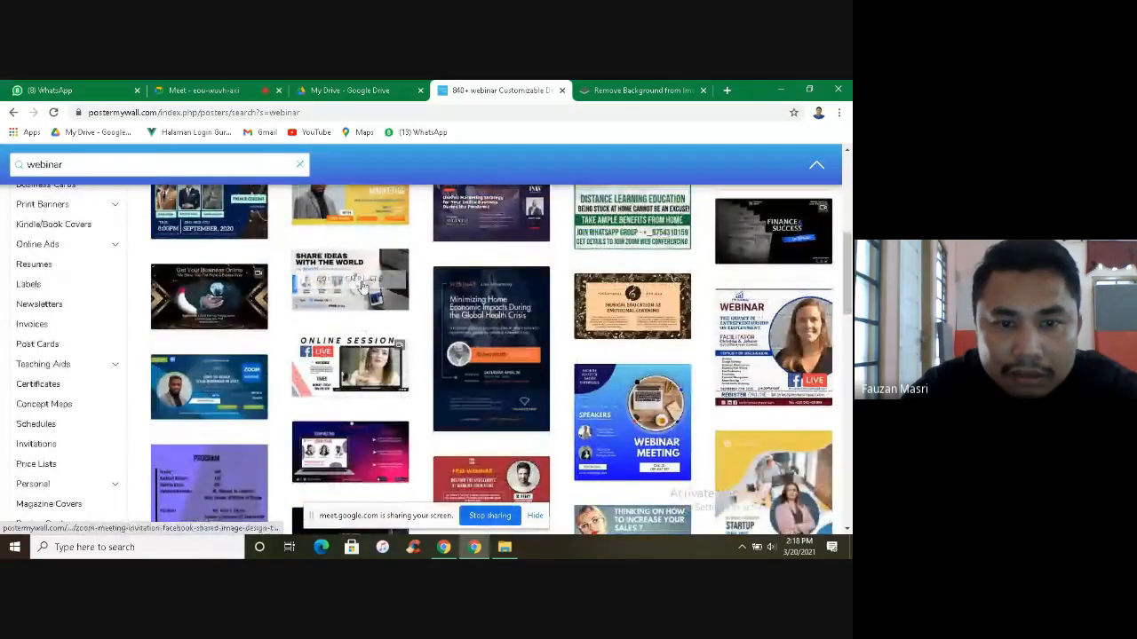
scroll(293, 293, down, 4)
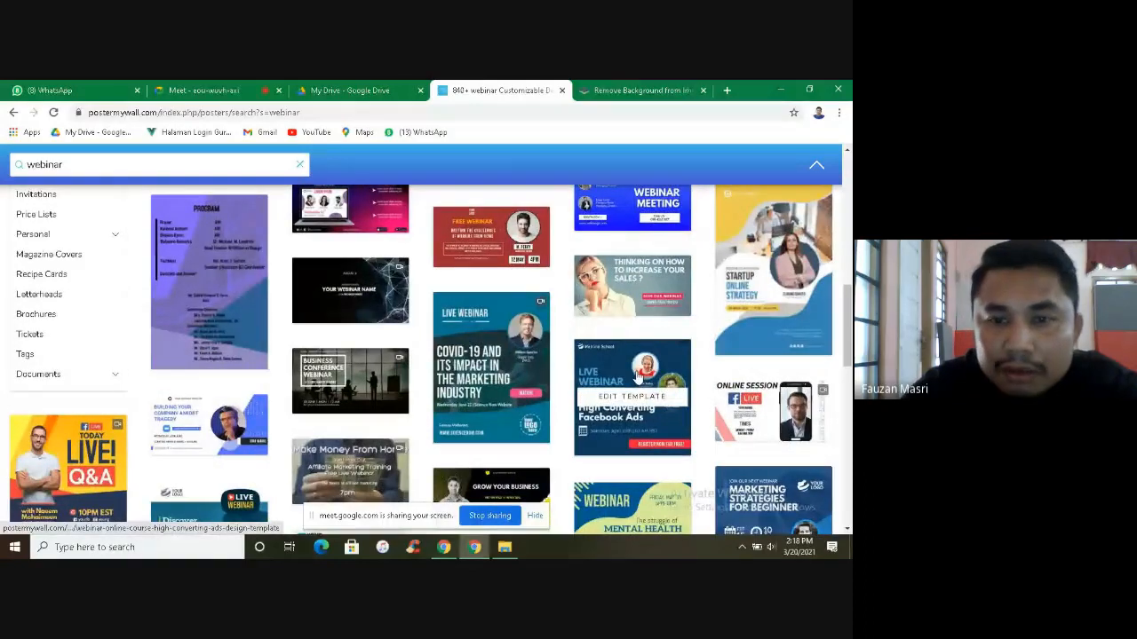
scroll(637, 377, down, 4)
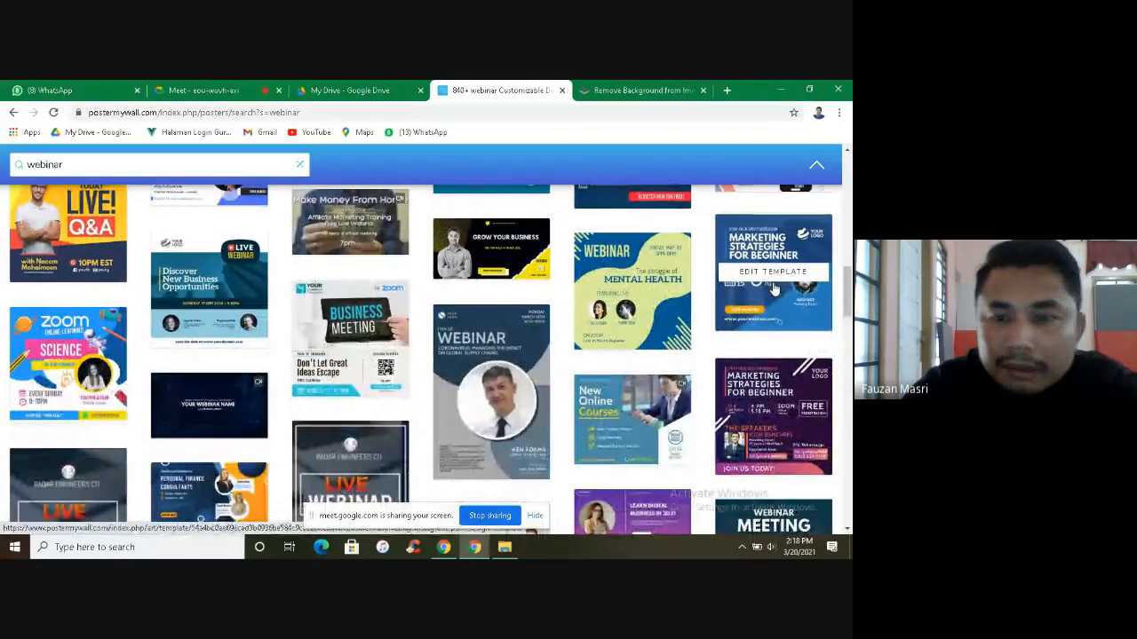
scroll(773, 289, down, 4)
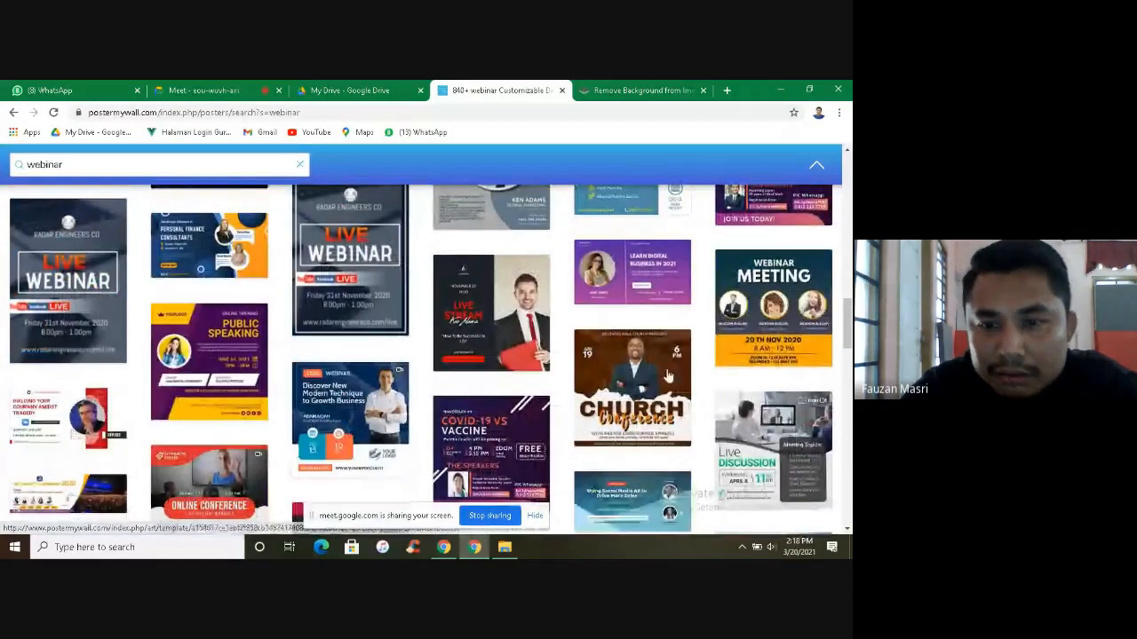
scroll(483, 275, up, 4)
scroll(482, 276, up, 10)
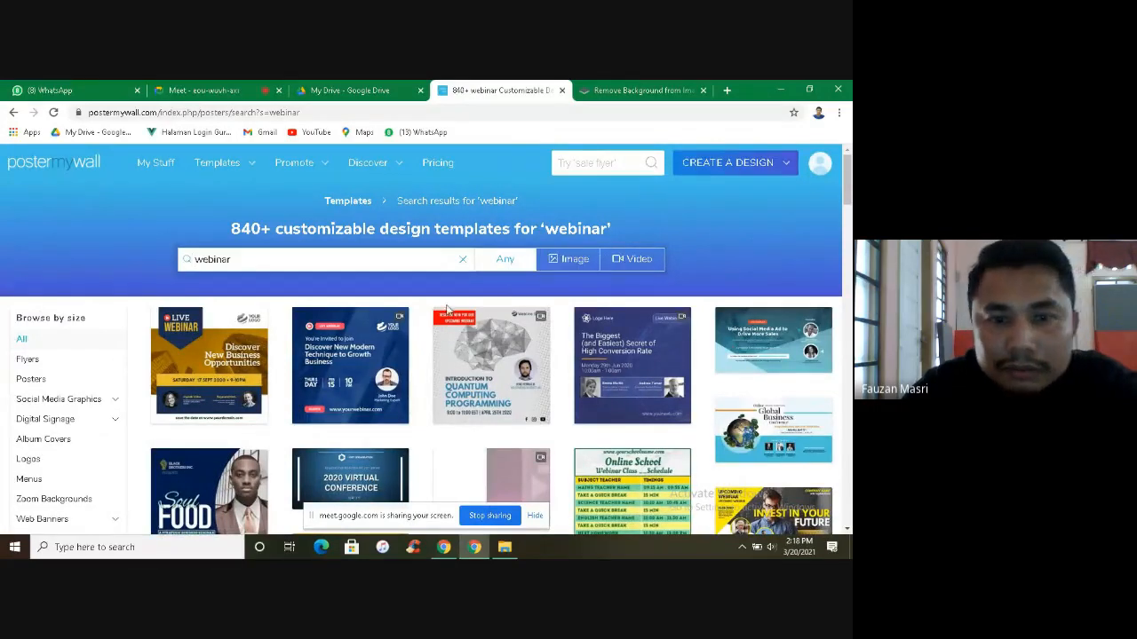
scroll(444, 382, down, 2)
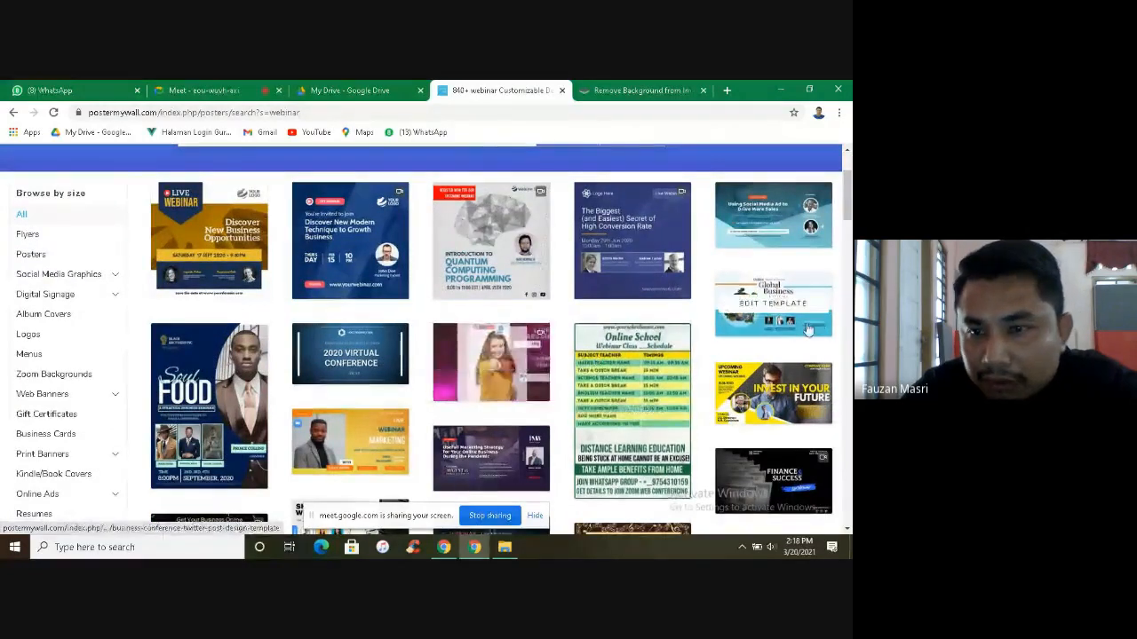
scroll(598, 362, down, 8)
scroll(782, 433, down, 5)
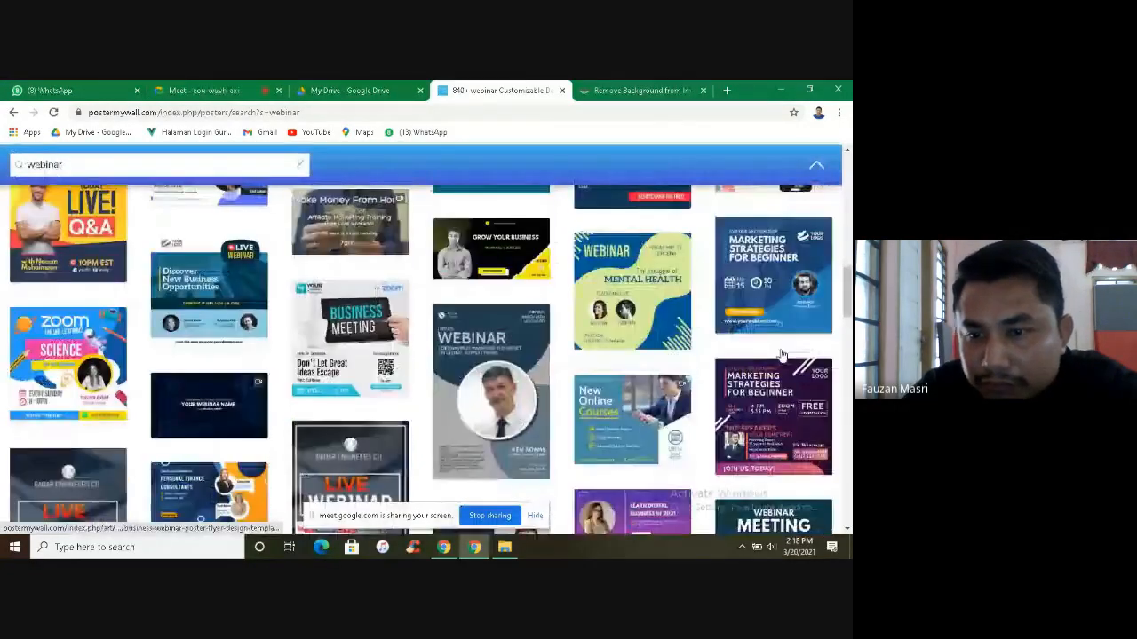
Step: Preview the blue "Marketing Strategies for Beginner" template, close the preview and return to the start of the results
click(751, 264)
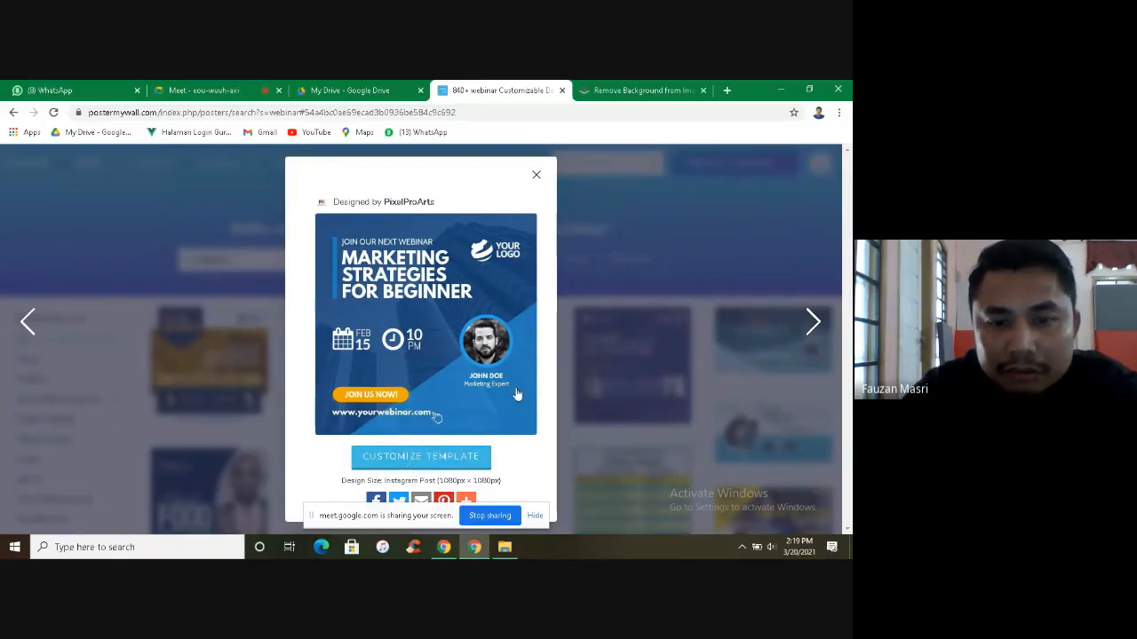
click(536, 177)
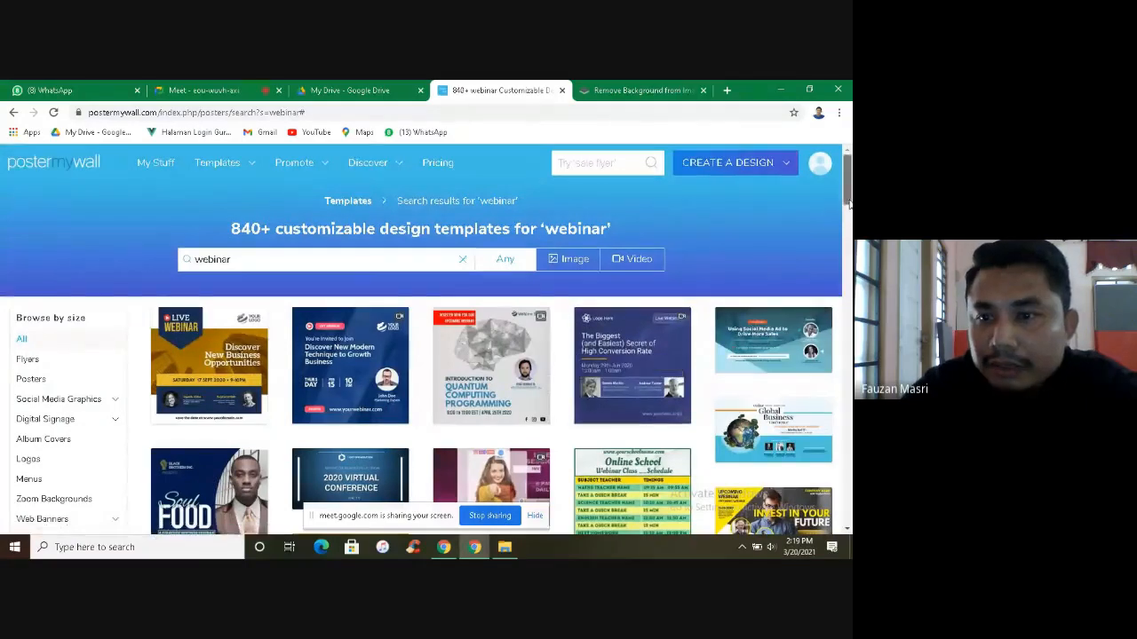
drag(848, 202, 849, 169)
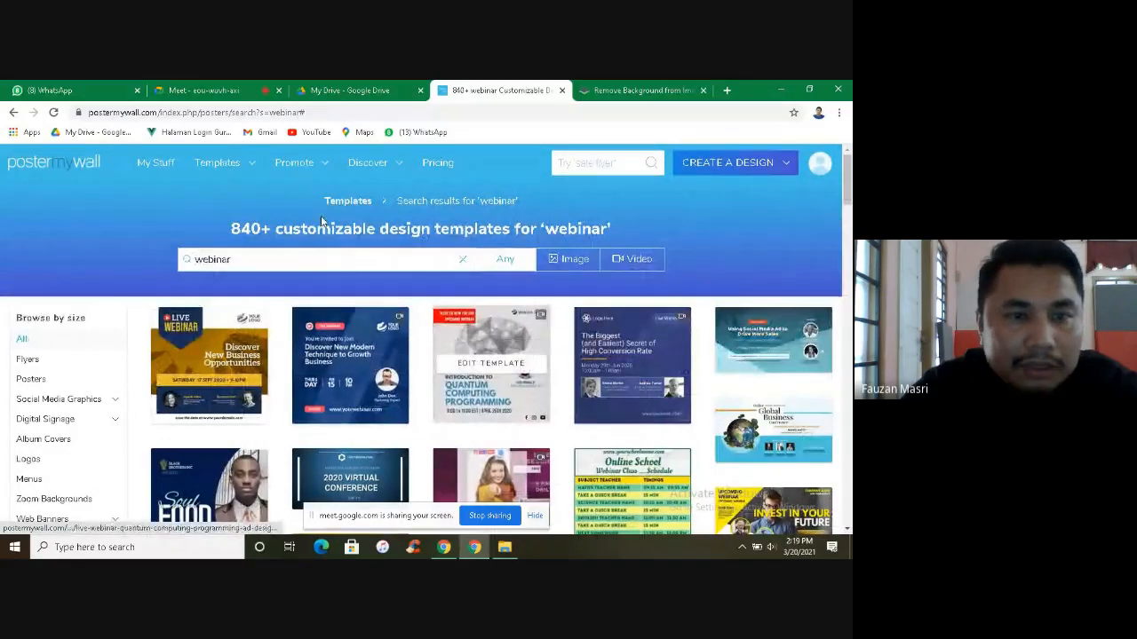
Step: Return to the saved designs and reopen the "Debat Mantan Presiden USA" poster for editing
mouse_move(226, 170)
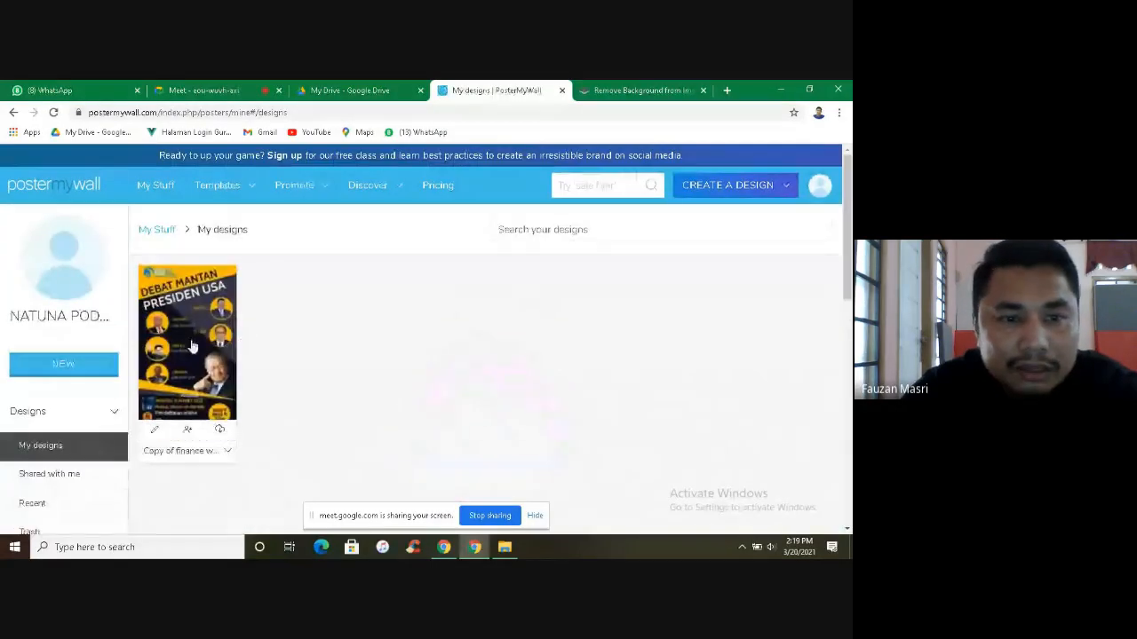
click(191, 346)
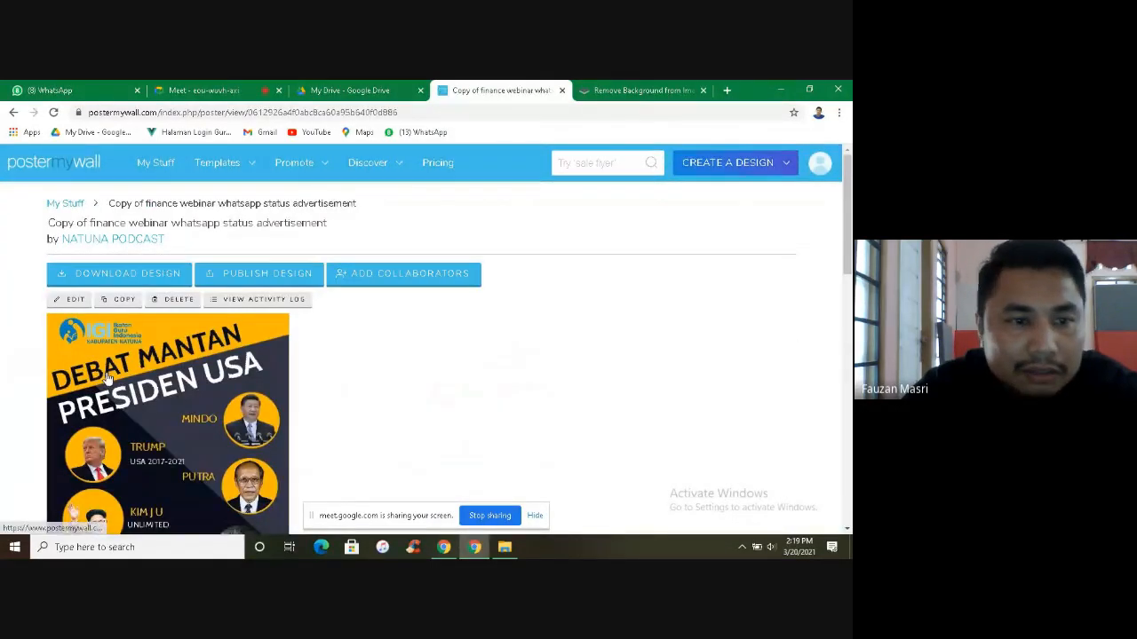
click(71, 301)
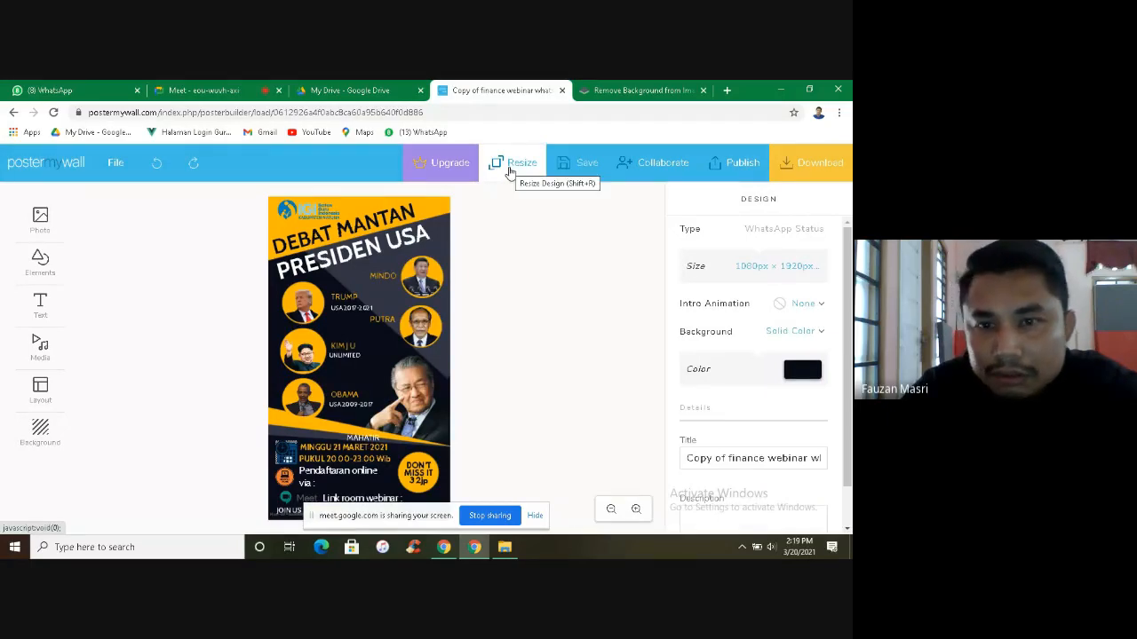
Step: Try resizing the poster to the Instagram Post format and undo the resize
click(514, 163)
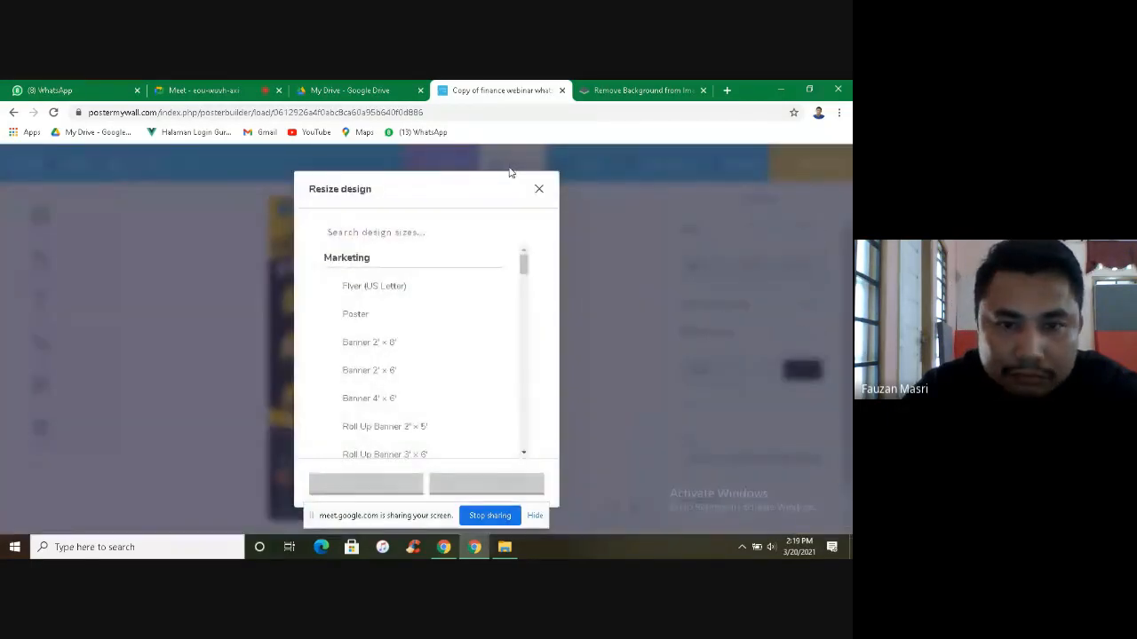
drag(524, 266, 504, 306)
scroll(503, 320, down, 3)
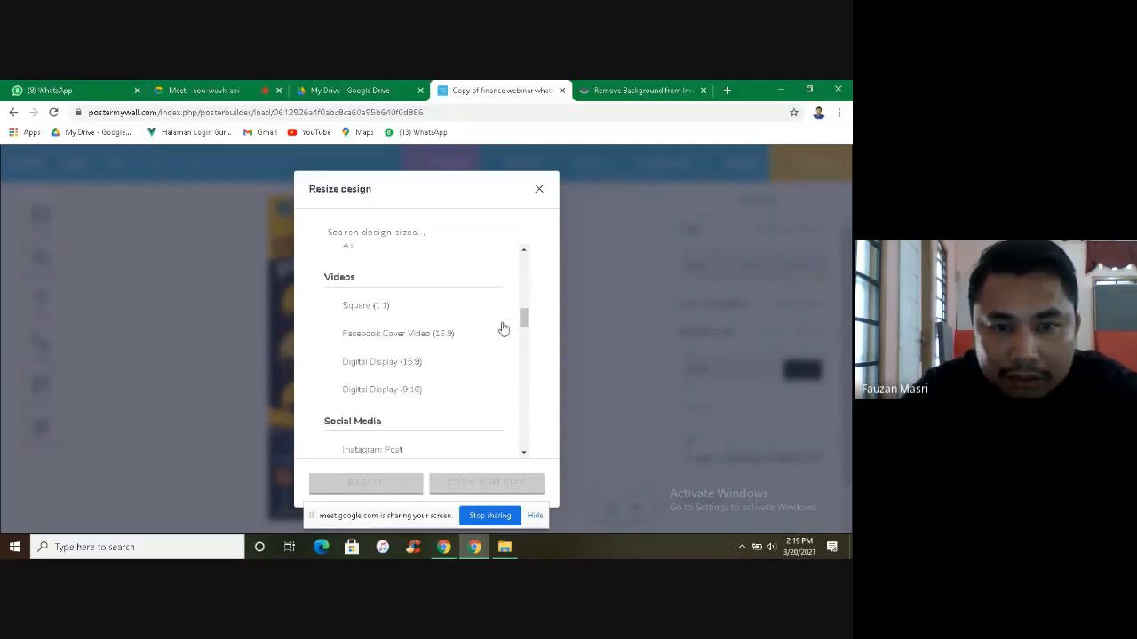
scroll(475, 388, down, 2)
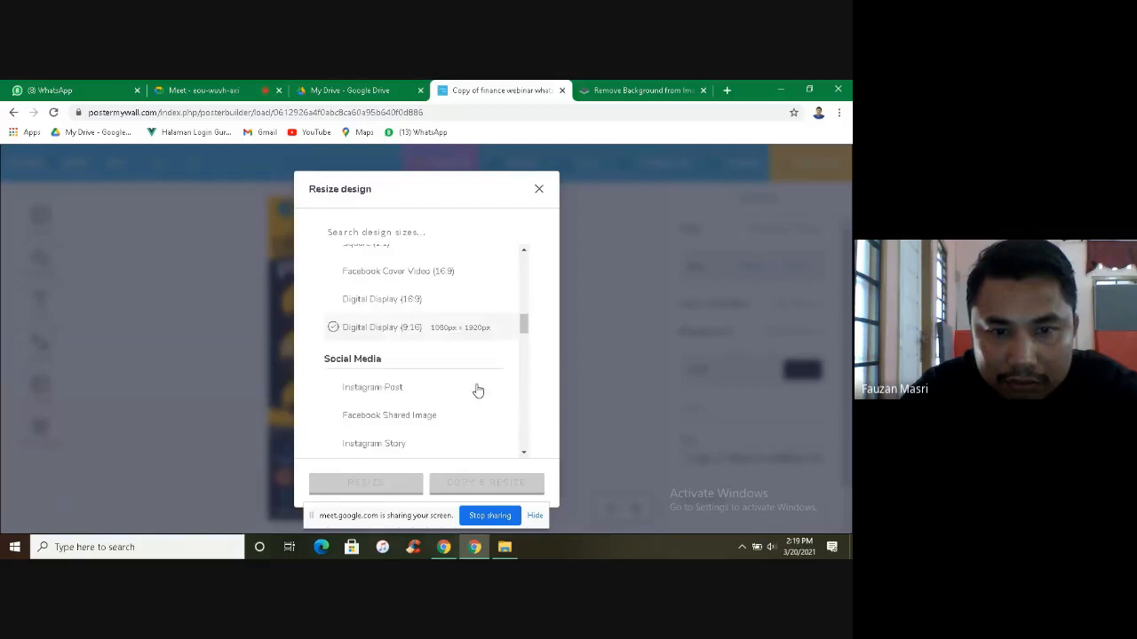
click(411, 267)
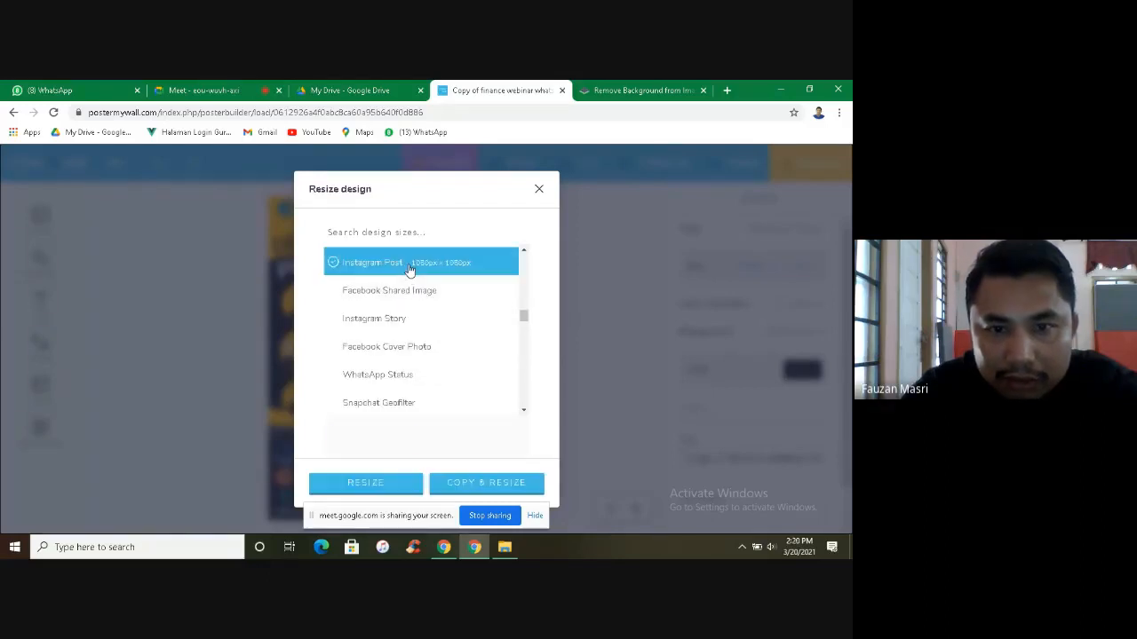
click(372, 484)
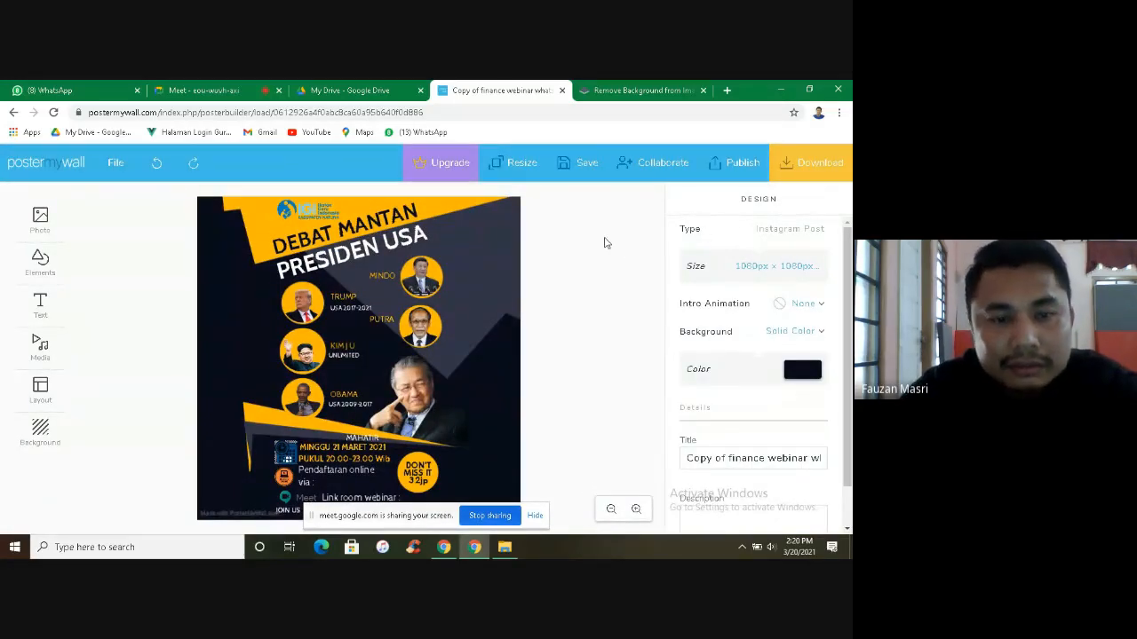
click(148, 174)
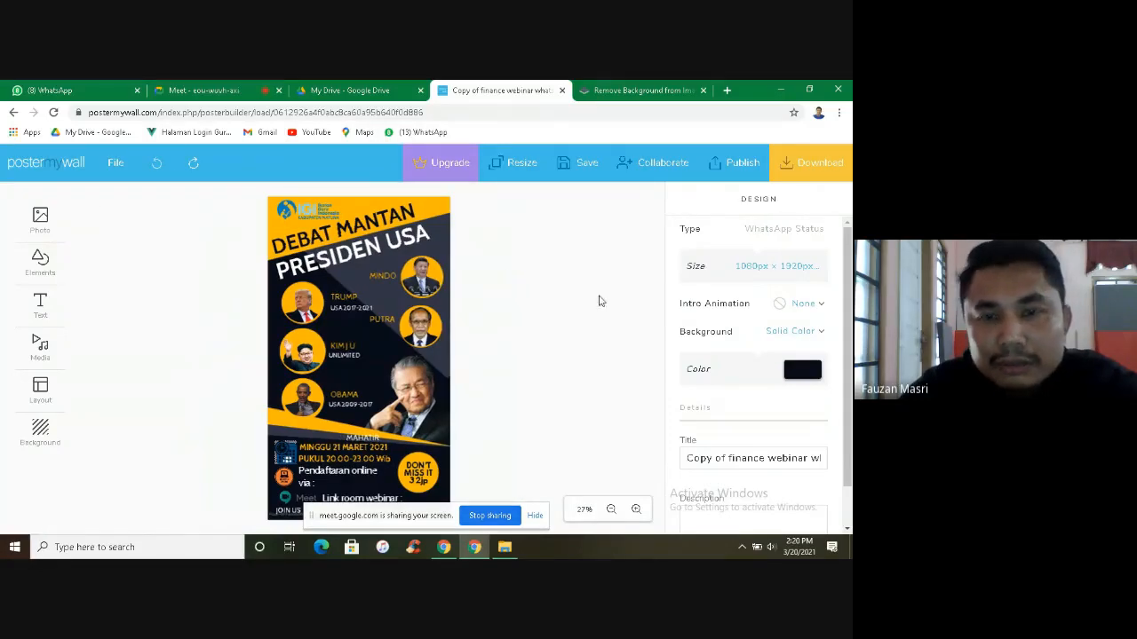
Step: Check the Google Meet call, look over the background removal page and the poster, and return to the call
click(192, 88)
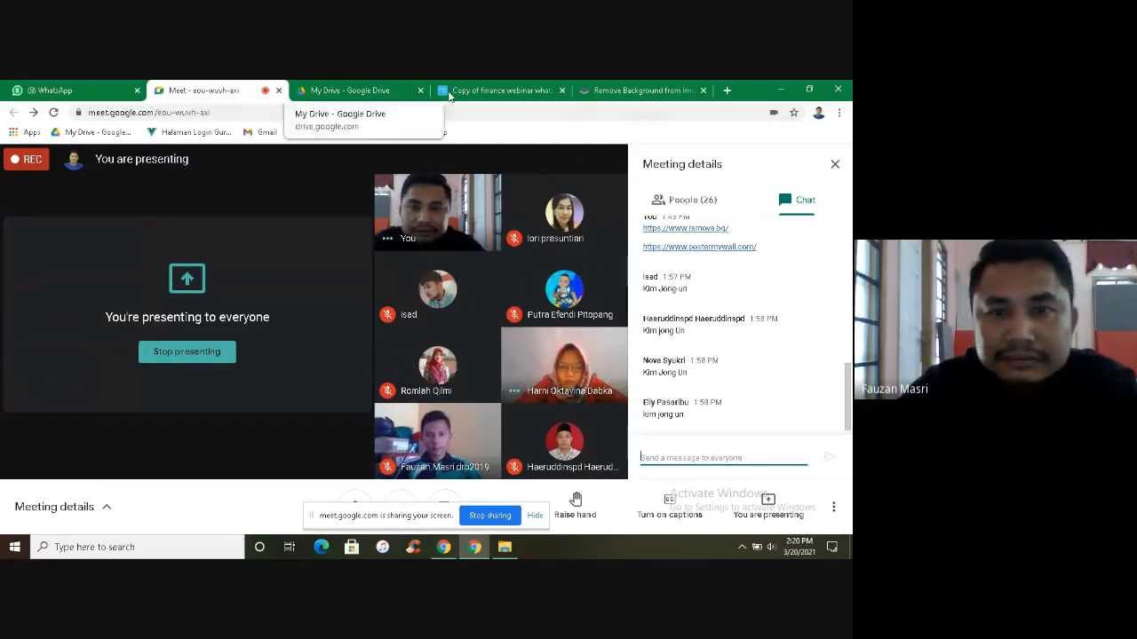
click(640, 89)
click(502, 89)
click(265, 94)
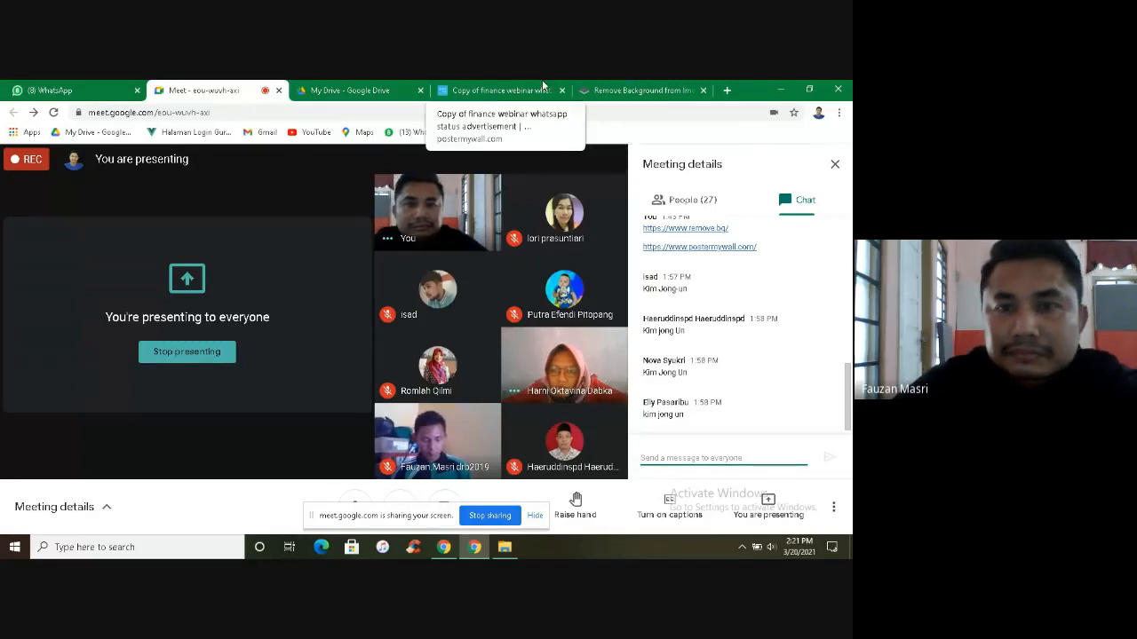
Step: Return to the poster, stay in the editor, and redo and undo the Instagram Post resize
click(497, 89)
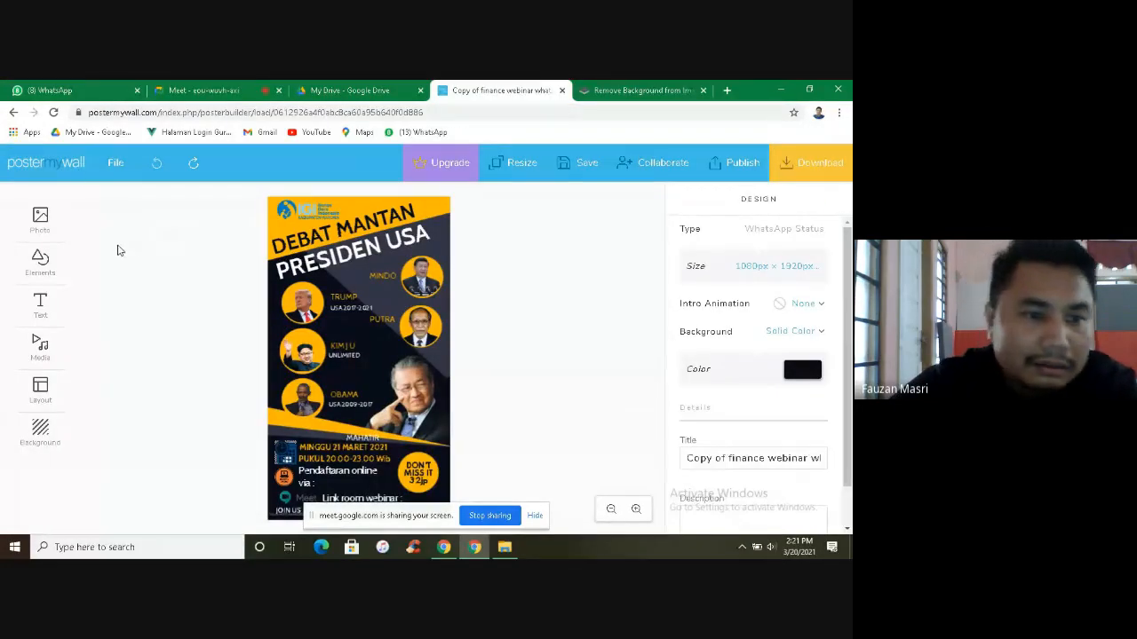
click(54, 171)
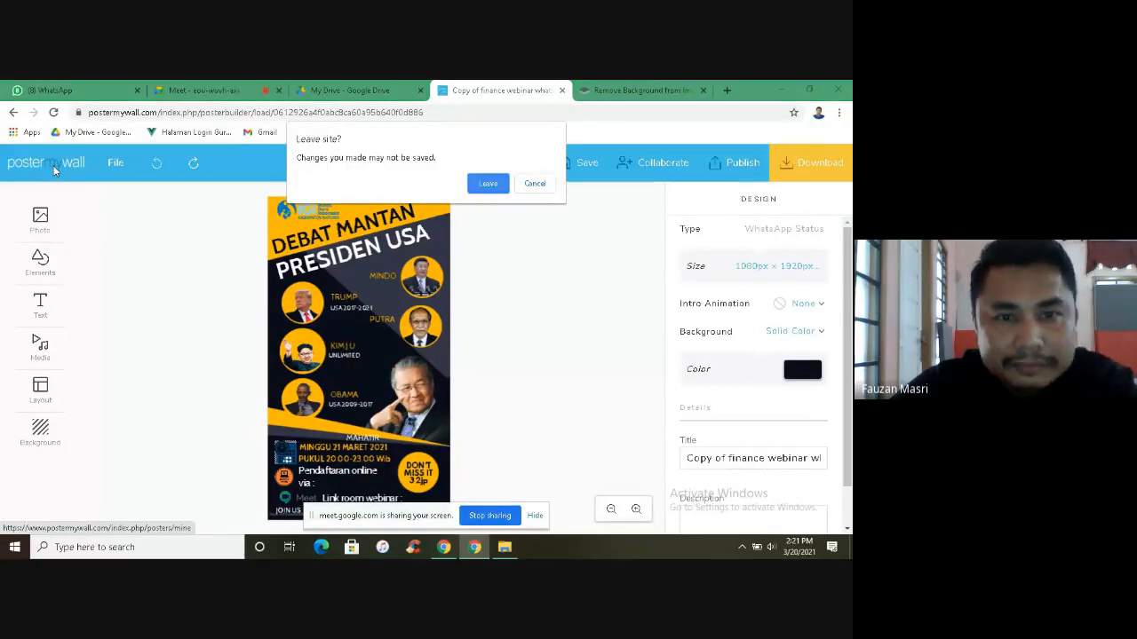
click(534, 184)
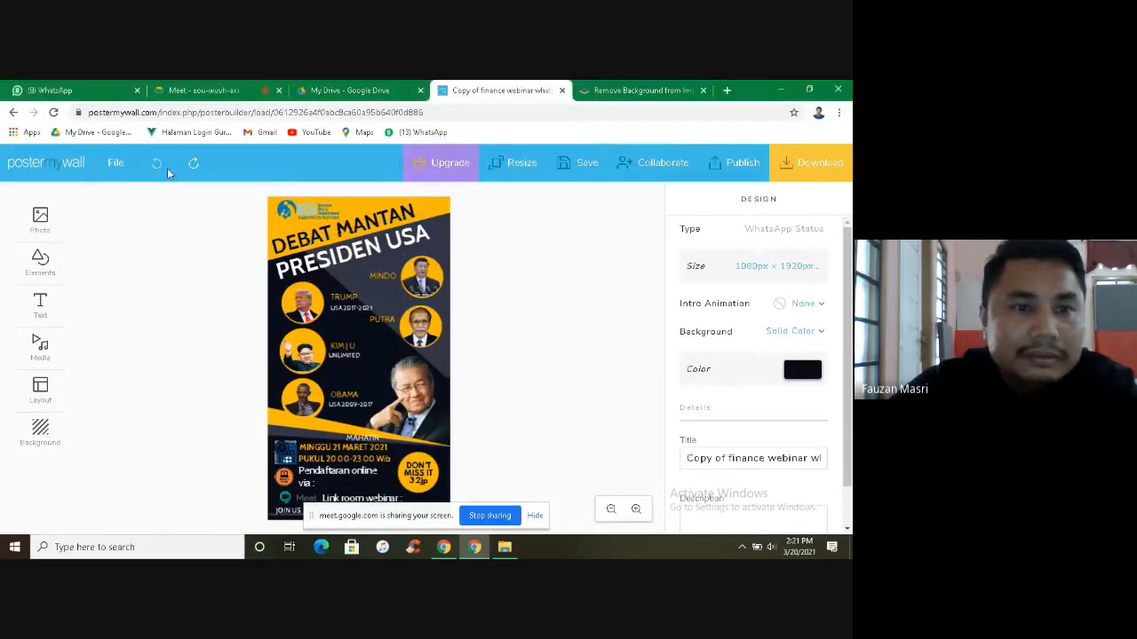
click(195, 164)
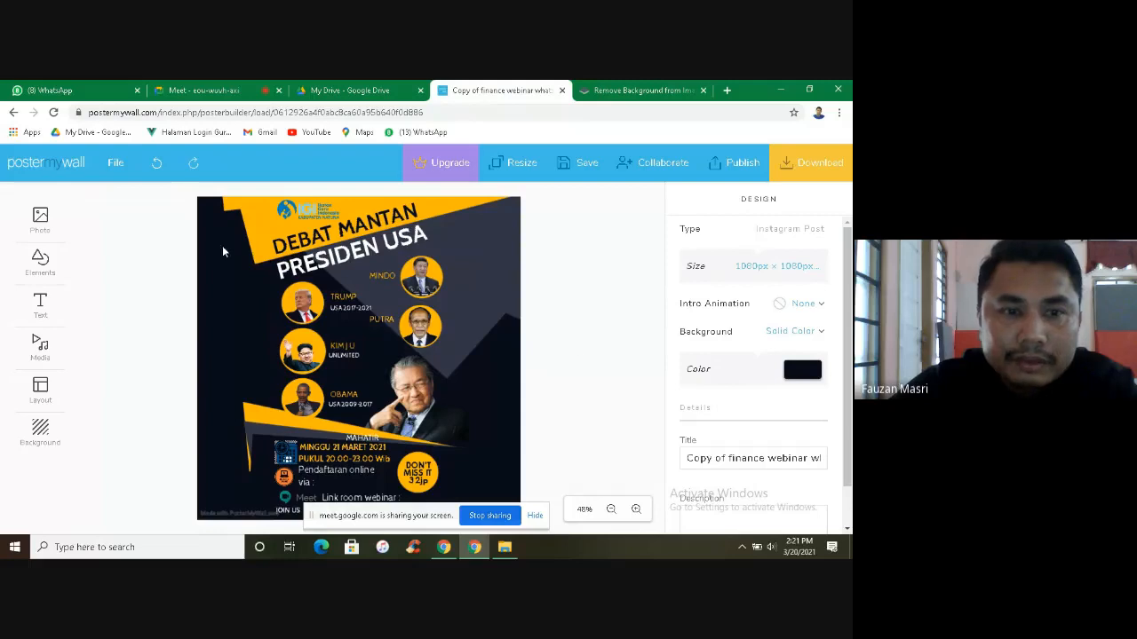
click(157, 163)
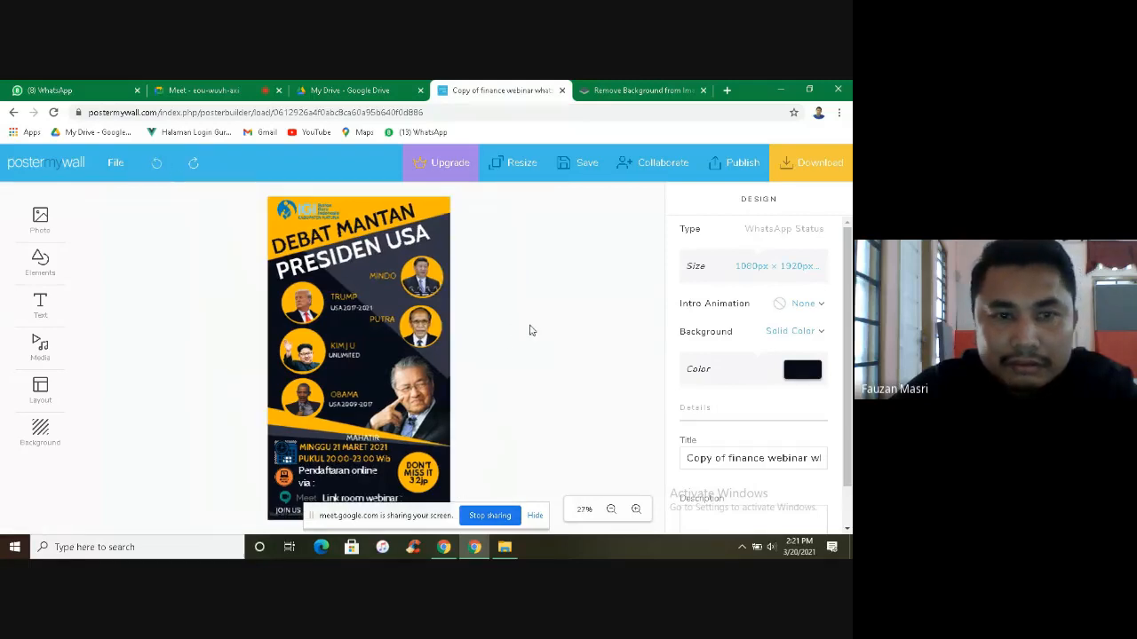
Step: Save the poster in its WhatsApp Status format and return to the saved designs
click(575, 164)
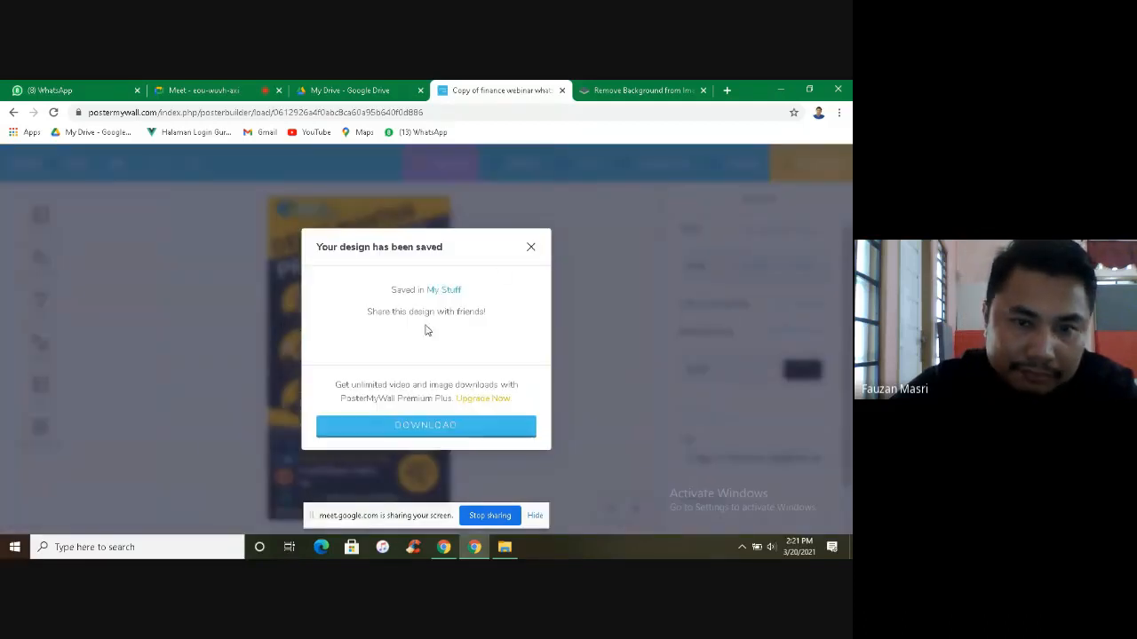
click(530, 247)
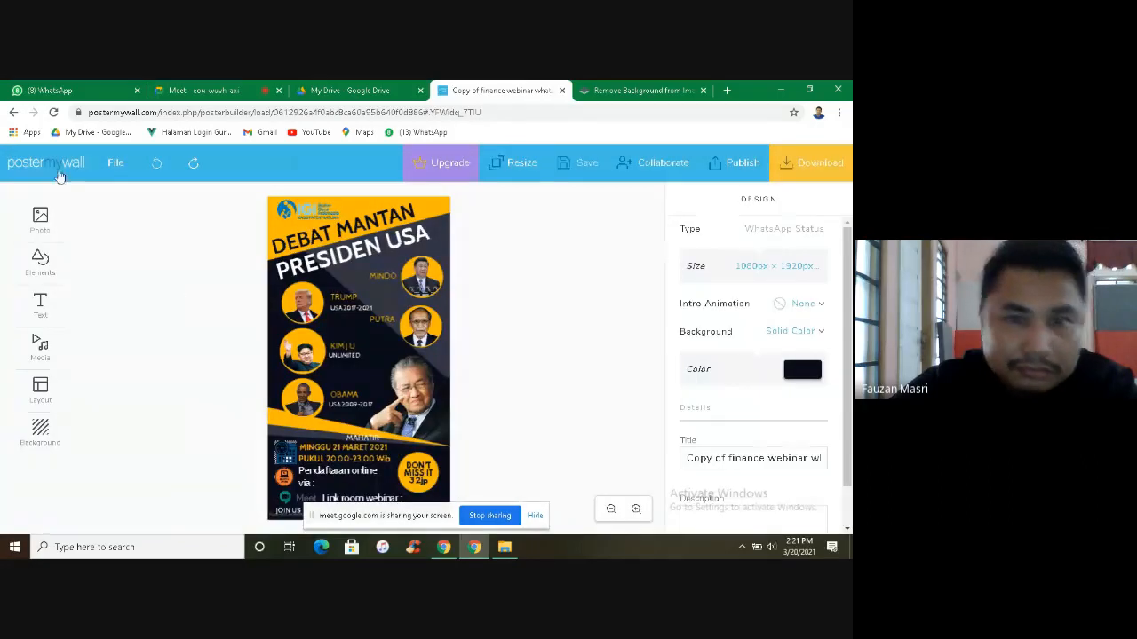
click(56, 172)
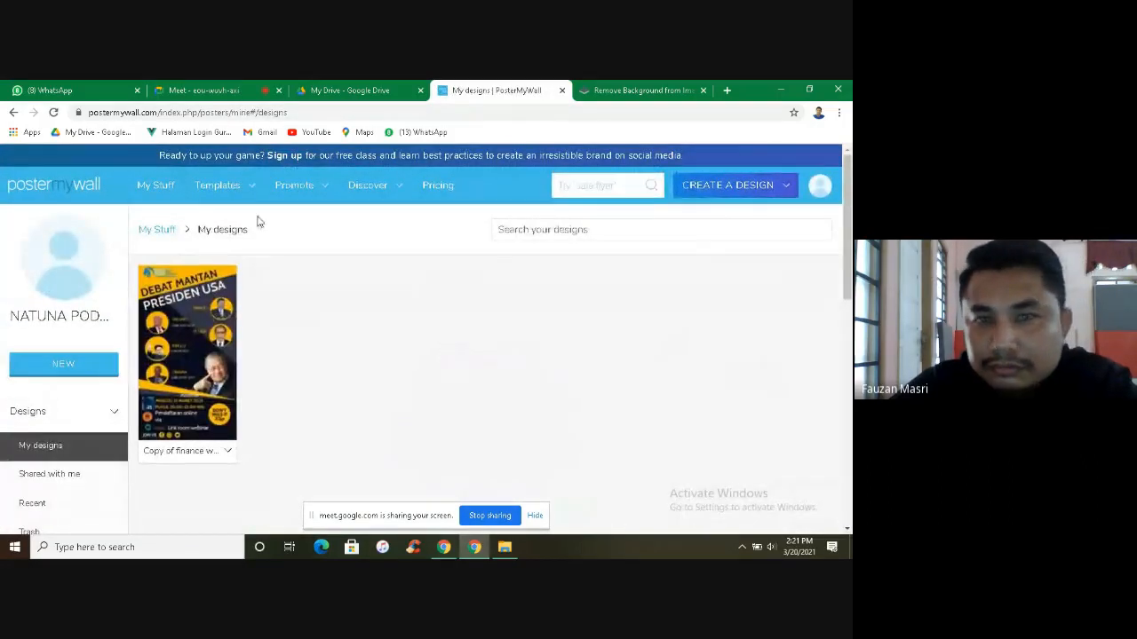
Step: Look over the saved designs page, collapsing and re-expanding its Designs section
mouse_move(239, 192)
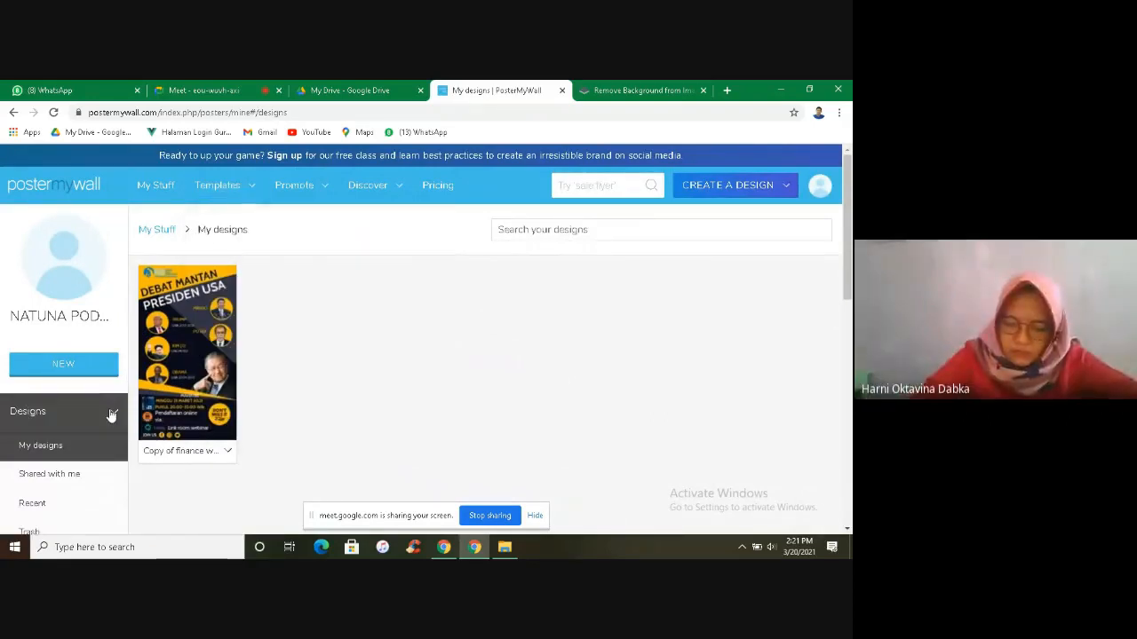
click(111, 415)
scroll(319, 365, down, 3)
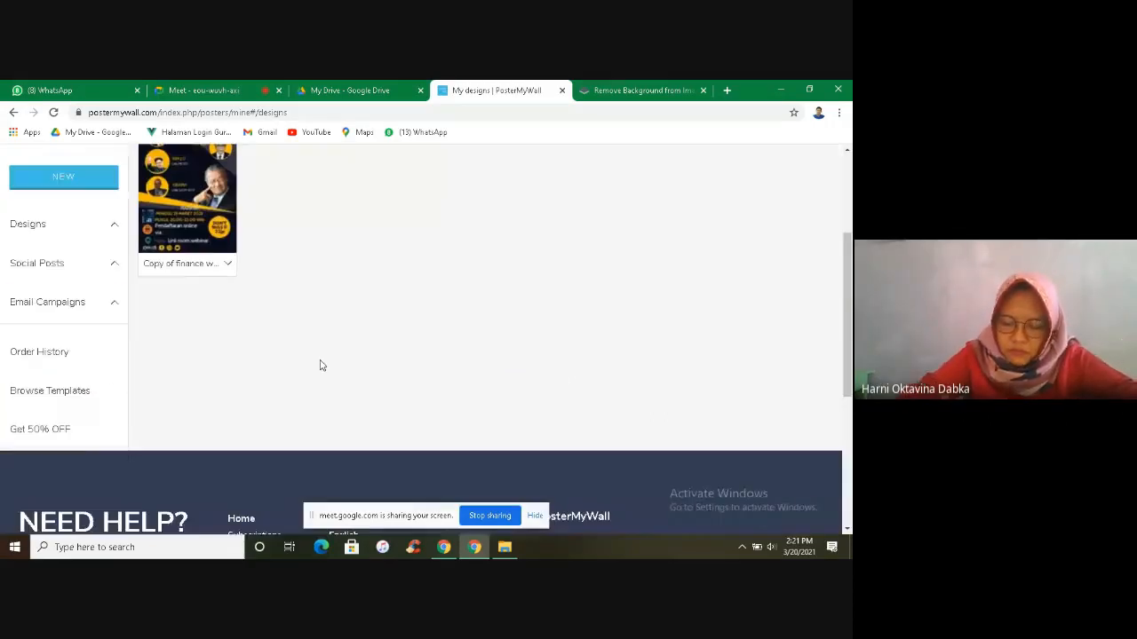
scroll(320, 364, up, 3)
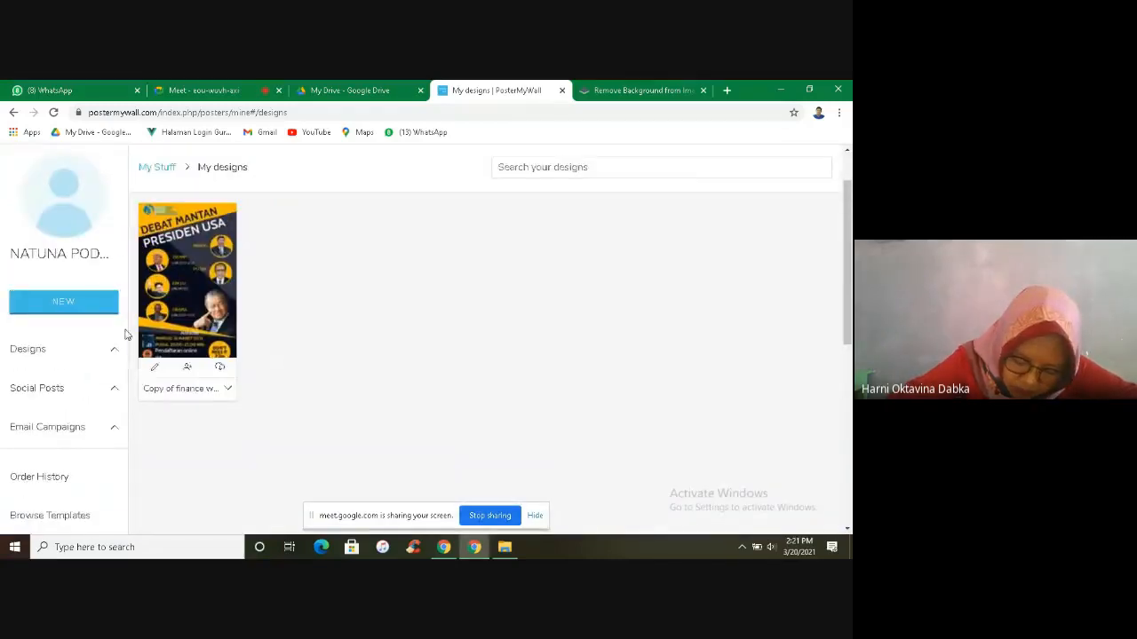
click(102, 353)
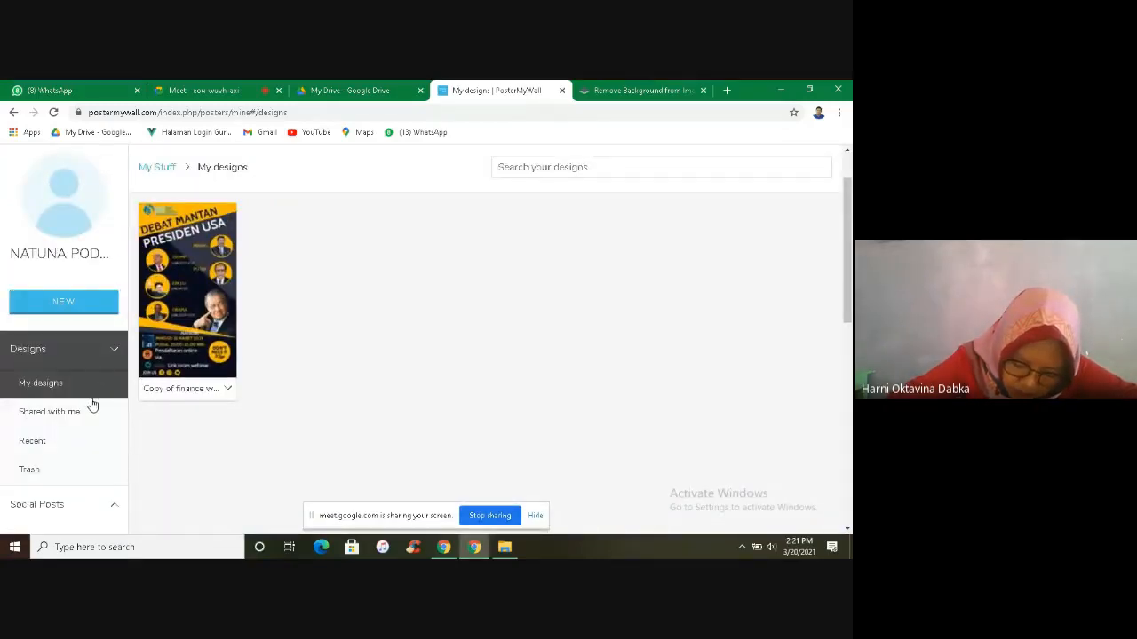
scroll(93, 409, down, 1)
scroll(92, 409, down, 3)
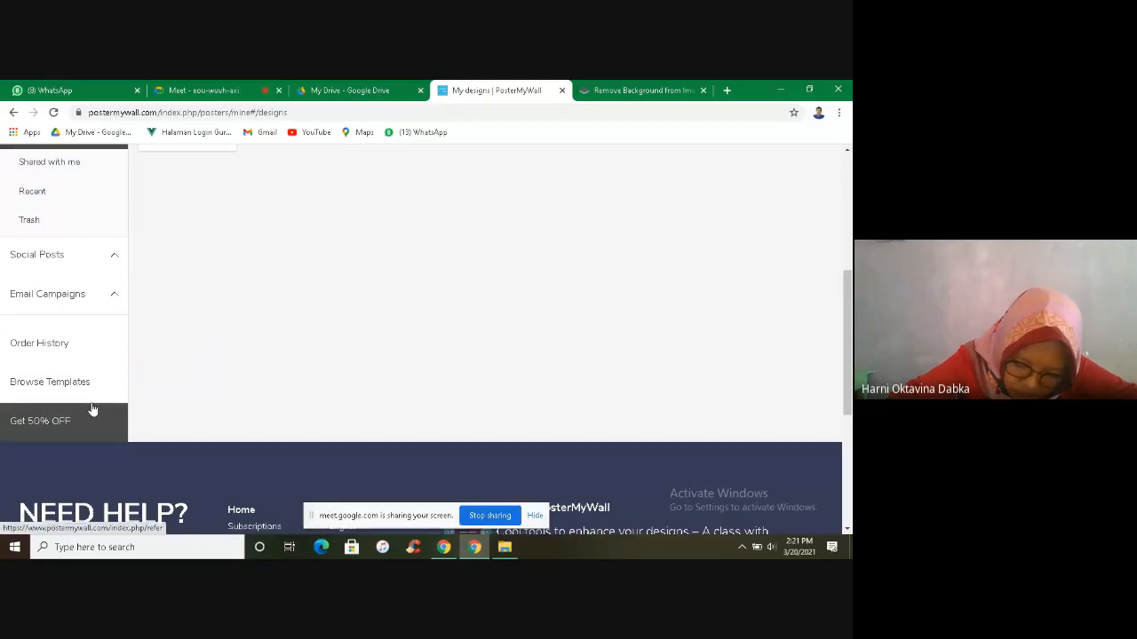
scroll(92, 408, up, 4)
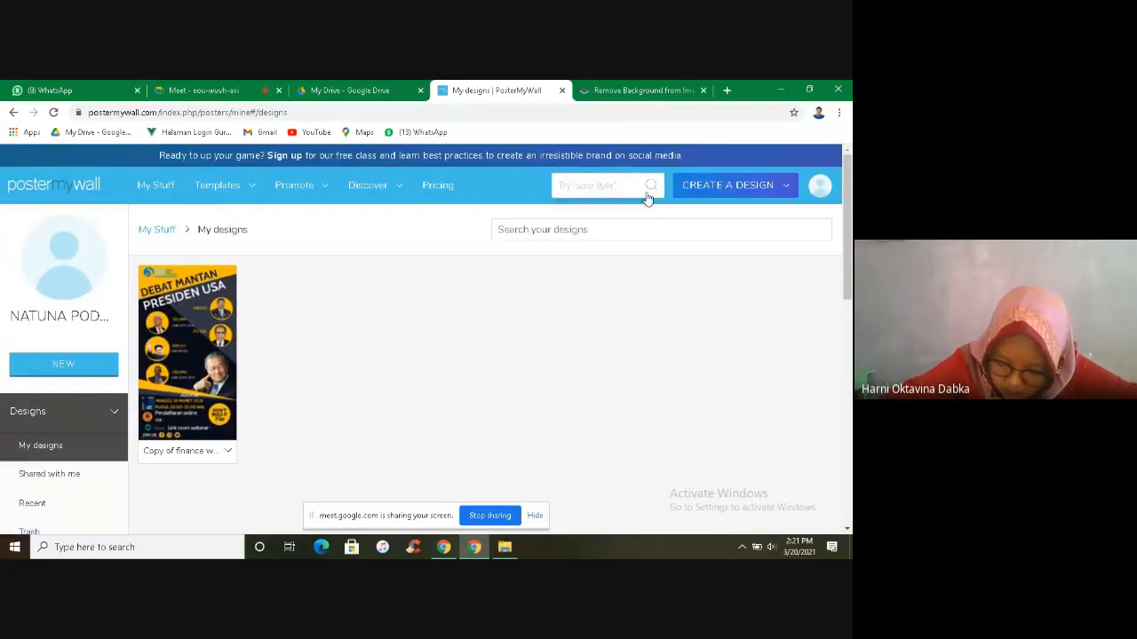
Step: Open the template gallery, choose to create from scratch and look over the popular design types
click(650, 189)
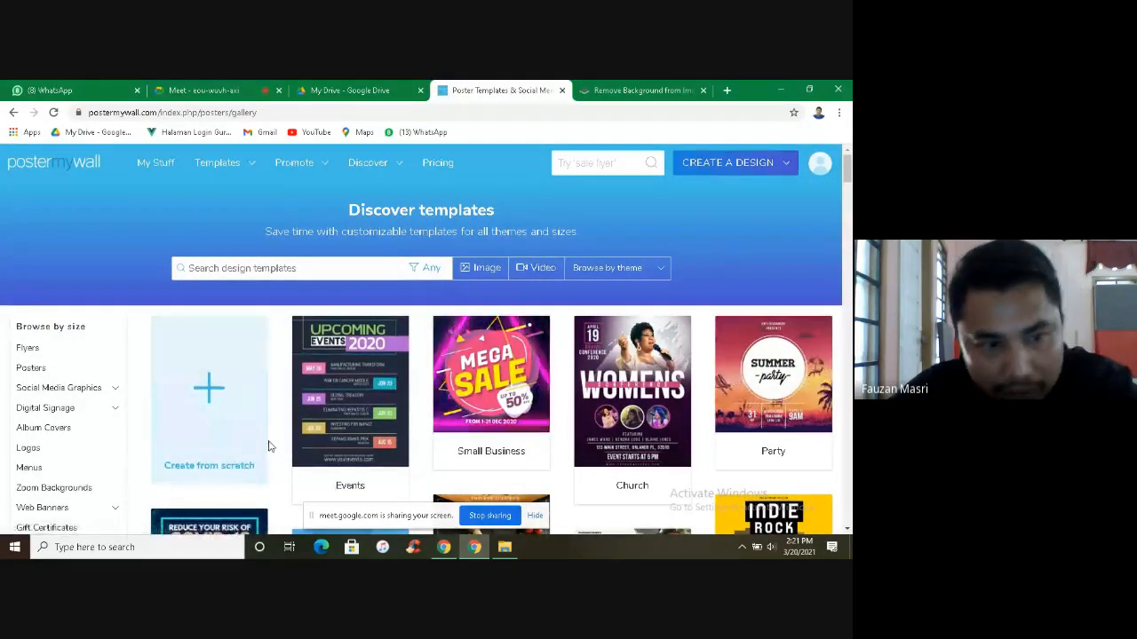
click(207, 391)
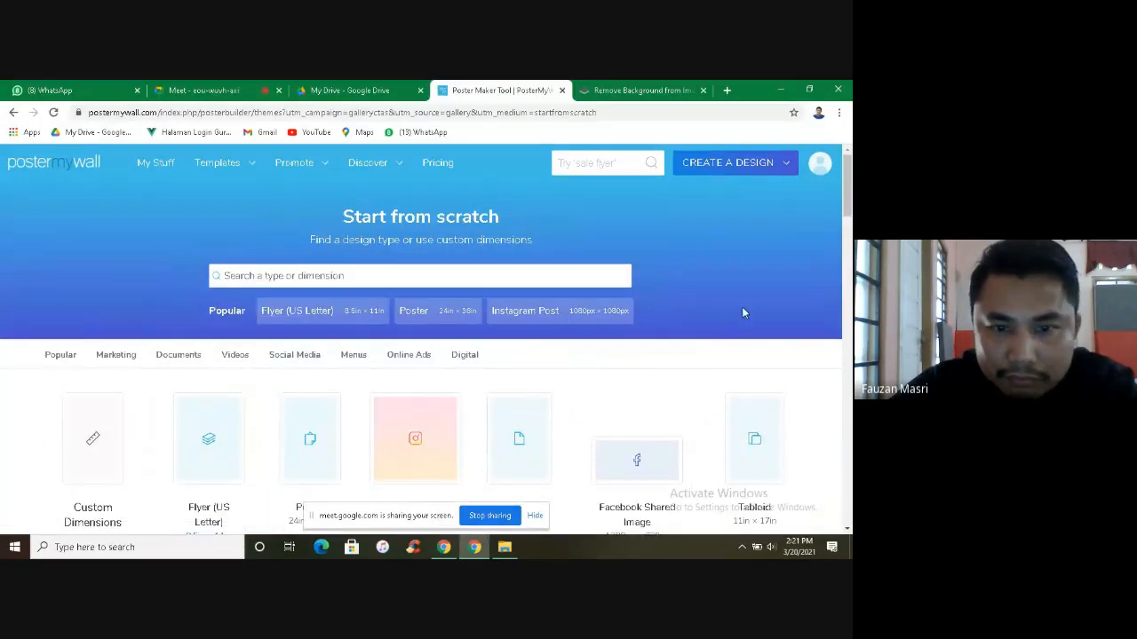
scroll(744, 312, down, 1)
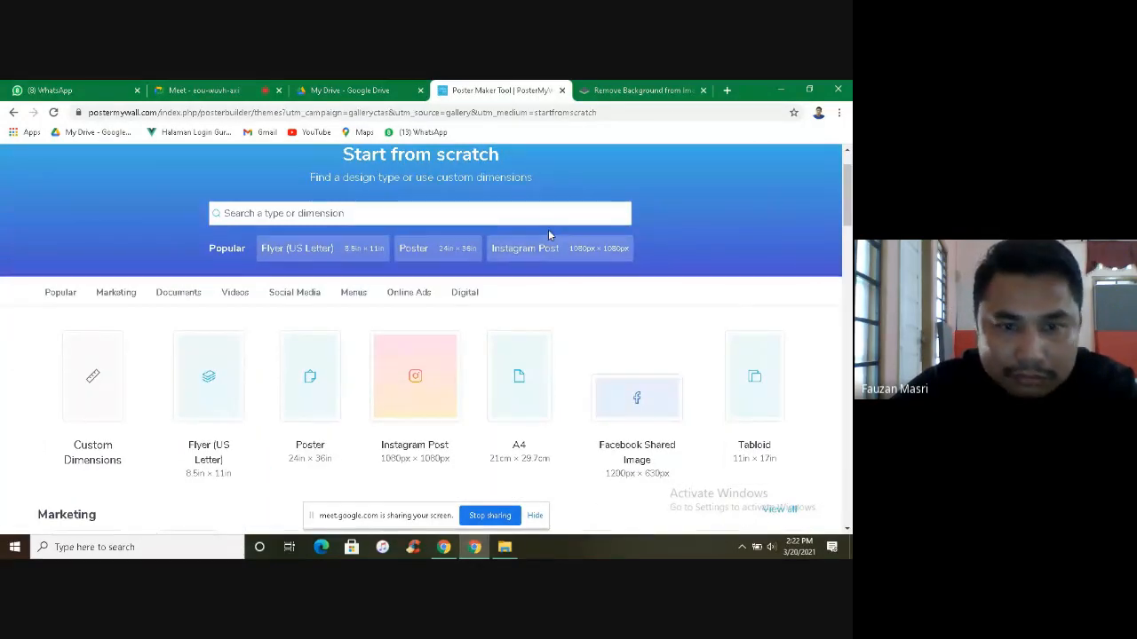
scroll(719, 220, up, 1)
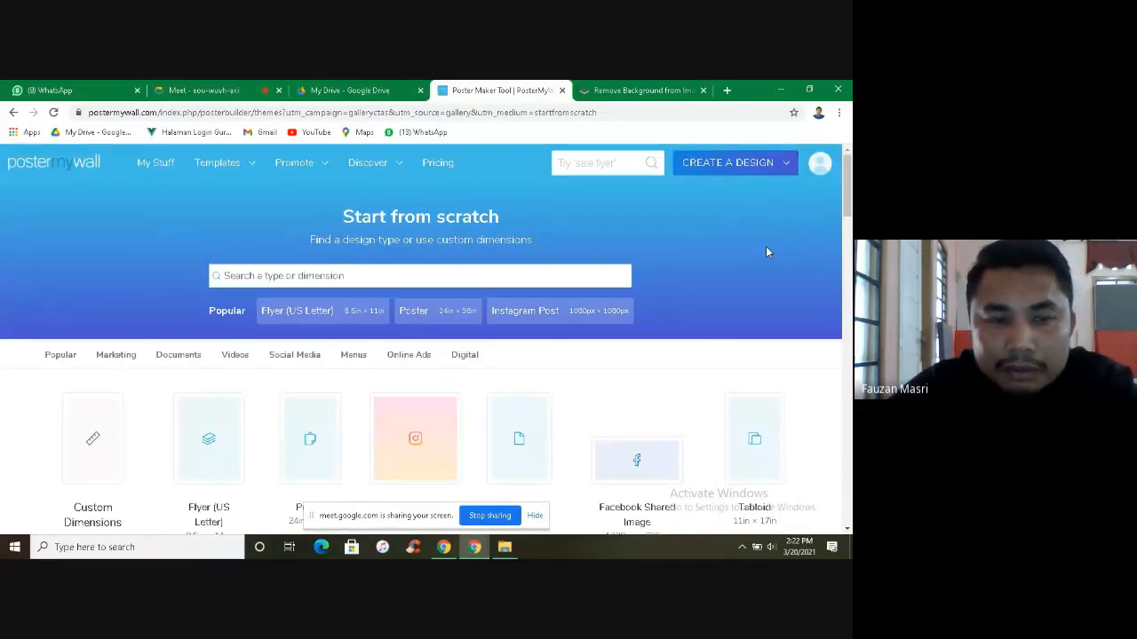
scroll(775, 281, down, 1)
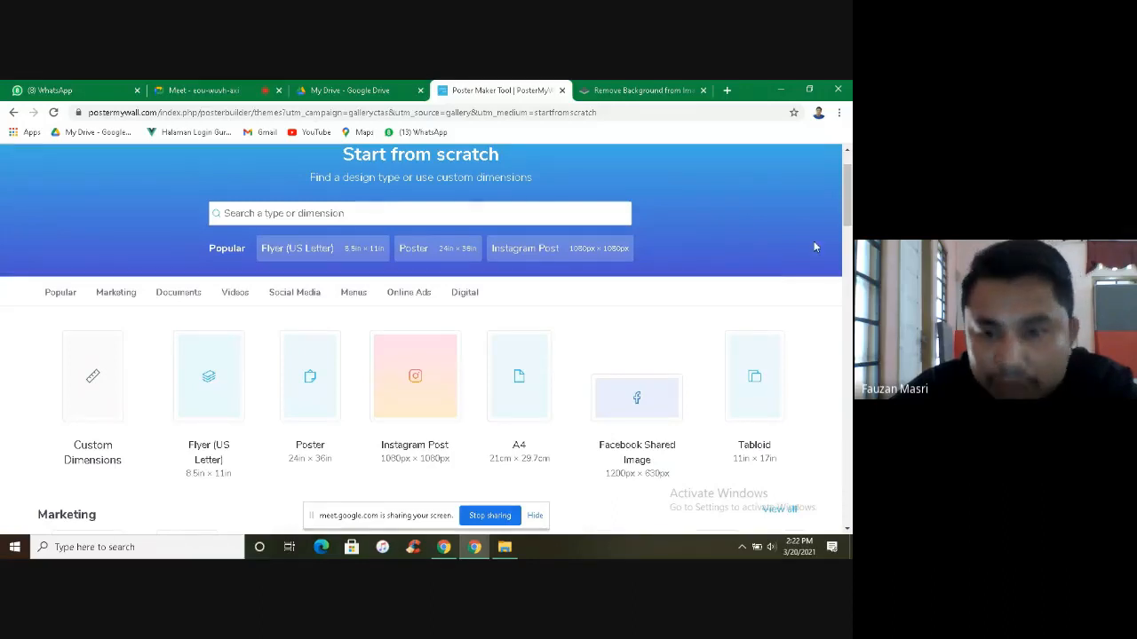
scroll(849, 233, up, 1)
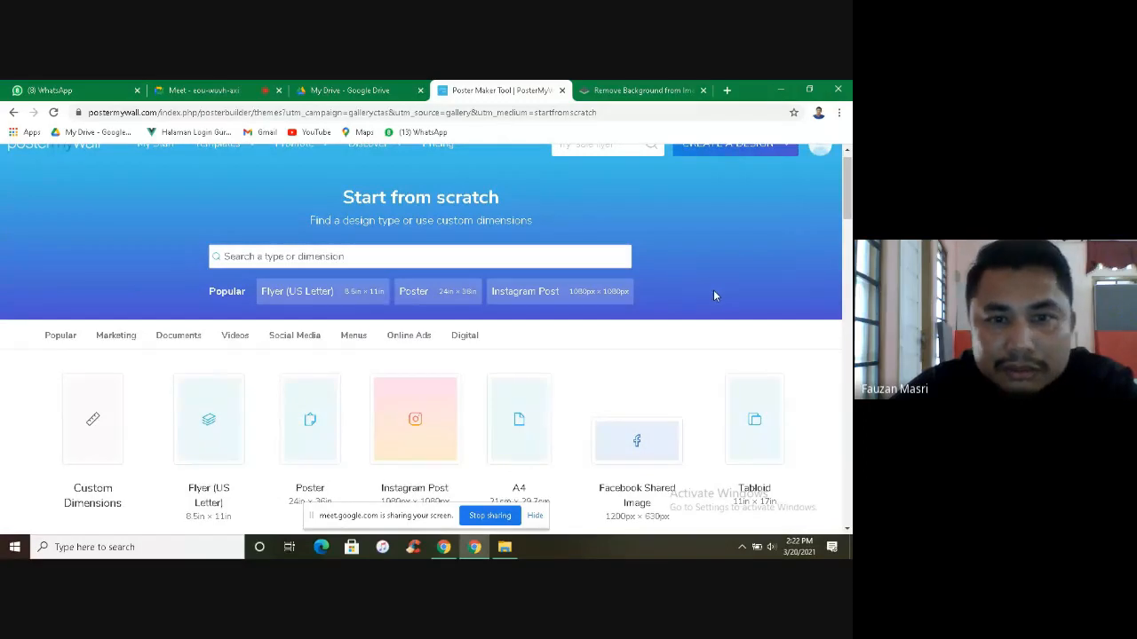
scroll(767, 265, down, 1)
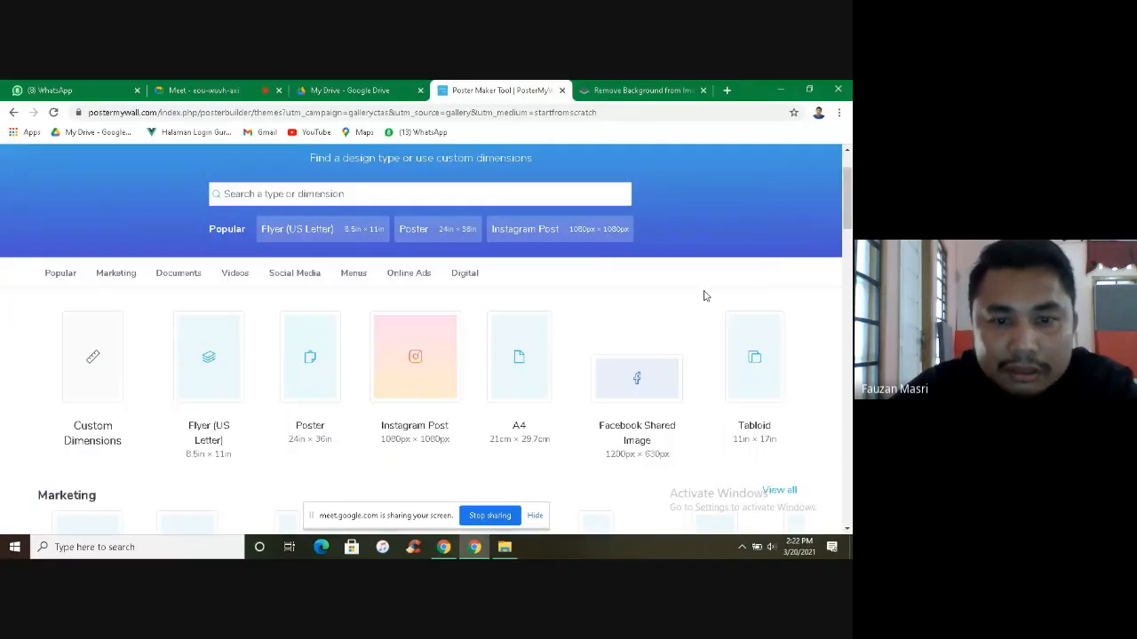
Step: Create a blank 1080 × 1080 px Instagram Post design with a white solid-color background
click(389, 379)
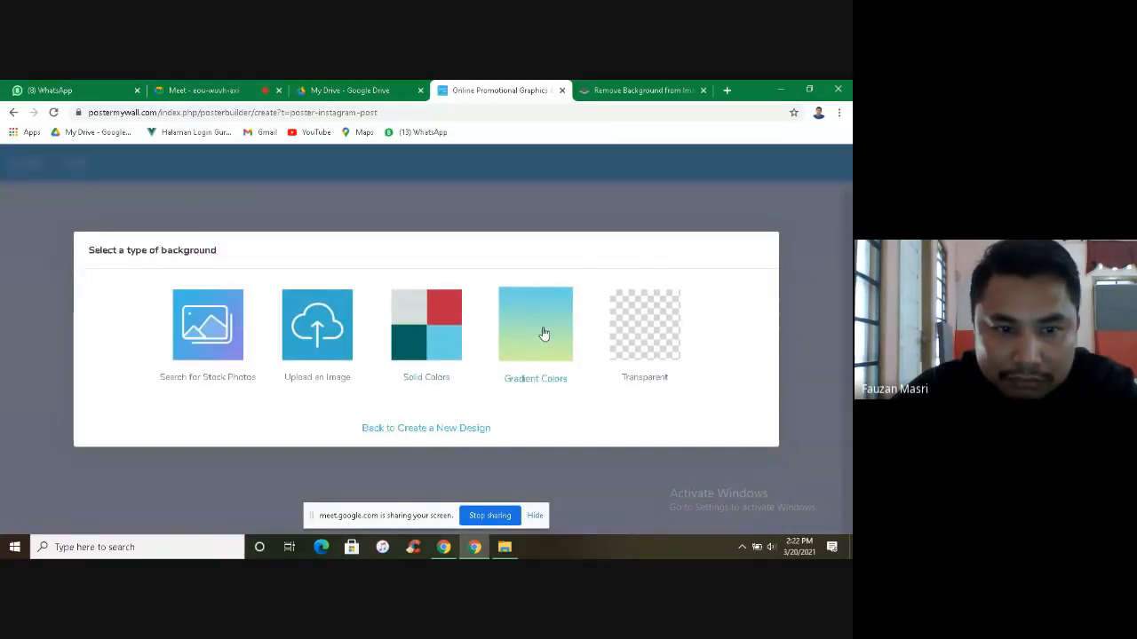
click(435, 336)
click(607, 502)
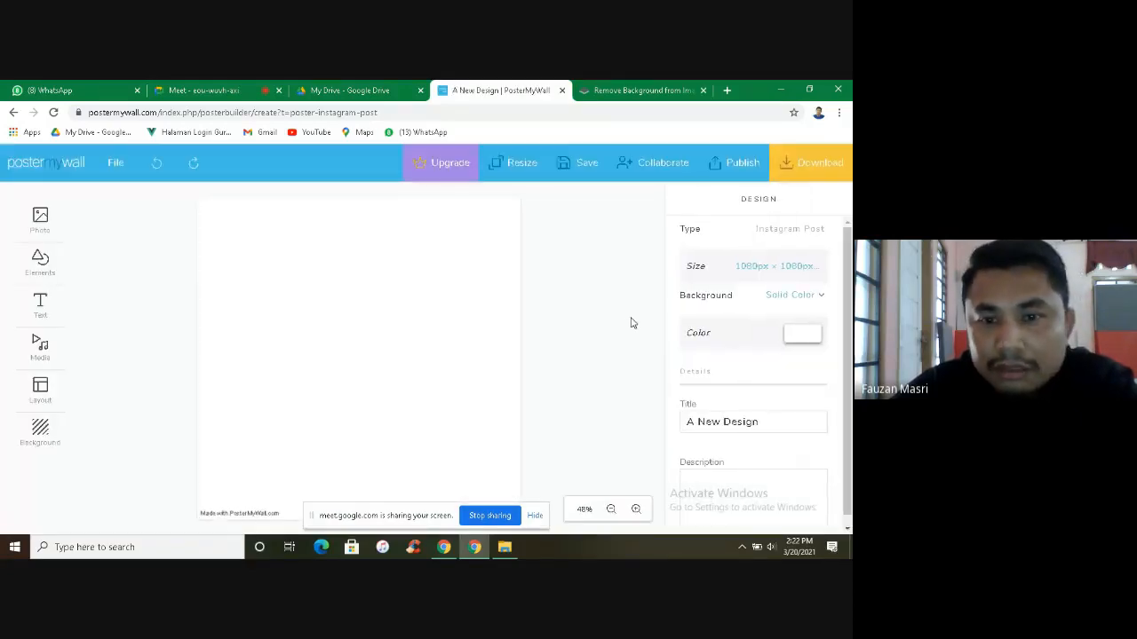
click(614, 508)
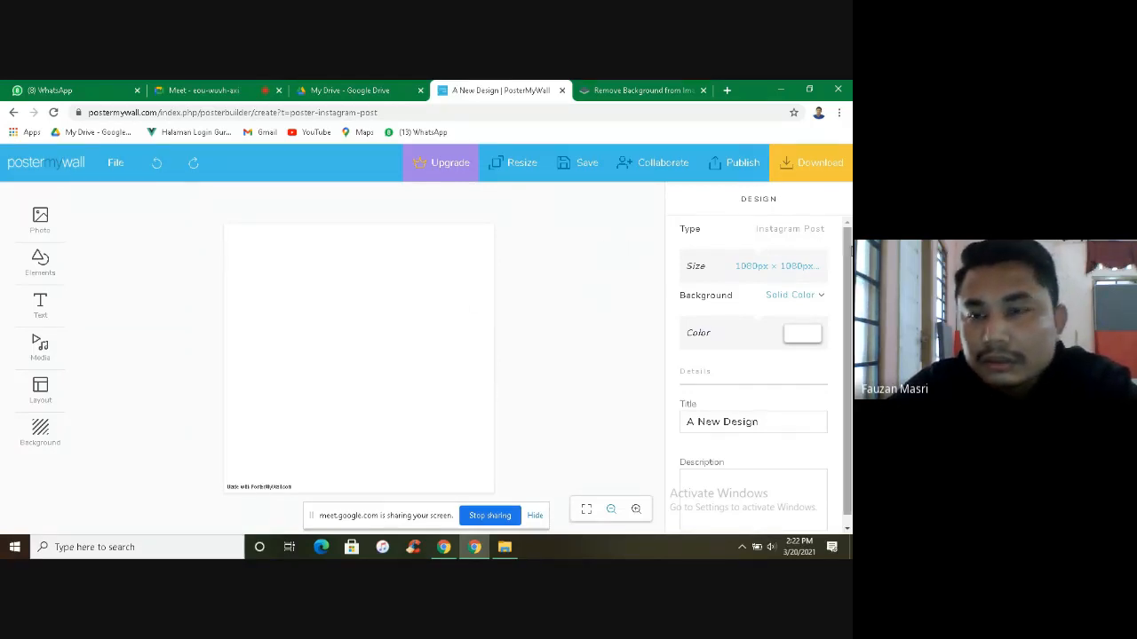
Step: Leave the blank Instagram Post design without saving and go back to the template gallery
click(14, 113)
click(487, 183)
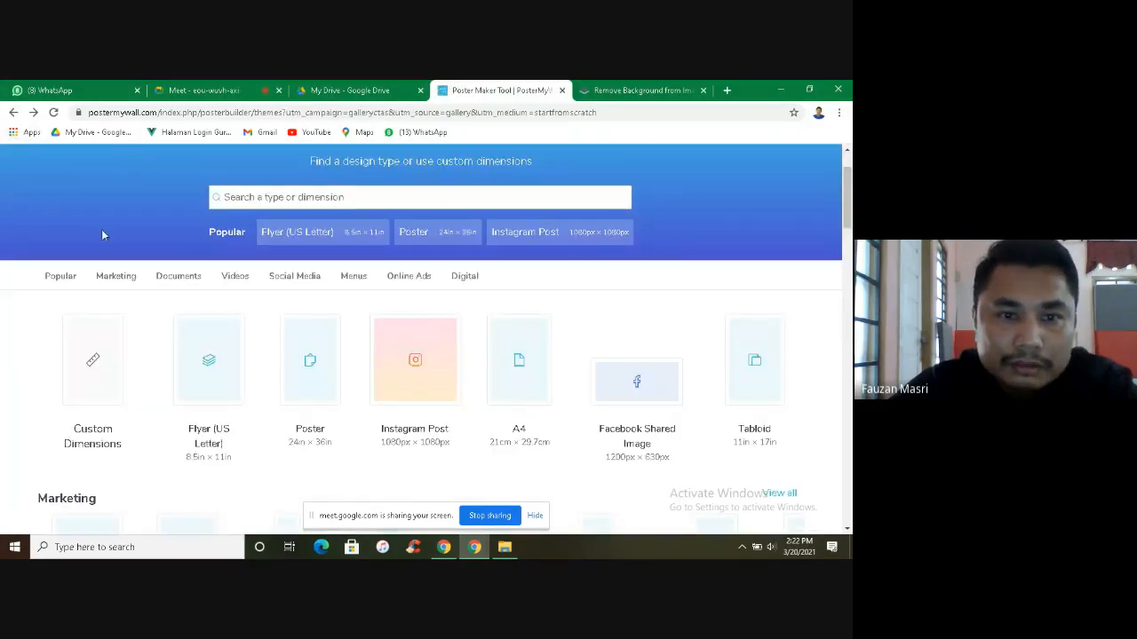
click(13, 113)
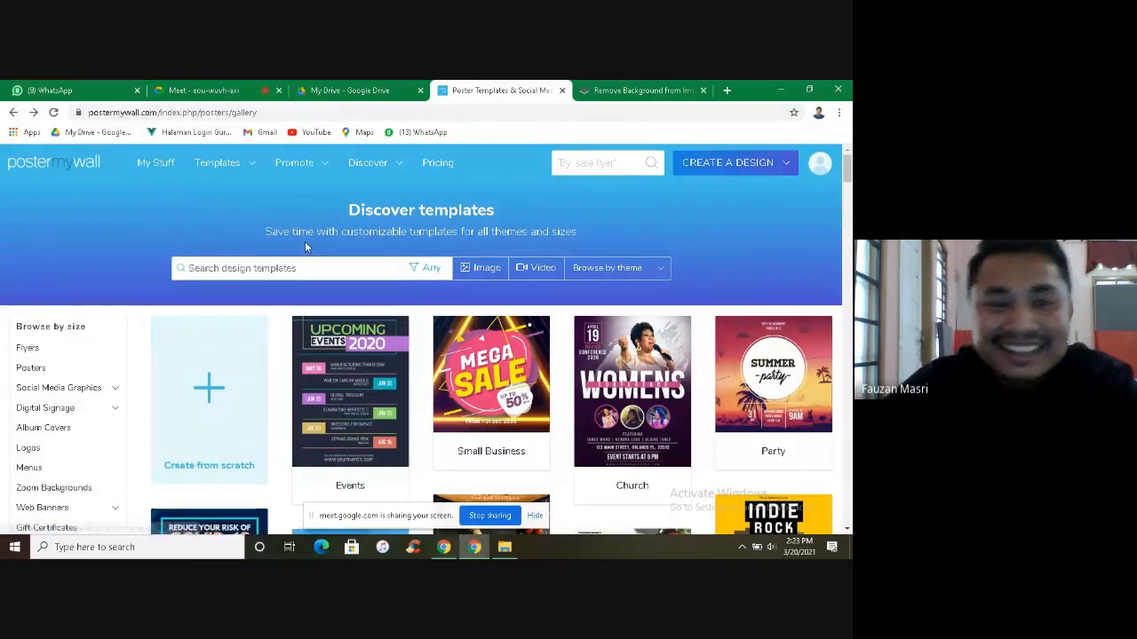
Step: Check the Google Meet call, then reopen the start-from-scratch page and examine the popular and marketing design sizes
click(203, 90)
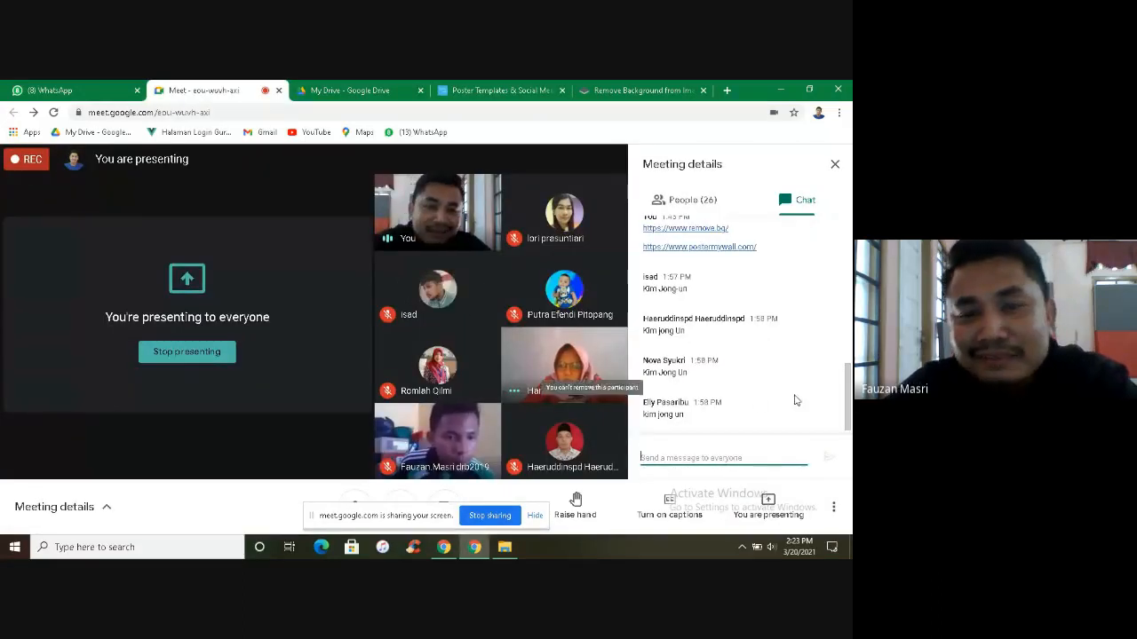
click(502, 91)
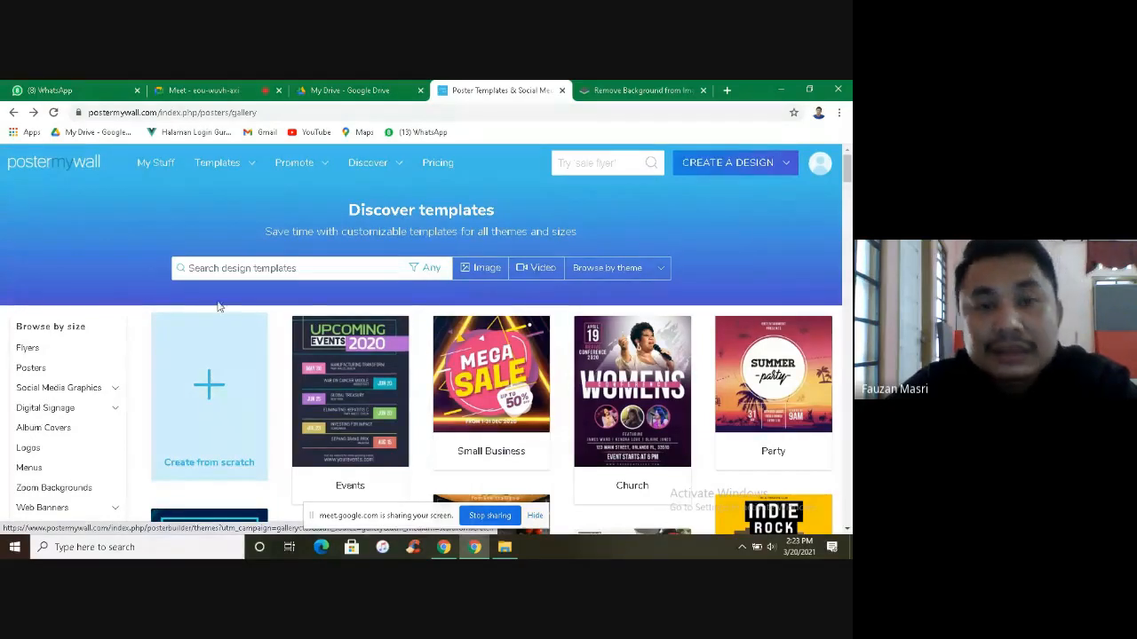
click(186, 412)
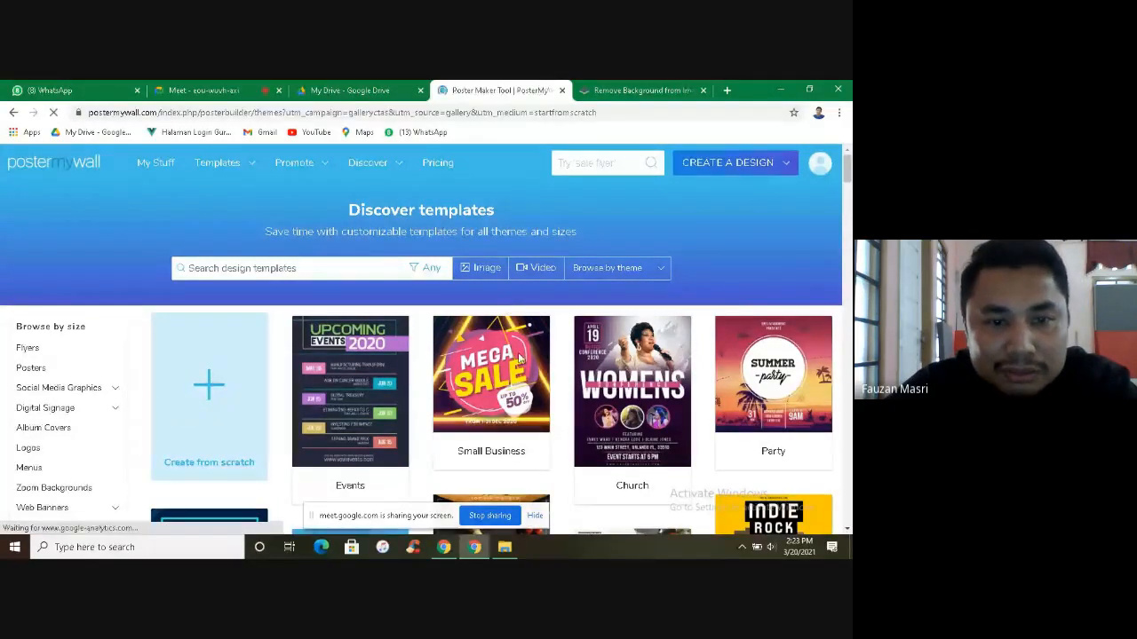
scroll(459, 400, down, 1)
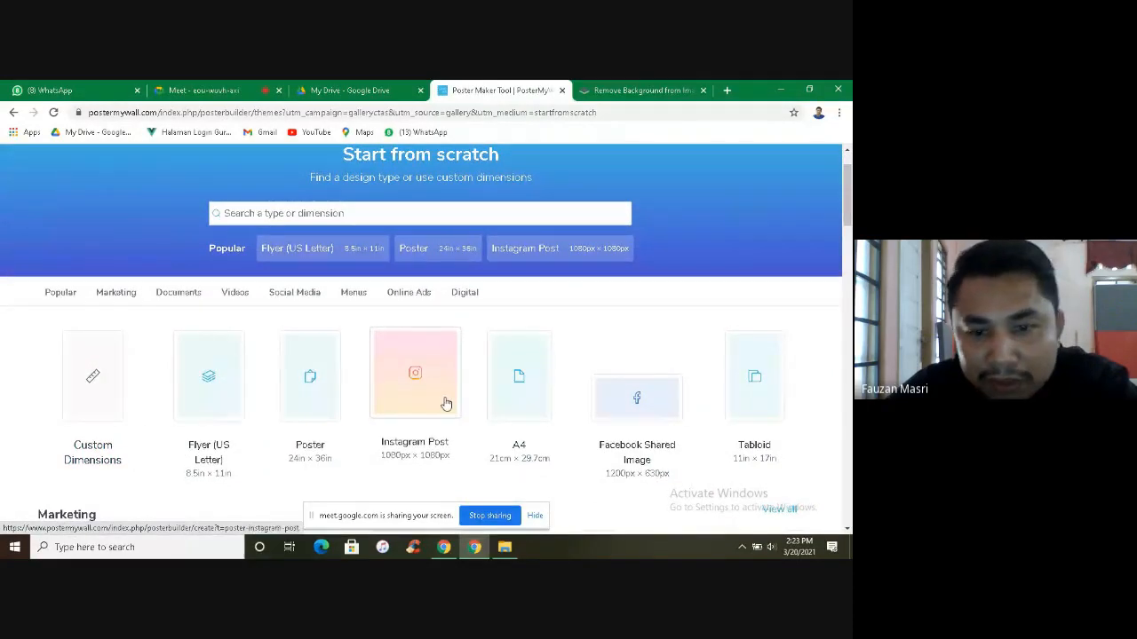
scroll(802, 375, down, 2)
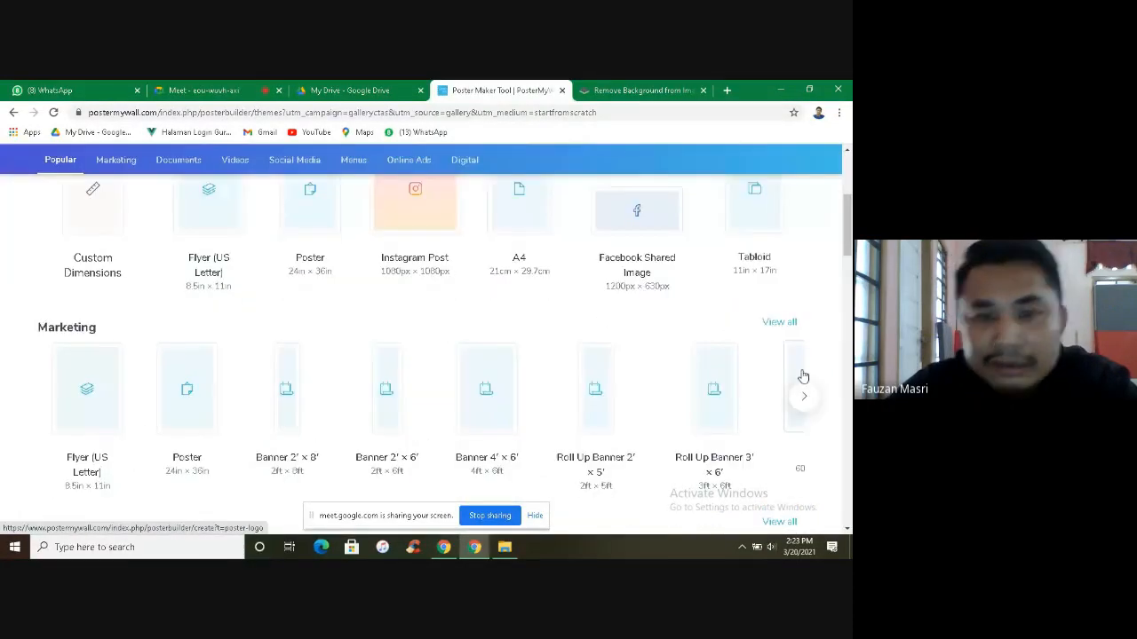
scroll(571, 381, up, 3)
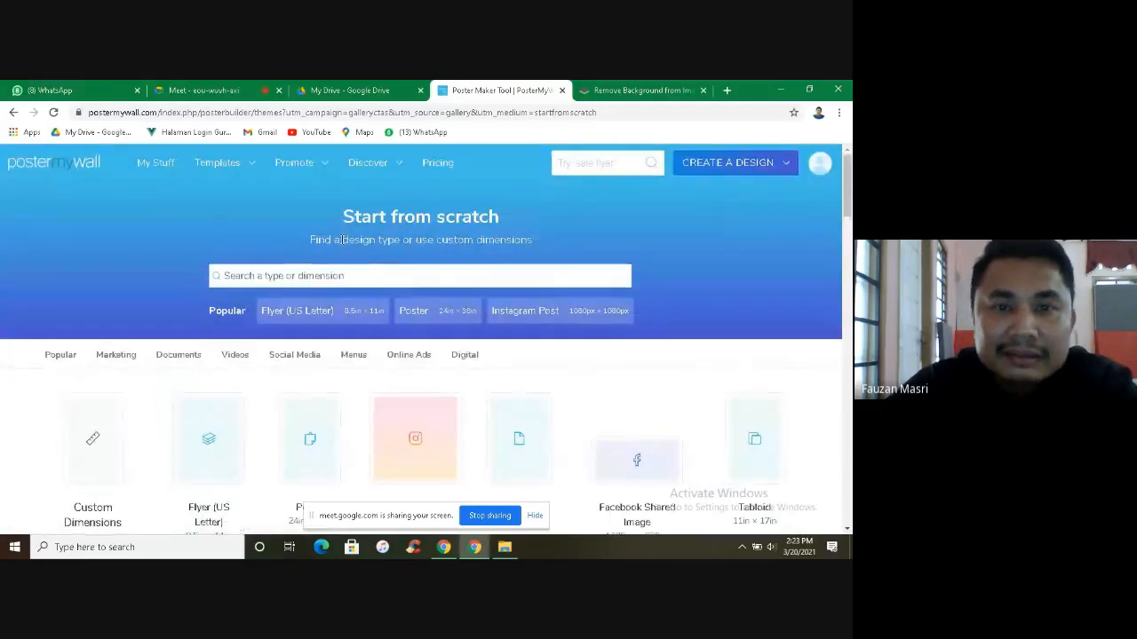
Step: Return to the saved designs and open the details page of the "Debat Mantan Presiden USA" poster
mouse_move(382, 182)
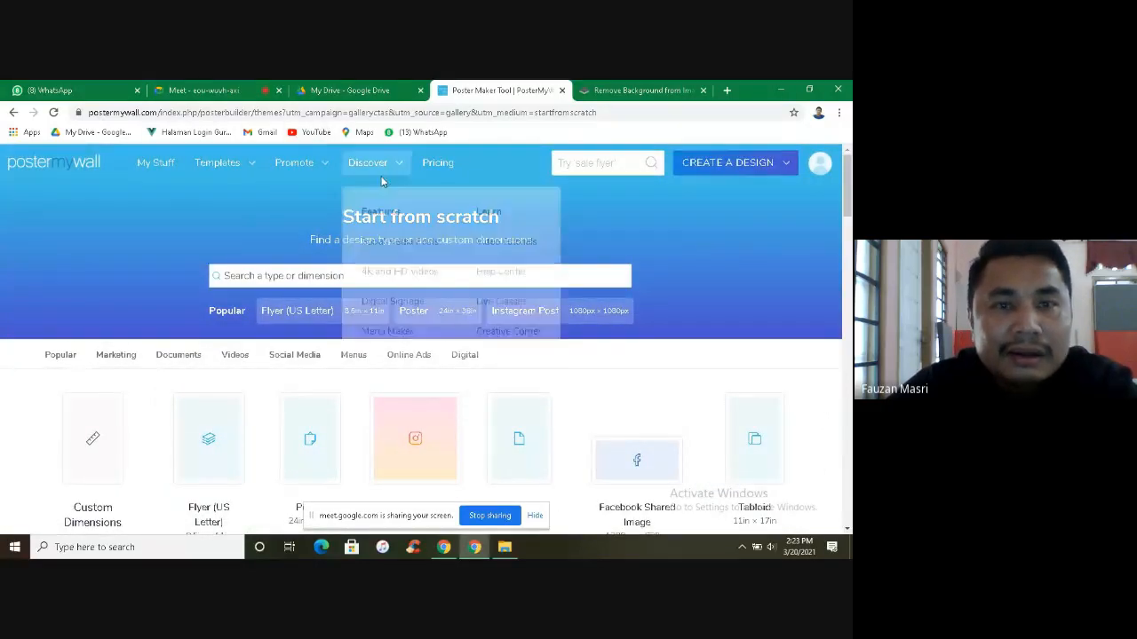
click(168, 167)
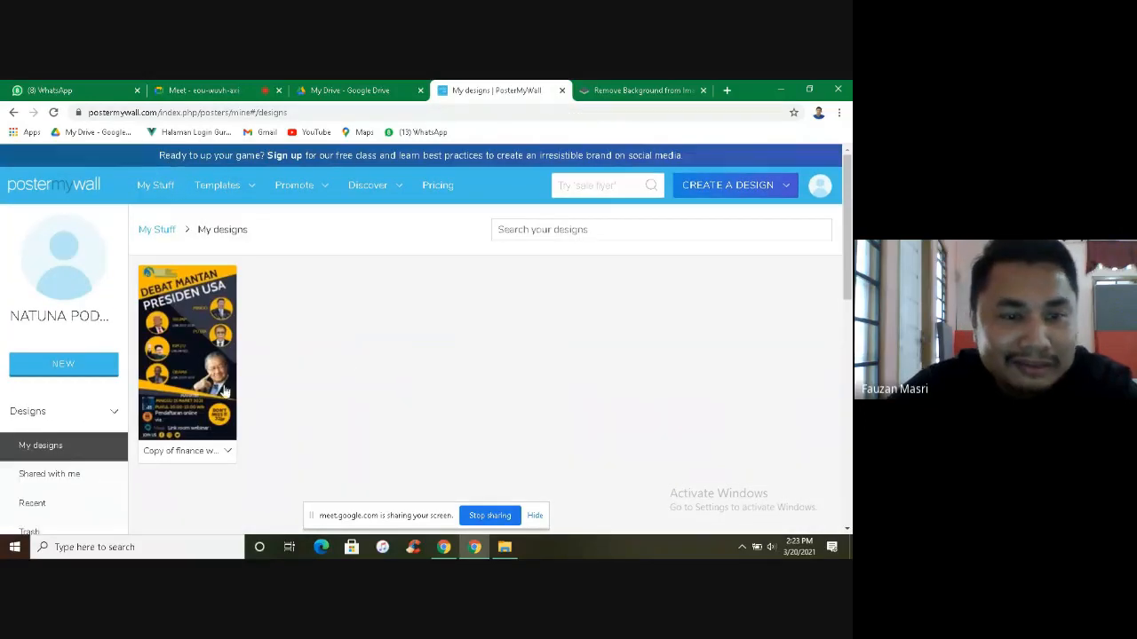
click(178, 370)
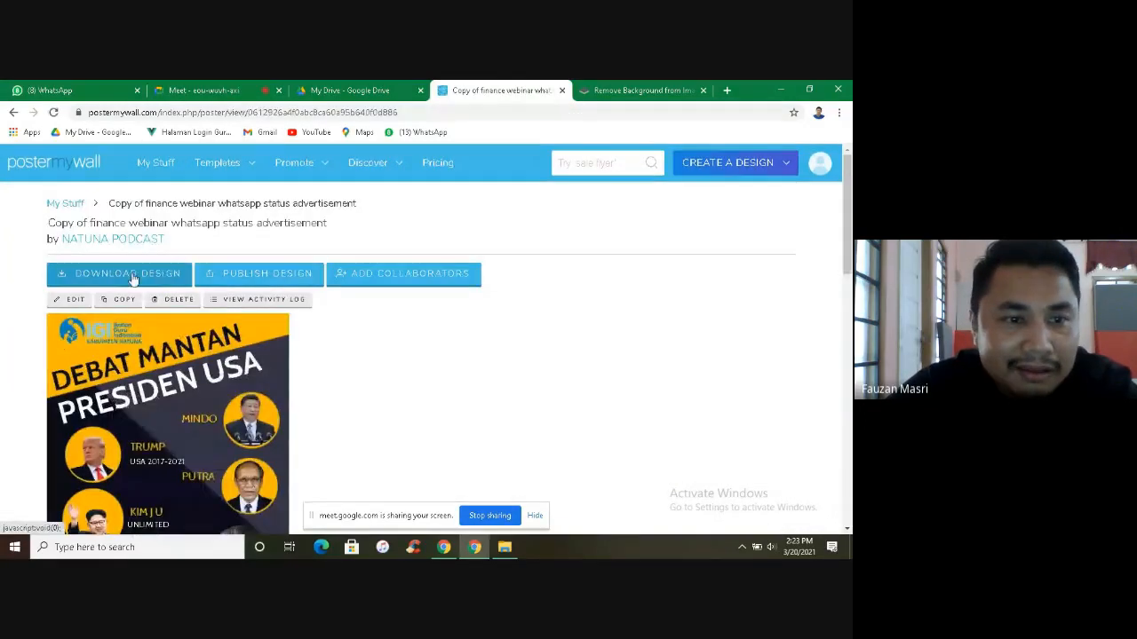
Step: Open the "Debat Mantan Presiden USA" poster for editing and change the main orange header shape's fill to bright green
click(62, 302)
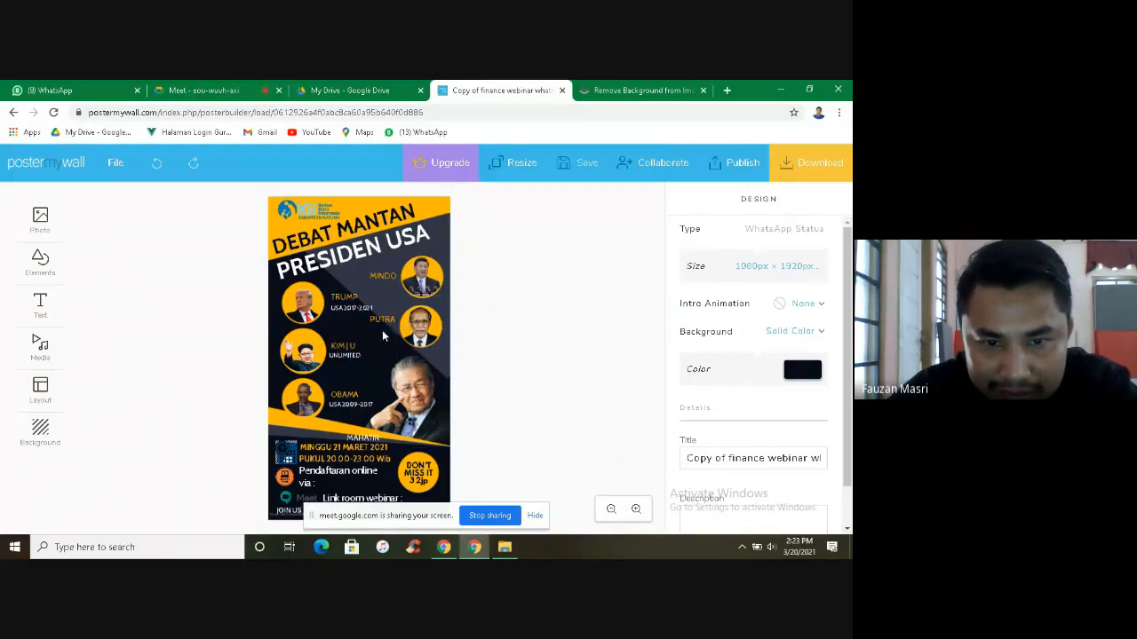
click(445, 210)
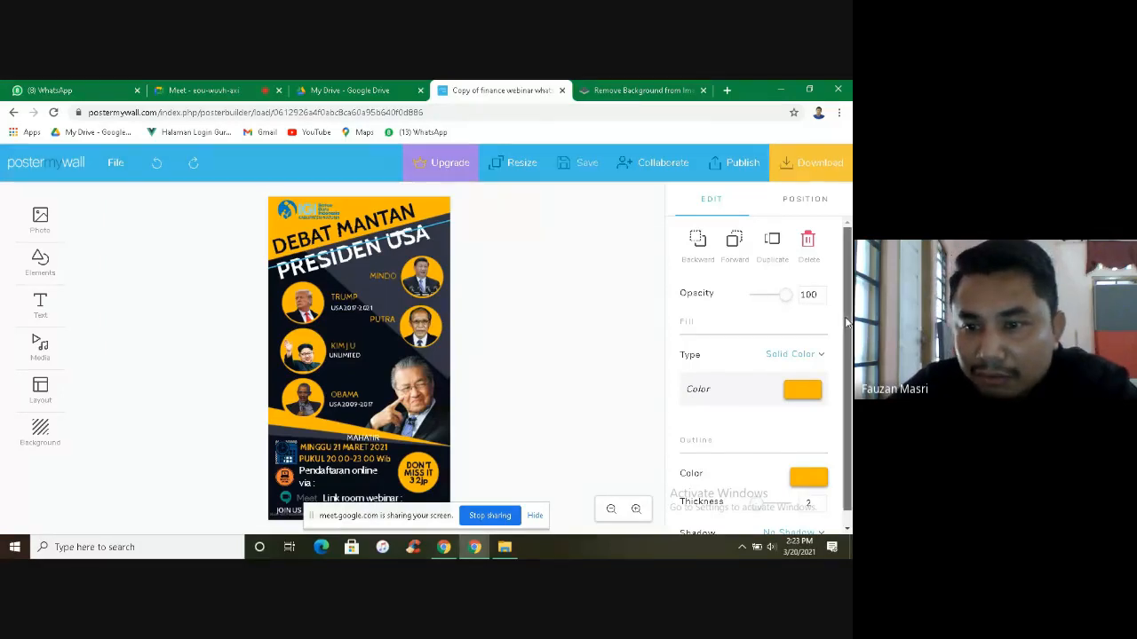
scroll(792, 382, down, 1)
click(799, 374)
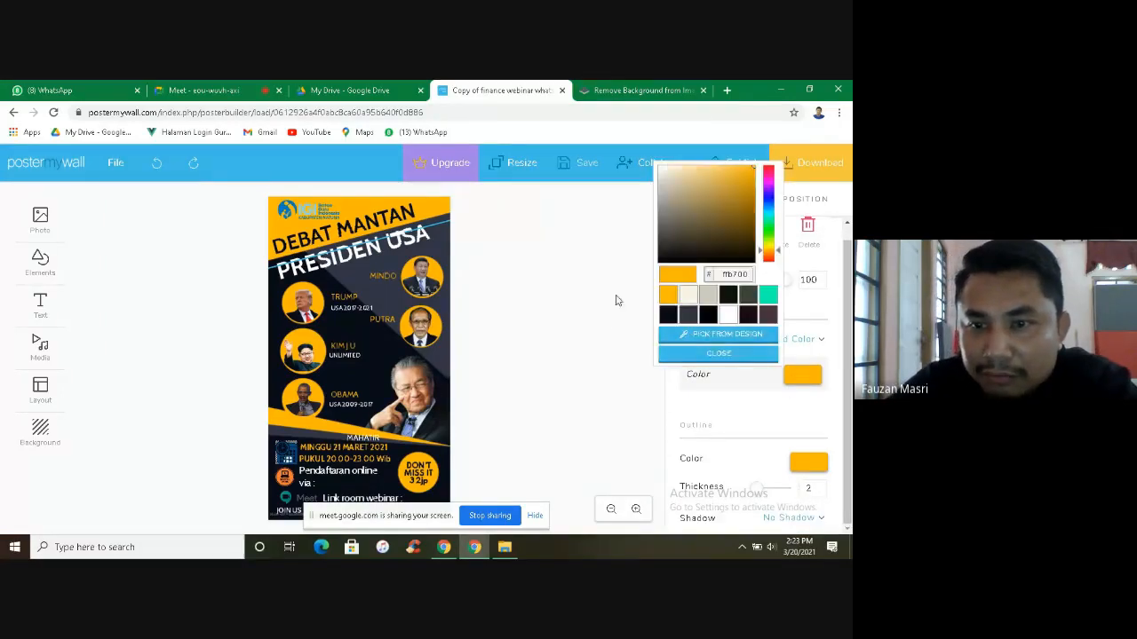
click(727, 316)
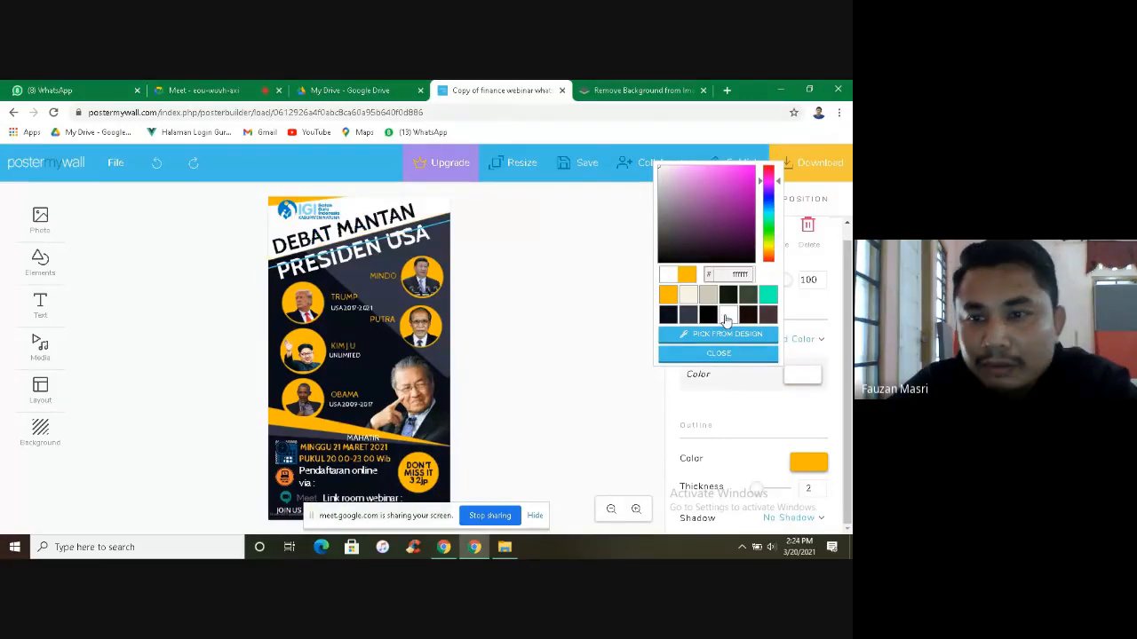
click(766, 296)
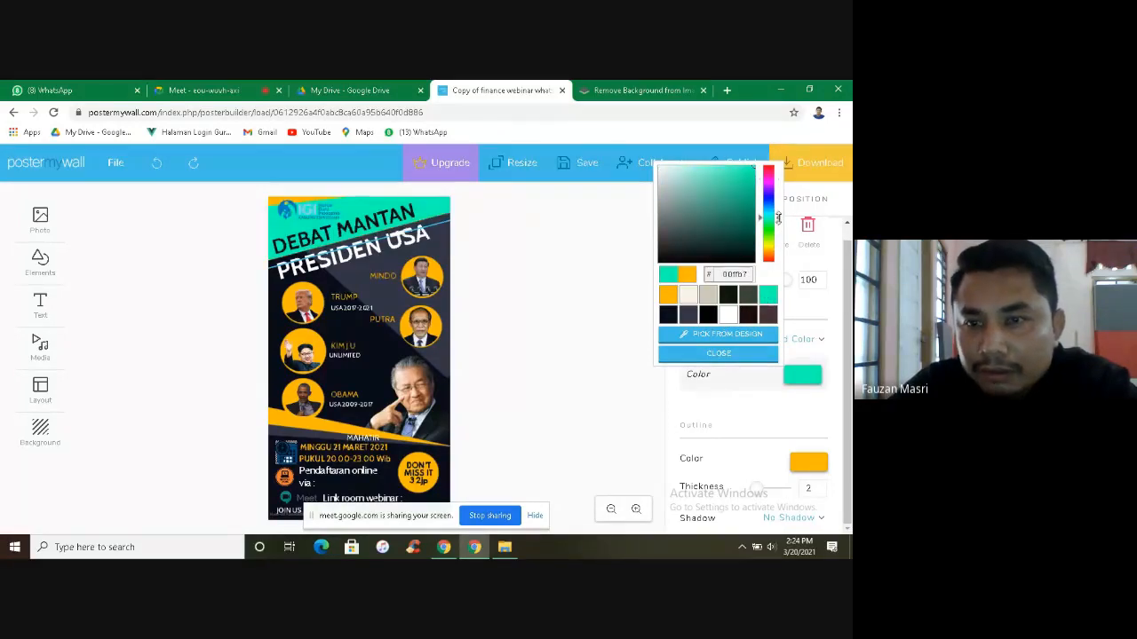
drag(778, 216, 778, 222)
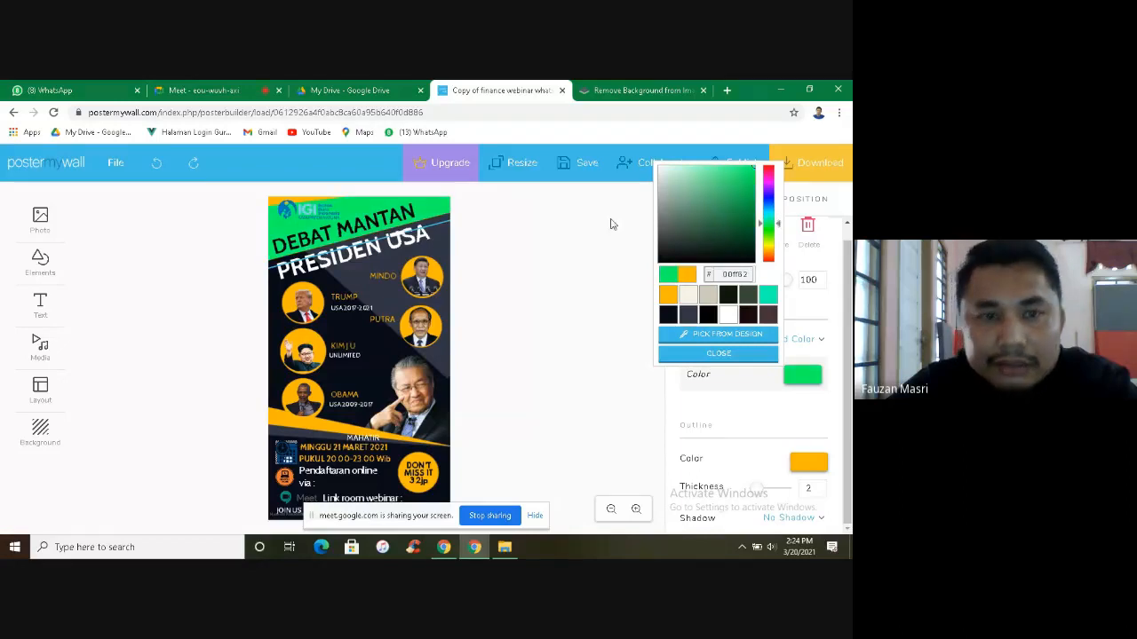
Step: Fill the remaining orange shape in the poster's header with the green sampled from the adjacent header shape
click(270, 208)
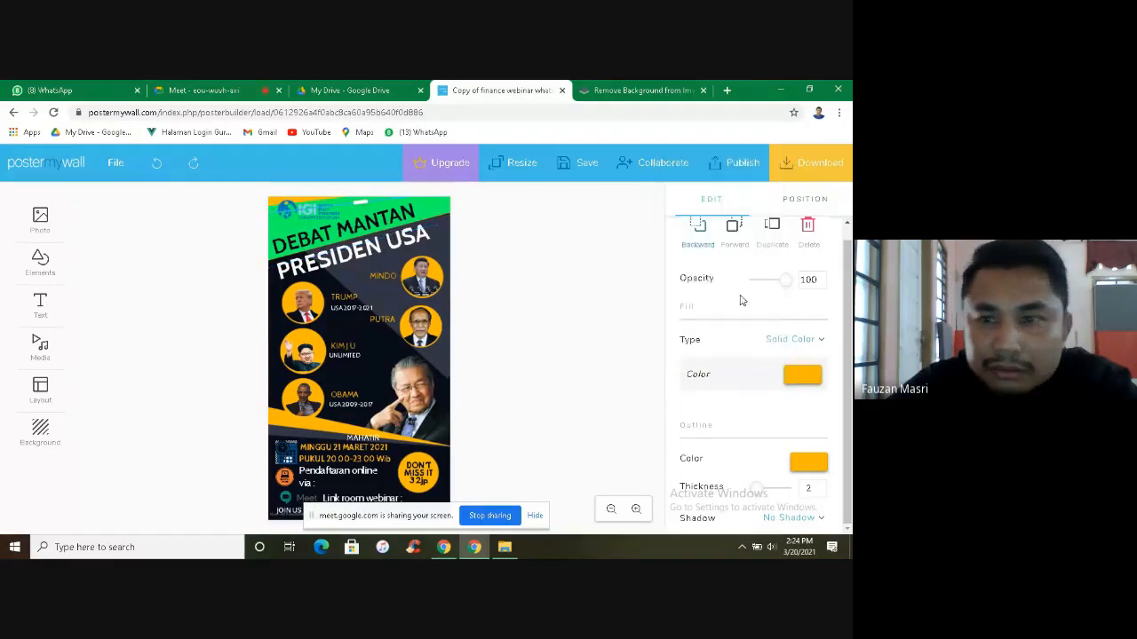
click(796, 379)
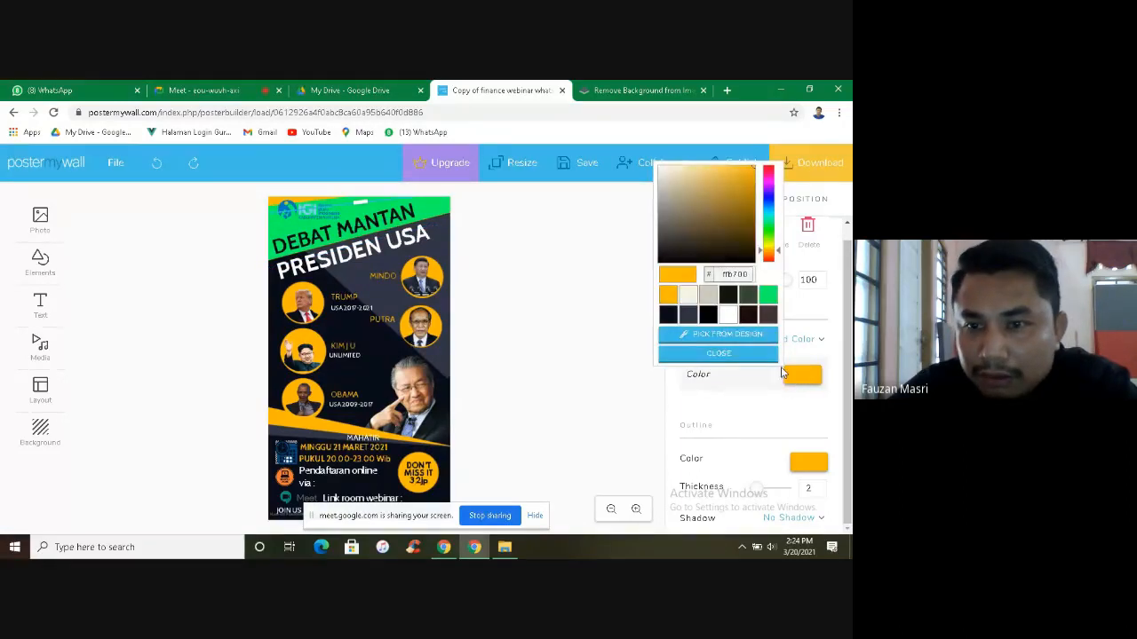
click(684, 337)
click(421, 208)
click(524, 229)
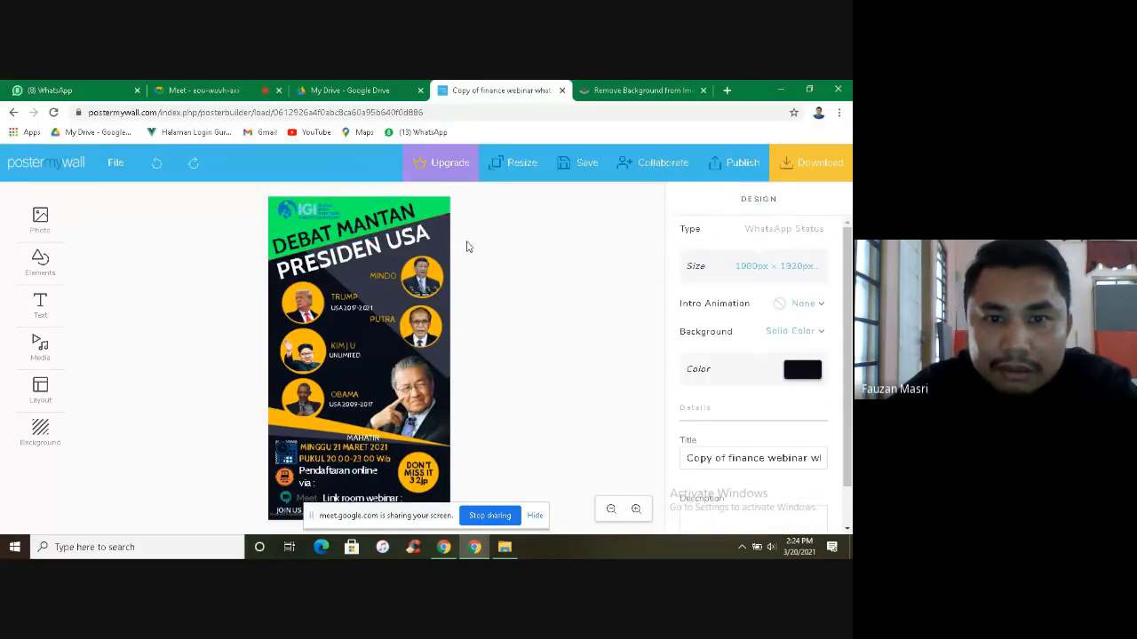
Step: Set the fill of the large dark diagonal shape behind the portraits to cream f6f3e5
click(451, 257)
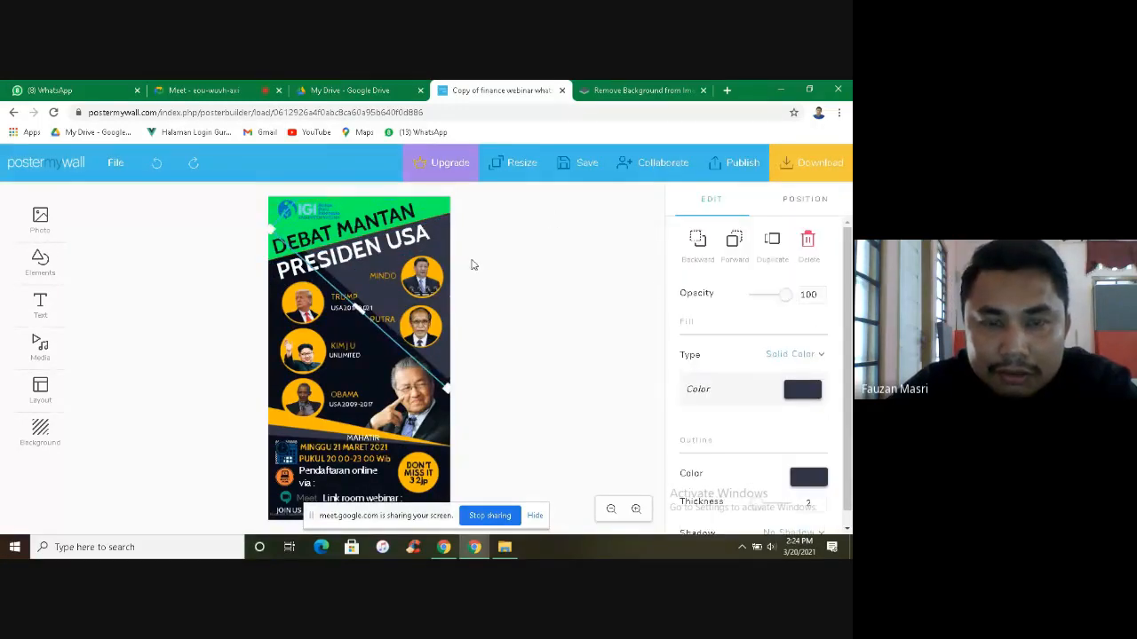
click(812, 391)
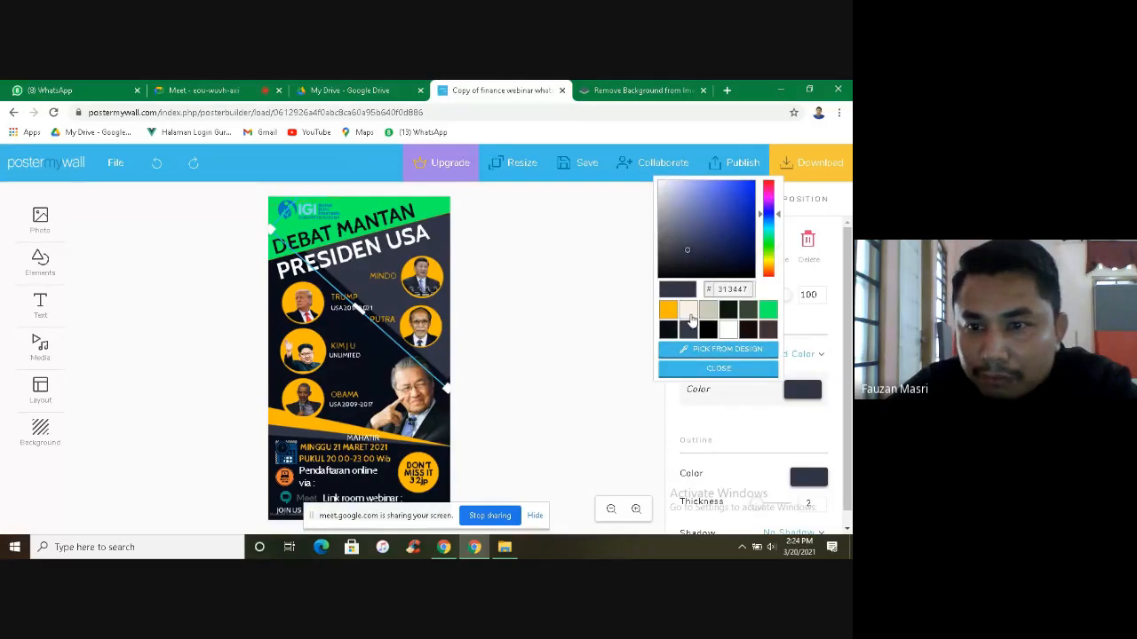
click(689, 310)
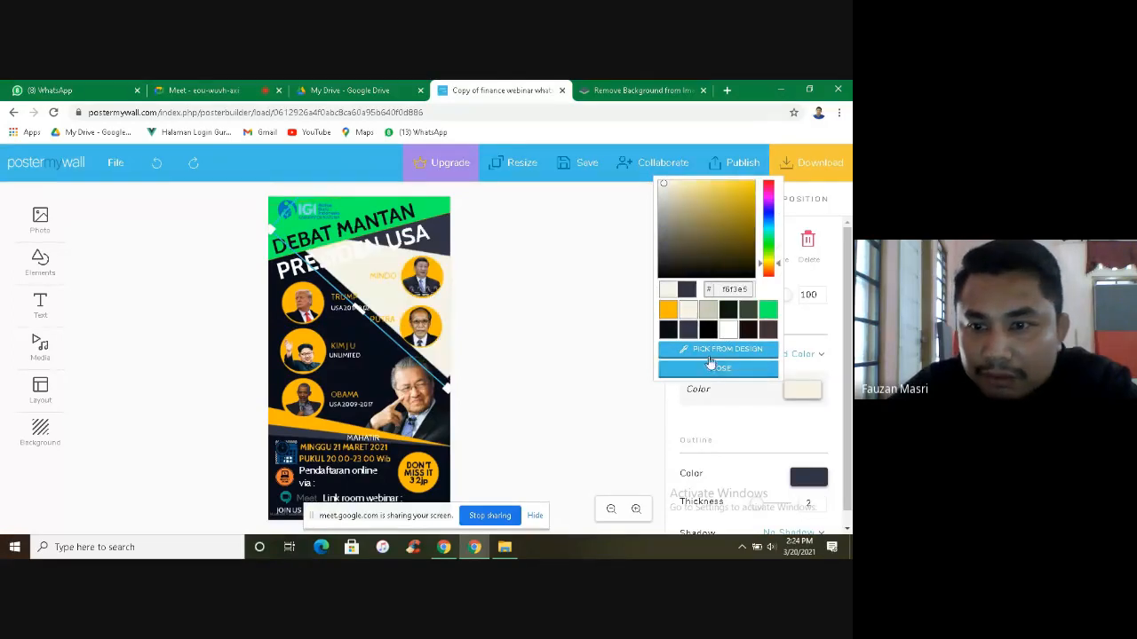
Step: Try to recolor the remaining dark shape behind "PRESIDEN USA" by sampling a color on screen
click(445, 254)
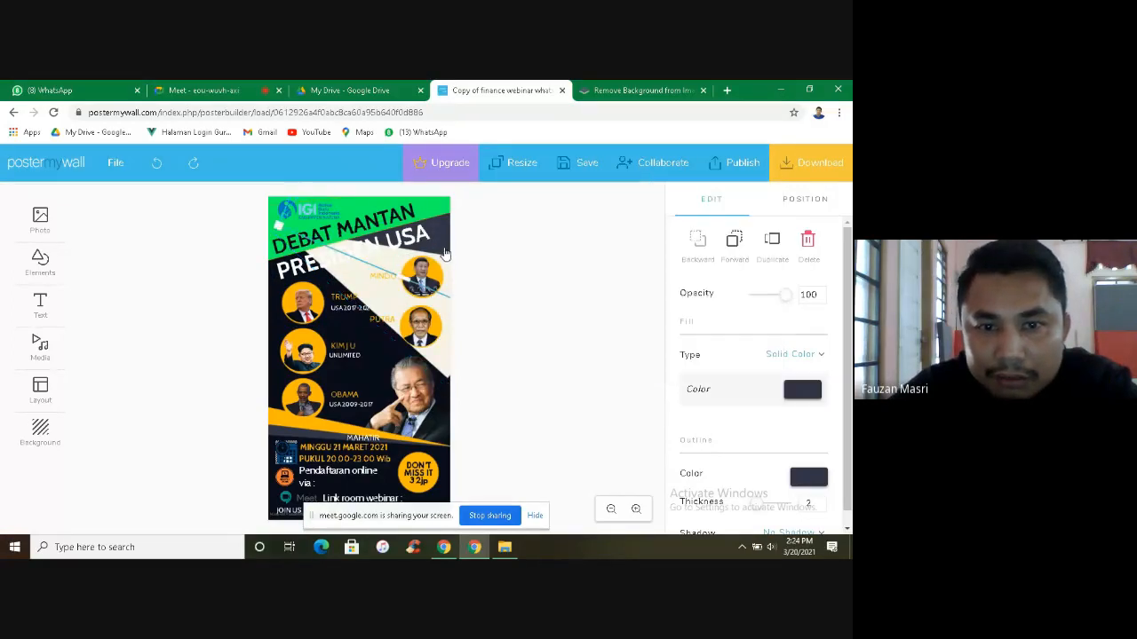
click(806, 391)
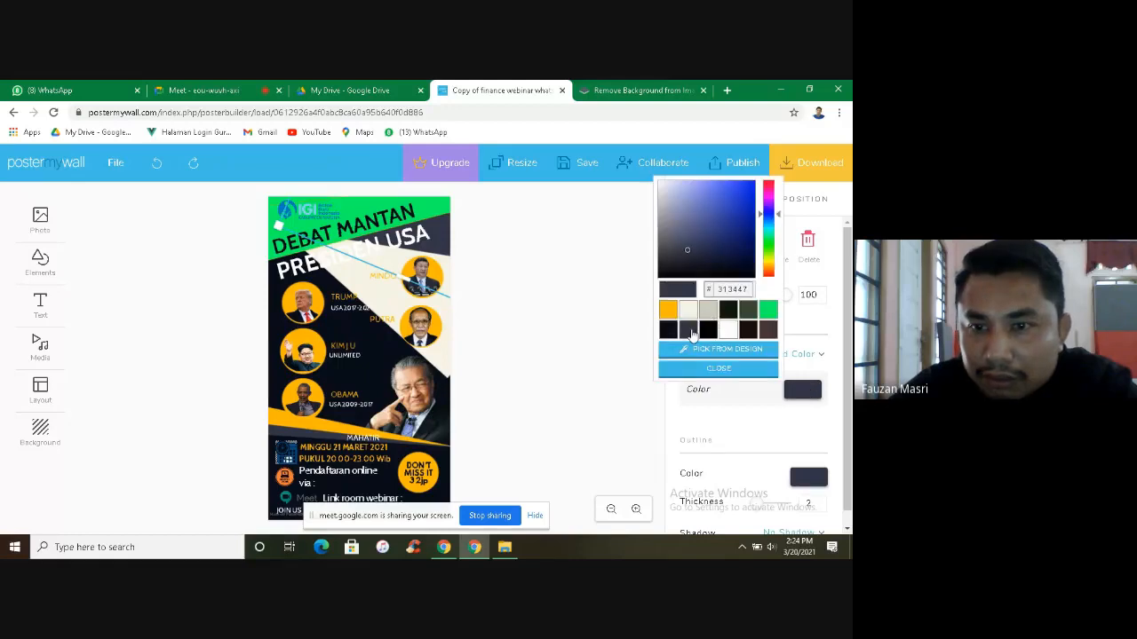
click(691, 351)
click(449, 247)
click(480, 258)
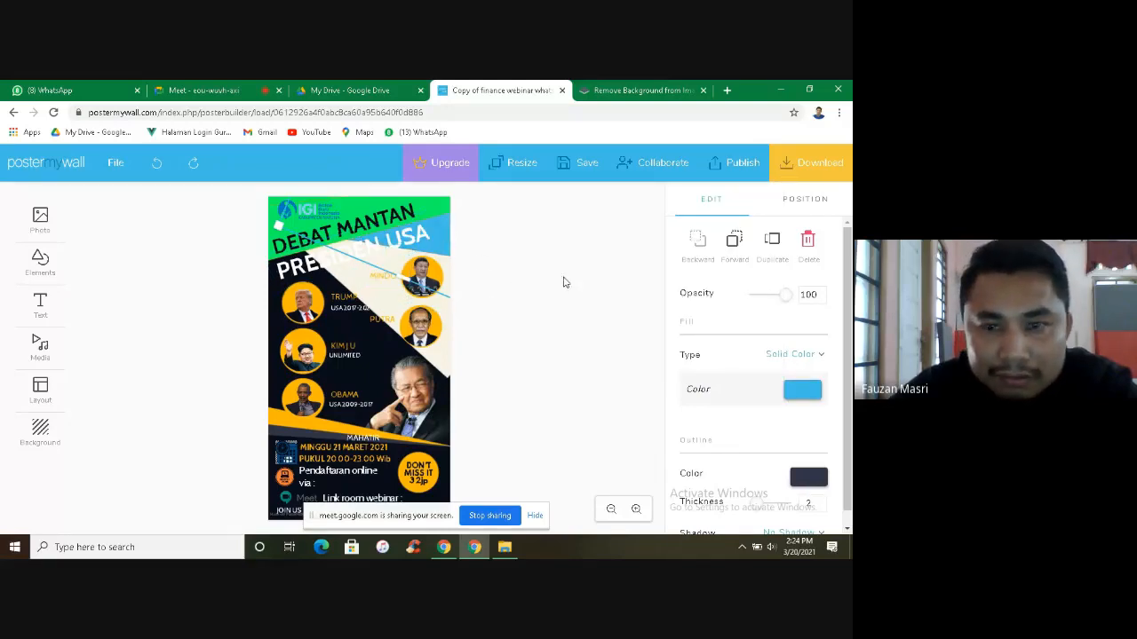
Step: Fill the light blue shape behind "PRESIDEN USA" with the cream sampled from the neighbouring diagonal shape
click(792, 390)
click(703, 350)
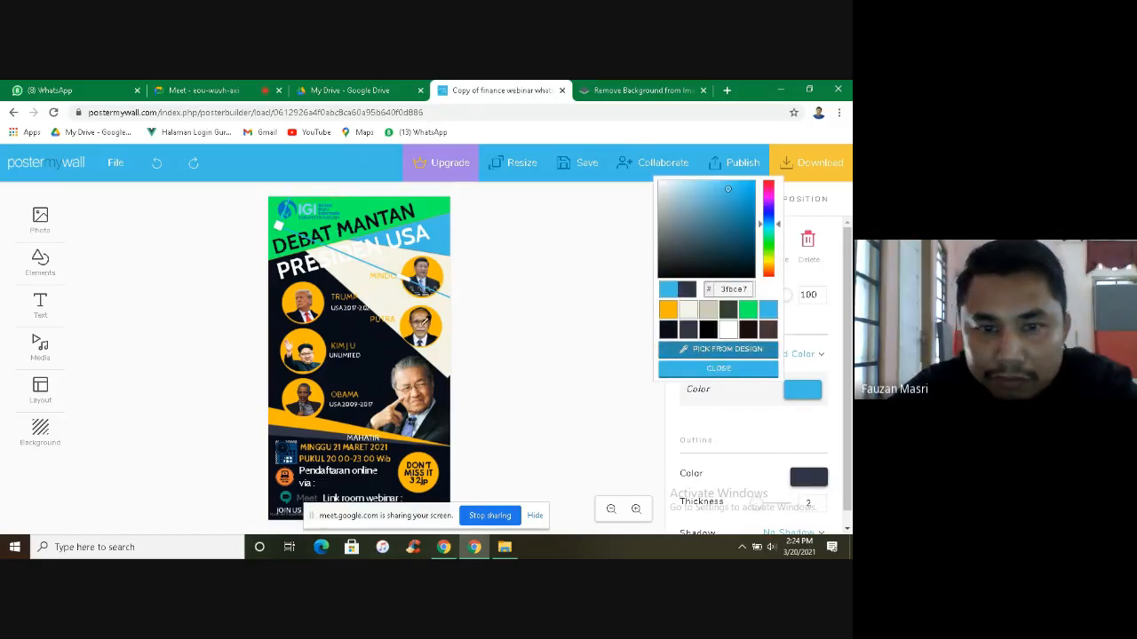
click(426, 320)
click(444, 352)
click(487, 356)
click(558, 307)
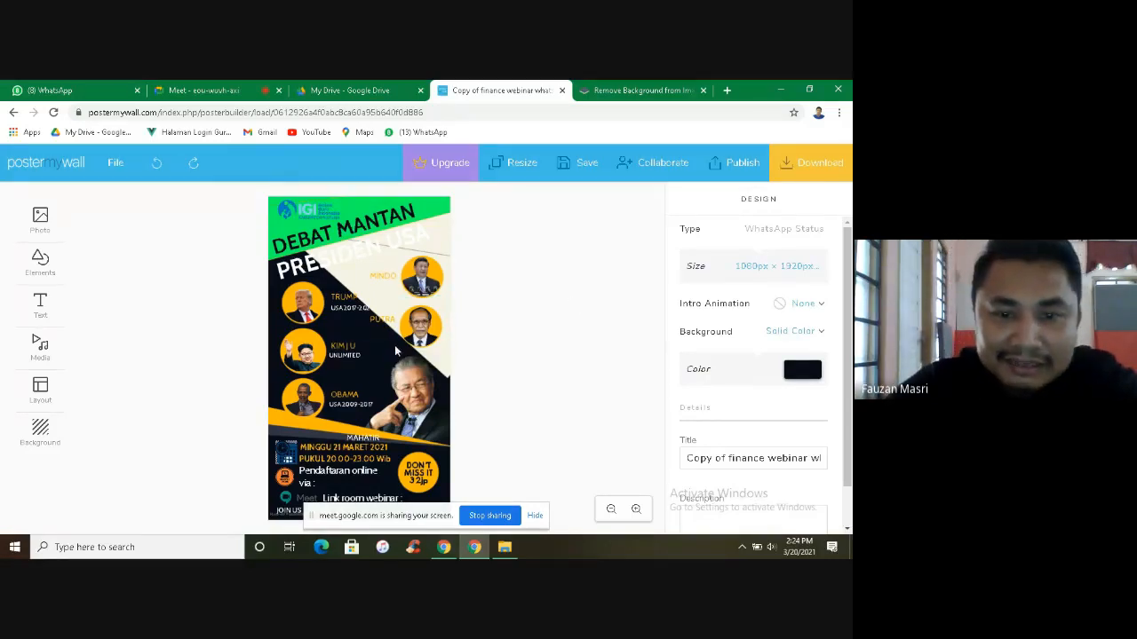
Step: Move the "PRESIDEN USA" text aside over the cream area, and return it beneath "DEBAT MANTAN"
drag(278, 269, 359, 259)
click(298, 270)
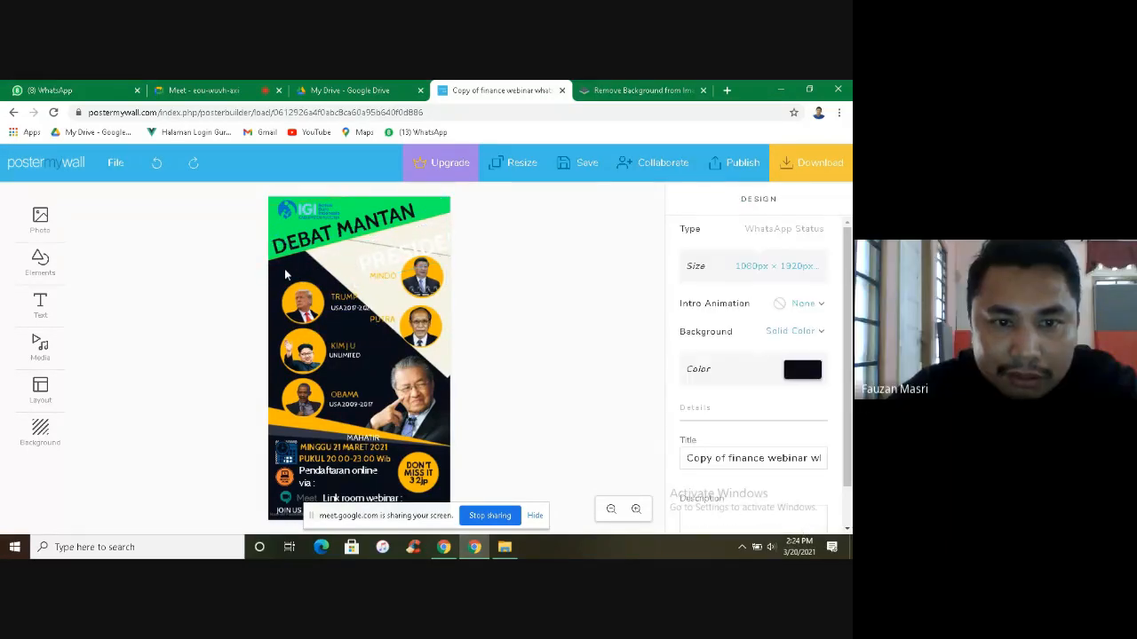
click(395, 258)
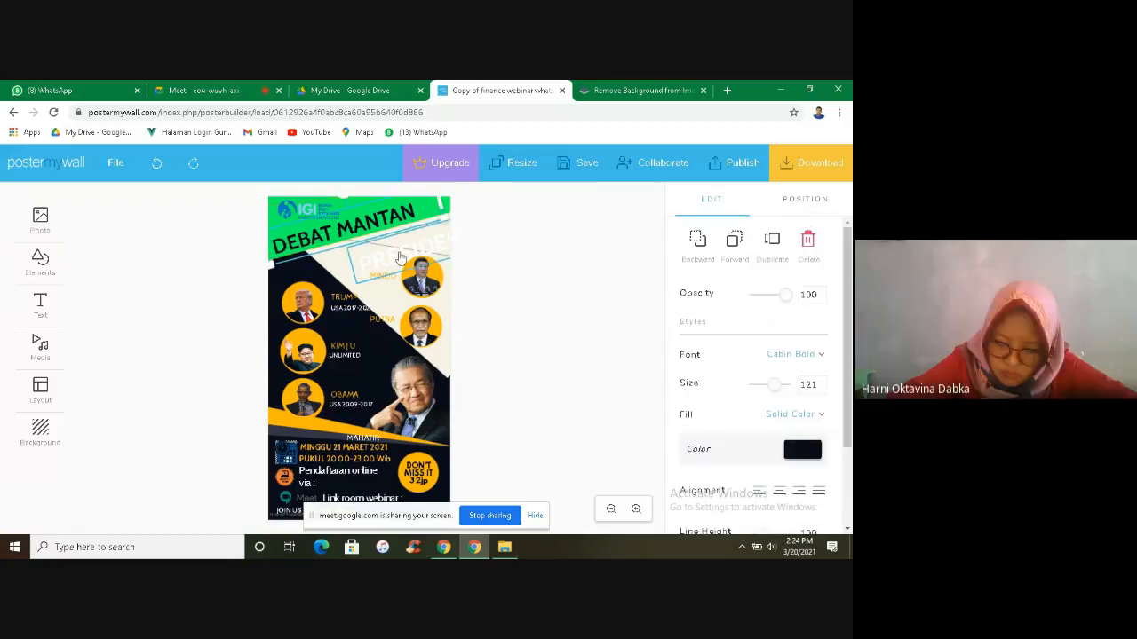
drag(399, 255, 318, 257)
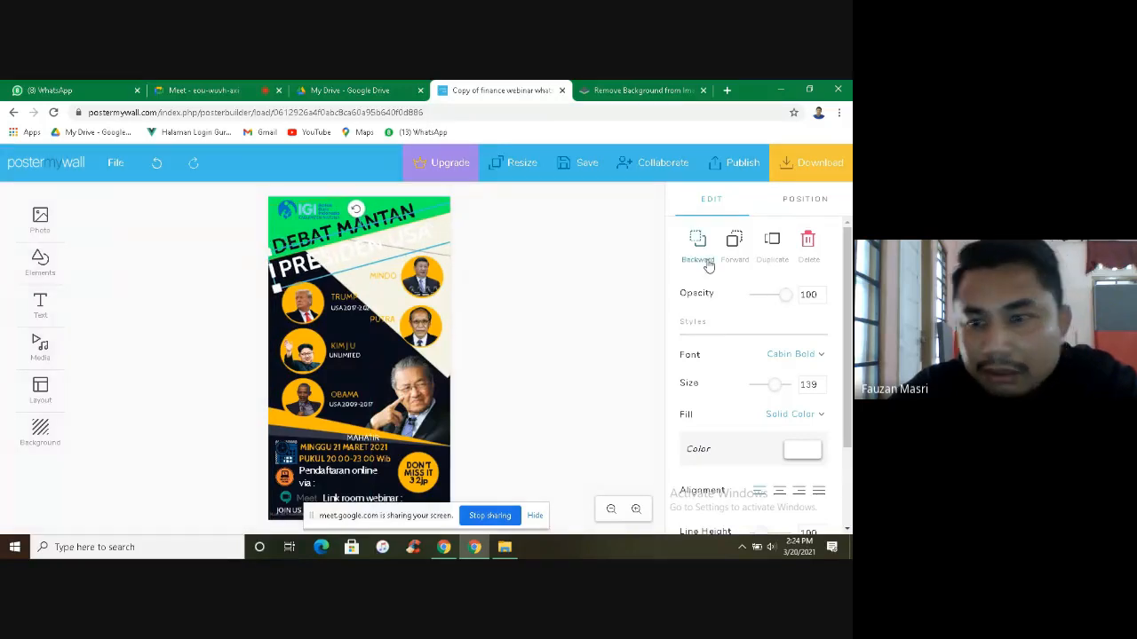
Step: Change the "PRESIDEN USA" text color to the header's green after trying black
click(787, 458)
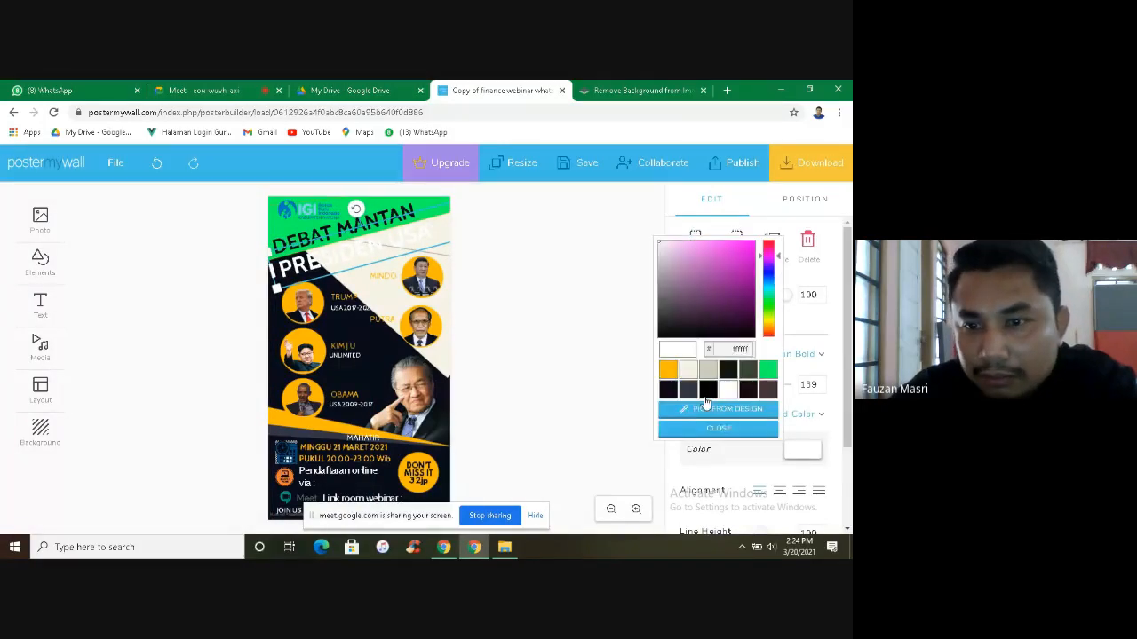
click(708, 389)
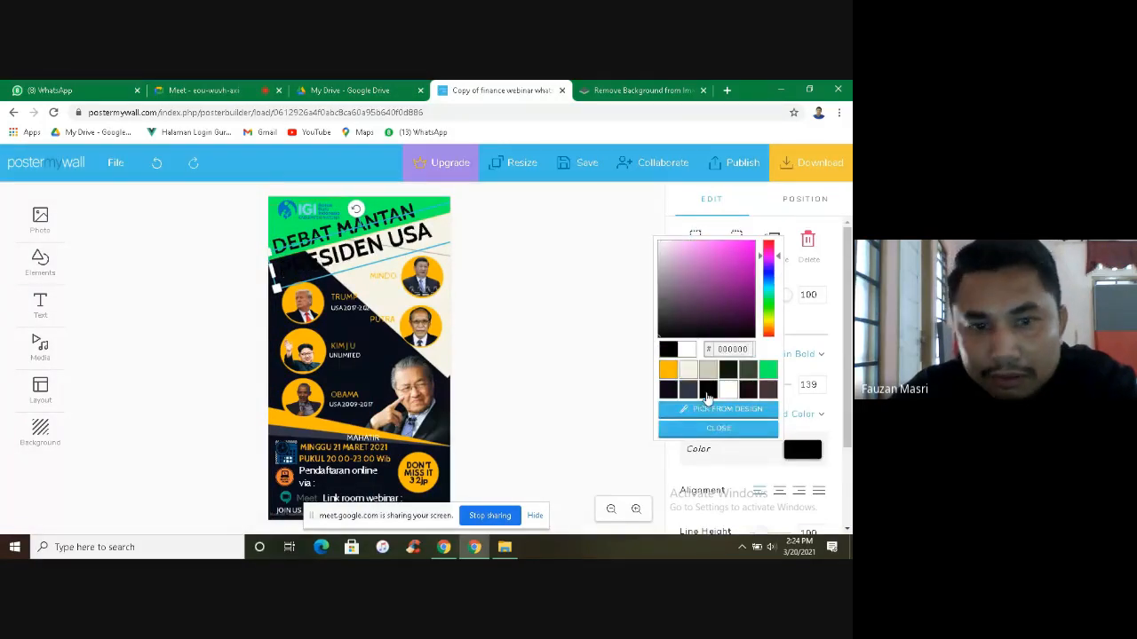
click(770, 373)
click(545, 272)
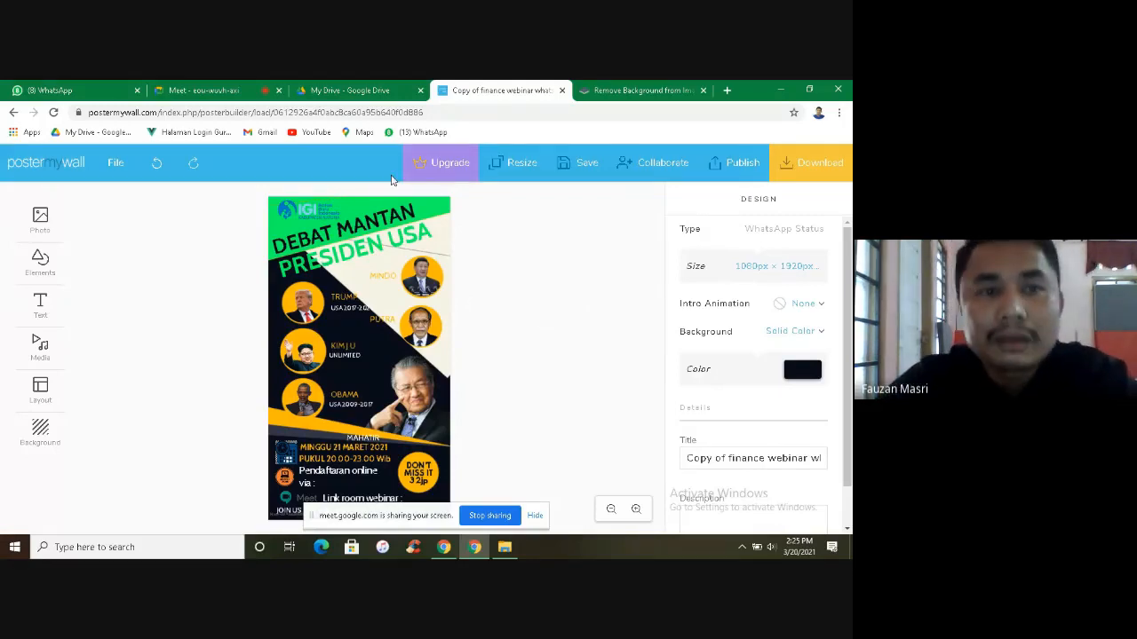
Step: Switch to the Google Meet call, raise the volume, and review the earlier and latest chat messages
click(246, 91)
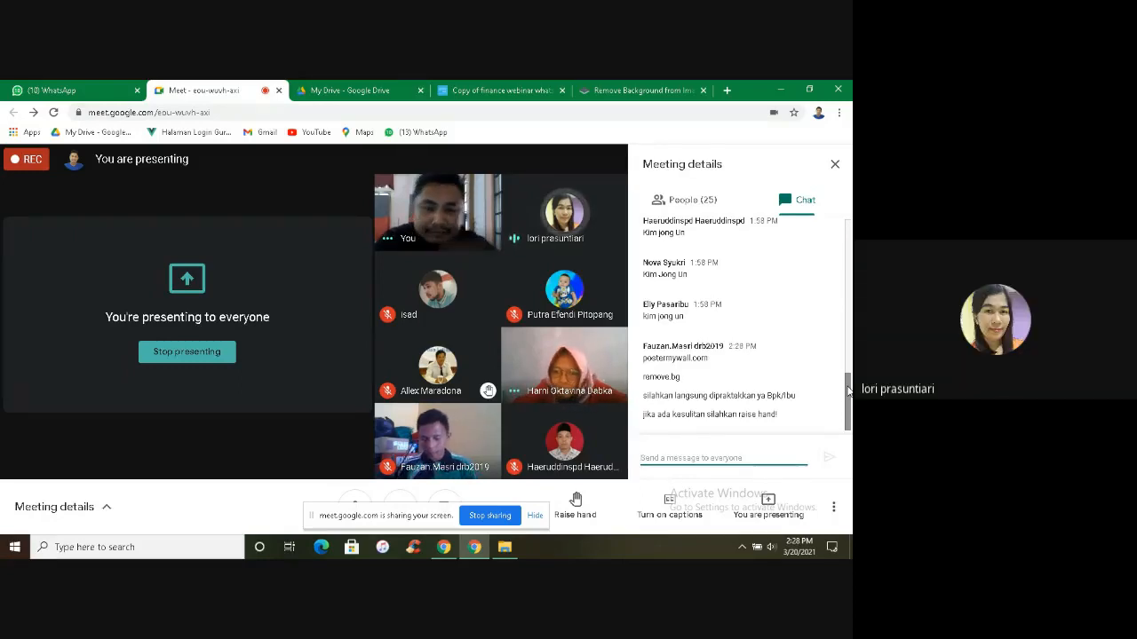
key(XF86AudioRaiseVolume)
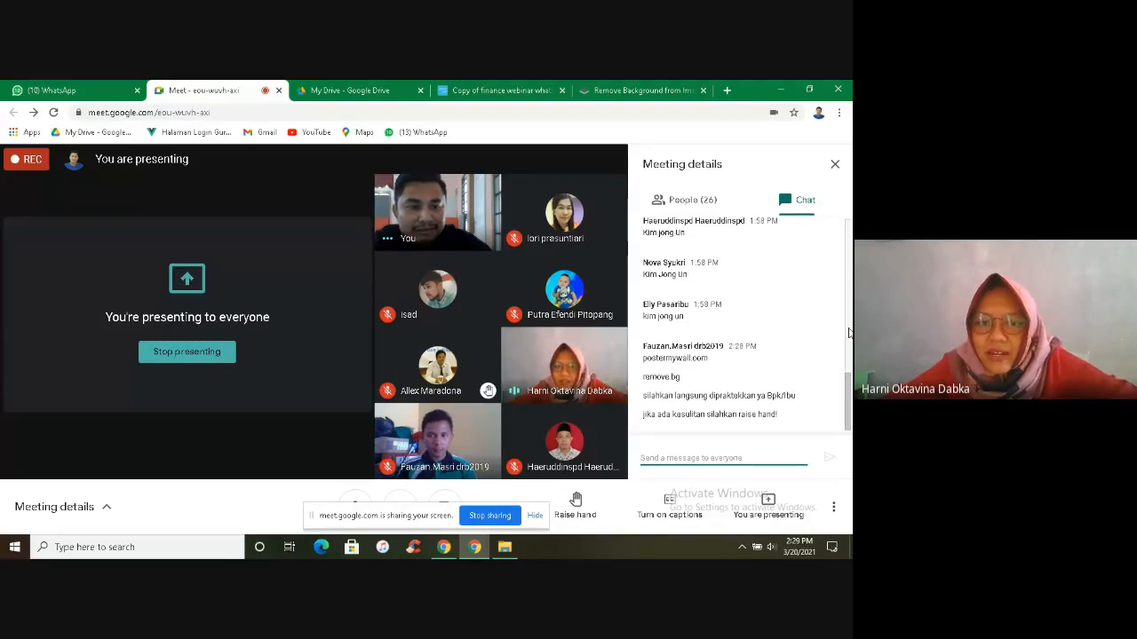
scroll(848, 401, up, 5)
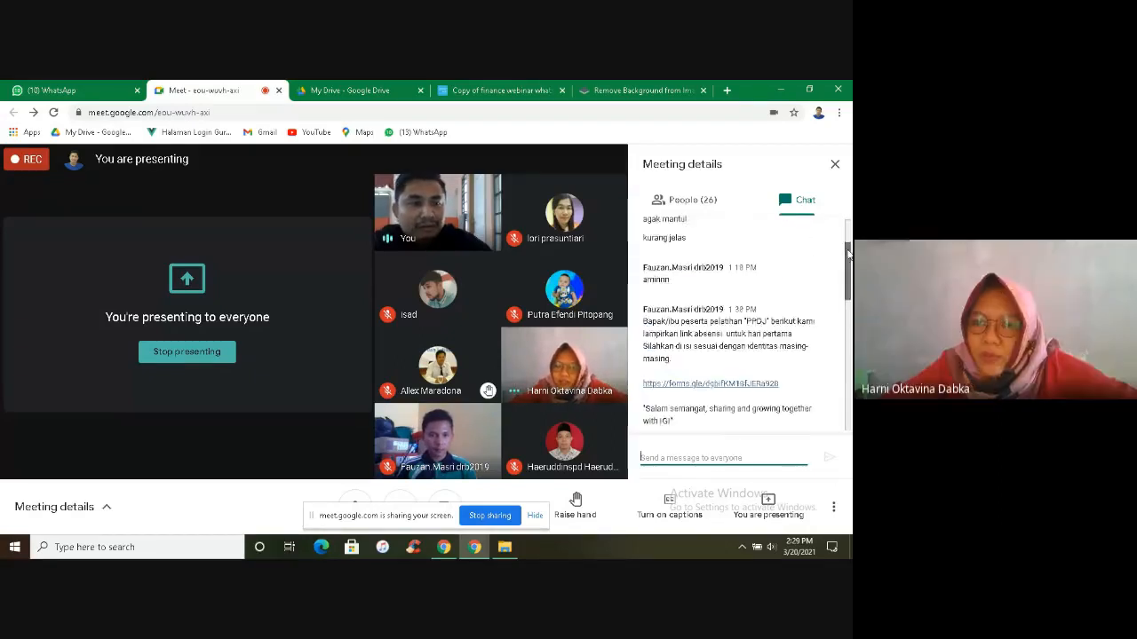
scroll(759, 267, down, 5)
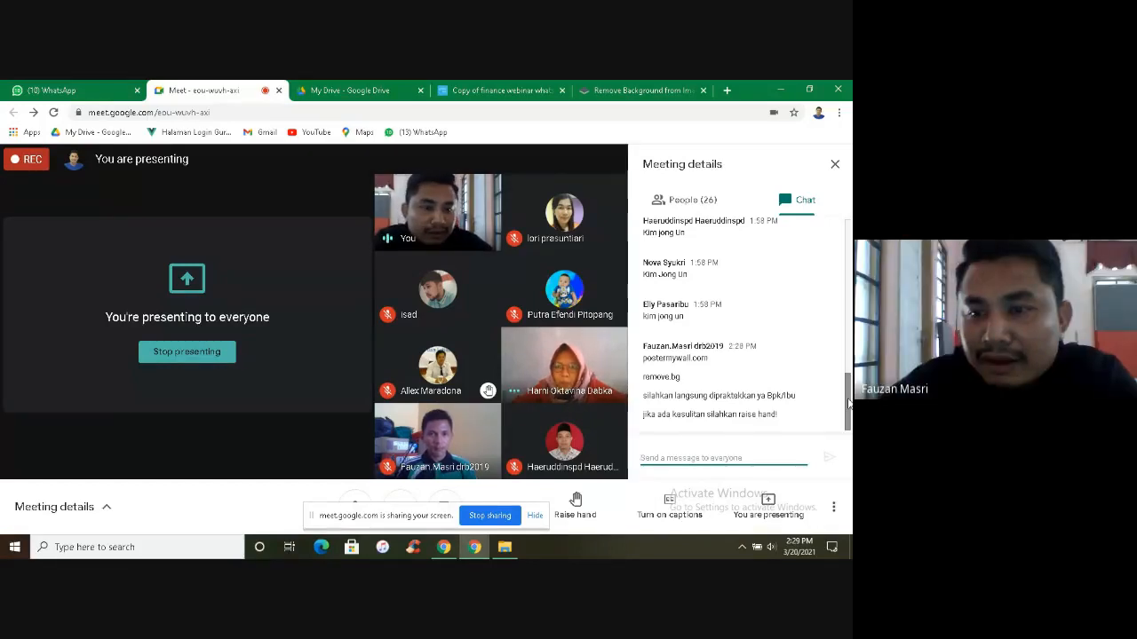
scroll(848, 401, up, 10)
scroll(793, 274, down, 4)
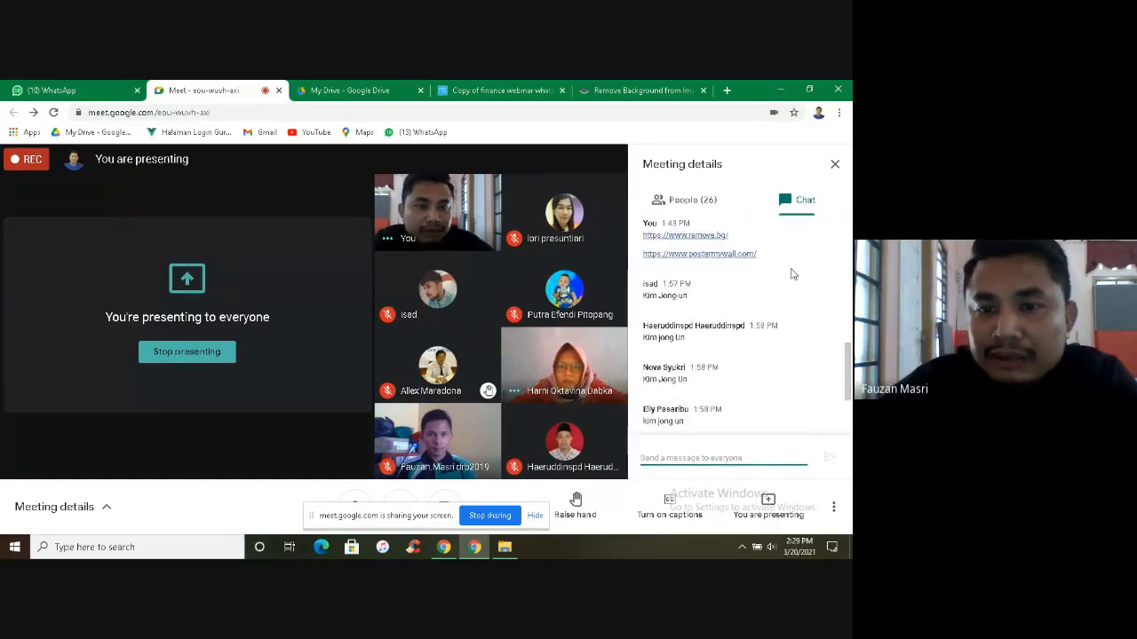
scroll(793, 275, down, 3)
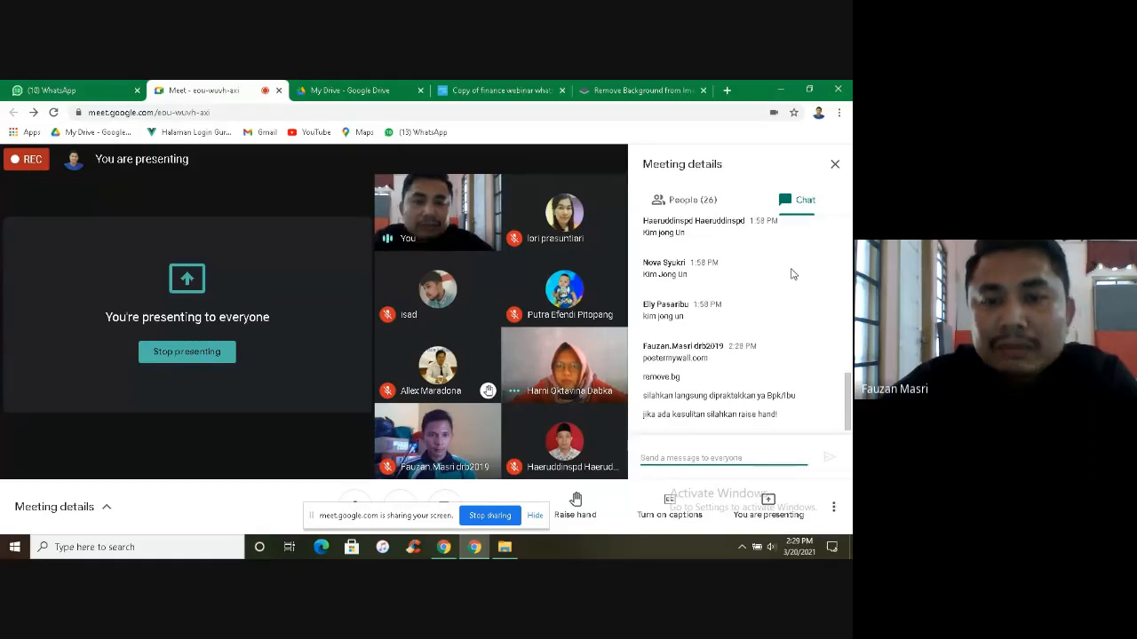